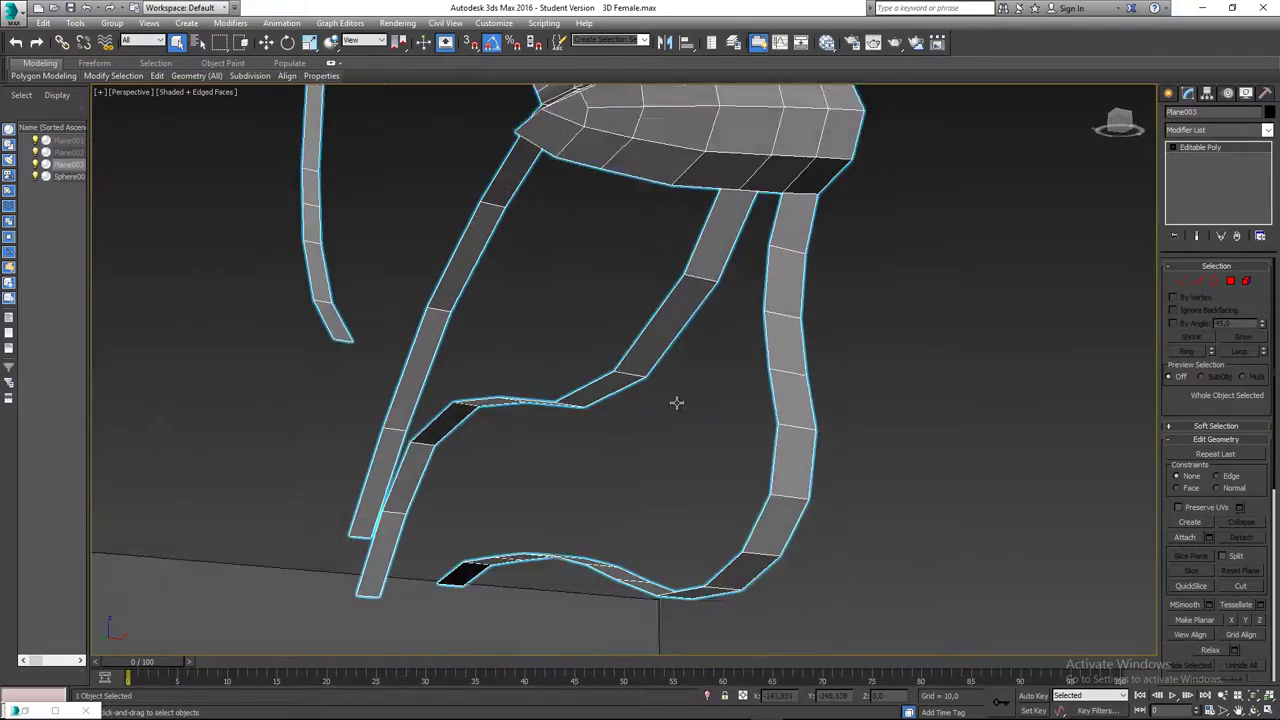
- Examine the upper and lower lip meshes and the gap at the mouth corner from several angles
{"action": "middle_click_drag", "start_coordinate": [466, 443], "coordinate": [509, 429], "text": "alt"}
{"action": "scroll", "coordinate": [847, 401], "scroll_direction": "up", "scroll_amount": 3}
{"action": "middle_click_drag", "start_coordinate": [847, 401], "coordinate": [602, 439], "text": "alt"}
{"action": "left_click", "coordinate": [931, 367]}
{"action": "left_click", "coordinate": [854, 360]}
{"action": "scroll", "coordinate": [700, 395], "scroll_direction": "down", "scroll_amount": 4}
{"action": "scroll", "coordinate": [712, 383], "scroll_direction": "up", "scroll_amount": 4}
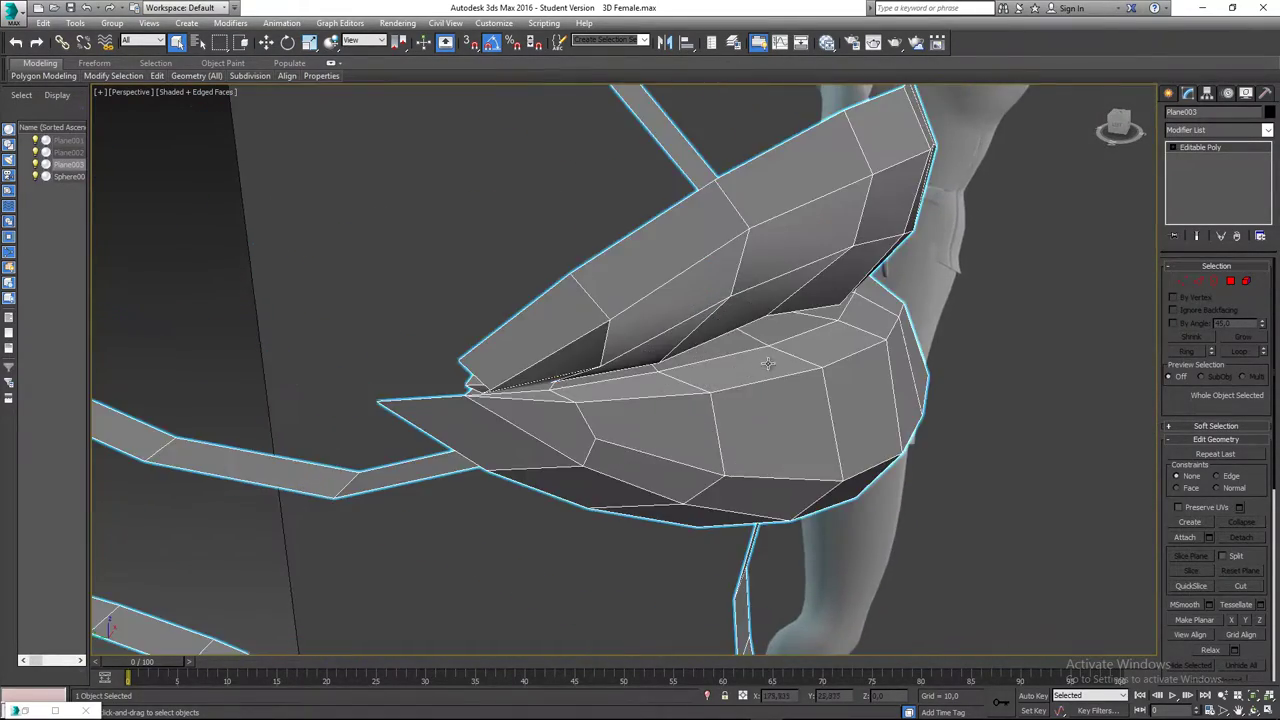
{"action": "middle_click_drag", "start_coordinate": [712, 383], "coordinate": [519, 400], "text": "alt"}
{"action": "scroll", "coordinate": [519, 400], "scroll_direction": "up", "scroll_amount": 6}
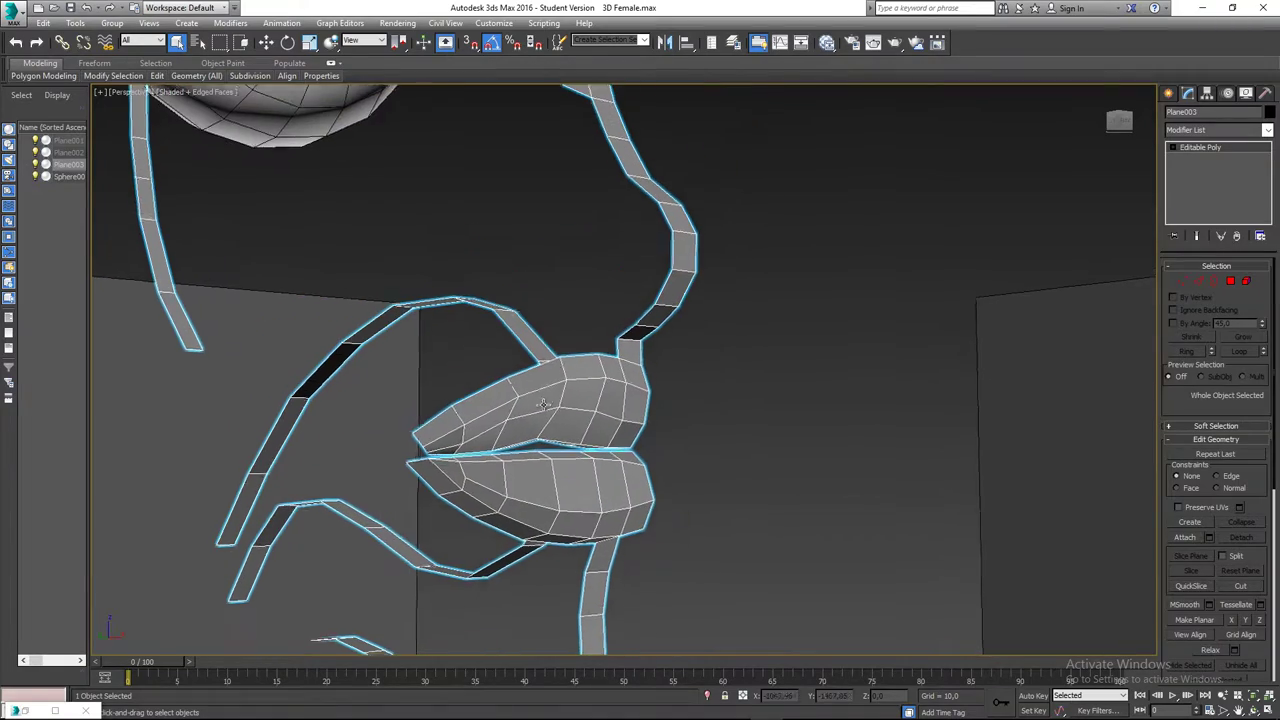
{"action": "scroll", "coordinate": [509, 418], "scroll_direction": "up", "scroll_amount": 4}
{"action": "mouse_move", "coordinate": [509, 418]}
{"action": "middle_mouse_down", "text": "alt"}
{"action": "mouse_move", "coordinate": [491, 429]}
{"action": "mouse_move", "coordinate": [508, 406]}
{"action": "middle_mouse_up", "text": "alt"}
{"action": "scroll", "coordinate": [507, 406], "scroll_direction": "down", "scroll_amount": 4}
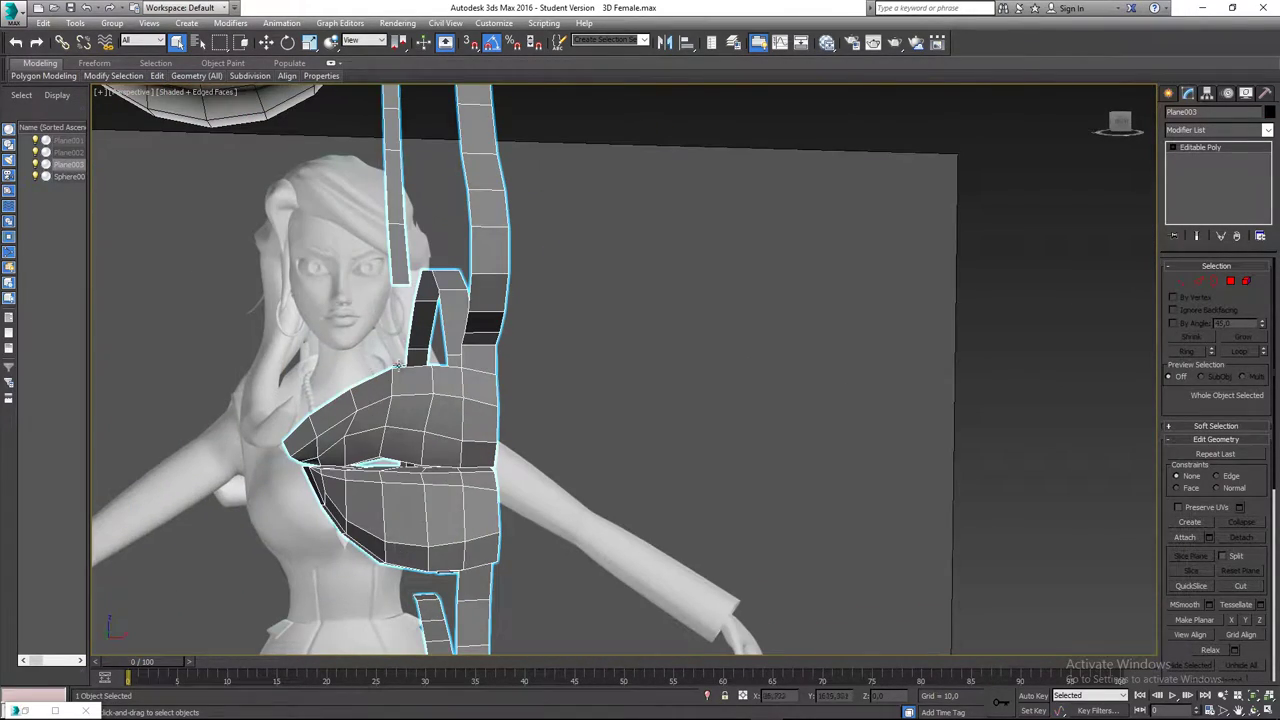
{"action": "middle_click_drag", "start_coordinate": [365, 567], "coordinate": [522, 468], "text": "alt"}
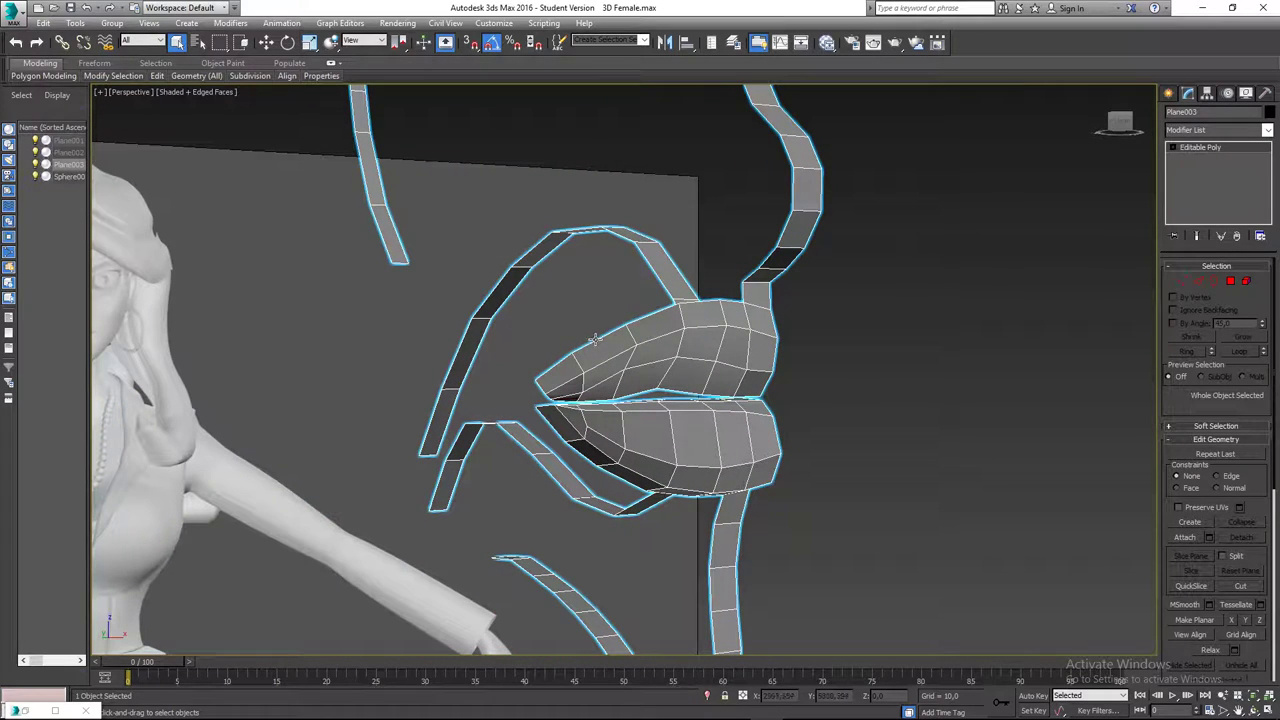
{"action": "middle_click_drag", "start_coordinate": [711, 314], "coordinate": [709, 346]}
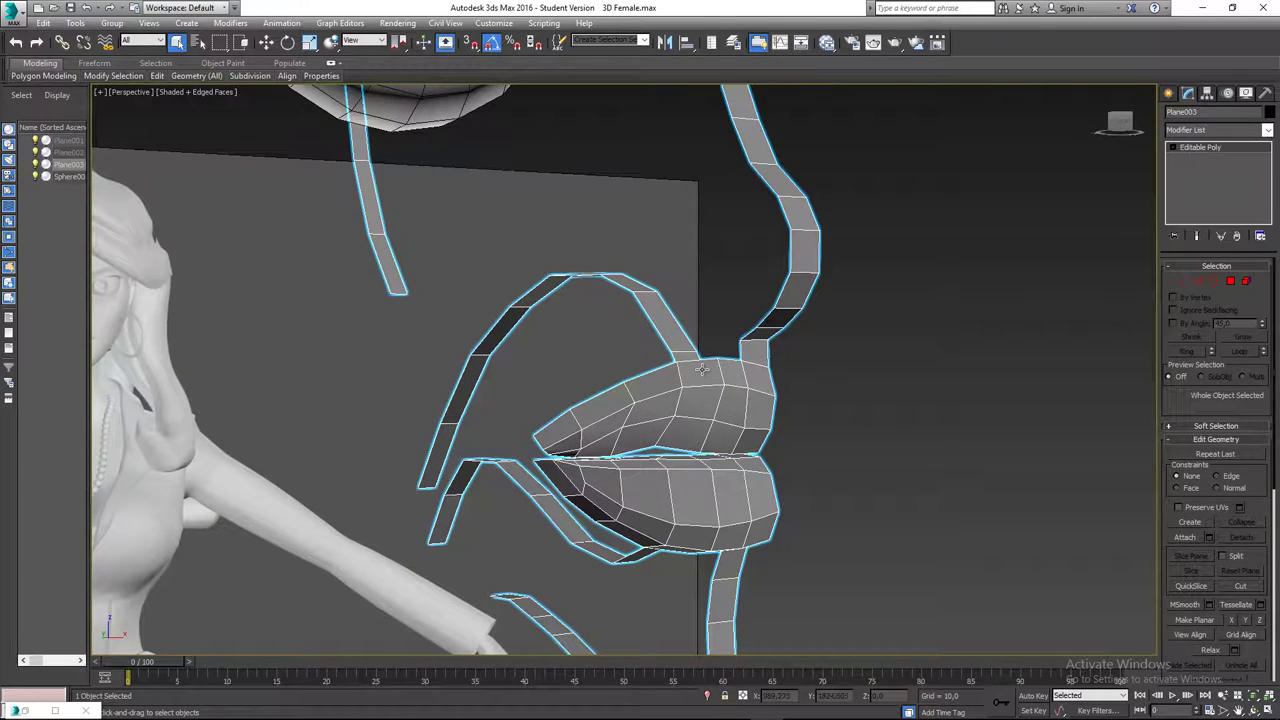
{"action": "scroll", "coordinate": [575, 447], "scroll_direction": "up", "scroll_amount": 6}
{"action": "scroll", "coordinate": [571, 449], "scroll_direction": "down", "scroll_amount": 4}
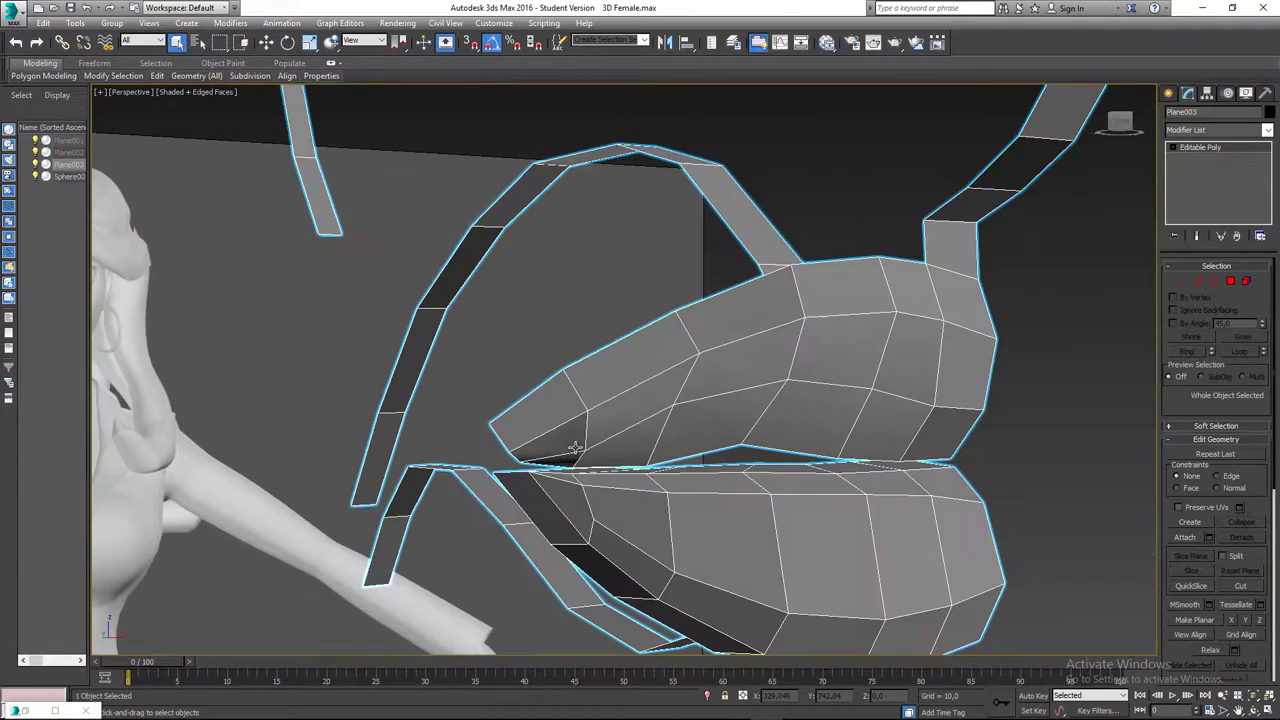
{"action": "scroll", "coordinate": [449, 449], "scroll_direction": "down", "scroll_amount": 2}
{"action": "scroll", "coordinate": [306, 451], "scroll_direction": "up", "scroll_amount": 5}
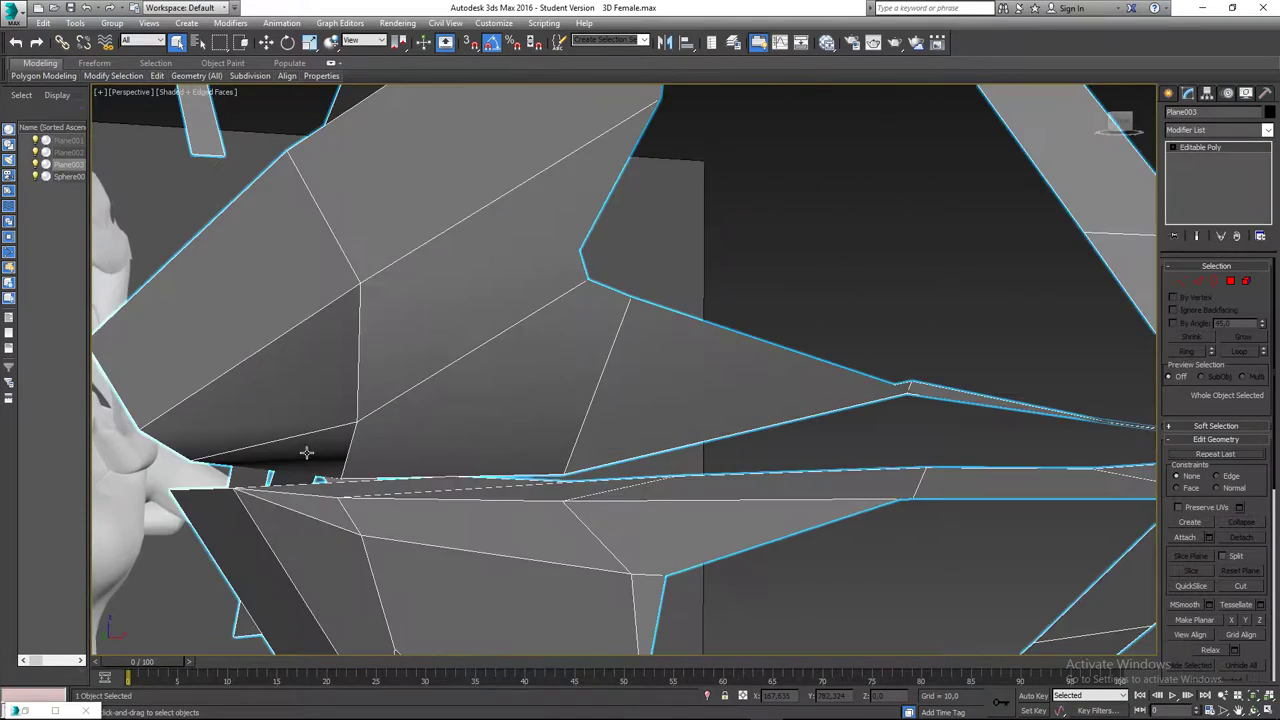
{"action": "scroll", "coordinate": [340, 468], "scroll_direction": "down", "scroll_amount": 1}
{"action": "middle_click_drag", "start_coordinate": [603, 503], "coordinate": [586, 492]}
{"action": "left_click", "coordinate": [1182, 281]}
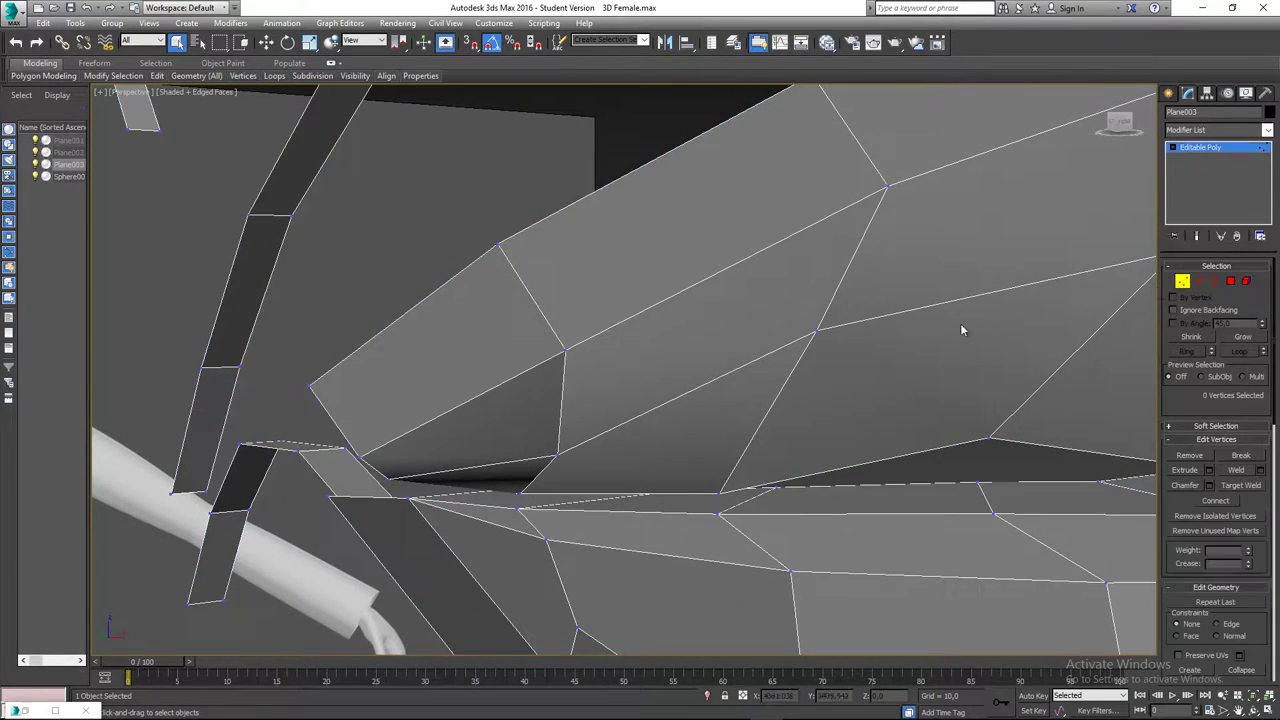
{"action": "middle_click_drag", "start_coordinate": [646, 414], "coordinate": [651, 381]}
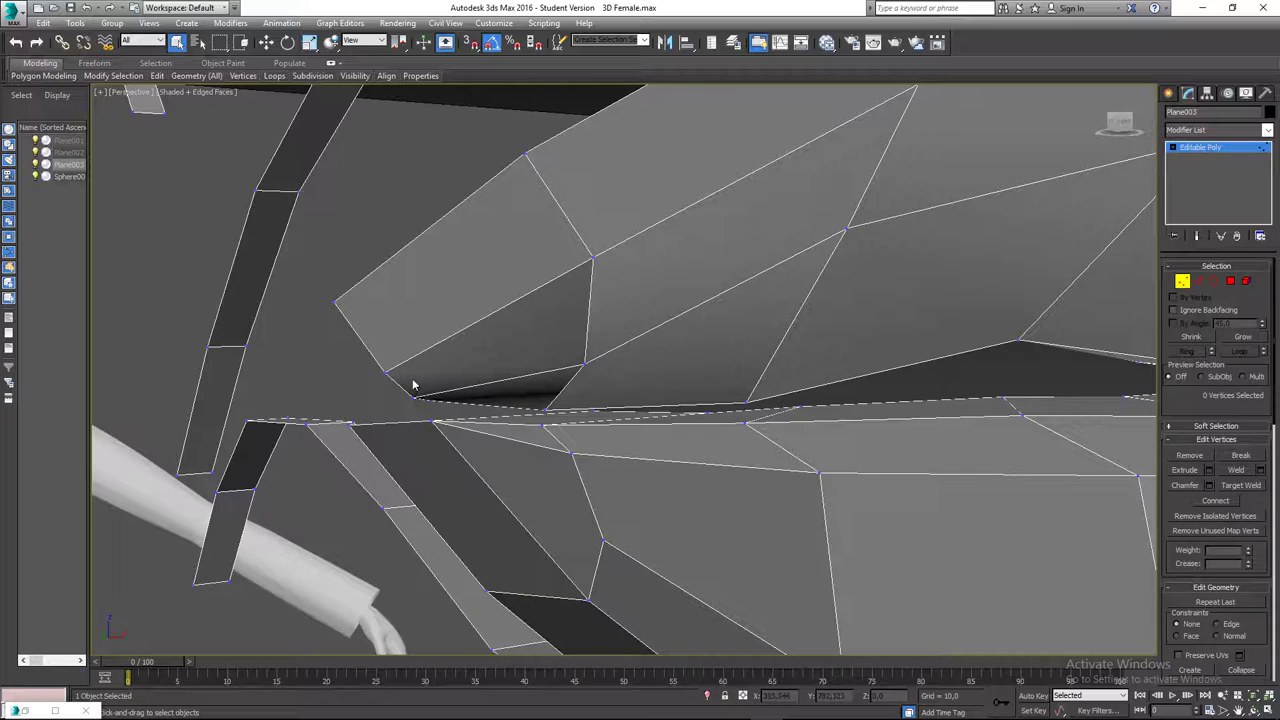
{"action": "scroll", "coordinate": [456, 432], "scroll_direction": "down", "scroll_amount": 4}
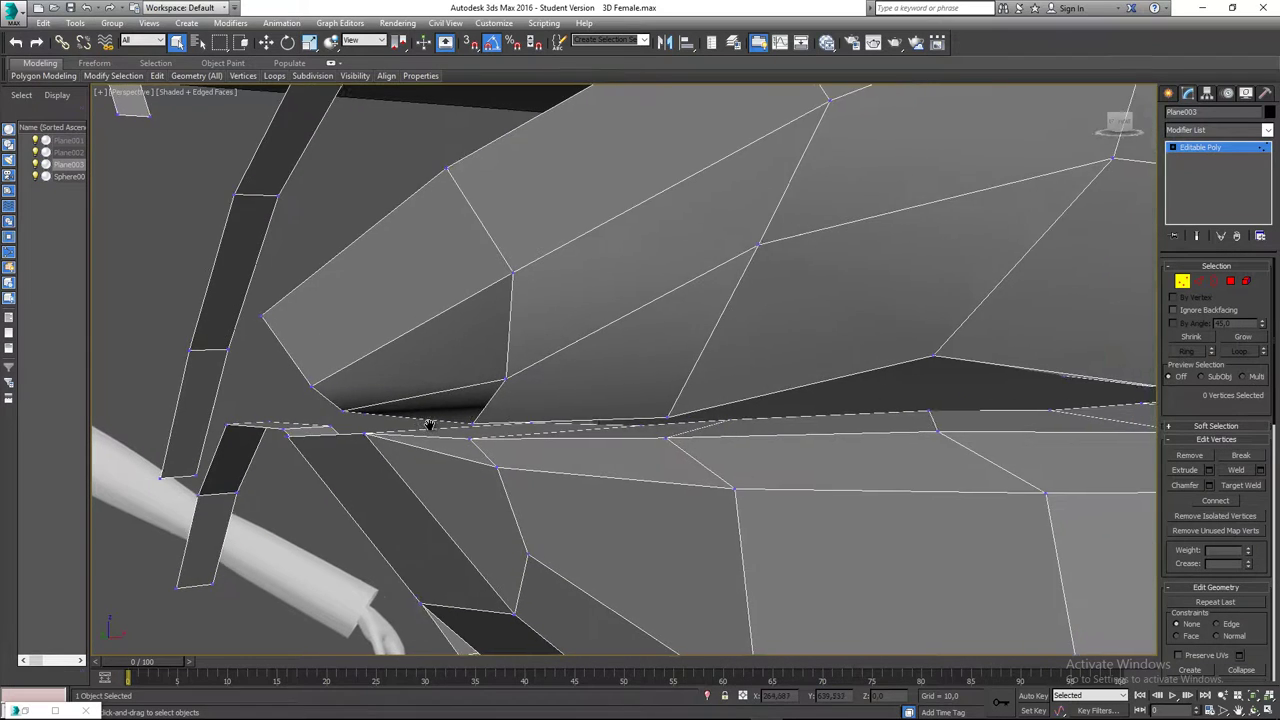
{"action": "scroll", "coordinate": [505, 425], "scroll_direction": "up", "scroll_amount": 4}
{"action": "scroll", "coordinate": [383, 430], "scroll_direction": "down", "scroll_amount": 4}
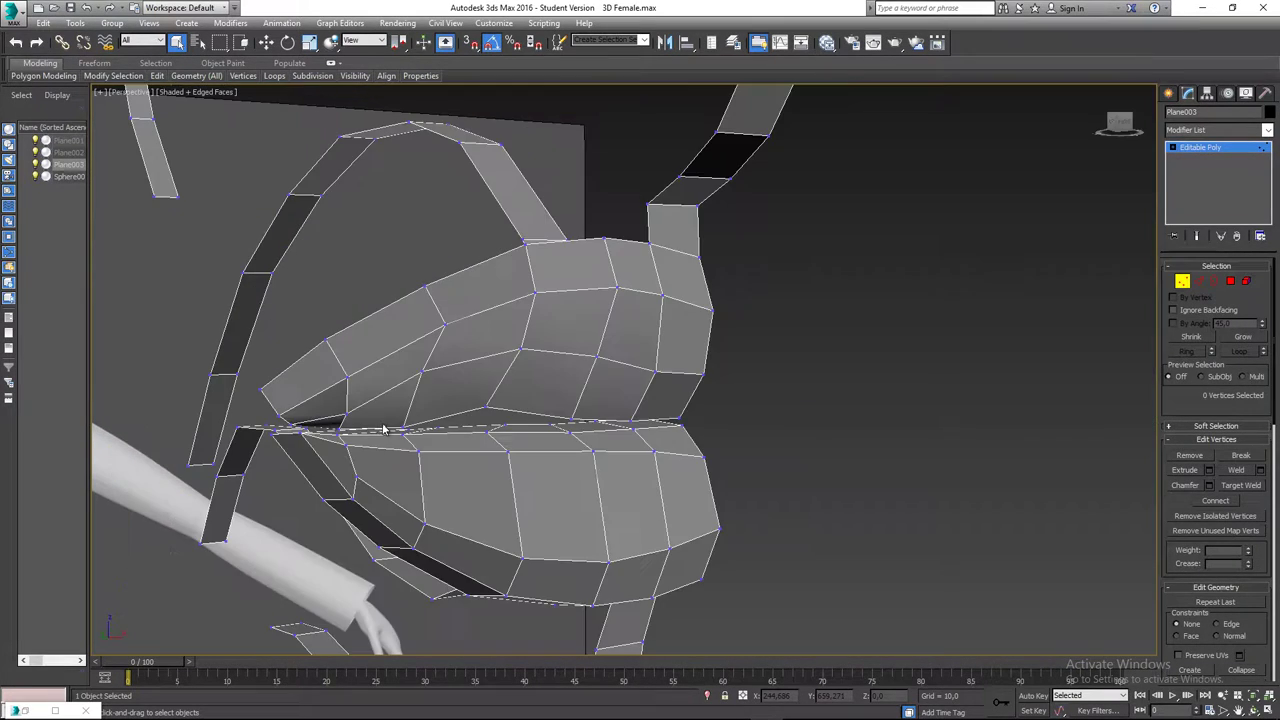
- Select the upper lip as an element to check which polygons are connected to it and which belong to the lower lip
{"action": "middle_click_drag", "start_coordinate": [566, 434], "coordinate": [632, 437], "text": "alt"}
{"action": "left_click", "coordinate": [1246, 281]}
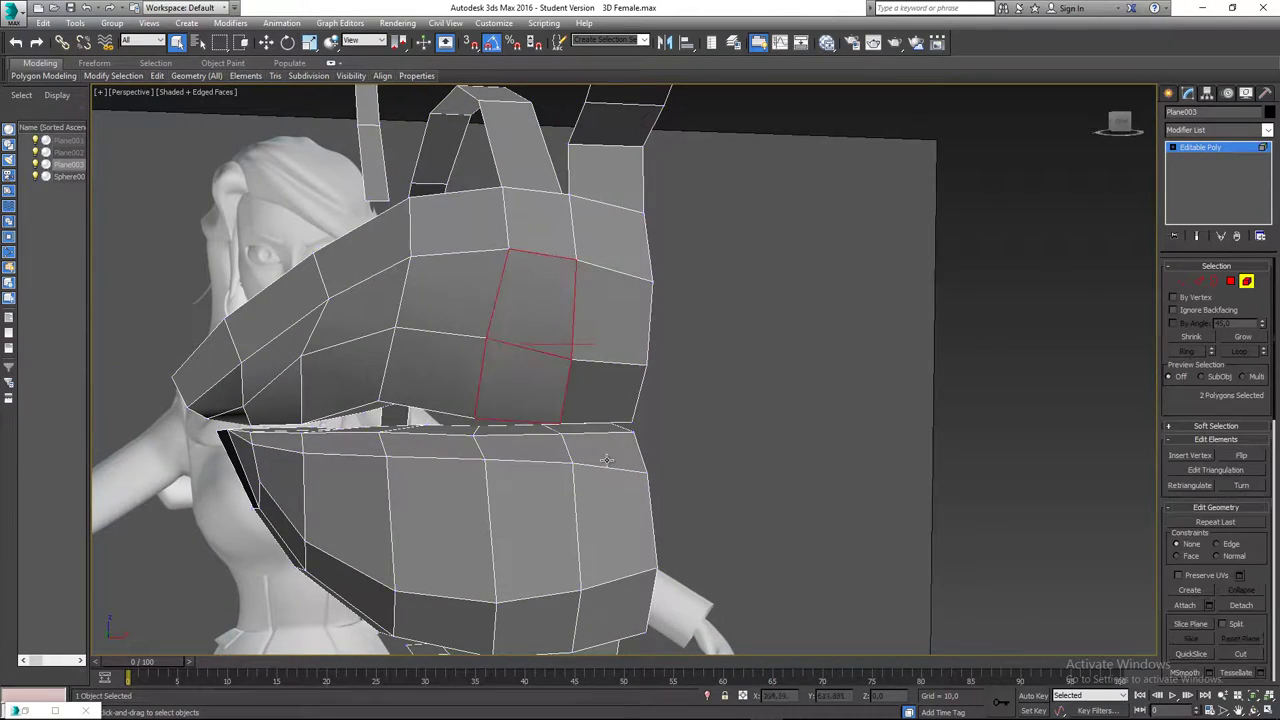
{"action": "left_click", "coordinate": [605, 461]}
{"action": "scroll", "coordinate": [602, 456], "scroll_direction": "down", "scroll_amount": 5}
{"action": "middle_click_drag", "start_coordinate": [614, 463], "coordinate": [670, 447], "text": "alt"}
{"action": "left_click", "coordinate": [643, 411]}
{"action": "scroll", "coordinate": [617, 417], "scroll_direction": "up", "scroll_amount": 5}
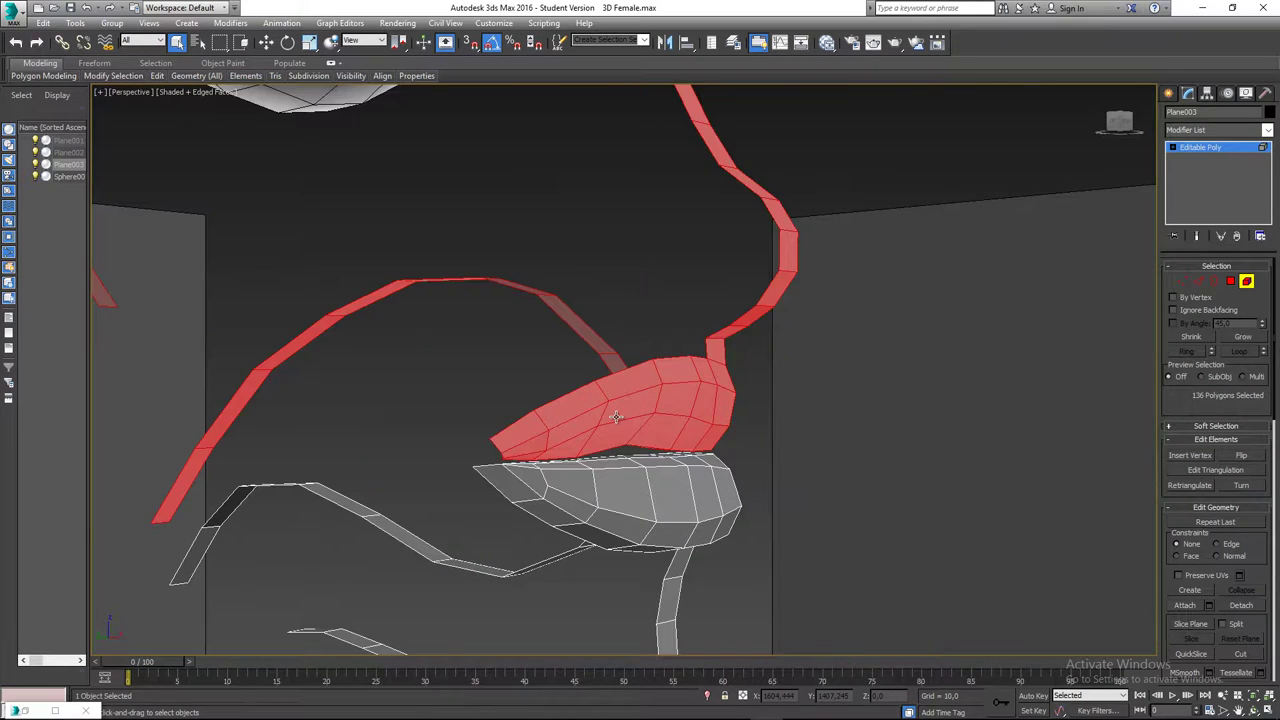
{"action": "left_click", "coordinate": [588, 525]}
{"action": "left_click", "coordinate": [572, 461]}
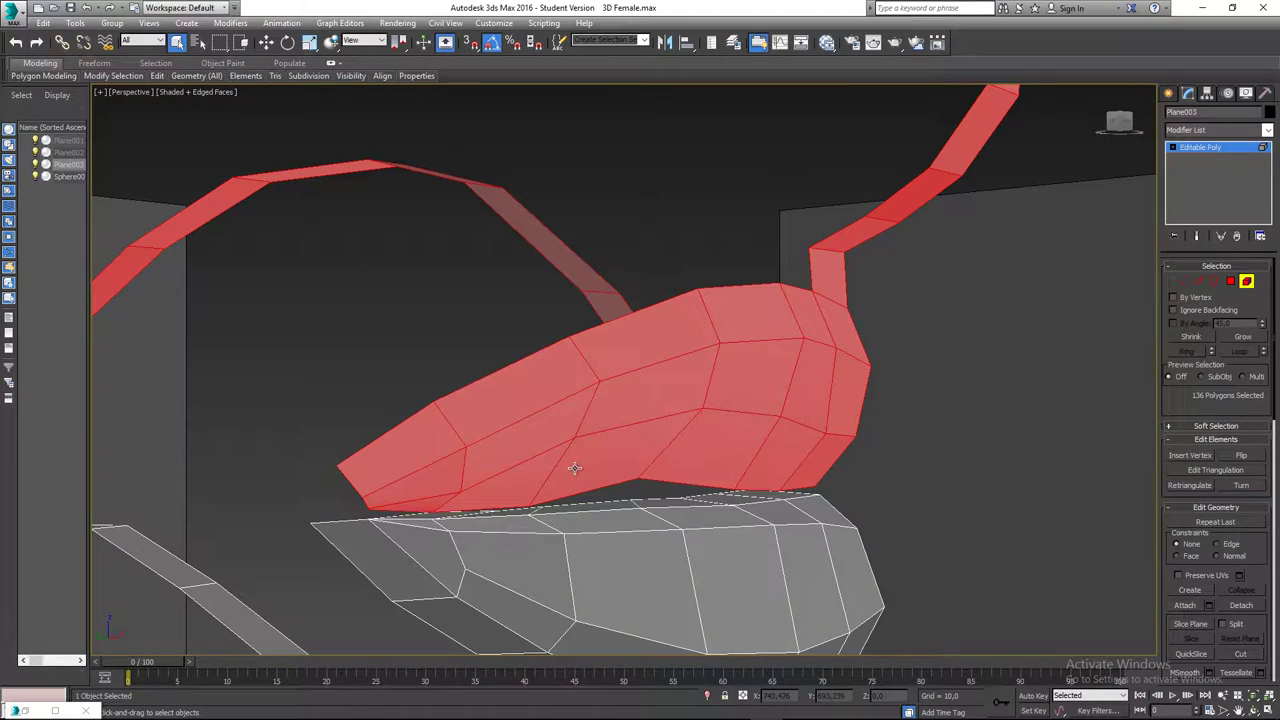
- Select the upper lip's inner corner vertex and inspect its alignment with the lower lip's corner
{"action": "left_click", "coordinate": [1178, 282]}
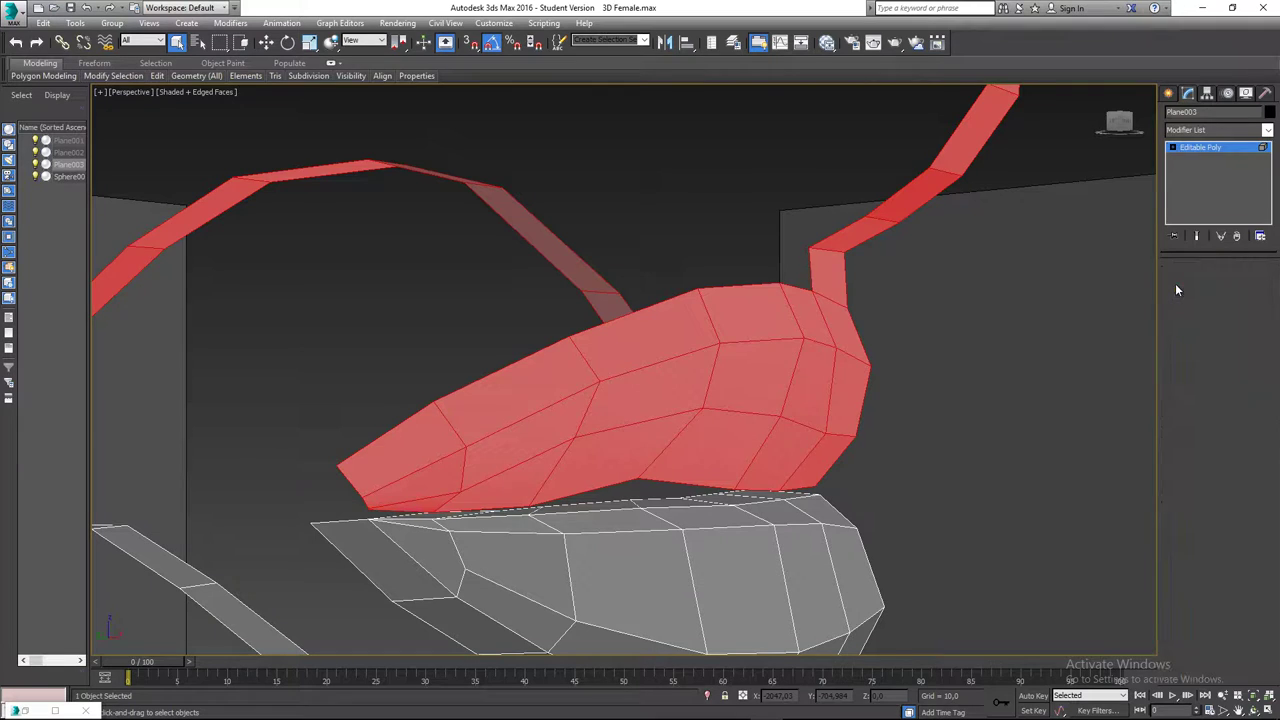
{"action": "middle_click_drag", "start_coordinate": [396, 492], "coordinate": [395, 468], "text": "alt"}
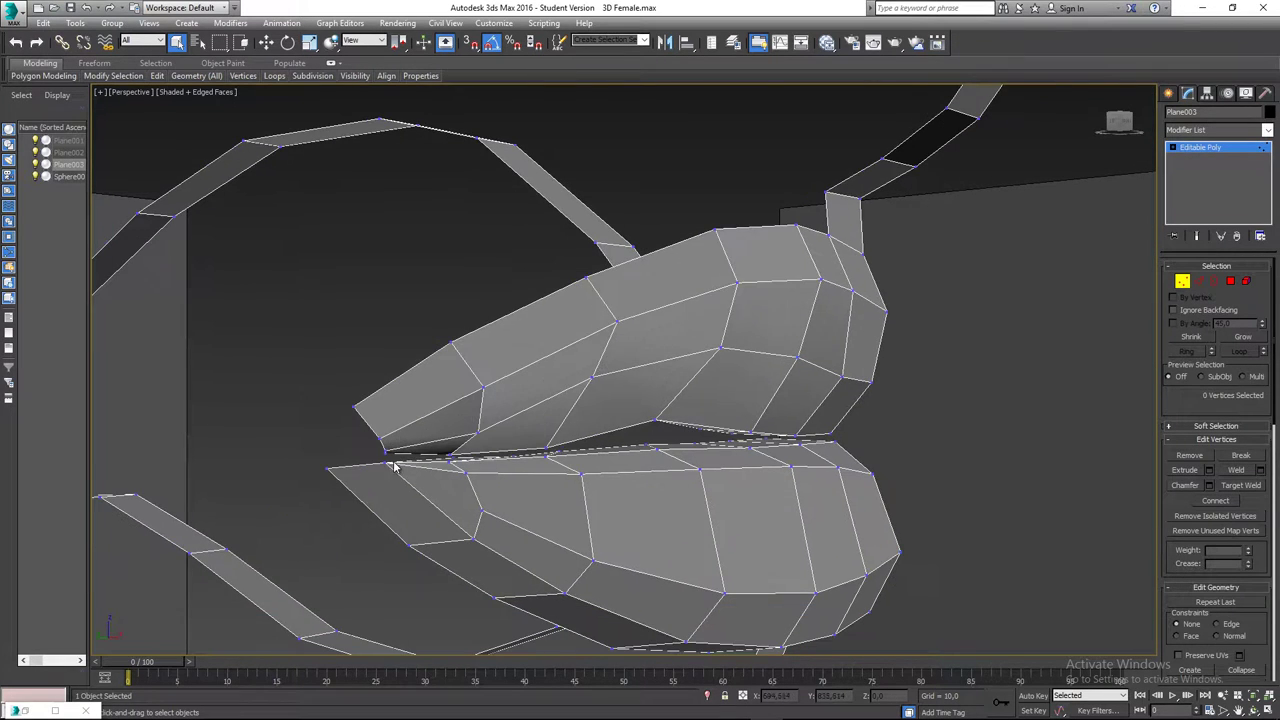
{"action": "left_click", "coordinate": [383, 452]}
{"action": "scroll", "coordinate": [383, 452], "scroll_direction": "up", "scroll_amount": 5}
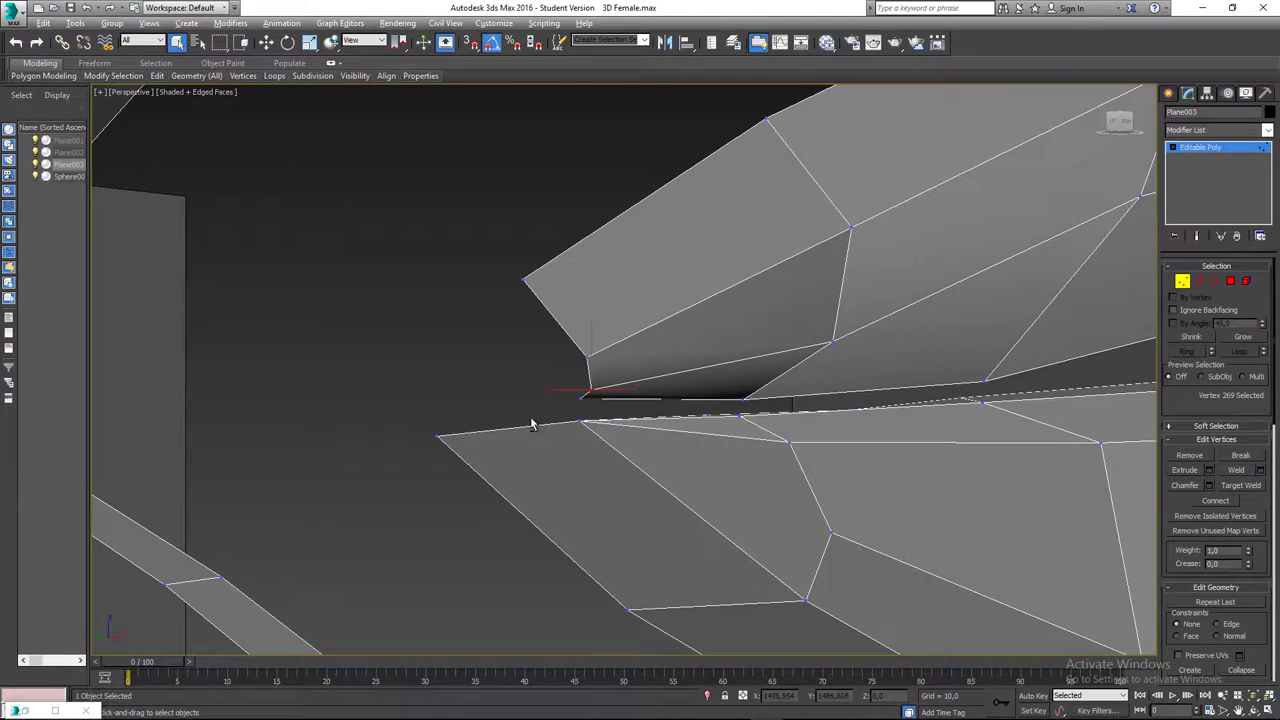
{"action": "middle_click_drag", "start_coordinate": [531, 424], "coordinate": [575, 330], "text": "alt"}
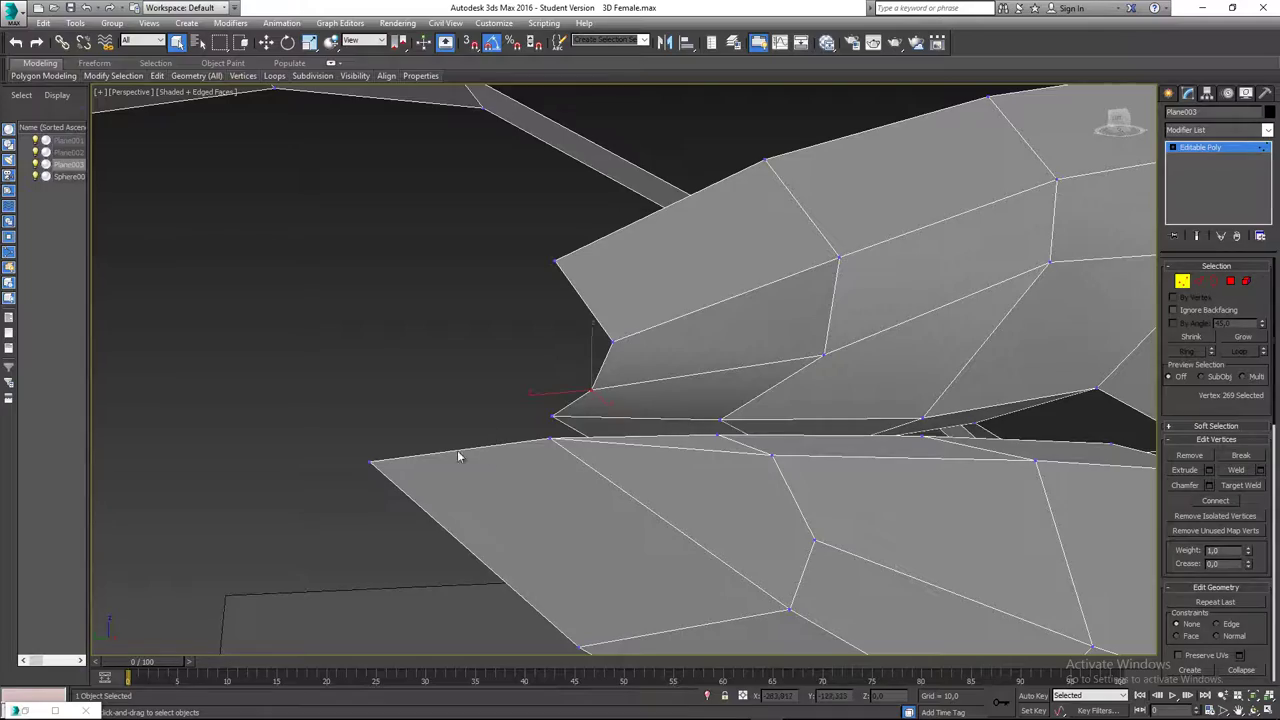
{"action": "middle_click_drag", "start_coordinate": [510, 454], "coordinate": [693, 469], "text": "alt"}
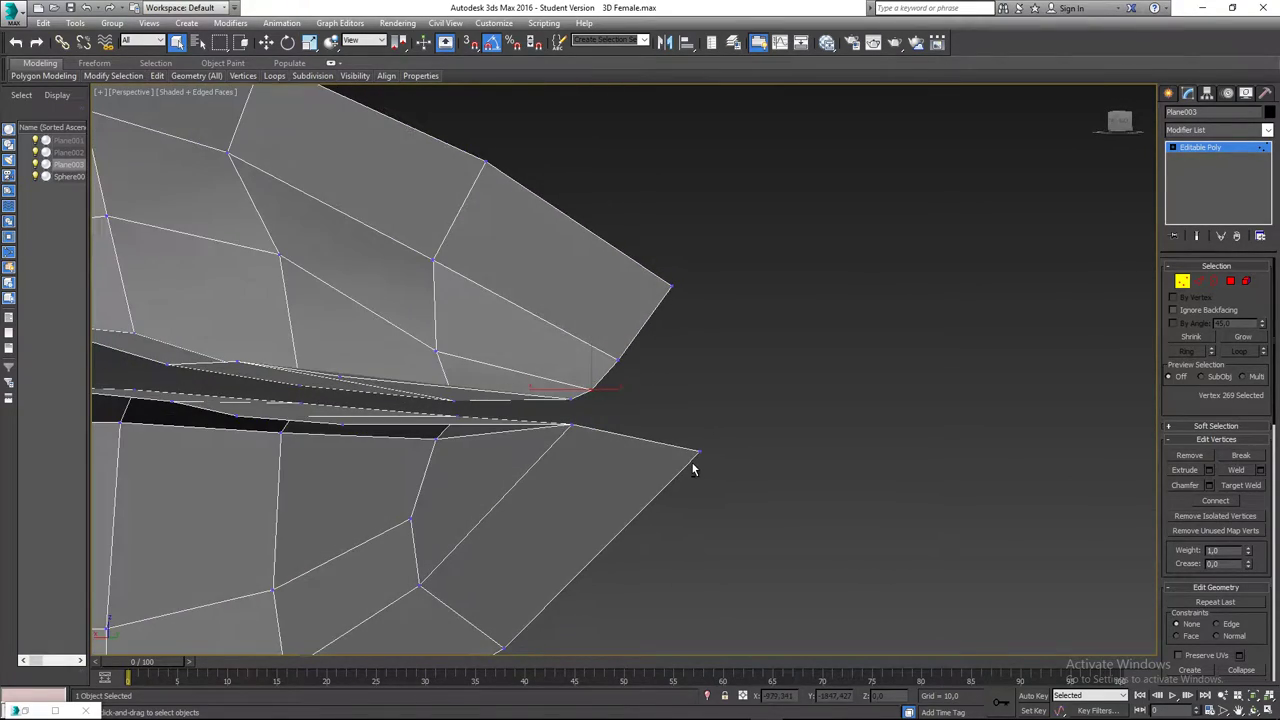
- Try moving the lower lip's outermost corner vertex inward in the left view, and undo the changes
{"action": "left_click", "coordinate": [693, 468]}
{"action": "key", "text": "l"}
{"action": "scroll", "coordinate": [727, 426], "scroll_direction": "up", "scroll_amount": 15}
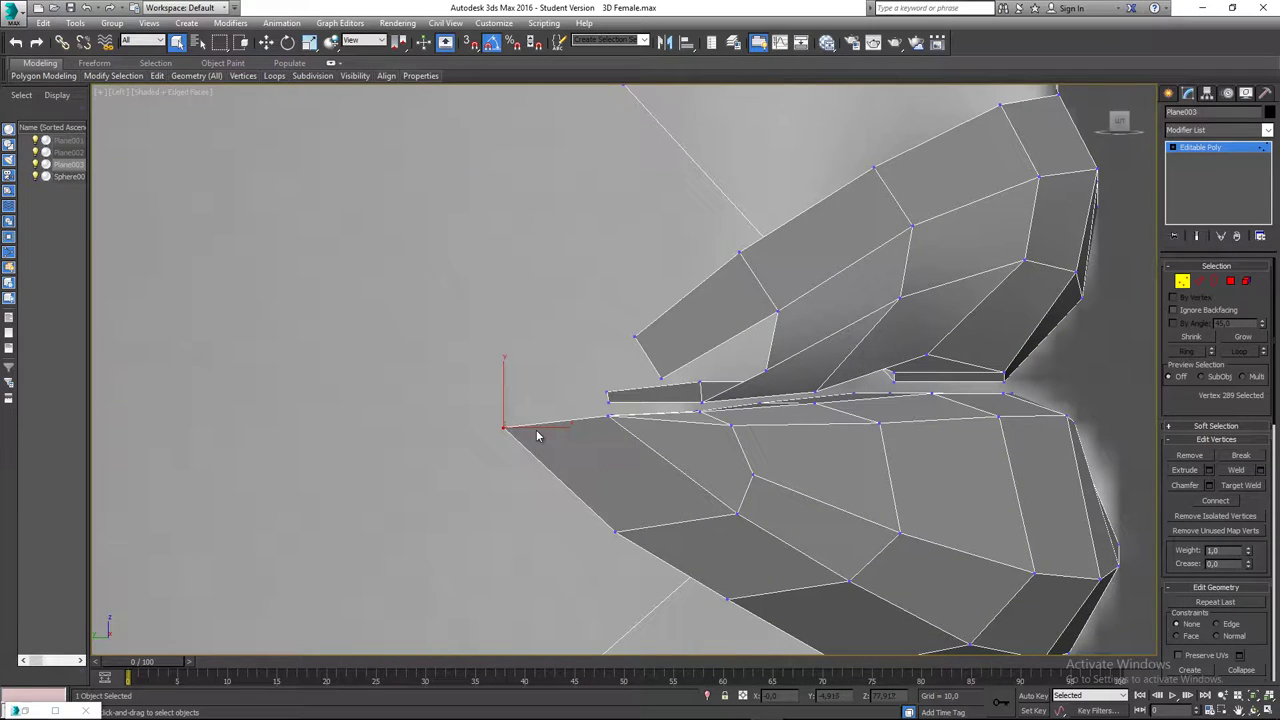
{"action": "middle_click_drag", "start_coordinate": [537, 435], "coordinate": [517, 443]}
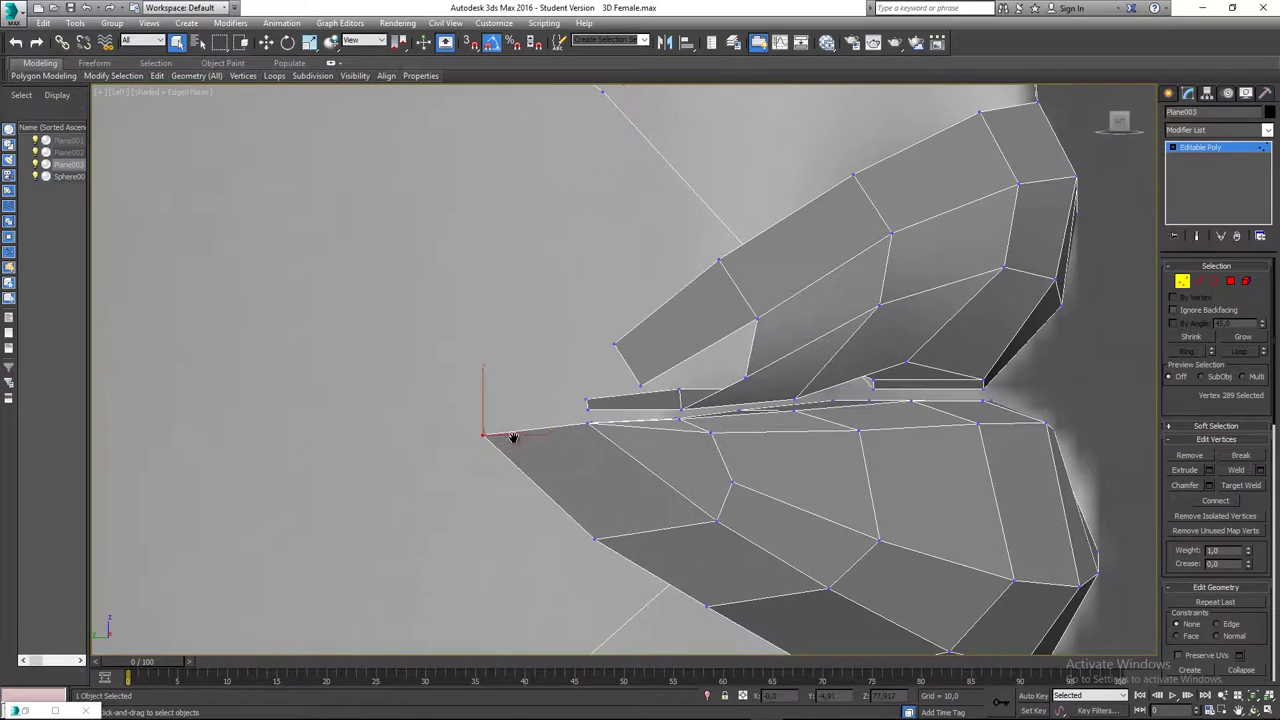
{"action": "key", "text": "w"}
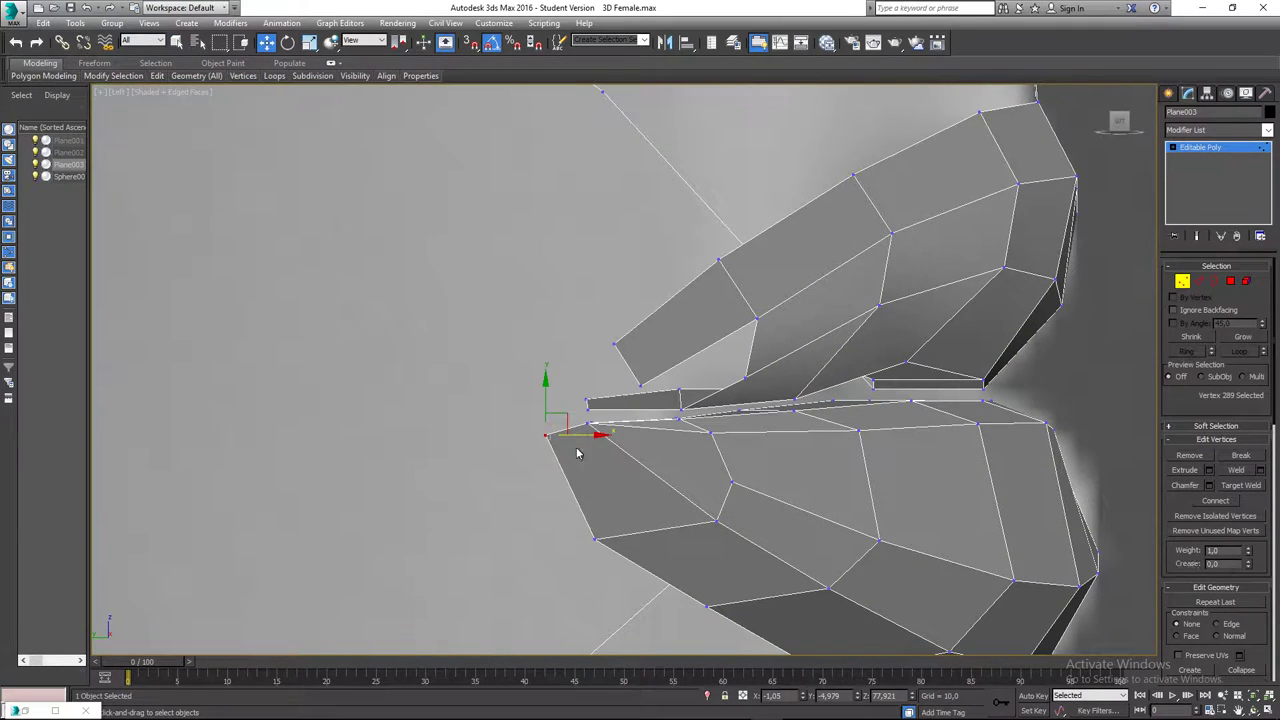
{"action": "left_click_drag", "start_coordinate": [625, 540], "coordinate": [633, 540]}
{"action": "middle_click_drag", "start_coordinate": [610, 506], "coordinate": [574, 509]}
{"action": "key", "text": "p"}
{"action": "middle_click_drag", "start_coordinate": [518, 466], "coordinate": [549, 420], "text": "alt"}
{"action": "key", "text": "ctrl+z"}
{"action": "key", "text": "ctrl+z"}
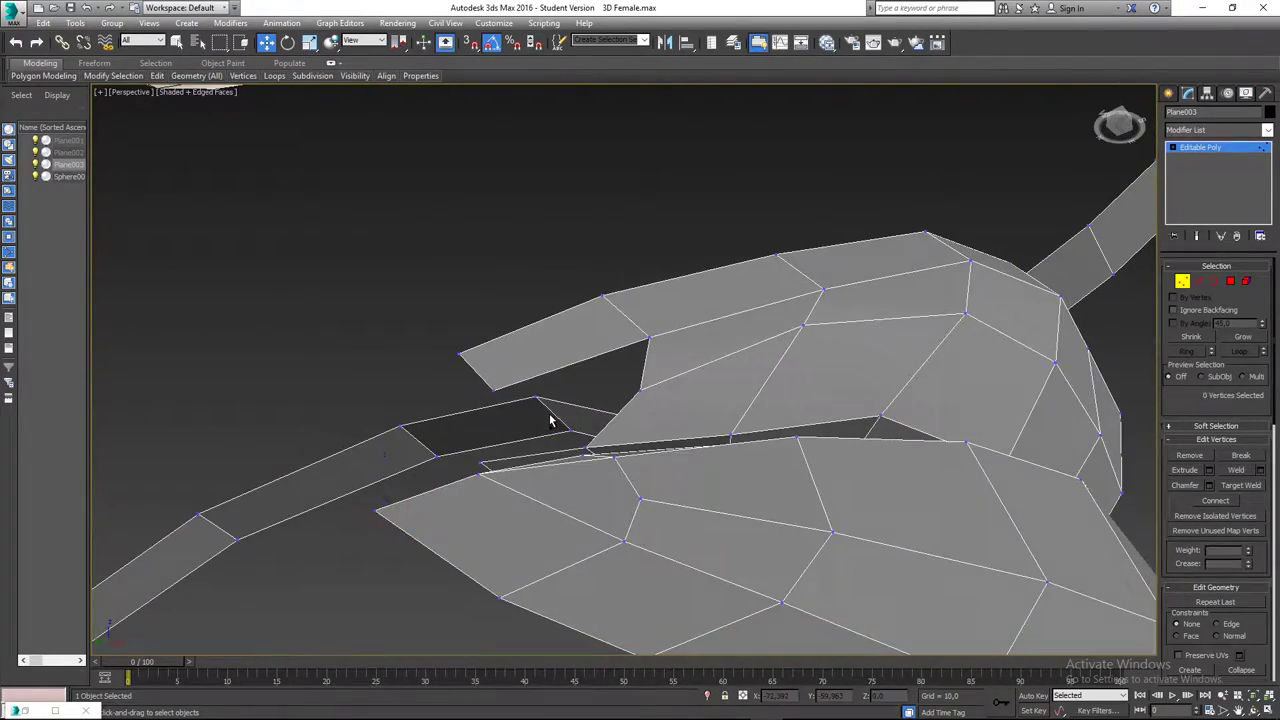
- Move the lower lip's outermost corner vertex inward toward the mouth in the left view
{"action": "left_click", "coordinate": [433, 377]}
{"action": "middle_click_drag", "start_coordinate": [450, 399], "coordinate": [511, 442], "text": "alt"}
{"action": "left_click", "coordinate": [402, 529]}
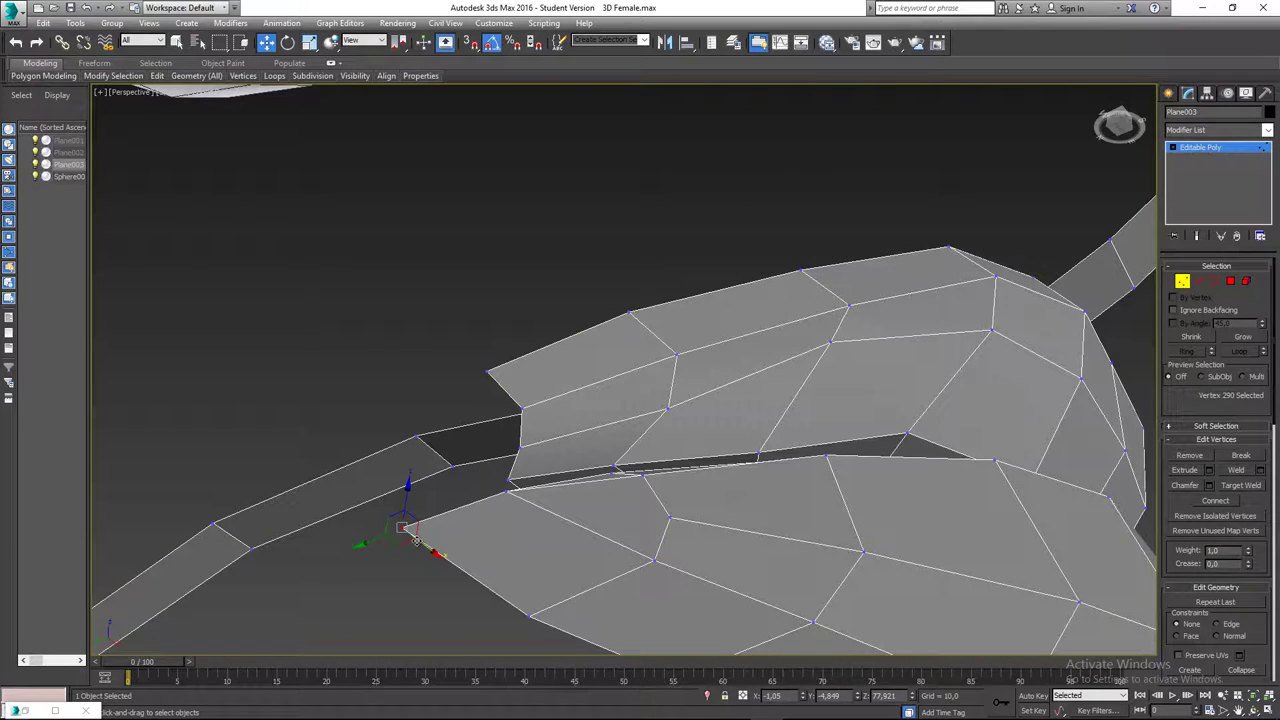
{"action": "key", "text": "l"}
{"action": "scroll", "coordinate": [478, 450], "scroll_direction": "up", "scroll_amount": 2}
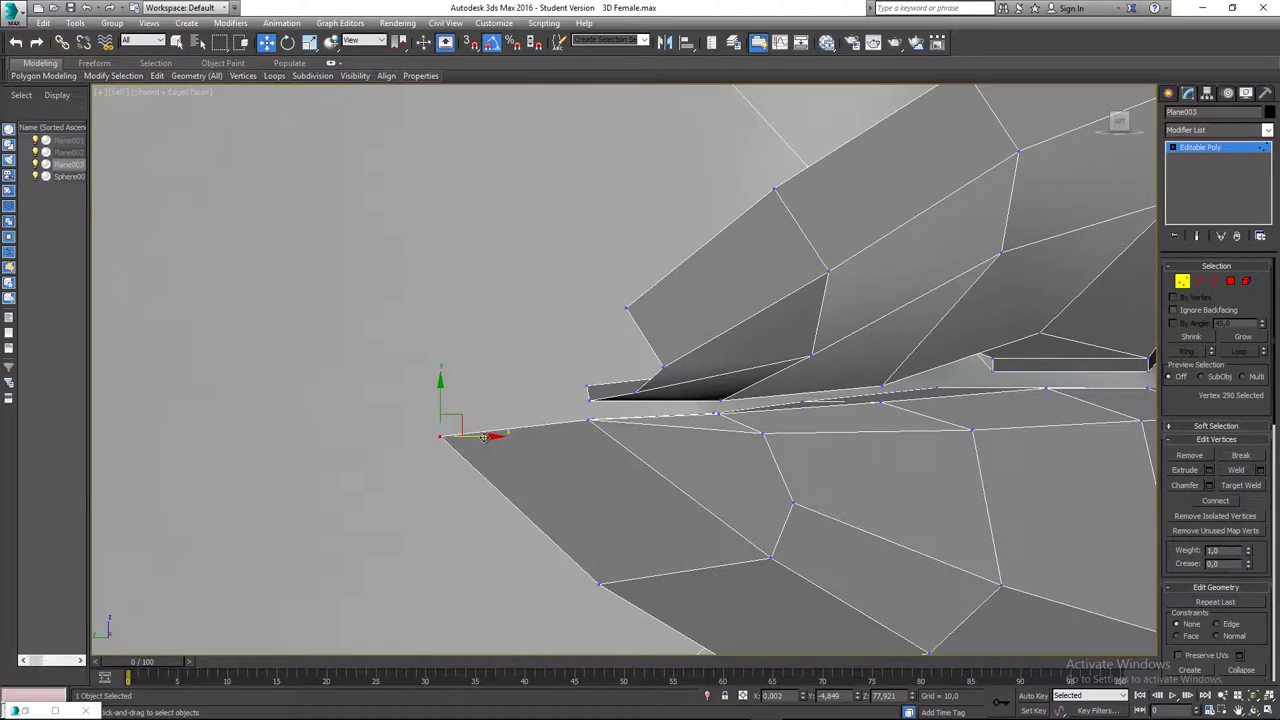
{"action": "left_click_drag", "start_coordinate": [484, 437], "coordinate": [528, 438]}
{"action": "middle_click_drag", "start_coordinate": [585, 490], "coordinate": [499, 357]}
{"action": "key", "text": "p"}
{"action": "key", "text": "shift+z"}
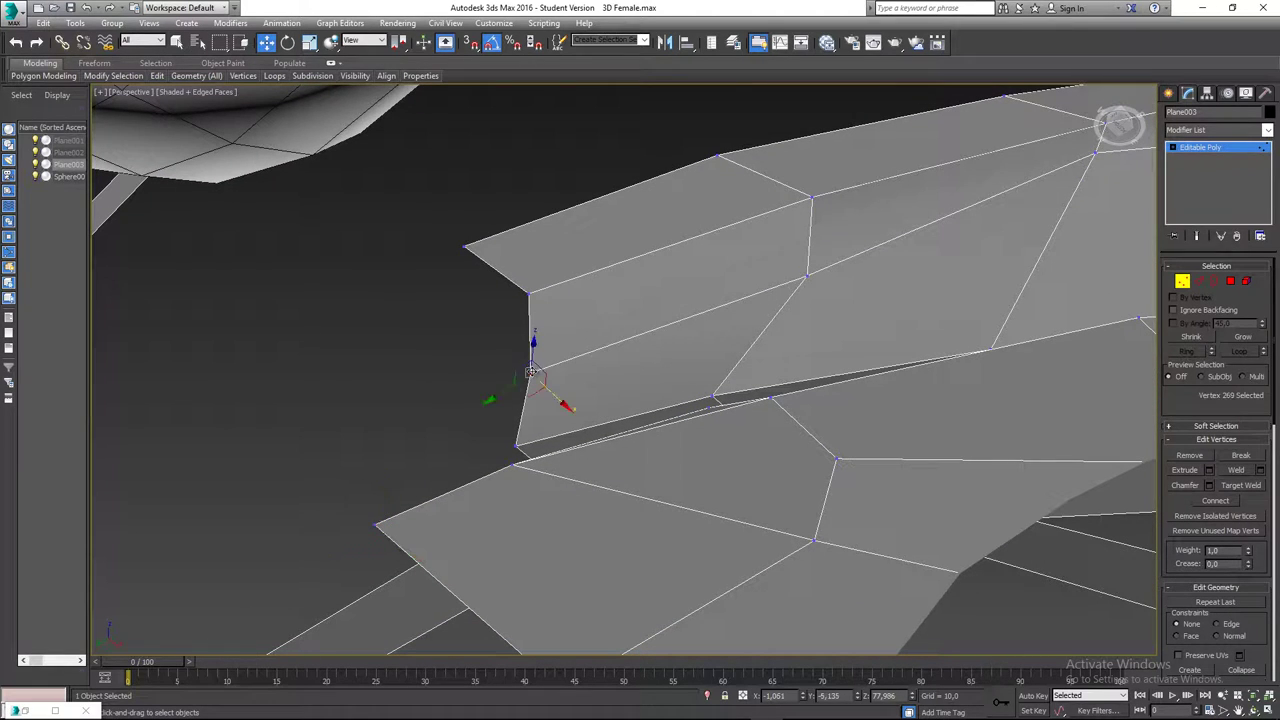
- Target-weld the upper lip's inner corner vertex onto the vertex directly below it on the lip's end edge
{"action": "middle_click_drag", "start_coordinate": [606, 392], "coordinate": [517, 374], "text": "alt"}
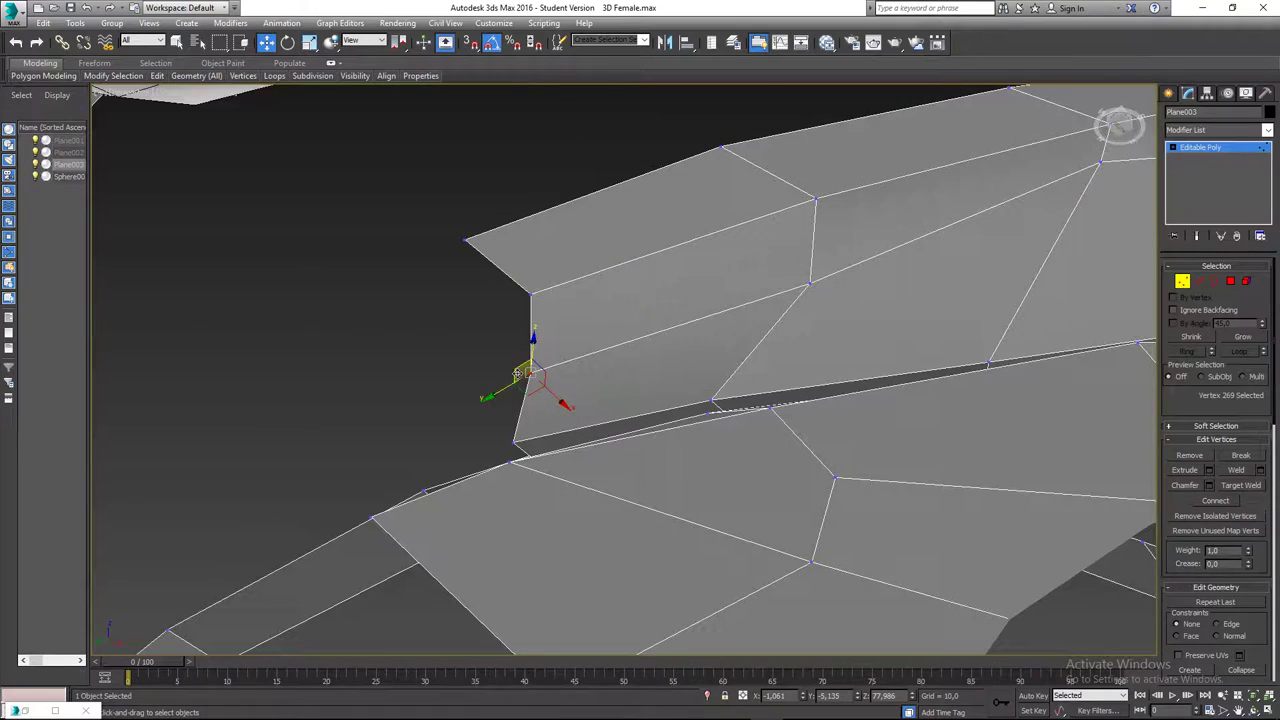
{"action": "left_click", "coordinate": [1242, 485]}
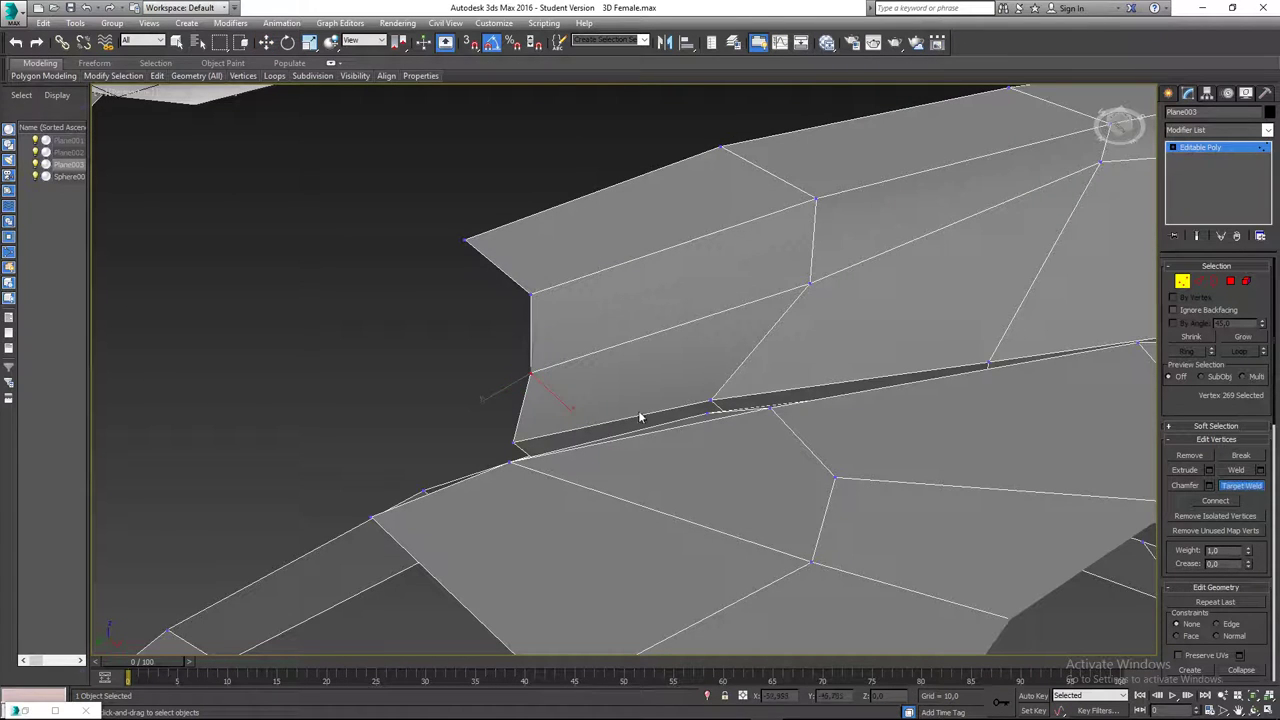
{"action": "left_click", "coordinate": [512, 441]}
{"action": "middle_click_drag", "start_coordinate": [514, 443], "coordinate": [690, 465], "text": "alt"}
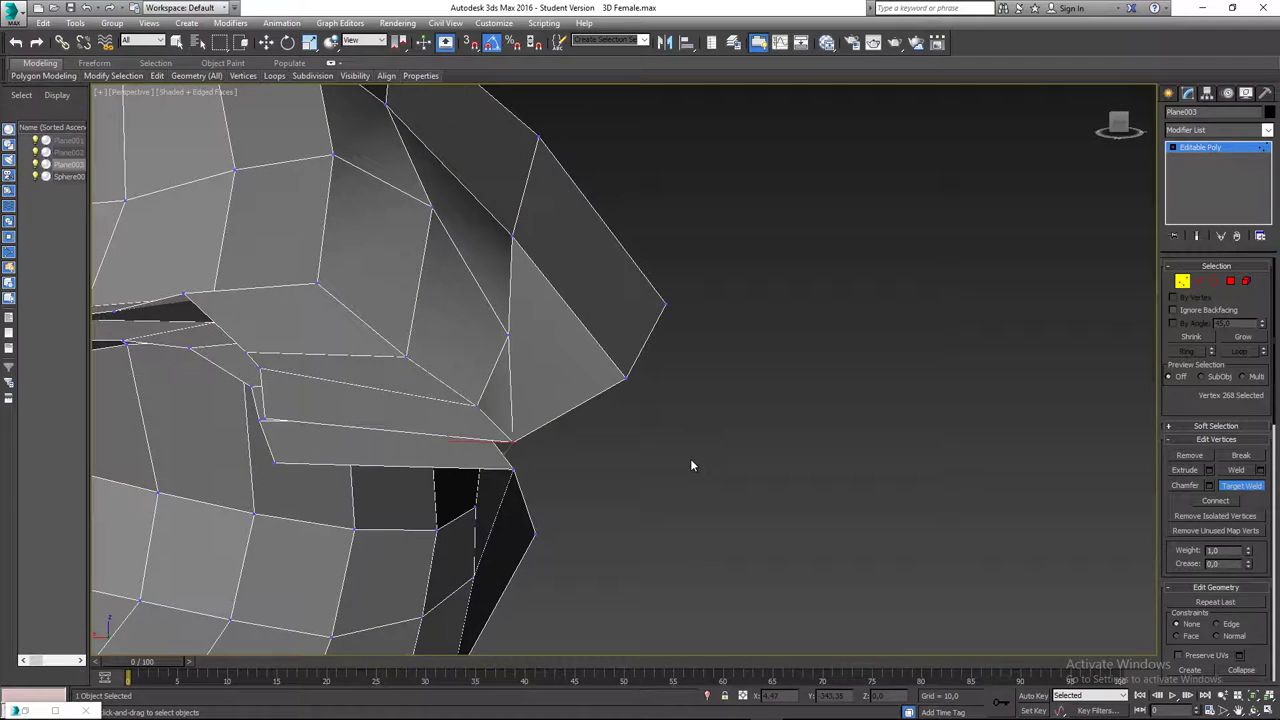
- Bridge the inner edges of the upper and lower lips at the mouth corner with 1 segment
{"action": "left_click", "coordinate": [1201, 290]}
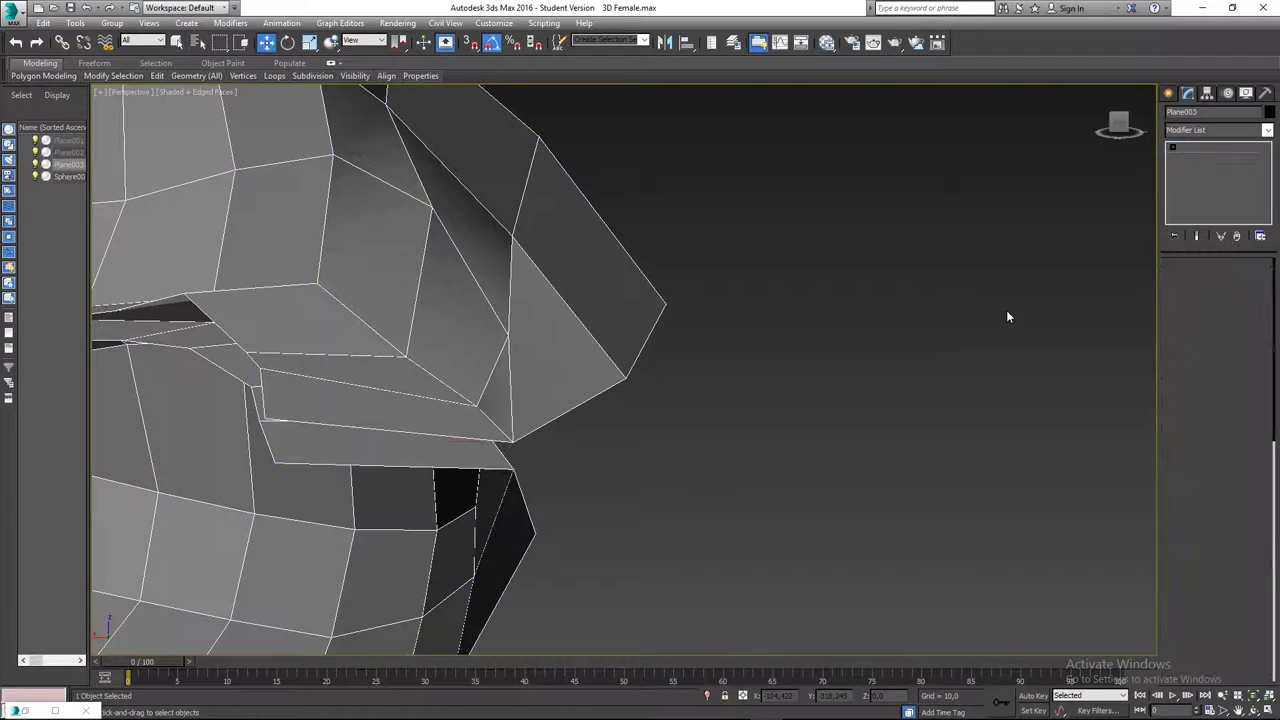
{"action": "key", "text": "w"}
{"action": "left_click", "coordinate": [416, 432]}
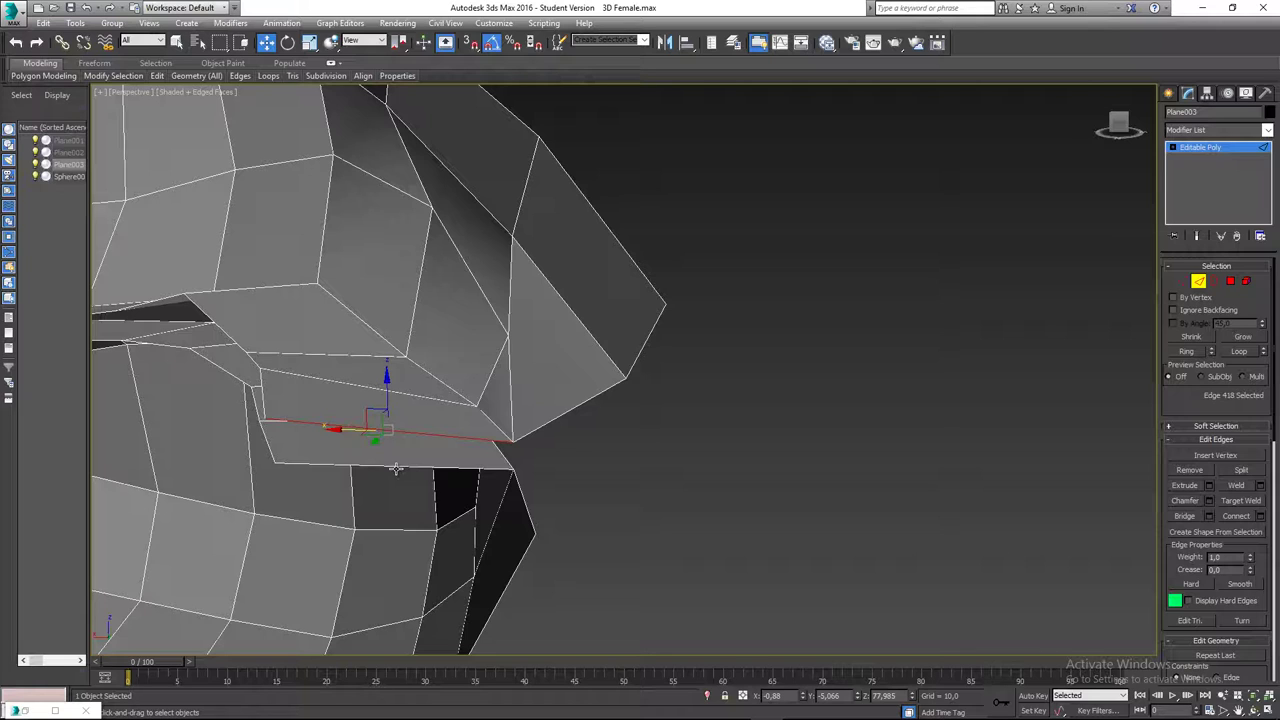
{"action": "left_click", "coordinate": [396, 468], "text": "ctrl"}
{"action": "key", "text": "ctrl+shift+e"}
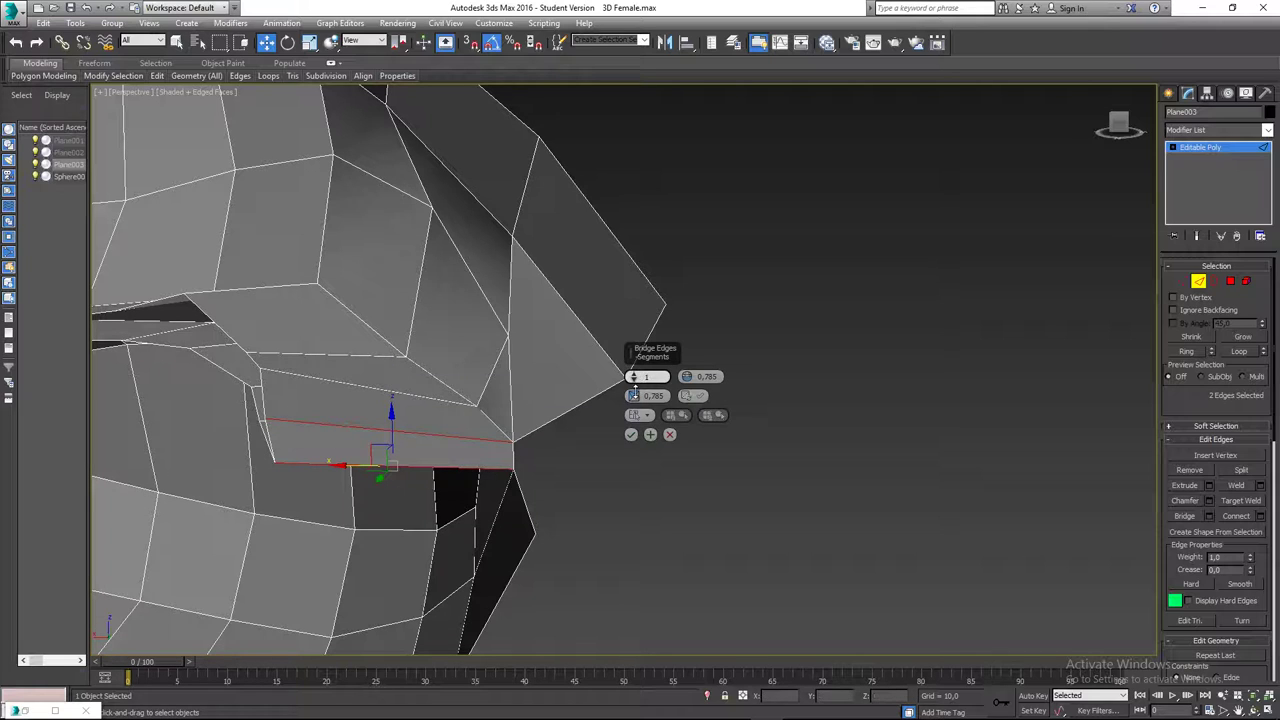
{"action": "left_click", "coordinate": [631, 435]}
- Move the upper lip's middle corner vertex outward about 0.05 units along the Y axis
{"action": "middle_click_drag", "start_coordinate": [630, 440], "coordinate": [427, 453], "text": "alt"}
{"action": "left_click", "coordinate": [769, 631]}
{"action": "middle_click_drag", "start_coordinate": [800, 631], "coordinate": [649, 348]}
{"action": "scroll", "coordinate": [637, 362], "scroll_direction": "up", "scroll_amount": 1}
{"action": "scroll", "coordinate": [637, 362], "scroll_direction": "down", "scroll_amount": 1}
{"action": "key", "text": "z"}
{"action": "left_click", "coordinate": [1182, 282]}
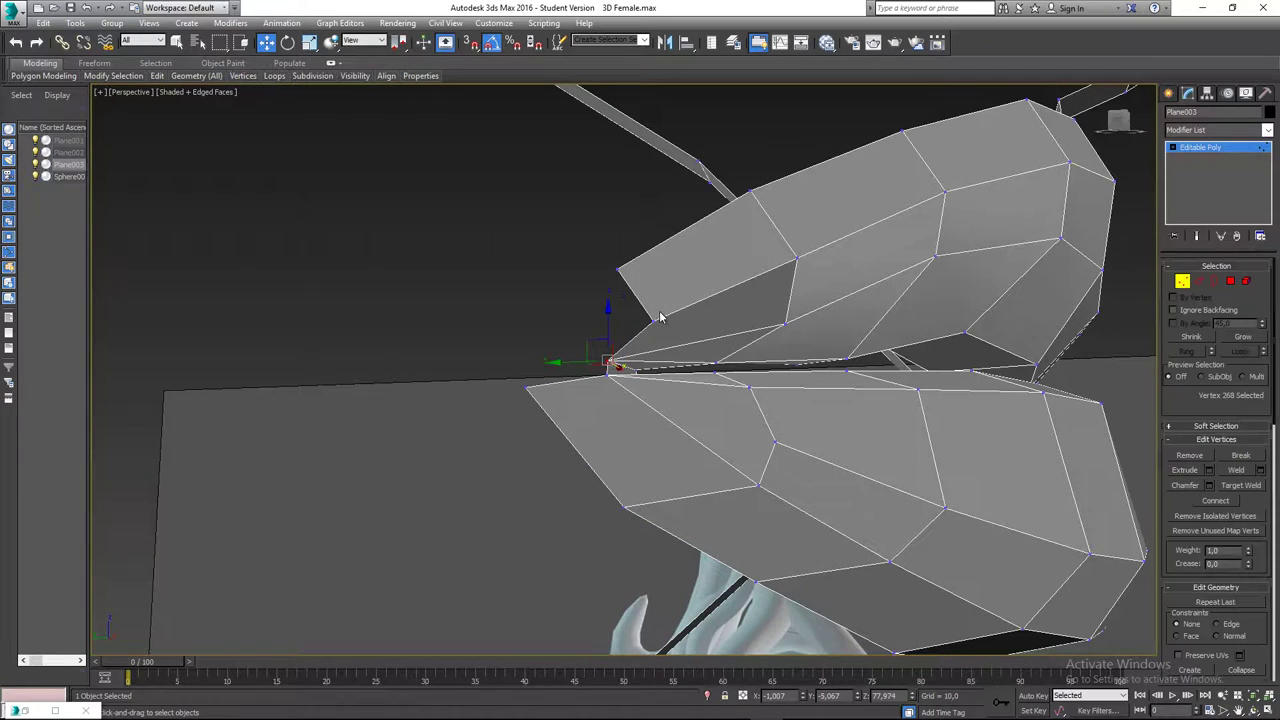
{"action": "left_click_drag", "start_coordinate": [627, 321], "coordinate": [598, 321]}
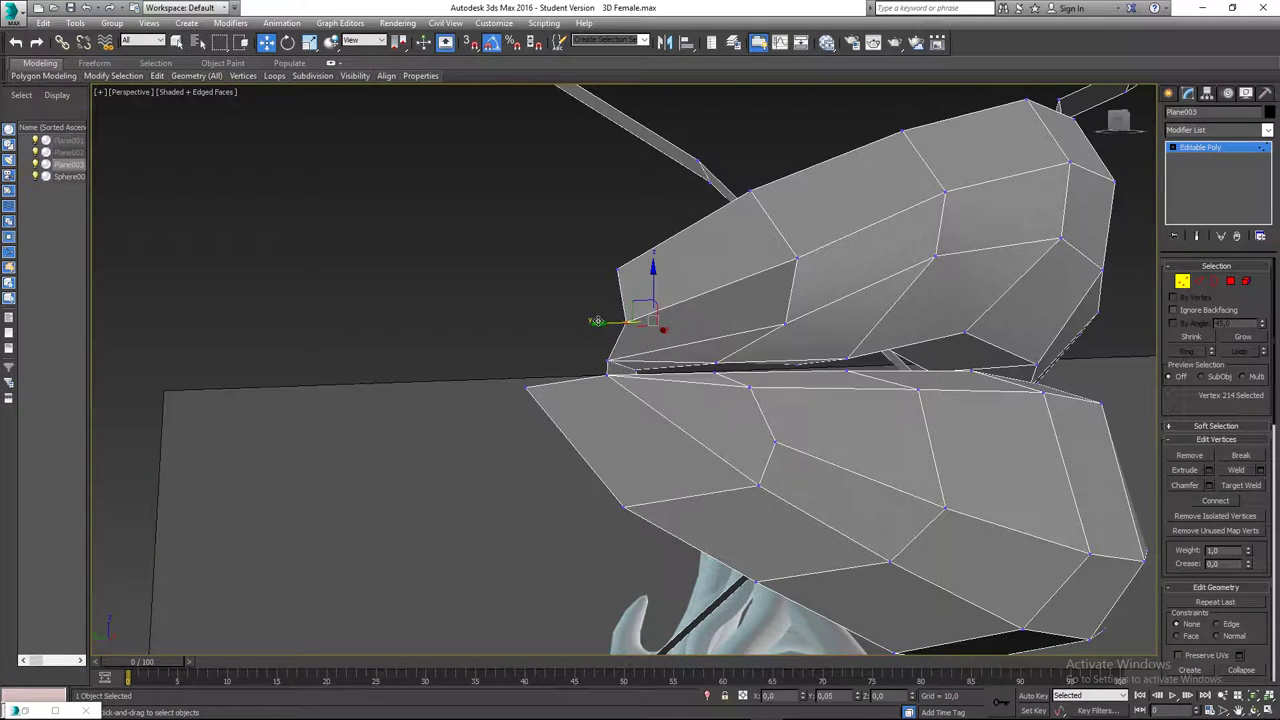
{"action": "middle_click_drag", "start_coordinate": [591, 321], "coordinate": [648, 320], "text": "alt"}
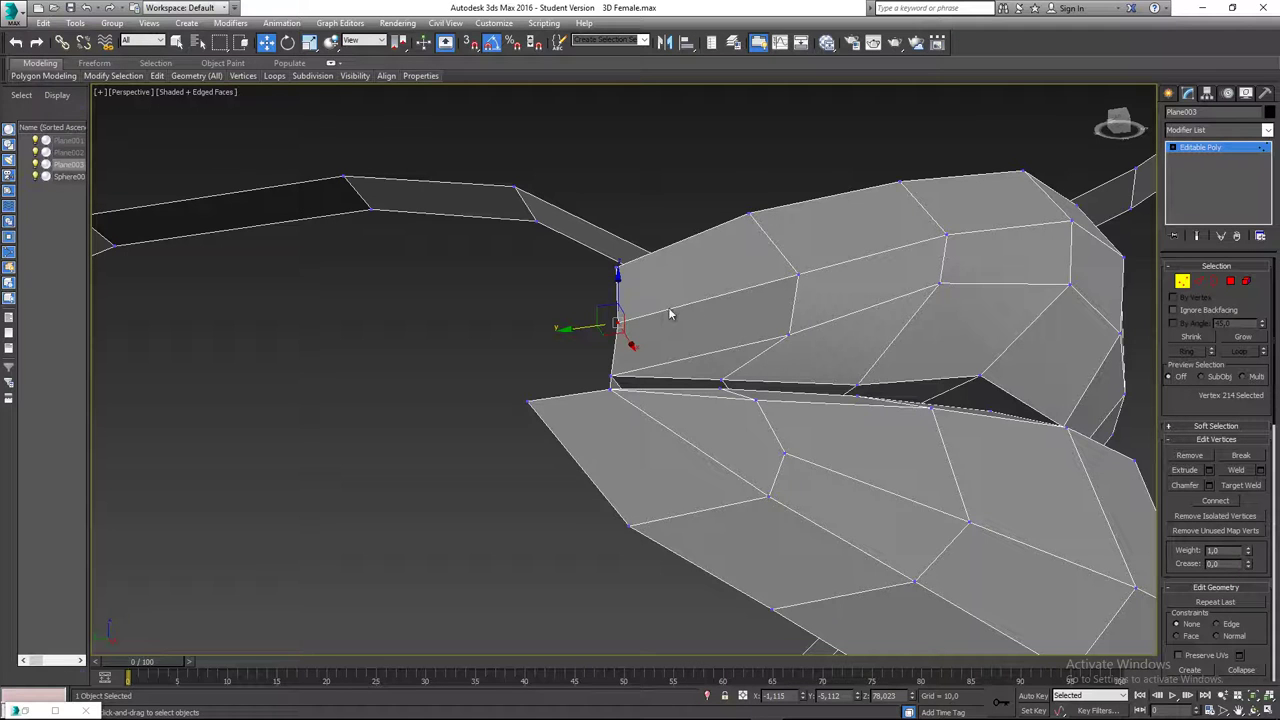
- Try to bridge the upper lip's topmost corner edge to the lower lip's outer end edge at the mouth corner
{"action": "left_click", "coordinate": [1198, 283]}
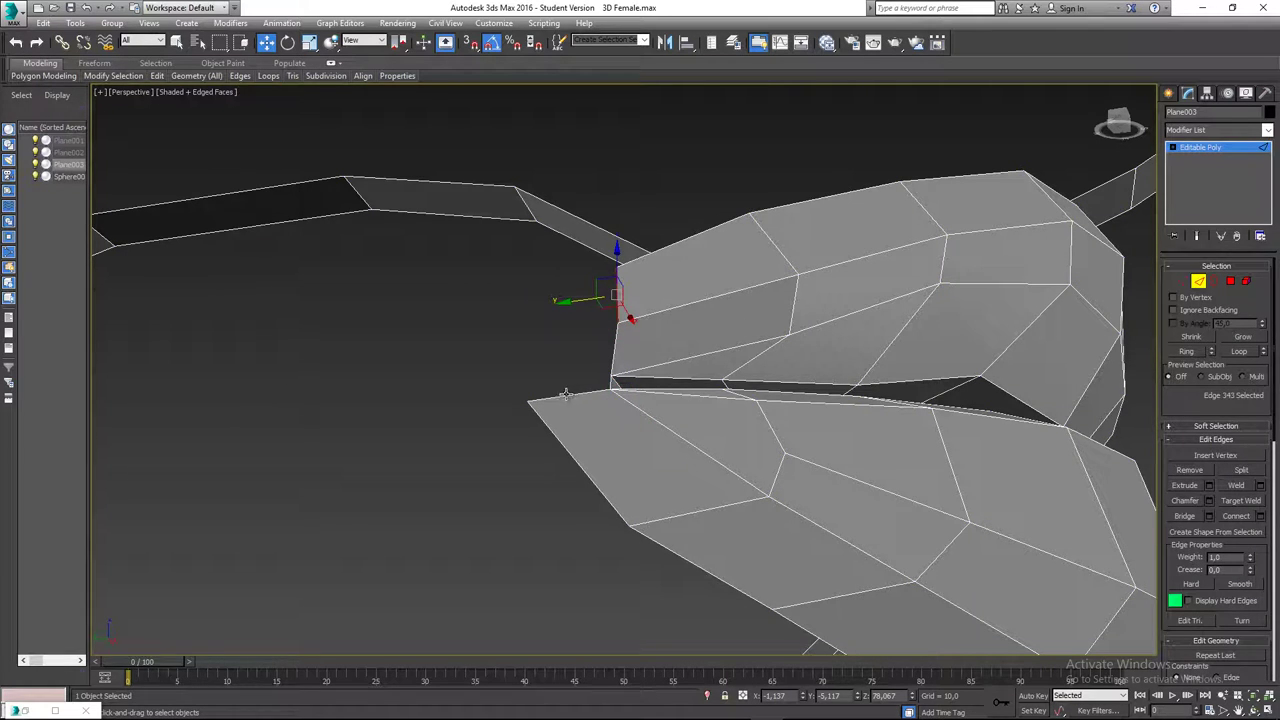
{"action": "left_click", "coordinate": [1186, 516]}
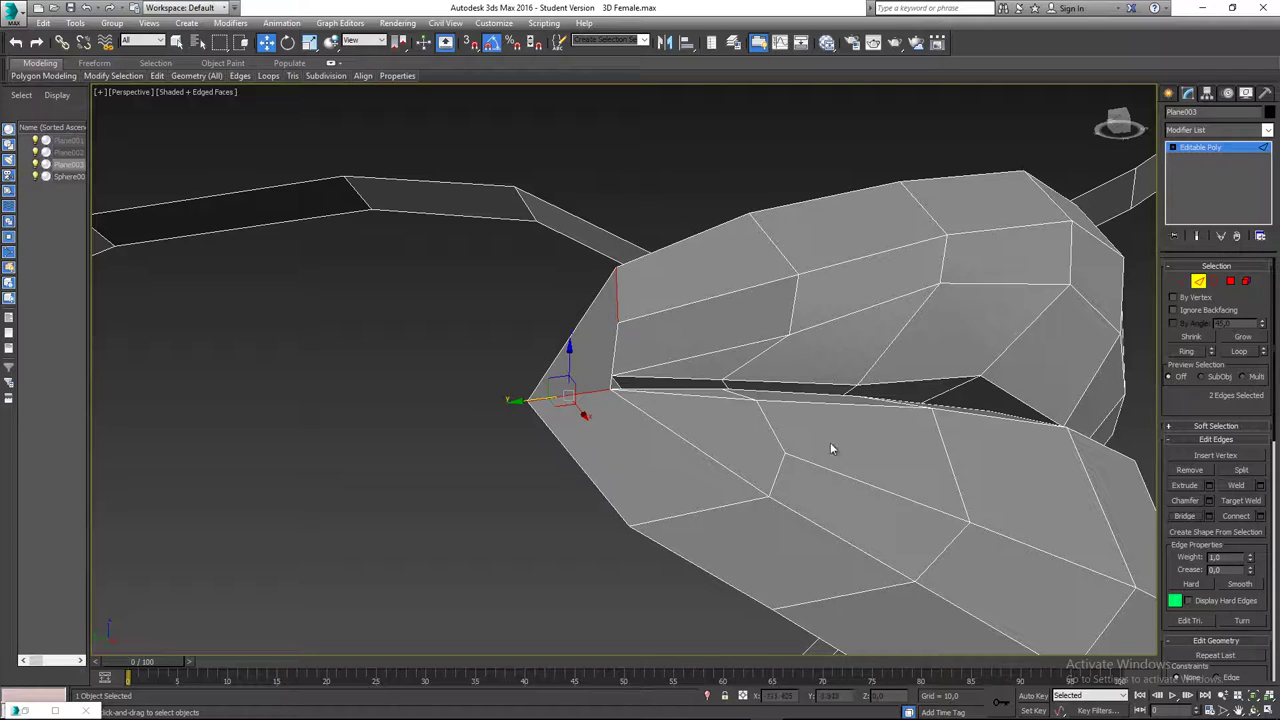
{"action": "left_click", "coordinate": [1183, 282]}
{"action": "scroll", "coordinate": [663, 350], "scroll_direction": "up", "scroll_amount": 2}
{"action": "left_click", "coordinate": [580, 355]}
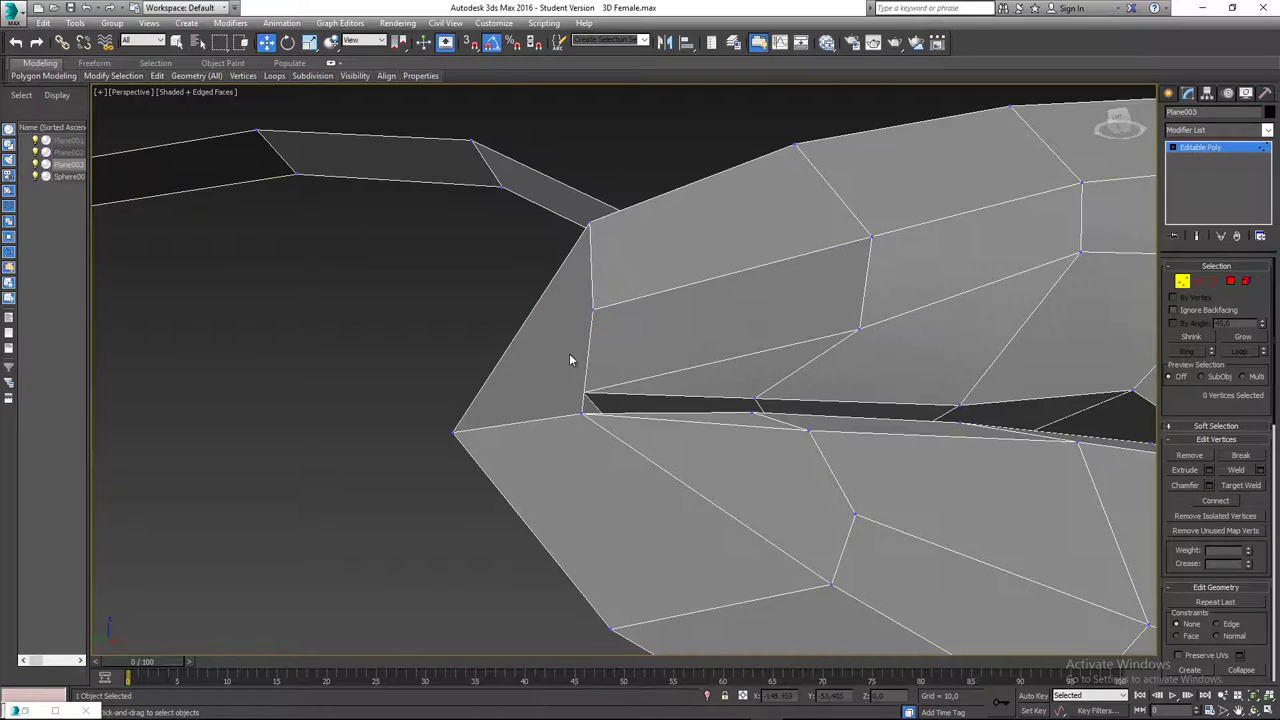
{"action": "scroll", "coordinate": [560, 355], "scroll_direction": "up", "scroll_amount": 3}
{"action": "scroll", "coordinate": [541, 354], "scroll_direction": "down", "scroll_amount": 5}
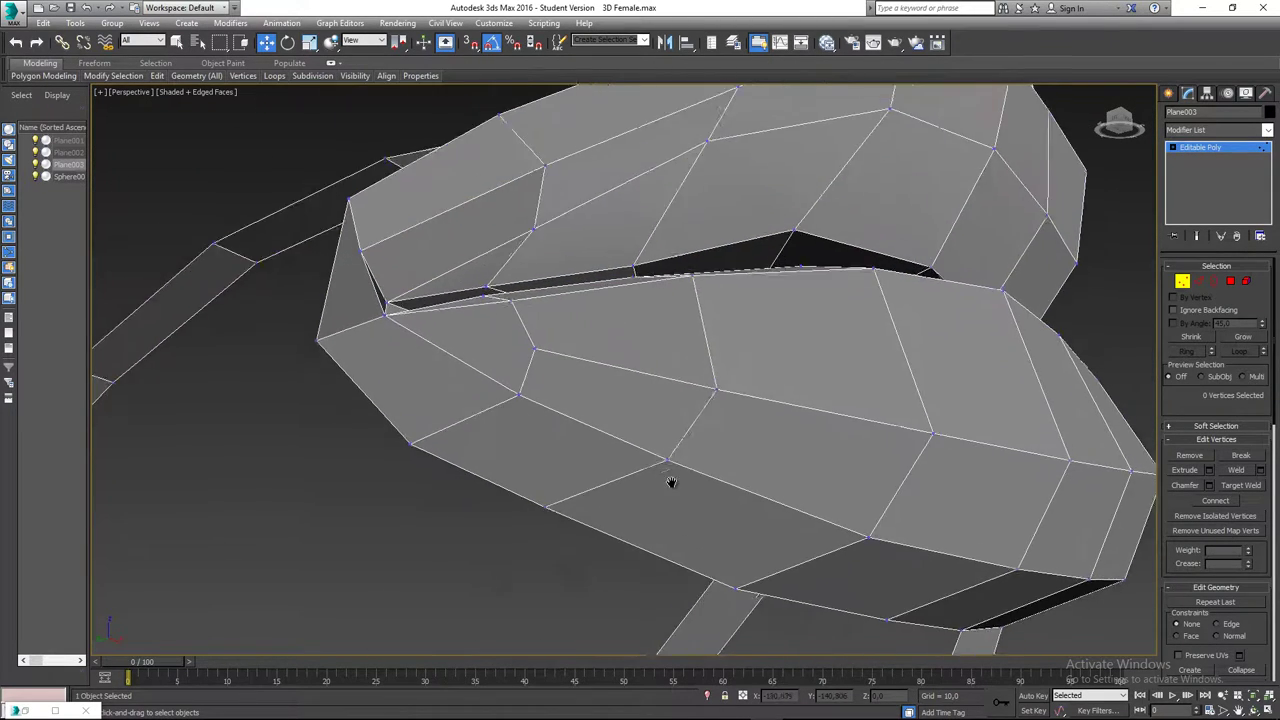
{"action": "scroll", "coordinate": [455, 360], "scroll_direction": "up", "scroll_amount": 3}
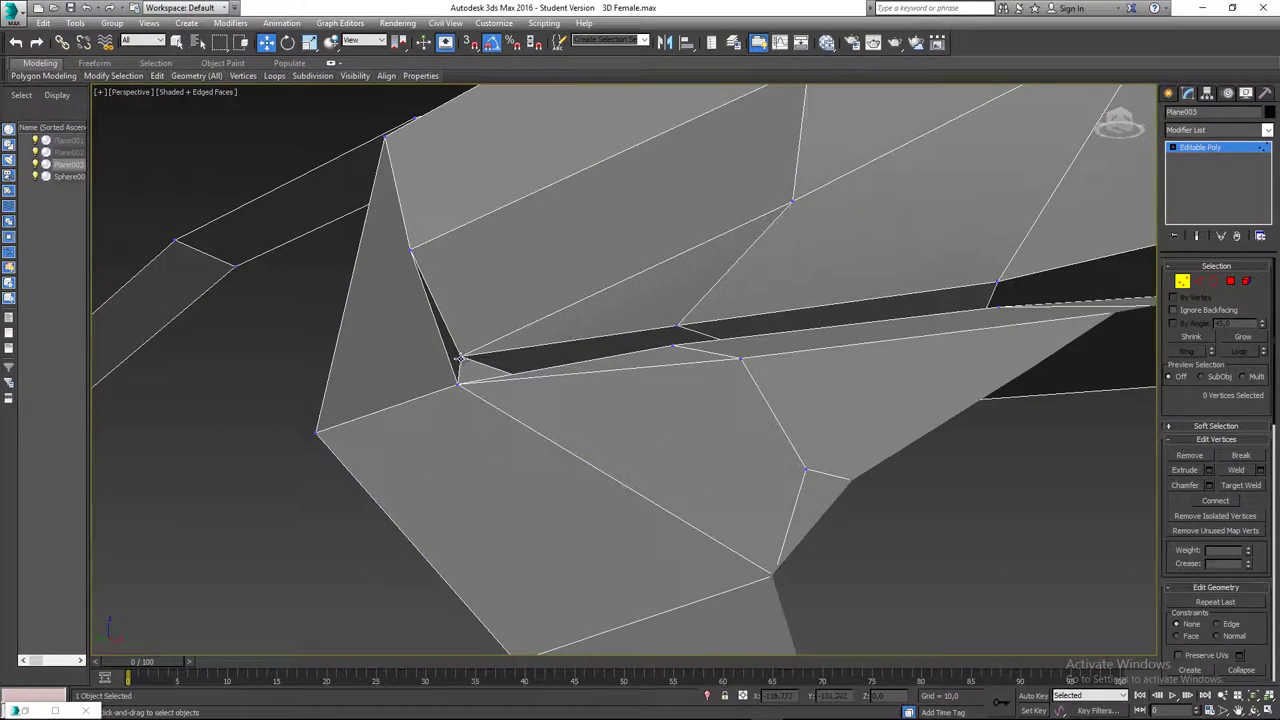
{"action": "left_click", "coordinate": [460, 358]}
{"action": "mouse_move", "coordinate": [460, 358]}
{"action": "middle_mouse_down", "text": "alt"}
{"action": "mouse_move", "coordinate": [444, 378]}
{"action": "mouse_move", "coordinate": [471, 381]}
{"action": "mouse_move", "coordinate": [458, 356]}
{"action": "middle_mouse_up", "text": "alt"}
{"action": "right_click", "coordinate": [456, 353]}
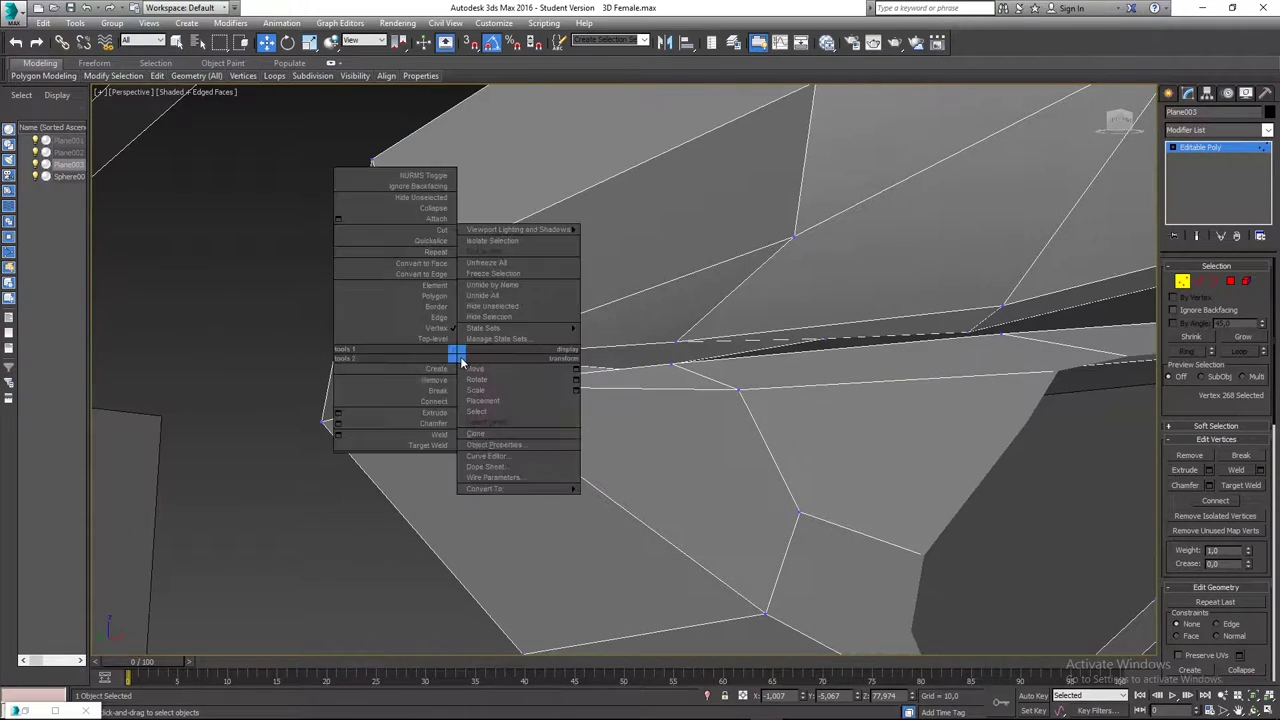
{"action": "left_click", "coordinate": [437, 445]}
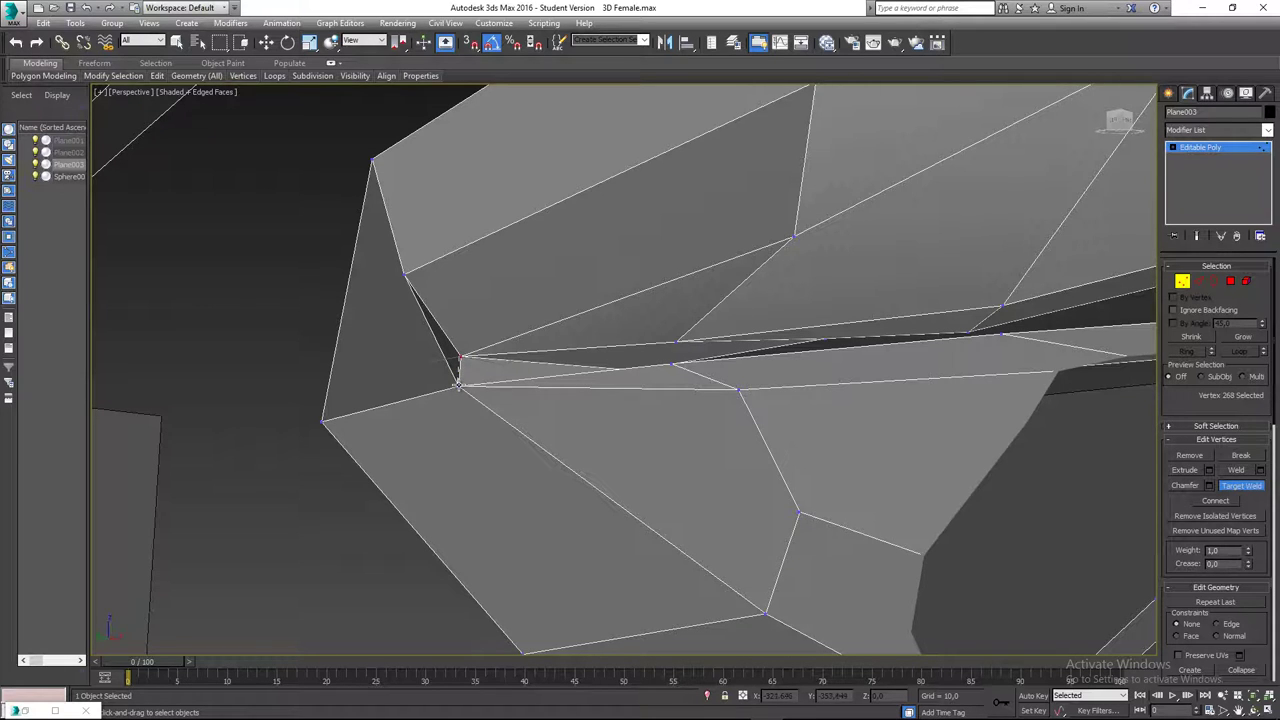
{"action": "scroll", "coordinate": [460, 368], "scroll_direction": "up", "scroll_amount": 2}
{"action": "scroll", "coordinate": [459, 366], "scroll_direction": "down", "scroll_amount": 2}
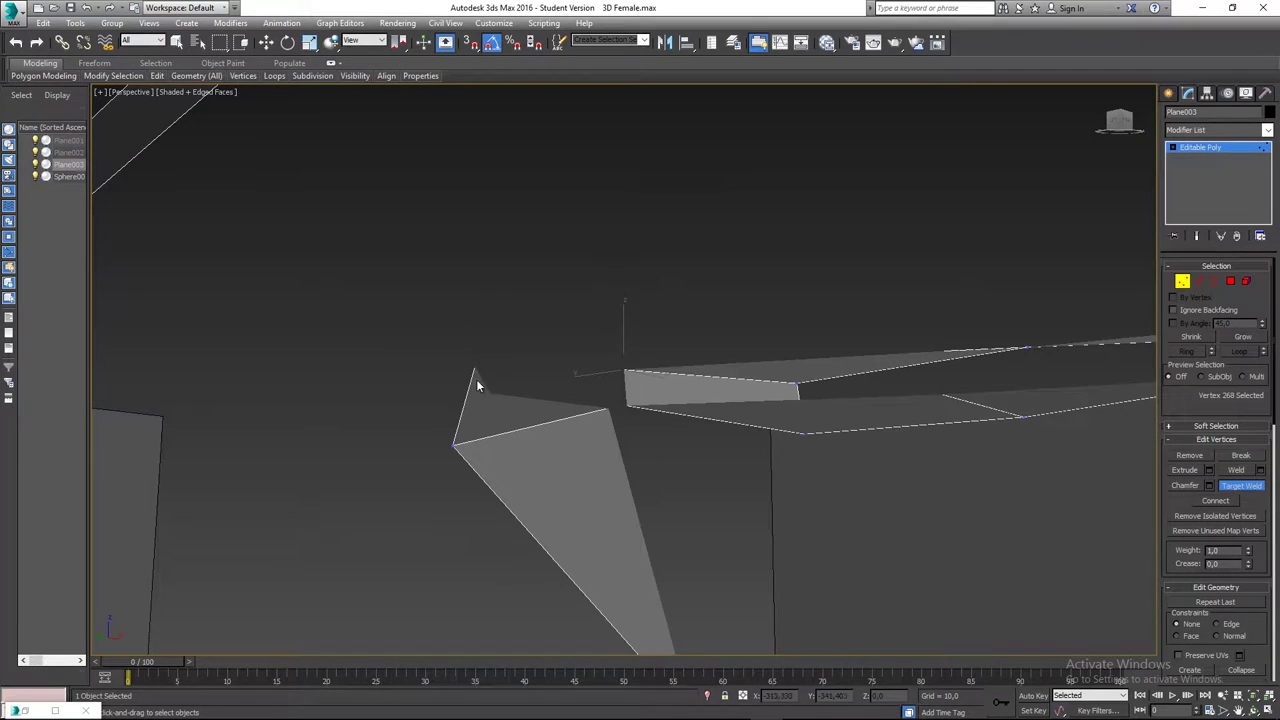
{"action": "scroll", "coordinate": [556, 391], "scroll_direction": "down", "scroll_amount": 1}
{"action": "middle_click_drag", "start_coordinate": [556, 392], "coordinate": [530, 418], "text": "alt"}
{"action": "scroll", "coordinate": [610, 392], "scroll_direction": "up", "scroll_amount": 1}
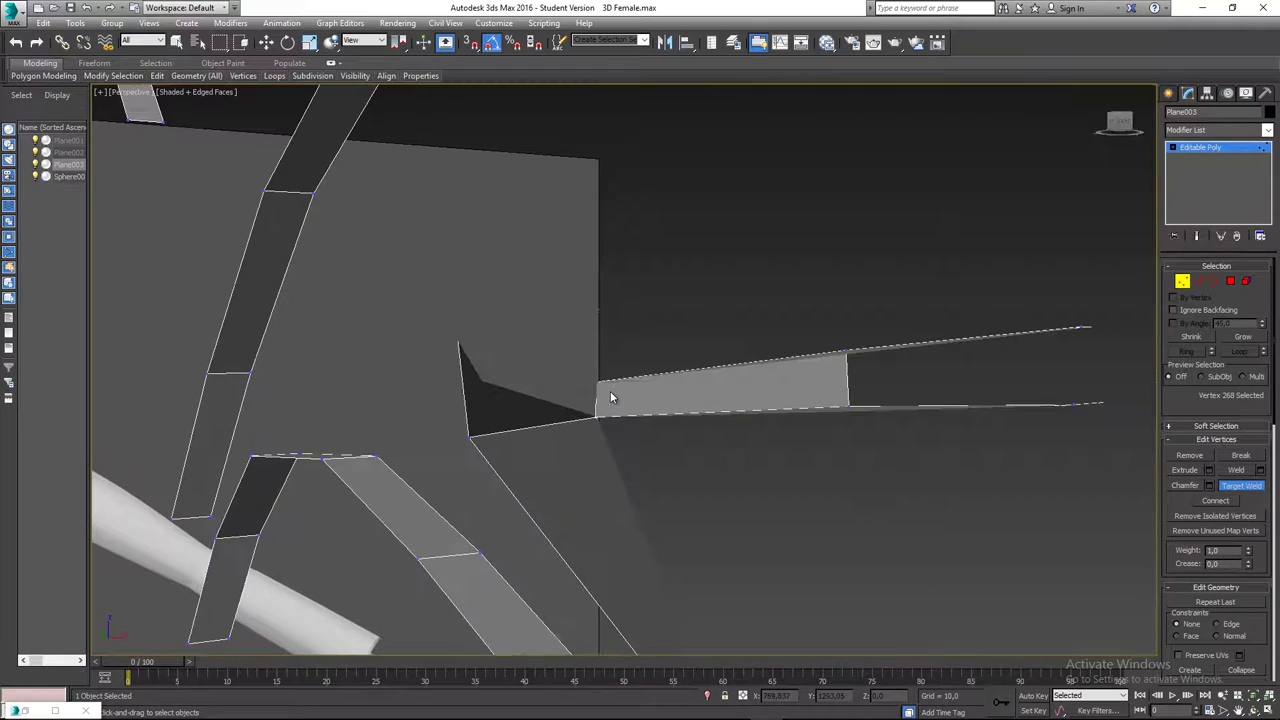
{"action": "scroll", "coordinate": [610, 397], "scroll_direction": "up", "scroll_amount": 3}
{"action": "scroll", "coordinate": [610, 380], "scroll_direction": "down", "scroll_amount": 4}
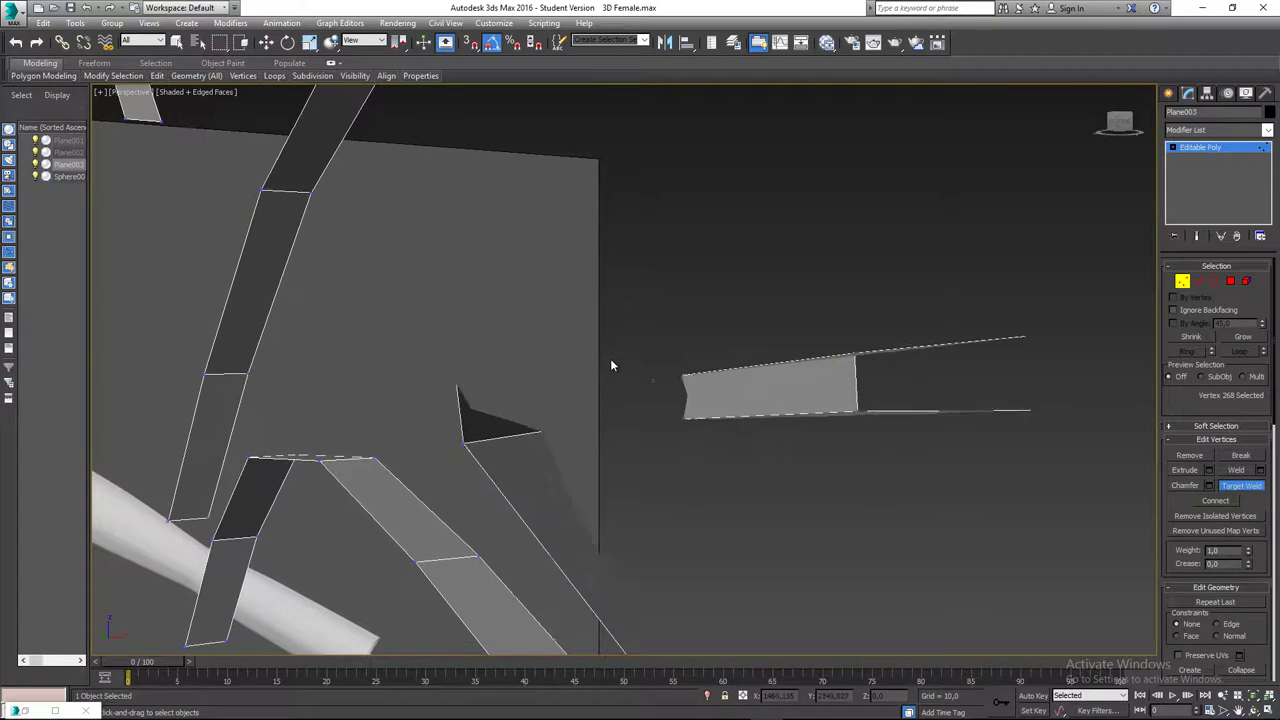
{"action": "scroll", "coordinate": [624, 365], "scroll_direction": "down", "scroll_amount": 5}
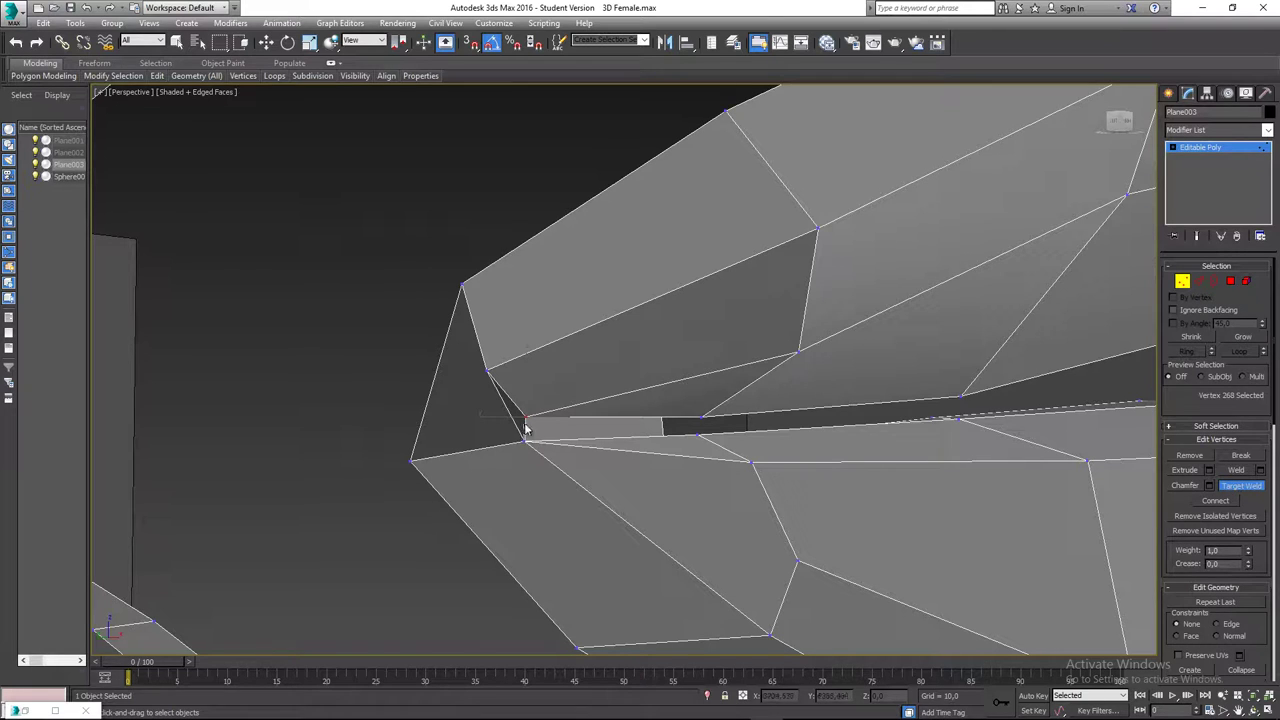
- Shift the upper lip's middle corner vertex about 0.05 units and its inner corner vertex about 0.01 units along the X axis
{"action": "key", "text": "w"}
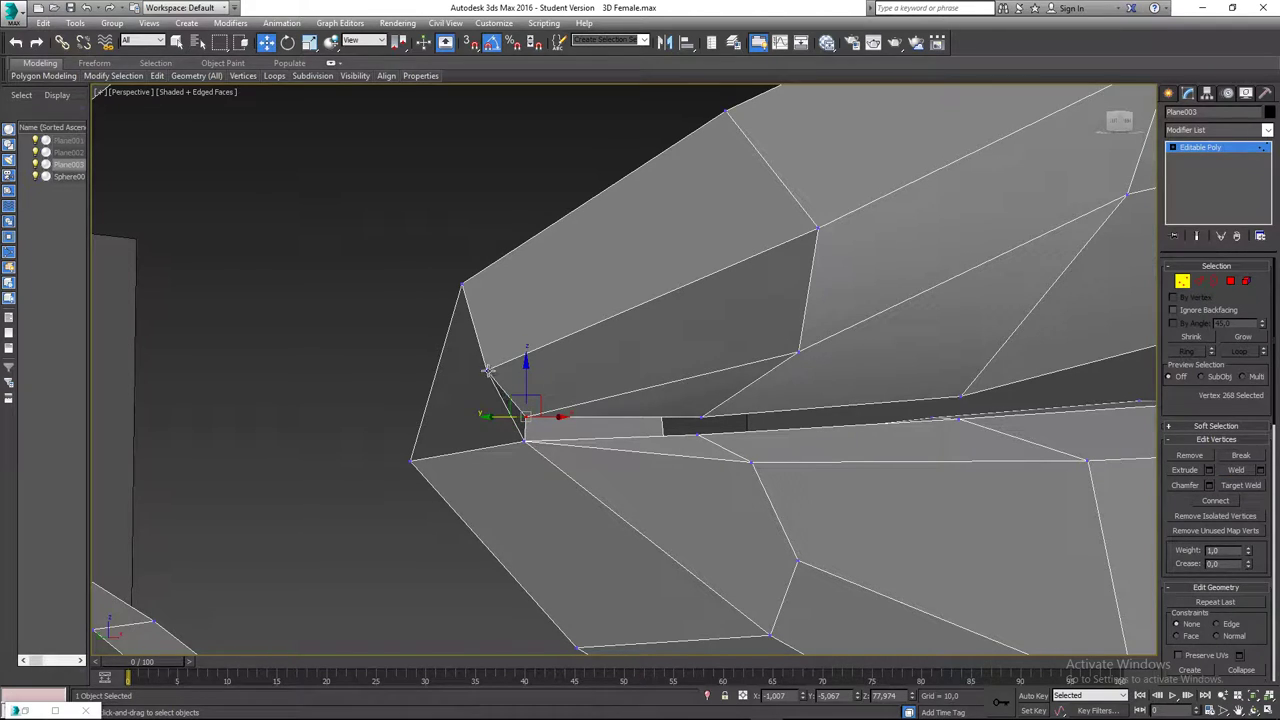
{"action": "left_click_drag", "start_coordinate": [502, 370], "coordinate": [518, 371]}
{"action": "mouse_move", "coordinate": [518, 371]}
{"action": "middle_mouse_down", "text": "alt"}
{"action": "mouse_move", "coordinate": [622, 396]}
{"action": "mouse_move", "coordinate": [547, 437]}
{"action": "mouse_move", "coordinate": [675, 467]}
{"action": "mouse_move", "coordinate": [496, 377]}
{"action": "middle_mouse_up", "text": "alt"}
{"action": "left_click_drag", "start_coordinate": [485, 383], "coordinate": [457, 384]}
{"action": "middle_click_drag", "start_coordinate": [469, 416], "coordinate": [530, 398], "text": "alt"}
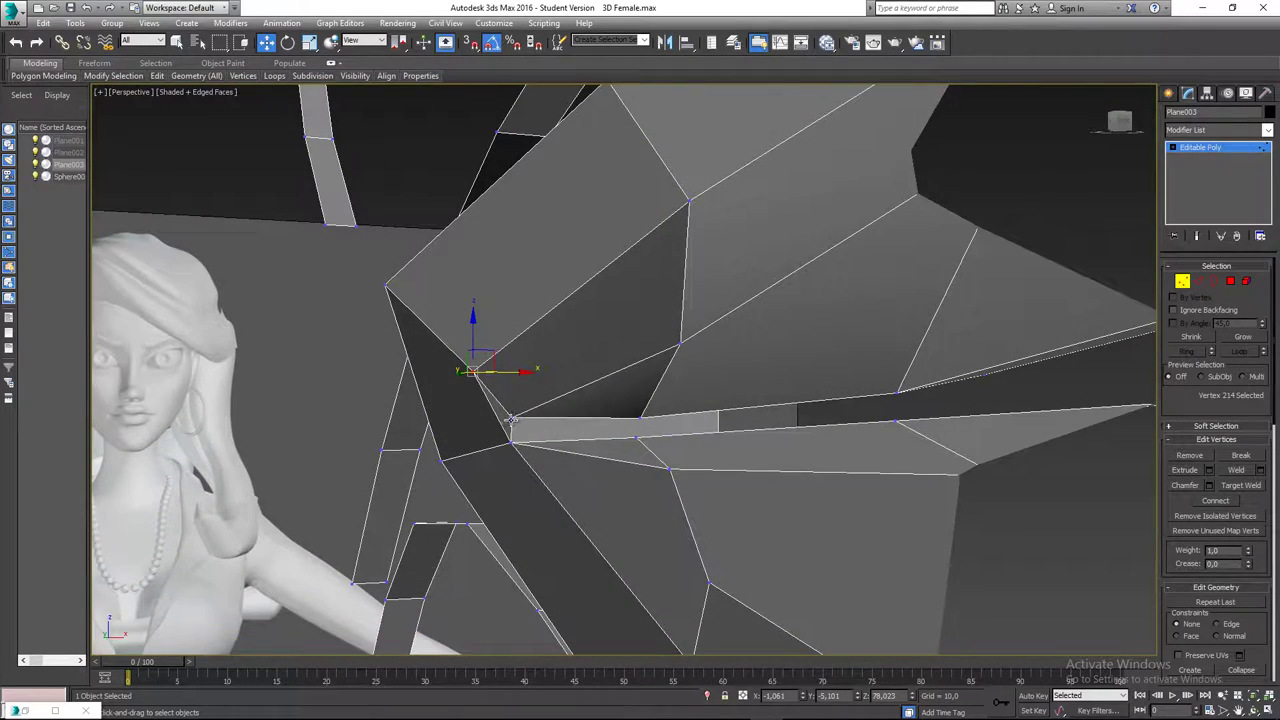
{"action": "left_click_drag", "start_coordinate": [531, 416], "coordinate": [544, 416]}
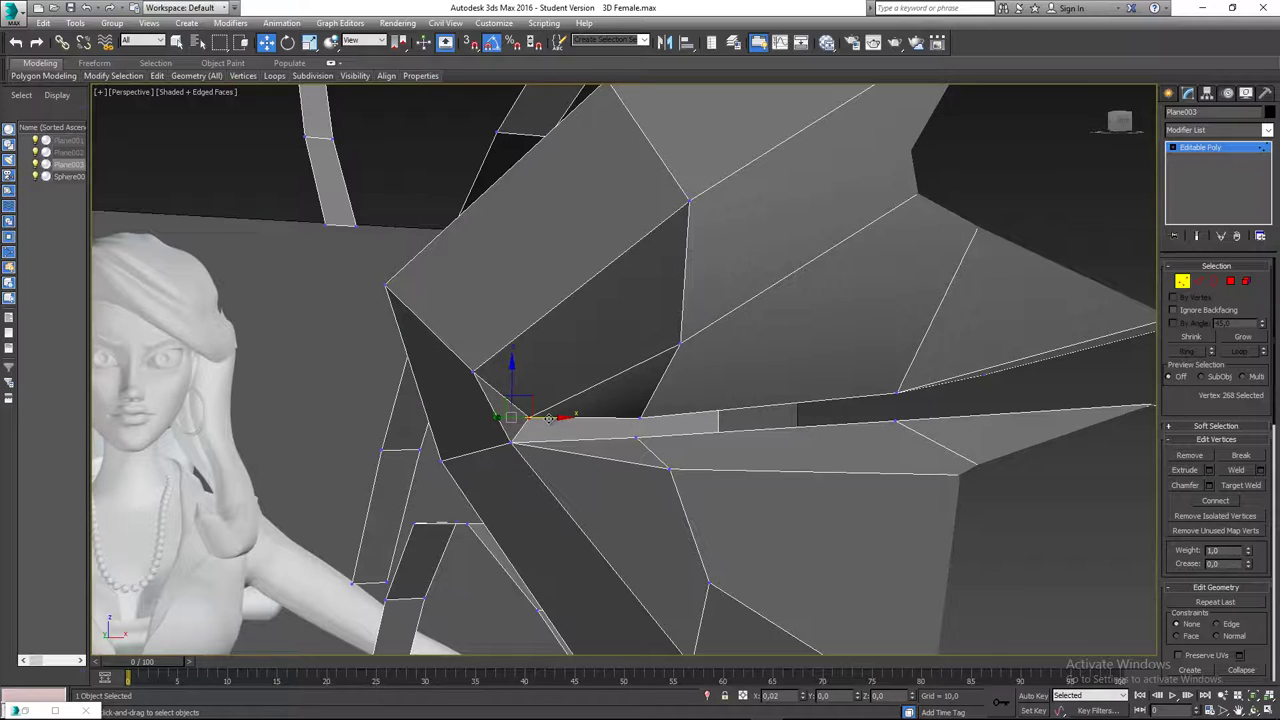
{"action": "left_click_drag", "start_coordinate": [545, 418], "coordinate": [542, 417]}
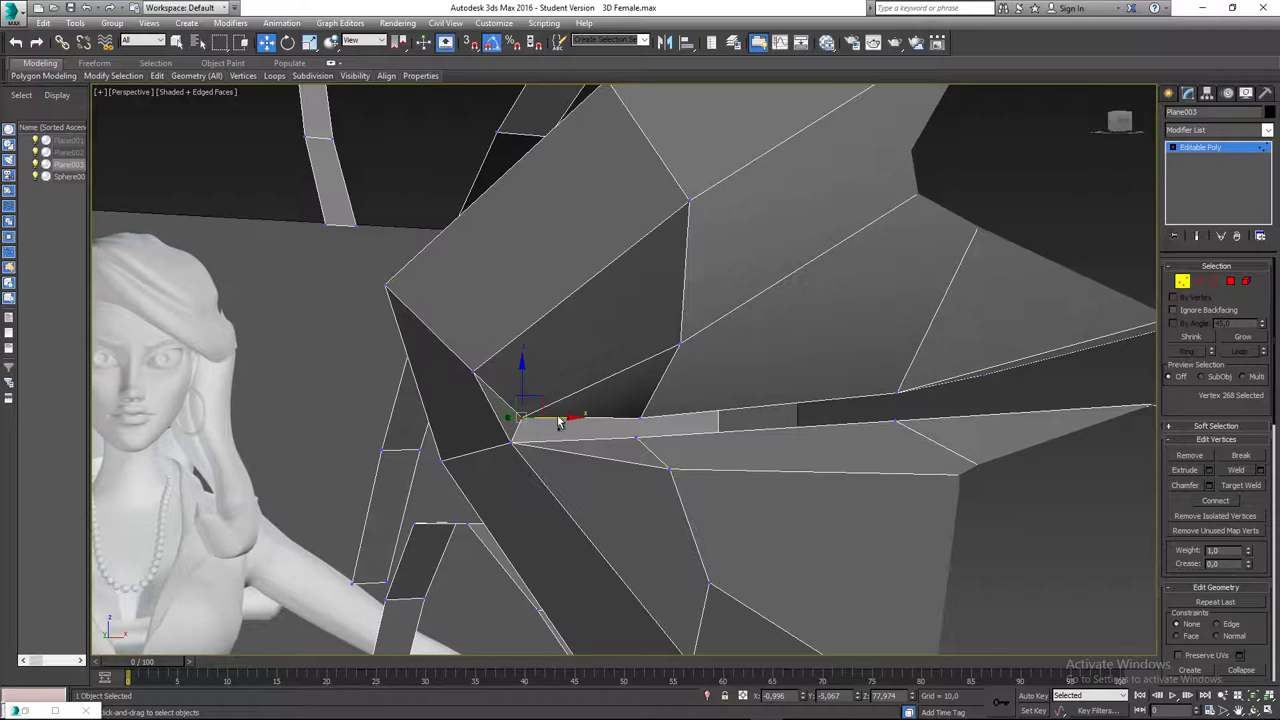
- Undo the mouth-corner edits back to before the target weld of the upper lip's inner corner vertex
{"action": "key", "text": "ctrl+z"}
{"action": "key", "text": "ctrl+z"}
{"action": "key", "text": "ctrl+z"}
{"action": "key", "text": "ctrl+z"}
{"action": "key", "text": "ctrl+z"}
{"action": "key", "text": "ctrl+z"}
{"action": "key", "text": "ctrl+z"}
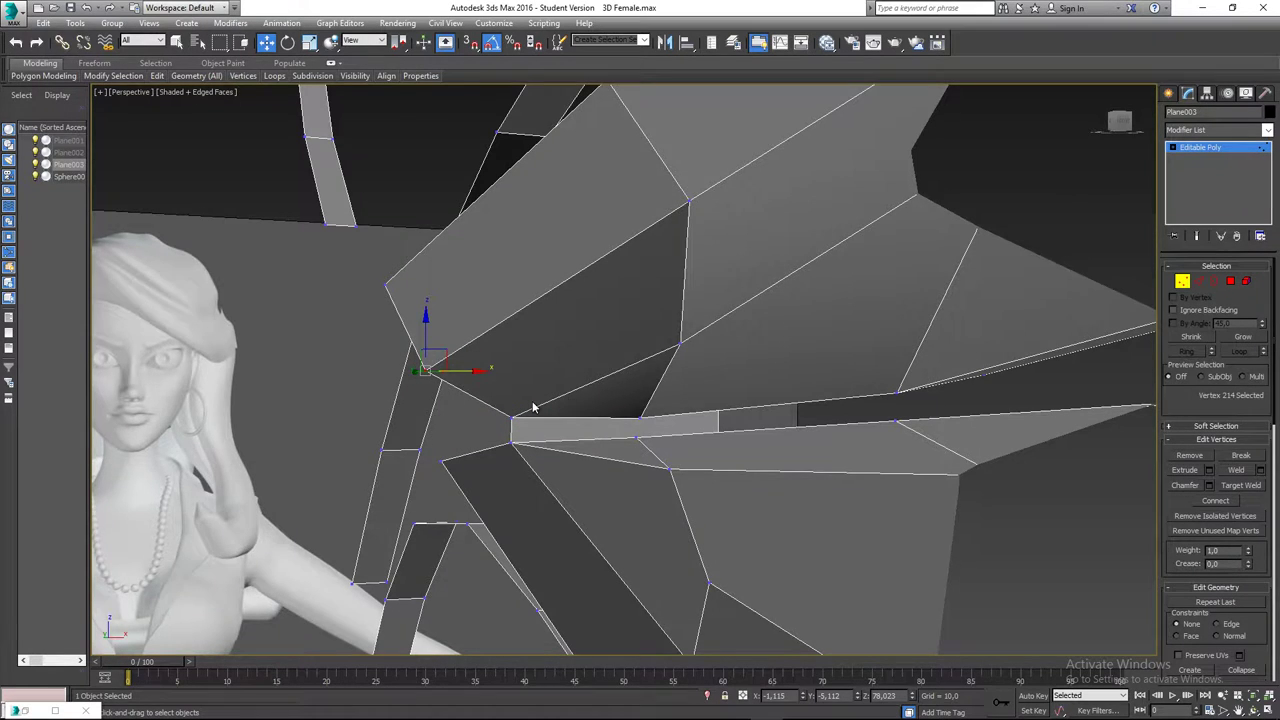
{"action": "middle_click_drag", "start_coordinate": [533, 408], "coordinate": [516, 375], "text": "alt"}
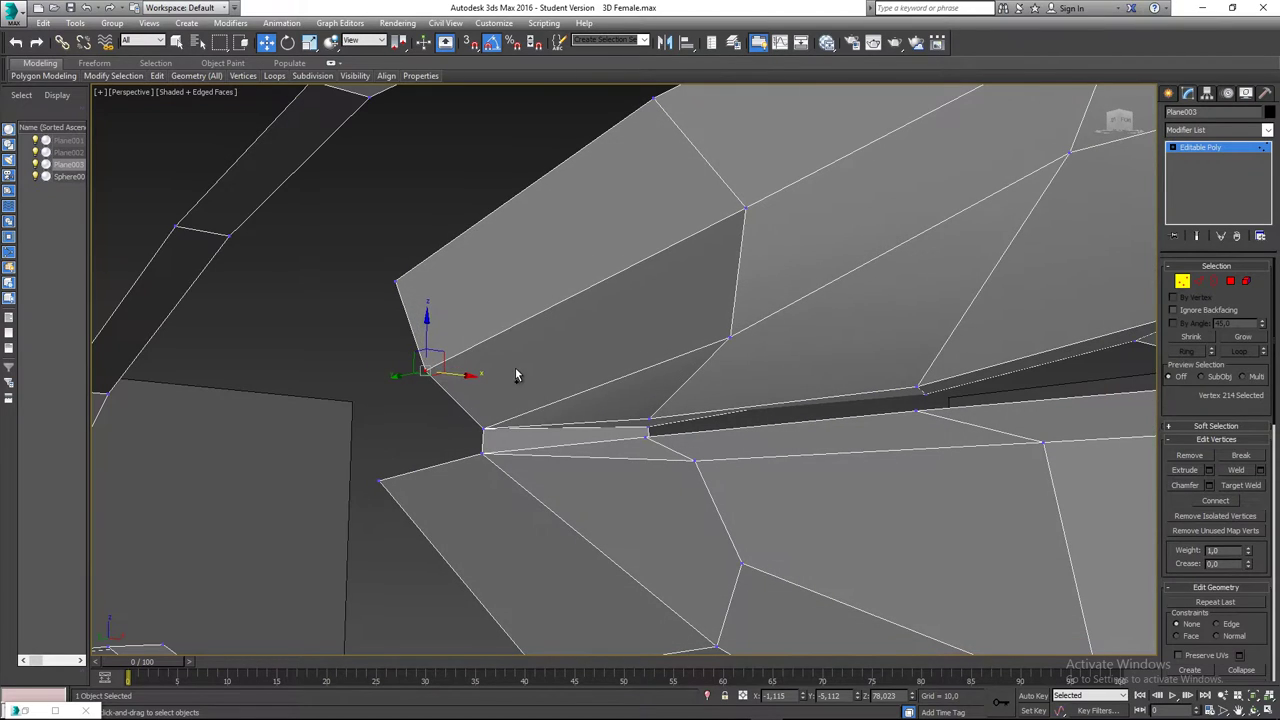
{"action": "key", "text": "ctrl+y"}
{"action": "key", "text": "ctrl+y"}
{"action": "key", "text": "ctrl+z"}
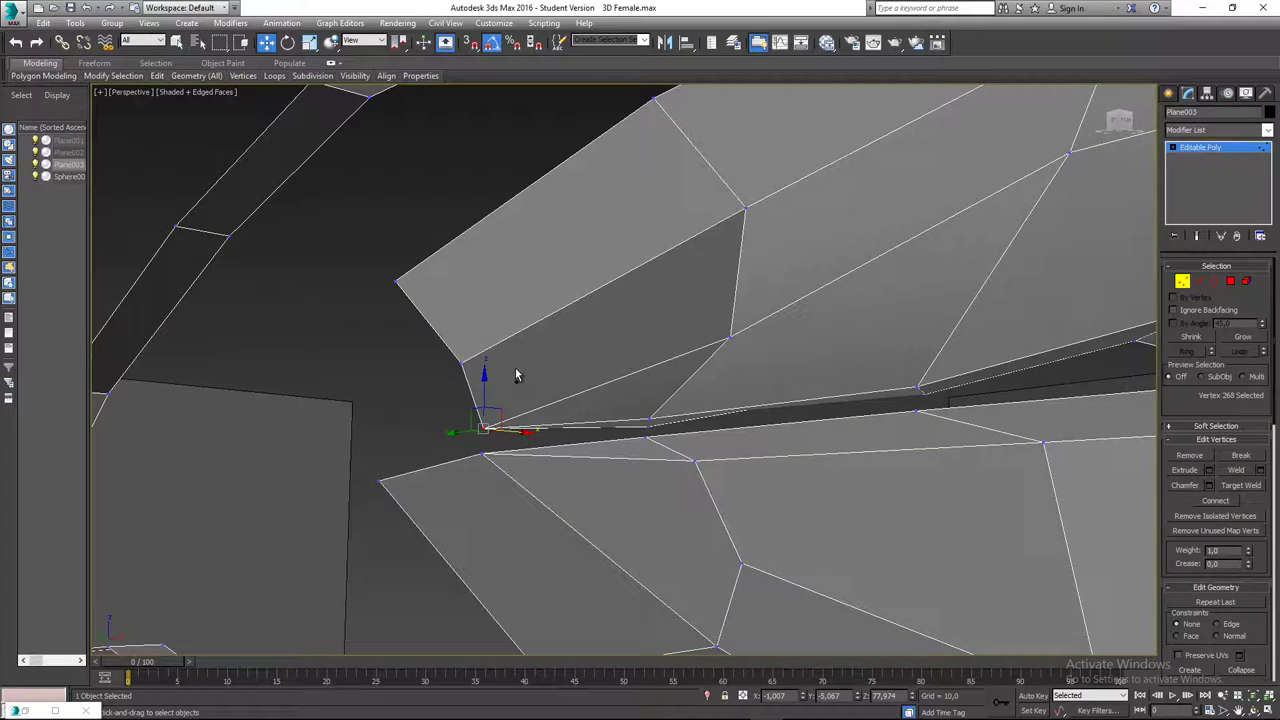
{"action": "key", "text": "ctrl+z"}
- Bridge the inner edges of the upper and lower lips at the mouth corner
{"action": "middle_click_drag", "start_coordinate": [510, 396], "coordinate": [505, 386]}
{"action": "left_click", "coordinate": [1199, 281]}
{"action": "scroll", "coordinate": [850, 338], "scroll_direction": "down", "scroll_amount": 5}
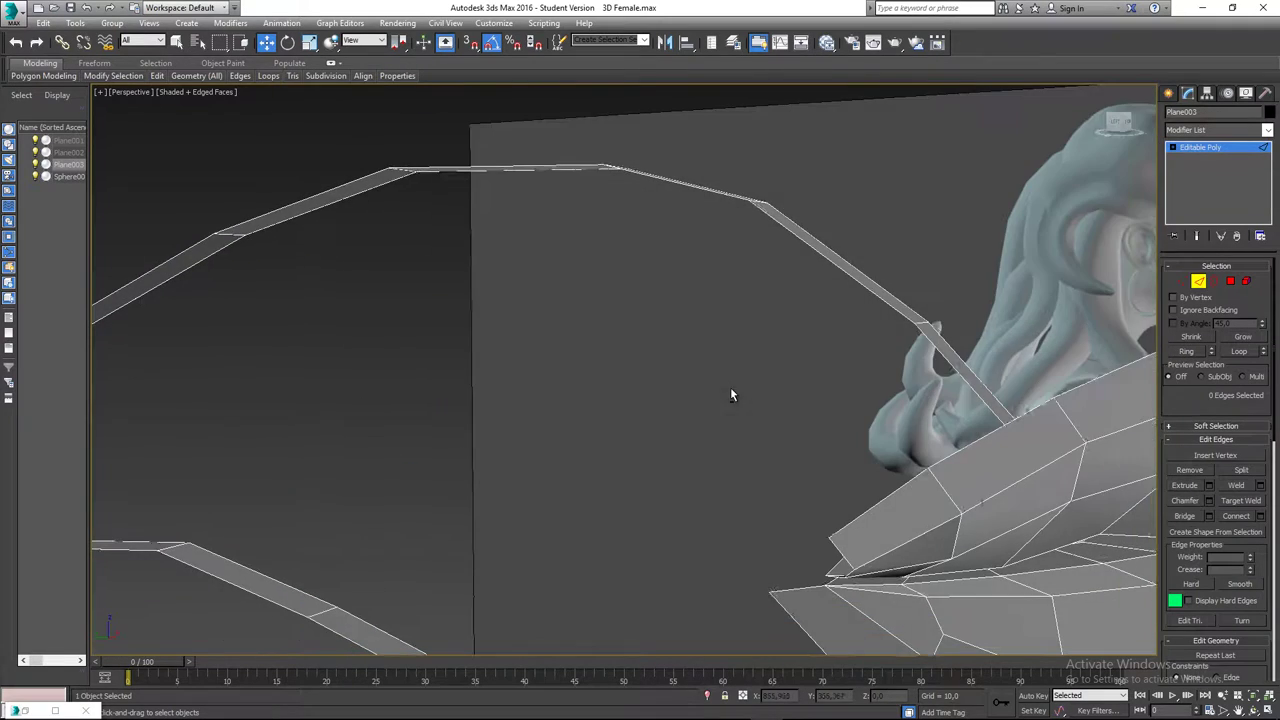
{"action": "middle_click_drag", "start_coordinate": [730, 387], "coordinate": [792, 414], "text": "alt"}
{"action": "scroll", "coordinate": [718, 380], "scroll_direction": "up", "scroll_amount": 3}
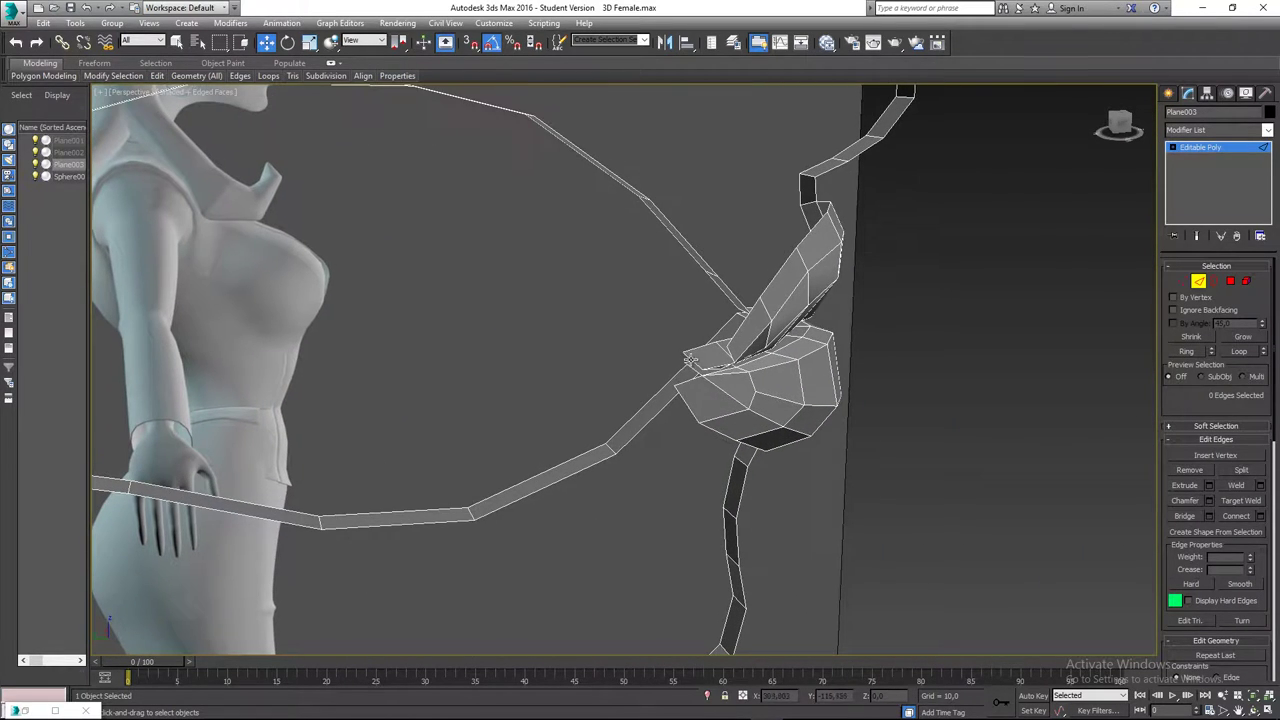
{"action": "left_click", "coordinate": [685, 357]}
{"action": "left_click", "coordinate": [693, 371], "text": "ctrl"}
{"action": "middle_click_drag", "start_coordinate": [692, 372], "coordinate": [692, 370], "text": "alt"}
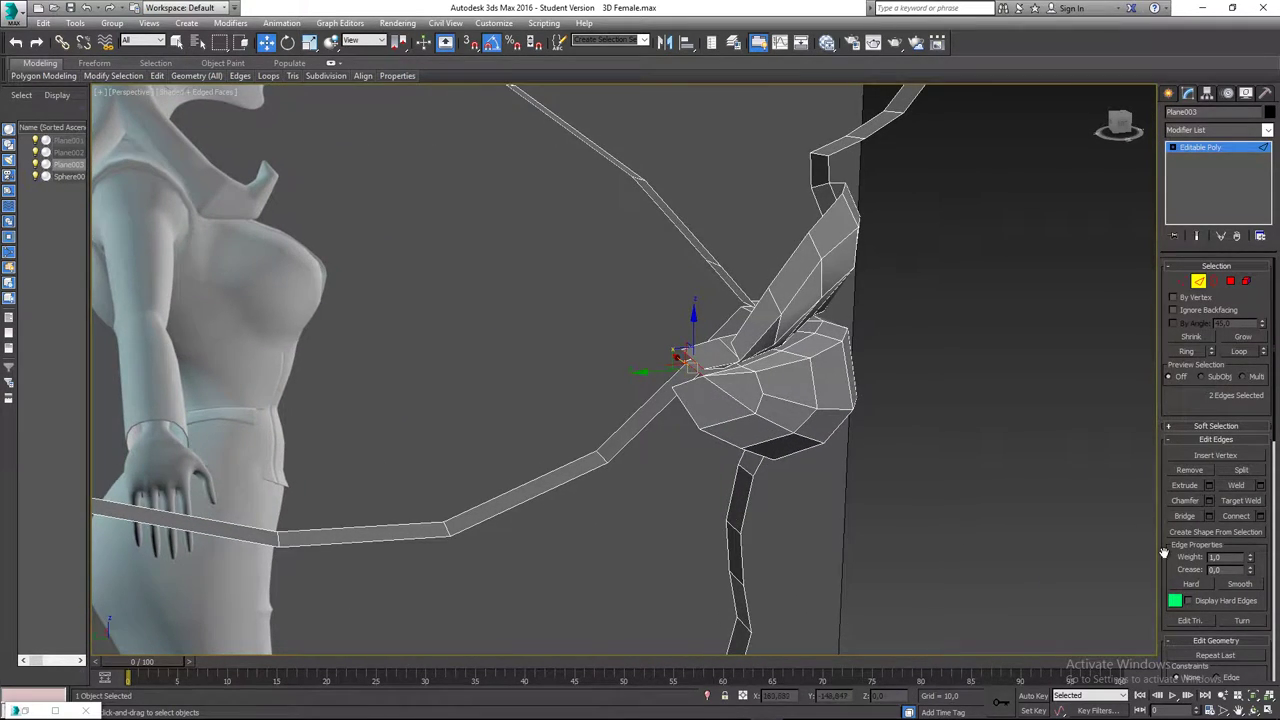
{"action": "middle_click_drag", "start_coordinate": [756, 400], "coordinate": [796, 401], "text": "alt"}
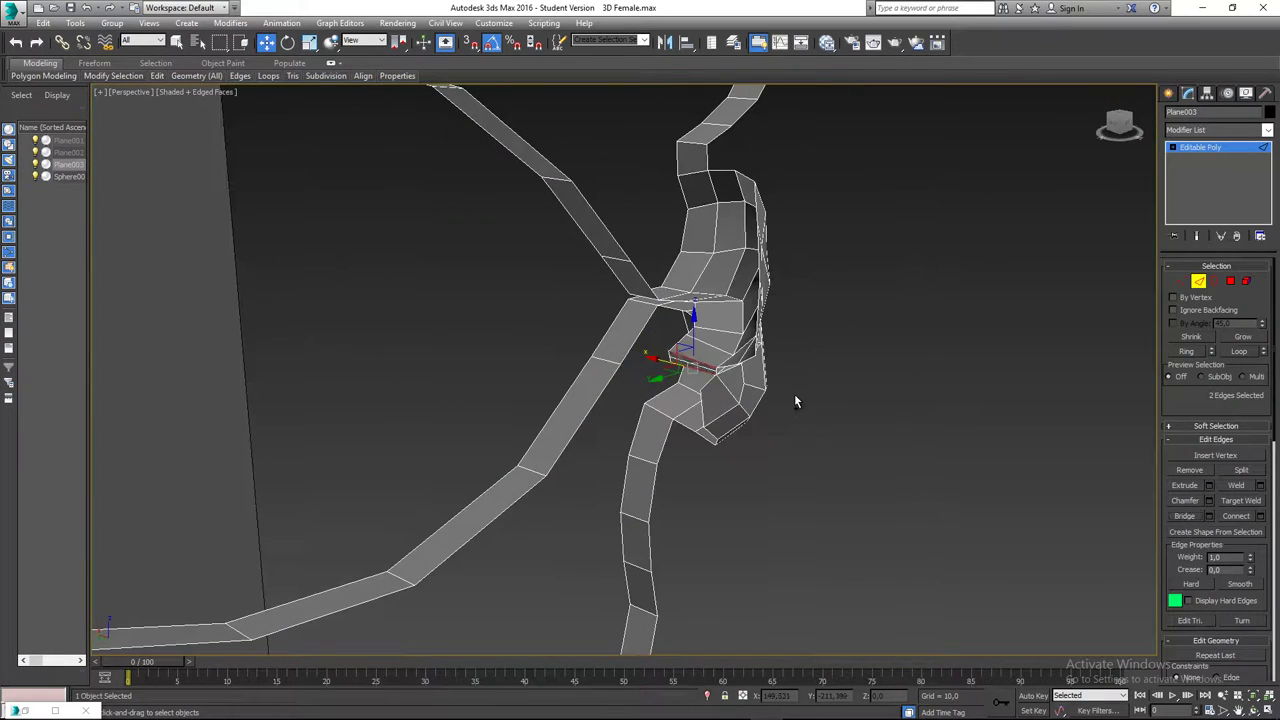
{"action": "left_click", "coordinate": [1209, 516]}
{"action": "left_click", "coordinate": [643, 435]}
{"action": "middle_click_drag", "start_coordinate": [643, 435], "coordinate": [955, 295], "text": "alt"}
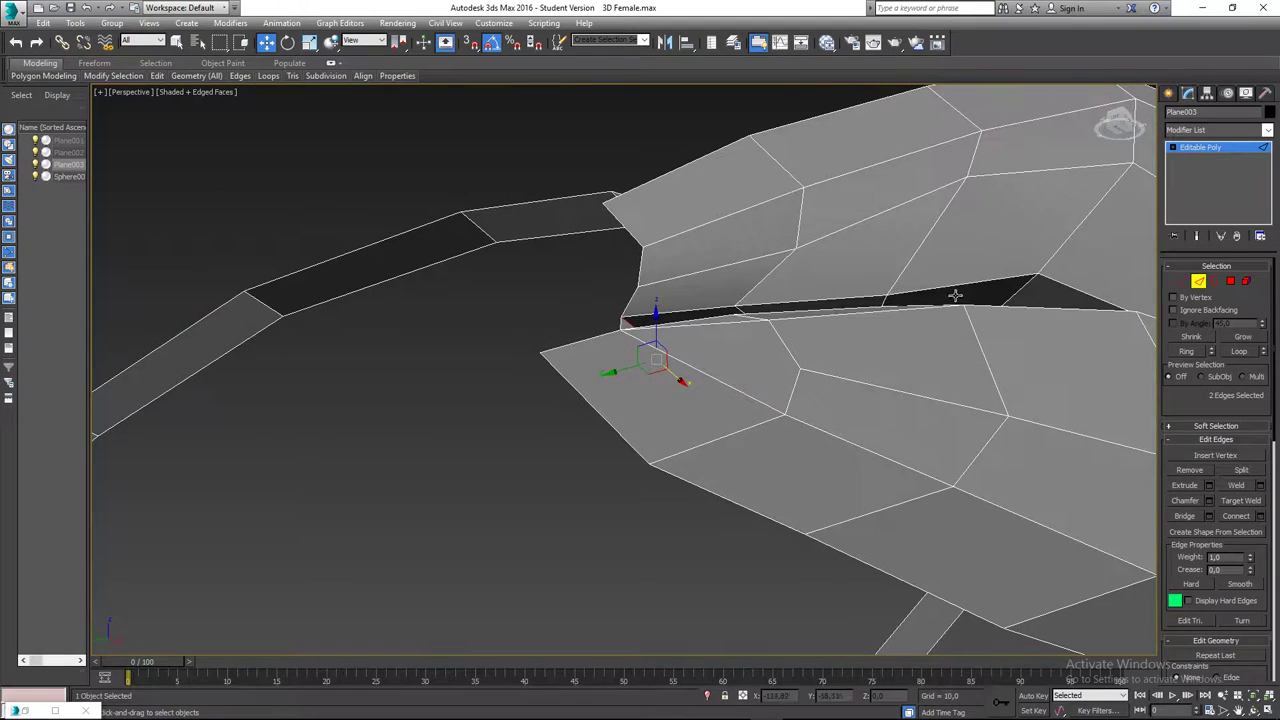
- Target-weld the upper lip's end-edge vertex just above the mouth opening onto the inner corner vertex directly below it
{"action": "left_click", "coordinate": [1184, 282]}
{"action": "middle_click_drag", "start_coordinate": [748, 290], "coordinate": [592, 303], "text": "alt"}
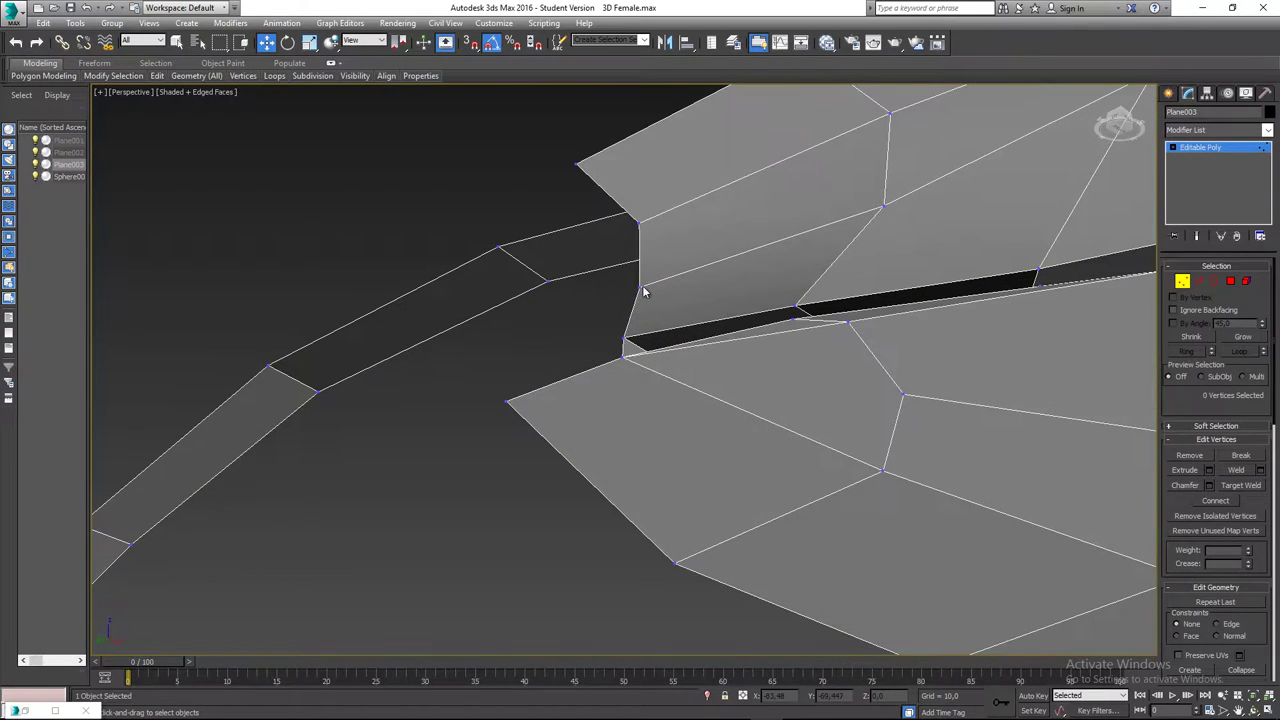
{"action": "left_click", "coordinate": [640, 287]}
{"action": "right_click", "coordinate": [640, 287]}
{"action": "left_click", "coordinate": [575, 374]}
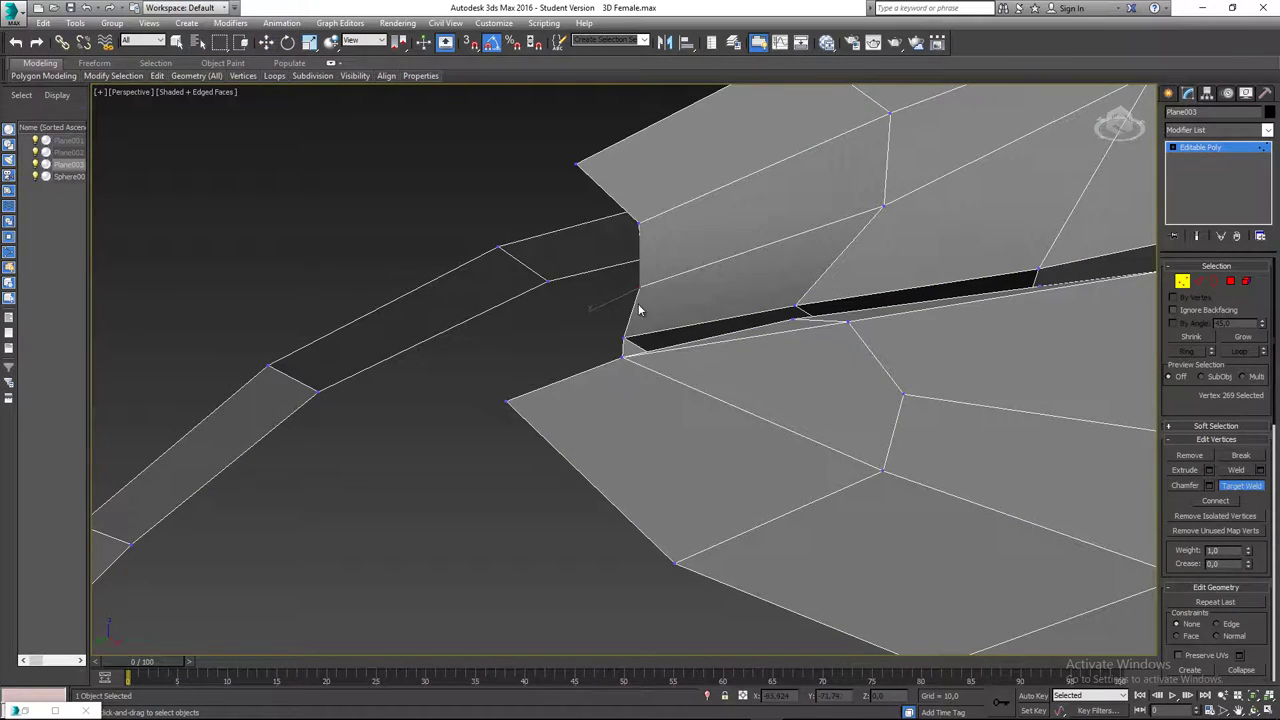
{"action": "left_click", "coordinate": [624, 341]}
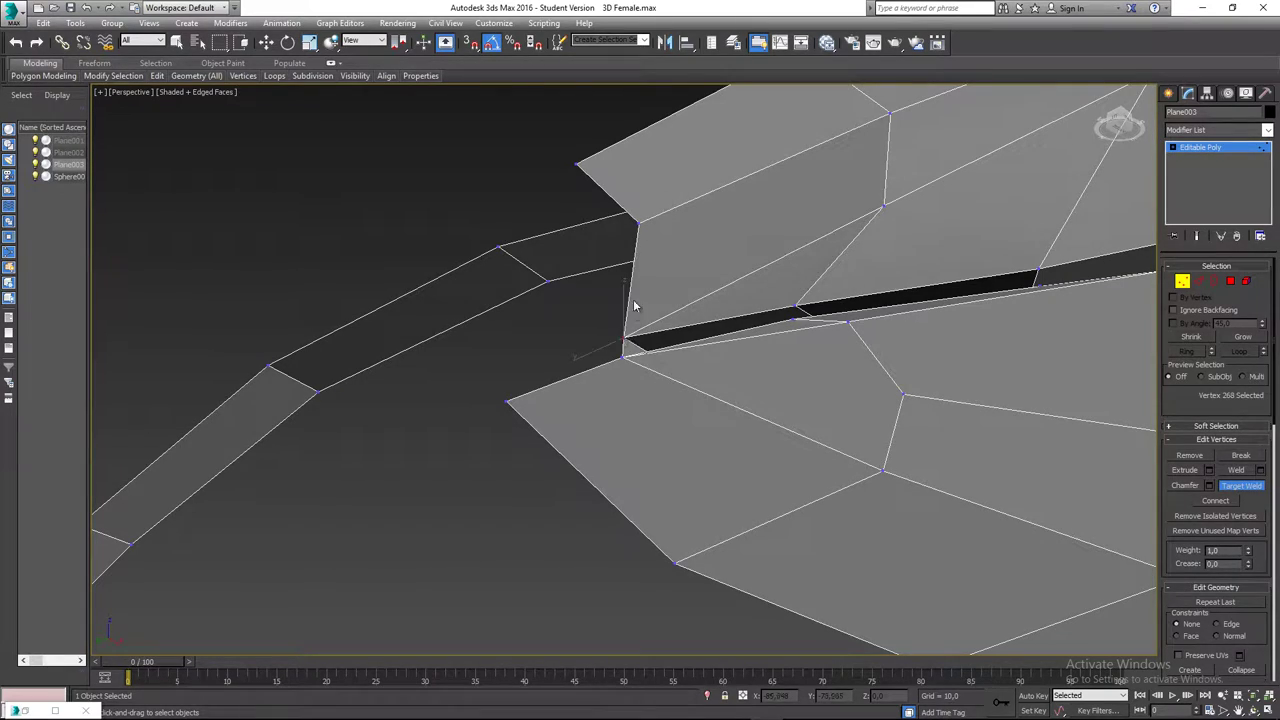
{"action": "mouse_move", "coordinate": [634, 306]}
{"action": "middle_mouse_down", "text": "alt"}
{"action": "mouse_move", "coordinate": [629, 286]}
{"action": "mouse_move", "coordinate": [594, 286]}
{"action": "mouse_move", "coordinate": [586, 305]}
{"action": "mouse_move", "coordinate": [651, 289]}
{"action": "middle_mouse_up", "text": "alt"}
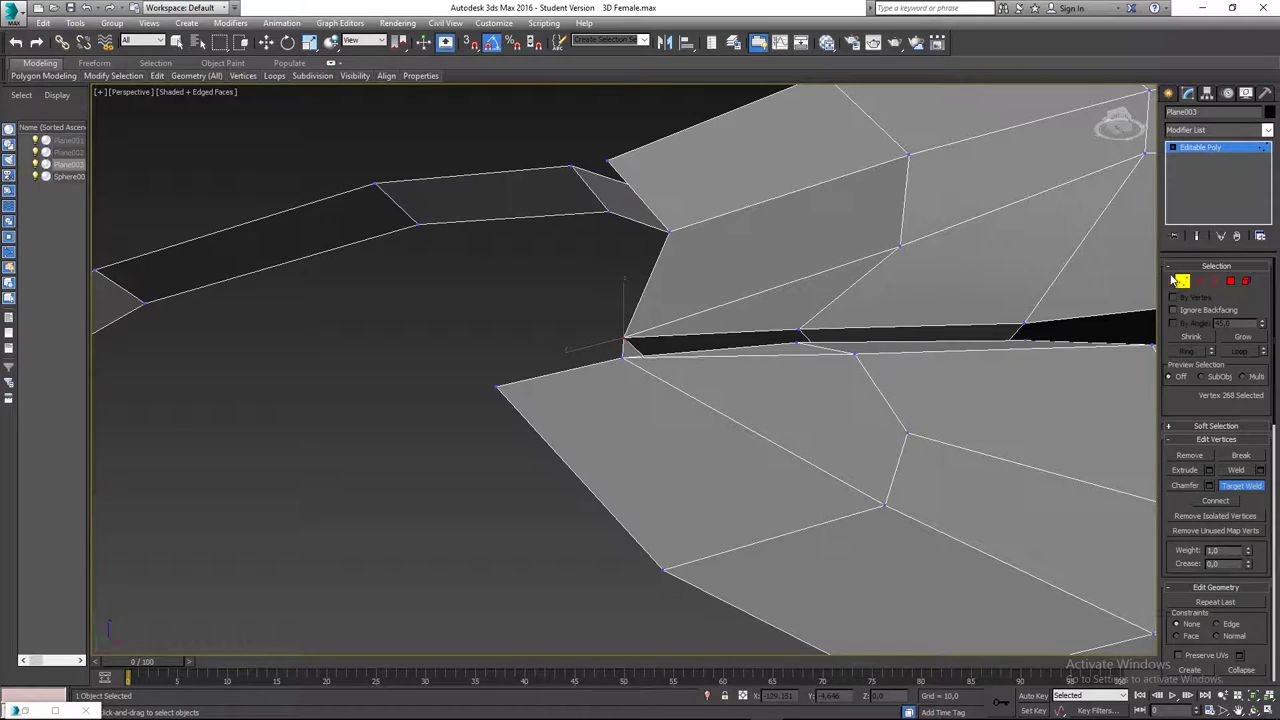
- Move the upper lip's middle and topmost corner vertices outward about 0.06 units each along the Y axis
{"action": "left_click", "coordinate": [1181, 281]}
{"action": "right_click", "coordinate": [638, 245]}
{"action": "left_click", "coordinate": [688, 250]}
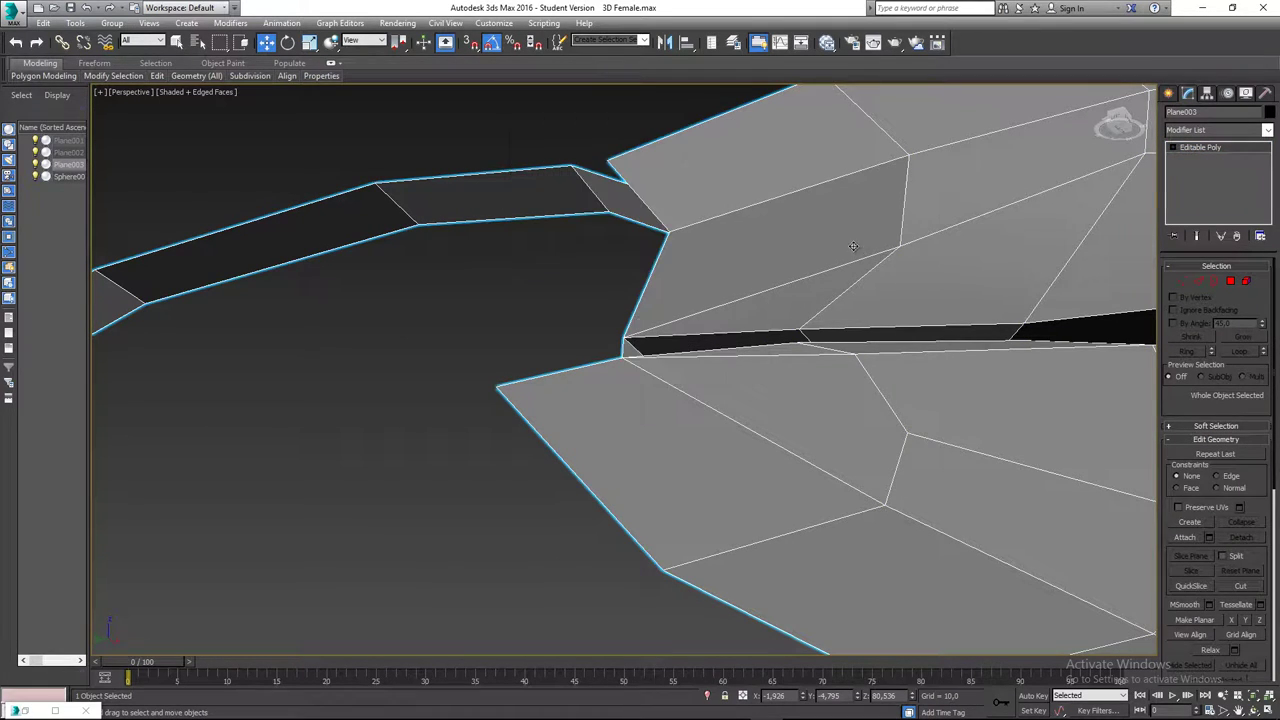
{"action": "left_click", "coordinate": [1182, 281]}
{"action": "left_click_drag", "start_coordinate": [669, 232], "coordinate": [586, 249]}
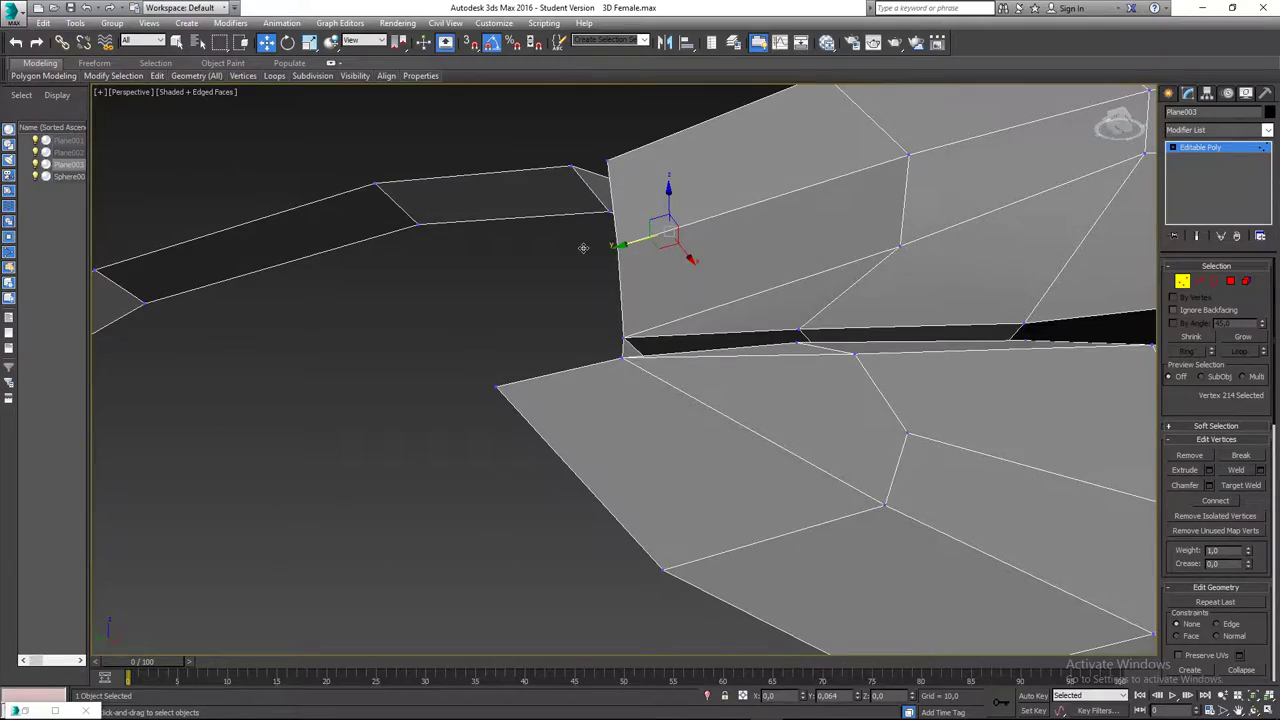
{"action": "middle_click_drag", "start_coordinate": [586, 249], "coordinate": [740, 290], "text": "alt"}
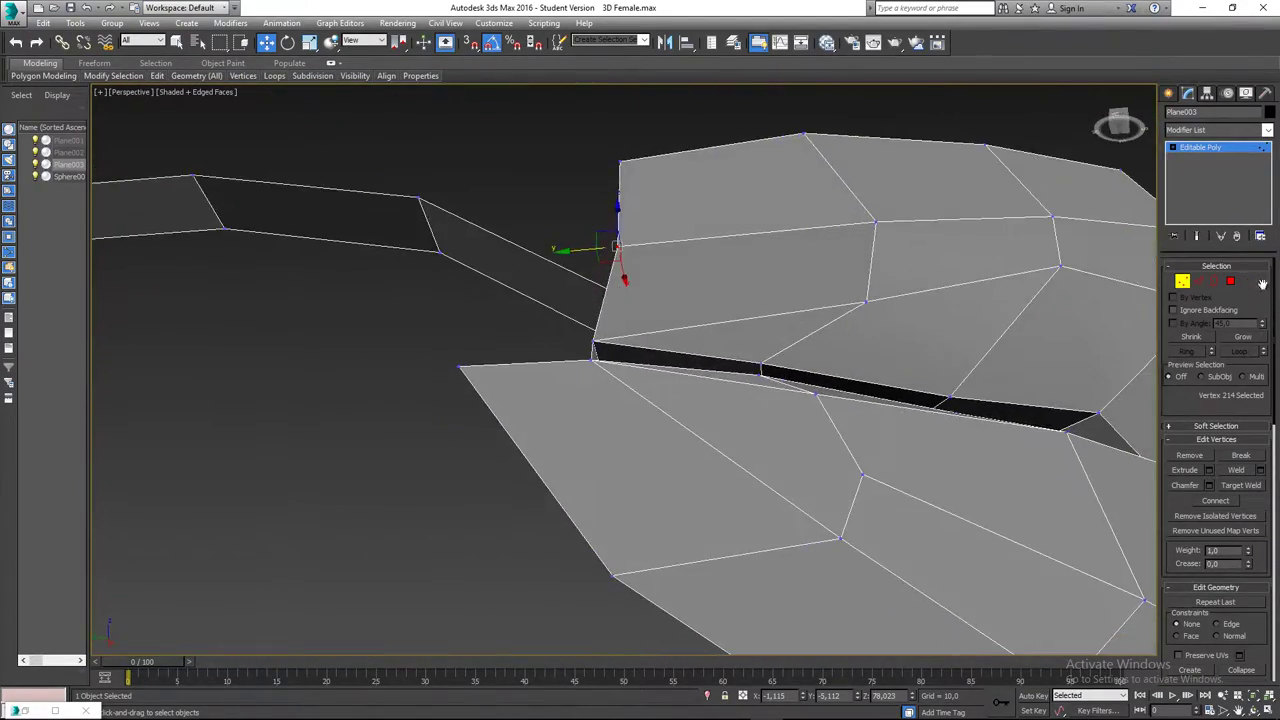
{"action": "left_click", "coordinate": [620, 162]}
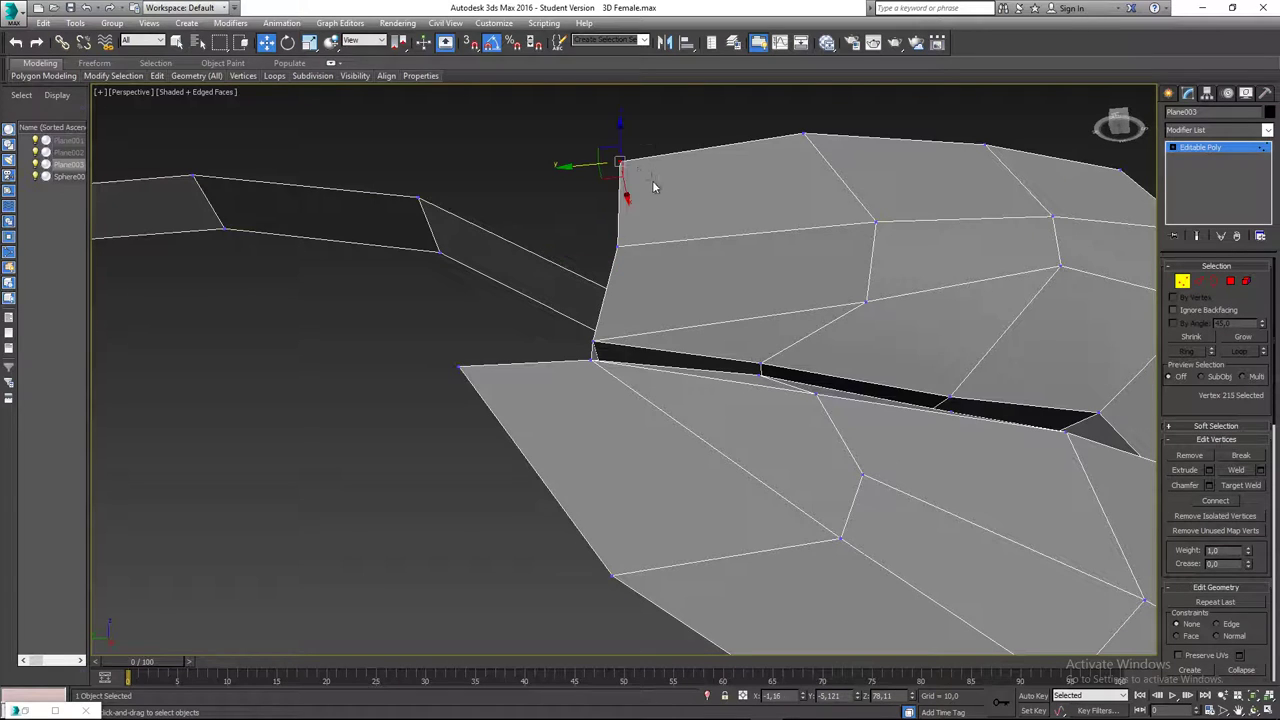
{"action": "left_click_drag", "start_coordinate": [594, 165], "coordinate": [540, 169]}
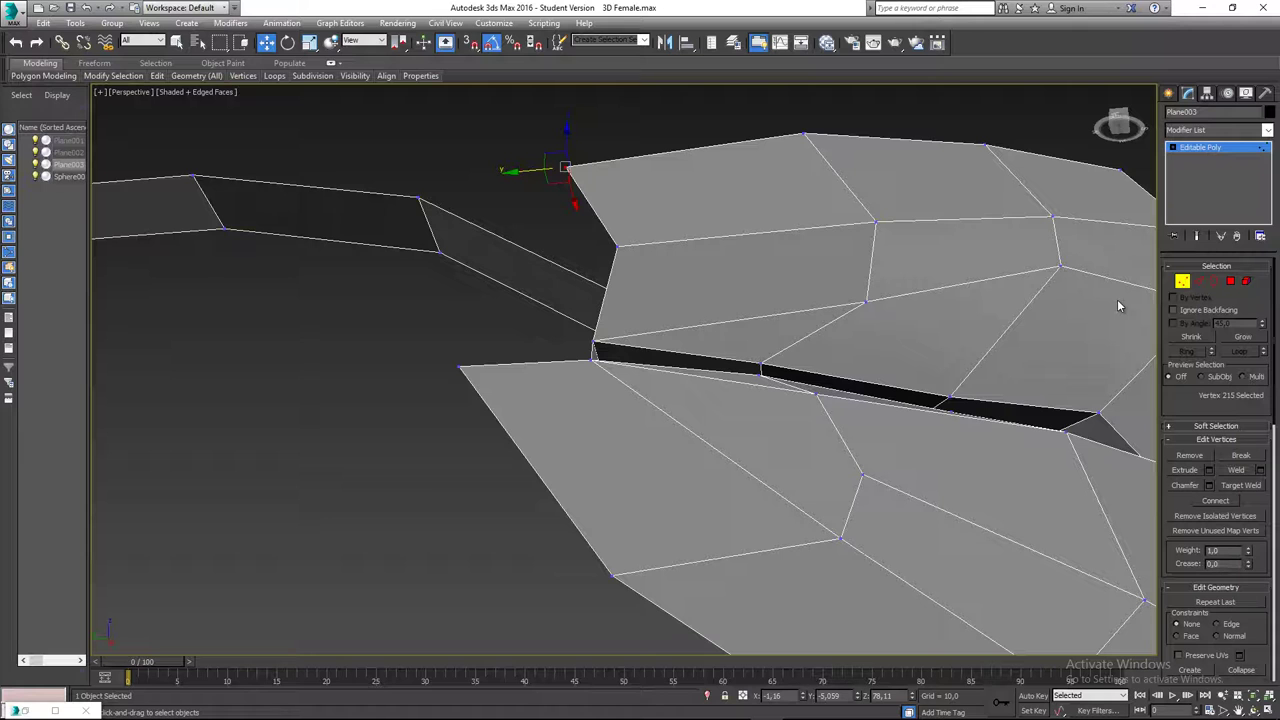
- Bridge the upper lip's topmost corner edge to the lower lip's outer end edge, closing the outside of the mouth corner
{"action": "key", "text": "2"}
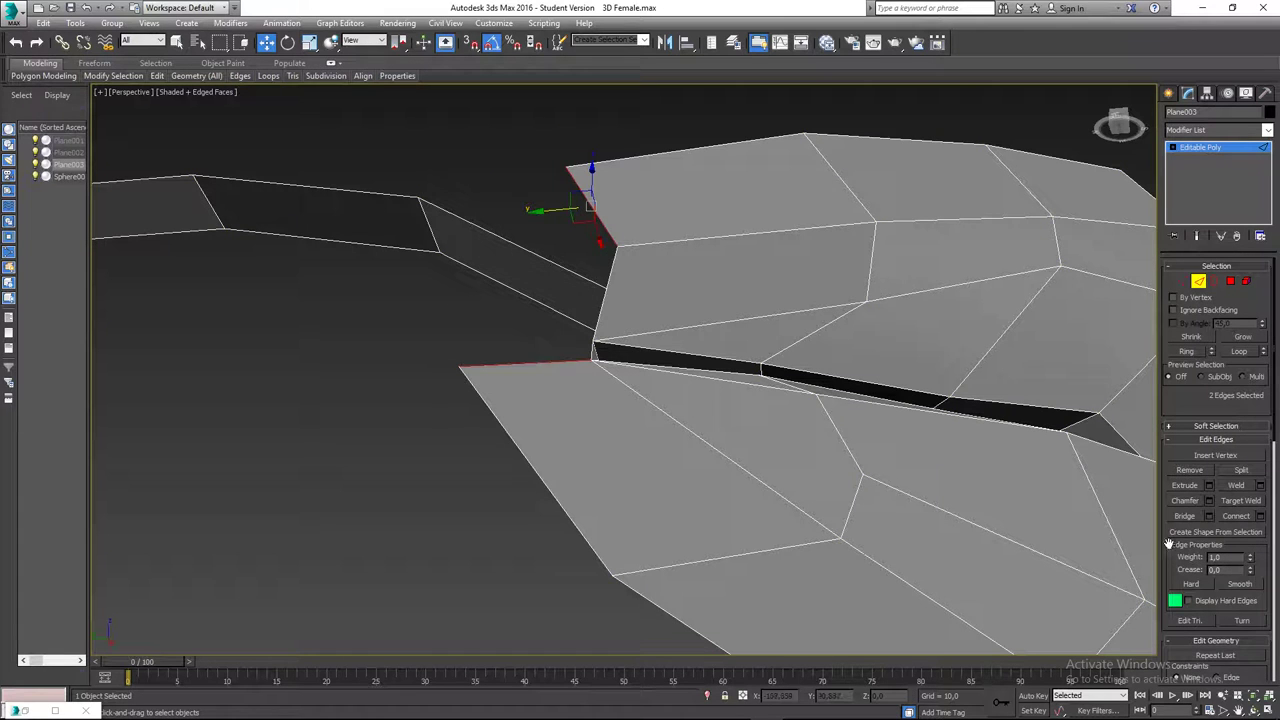
{"action": "left_click", "coordinate": [1195, 516]}
{"action": "middle_click_drag", "start_coordinate": [602, 325], "coordinate": [500, 369], "text": "alt"}
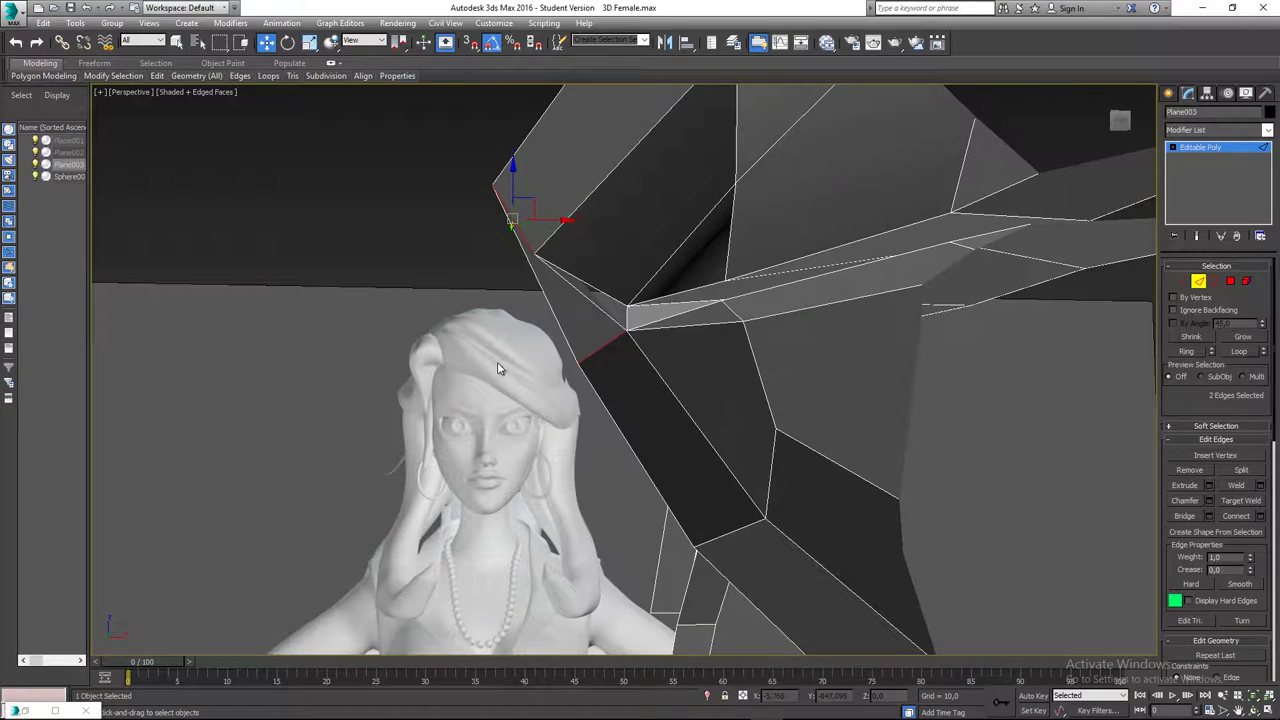
{"action": "left_click", "coordinate": [606, 344]}
{"action": "left_click", "coordinate": [1183, 281]}
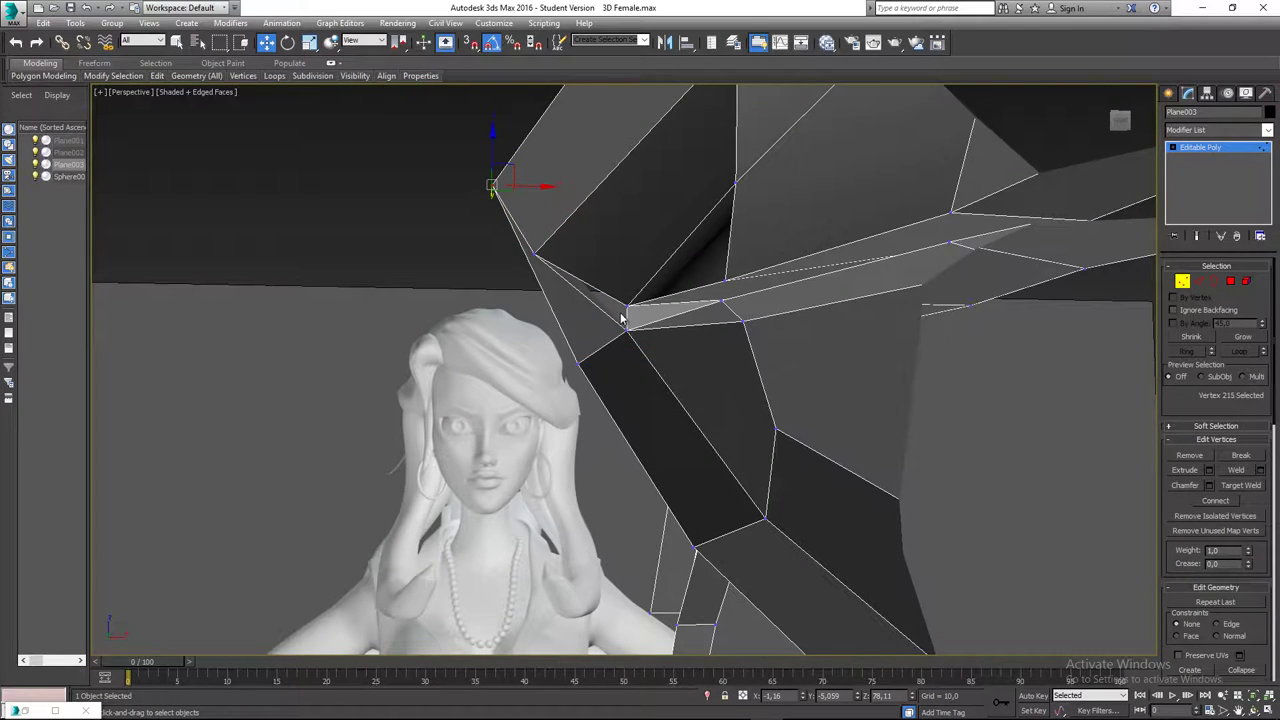
- Move the inner mouth-corner vertex slightly outward
{"action": "mouse_move", "coordinate": [652, 338]}
{"action": "middle_mouse_down"}
{"action": "mouse_move", "coordinate": [620, 369]}
{"action": "mouse_move", "coordinate": [663, 363]}
{"action": "mouse_move", "coordinate": [643, 371]}
{"action": "mouse_move", "coordinate": [606, 337]}
{"action": "mouse_move", "coordinate": [600, 350]}
{"action": "mouse_move", "coordinate": [609, 366]}
{"action": "mouse_move", "coordinate": [767, 423]}
{"action": "mouse_move", "coordinate": [580, 366]}
{"action": "mouse_move", "coordinate": [543, 323]}
{"action": "mouse_move", "coordinate": [646, 240]}
{"action": "mouse_move", "coordinate": [651, 260]}
{"action": "mouse_move", "coordinate": [467, 243]}
{"action": "mouse_move", "coordinate": [586, 323]}
{"action": "mouse_move", "coordinate": [605, 300]}
{"action": "mouse_move", "coordinate": [628, 340]}
{"action": "middle_mouse_up"}
{"action": "mouse_move", "coordinate": [630, 340]}
{"action": "left_mouse_down"}
{"action": "mouse_move", "coordinate": [620, 334]}
{"action": "mouse_move", "coordinate": [666, 314]}
{"action": "mouse_move", "coordinate": [620, 335]}
{"action": "left_mouse_up"}
{"action": "middle_click_drag", "start_coordinate": [663, 354], "coordinate": [641, 352], "text": "alt"}
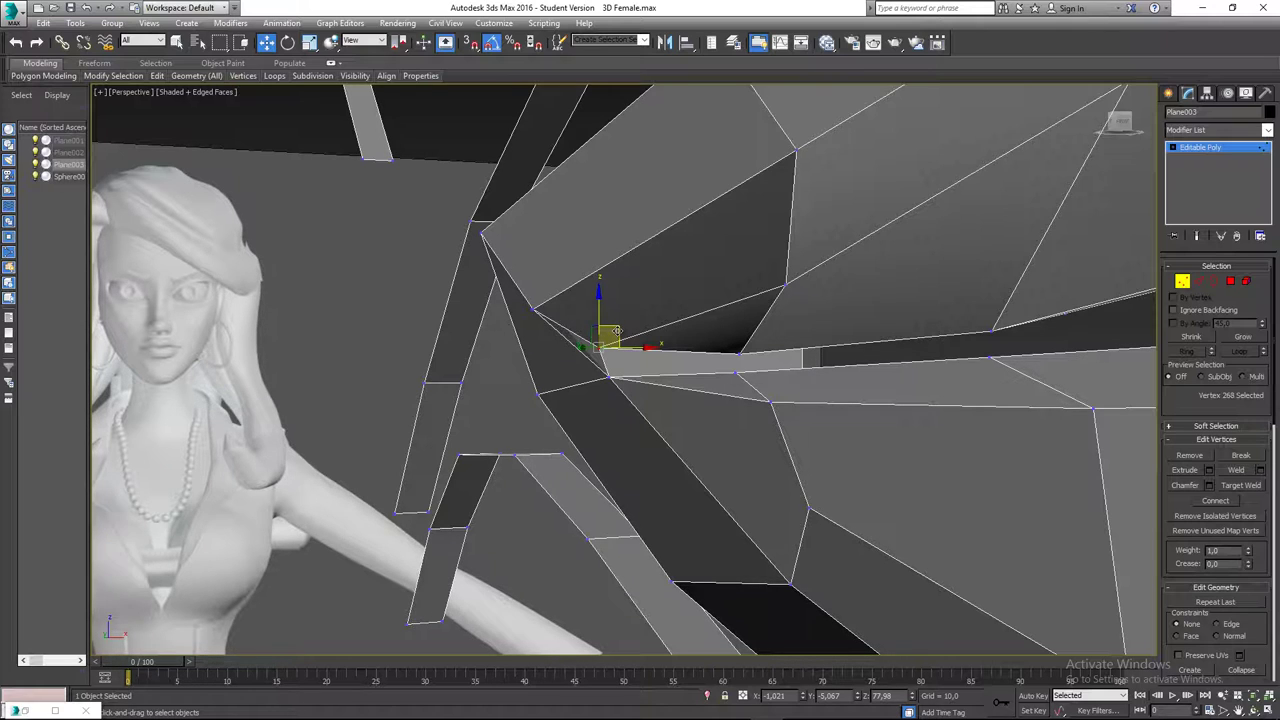
- Cut a new edge across the mouth-corner face, from its outer edge to the inner edge beside the inner corner vertex
{"action": "right_click", "coordinate": [582, 368]}
{"action": "left_click", "coordinate": [551, 252]}
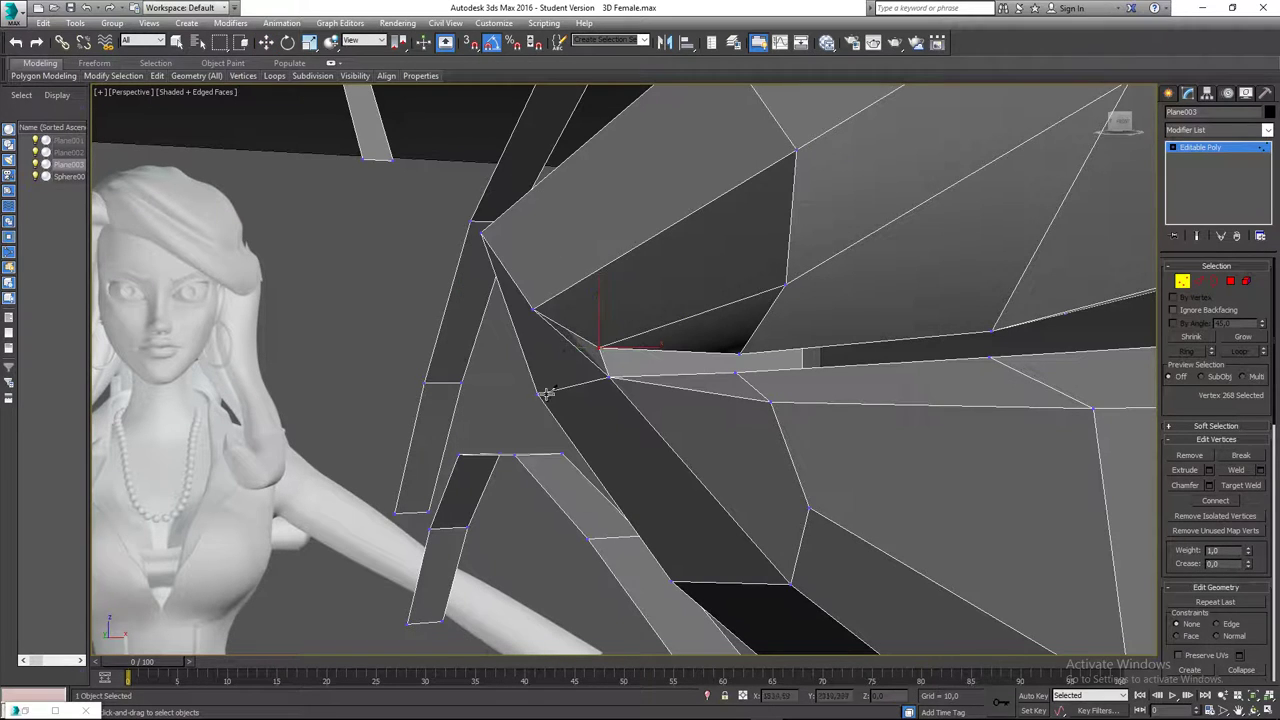
{"action": "left_click", "coordinate": [529, 368]}
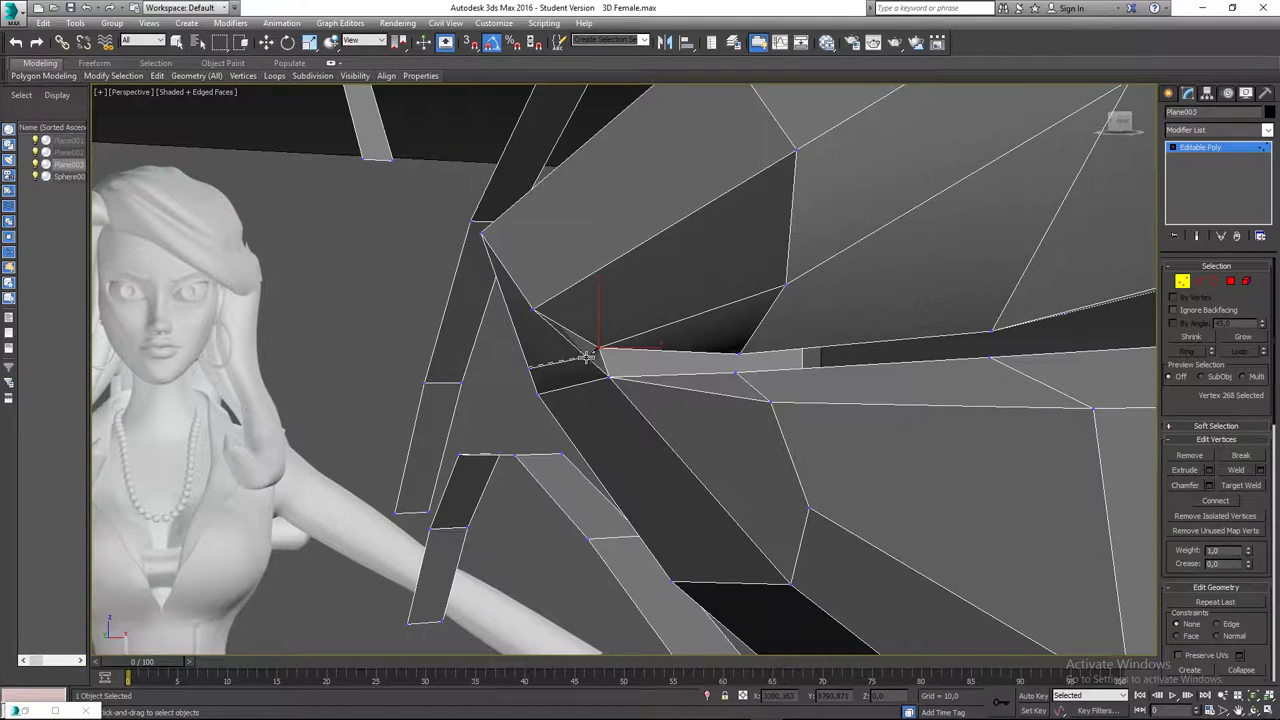
{"action": "left_click", "coordinate": [588, 354]}
{"action": "right_click", "coordinate": [593, 361]}
- Target-weld the inner mouth-corner vertex onto the inner end of the new cut
{"action": "right_click", "coordinate": [594, 373]}
{"action": "left_click", "coordinate": [540, 446]}
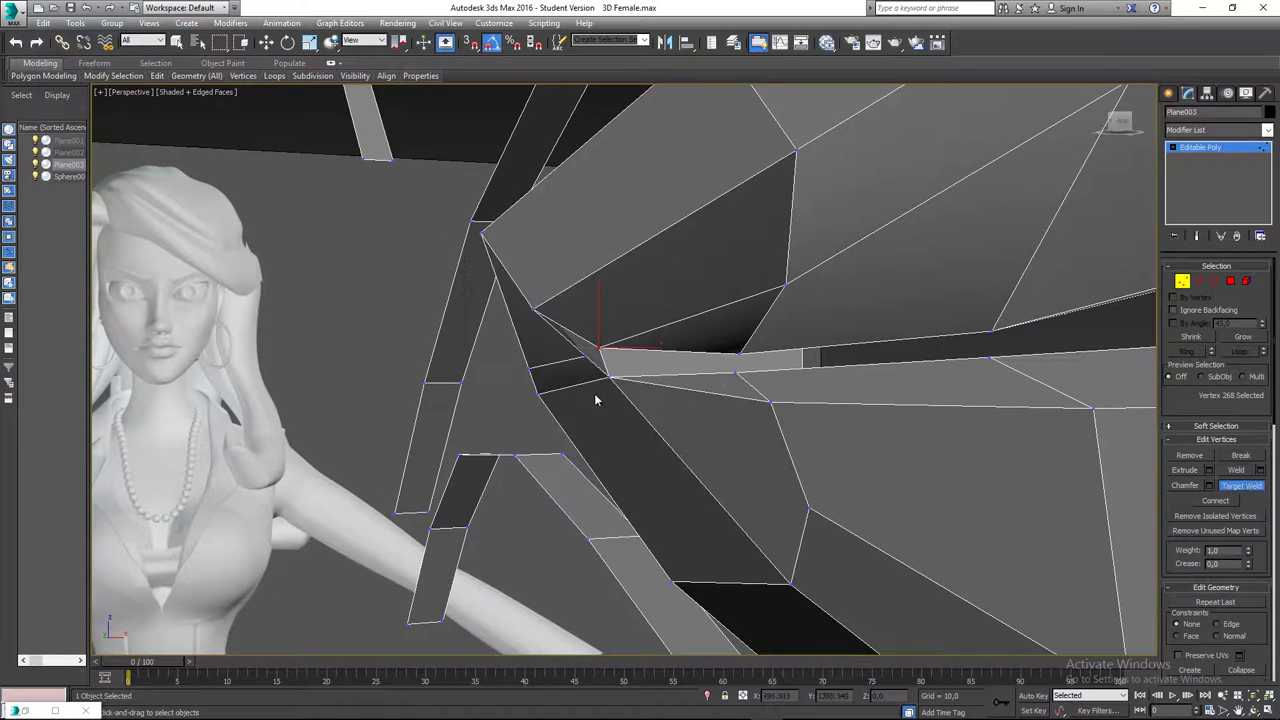
{"action": "left_click", "coordinate": [587, 355]}
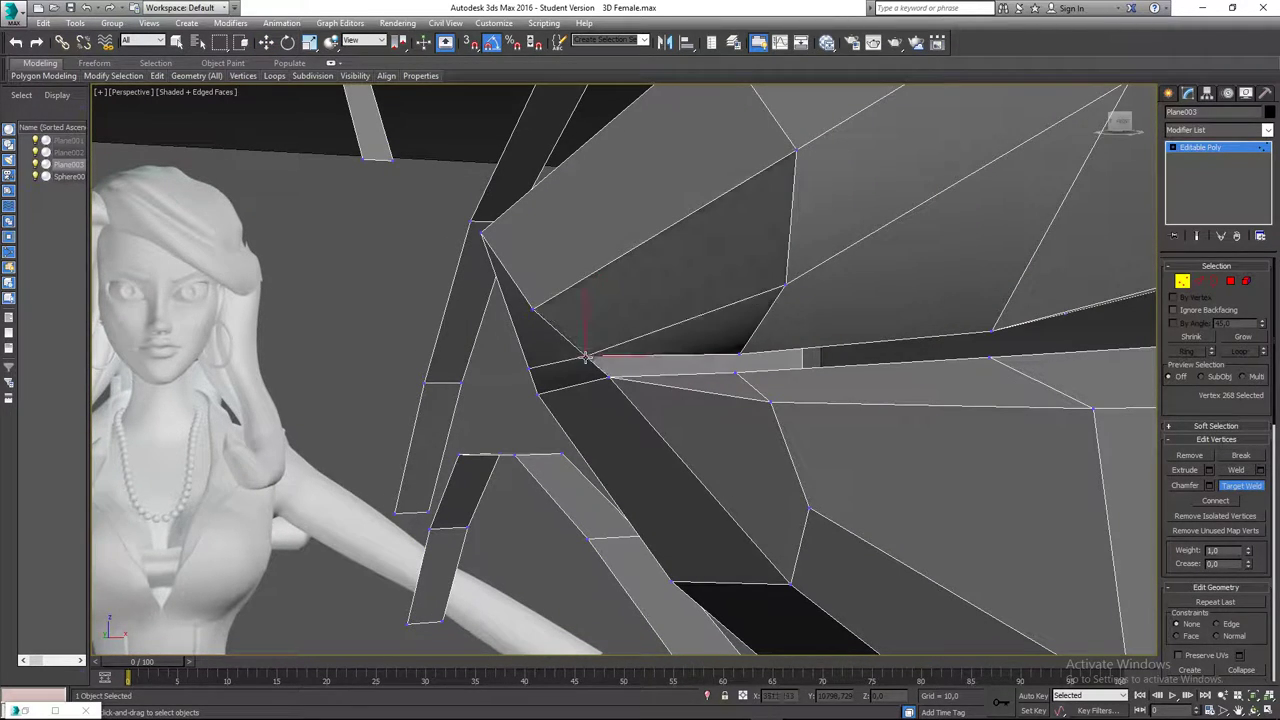
{"action": "right_click", "coordinate": [585, 370]}
- Raise the cut's outer end vertex by about 0.03 units and adjust its sideways position to even out the mouth-corner faces
{"action": "middle_click_drag", "start_coordinate": [583, 381], "coordinate": [651, 265], "text": "alt"}
{"action": "left_click", "coordinate": [510, 331]}
{"action": "left_click", "coordinate": [586, 357]}
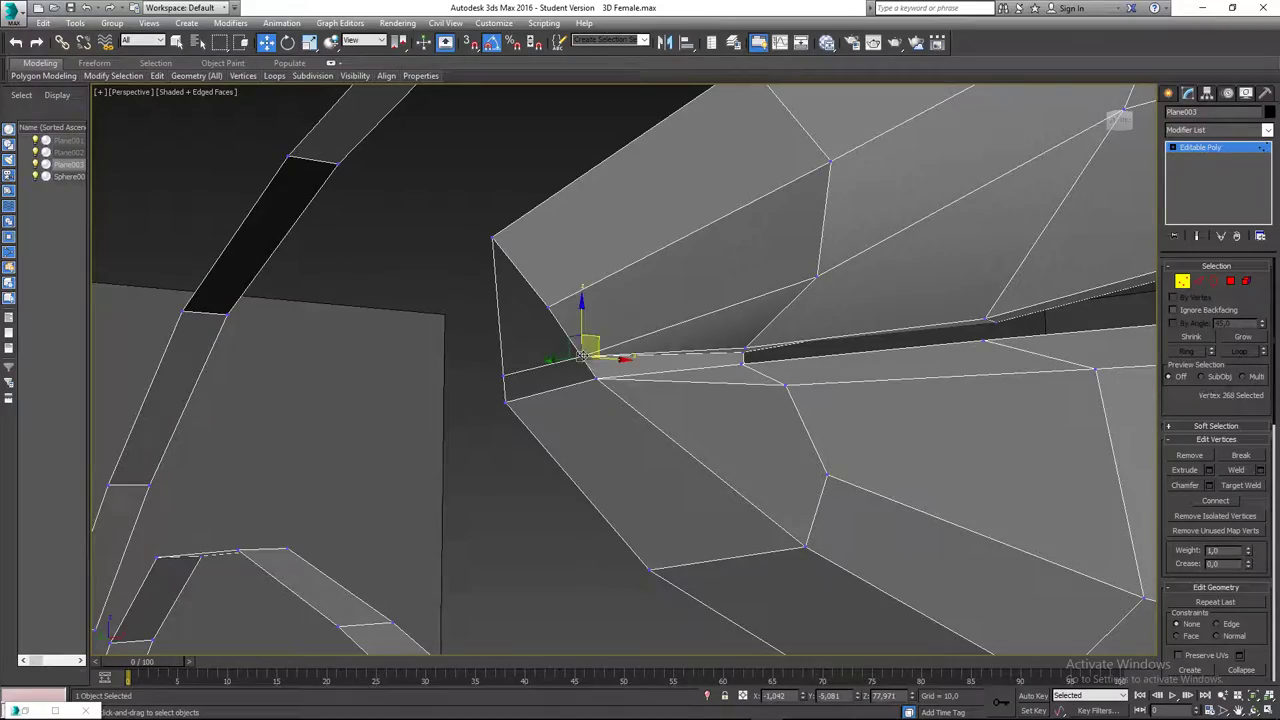
{"action": "middle_click_drag", "start_coordinate": [586, 357], "coordinate": [467, 377], "text": "alt"}
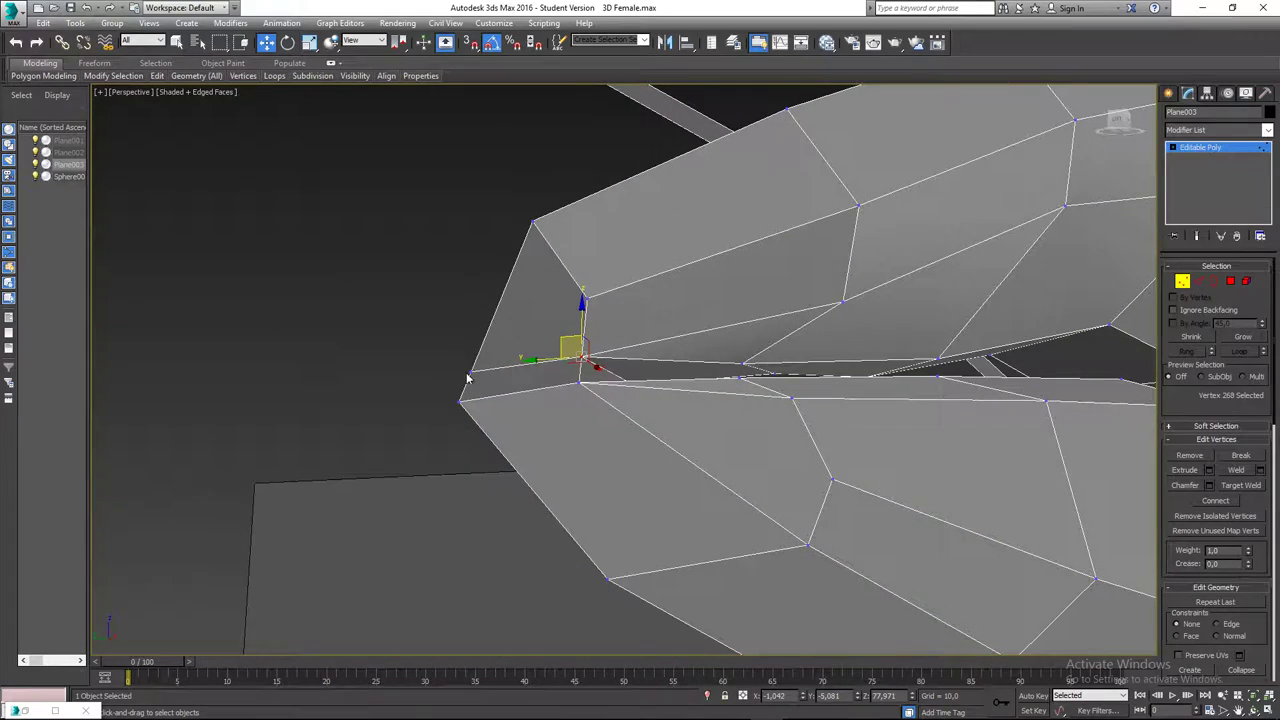
{"action": "left_click", "coordinate": [469, 371]}
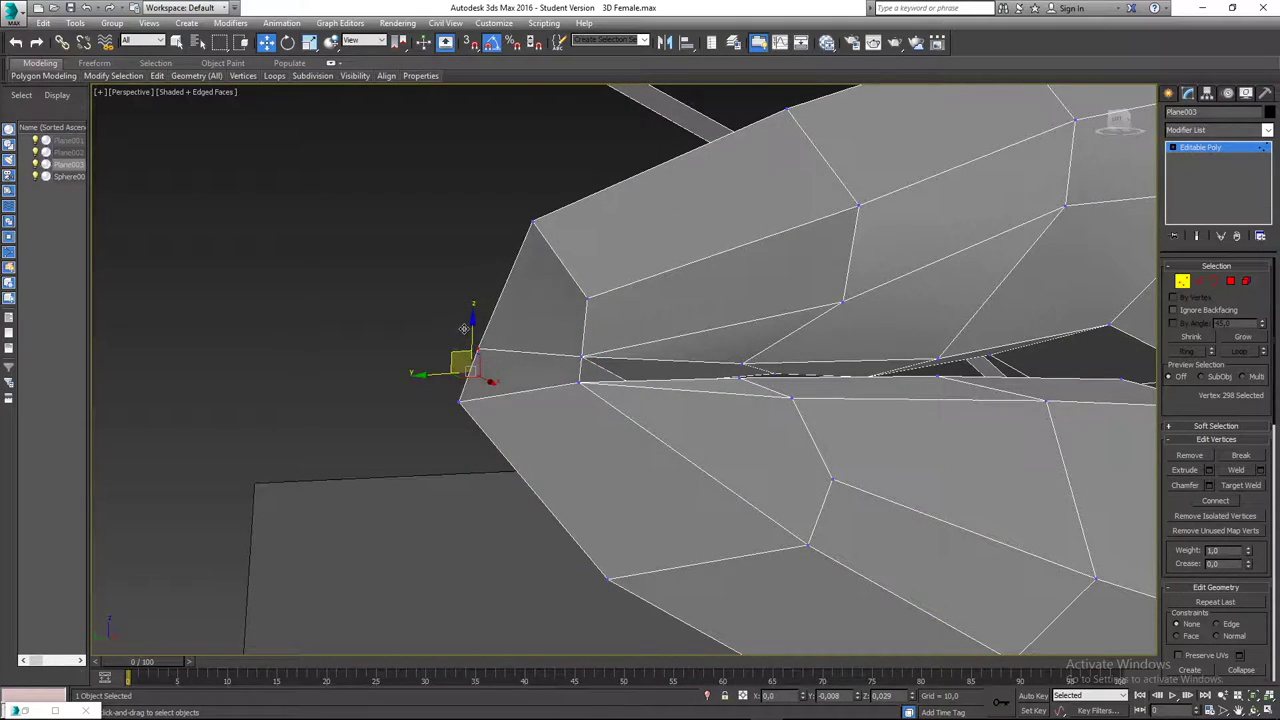
{"action": "left_click_drag", "start_coordinate": [464, 358], "coordinate": [465, 330]}
{"action": "middle_click_drag", "start_coordinate": [580, 378], "coordinate": [700, 385], "text": "alt"}
{"action": "left_click_drag", "start_coordinate": [460, 329], "coordinate": [473, 335]}
{"action": "middle_click_drag", "start_coordinate": [543, 366], "coordinate": [573, 352], "text": "alt"}
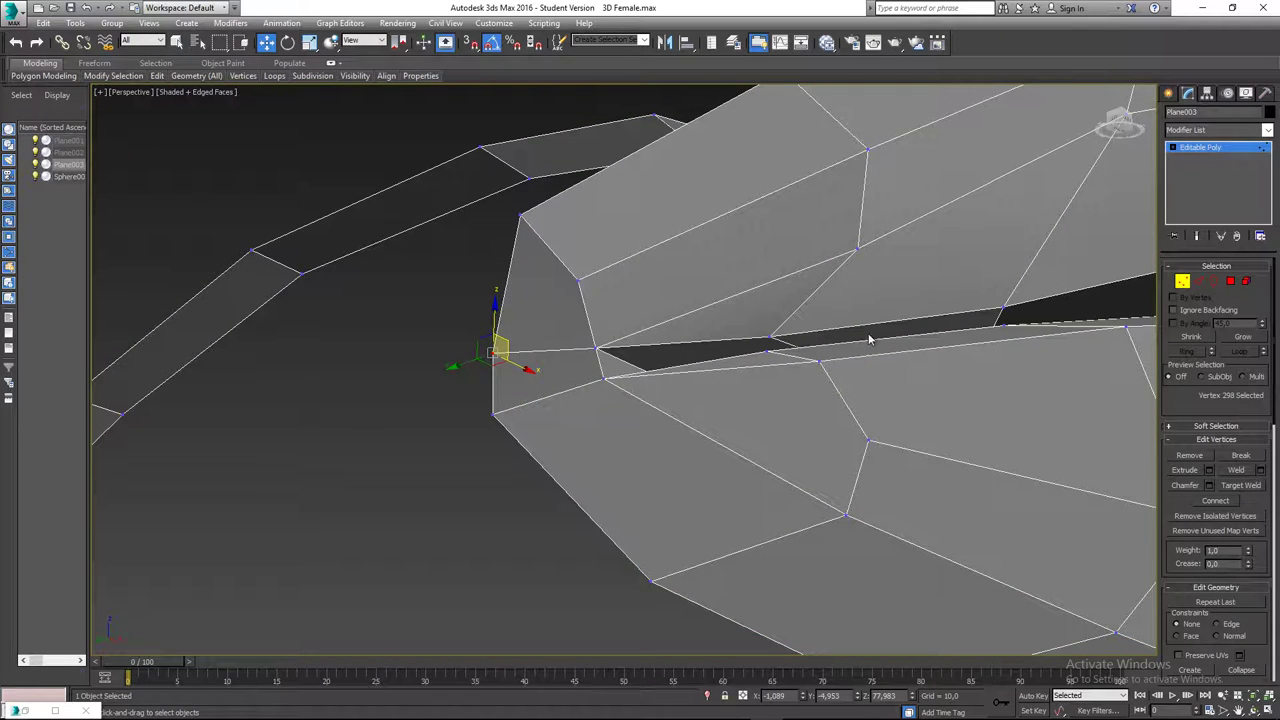
- In the left view, move the upper lip's outer corner vertex, the cut's outer vertex and the next upper-border vertex slightly outward and up
{"action": "right_click", "coordinate": [578, 318]}
{"action": "scroll", "coordinate": [563, 366], "scroll_direction": "down", "scroll_amount": 10}
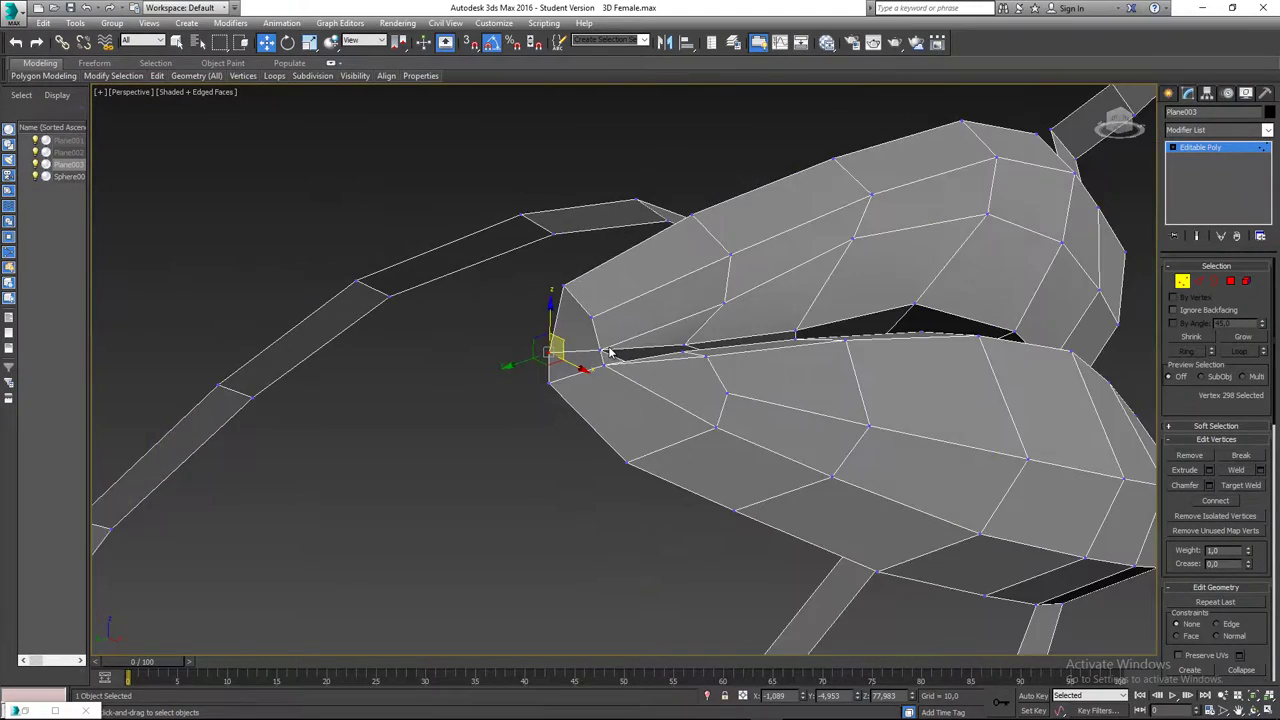
{"action": "key", "text": "l"}
{"action": "scroll", "coordinate": [680, 385], "scroll_direction": "up", "scroll_amount": 8}
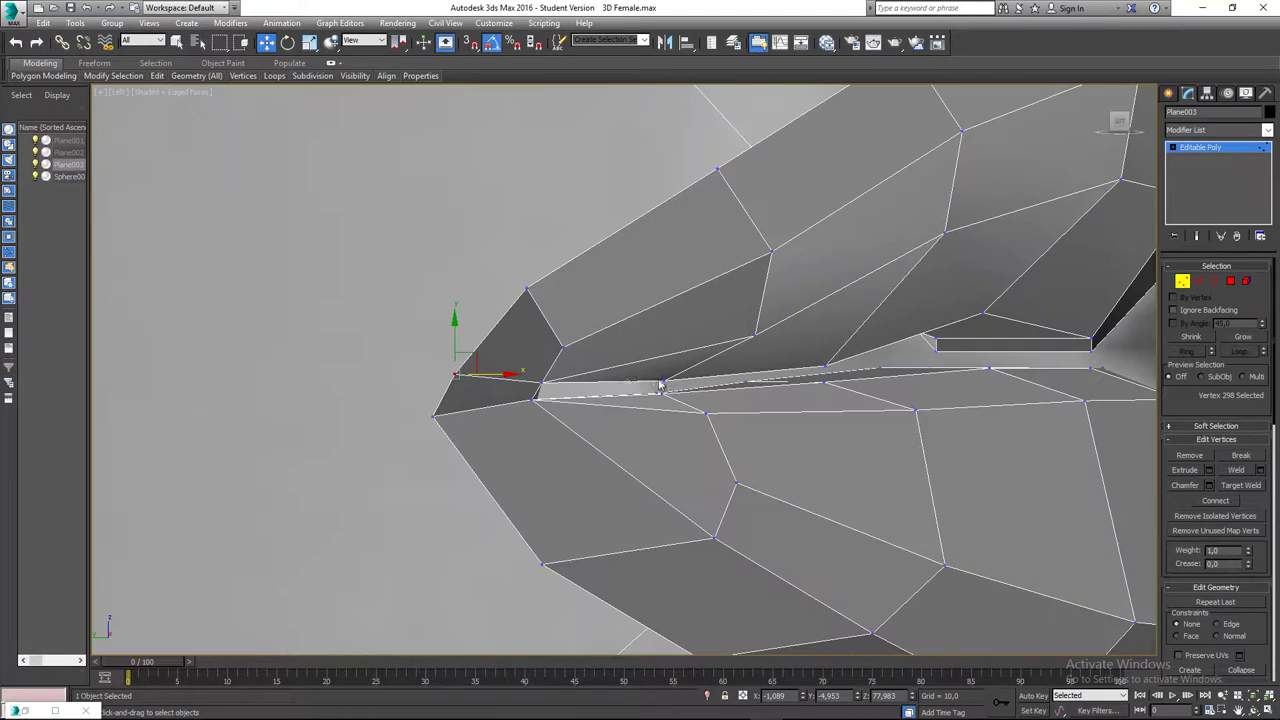
{"action": "left_click", "coordinate": [527, 290]}
{"action": "left_click_drag", "start_coordinate": [550, 266], "coordinate": [533, 255]}
{"action": "left_click", "coordinate": [455, 375]}
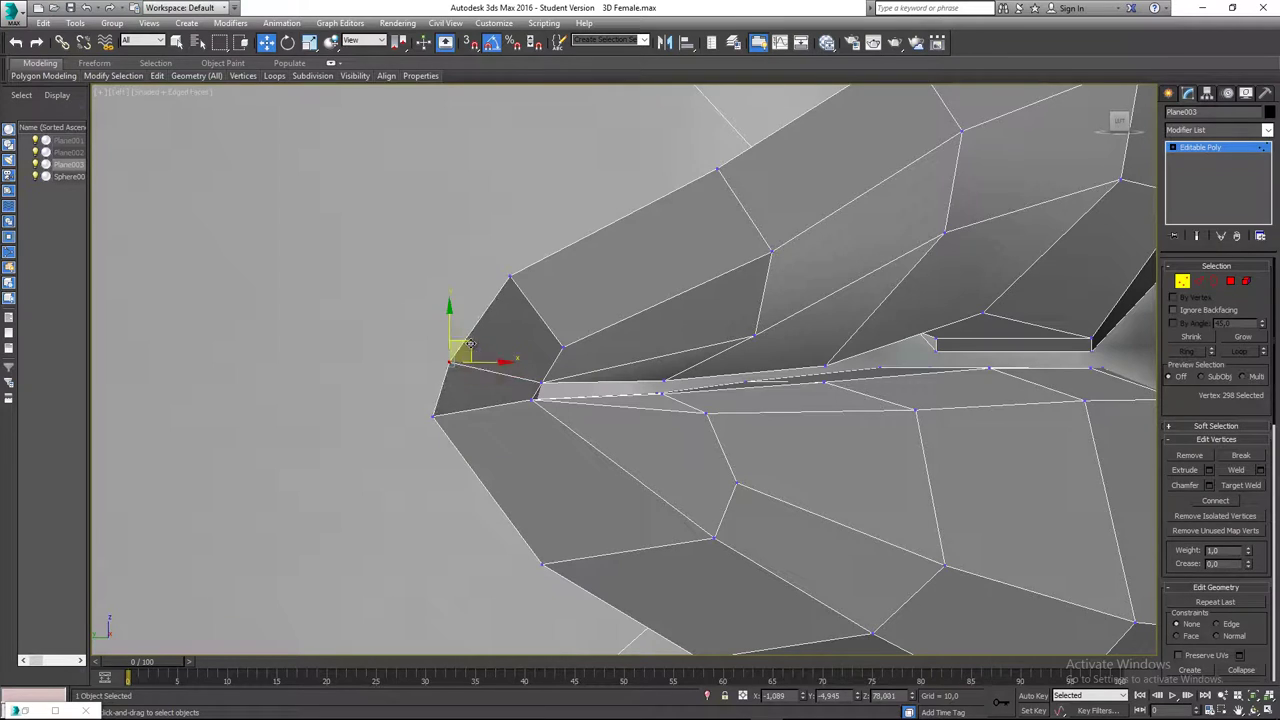
{"action": "scroll", "coordinate": [495, 330], "scroll_direction": "down", "scroll_amount": 5}
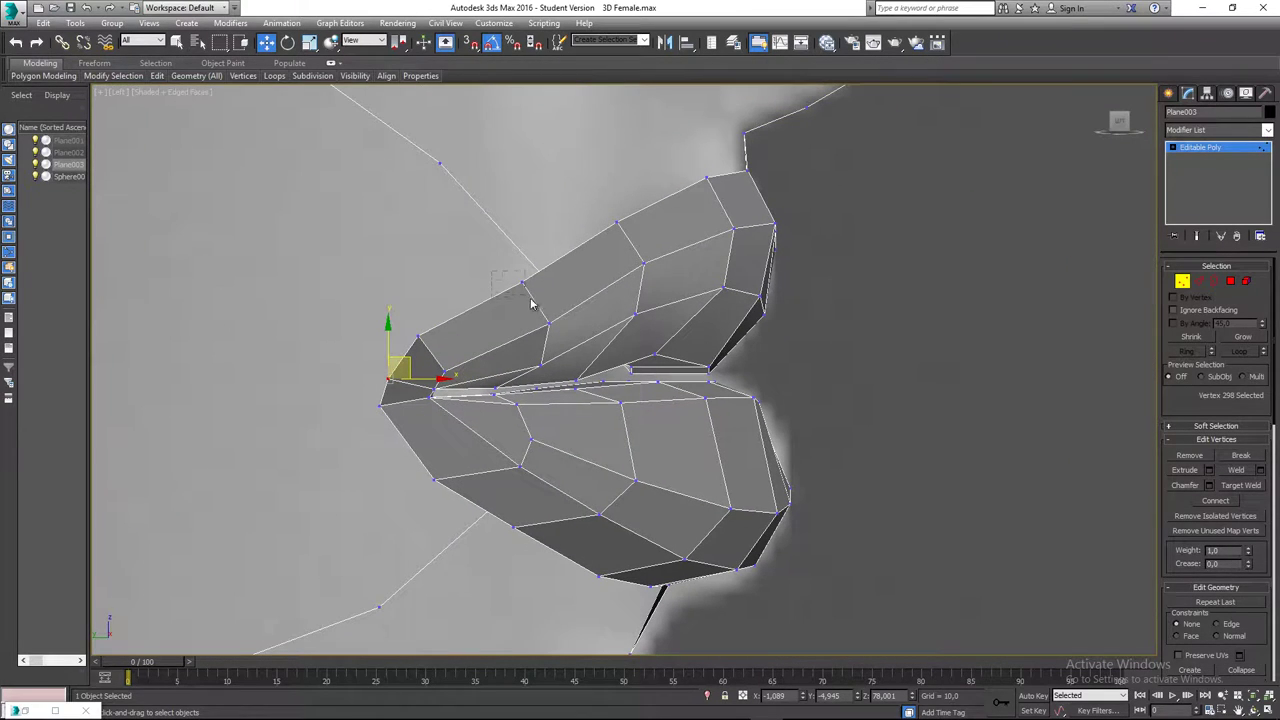
{"action": "left_click", "coordinate": [520, 281]}
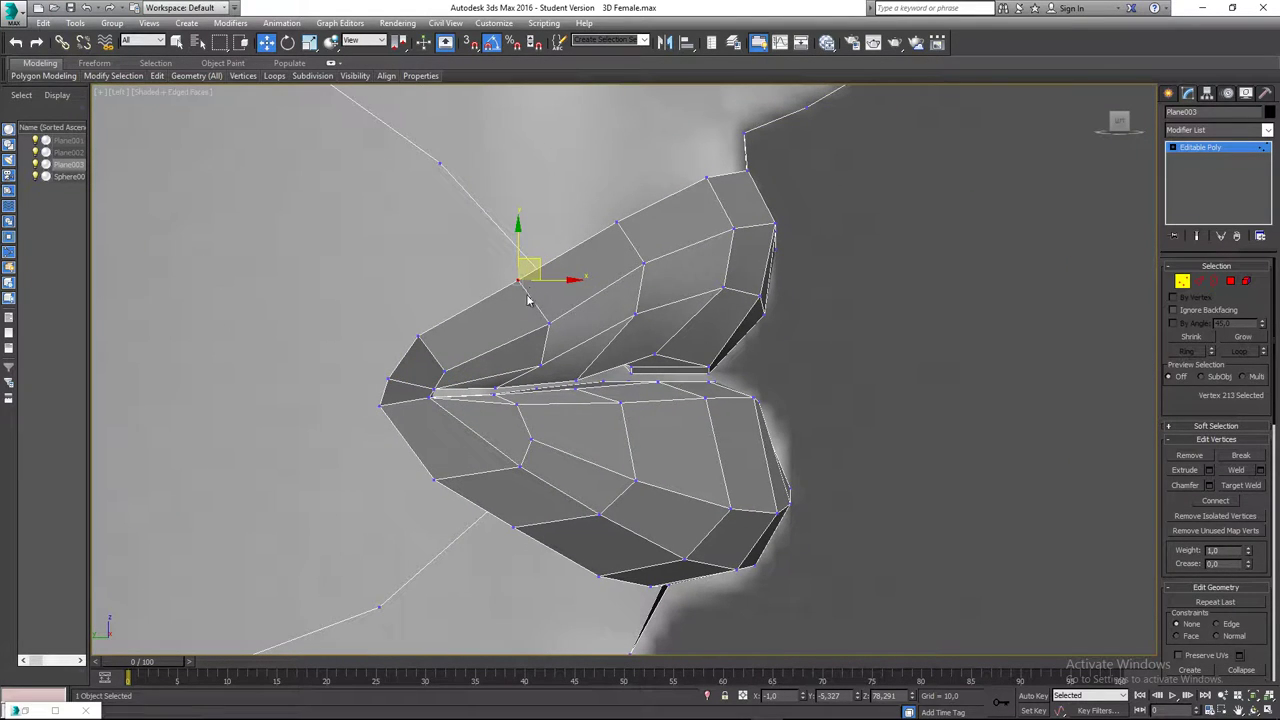
{"action": "scroll", "coordinate": [503, 454], "scroll_direction": "down", "scroll_amount": 3}
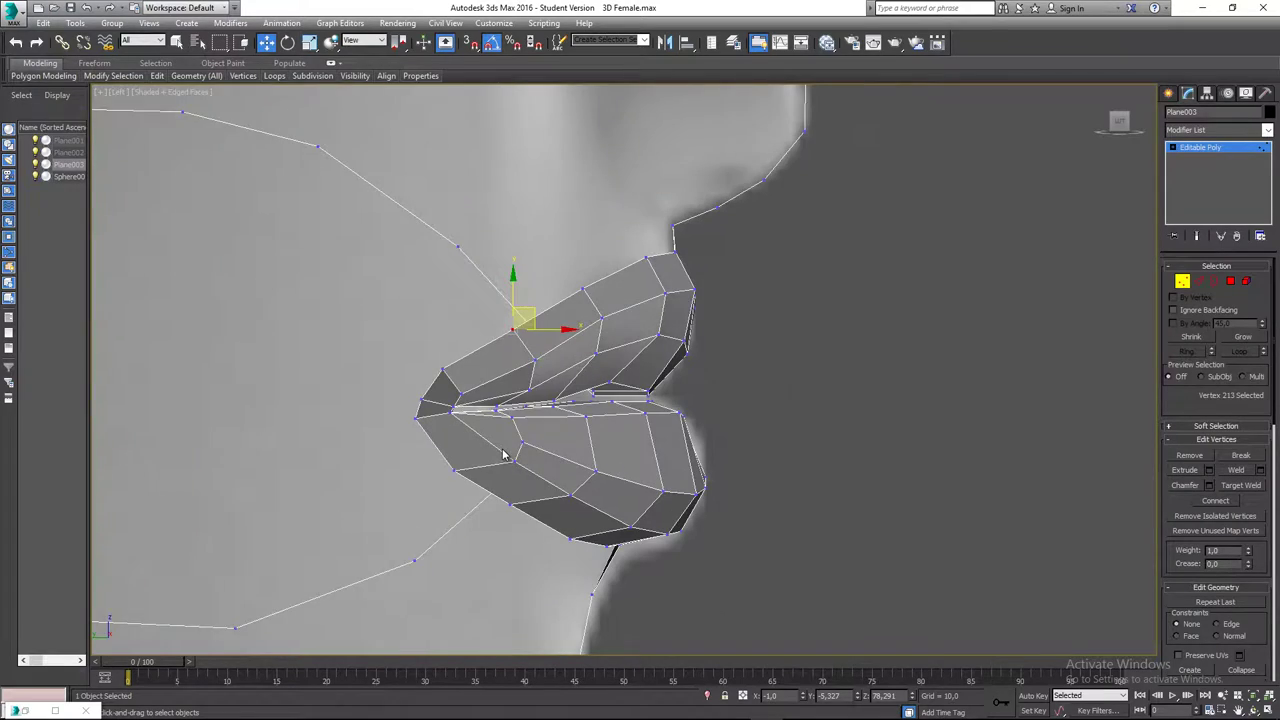
- In the perspective view, select the outer edge loop around both lips, excluding the upper and lower edges next to the face midline
{"action": "middle_click_drag", "start_coordinate": [505, 454], "coordinate": [1019, 357]}
{"action": "key", "text": "p"}
{"action": "scroll", "coordinate": [537, 436], "scroll_direction": "down", "scroll_amount": 4}
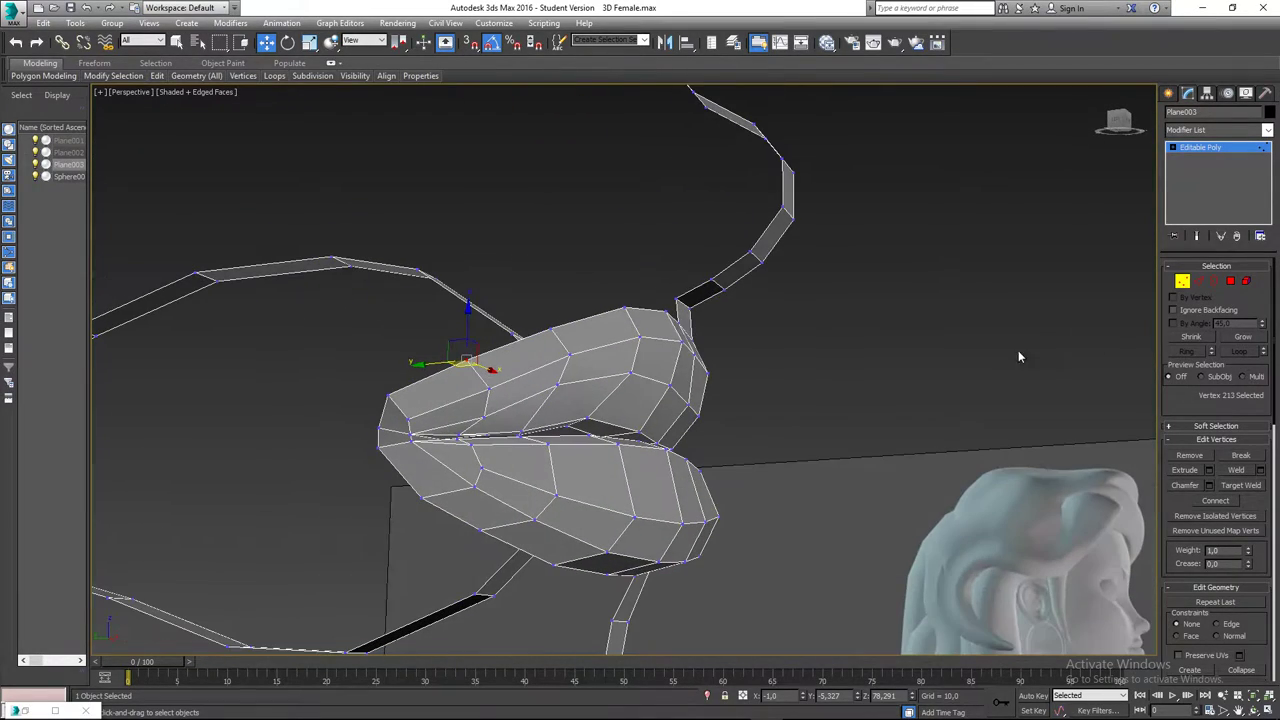
{"action": "left_click", "coordinate": [1199, 281]}
{"action": "middle_click_drag", "start_coordinate": [943, 323], "coordinate": [745, 368], "text": "alt"}
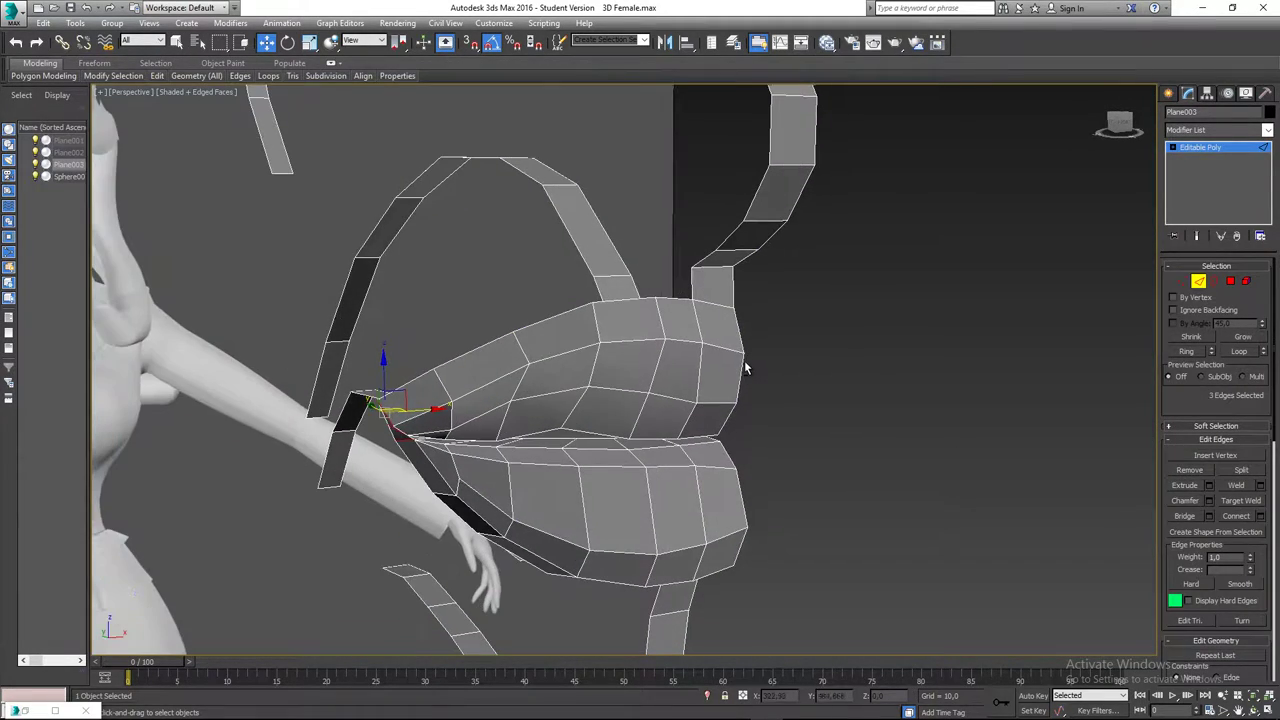
{"action": "left_click", "coordinate": [670, 298]}
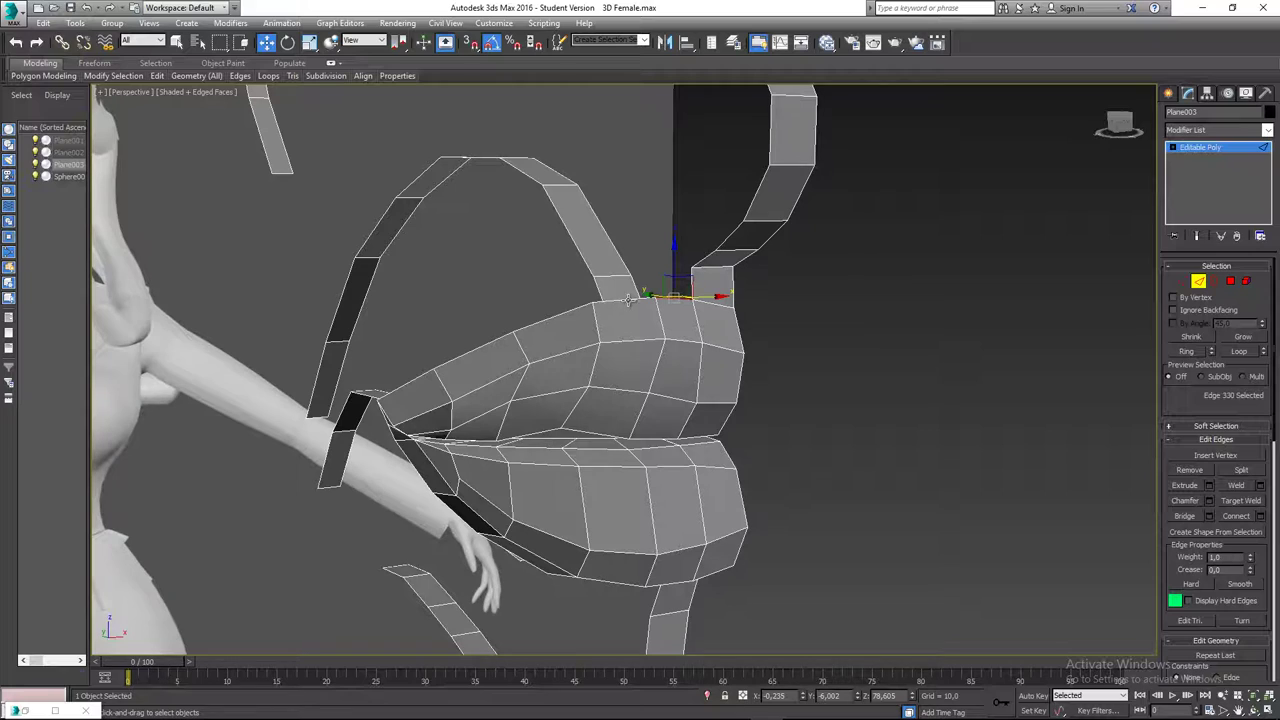
{"action": "double_click", "coordinate": [624, 300]}
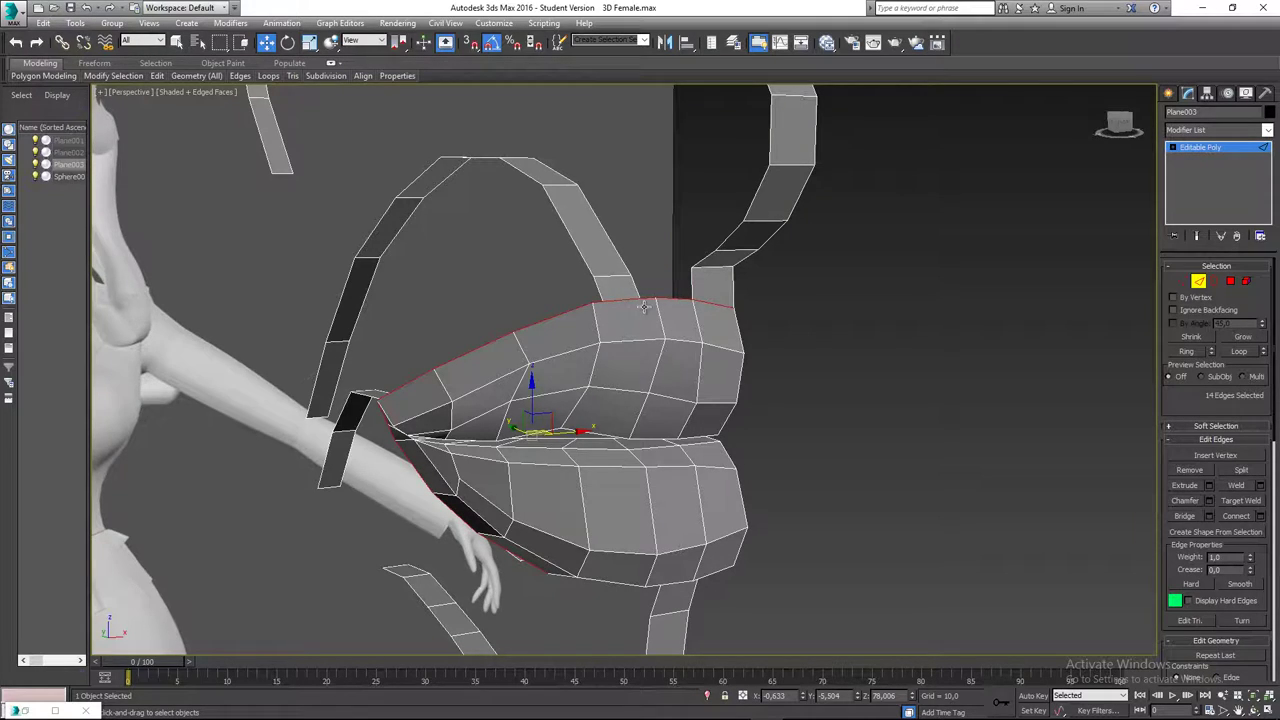
{"action": "mouse_move", "coordinate": [622, 303]}
{"action": "middle_mouse_down", "text": "alt"}
{"action": "mouse_move", "coordinate": [654, 320]}
{"action": "mouse_move", "coordinate": [640, 274]}
{"action": "mouse_move", "coordinate": [622, 290]}
{"action": "mouse_move", "coordinate": [632, 300]}
{"action": "middle_mouse_up", "text": "alt"}
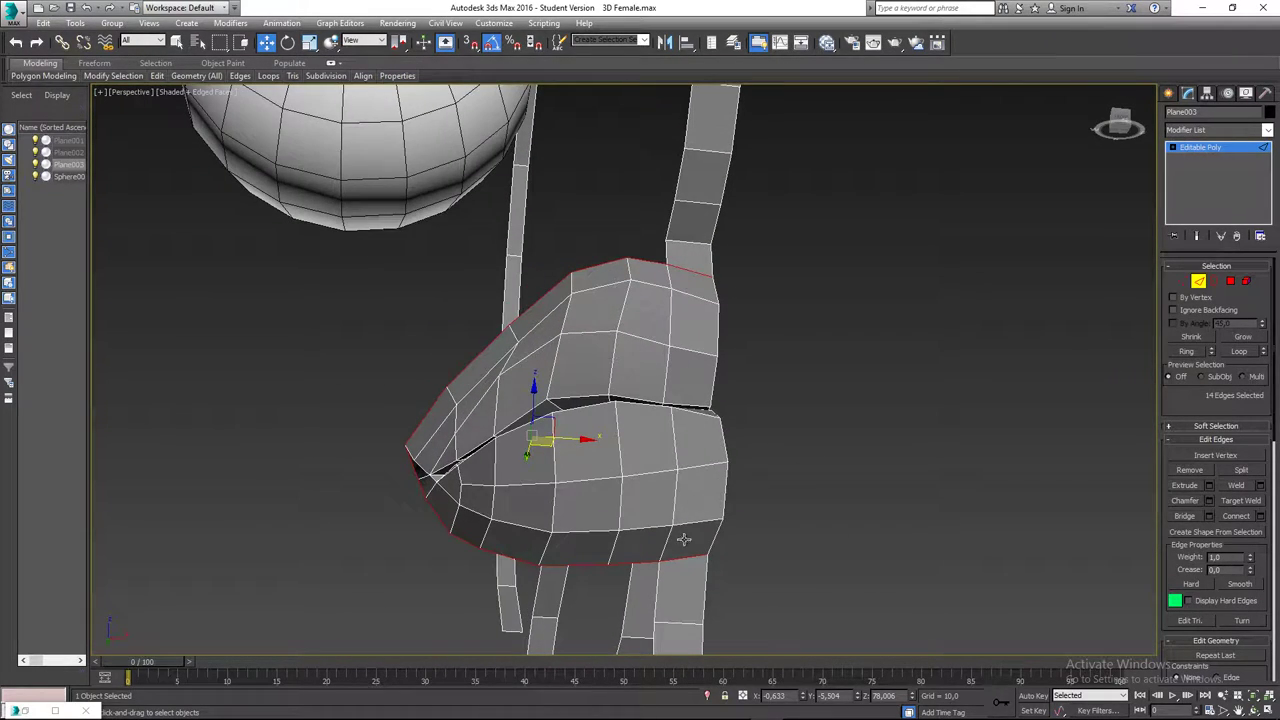
{"action": "left_click", "coordinate": [685, 557], "text": "alt"}
{"action": "middle_click_drag", "start_coordinate": [701, 346], "coordinate": [660, 348], "text": "alt"}
{"action": "left_click", "coordinate": [687, 295], "text": "alt"}
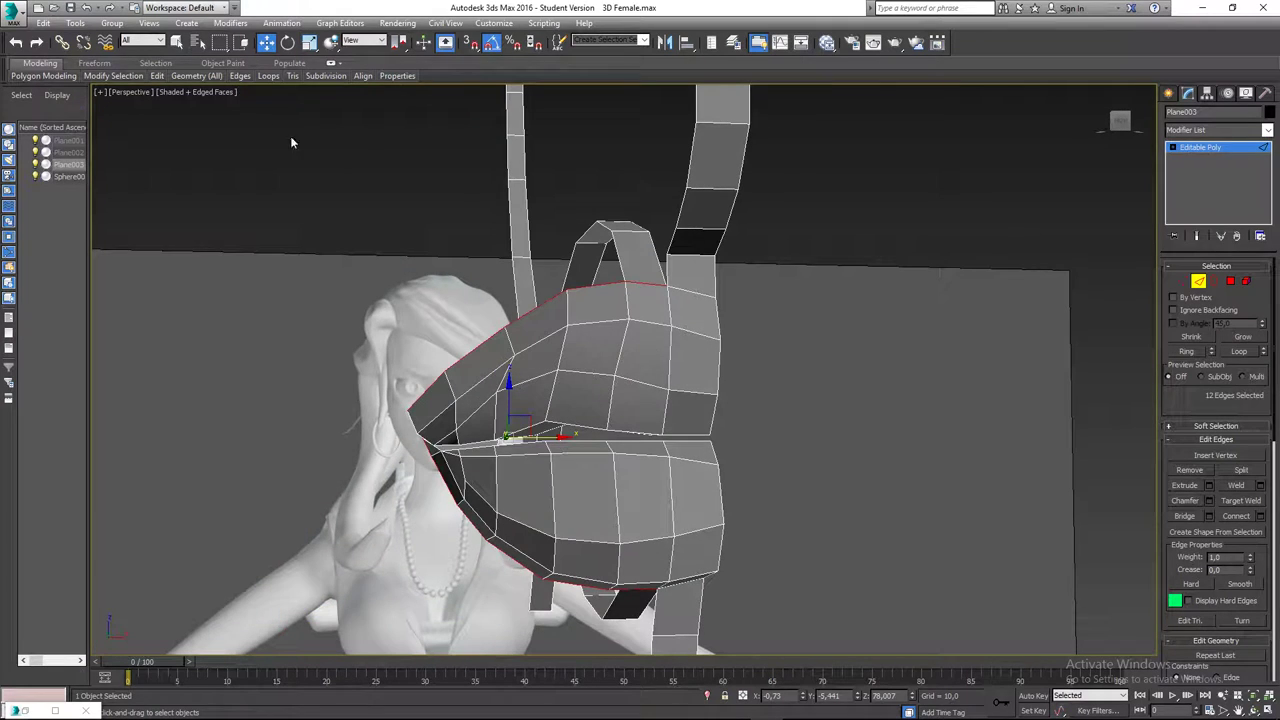
- Extrude the selected outer lip edges into a new surrounding ring of faces by scaling them outward uniformly
{"action": "left_click", "coordinate": [309, 43]}
{"action": "middle_click_drag", "start_coordinate": [527, 430], "coordinate": [495, 428], "text": "alt"}
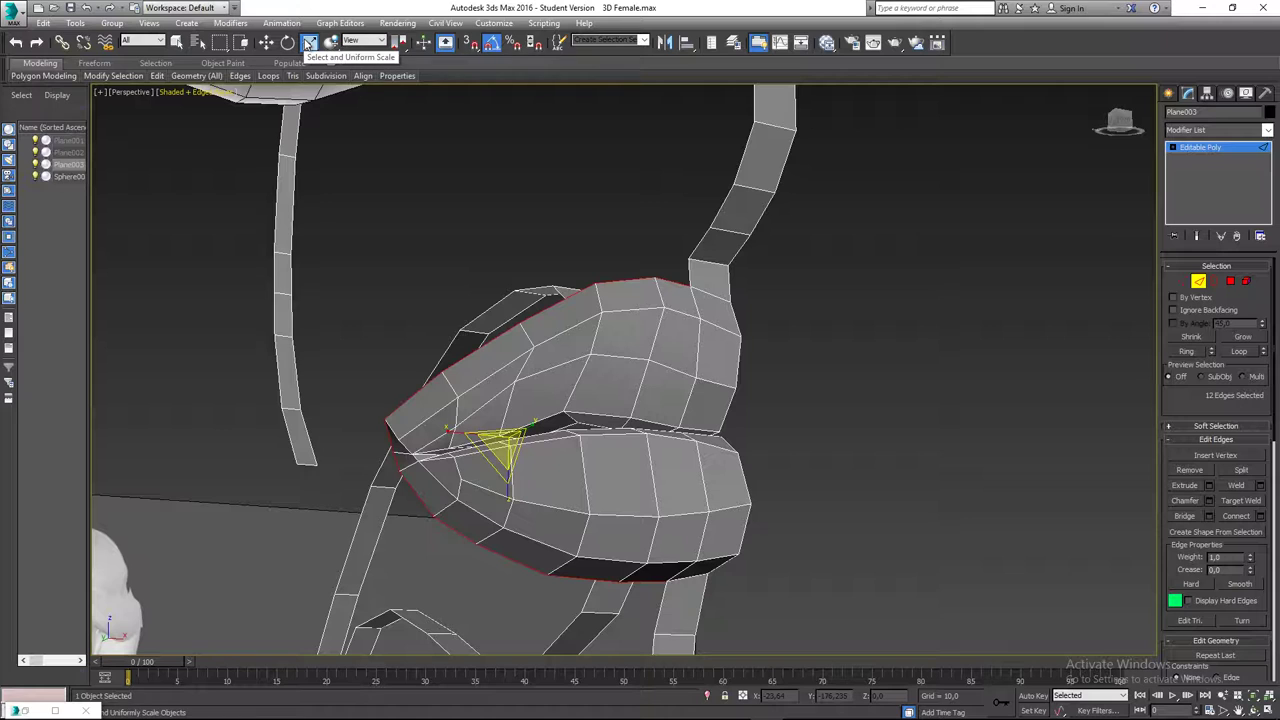
{"action": "middle_click_drag", "start_coordinate": [540, 345], "coordinate": [527, 341], "text": "alt"}
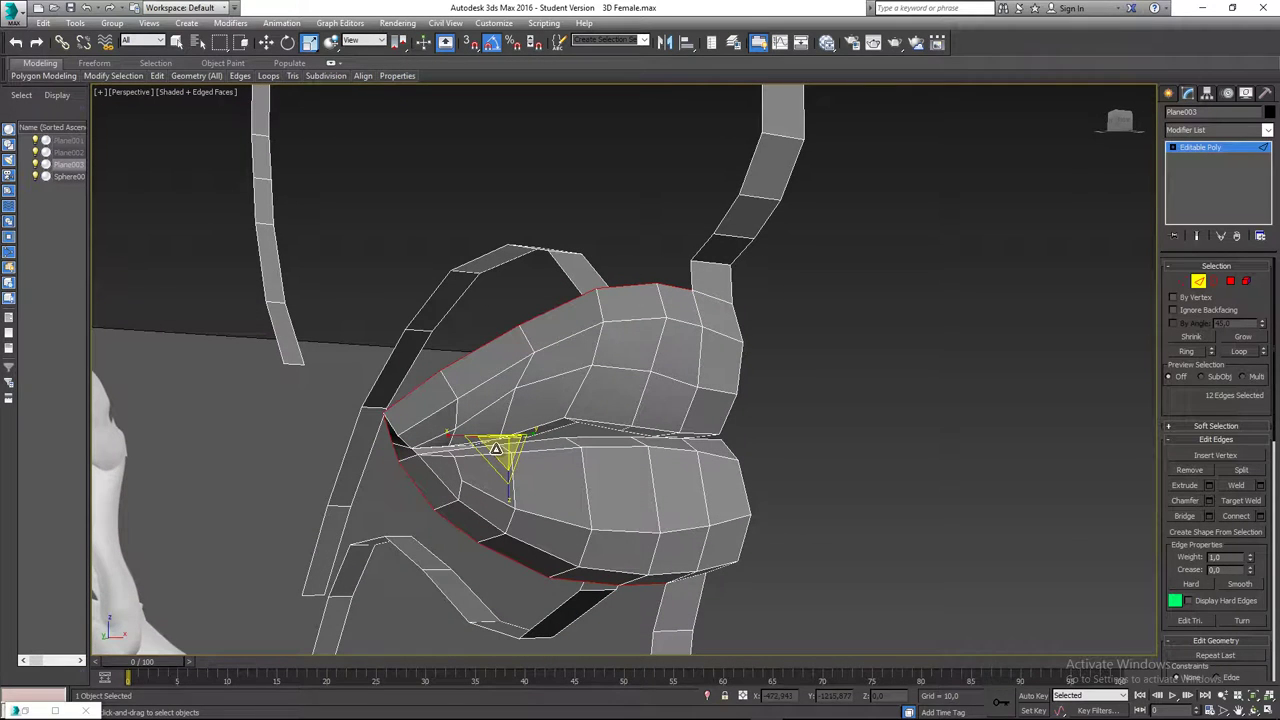
{"action": "left_click_drag", "start_coordinate": [501, 447], "coordinate": [511, 435]}
{"action": "middle_click_drag", "start_coordinate": [728, 446], "coordinate": [780, 462], "text": "alt"}
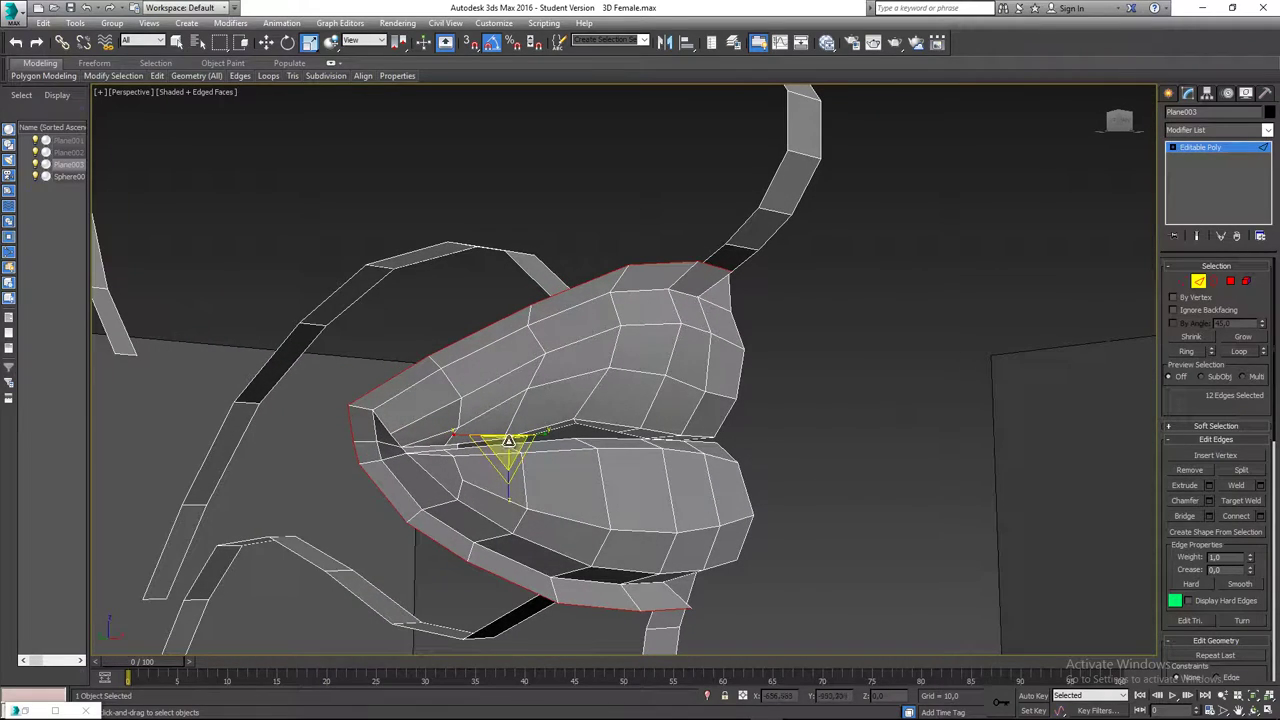
{"action": "left_click_drag", "start_coordinate": [507, 442], "coordinate": [508, 440]}
{"action": "middle_click_drag", "start_coordinate": [508, 440], "coordinate": [533, 430], "text": "alt"}
- Move the extruded border edges about 0.15 units sideways along X and, in the left view, about 0.13 units back into the face
{"action": "key", "text": "w"}
{"action": "left_click_drag", "start_coordinate": [533, 430], "coordinate": [519, 428]}
{"action": "middle_click_drag", "start_coordinate": [519, 428], "coordinate": [653, 447], "text": "alt"}
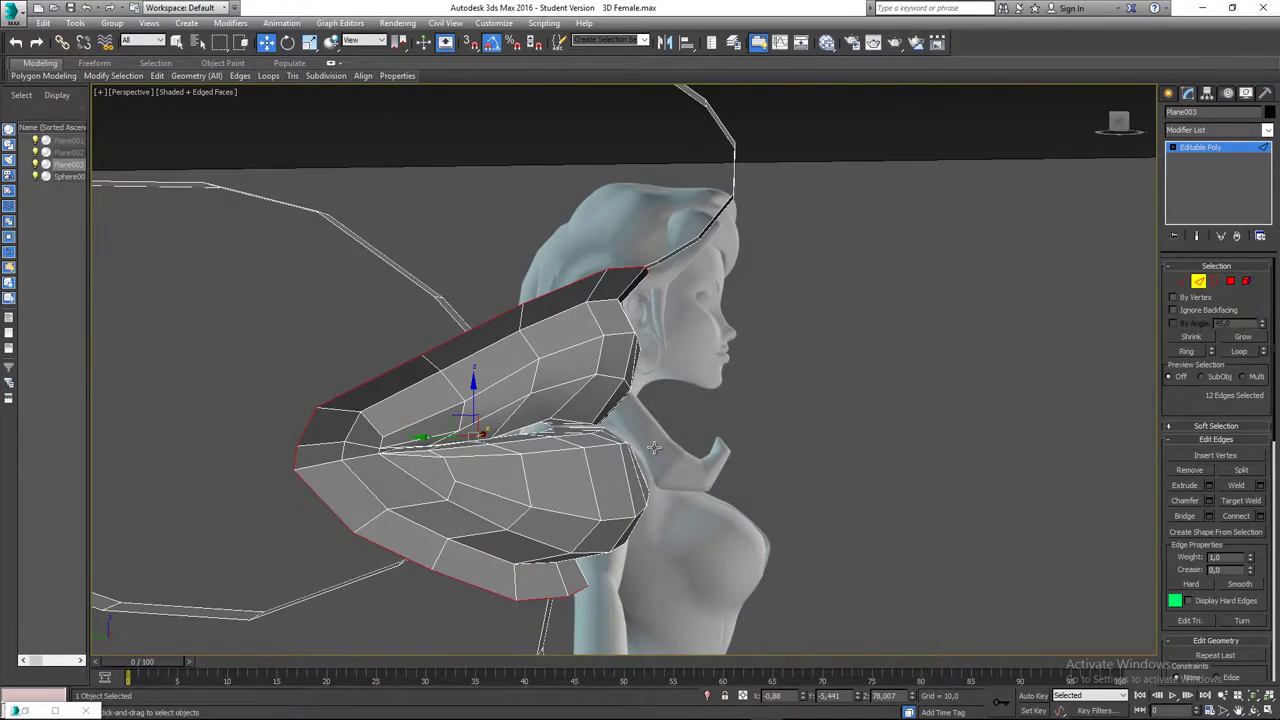
{"action": "key", "text": "l"}
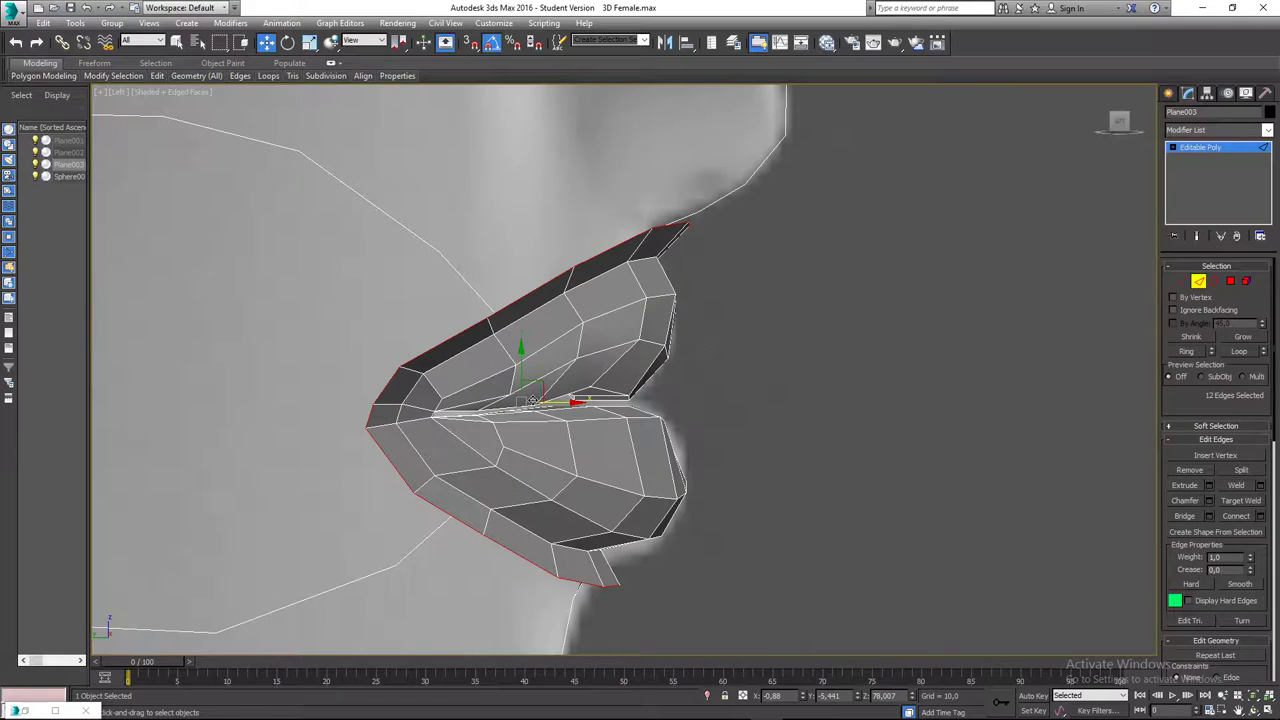
{"action": "left_click_drag", "start_coordinate": [567, 401], "coordinate": [539, 396]}
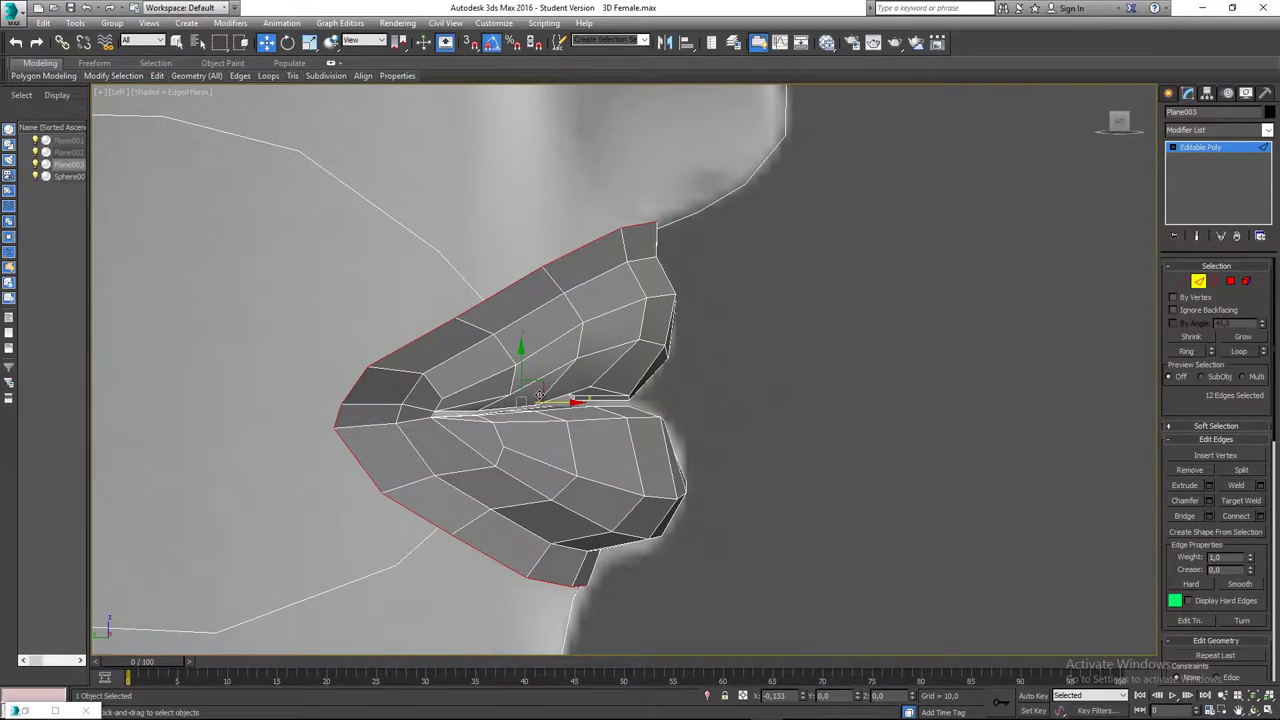
- Lower the two frontmost vertices of the new border above the upper lip, the second by about 0.012 units
{"action": "middle_click_drag", "start_coordinate": [594, 371], "coordinate": [571, 408]}
{"action": "scroll", "coordinate": [569, 381], "scroll_direction": "up", "scroll_amount": 1}
{"action": "key", "text": "1"}
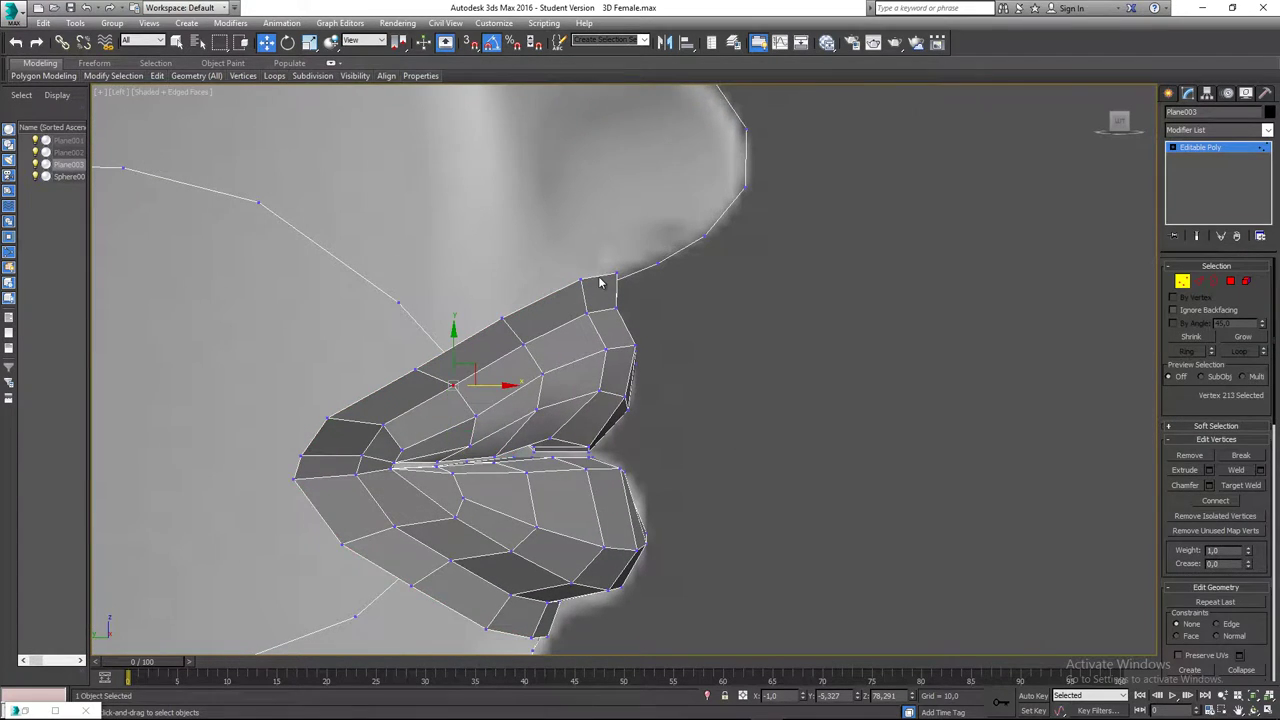
{"action": "scroll", "coordinate": [608, 263], "scroll_direction": "up", "scroll_amount": 2}
{"action": "left_click", "coordinate": [624, 274]}
{"action": "left_click_drag", "start_coordinate": [622, 247], "coordinate": [600, 266]}
{"action": "left_click", "coordinate": [574, 284]}
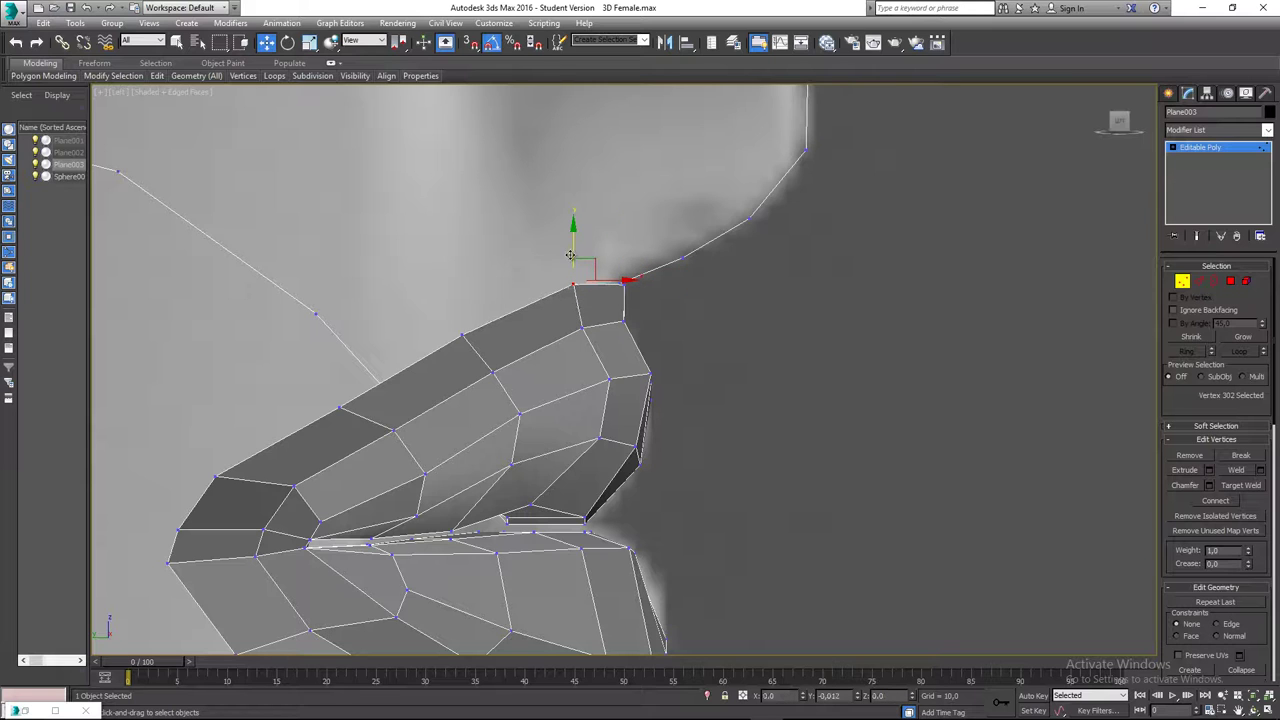
- Lower the three new border vertices at and below the mouth corner slightly, shifting the corner one a little forward too
{"action": "middle_click_drag", "start_coordinate": [498, 297], "coordinate": [623, 113]}
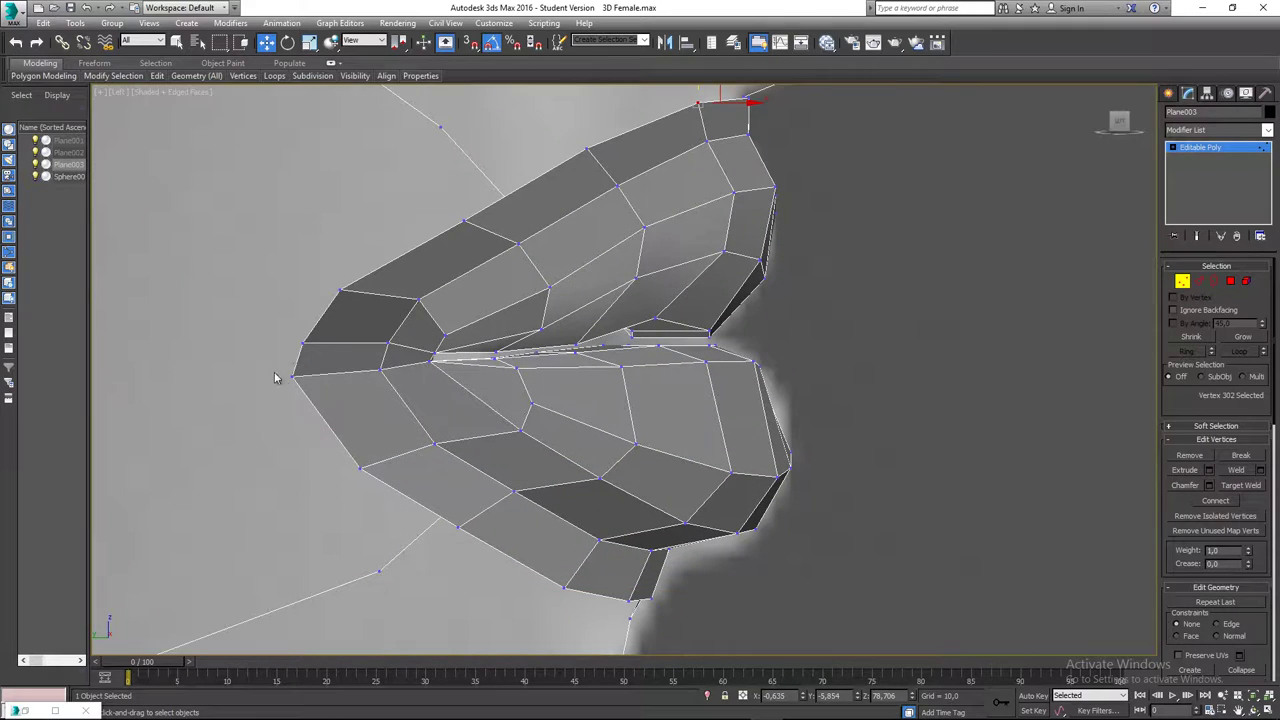
{"action": "left_click", "coordinate": [296, 377]}
{"action": "left_click_drag", "start_coordinate": [310, 363], "coordinate": [319, 372]}
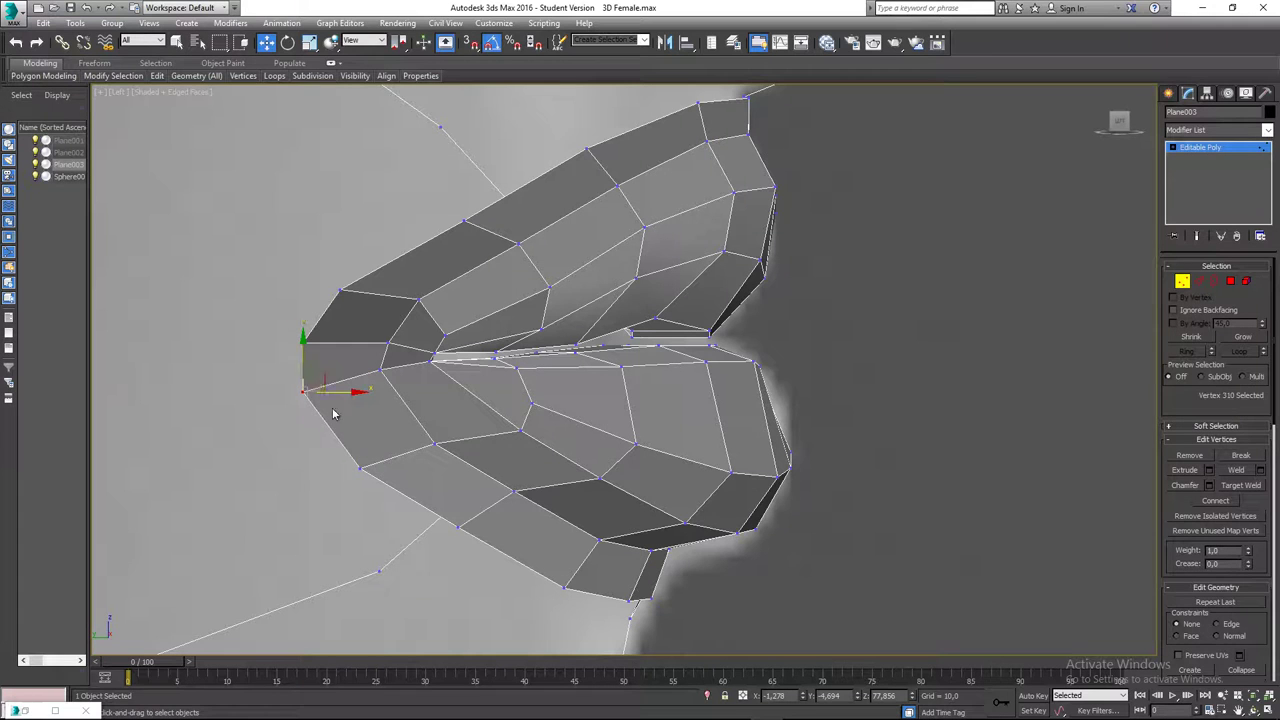
{"action": "left_click_drag", "start_coordinate": [326, 448], "coordinate": [391, 467]}
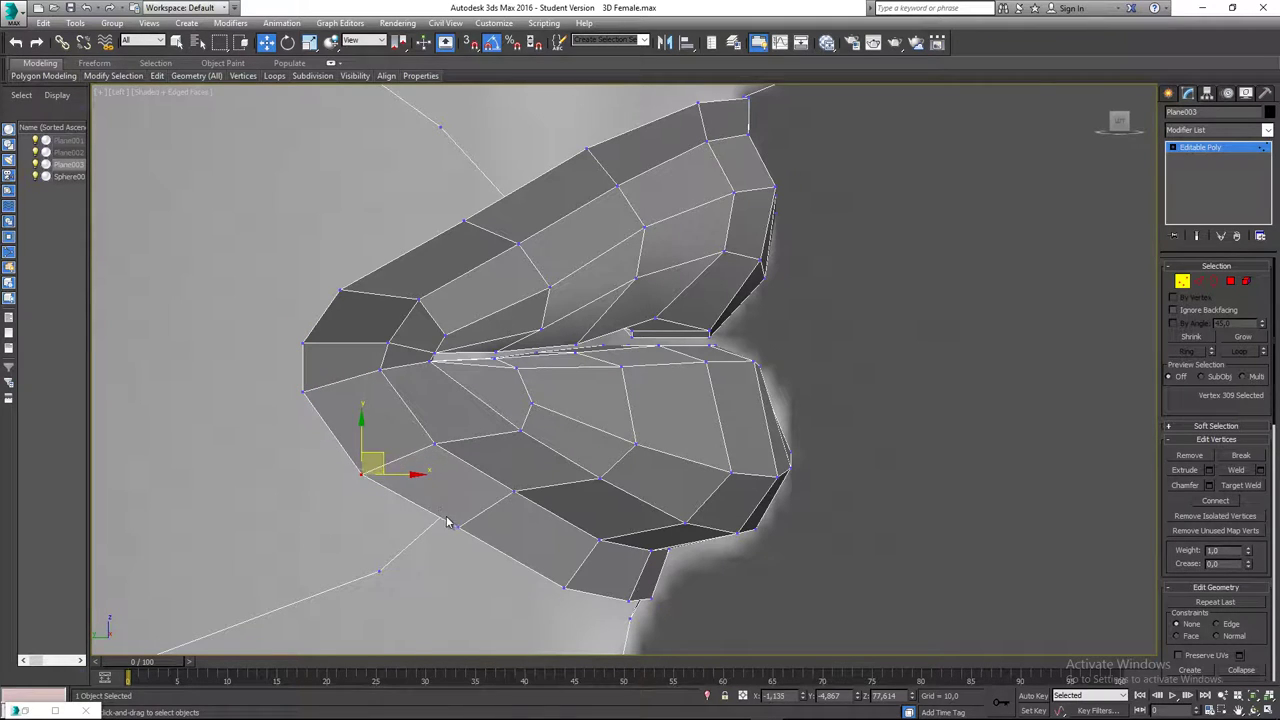
{"action": "left_click", "coordinate": [456, 523]}
{"action": "left_click_drag", "start_coordinate": [468, 515], "coordinate": [470, 529]}
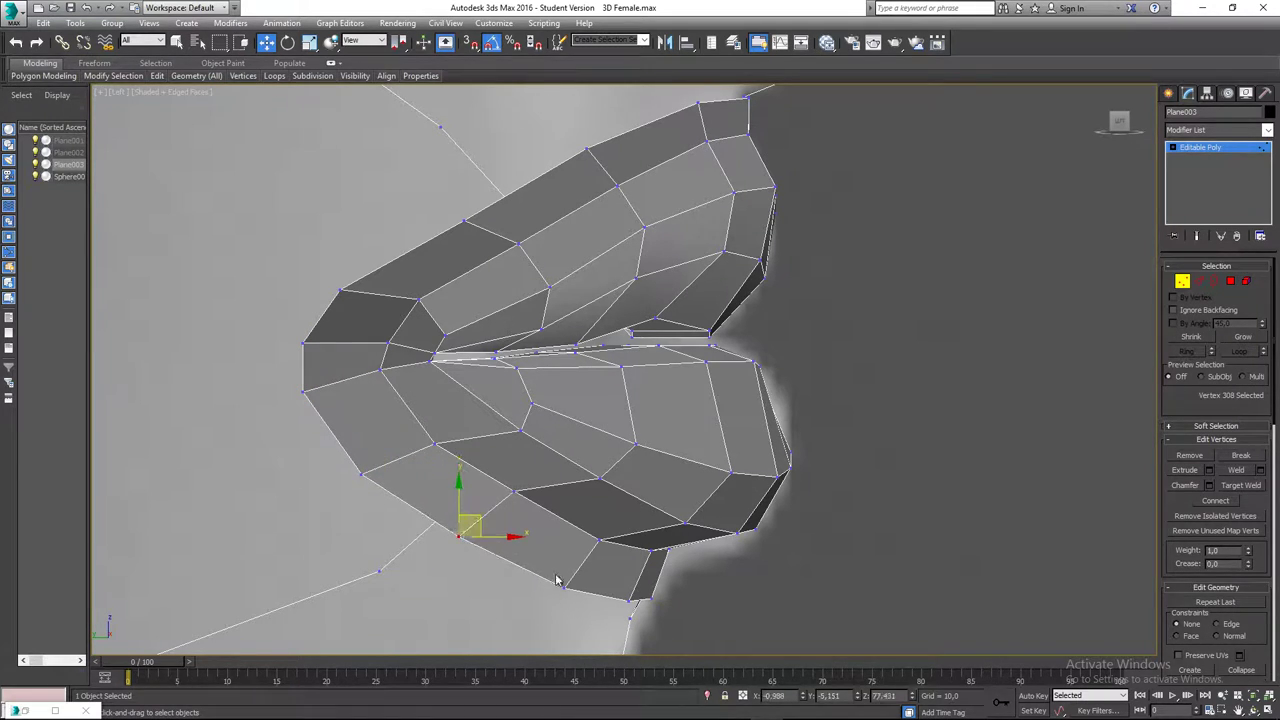
- Move the three frontmost border vertices below the lower lip back toward the face, raising the third by about 0.011 units
{"action": "scroll", "coordinate": [668, 551], "scroll_direction": "up", "scroll_amount": 6}
{"action": "left_click", "coordinate": [658, 520]}
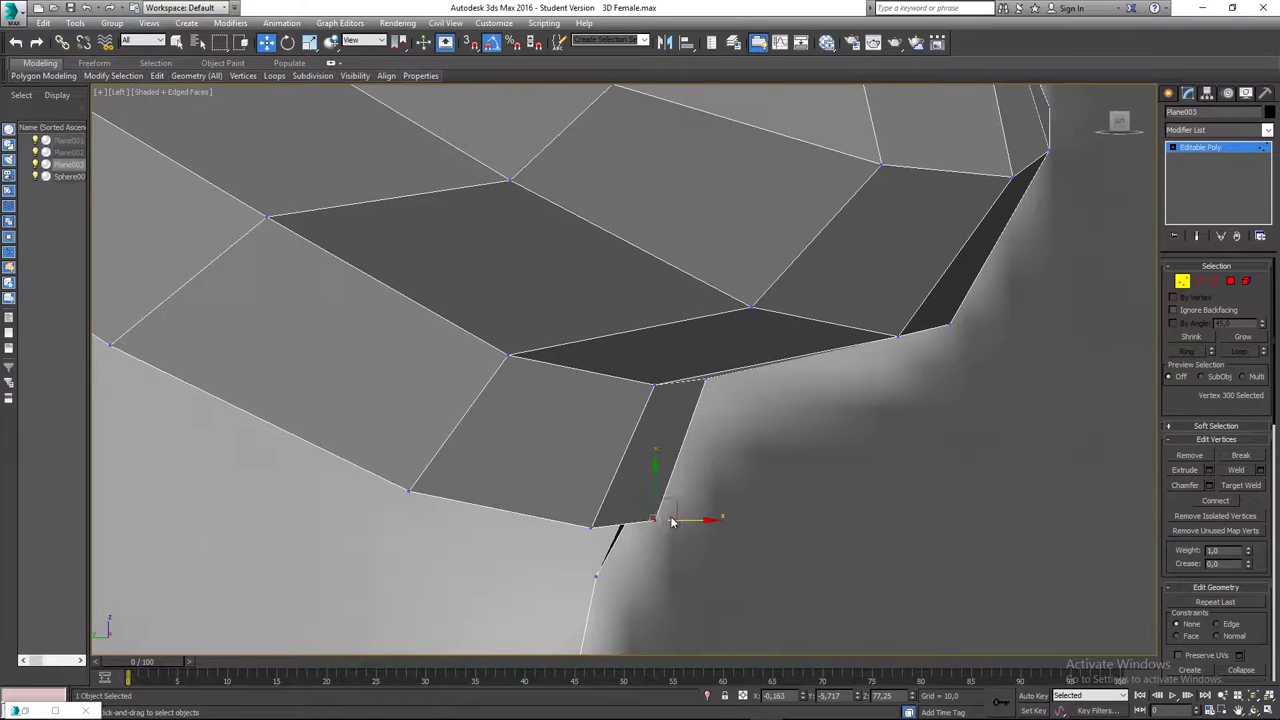
{"action": "left_click_drag", "start_coordinate": [673, 502], "coordinate": [577, 508]}
{"action": "left_click", "coordinate": [589, 528]}
{"action": "left_click", "coordinate": [410, 490]}
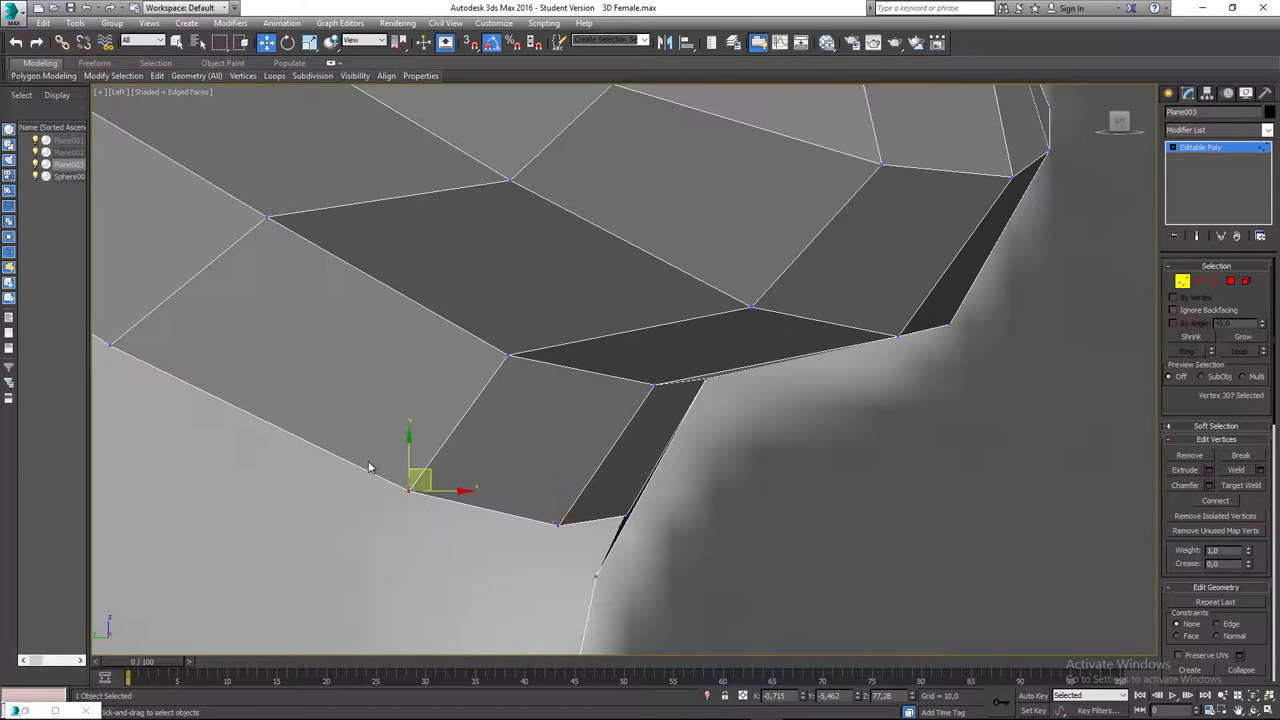
{"action": "left_click_drag", "start_coordinate": [422, 474], "coordinate": [393, 457]}
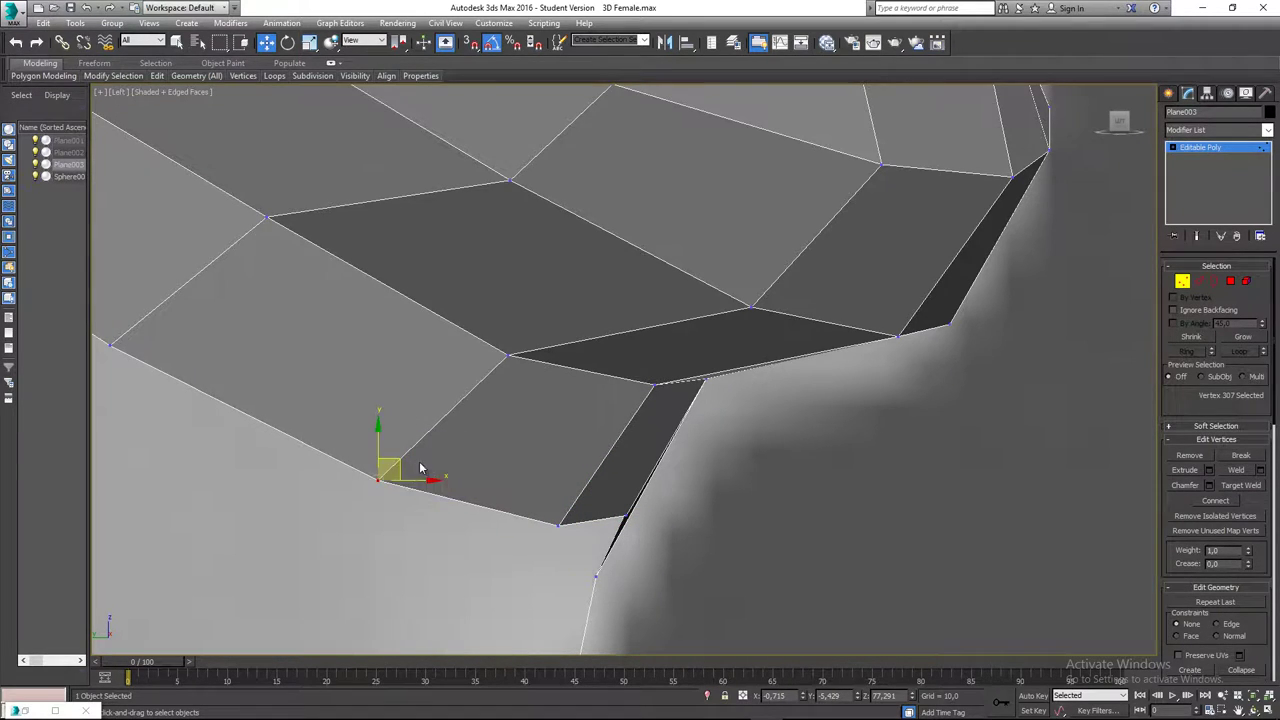
- Shift the second border vertex above the mouth corner slightly back and up in the left view
{"action": "scroll", "coordinate": [405, 470], "scroll_direction": "down", "scroll_amount": 5}
{"action": "middle_click_drag", "start_coordinate": [405, 469], "coordinate": [411, 532]}
{"action": "middle_click_drag", "start_coordinate": [327, 424], "coordinate": [342, 506]}
{"action": "left_click", "coordinate": [417, 301]}
{"action": "left_click_drag", "start_coordinate": [428, 291], "coordinate": [418, 282]}
- In the front view, move the border vertex just above the mouth corner about 0.09 units inward along X
{"action": "scroll", "coordinate": [631, 334], "scroll_direction": "down", "scroll_amount": 2}
{"action": "middle_click_drag", "start_coordinate": [631, 334], "coordinate": [470, 368]}
{"action": "key", "text": "p"}
{"action": "key", "text": "f"}
{"action": "scroll", "coordinate": [472, 367], "scroll_direction": "up", "scroll_amount": 5}
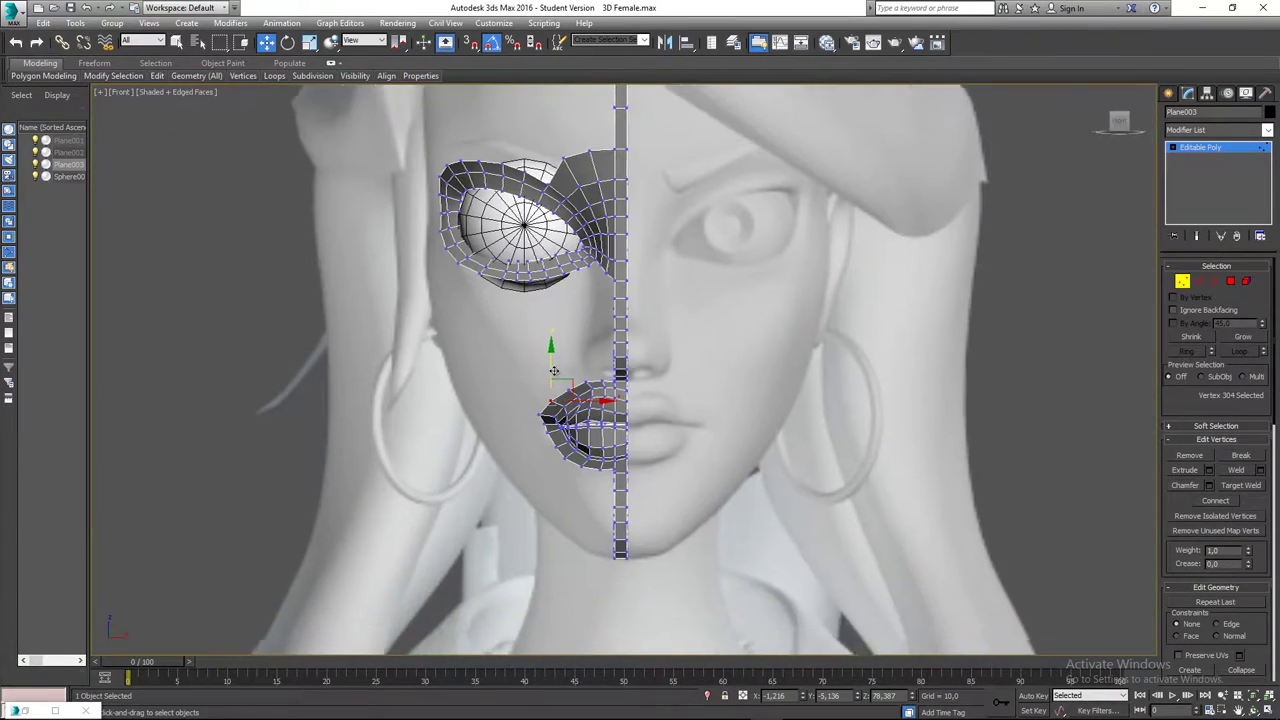
{"action": "left_click", "coordinate": [420, 369]}
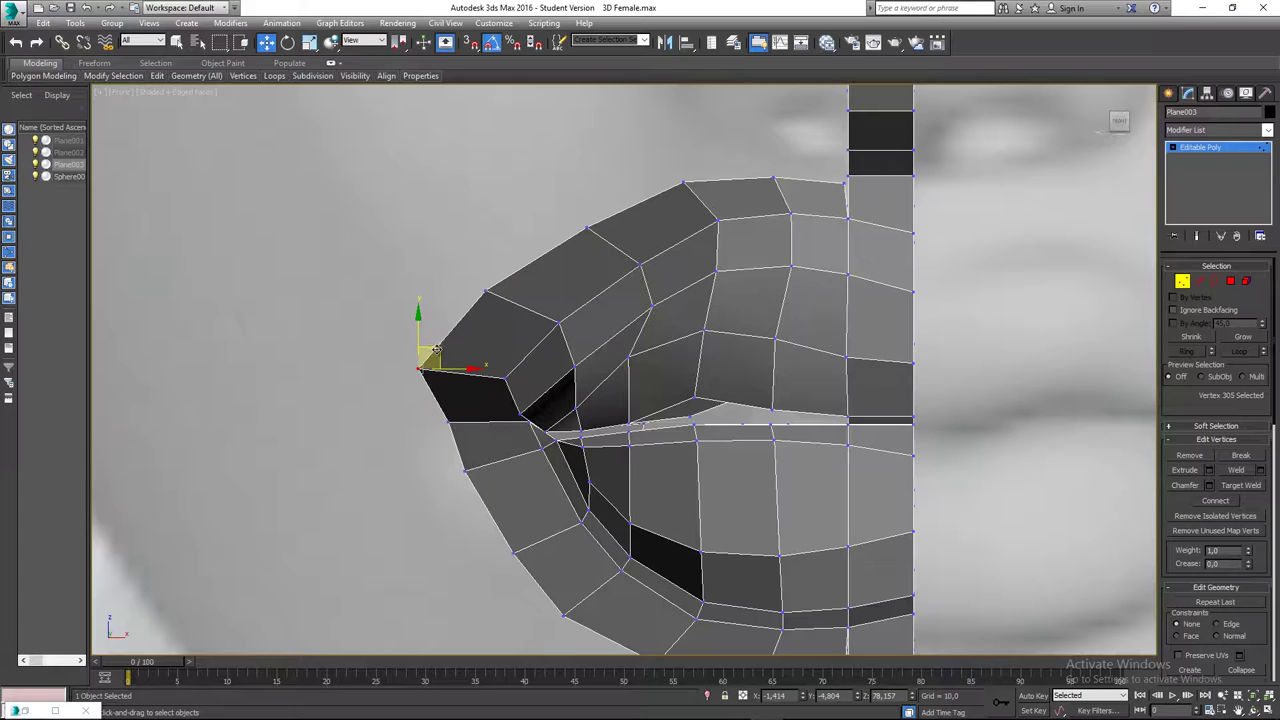
{"action": "key", "text": "l"}
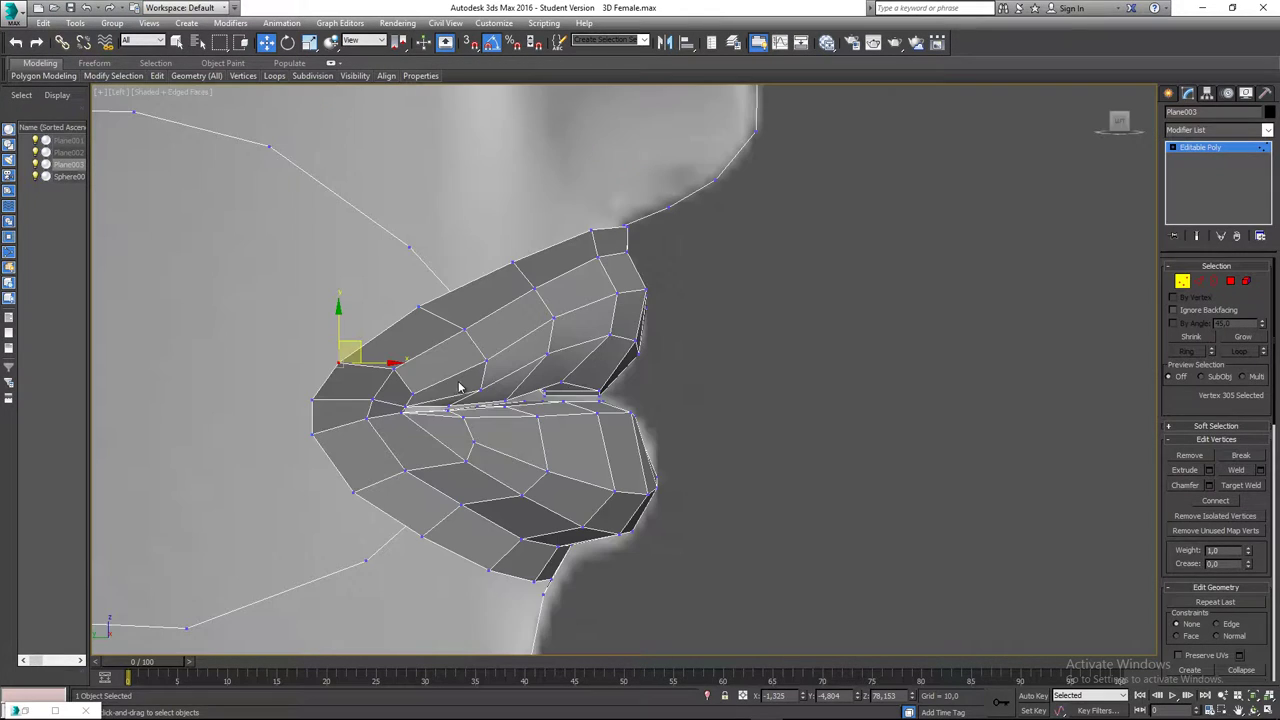
- In the left view, move the two rearmost mouth-corner border vertices and the vertex below them forward and slightly up
{"action": "scroll", "coordinate": [313, 375], "scroll_direction": "up", "scroll_amount": 3}
{"action": "left_click_drag", "start_coordinate": [335, 429], "coordinate": [336, 440]}
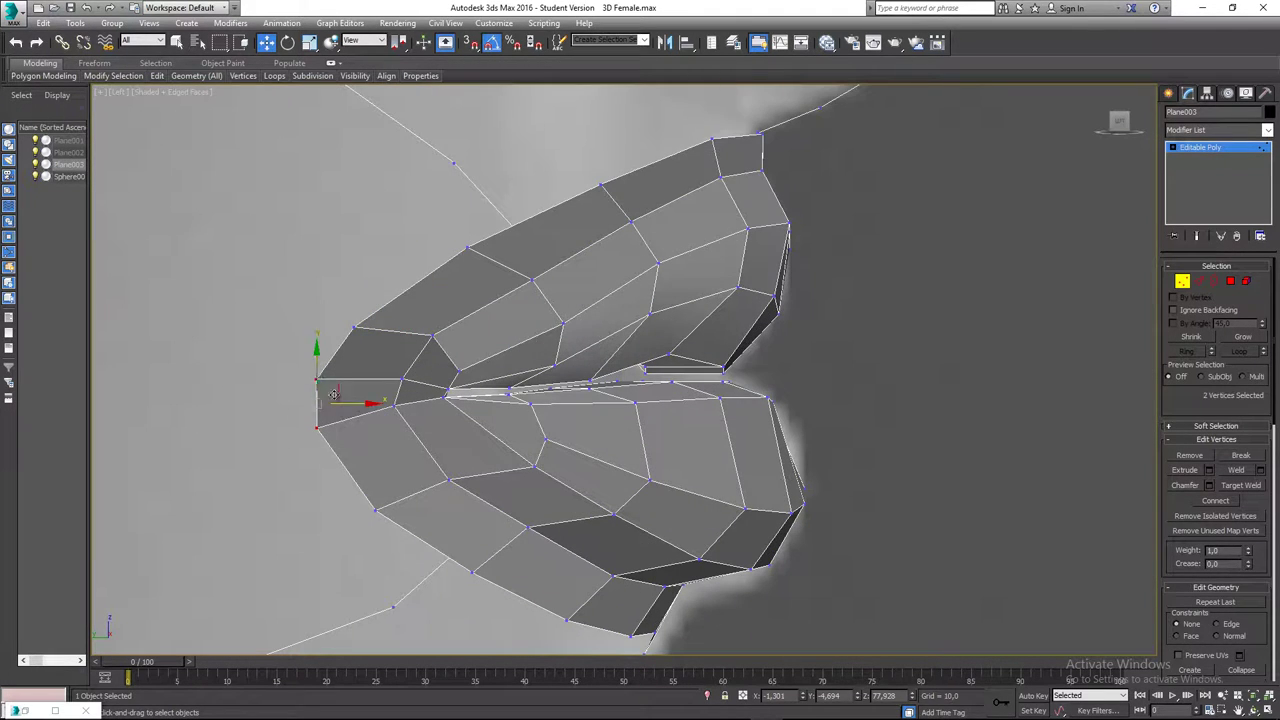
{"action": "left_click_drag", "start_coordinate": [336, 386], "coordinate": [383, 364]}
{"action": "left_click", "coordinate": [358, 430]}
{"action": "scroll", "coordinate": [364, 433], "scroll_direction": "up", "scroll_amount": 2}
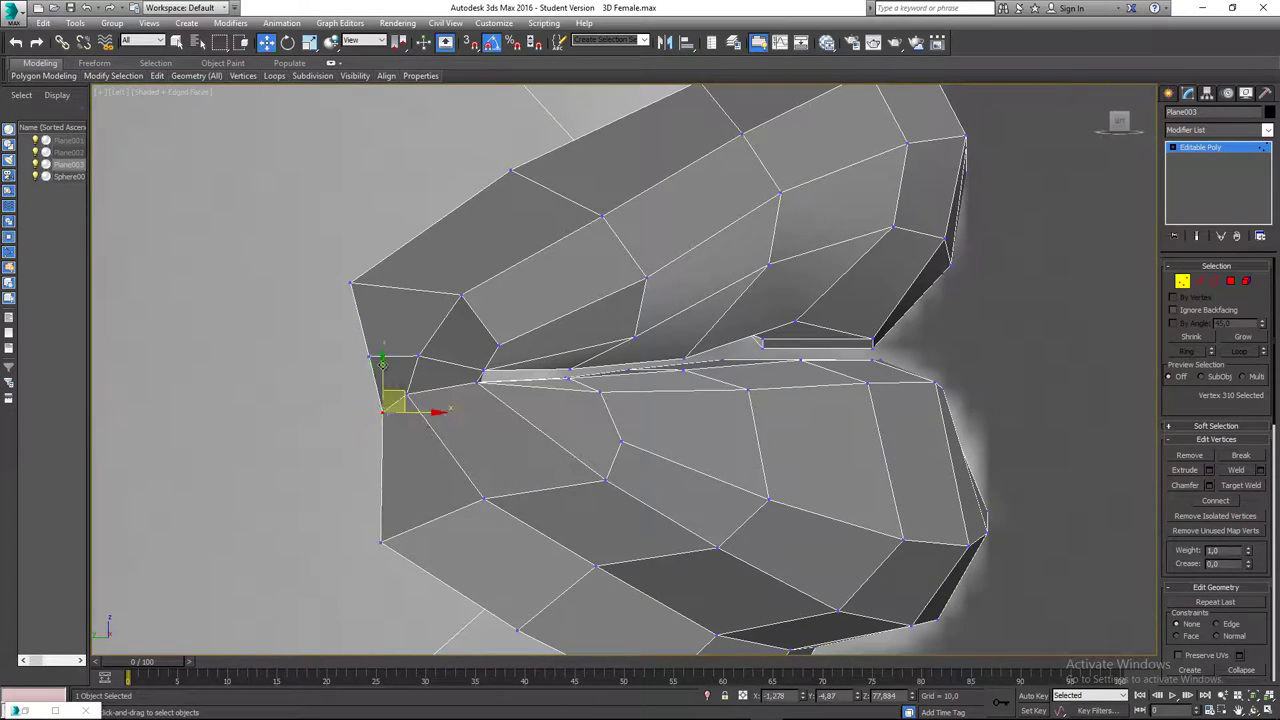
{"action": "left_click", "coordinate": [380, 542]}
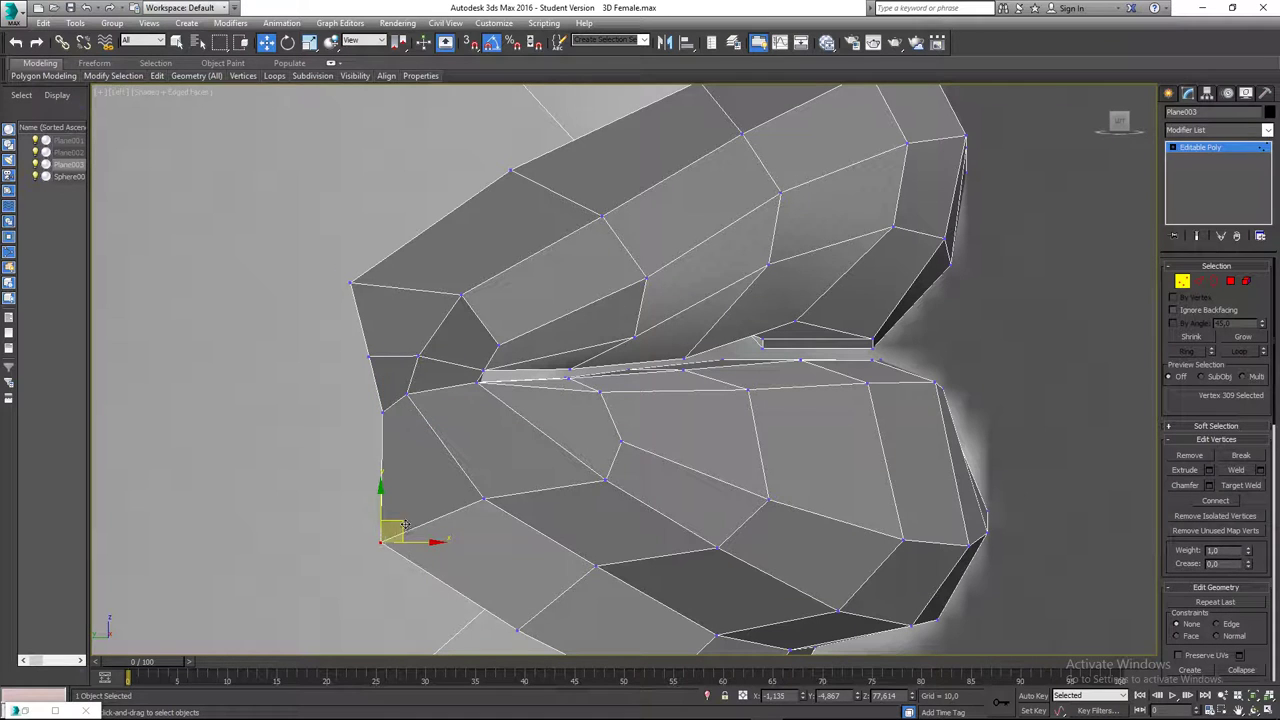
{"action": "left_click_drag", "start_coordinate": [395, 530], "coordinate": [433, 497]}
- Move the border vertex above the mouth corner about 0.09 units forward and nudge the one below the corner forward and down
{"action": "middle_click_drag", "start_coordinate": [369, 348], "coordinate": [353, 375]}
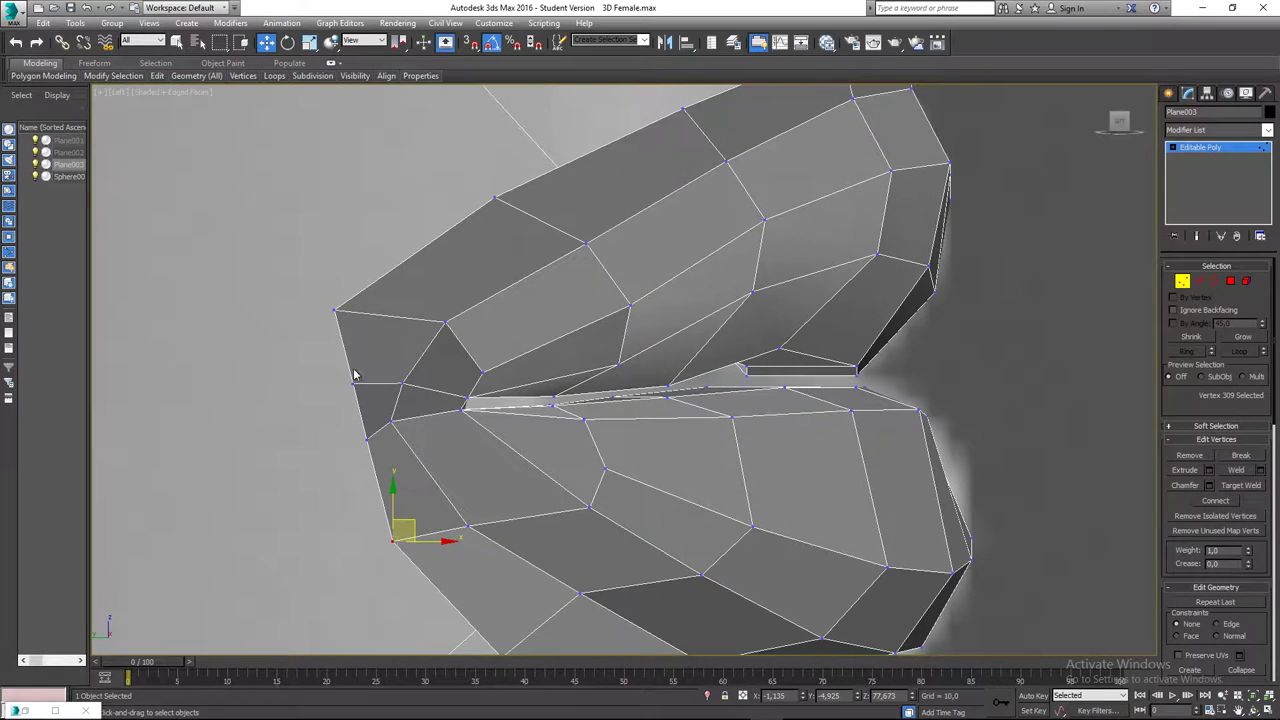
{"action": "left_click", "coordinate": [335, 312]}
{"action": "left_click_drag", "start_coordinate": [347, 292], "coordinate": [395, 288]}
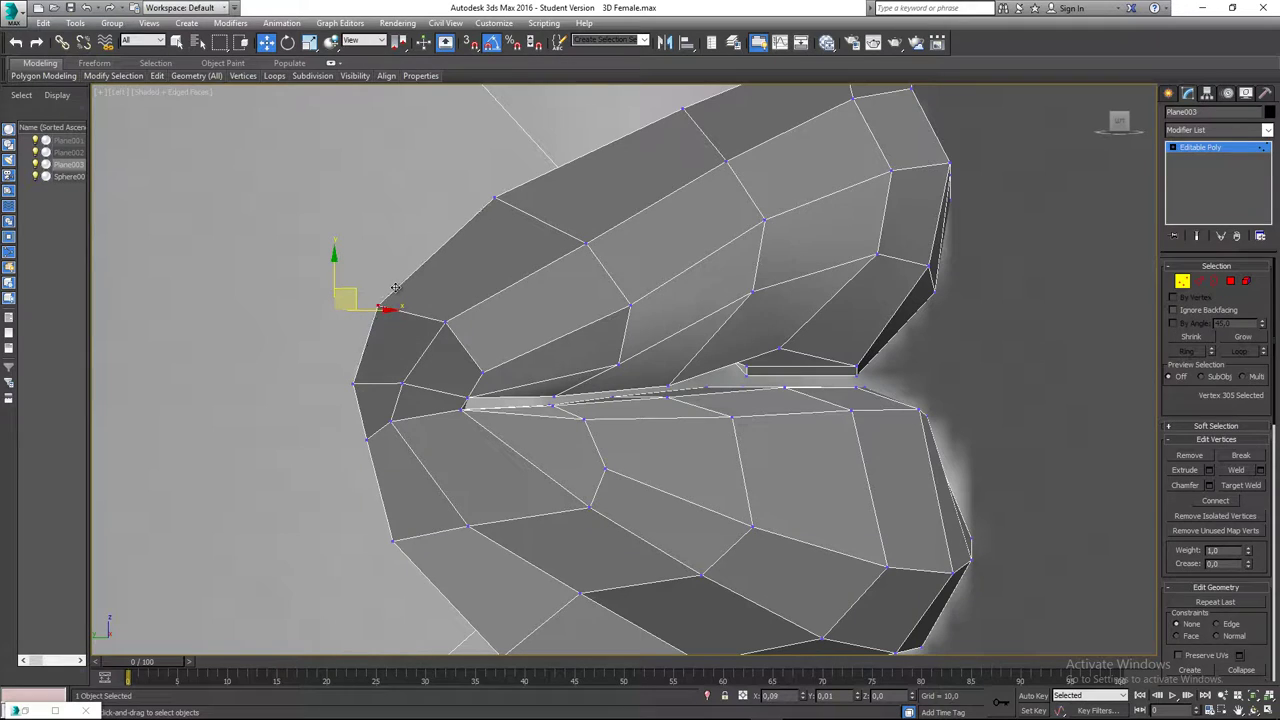
{"action": "middle_click_drag", "start_coordinate": [437, 443], "coordinate": [376, 372], "text": "alt"}
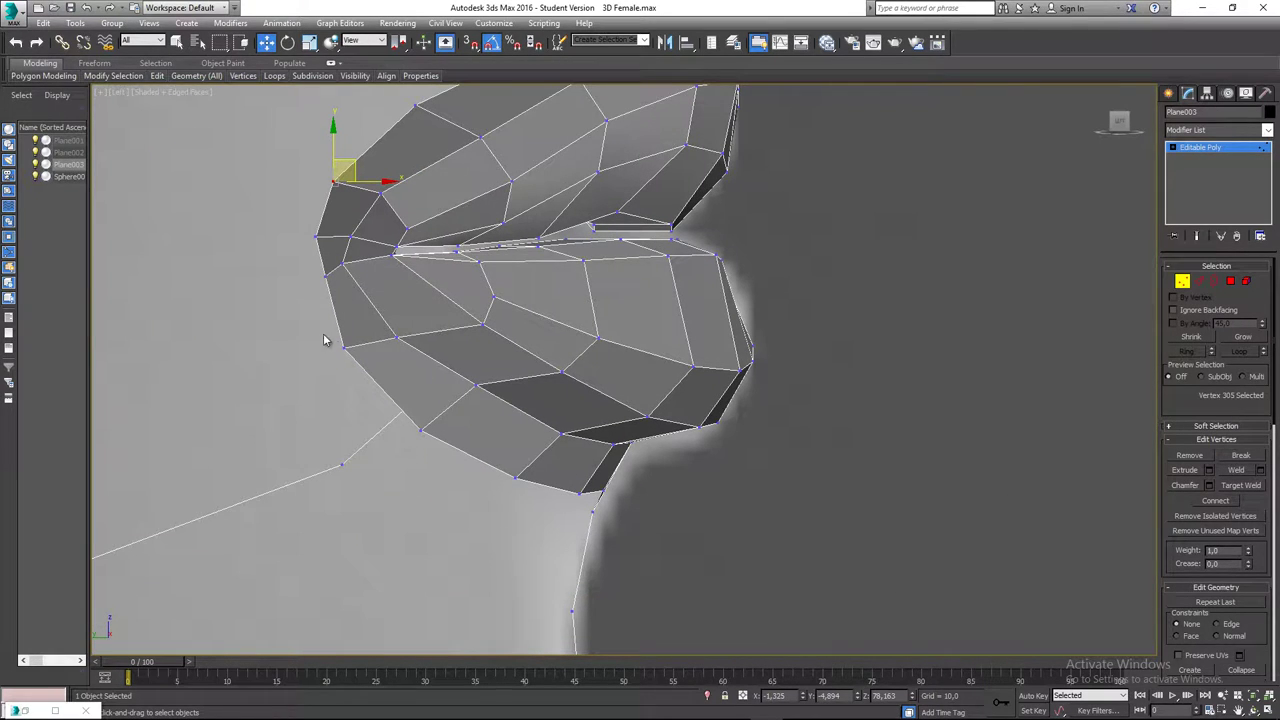
{"action": "left_click_drag", "start_coordinate": [324, 340], "coordinate": [366, 371]}
{"action": "left_click_drag", "start_coordinate": [362, 324], "coordinate": [368, 330]}
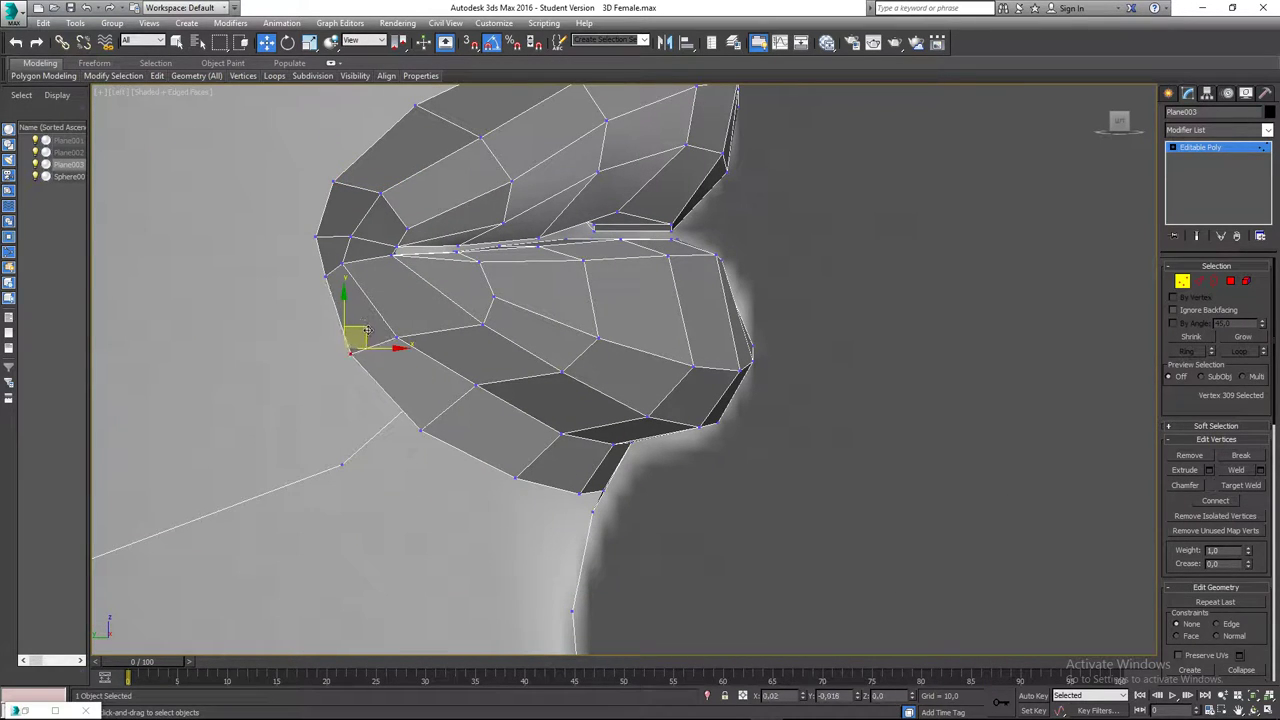
- Nudge the next lower border vertex by about 0.004 units, then move the upper mouth-corner vertex forward and raise the lower one slightly
{"action": "left_click", "coordinate": [421, 429]}
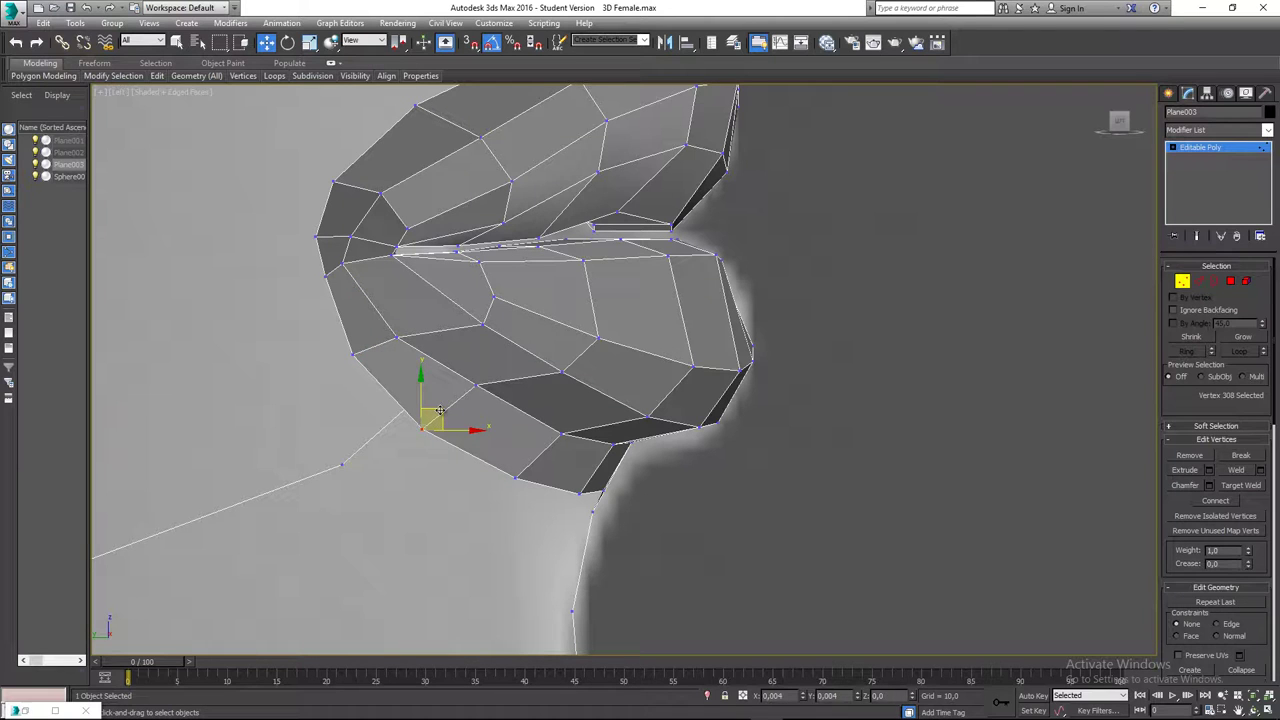
{"action": "left_click", "coordinate": [405, 466]}
{"action": "scroll", "coordinate": [369, 385], "scroll_direction": "up", "scroll_amount": 4}
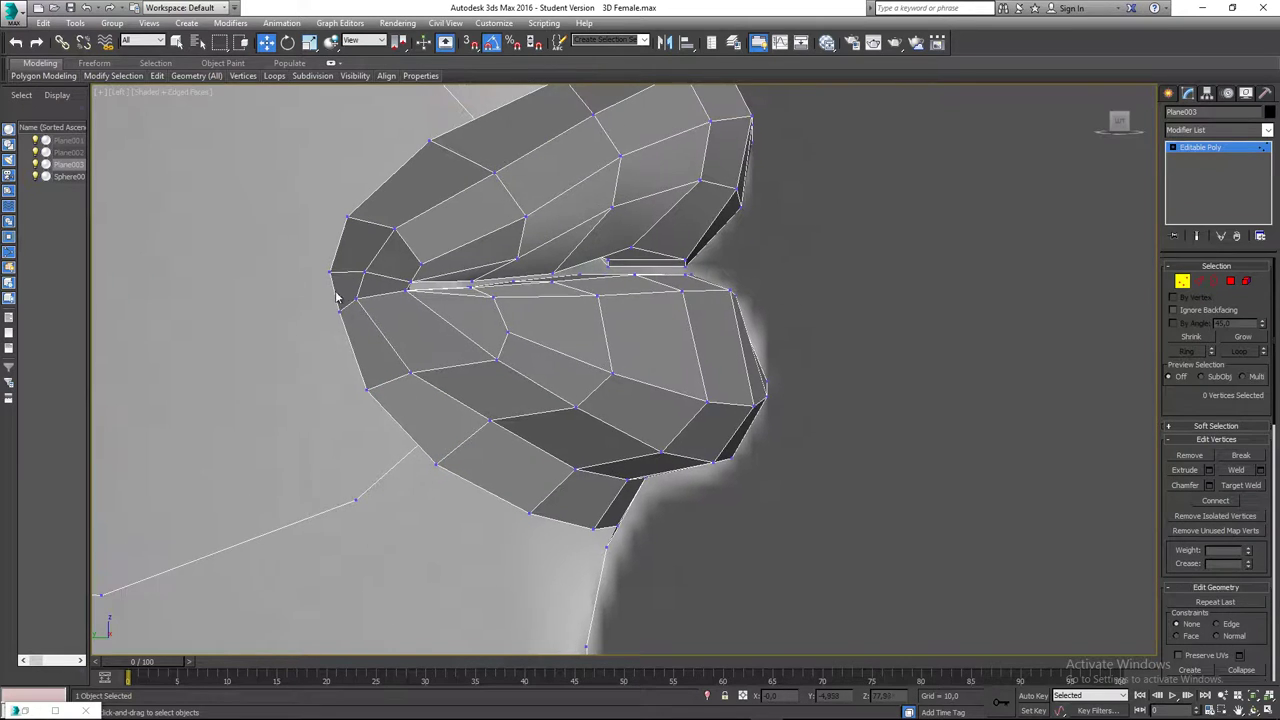
{"action": "left_click", "coordinate": [336, 268]}
{"action": "left_click_drag", "start_coordinate": [344, 249], "coordinate": [358, 263]}
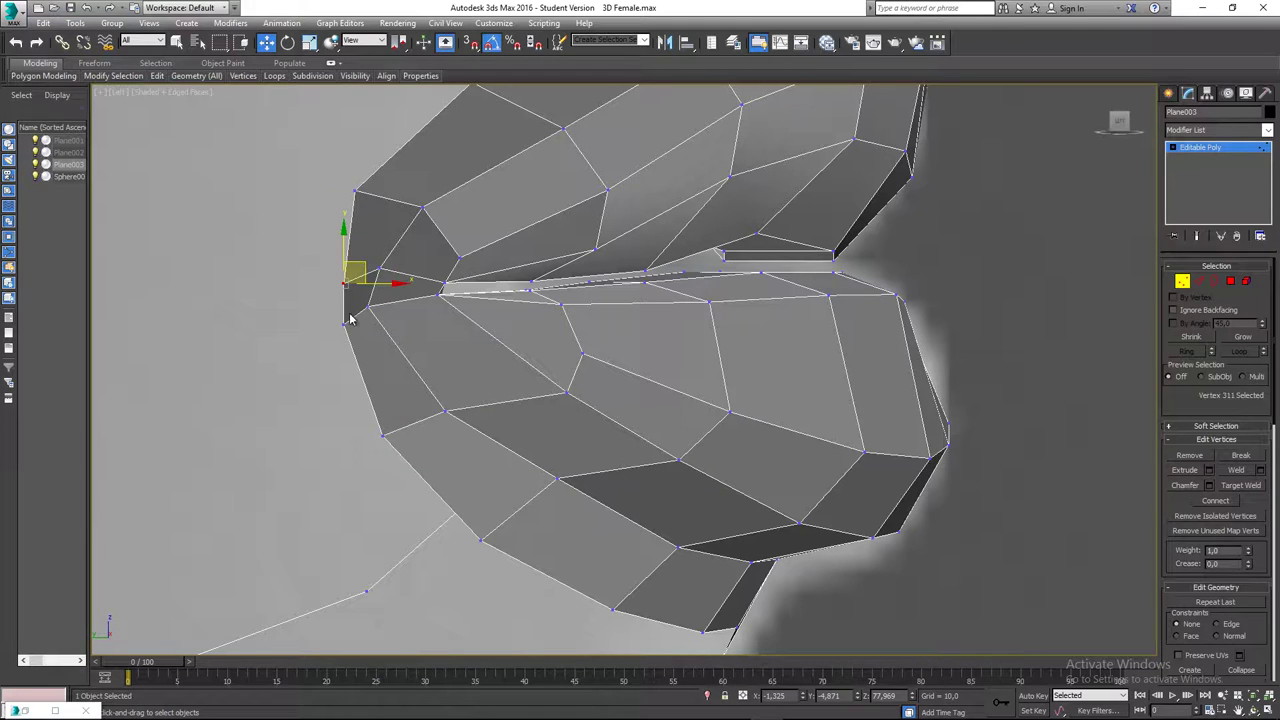
{"action": "left_click", "coordinate": [346, 327]}
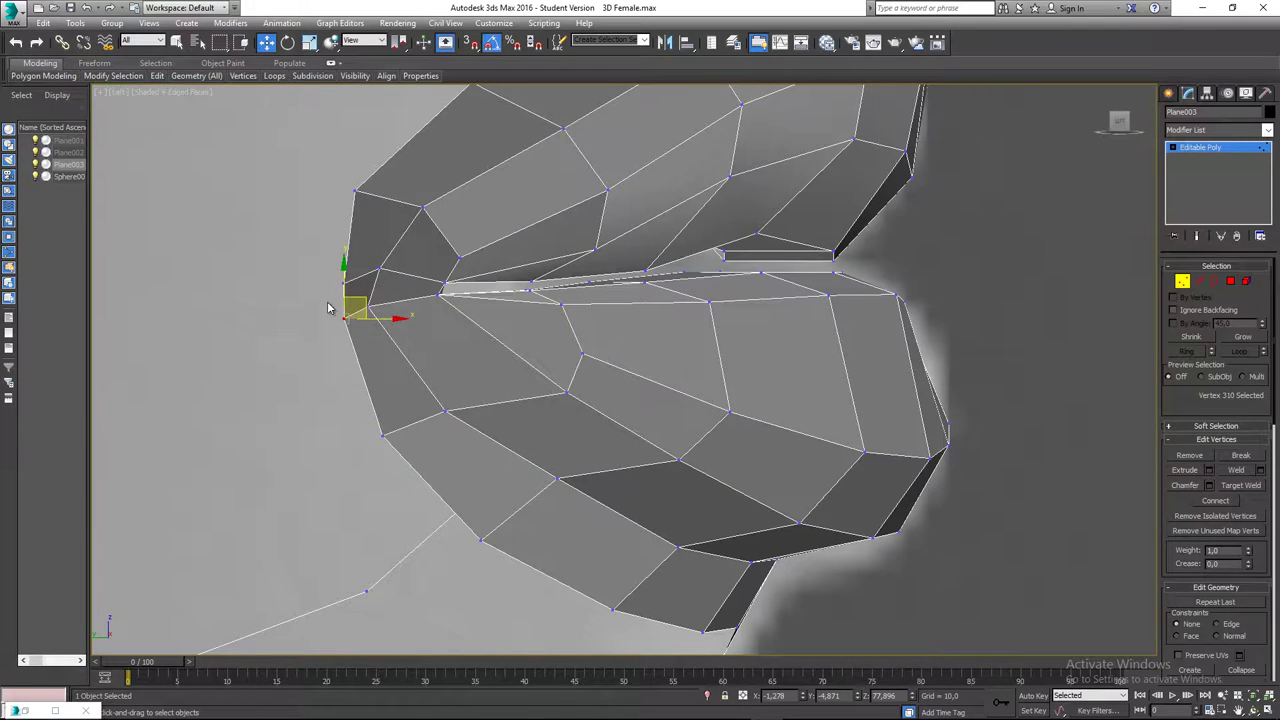
{"action": "left_click", "coordinate": [309, 321]}
- Nudge the border vertex just above the mouth corner slightly back and up to smooth the outline
{"action": "scroll", "coordinate": [309, 363], "scroll_direction": "down", "scroll_amount": 5}
{"action": "scroll", "coordinate": [306, 377], "scroll_direction": "down", "scroll_amount": 6}
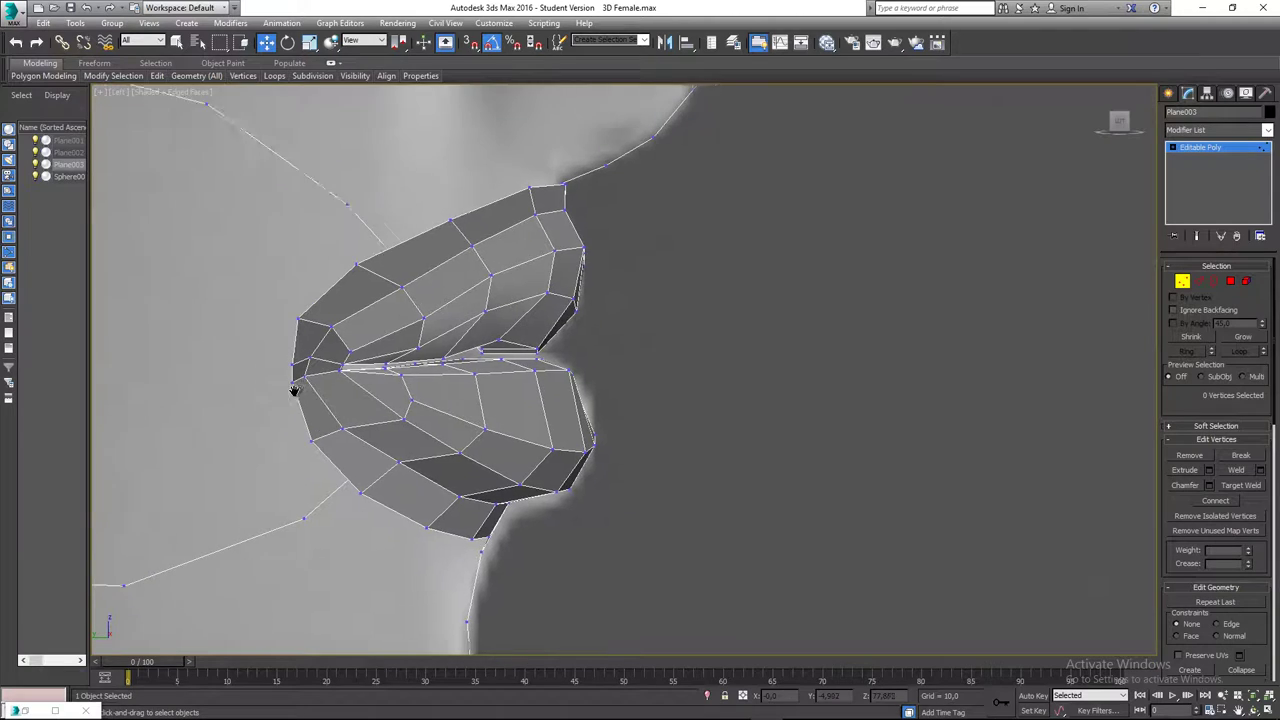
{"action": "scroll", "coordinate": [424, 367], "scroll_direction": "up", "scroll_amount": 8}
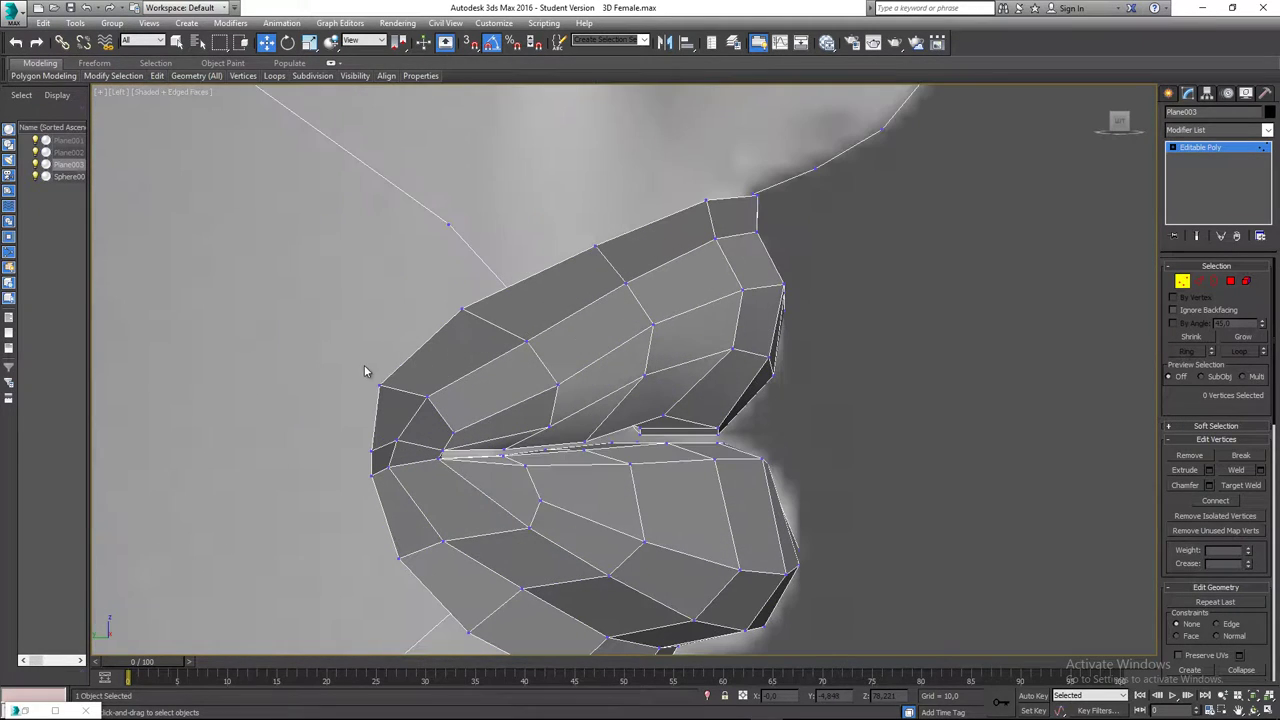
{"action": "left_click_drag", "start_coordinate": [397, 393], "coordinate": [397, 358]}
{"action": "left_click", "coordinate": [395, 329]}
- In the perspective view, target weld the innermost border vertex above the upper lip to the adjacent centre strip vertex
{"action": "middle_click_drag", "start_coordinate": [393, 329], "coordinate": [585, 391]}
{"action": "key", "text": "p"}
{"action": "scroll", "coordinate": [386, 339], "scroll_direction": "down", "scroll_amount": 6}
{"action": "middle_click_drag", "start_coordinate": [585, 391], "coordinate": [462, 366], "text": "alt"}
{"action": "scroll", "coordinate": [531, 360], "scroll_direction": "up", "scroll_amount": 4}
{"action": "scroll", "coordinate": [342, 287], "scroll_direction": "up", "scroll_amount": 4}
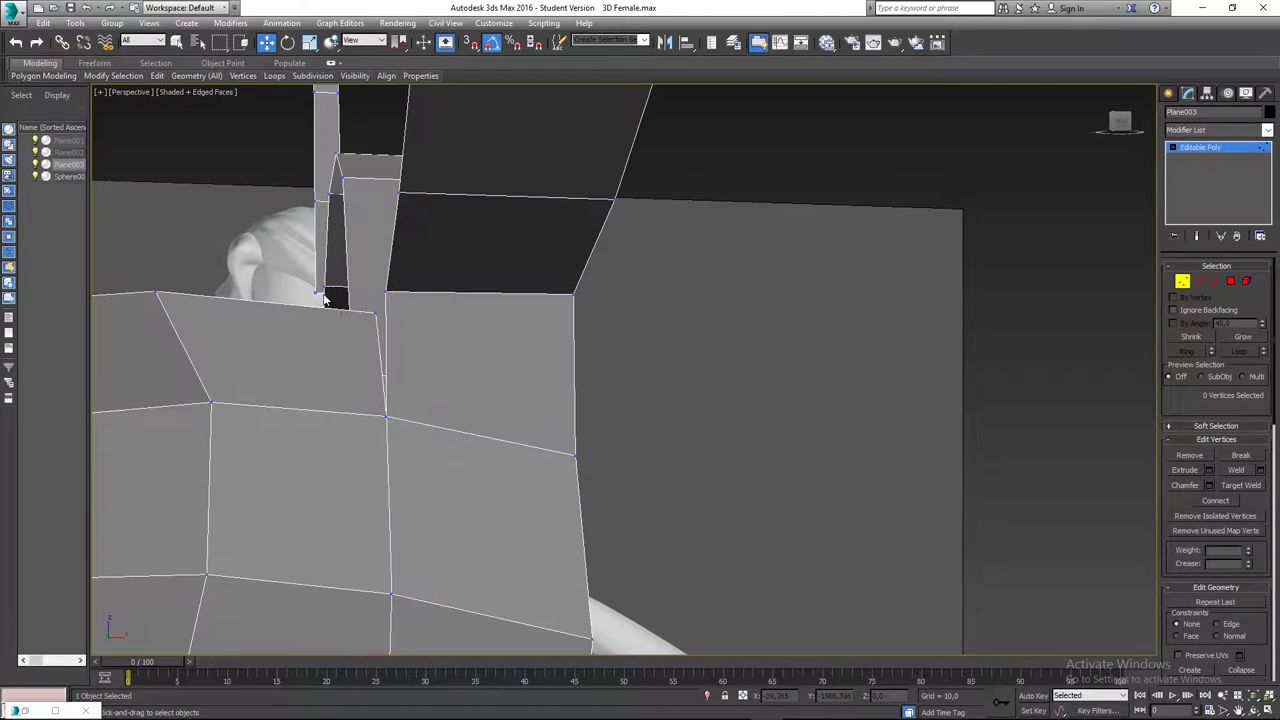
{"action": "right_click", "coordinate": [365, 322]}
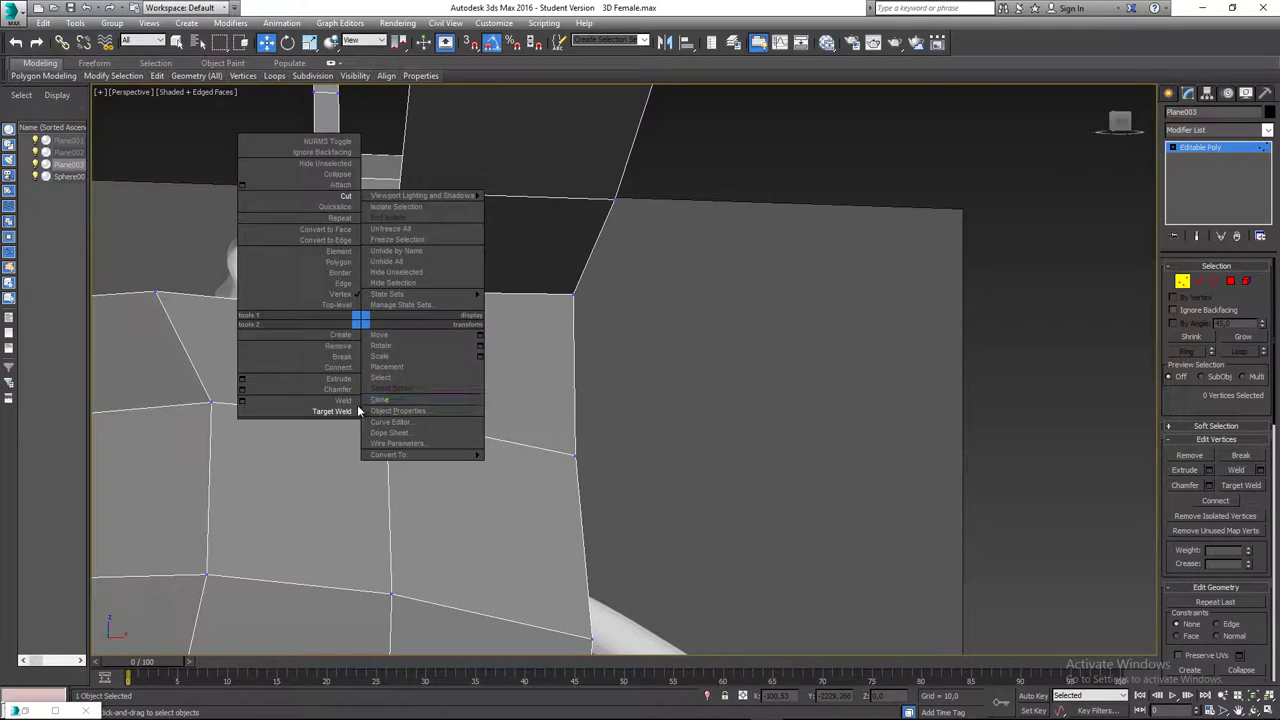
{"action": "left_click", "coordinate": [320, 414]}
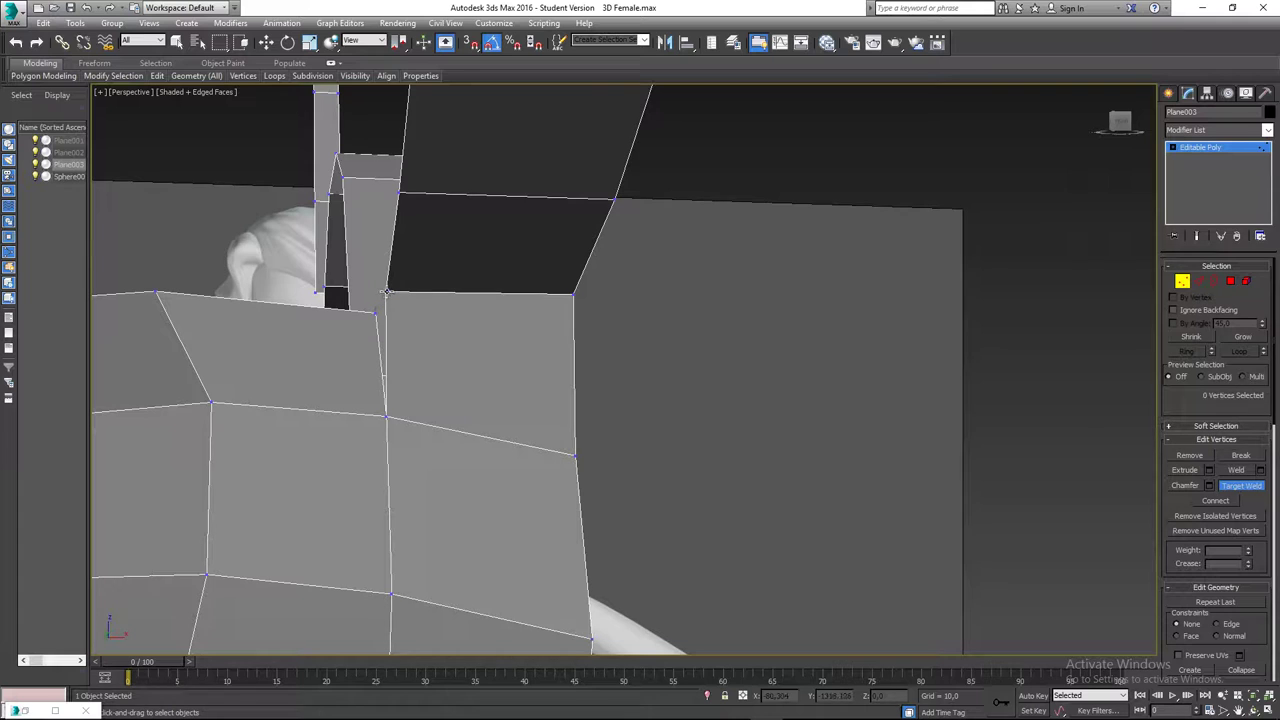
{"action": "left_click", "coordinate": [386, 291]}
- Target weld the innermost border vertex below the lower lip to the adjacent centre strip vertex
{"action": "middle_click_drag", "start_coordinate": [343, 348], "coordinate": [471, 371]}
{"action": "scroll", "coordinate": [509, 404], "scroll_direction": "down", "scroll_amount": 4}
{"action": "middle_click_drag", "start_coordinate": [606, 449], "coordinate": [474, 412]}
{"action": "scroll", "coordinate": [474, 412], "scroll_direction": "up", "scroll_amount": 3}
{"action": "key", "text": "w"}
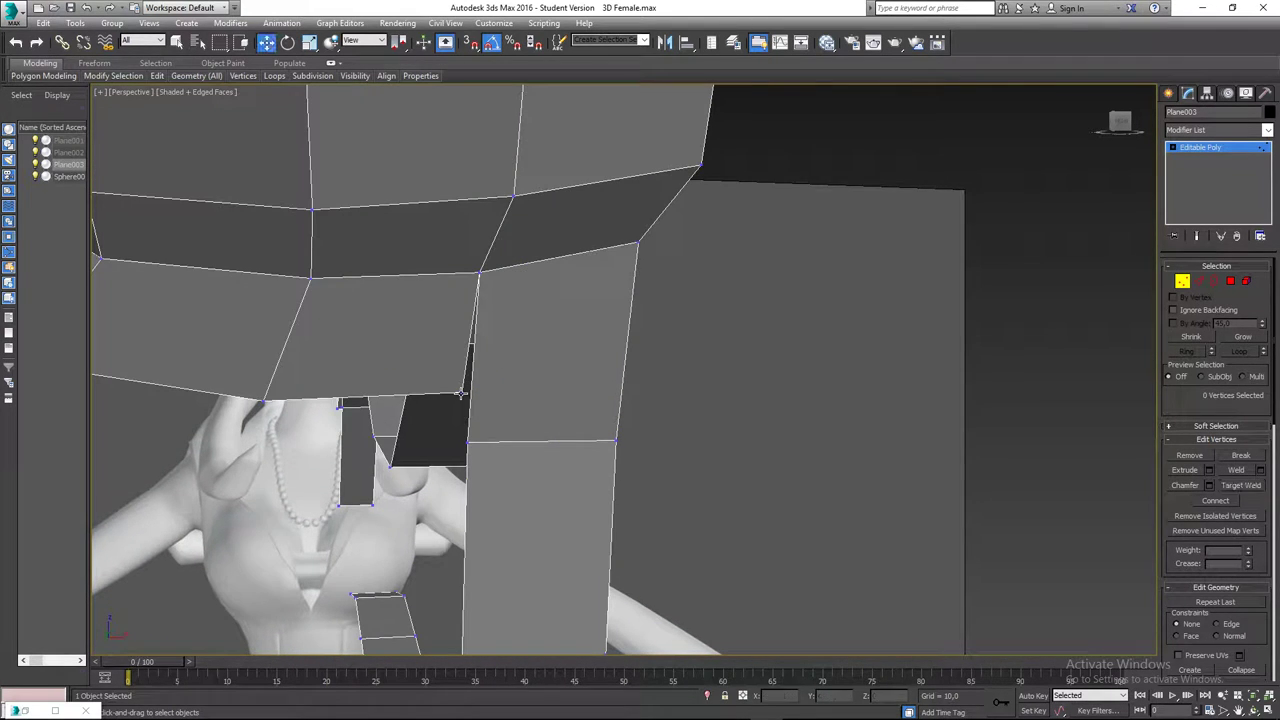
{"action": "right_click", "coordinate": [460, 393]}
{"action": "left_click", "coordinate": [420, 480]}
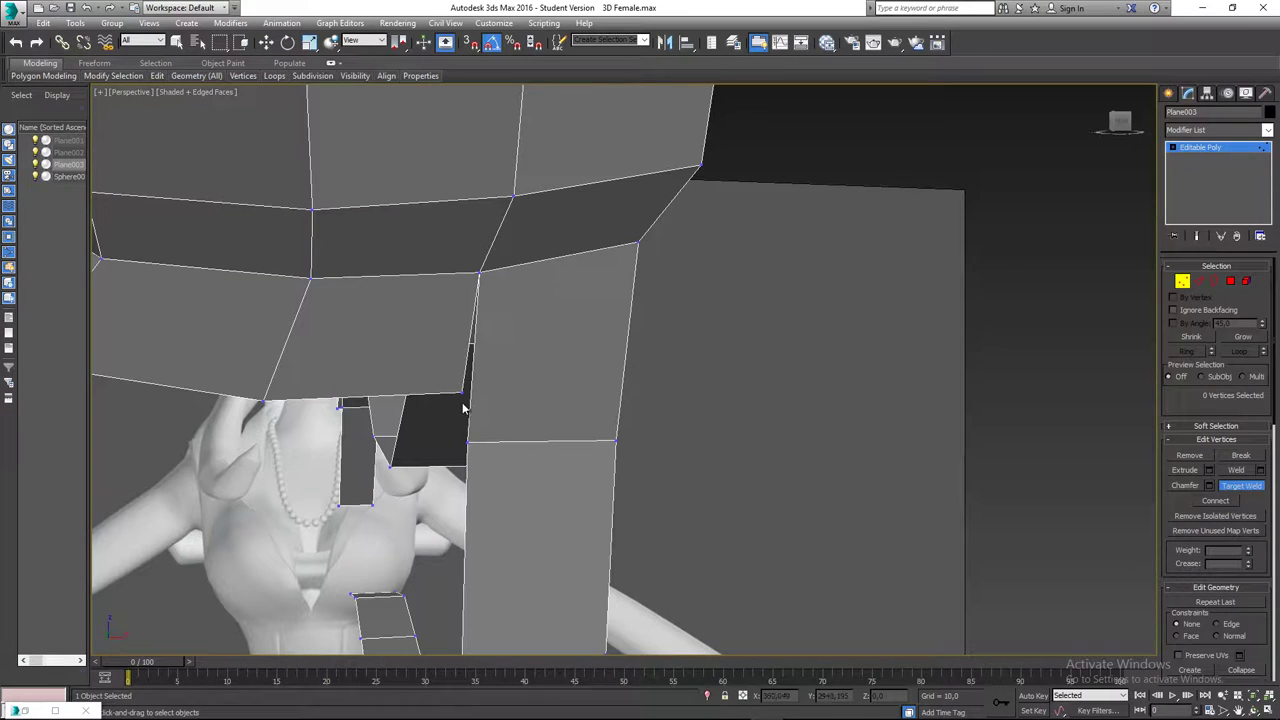
{"action": "left_click", "coordinate": [467, 441]}
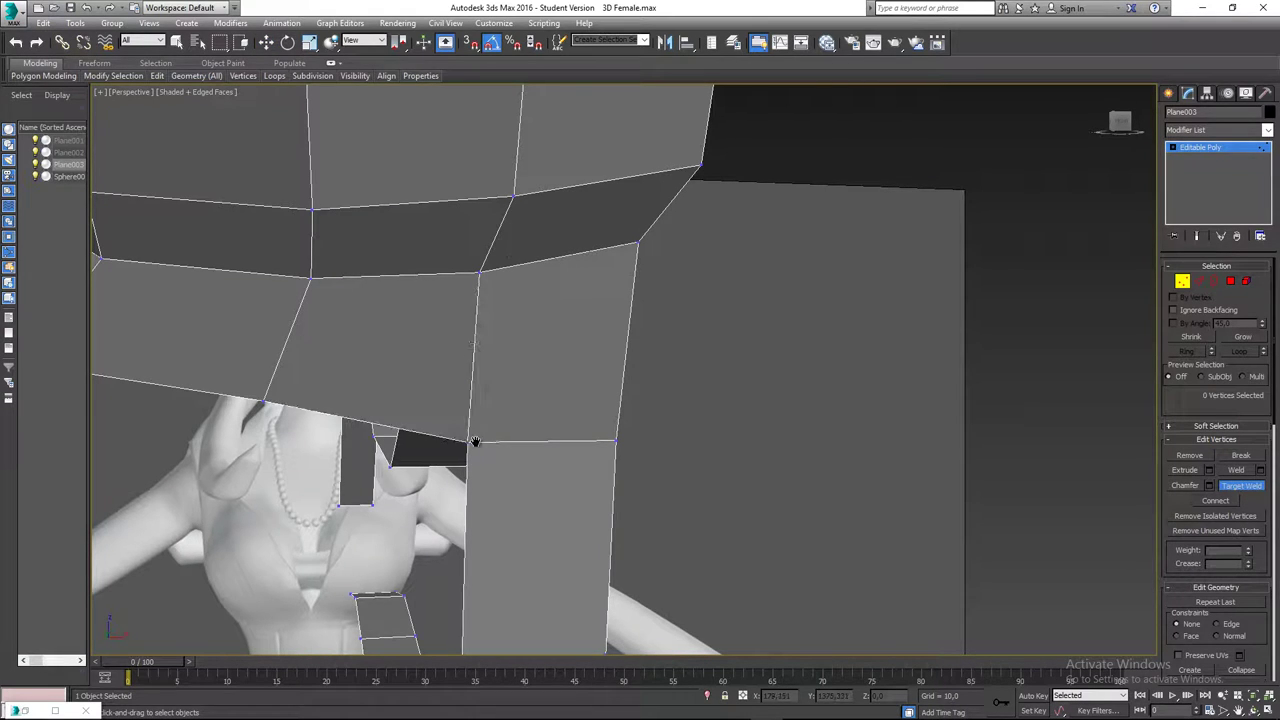
{"action": "middle_click_drag", "start_coordinate": [475, 443], "coordinate": [577, 434], "text": "alt"}
- In the front view, move the border vertex beside the lower weld about 0.035 units outward and 0.05 units down
{"action": "key", "text": "f"}
{"action": "middle_click_drag", "start_coordinate": [734, 590], "coordinate": [608, 350]}
{"action": "scroll", "coordinate": [605, 455], "scroll_direction": "up", "scroll_amount": 3}
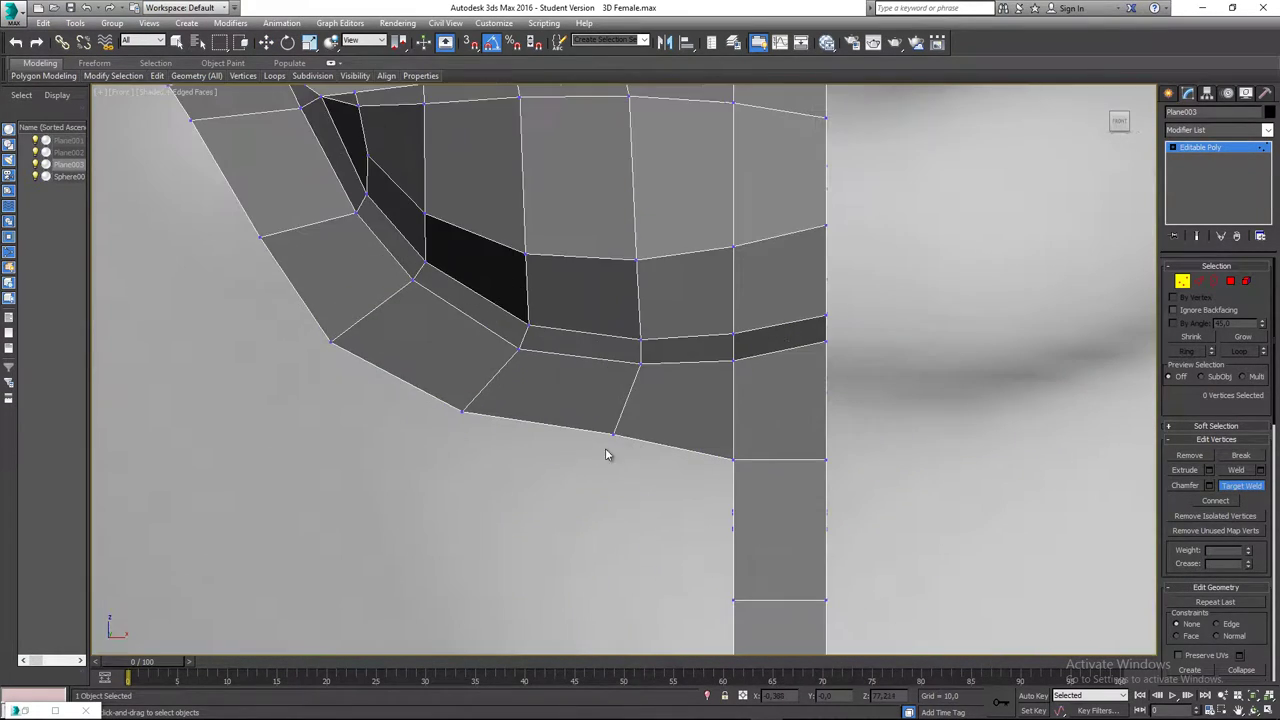
{"action": "key", "text": "w"}
{"action": "left_click", "coordinate": [613, 434]}
{"action": "left_click_drag", "start_coordinate": [630, 417], "coordinate": [614, 440]}
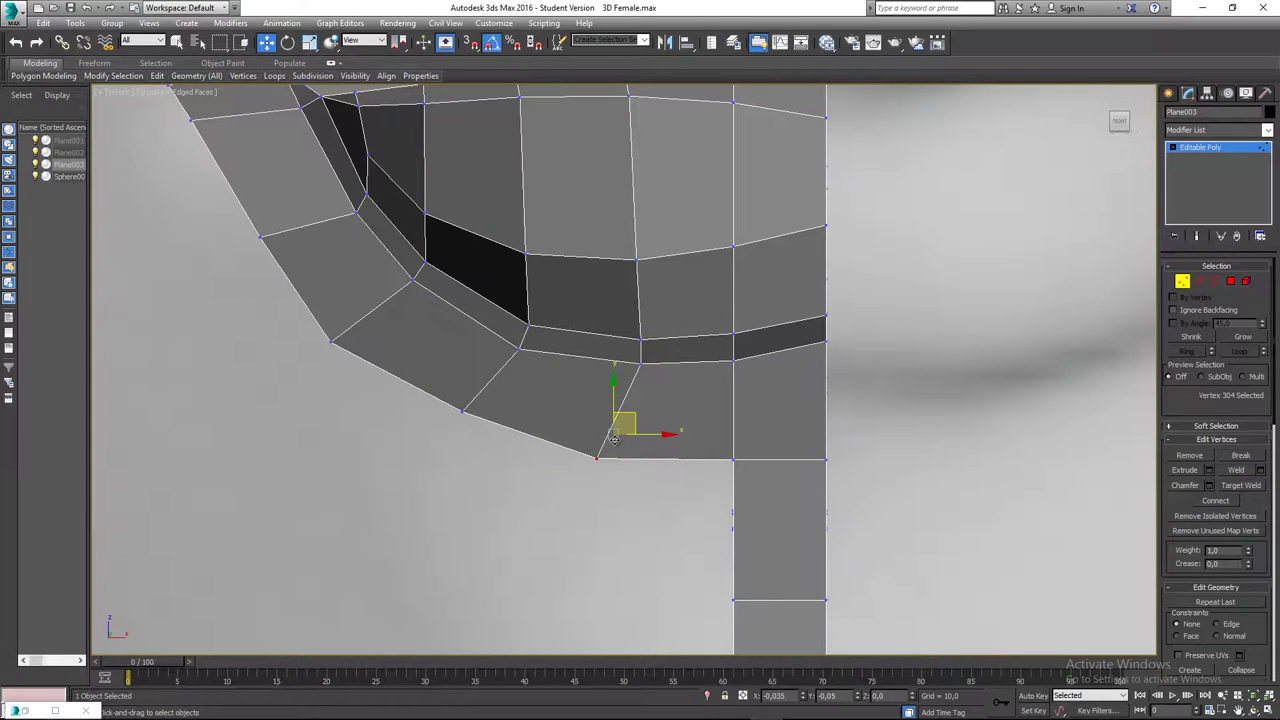
- Raise the two centre strip vertices at the lower lip border, the one on the symmetry line by about 0.035 units
{"action": "left_click", "coordinate": [615, 485]}
{"action": "left_click_drag", "start_coordinate": [768, 458], "coordinate": [777, 448]}
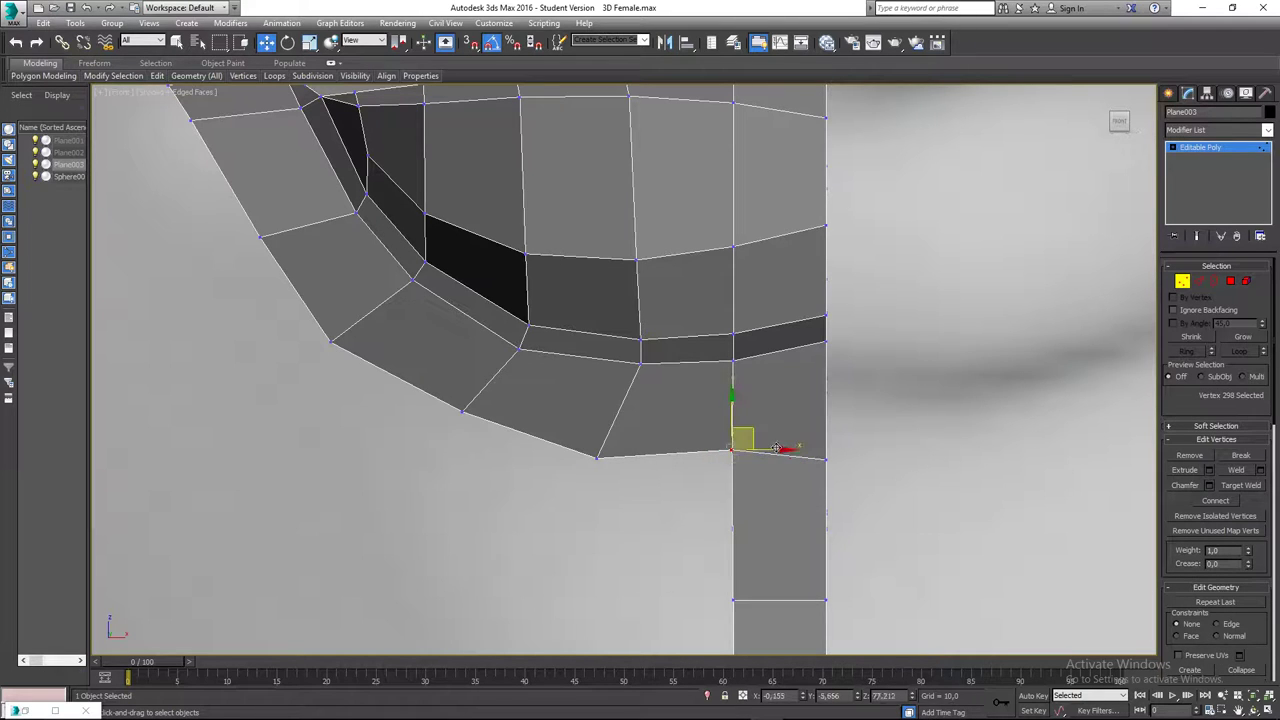
{"action": "left_click", "coordinate": [830, 455]}
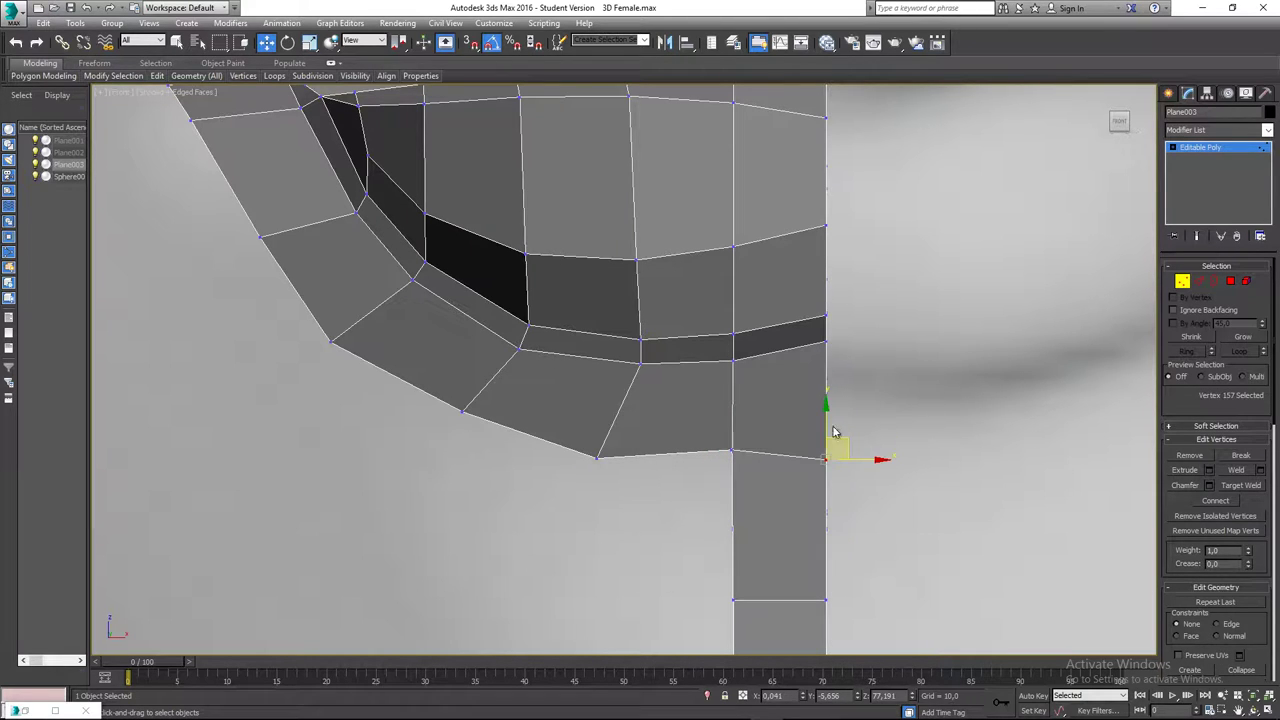
{"action": "left_click_drag", "start_coordinate": [835, 432], "coordinate": [835, 415]}
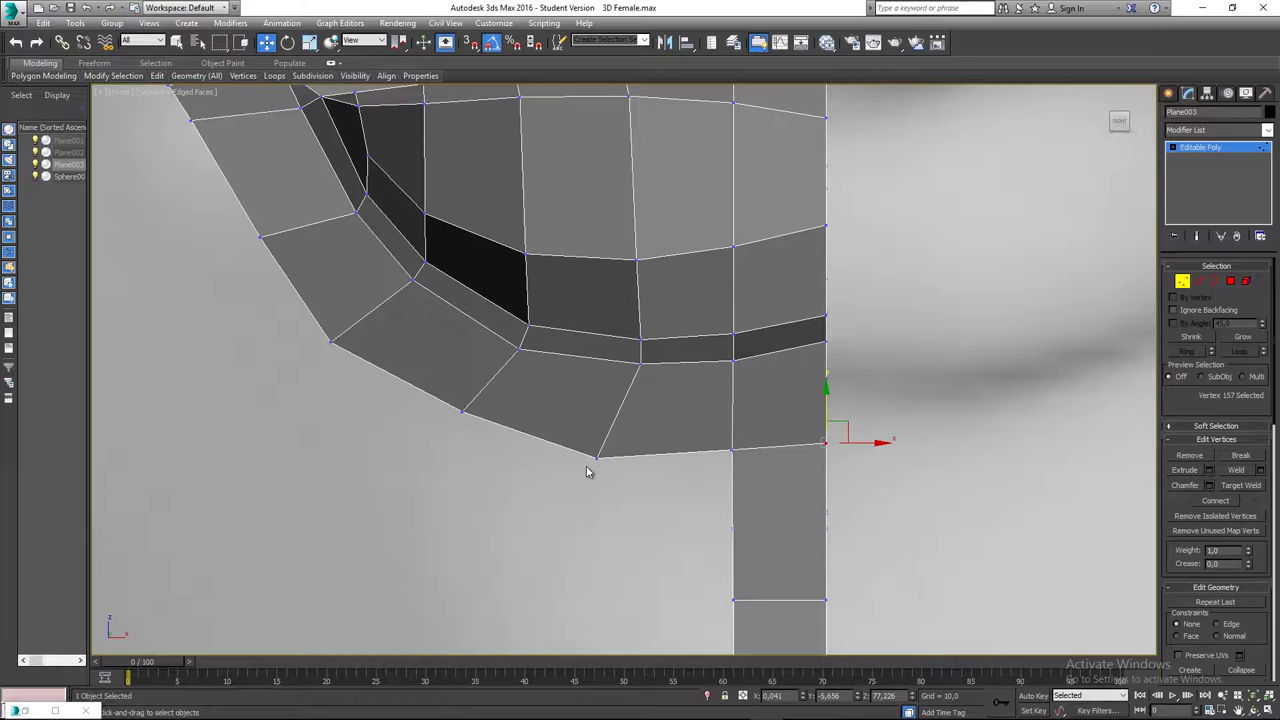
- Shift the next lower-lip border vertex about 0.03 units outward and pull the three border vertices at and below the mouth corner inward
{"action": "left_click_drag", "start_coordinate": [498, 396], "coordinate": [462, 402]}
{"action": "scroll", "coordinate": [448, 380], "scroll_direction": "down", "scroll_amount": 2}
{"action": "middle_click_drag", "start_coordinate": [442, 356], "coordinate": [323, 388]}
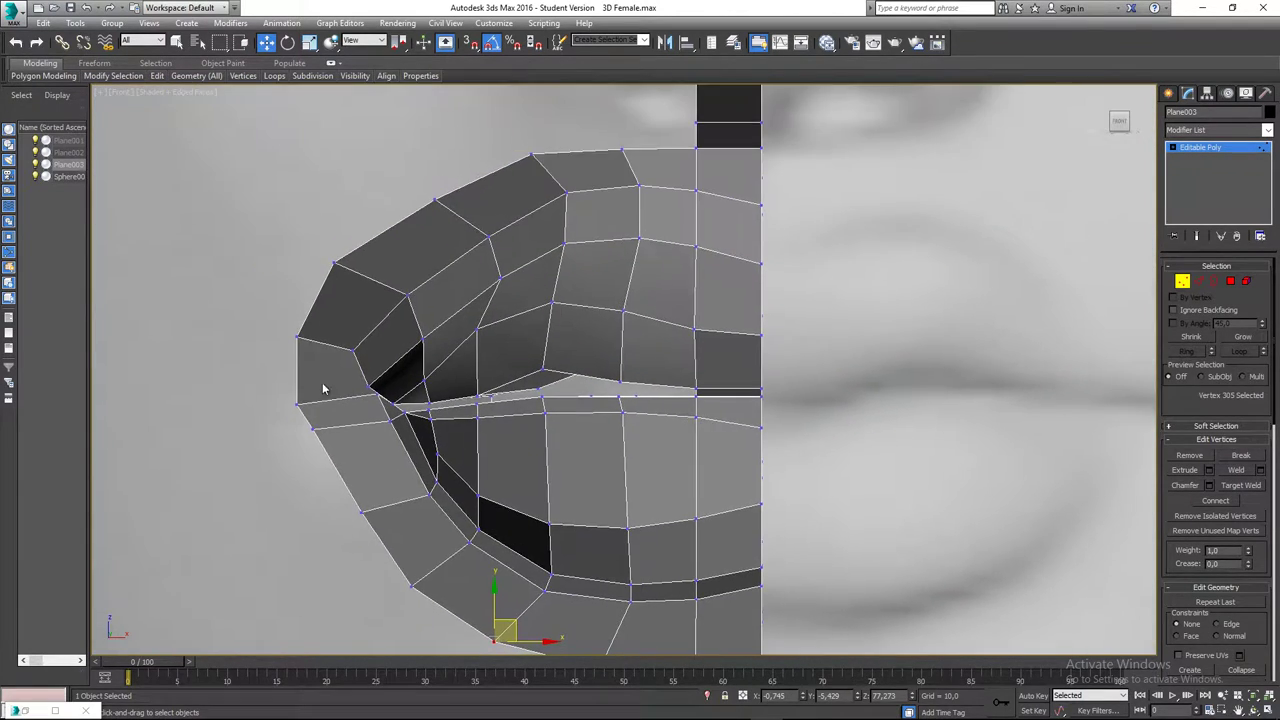
{"action": "left_click_drag", "start_coordinate": [315, 412], "coordinate": [344, 457]}
{"action": "left_click", "coordinate": [313, 429]}
{"action": "left_click", "coordinate": [361, 511]}
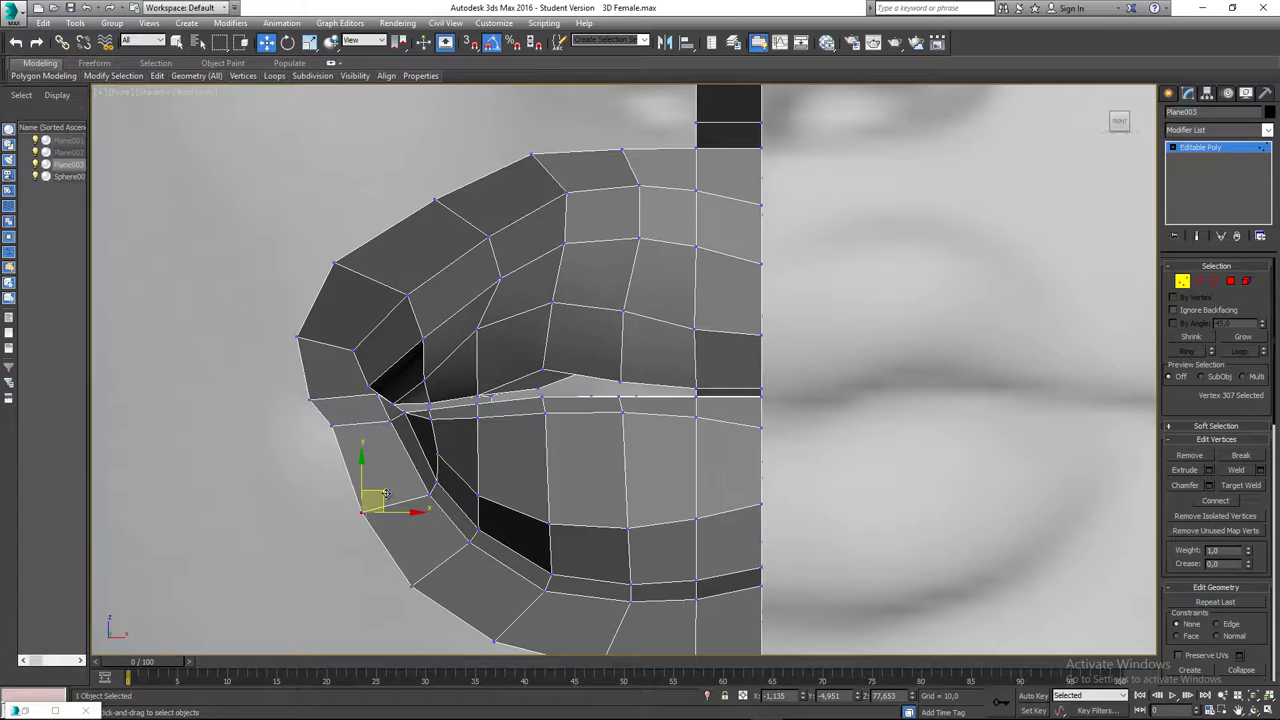
{"action": "left_click_drag", "start_coordinate": [386, 494], "coordinate": [388, 492]}
- Move the border vertices at and just above the mouth corner slightly inward, lowering the uppermost one a little
{"action": "left_click", "coordinate": [298, 335]}
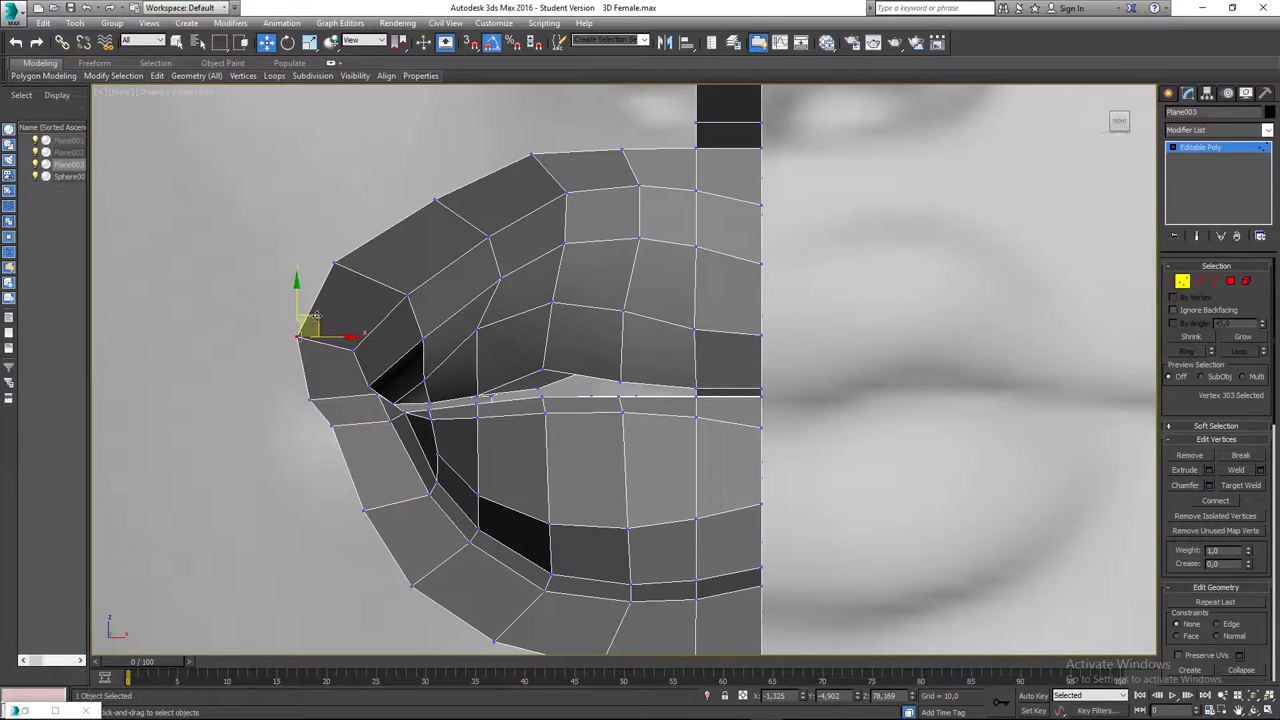
{"action": "left_click_drag", "start_coordinate": [315, 316], "coordinate": [327, 318]}
{"action": "left_click_drag", "start_coordinate": [332, 416], "coordinate": [354, 380]}
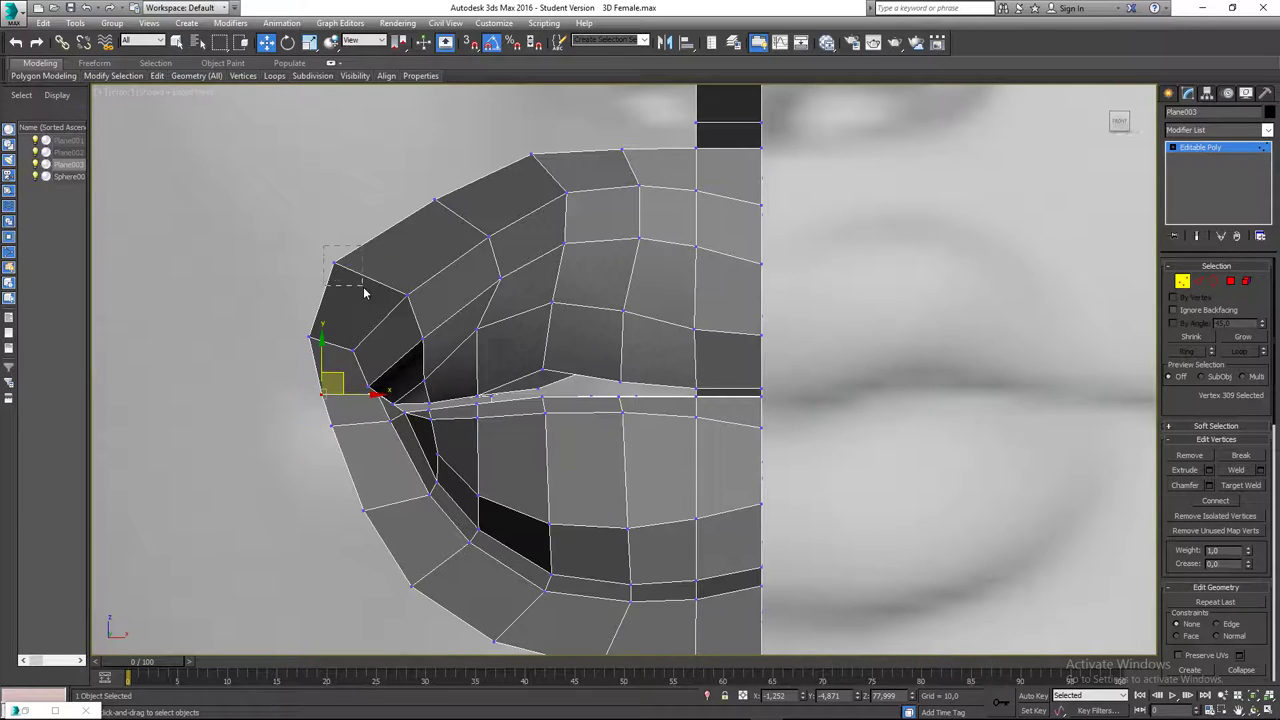
{"action": "left_click_drag", "start_coordinate": [364, 288], "coordinate": [364, 288]}
{"action": "left_click_drag", "start_coordinate": [351, 245], "coordinate": [354, 253]}
{"action": "left_click", "coordinate": [383, 197]}
{"action": "scroll", "coordinate": [450, 150], "scroll_direction": "down", "scroll_amount": 2}
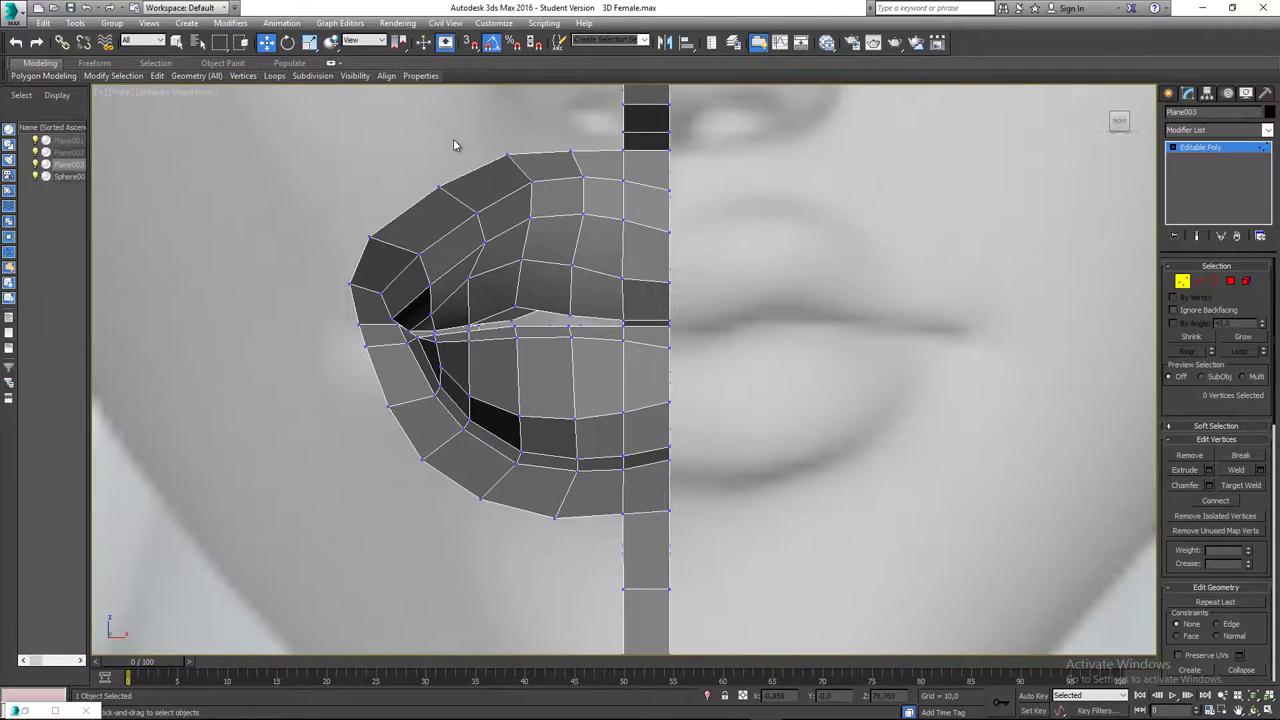
- In the front view, raise the upper-lip border vertex beside the centre strip slightly
{"action": "scroll", "coordinate": [552, 163], "scroll_direction": "up", "scroll_amount": 3}
{"action": "left_click", "coordinate": [564, 186]}
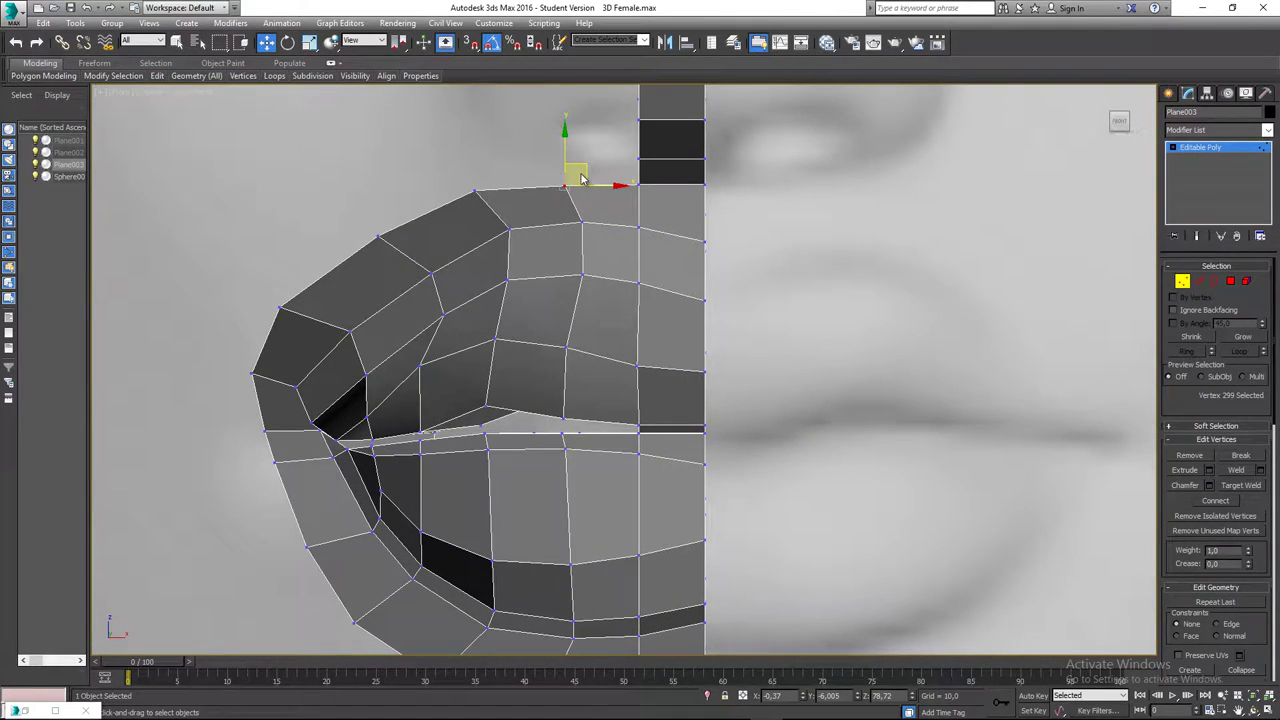
{"action": "left_click", "coordinate": [649, 194]}
{"action": "scroll", "coordinate": [629, 209], "scroll_direction": "down", "scroll_amount": 3}
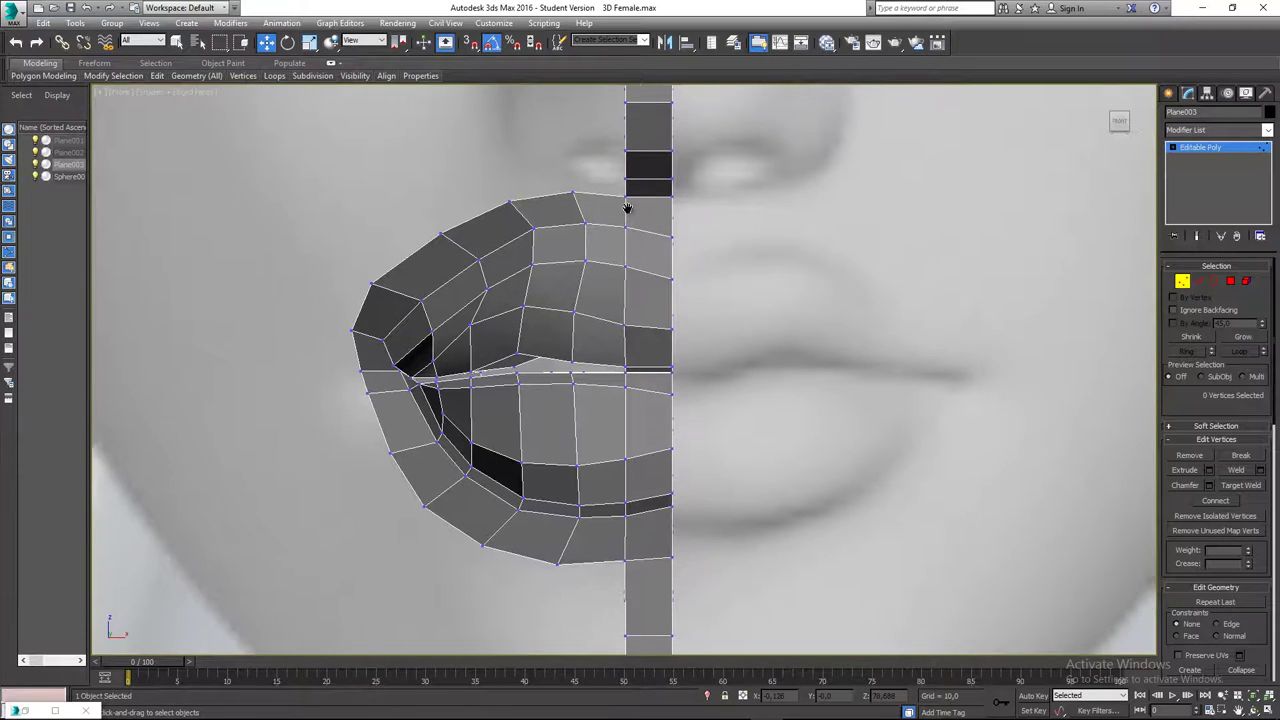
- In the perspective view, select the ring of edges crossing the outer band of faces around the lips
{"action": "middle_click_drag", "start_coordinate": [674, 319], "coordinate": [649, 279]}
{"action": "key", "text": "p"}
{"action": "scroll", "coordinate": [610, 349], "scroll_direction": "down", "scroll_amount": 5}
{"action": "scroll", "coordinate": [636, 329], "scroll_direction": "up", "scroll_amount": 5}
{"action": "scroll", "coordinate": [676, 329], "scroll_direction": "down", "scroll_amount": 1}
{"action": "scroll", "coordinate": [679, 327], "scroll_direction": "down", "scroll_amount": 4}
{"action": "scroll", "coordinate": [665, 318], "scroll_direction": "up", "scroll_amount": 3}
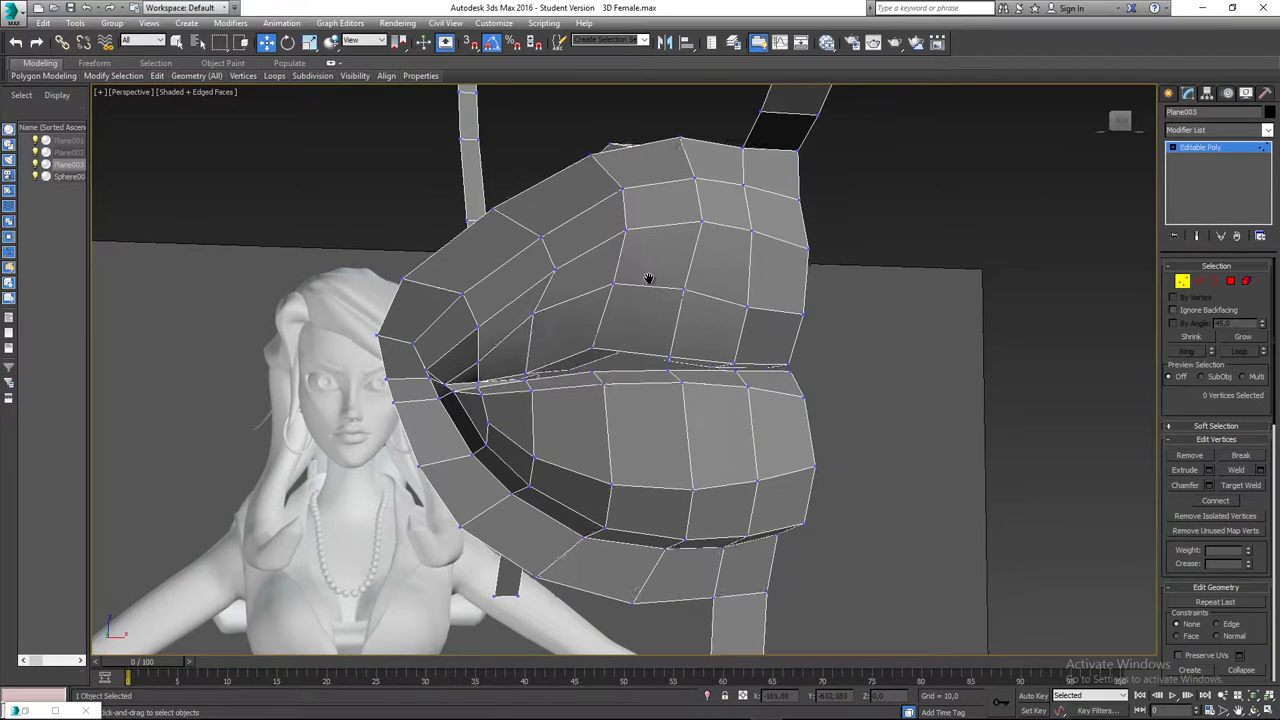
{"action": "left_click", "coordinate": [1186, 283]}
{"action": "left_click", "coordinate": [1200, 283]}
{"action": "middle_click_drag", "start_coordinate": [638, 268], "coordinate": [570, 240], "text": "alt"}
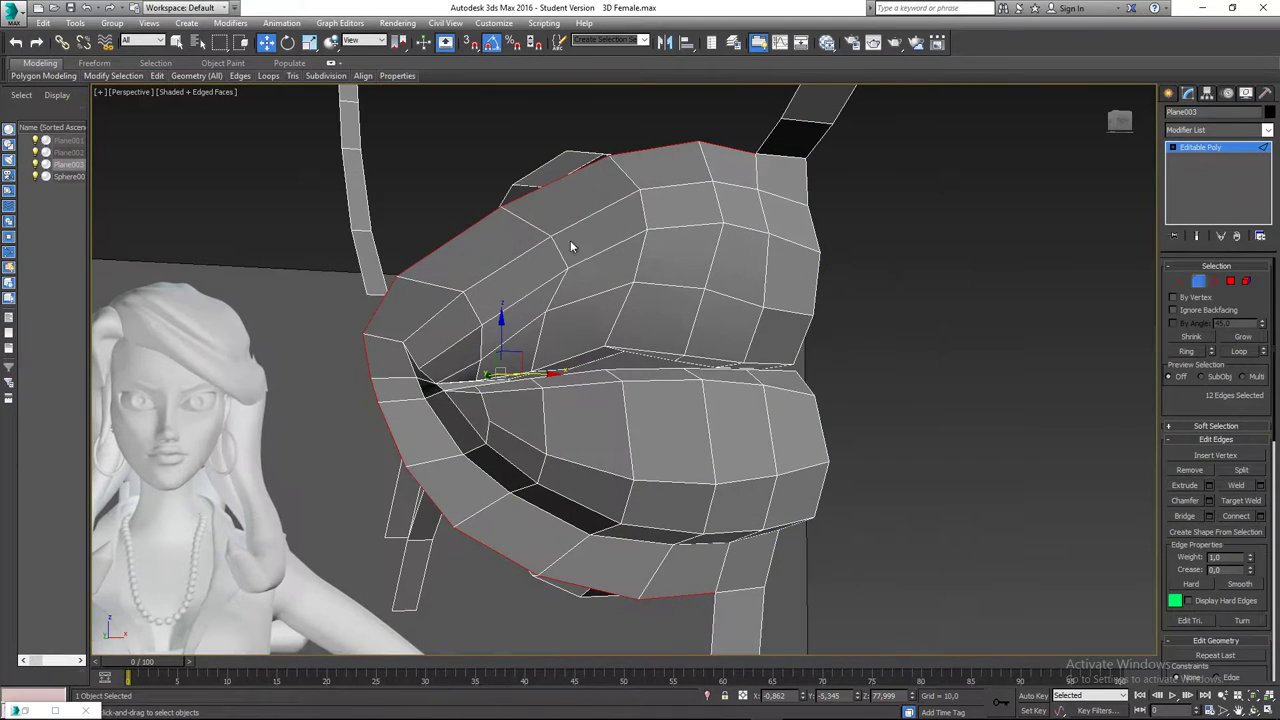
{"action": "left_click", "coordinate": [536, 228]}
{"action": "double_click", "coordinate": [536, 230]}
{"action": "left_click", "coordinate": [526, 218]}
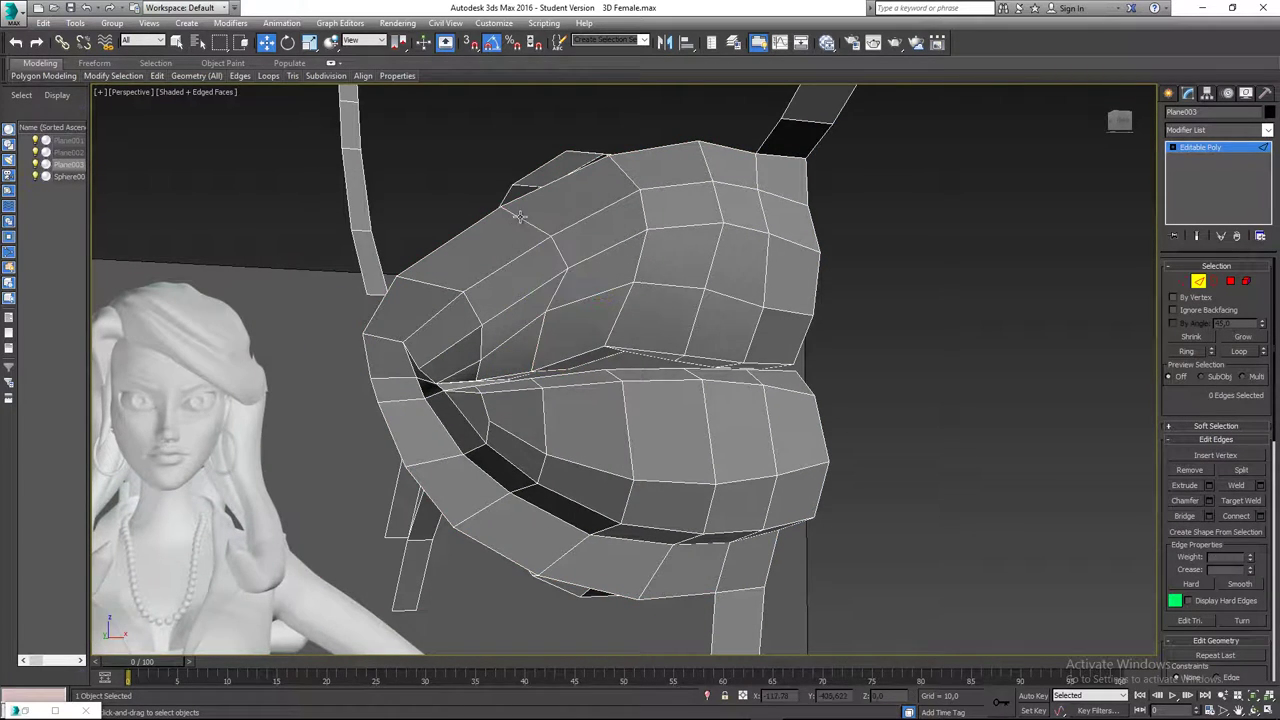
{"action": "double_click", "coordinate": [623, 174]}
{"action": "middle_click_drag", "start_coordinate": [595, 303], "coordinate": [432, 307], "text": "alt"}
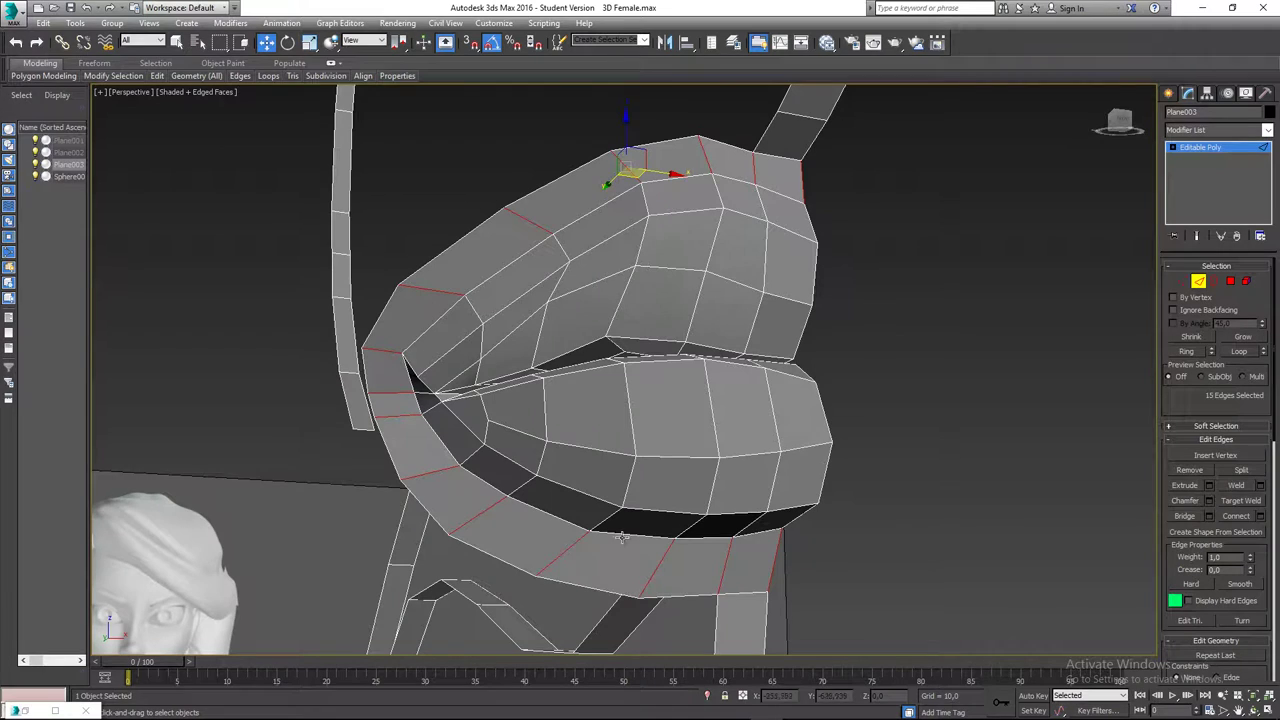
{"action": "middle_click_drag", "start_coordinate": [644, 471], "coordinate": [400, 362], "text": "alt"}
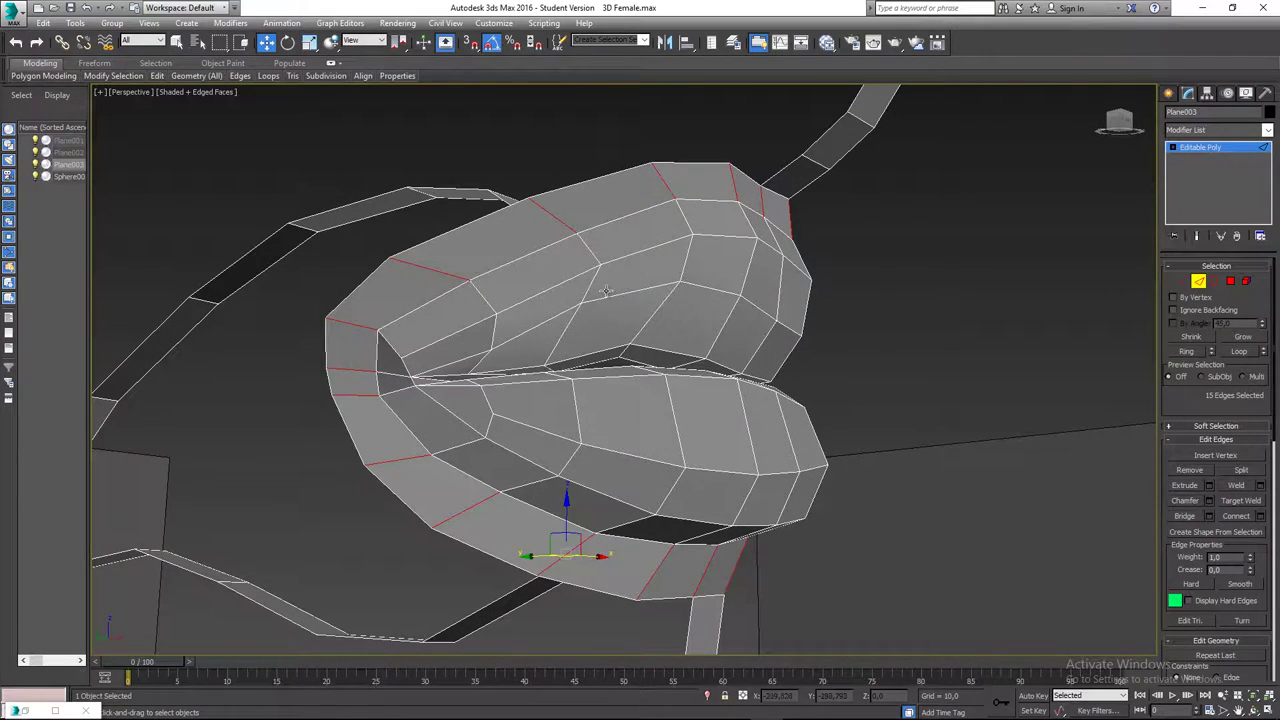
{"action": "middle_click_drag", "start_coordinate": [580, 242], "coordinate": [579, 272]}
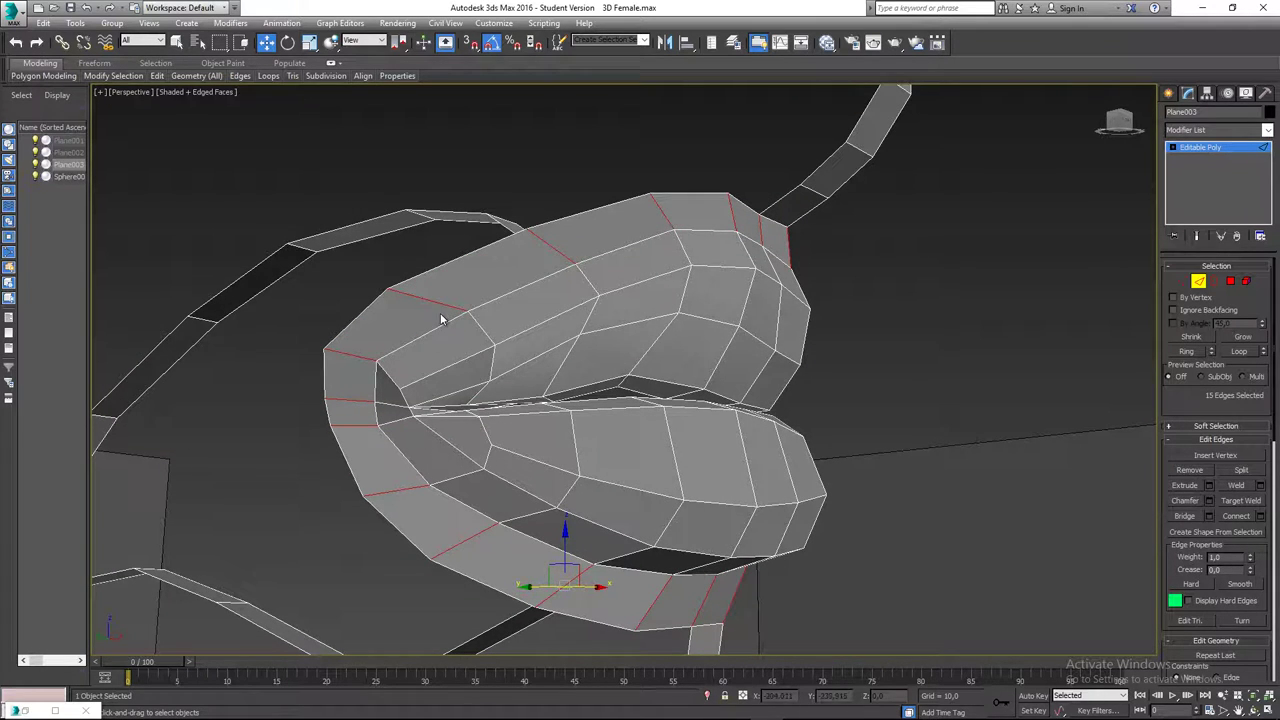
{"action": "middle_click_drag", "start_coordinate": [441, 319], "coordinate": [414, 312]}
{"action": "middle_click_drag", "start_coordinate": [578, 333], "coordinate": [594, 300]}
- Reselect the edge ring of the outer lip band and insert one edge loop through it with Connect, using 1 segment
{"action": "left_click", "coordinate": [563, 211]}
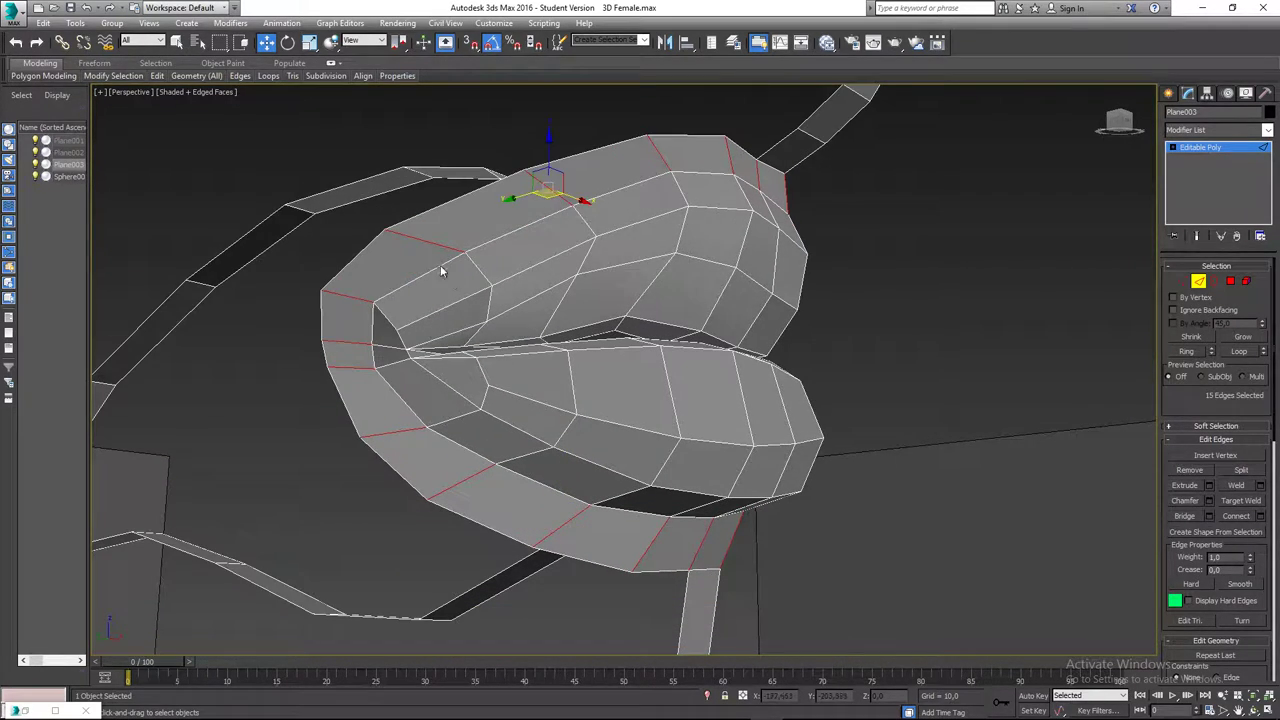
{"action": "left_click", "coordinate": [438, 242]}
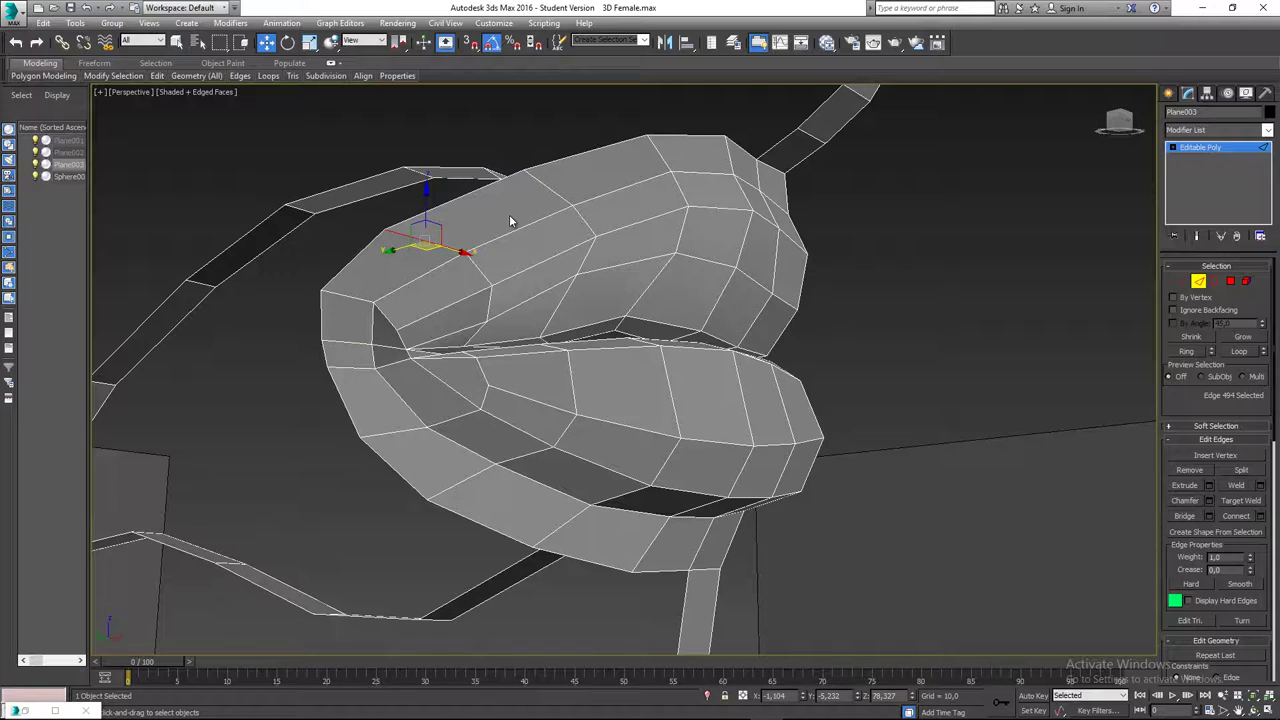
{"action": "left_click", "coordinate": [548, 189], "text": "shift"}
{"action": "middle_click_drag", "start_coordinate": [547, 379], "coordinate": [686, 547], "text": "alt"}
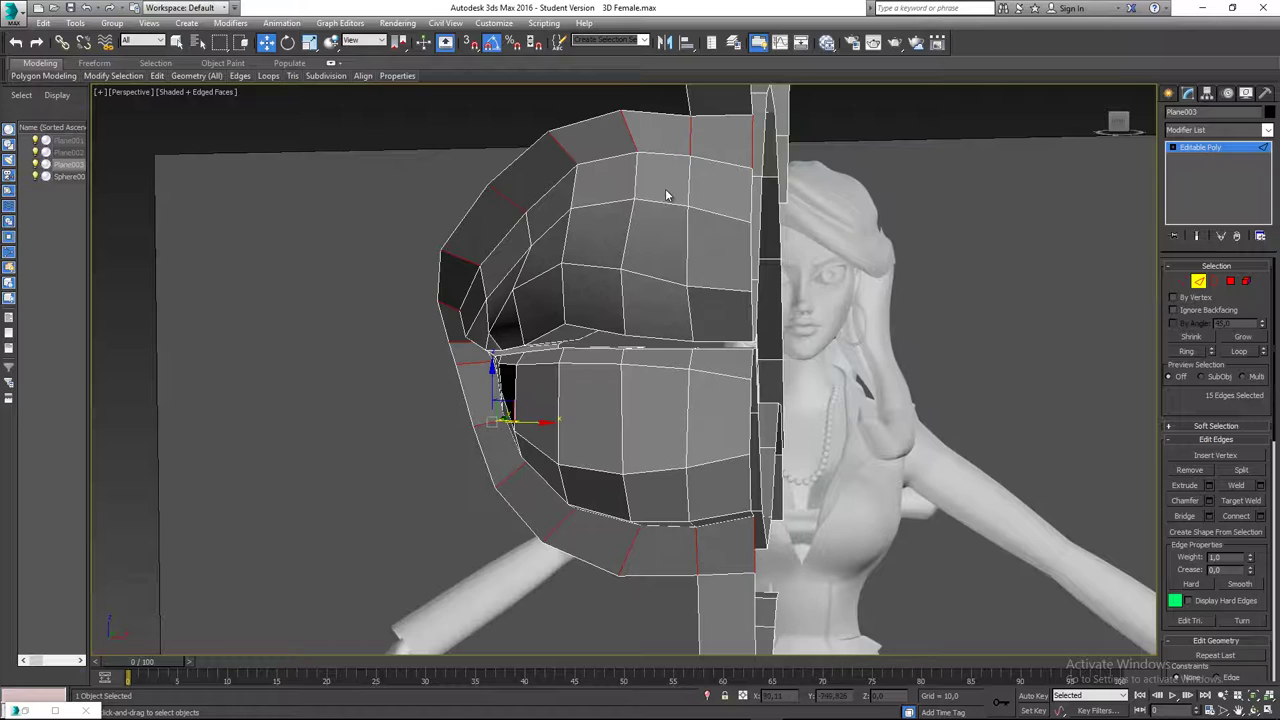
{"action": "middle_click_drag", "start_coordinate": [667, 195], "coordinate": [706, 198], "text": "alt"}
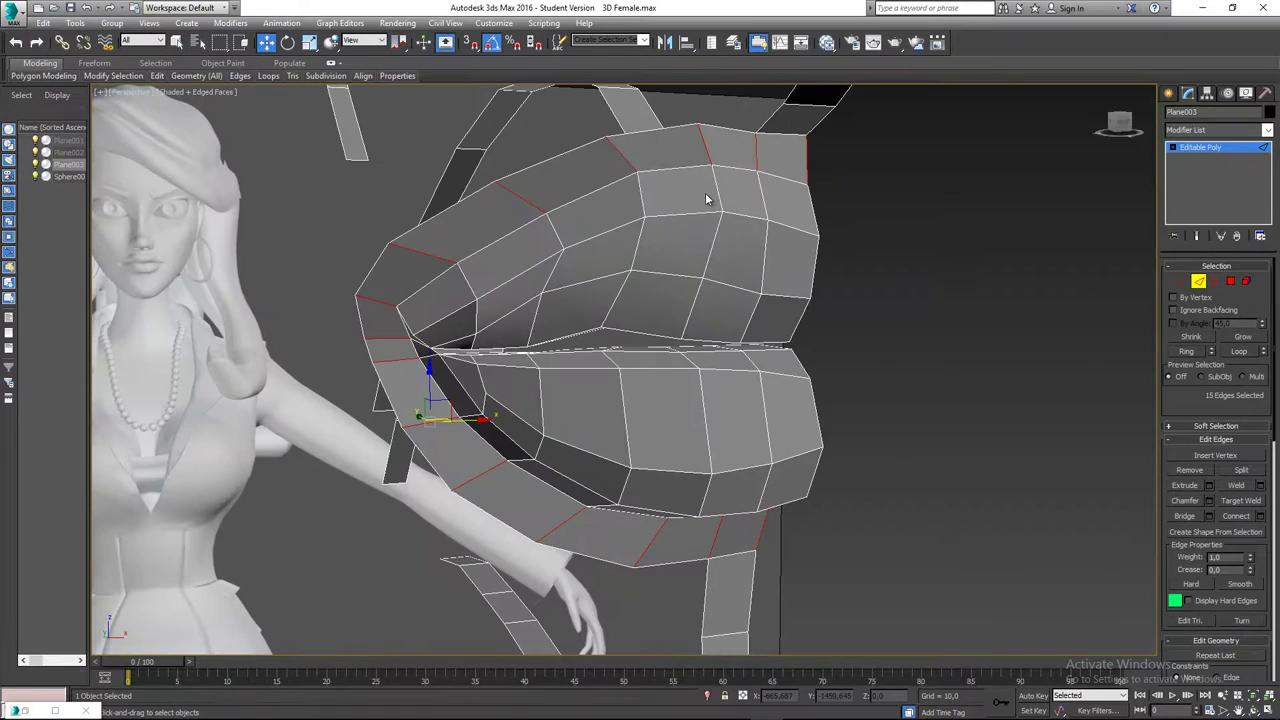
{"action": "left_click", "coordinate": [1260, 517]}
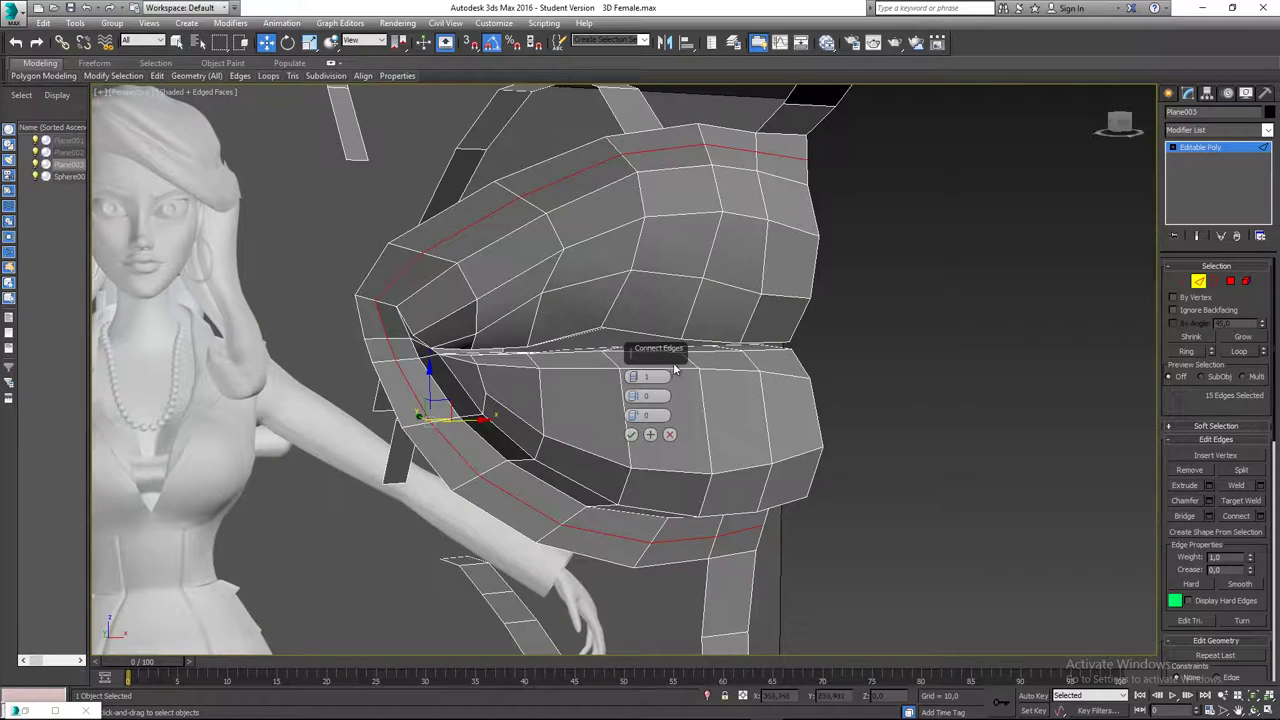
{"action": "left_click", "coordinate": [631, 434]}
- In the left view, move the new edge loop about 0.01 units back toward the cheek
{"action": "middle_click_drag", "start_coordinate": [572, 310], "coordinate": [536, 323]}
{"action": "key", "text": "l"}
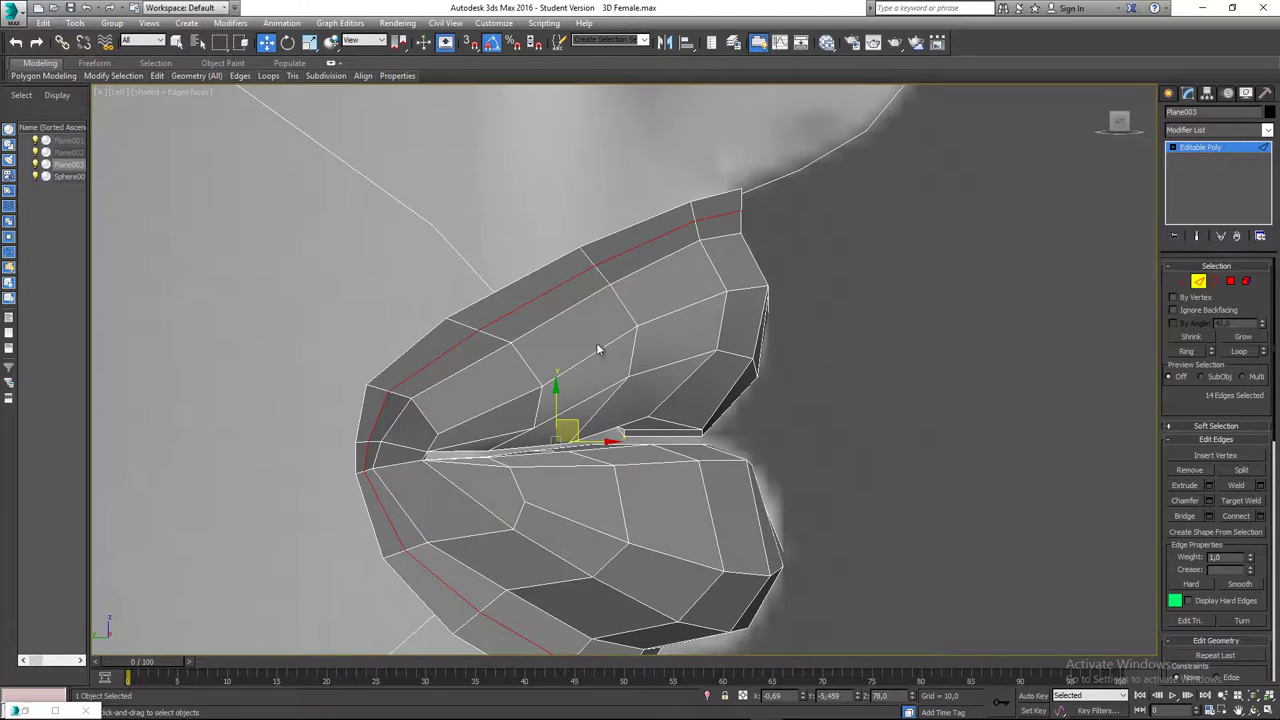
{"action": "middle_click_drag", "start_coordinate": [598, 349], "coordinate": [600, 307]}
{"action": "left_click_drag", "start_coordinate": [597, 400], "coordinate": [595, 399]}
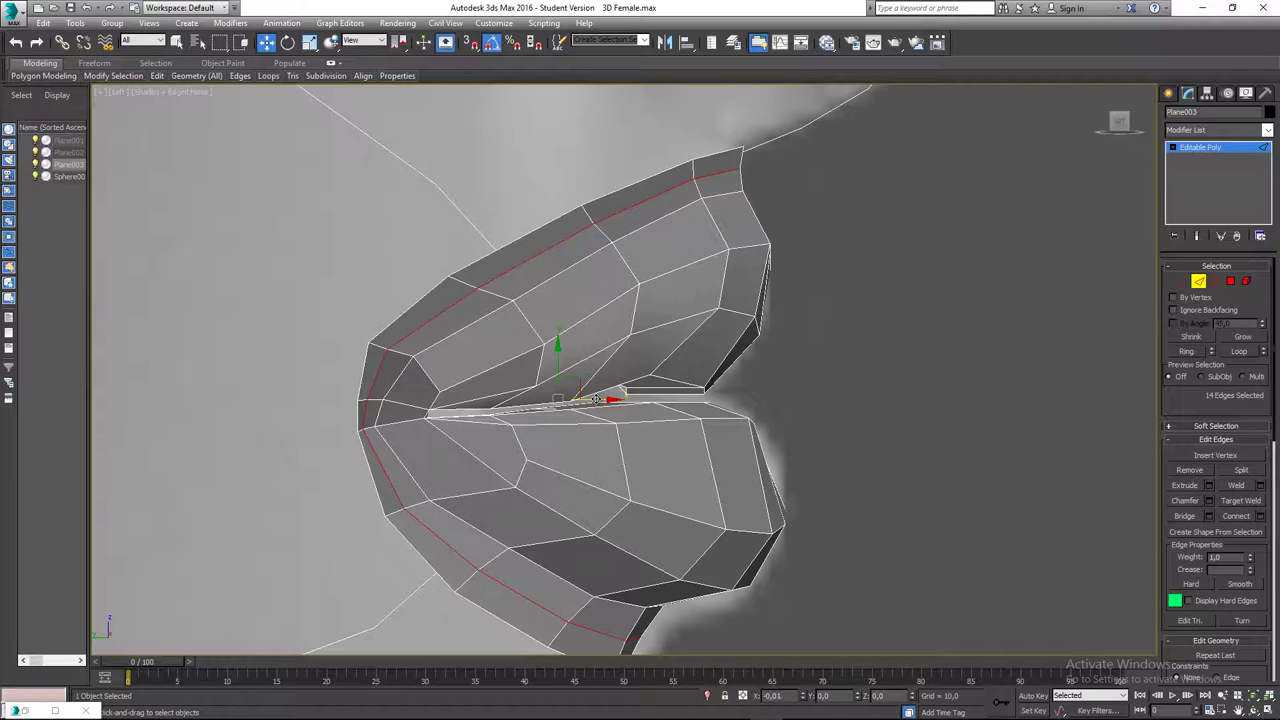
{"action": "middle_click_drag", "start_coordinate": [631, 419], "coordinate": [607, 381]}
{"action": "scroll", "coordinate": [620, 340], "scroll_direction": "down", "scroll_amount": 2}
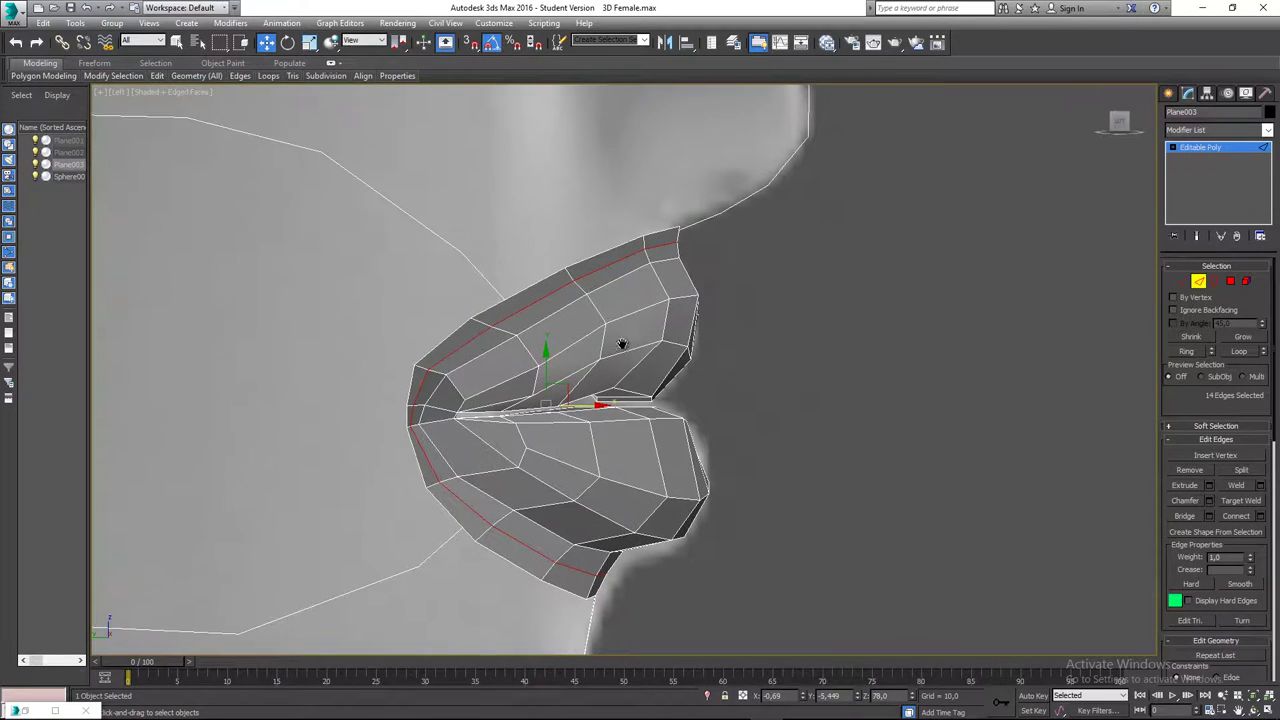
- In the left view, lower the upper-lip border vertex next to the centre strip slightly and nudge it back
{"action": "key", "text": "1"}
{"action": "scroll", "coordinate": [650, 250], "scroll_direction": "up", "scroll_amount": 4}
{"action": "left_click", "coordinate": [707, 231]}
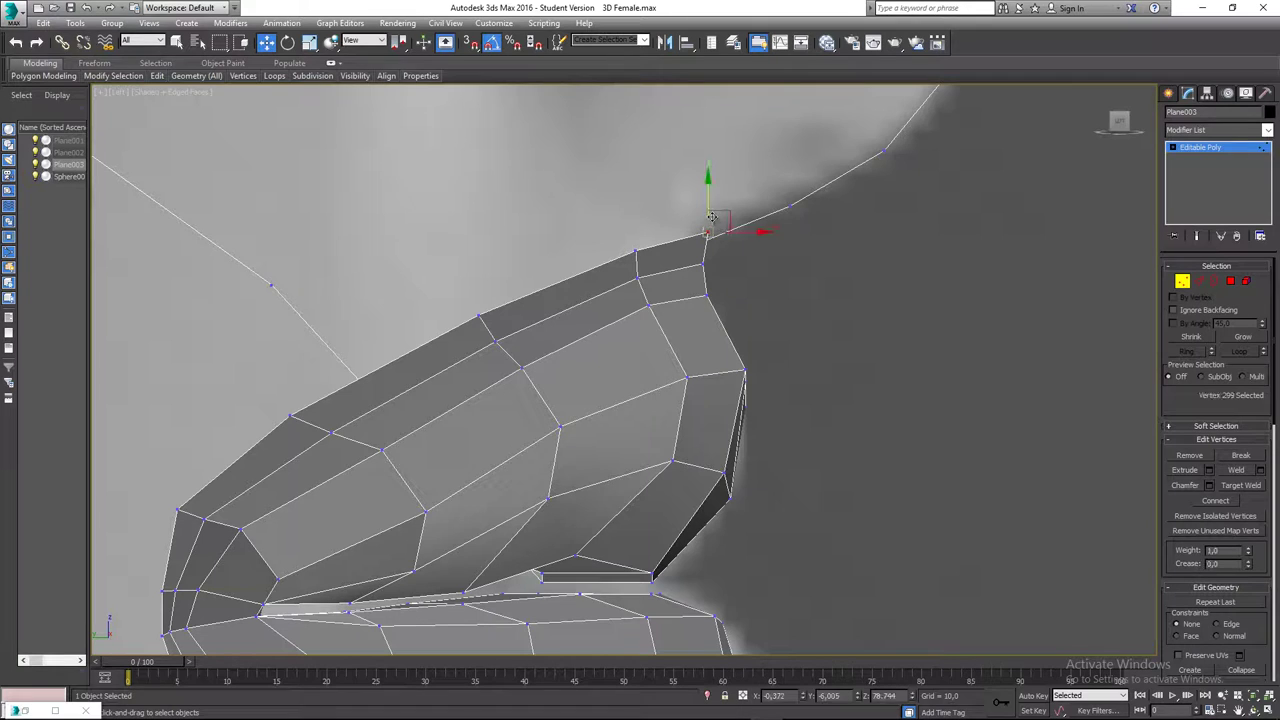
{"action": "left_click_drag", "start_coordinate": [726, 219], "coordinate": [726, 220]}
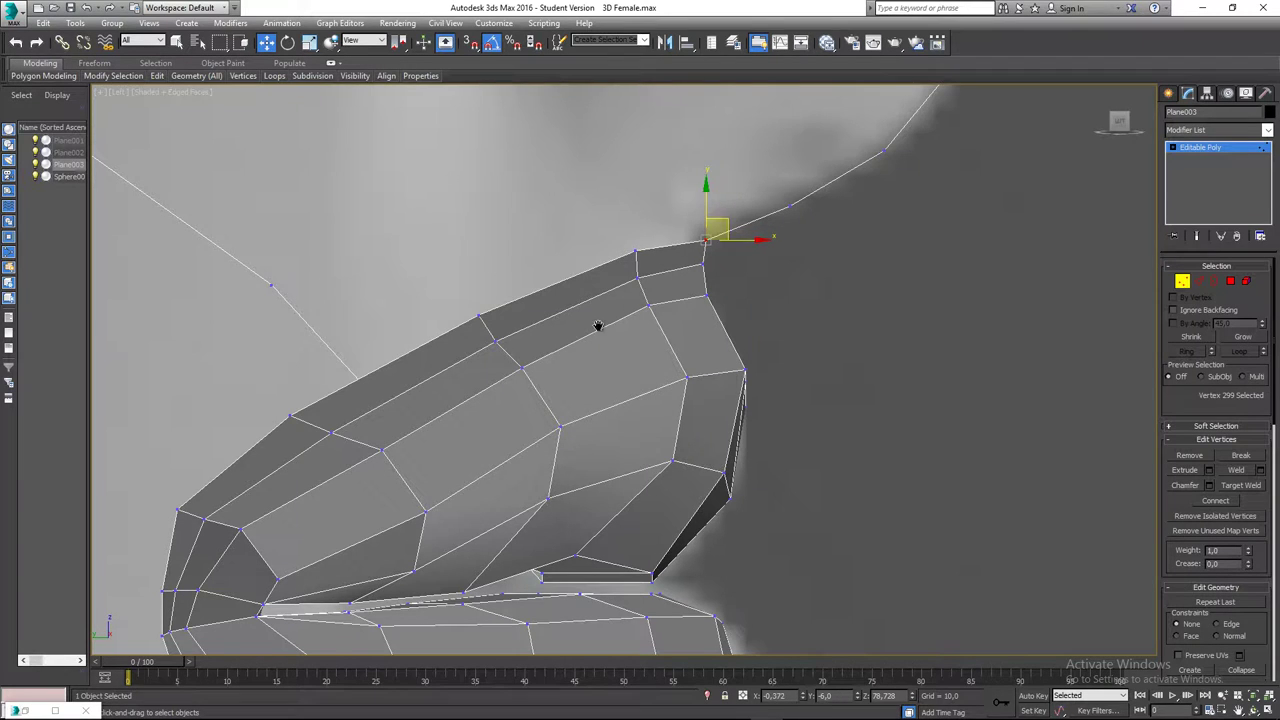
- Examine the new loop around the mouth corner from the side and the whole lip ring in perspective
{"action": "middle_click_drag", "start_coordinate": [584, 344], "coordinate": [690, 190]}
{"action": "scroll", "coordinate": [383, 394], "scroll_direction": "up", "scroll_amount": 4}
{"action": "middle_click_drag", "start_coordinate": [383, 394], "coordinate": [517, 309]}
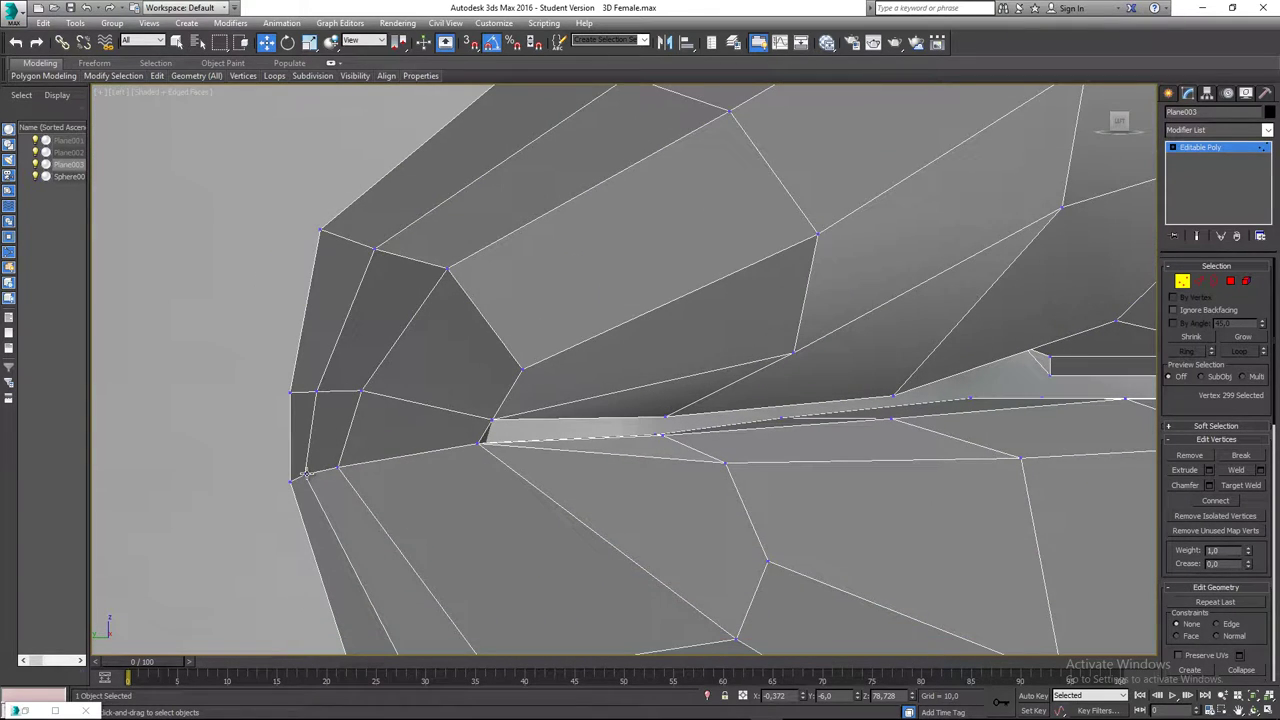
{"action": "left_click", "coordinate": [305, 472]}
{"action": "scroll", "coordinate": [408, 432], "scroll_direction": "down", "scroll_amount": 2}
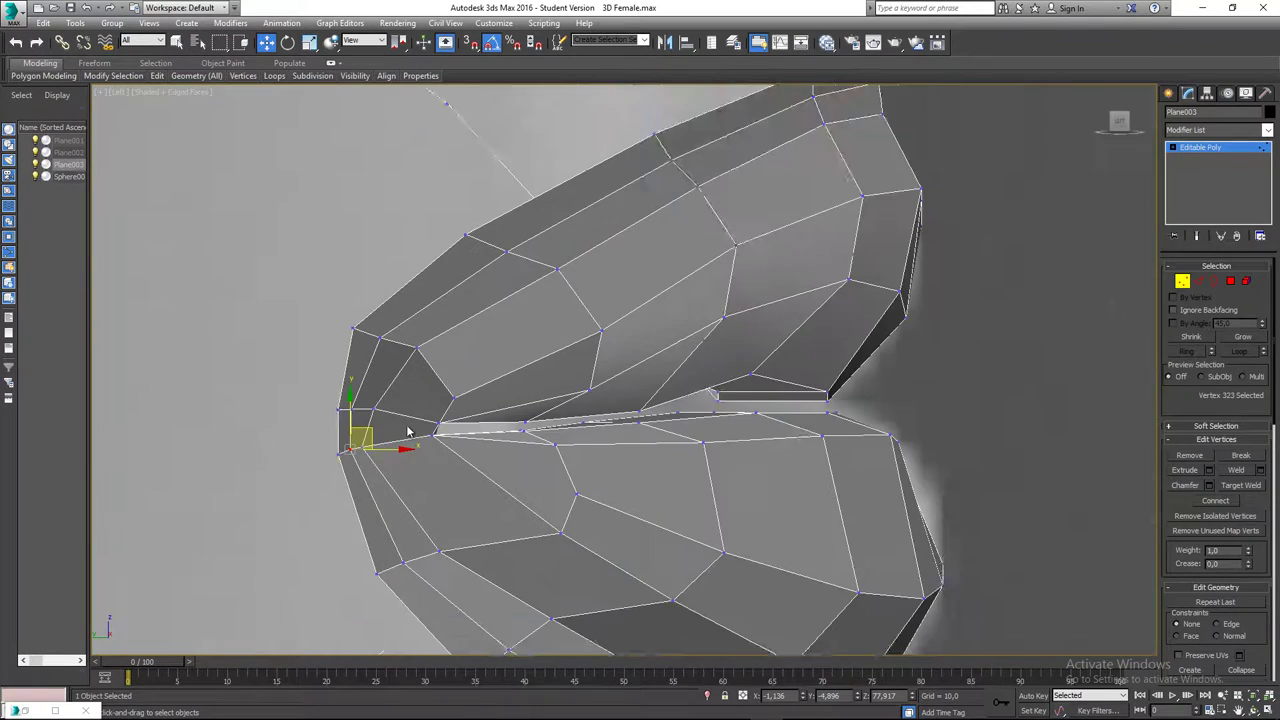
{"action": "scroll", "coordinate": [408, 432], "scroll_direction": "down", "scroll_amount": 3}
{"action": "left_click", "coordinate": [481, 421]}
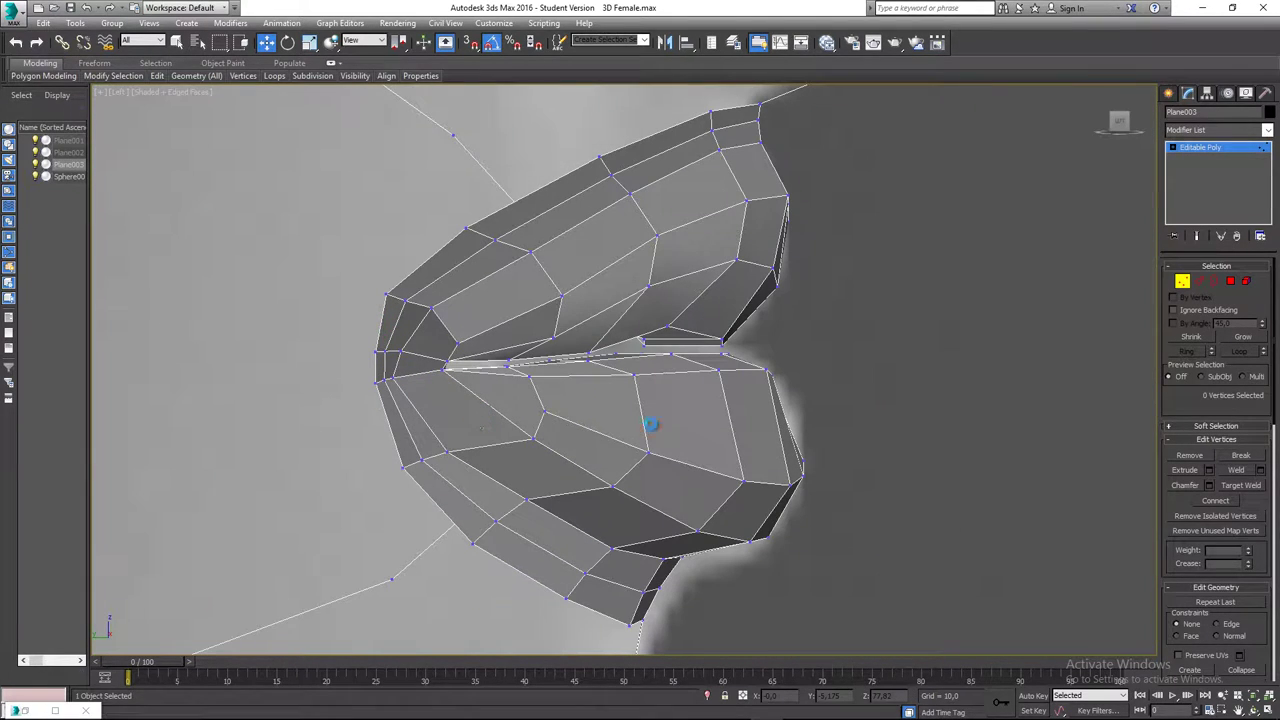
{"action": "key", "text": "p"}
{"action": "scroll", "coordinate": [660, 386], "scroll_direction": "down", "scroll_amount": 5}
{"action": "middle_click_drag", "start_coordinate": [660, 386], "coordinate": [535, 397], "text": "alt"}
{"action": "scroll", "coordinate": [575, 373], "scroll_direction": "down", "scroll_amount": 6}
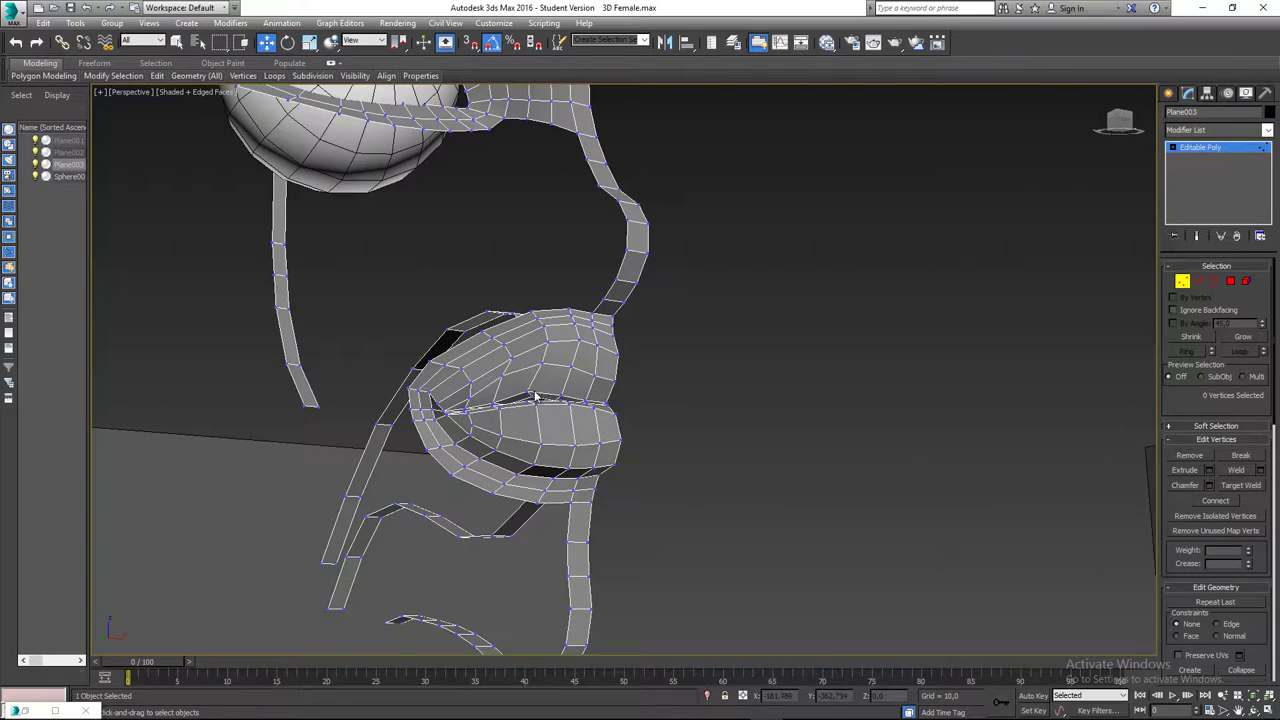
- Back in the front view, raise the border vertex beside the centre strip under the nose by about 0.015 units
{"action": "key", "text": "l"}
{"action": "scroll", "coordinate": [502, 338], "scroll_direction": "up", "scroll_amount": 2}
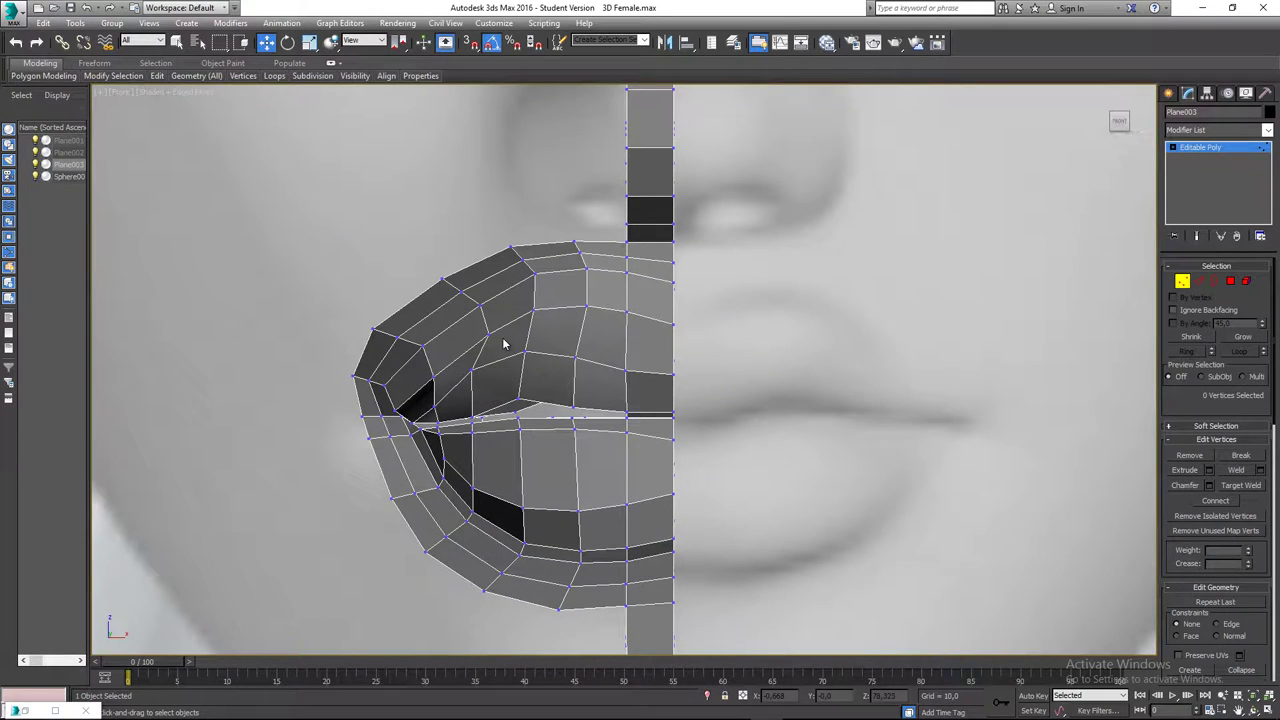
{"action": "scroll", "coordinate": [596, 309], "scroll_direction": "up", "scroll_amount": 1}
{"action": "middle_click_drag", "start_coordinate": [546, 210], "coordinate": [571, 262]}
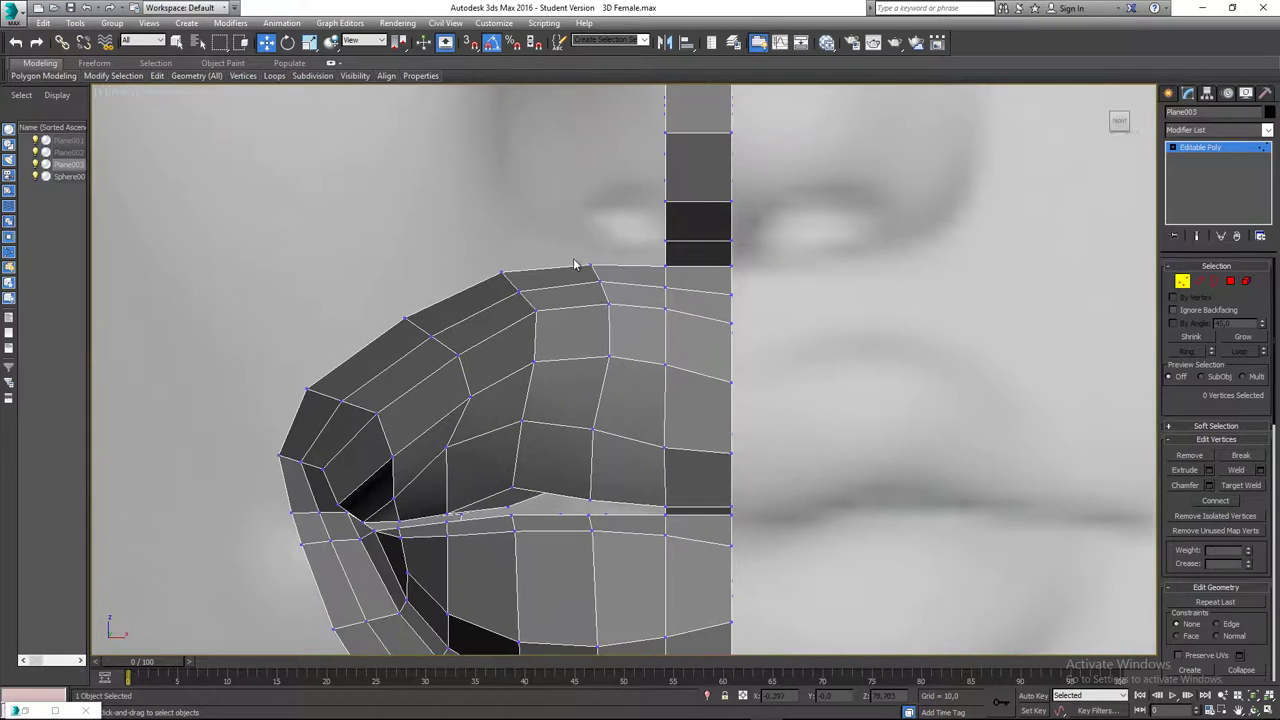
{"action": "scroll", "coordinate": [570, 261], "scroll_direction": "up", "scroll_amount": 1}
{"action": "left_click", "coordinate": [599, 269]}
{"action": "left_click", "coordinate": [508, 266]}
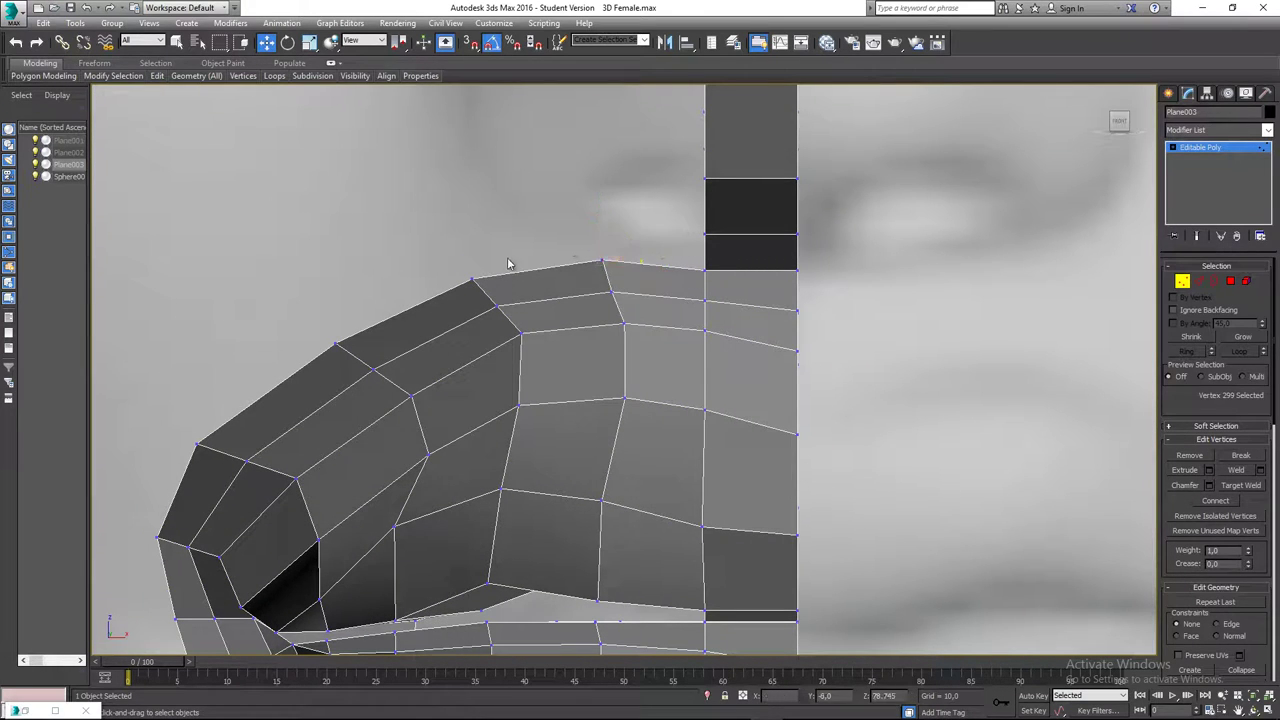
{"action": "scroll", "coordinate": [495, 240], "scroll_direction": "down", "scroll_amount": 5}
{"action": "middle_click_drag", "start_coordinate": [491, 225], "coordinate": [529, 314]}
{"action": "scroll", "coordinate": [509, 280], "scroll_direction": "down", "scroll_amount": 4}
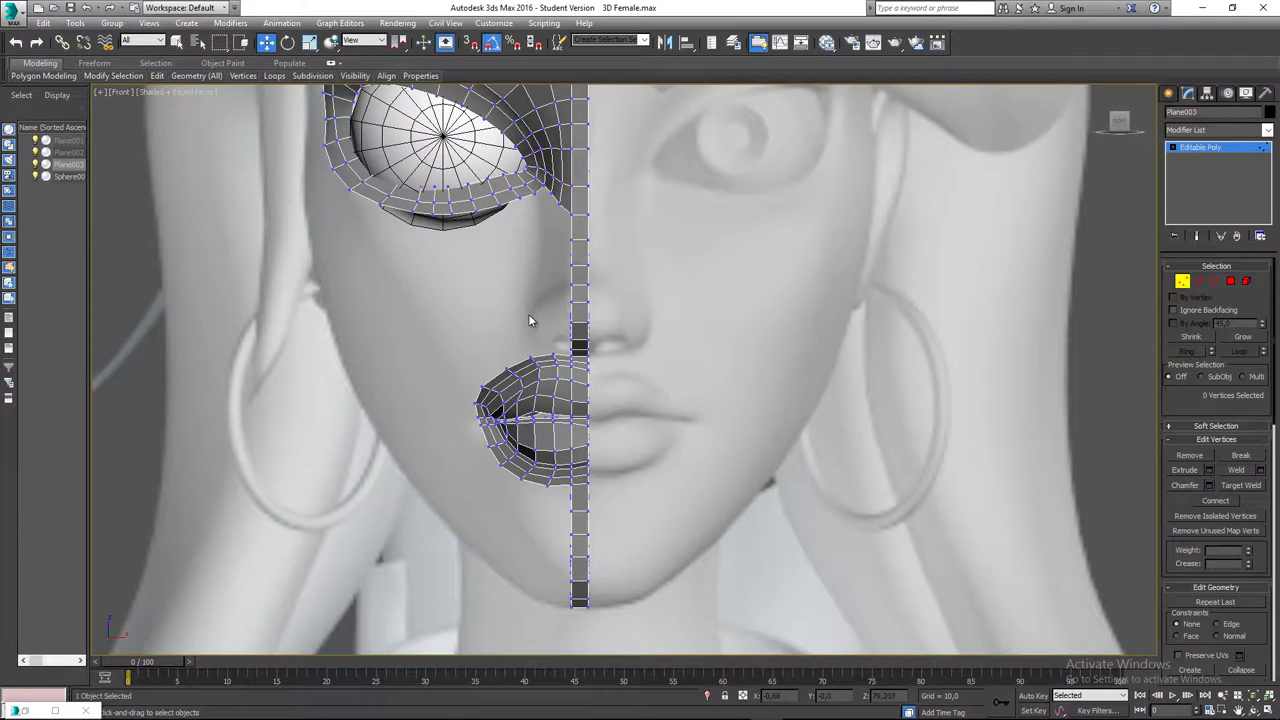
{"action": "middle_click_drag", "start_coordinate": [563, 372], "coordinate": [562, 334]}
{"action": "middle_click_drag", "start_coordinate": [531, 262], "coordinate": [532, 284]}
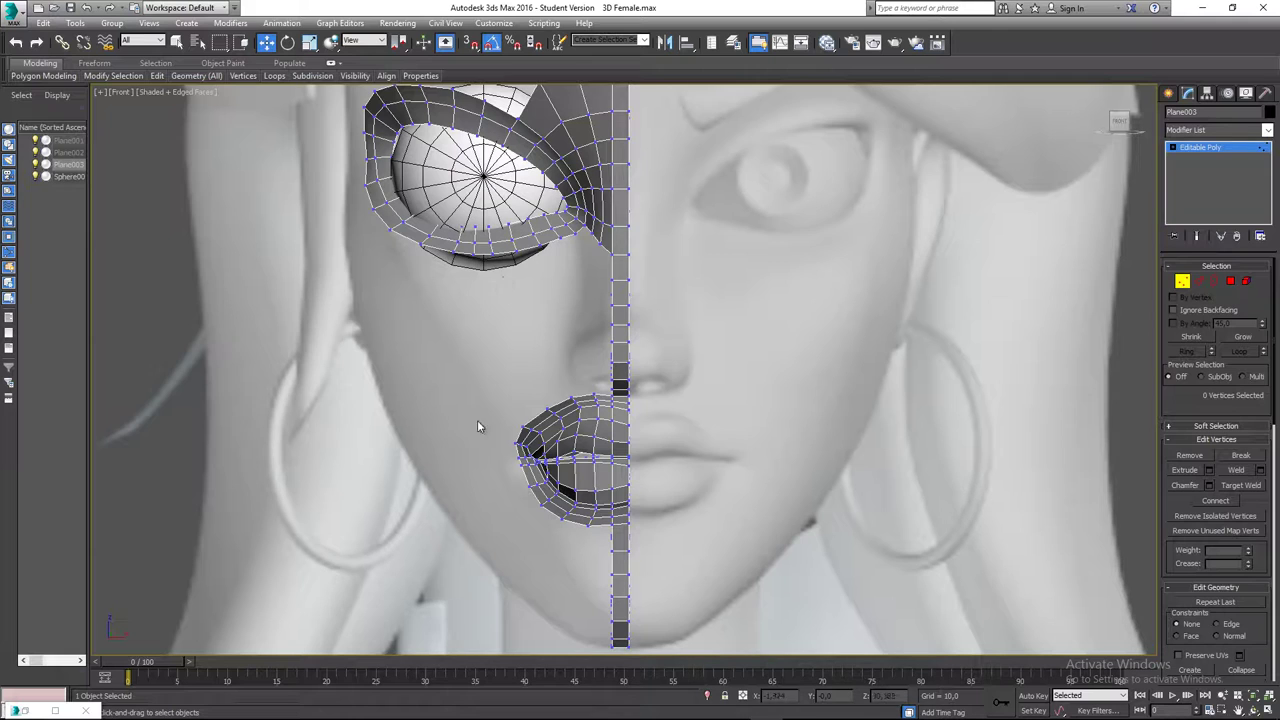
- Move the second border vertex above the mouth corner about 0.04 units inward and 0.065 units up, and nudge the vertex below it outward and up
{"action": "scroll", "coordinate": [517, 432], "scroll_direction": "up", "scroll_amount": 8}
{"action": "left_click", "coordinate": [542, 425]}
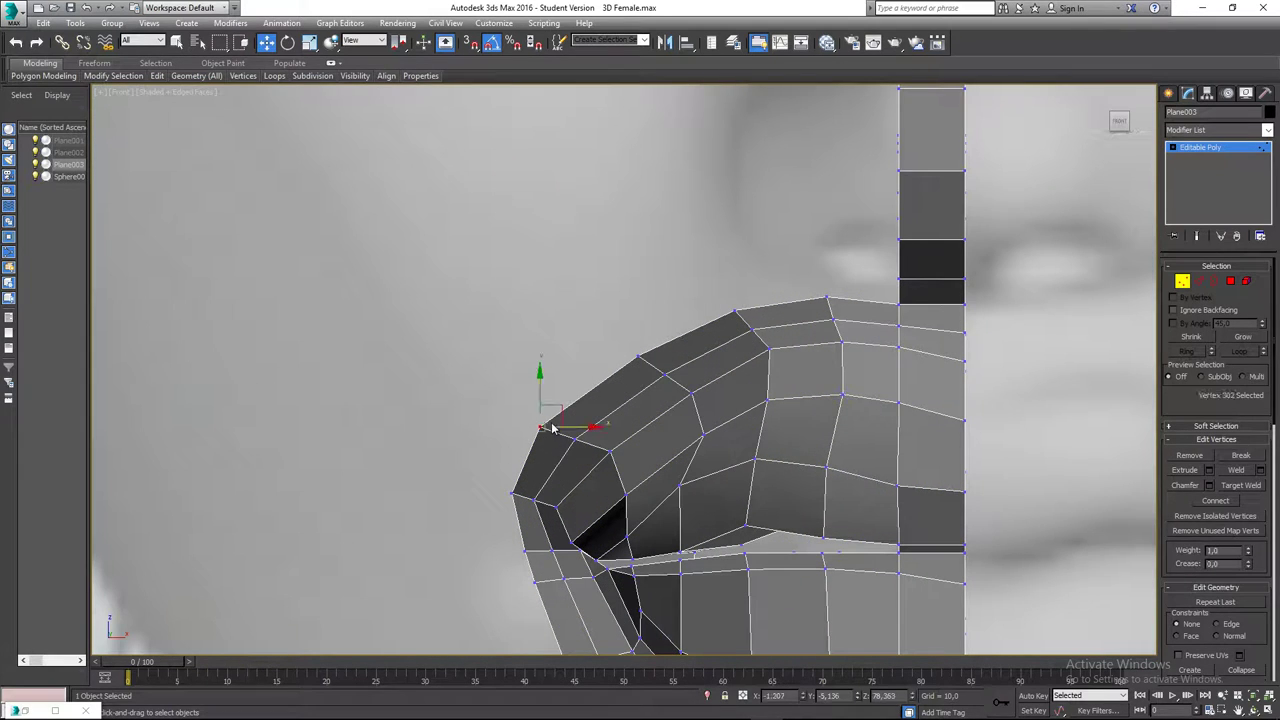
{"action": "left_click_drag", "start_coordinate": [555, 410], "coordinate": [561, 396]}
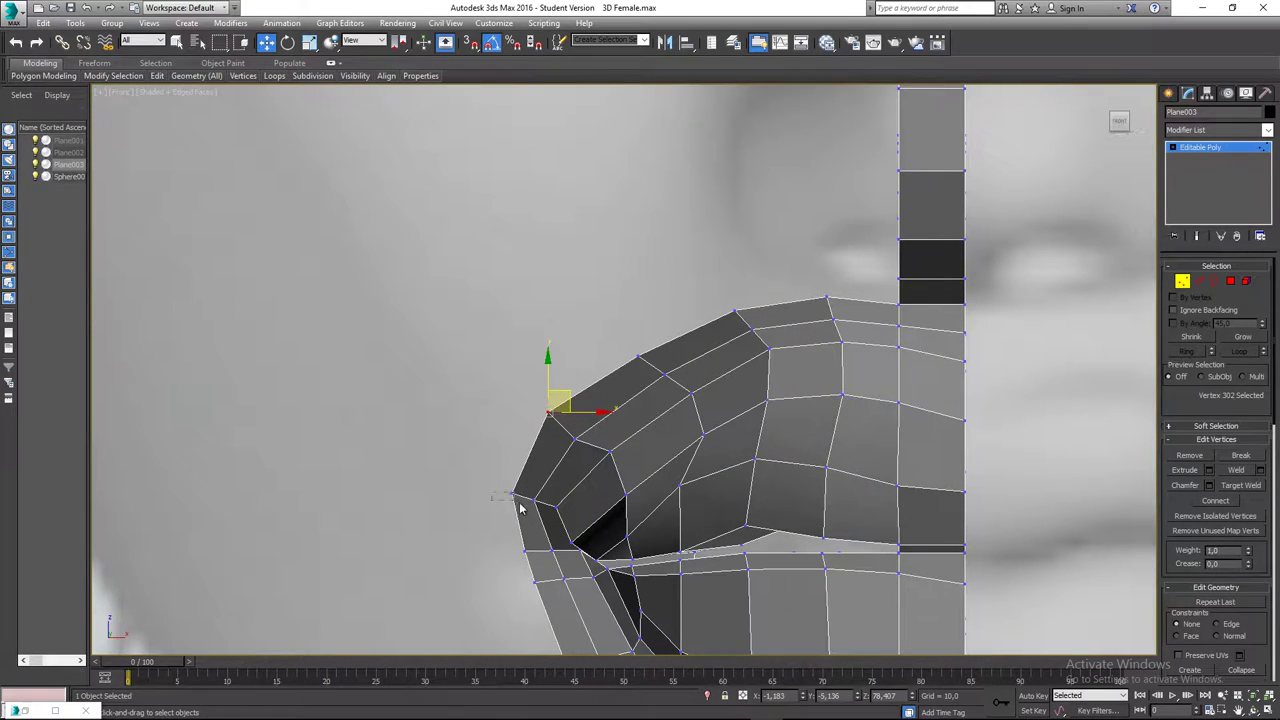
{"action": "left_click", "coordinate": [512, 492]}
{"action": "left_click", "coordinate": [549, 412]}
{"action": "left_click_drag", "start_coordinate": [566, 387], "coordinate": [571, 382]}
- Move the next upper-lip border vertex toward the centre about 0.025 units inward and 0.045 units up
{"action": "left_click", "coordinate": [639, 356]}
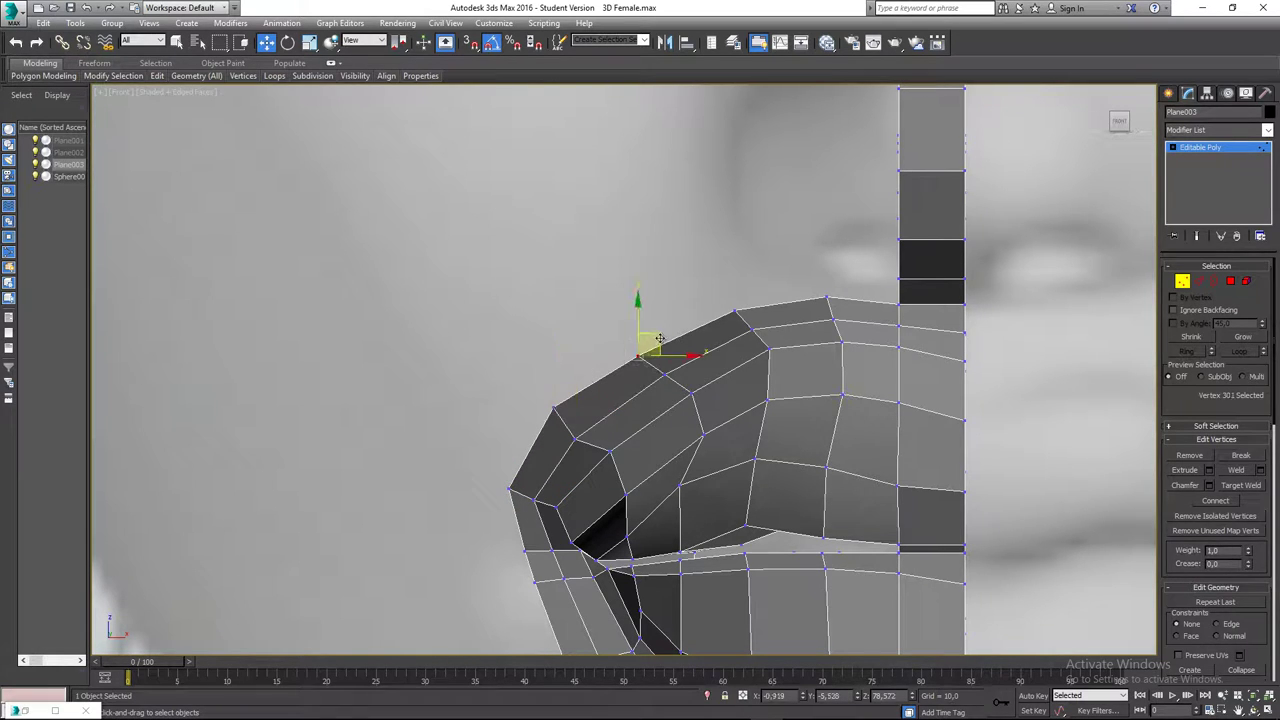
{"action": "left_click_drag", "start_coordinate": [660, 338], "coordinate": [668, 324]}
{"action": "left_click", "coordinate": [586, 331]}
{"action": "scroll", "coordinate": [566, 366], "scroll_direction": "down", "scroll_amount": 5}
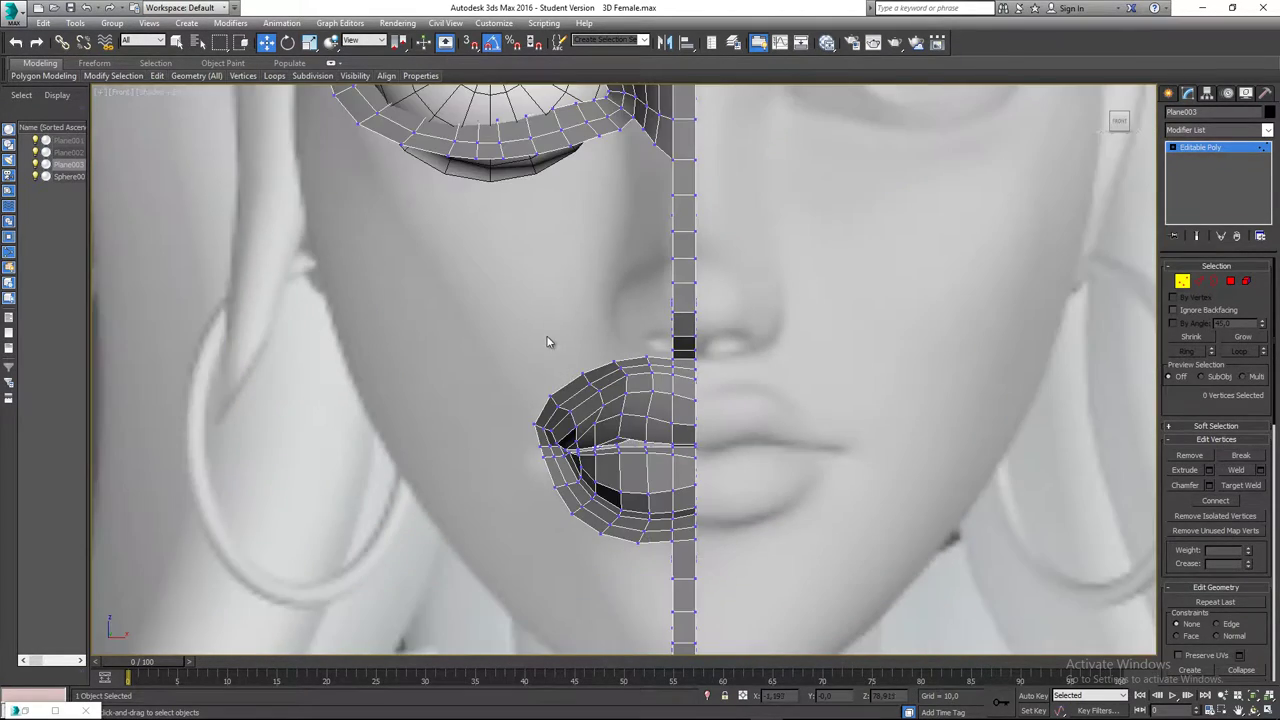
{"action": "middle_click_drag", "start_coordinate": [549, 340], "coordinate": [520, 432]}
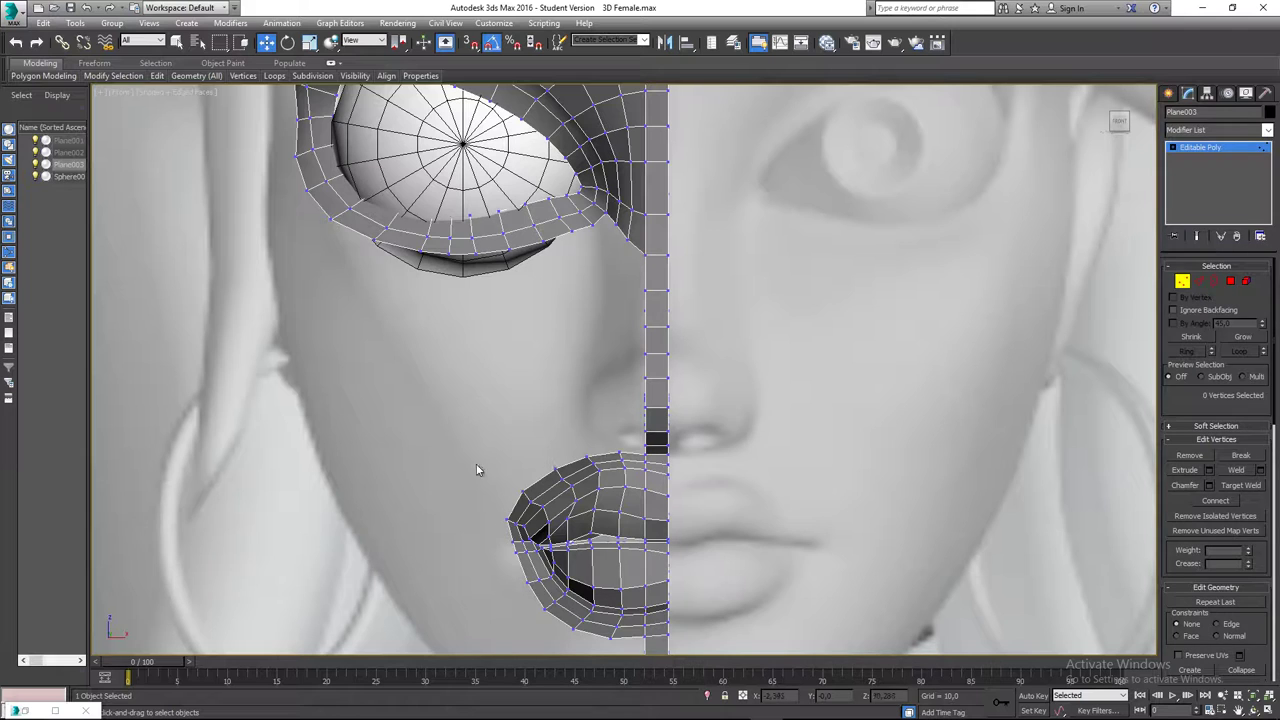
{"action": "middle_click_drag", "start_coordinate": [509, 411], "coordinate": [480, 391]}
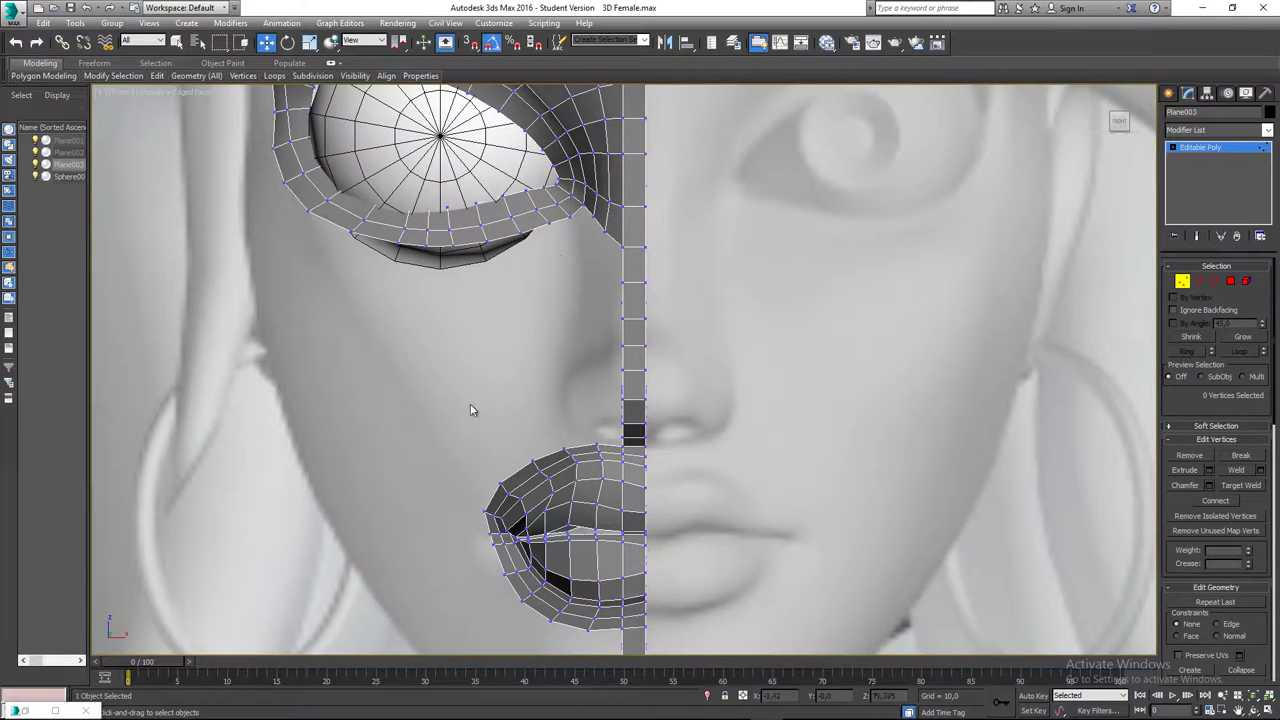
{"action": "scroll", "coordinate": [535, 289], "scroll_direction": "down", "scroll_amount": 4}
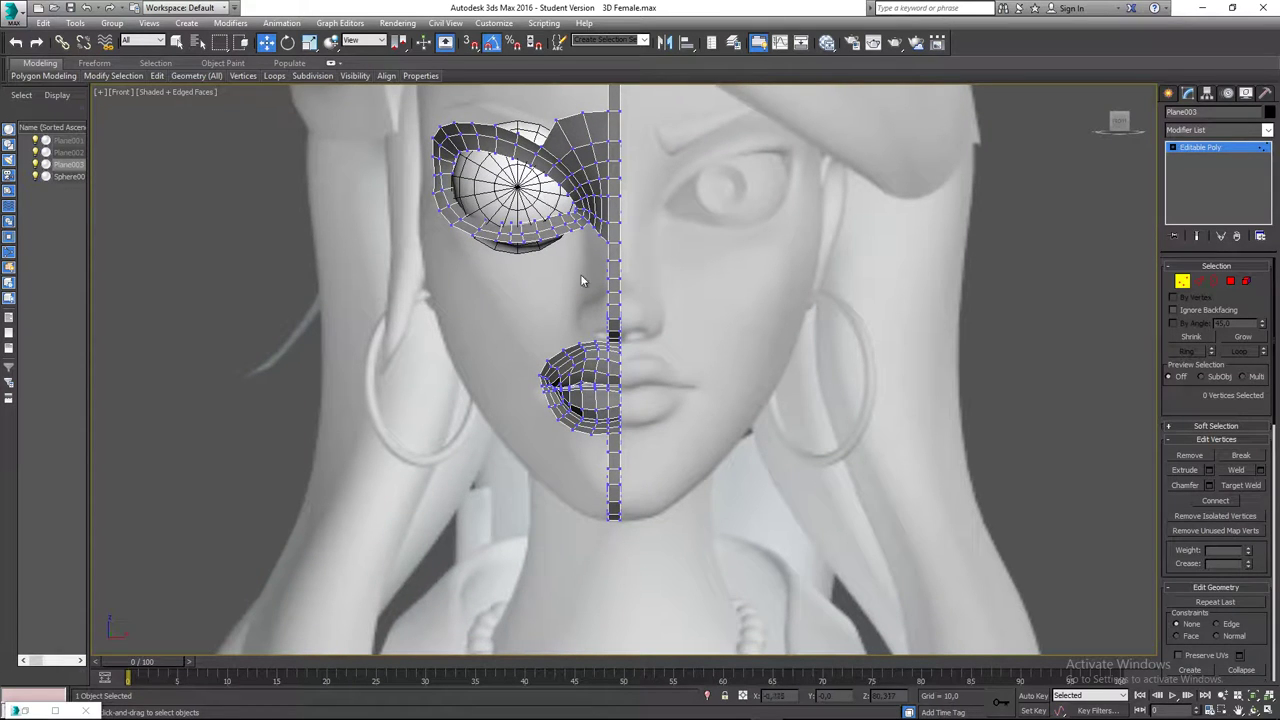
{"action": "middle_click_drag", "start_coordinate": [560, 322], "coordinate": [560, 366]}
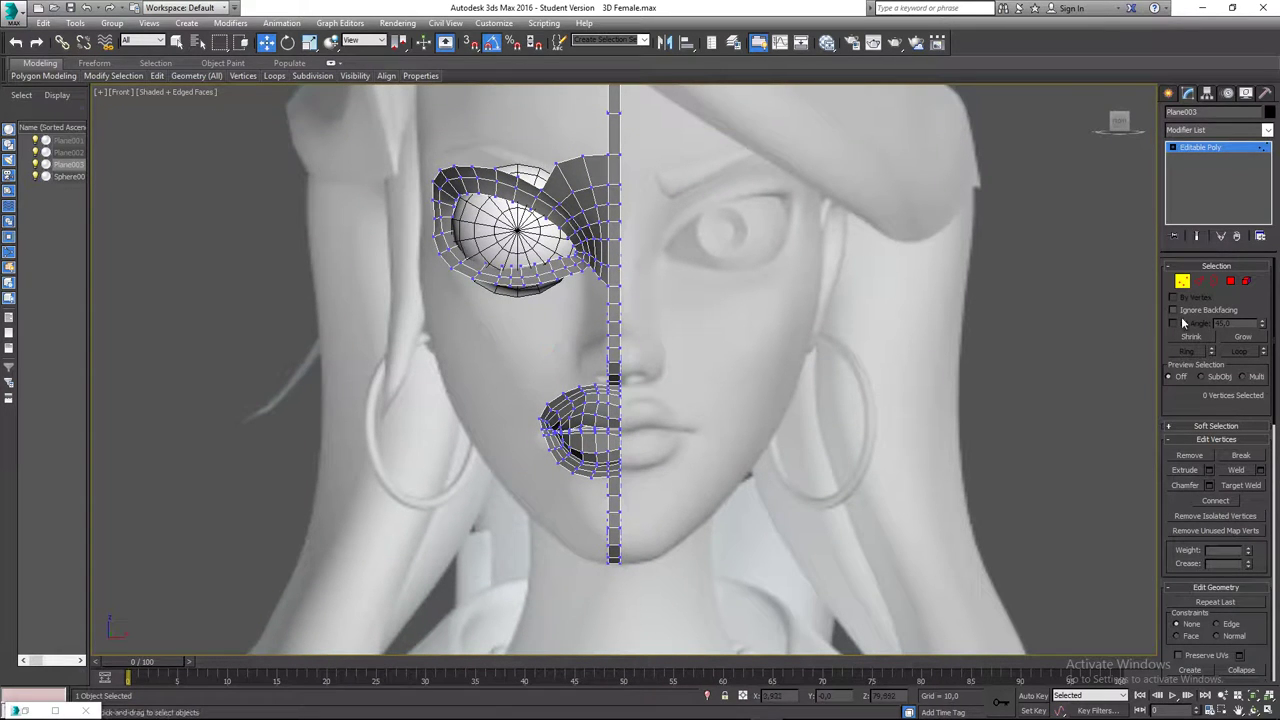
- Select the border edge just above the mouth corner together with the border edge beneath the middle of the lower eyelid
{"action": "left_click", "coordinate": [1198, 281]}
{"action": "scroll", "coordinate": [505, 378], "scroll_direction": "up", "scroll_amount": 5}
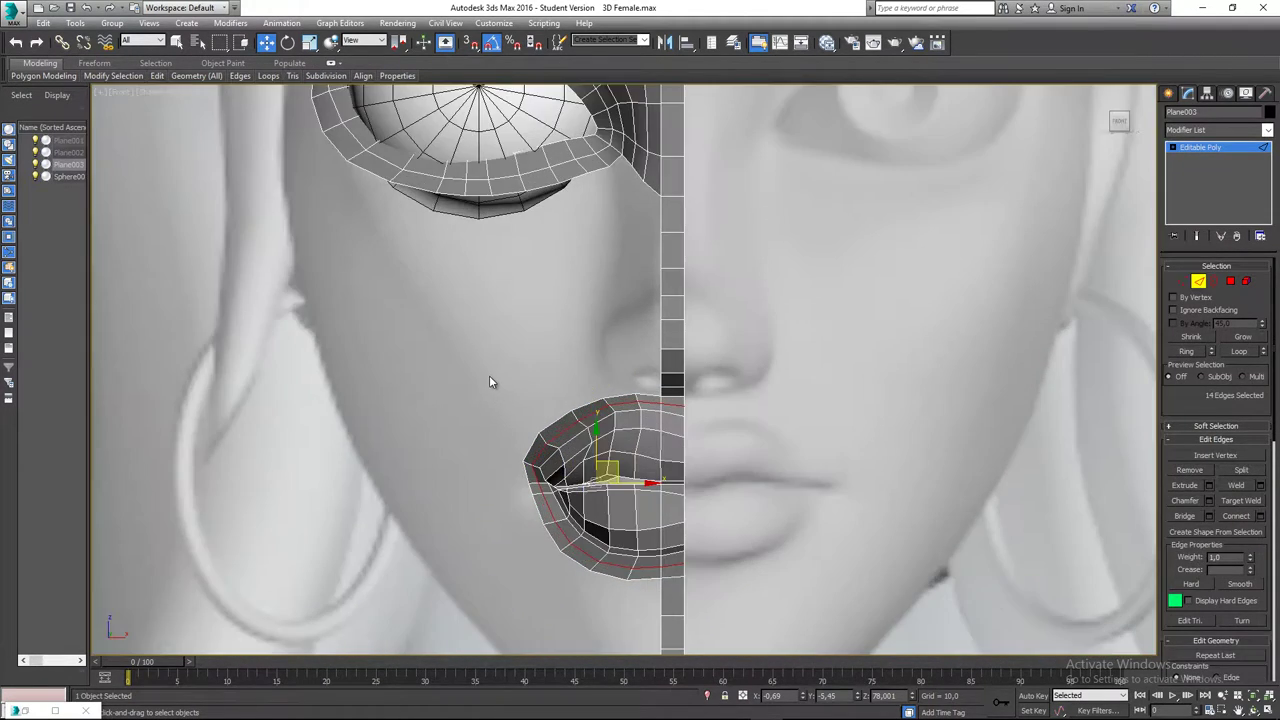
{"action": "left_click", "coordinate": [489, 381]}
{"action": "left_click", "coordinate": [528, 452]}
{"action": "scroll", "coordinate": [528, 445], "scroll_direction": "up", "scroll_amount": 3}
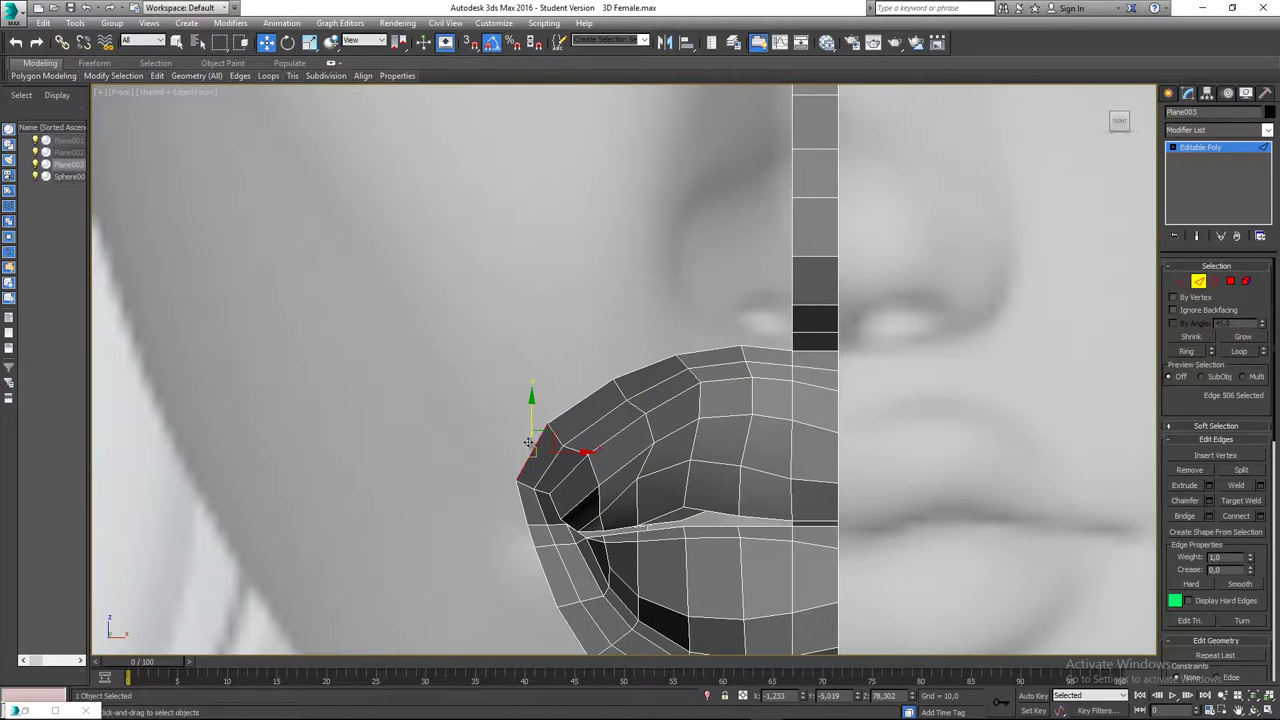
{"action": "scroll", "coordinate": [528, 442], "scroll_direction": "down", "scroll_amount": 5}
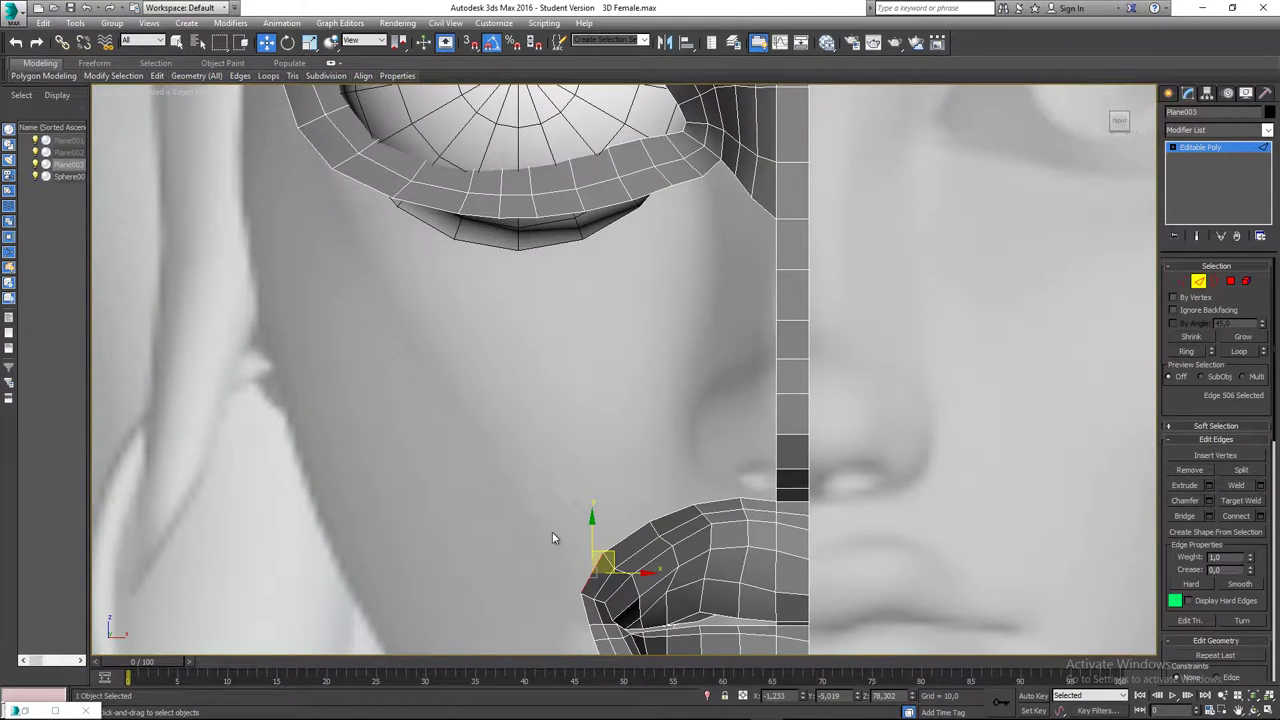
{"action": "middle_click_drag", "start_coordinate": [590, 590], "coordinate": [604, 563]}
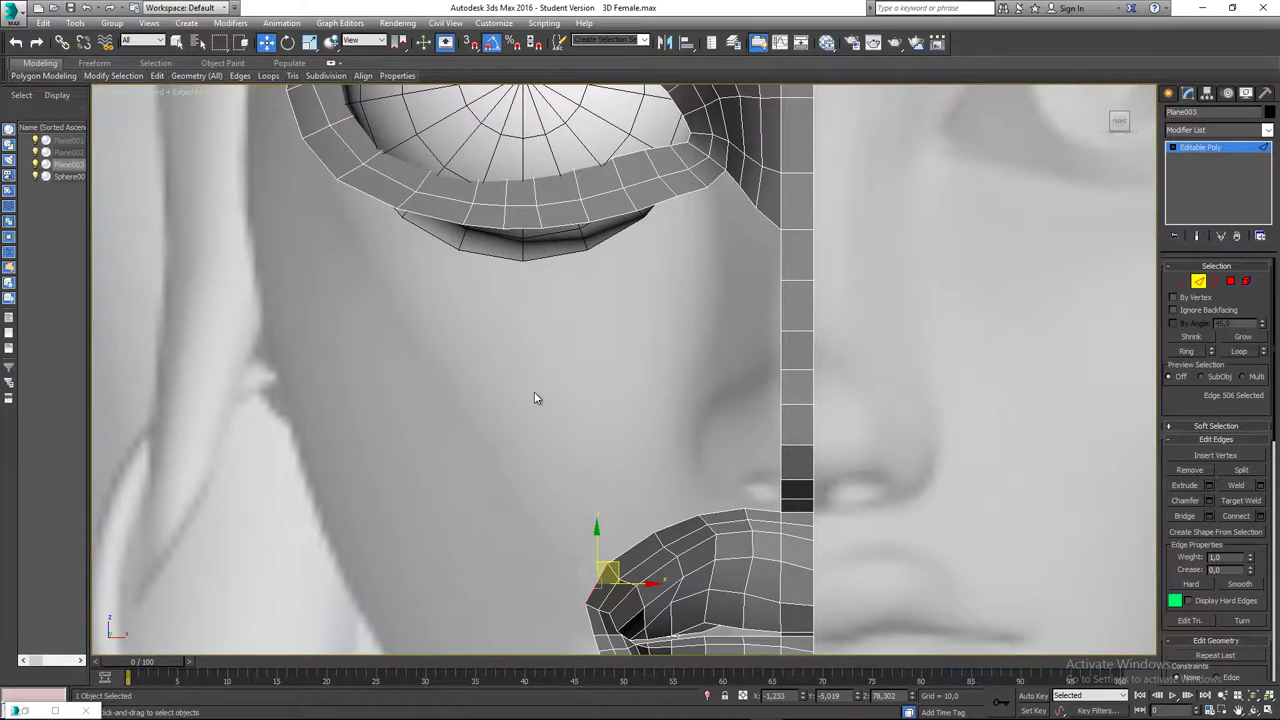
{"action": "left_click", "coordinate": [485, 227], "text": "ctrl"}
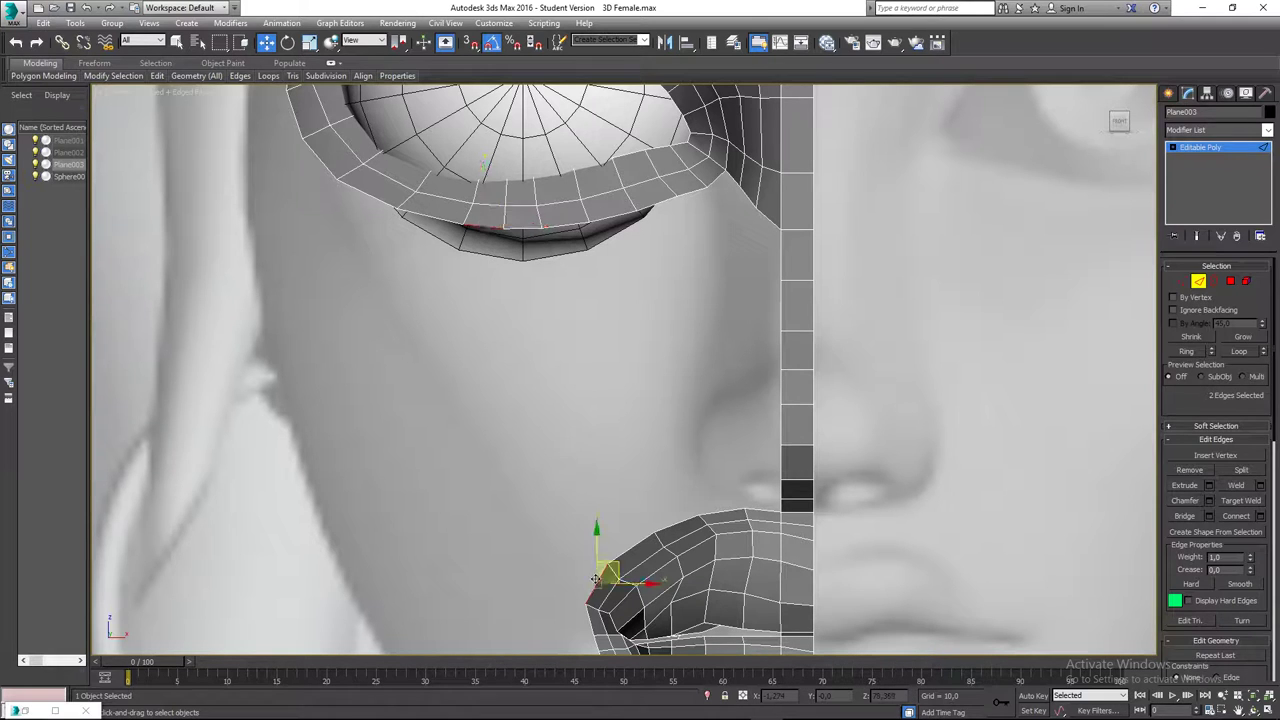
{"action": "middle_click_drag", "start_coordinate": [707, 490], "coordinate": [679, 479]}
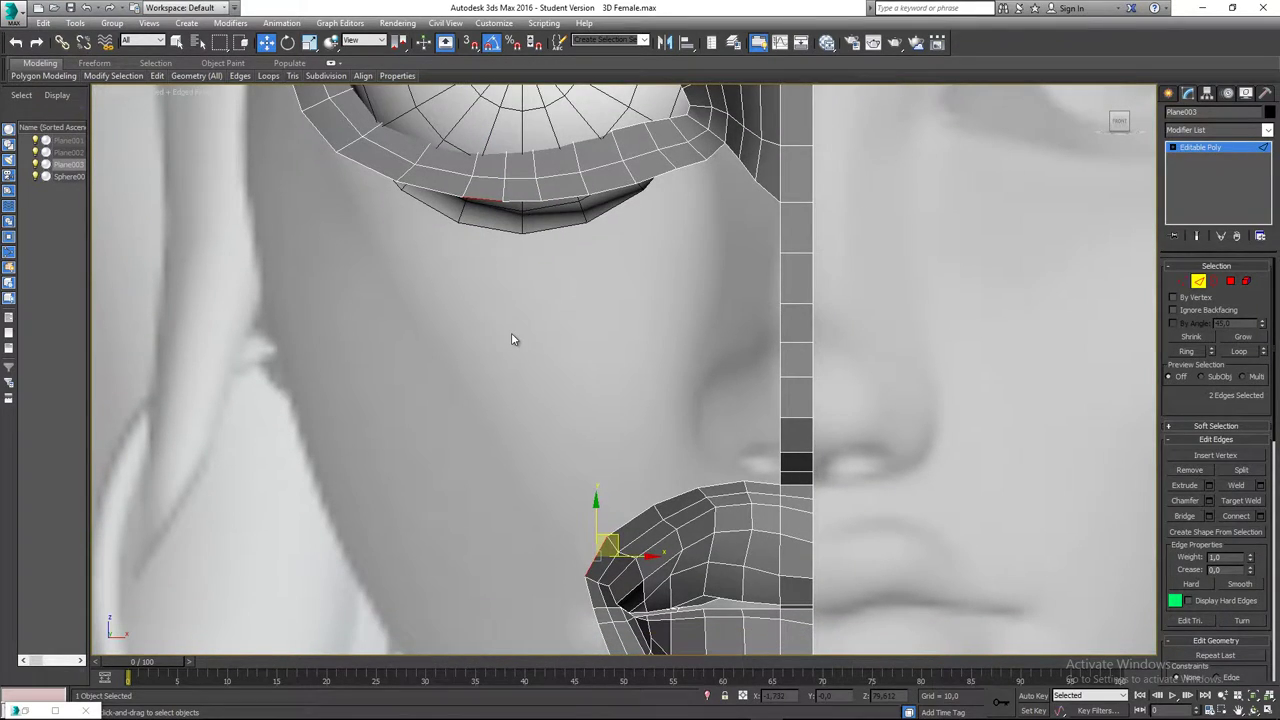
{"action": "scroll", "coordinate": [511, 340], "scroll_direction": "down", "scroll_amount": 5}
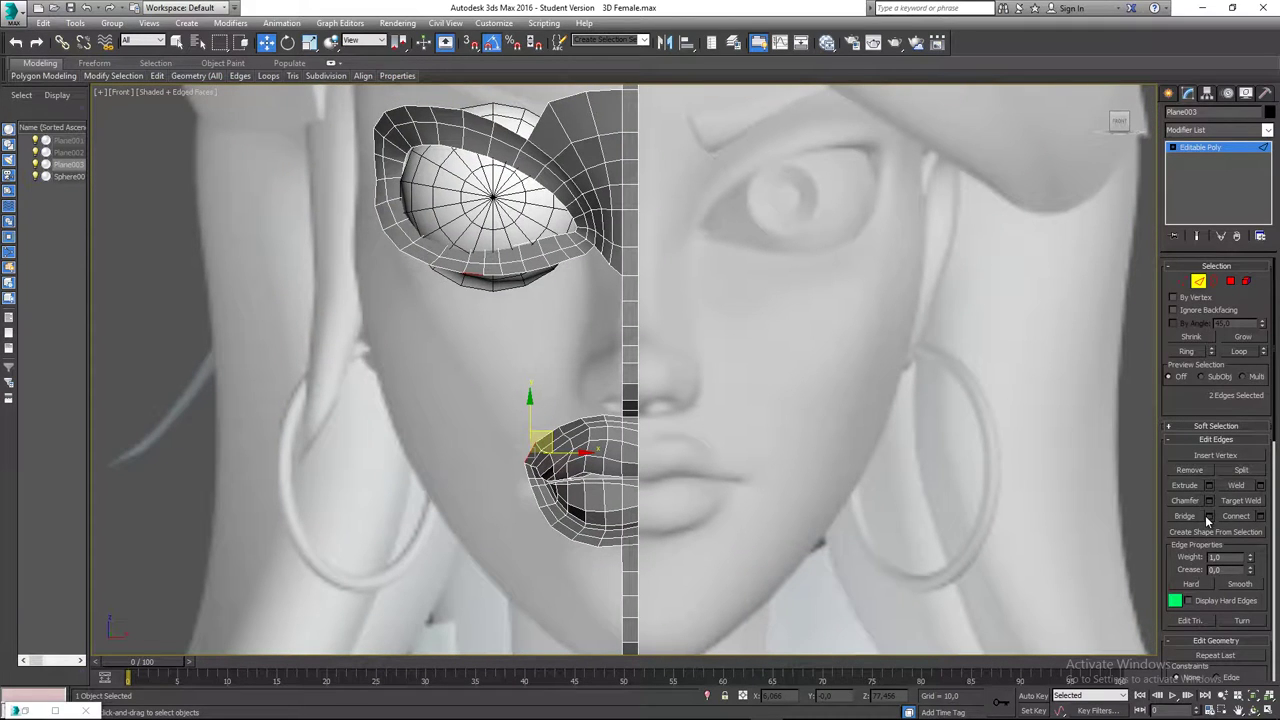
- Bridge the two selected edges across the cheek with 6 segments
{"action": "left_click", "coordinate": [1208, 516]}
{"action": "scroll", "coordinate": [560, 365], "scroll_direction": "up", "scroll_amount": 4}
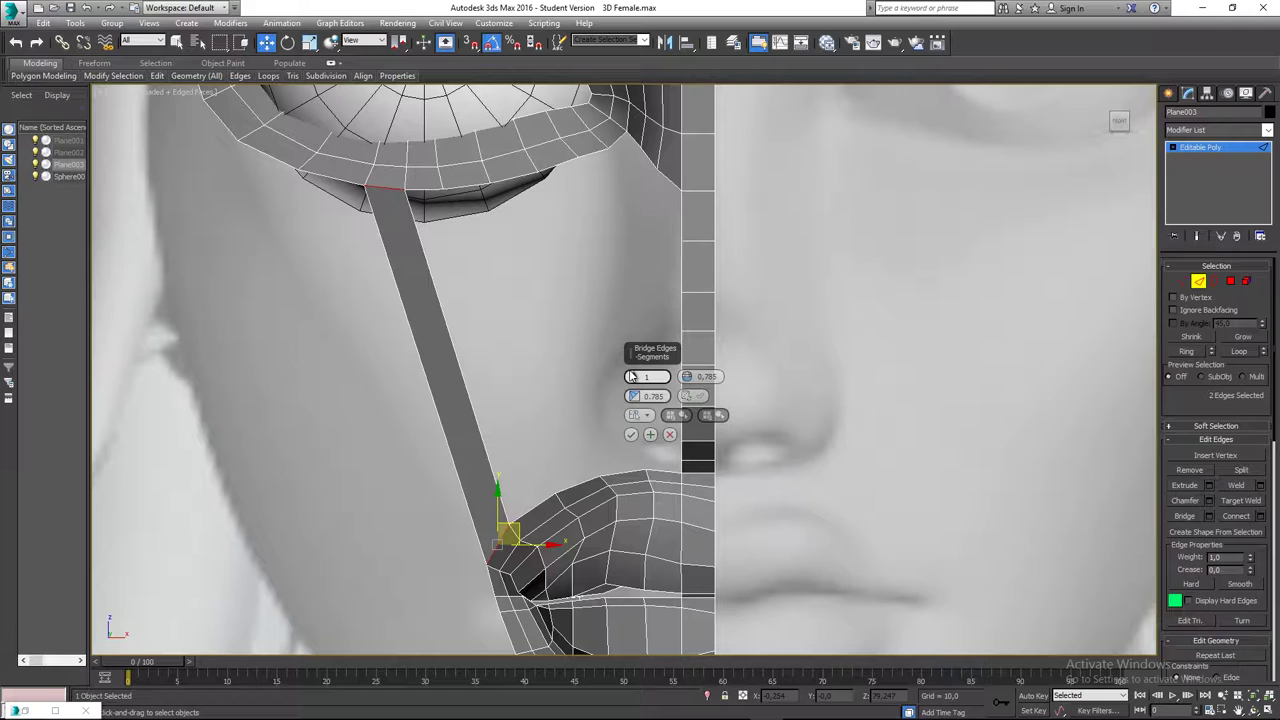
{"action": "middle_click_drag", "start_coordinate": [632, 376], "coordinate": [530, 367]}
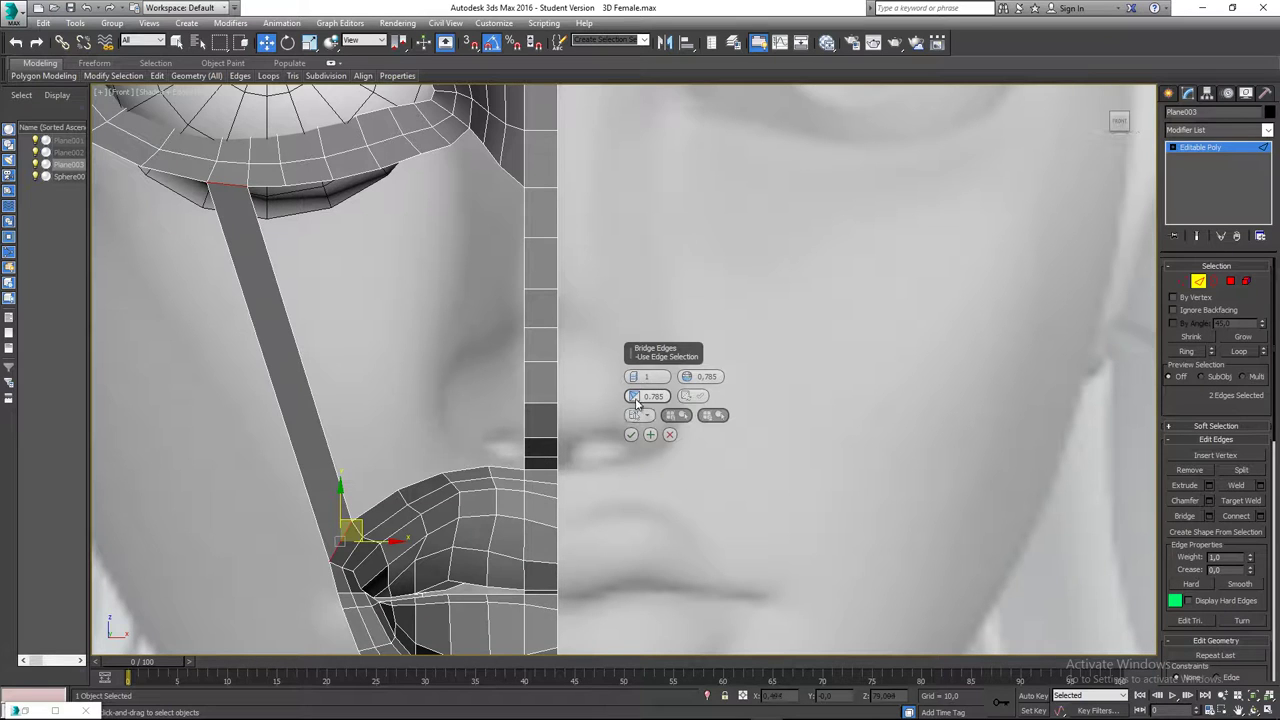
{"action": "left_click_drag", "start_coordinate": [633, 378], "coordinate": [633, 369]}
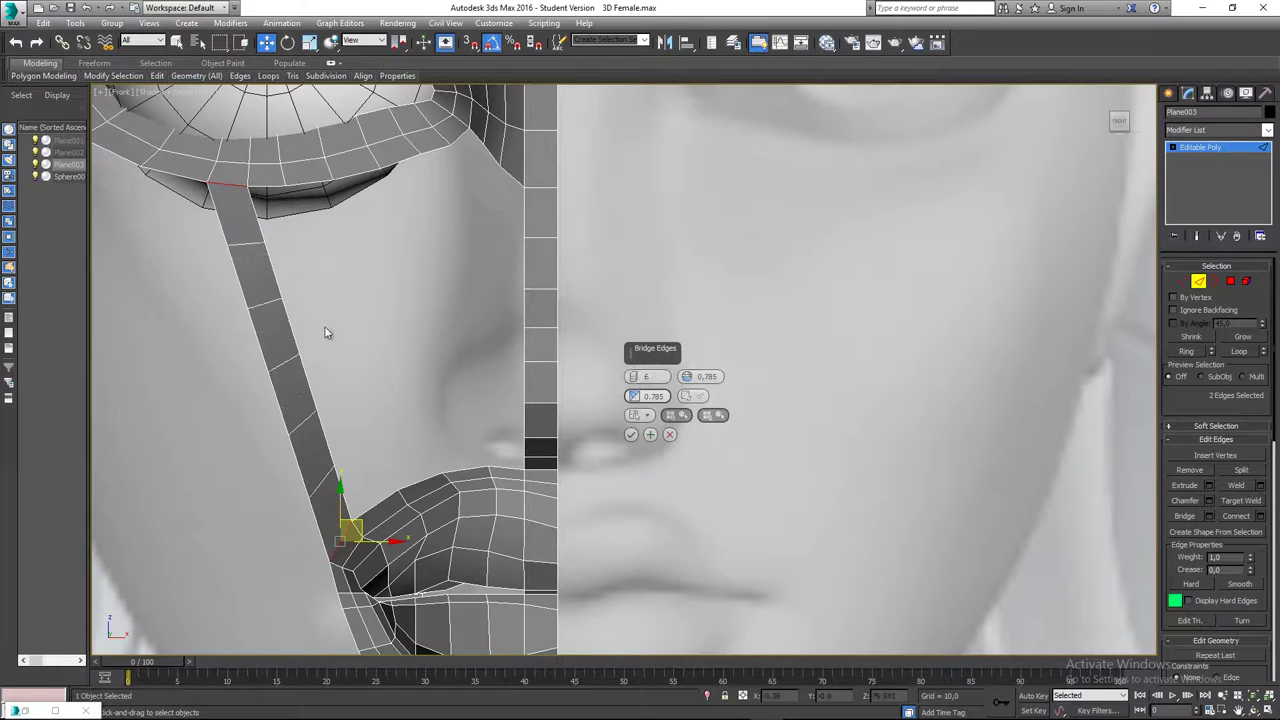
{"action": "middle_click_drag", "start_coordinate": [323, 329], "coordinate": [337, 346]}
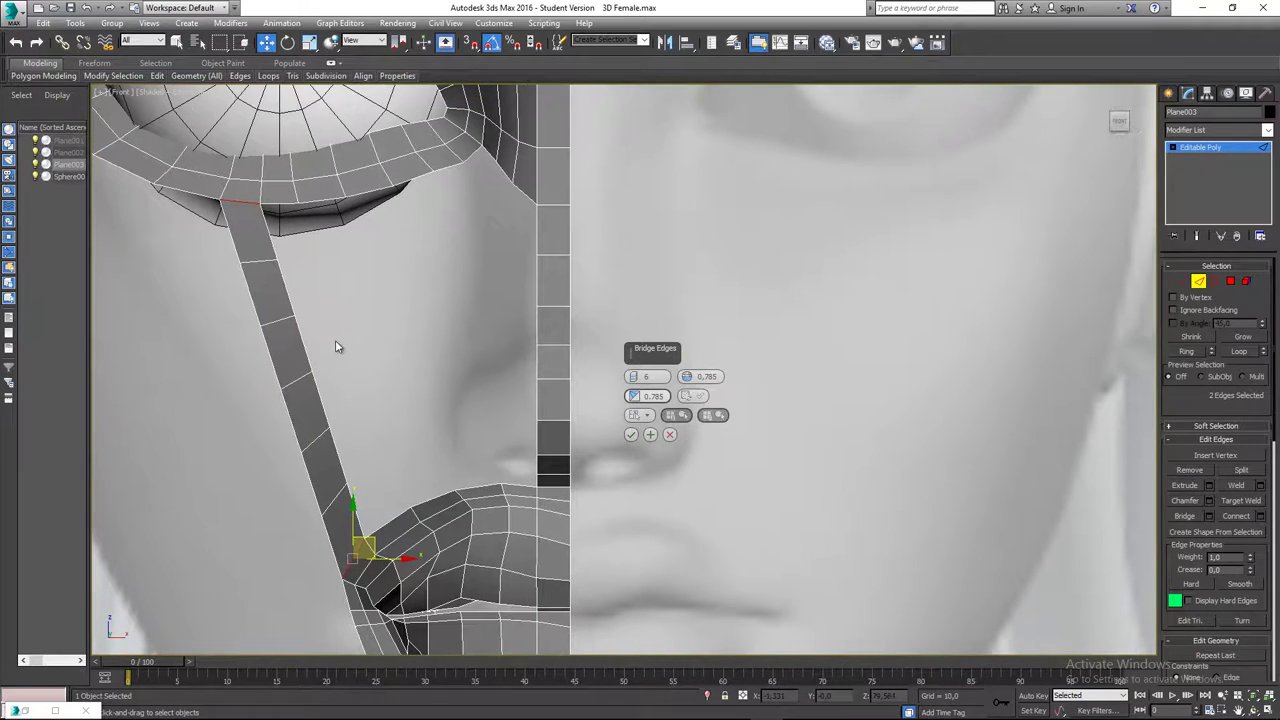
{"action": "left_click", "coordinate": [630, 437]}
{"action": "middle_click_drag", "start_coordinate": [333, 503], "coordinate": [411, 458]}
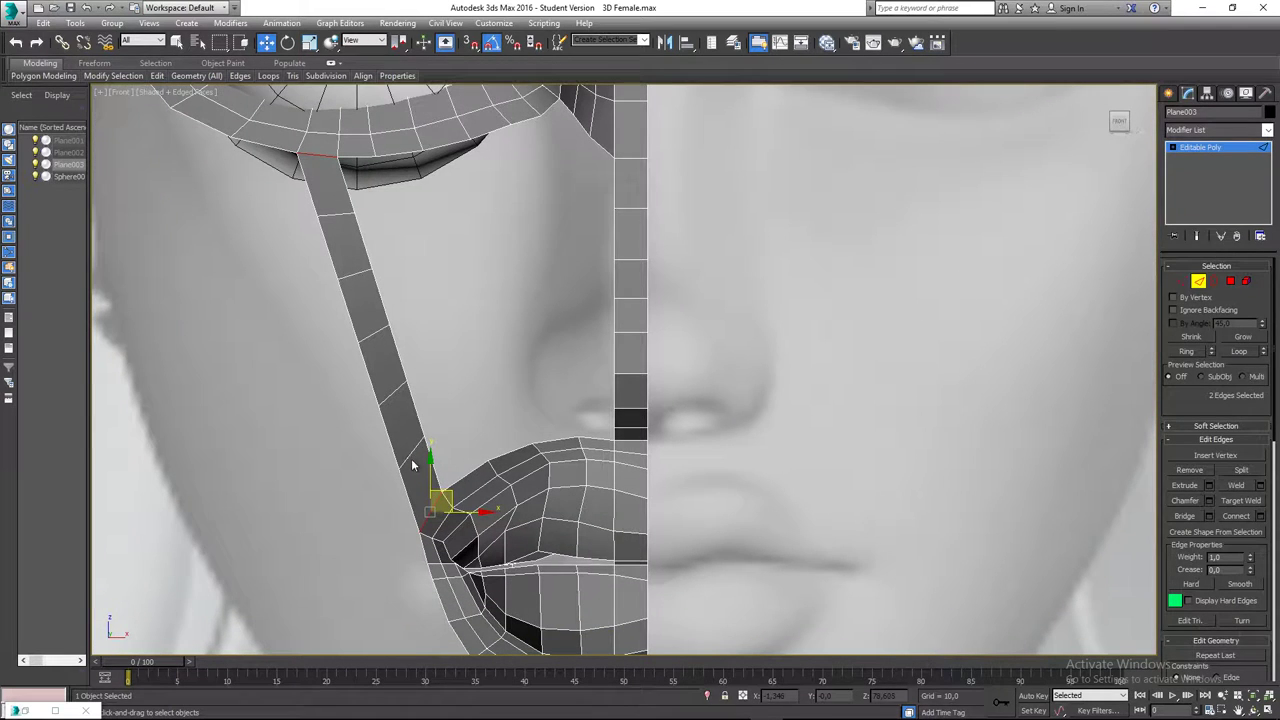
- Move the three upper cross edges of the cheek strip outward, shifting the top one about 0.11 units, to start a curve
{"action": "middle_click_drag", "start_coordinate": [385, 290], "coordinate": [409, 306]}
{"action": "left_click", "coordinate": [370, 240]}
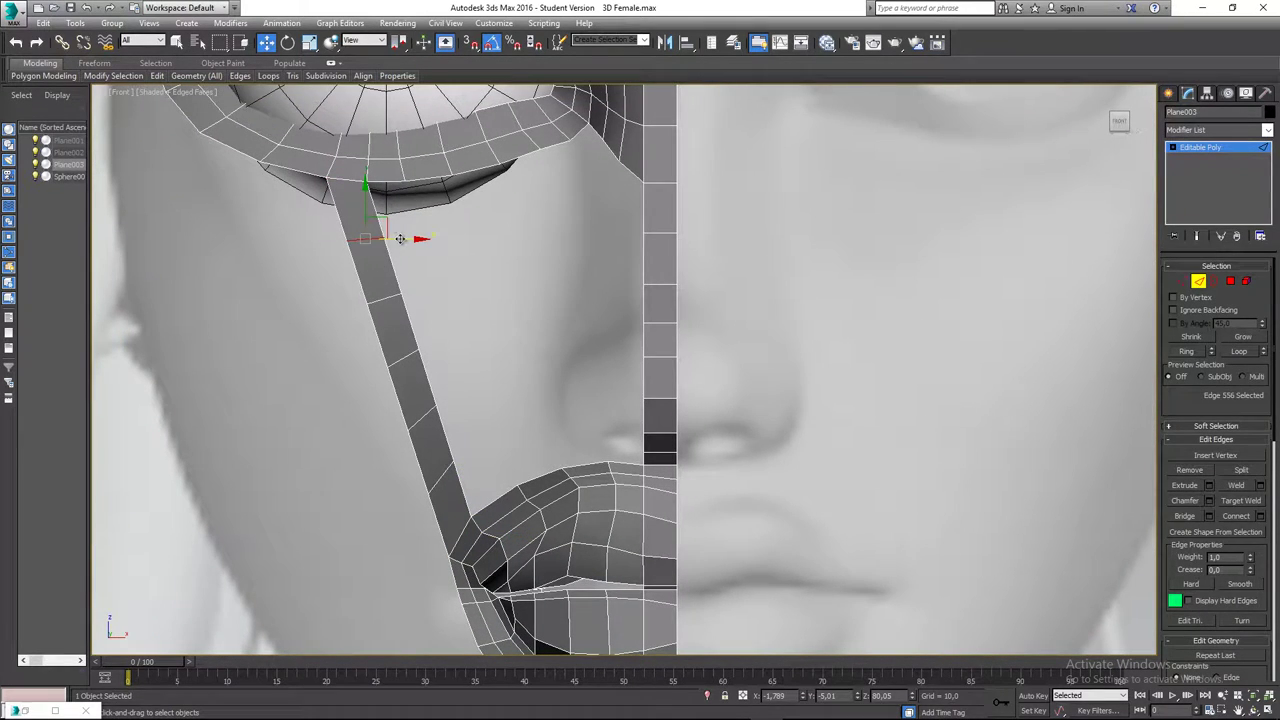
{"action": "left_click_drag", "start_coordinate": [401, 238], "coordinate": [382, 234]}
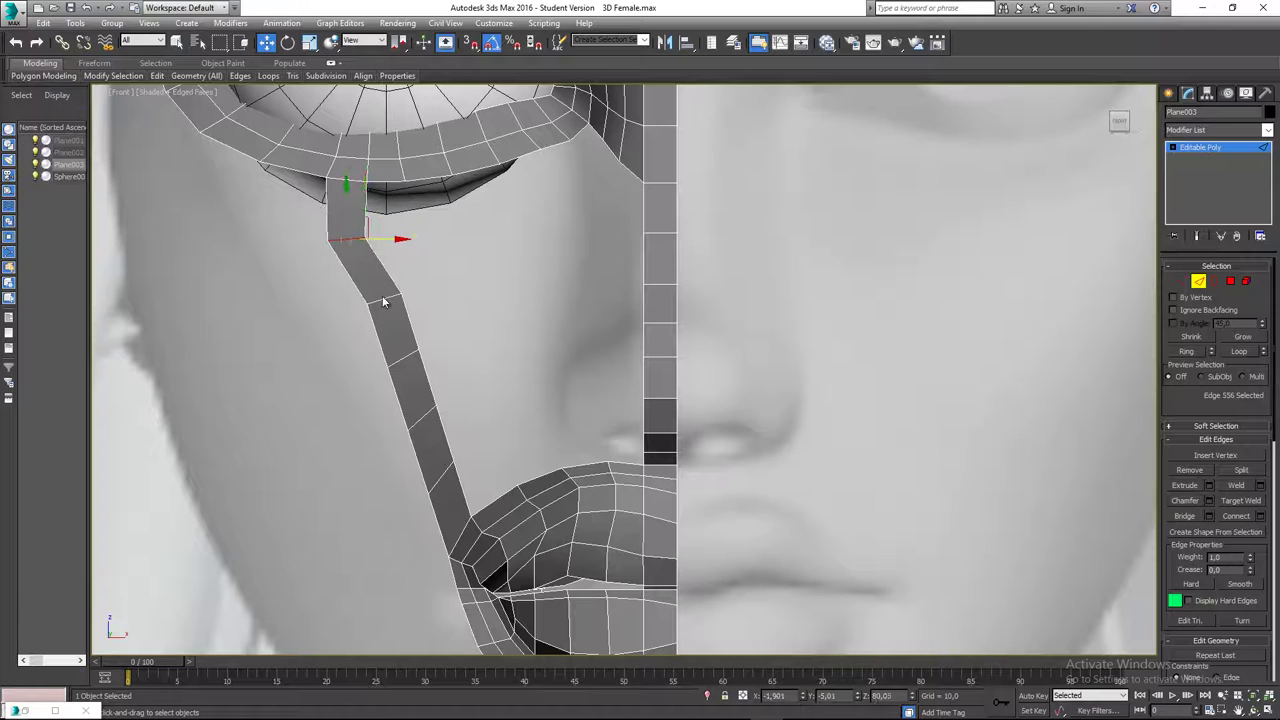
{"action": "left_click", "coordinate": [394, 299]}
{"action": "left_click", "coordinate": [393, 300]}
{"action": "left_click_drag", "start_coordinate": [420, 298], "coordinate": [387, 298]}
{"action": "left_click", "coordinate": [400, 357]}
{"action": "left_click_drag", "start_coordinate": [402, 357], "coordinate": [367, 357]}
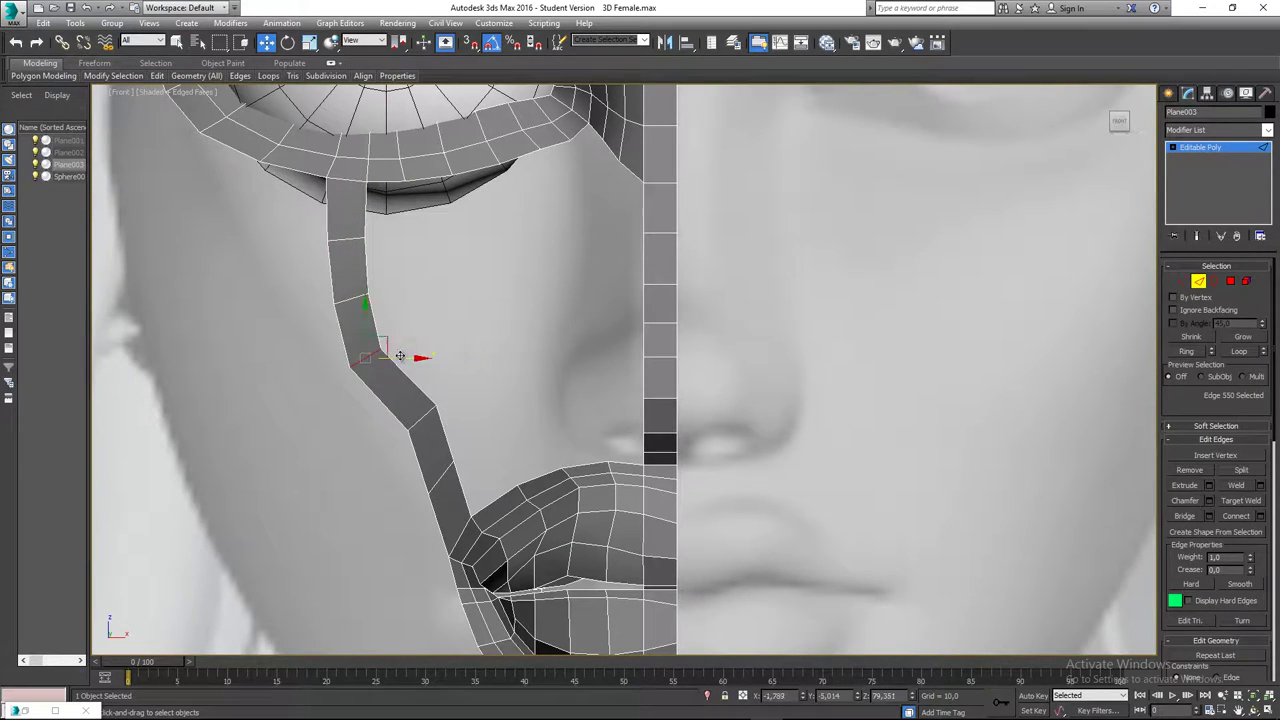
- Move the two lower cross edges of the cheek strip outward to continue the curve down to the mouth corner
{"action": "left_click", "coordinate": [419, 419]}
{"action": "left_click_drag", "start_coordinate": [450, 418], "coordinate": [406, 418]}
{"action": "left_click", "coordinate": [441, 480]}
{"action": "left_click_drag", "start_coordinate": [470, 478], "coordinate": [453, 479]}
{"action": "middle_click_drag", "start_coordinate": [486, 329], "coordinate": [517, 314]}
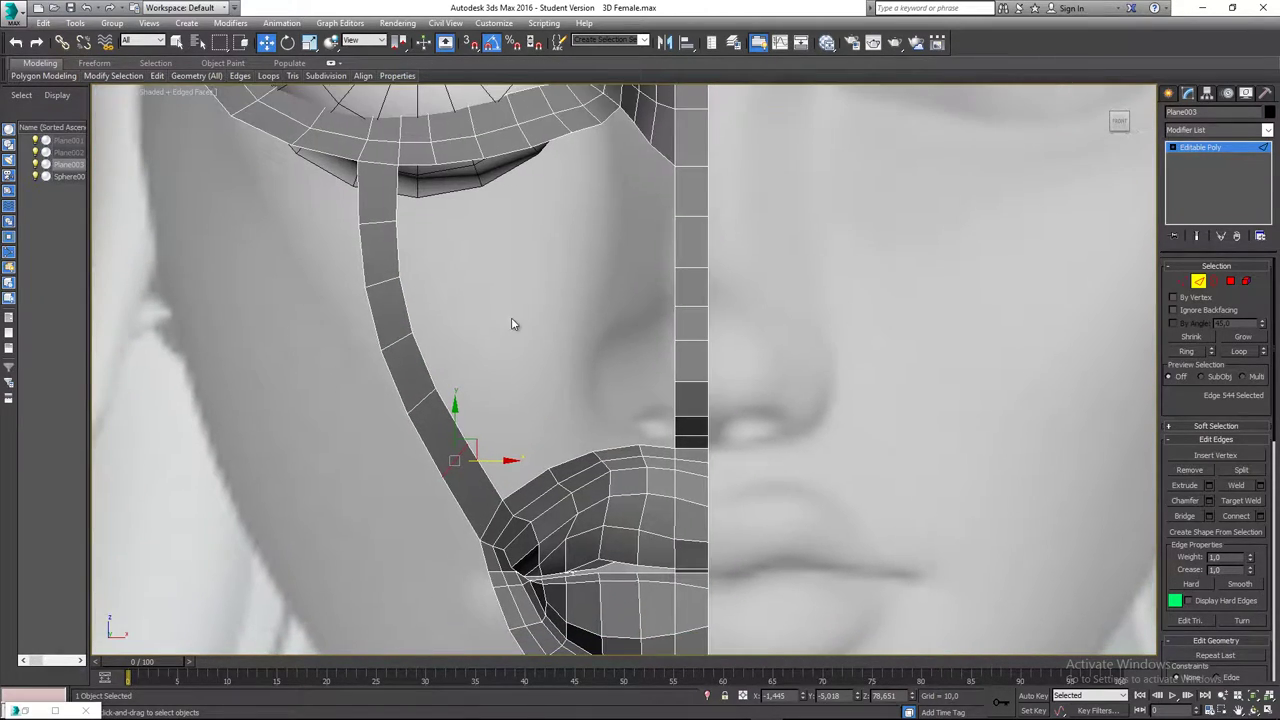
- Move the upper three vertices on the cheek strip's outer border outward to widen and smooth the strip
{"action": "key", "text": "1"}
{"action": "scroll", "coordinate": [475, 495], "scroll_direction": "up", "scroll_amount": 2}
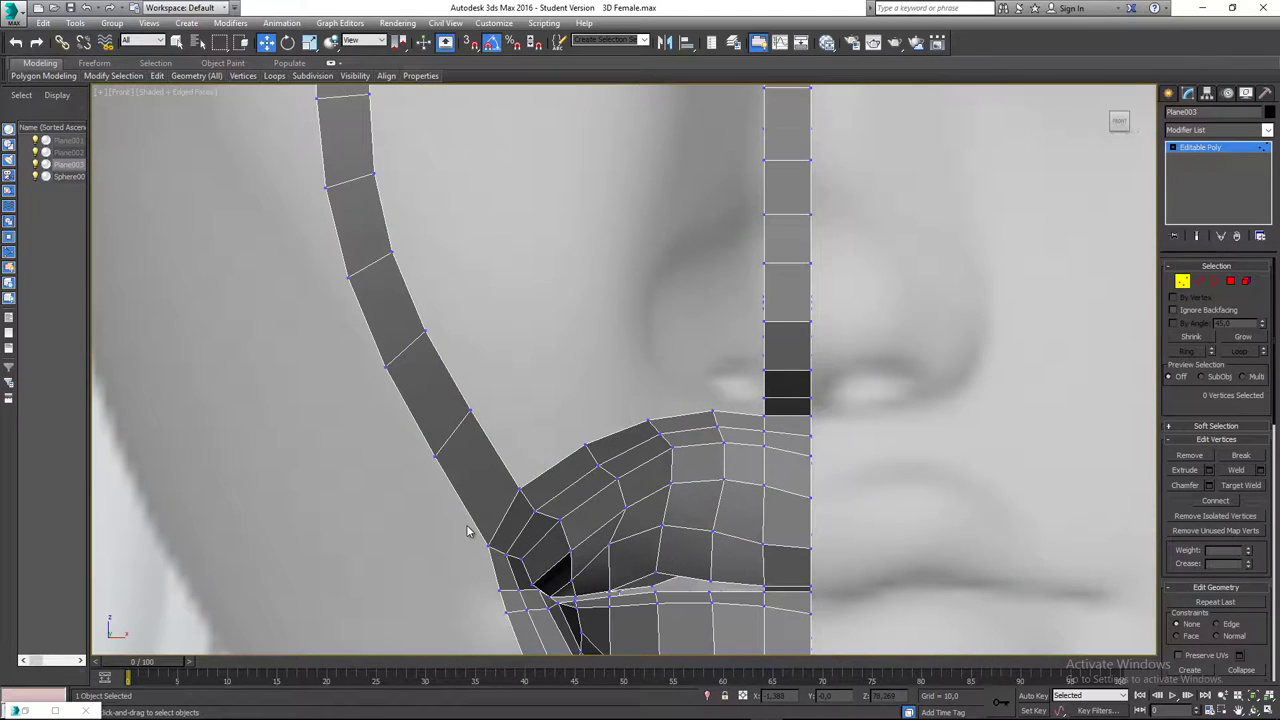
{"action": "scroll", "coordinate": [440, 472], "scroll_direction": "up", "scroll_amount": 1}
{"action": "middle_click_drag", "start_coordinate": [377, 319], "coordinate": [414, 448]}
{"action": "scroll", "coordinate": [414, 448], "scroll_direction": "down", "scroll_amount": 2}
{"action": "middle_click_drag", "start_coordinate": [408, 366], "coordinate": [424, 427]}
{"action": "scroll", "coordinate": [374, 318], "scroll_direction": "up", "scroll_amount": 1}
{"action": "left_click", "coordinate": [373, 300]}
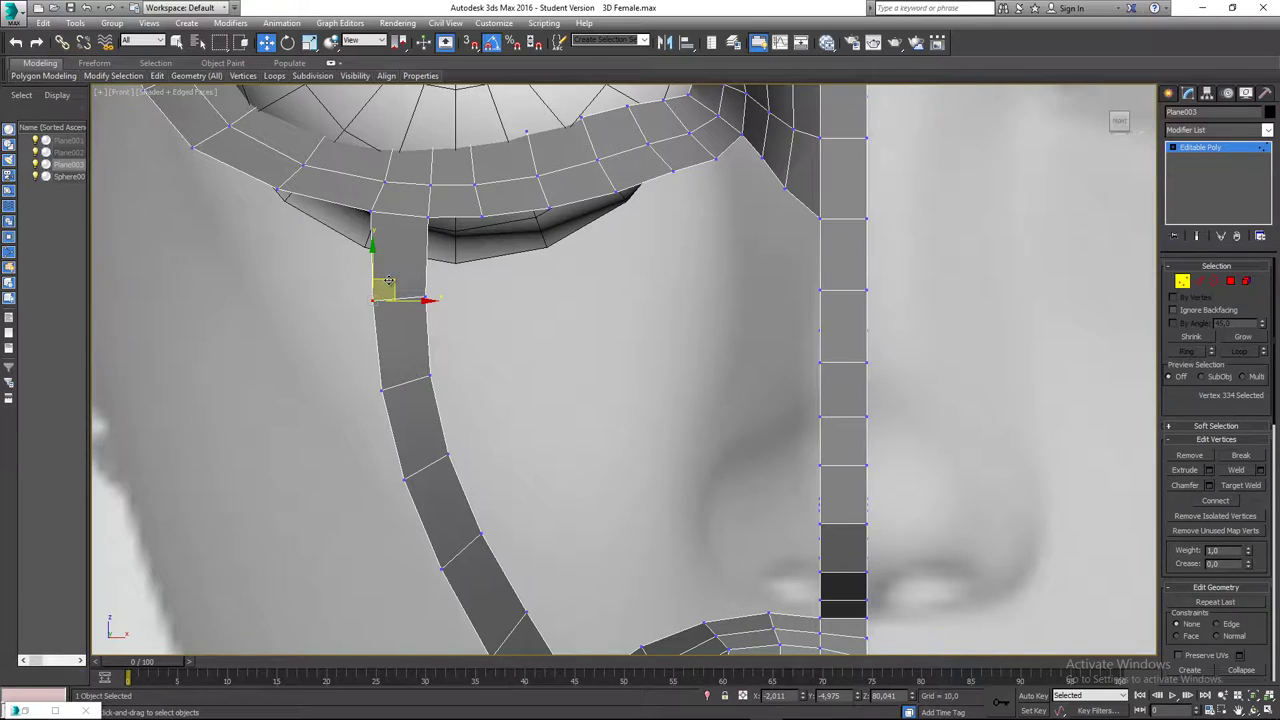
{"action": "left_click_drag", "start_coordinate": [389, 280], "coordinate": [384, 275]}
{"action": "left_click_drag", "start_coordinate": [344, 383], "coordinate": [383, 369]}
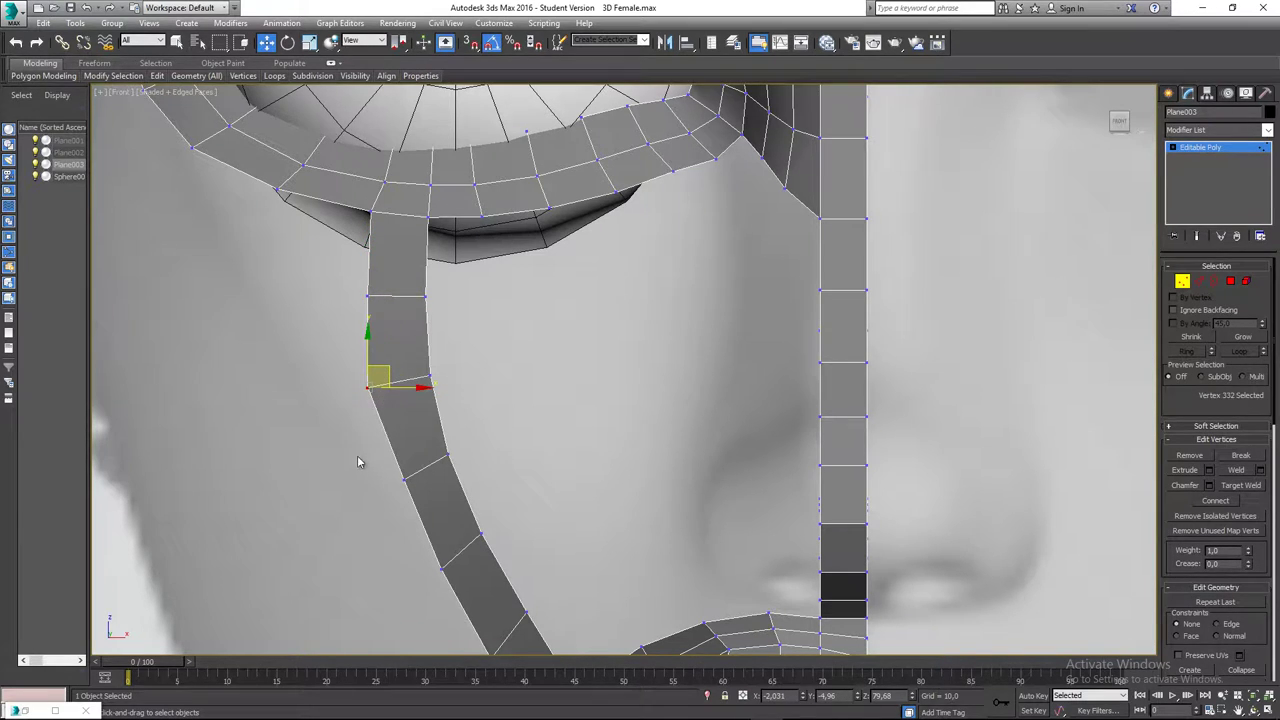
{"action": "left_click", "coordinate": [408, 482]}
{"action": "left_click_drag", "start_coordinate": [420, 458], "coordinate": [404, 457]}
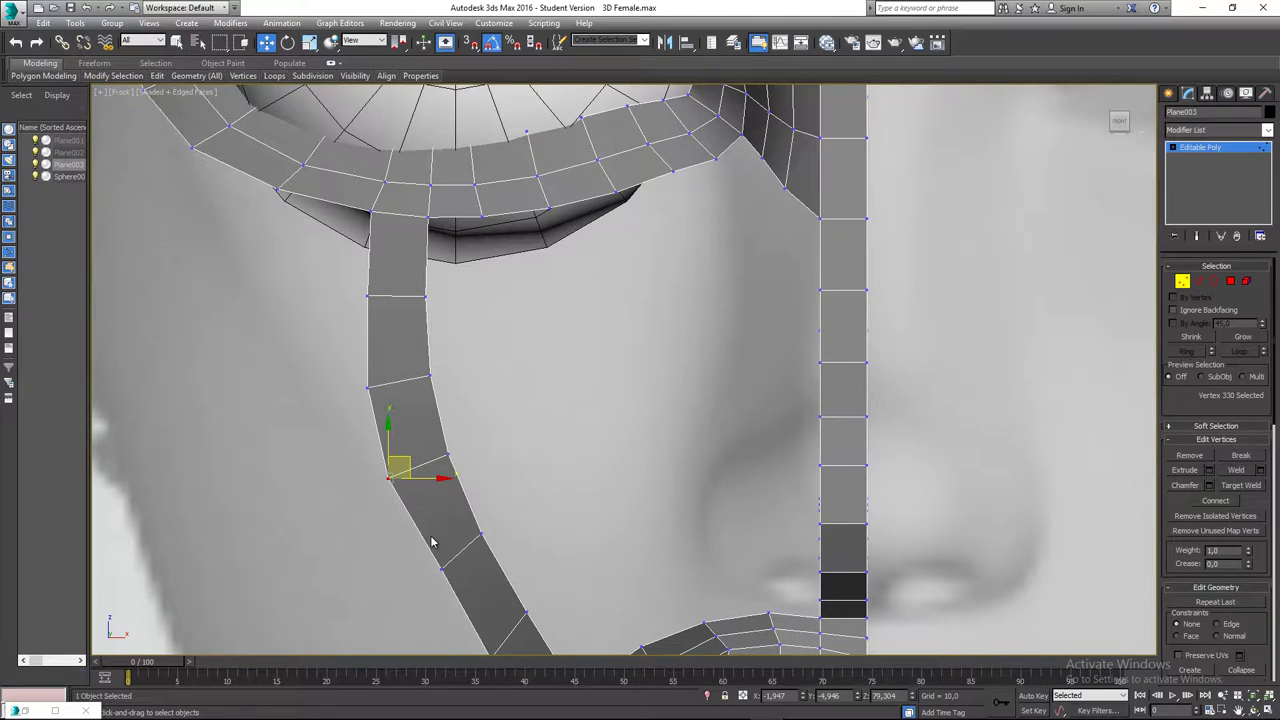
- Move the two lowest outer-border vertices of the cheek strip outward and lower the inner vertex nearest the lips about 0.013 units
{"action": "middle_click_drag", "start_coordinate": [431, 540], "coordinate": [436, 463]}
{"action": "left_click", "coordinate": [448, 493]}
{"action": "left_click_drag", "start_coordinate": [463, 485], "coordinate": [442, 482]}
{"action": "middle_click_drag", "start_coordinate": [469, 558], "coordinate": [466, 519]}
{"action": "left_click", "coordinate": [492, 540]}
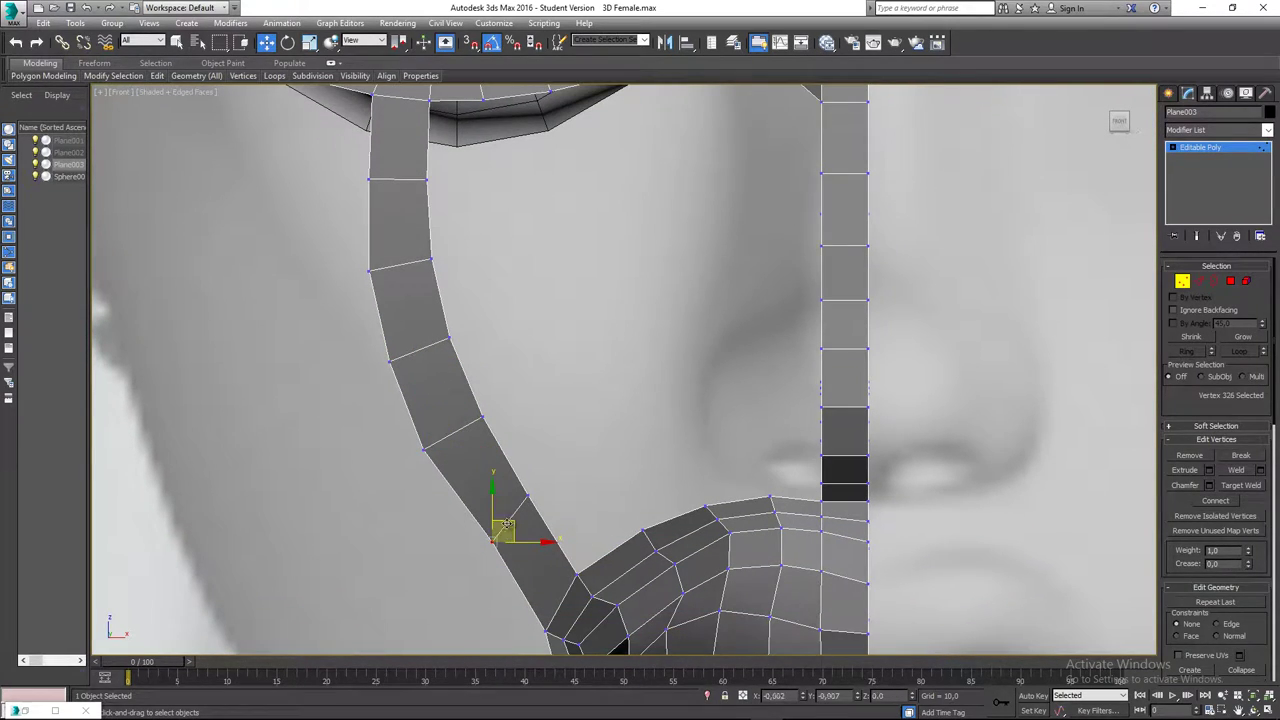
{"action": "left_click_drag", "start_coordinate": [549, 552], "coordinate": [530, 558]}
{"action": "middle_click_drag", "start_coordinate": [530, 558], "coordinate": [534, 528]}
{"action": "left_click", "coordinate": [531, 464]}
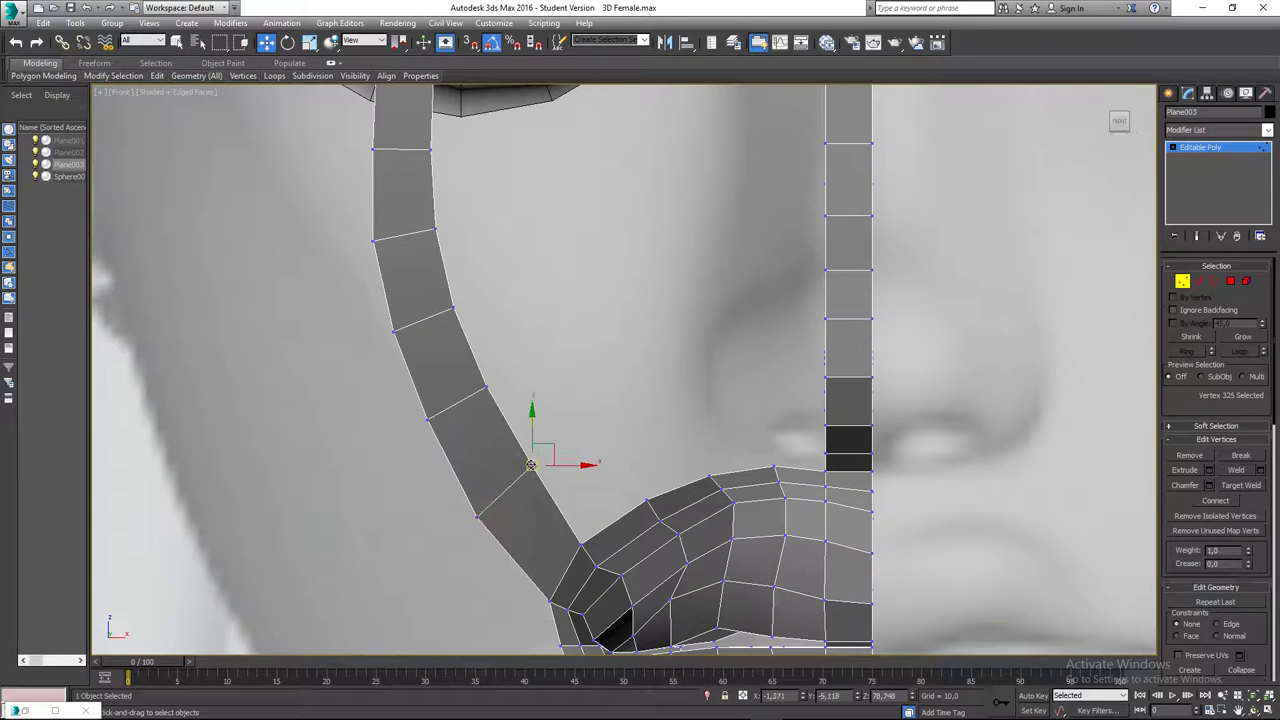
{"action": "left_click_drag", "start_coordinate": [556, 451], "coordinate": [556, 454]}
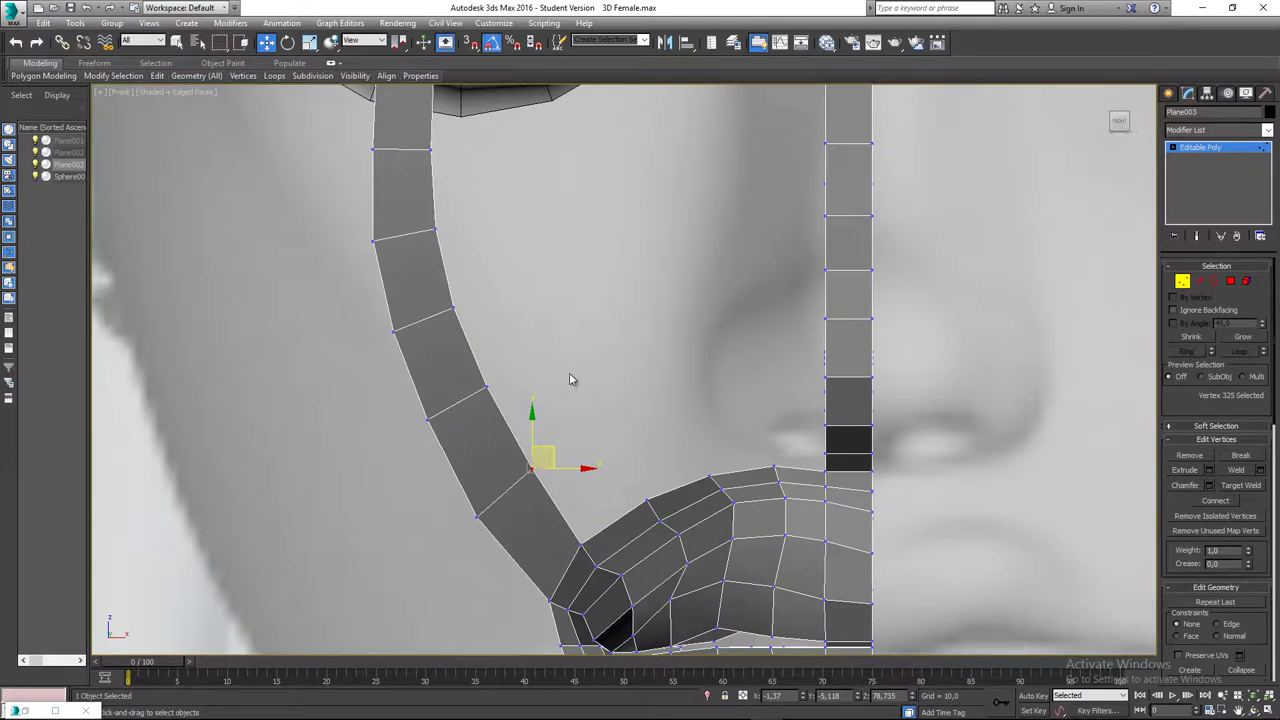
{"action": "left_click", "coordinate": [569, 373]}
- Shift the three lower vertex pairs of the cheek strip slightly outward to round its curve toward the mouth corner
{"action": "middle_click_drag", "start_coordinate": [569, 373], "coordinate": [573, 418]}
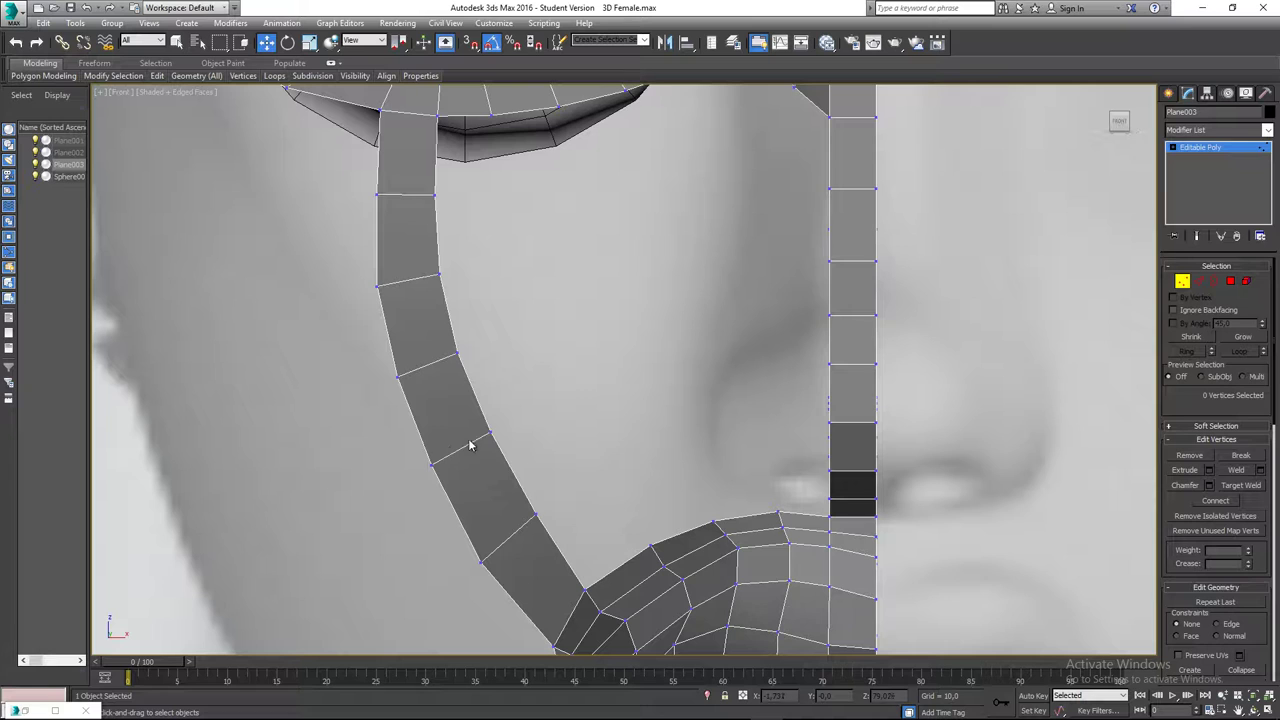
{"action": "left_click_drag", "start_coordinate": [405, 487], "coordinate": [463, 436]}
{"action": "middle_click_drag", "start_coordinate": [549, 516], "coordinate": [557, 494]}
{"action": "left_click_drag", "start_coordinate": [569, 485], "coordinate": [529, 506]}
{"action": "middle_click_drag", "start_coordinate": [529, 506], "coordinate": [553, 547]}
{"action": "left_click_drag", "start_coordinate": [502, 349], "coordinate": [403, 426]}
{"action": "left_click_drag", "start_coordinate": [474, 368], "coordinate": [457, 370]}
- Shift the two vertex pairs below the eyelid slightly outward so the upper cheek strip follows the curve
{"action": "middle_click_drag", "start_coordinate": [481, 313], "coordinate": [501, 364]}
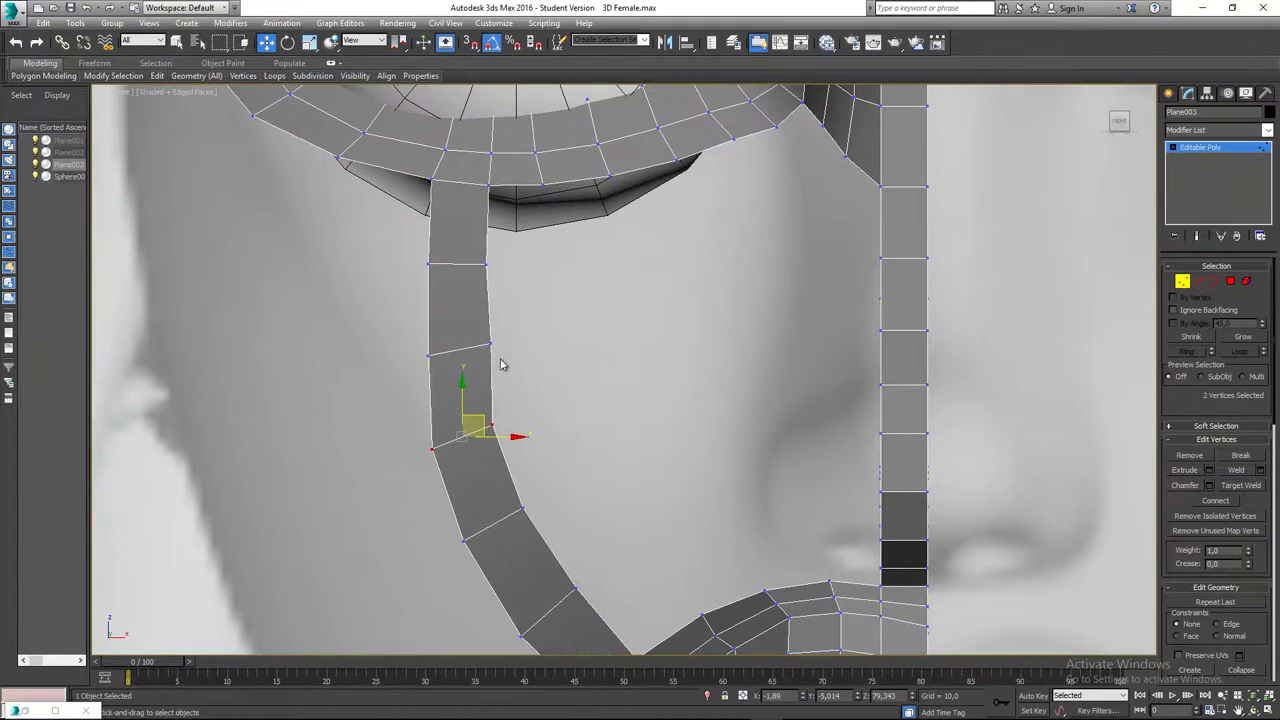
{"action": "left_click_drag", "start_coordinate": [505, 333], "coordinate": [467, 331]}
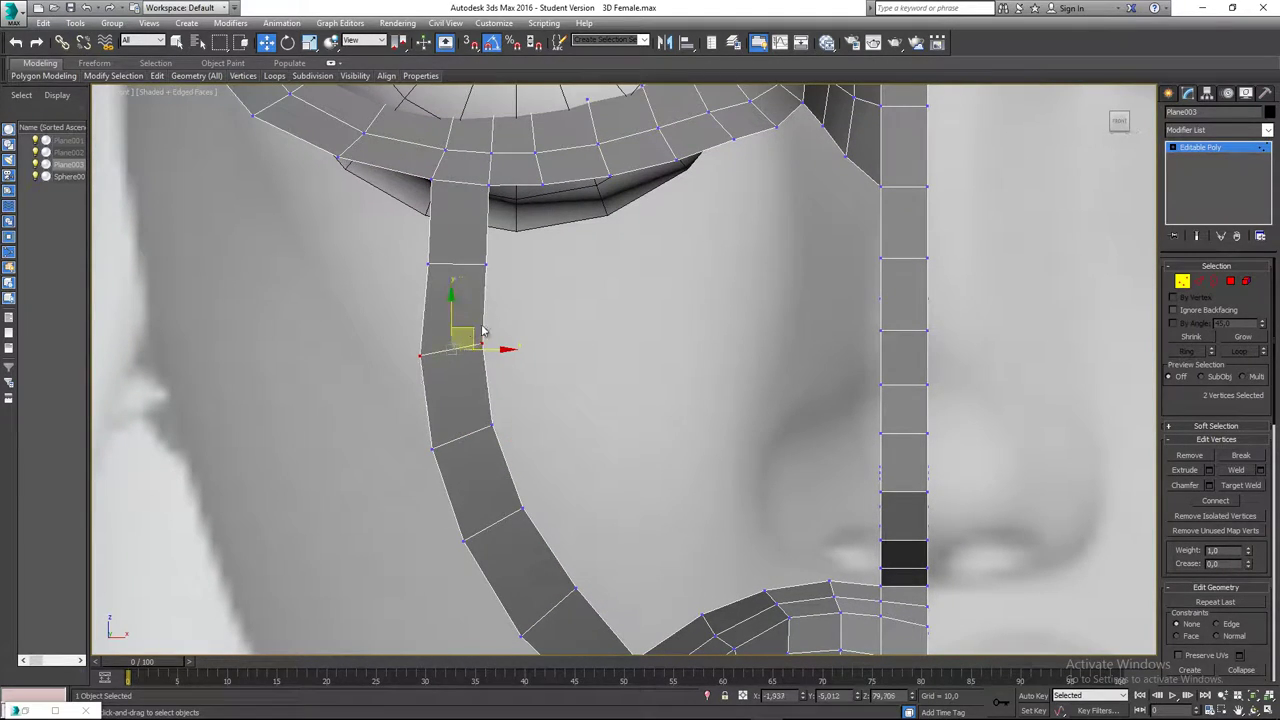
{"action": "left_click_drag", "start_coordinate": [494, 251], "coordinate": [402, 272]}
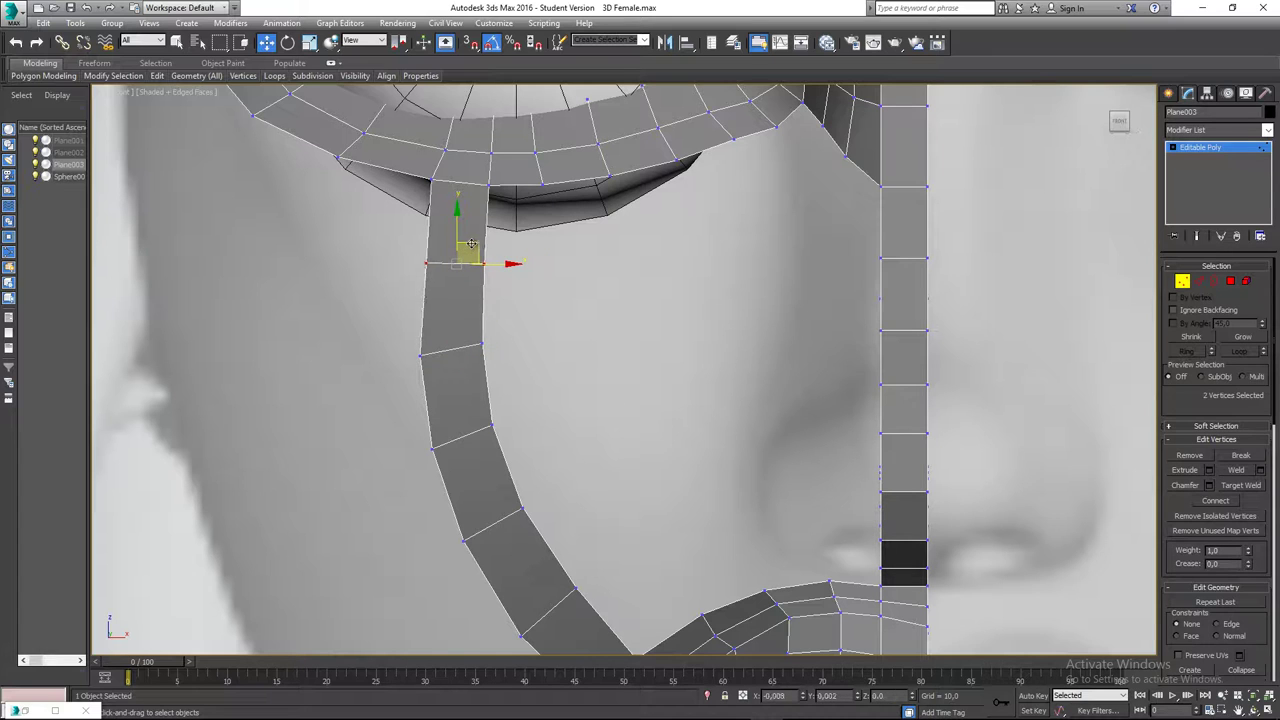
{"action": "left_click_drag", "start_coordinate": [471, 243], "coordinate": [462, 244]}
{"action": "scroll", "coordinate": [542, 314], "scroll_direction": "down", "scroll_amount": 3}
{"action": "left_click", "coordinate": [600, 376]}
- Examine the cheek strip between eye and mouth from the front and in perspective, with the mesh deselected
{"action": "middle_click_drag", "start_coordinate": [594, 390], "coordinate": [542, 390]}
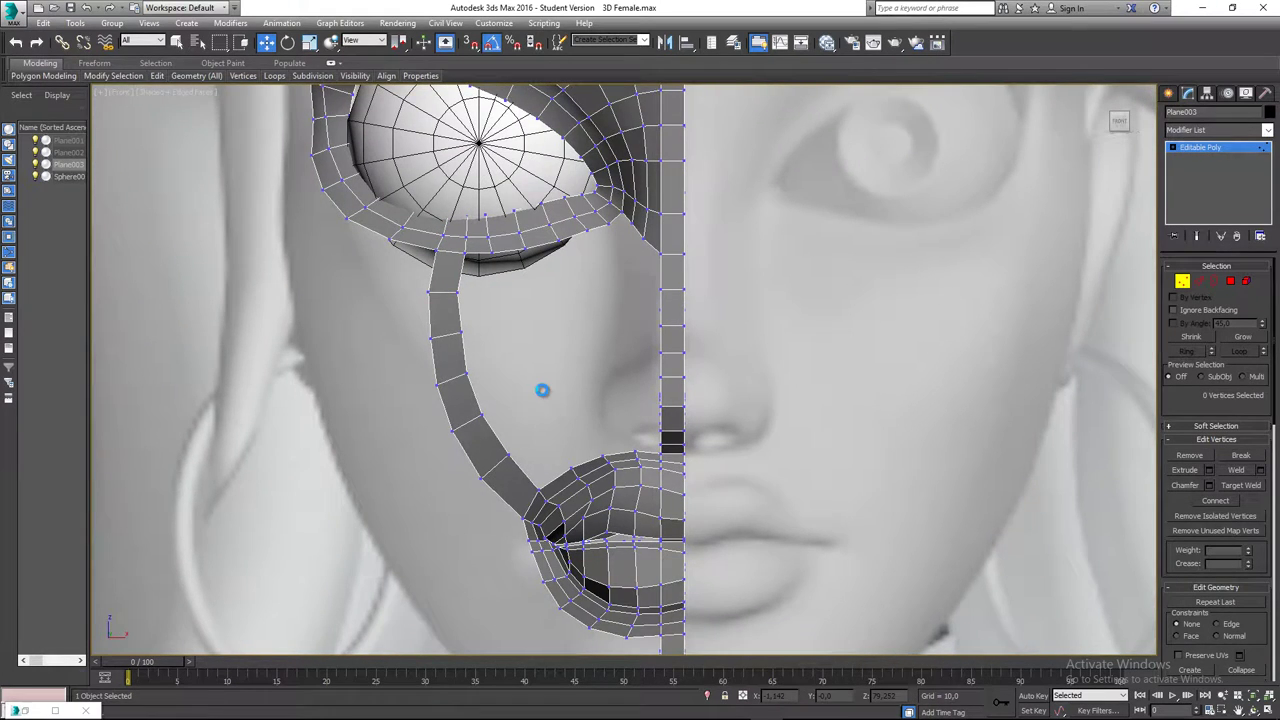
{"action": "scroll", "coordinate": [548, 392], "scroll_direction": "down", "scroll_amount": 3}
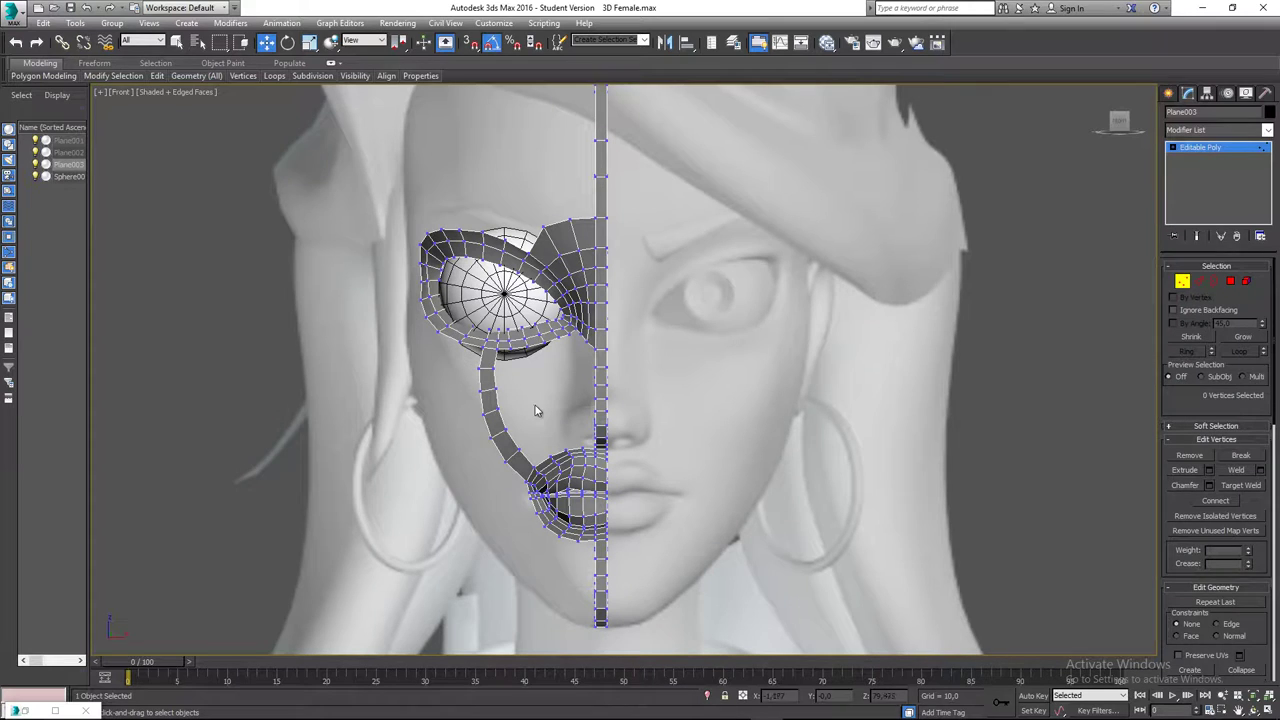
{"action": "middle_click_drag", "start_coordinate": [535, 405], "coordinate": [531, 401]}
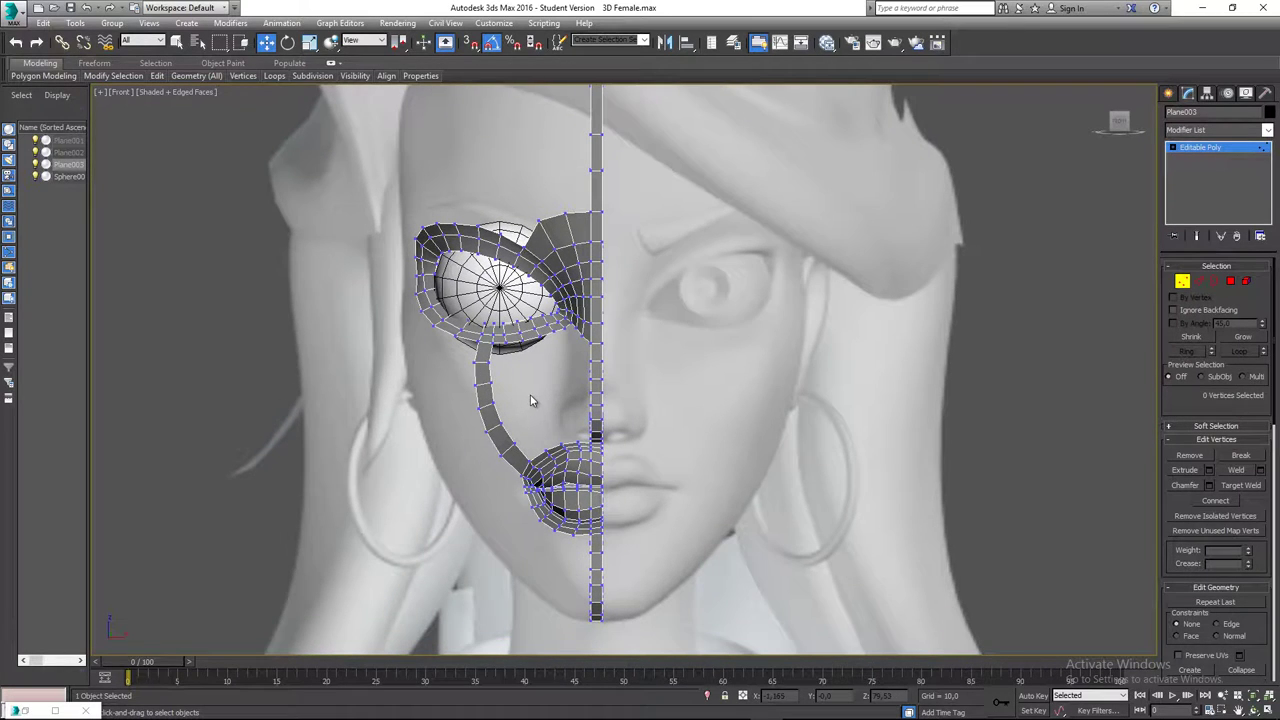
{"action": "scroll", "coordinate": [556, 394], "scroll_direction": "up", "scroll_amount": 3}
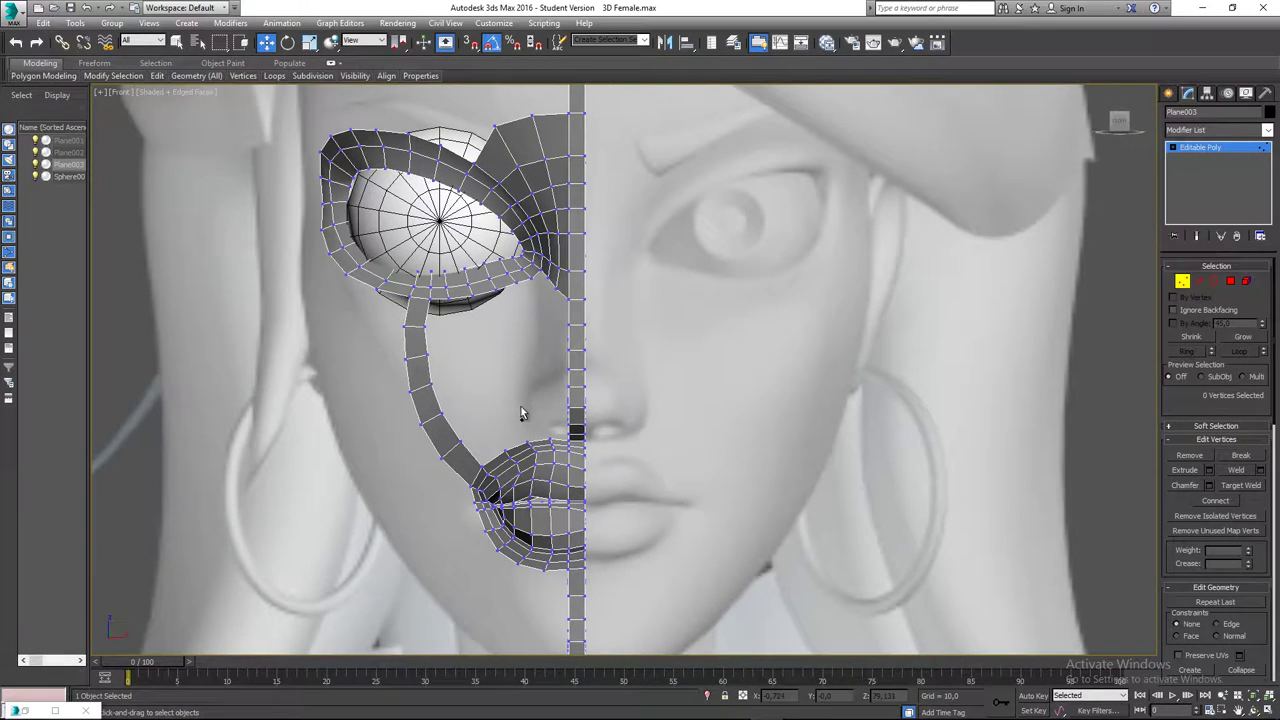
{"action": "middle_click_drag", "start_coordinate": [501, 401], "coordinate": [672, 381]}
{"action": "key", "text": "p"}
{"action": "scroll", "coordinate": [496, 420], "scroll_direction": "down", "scroll_amount": 2}
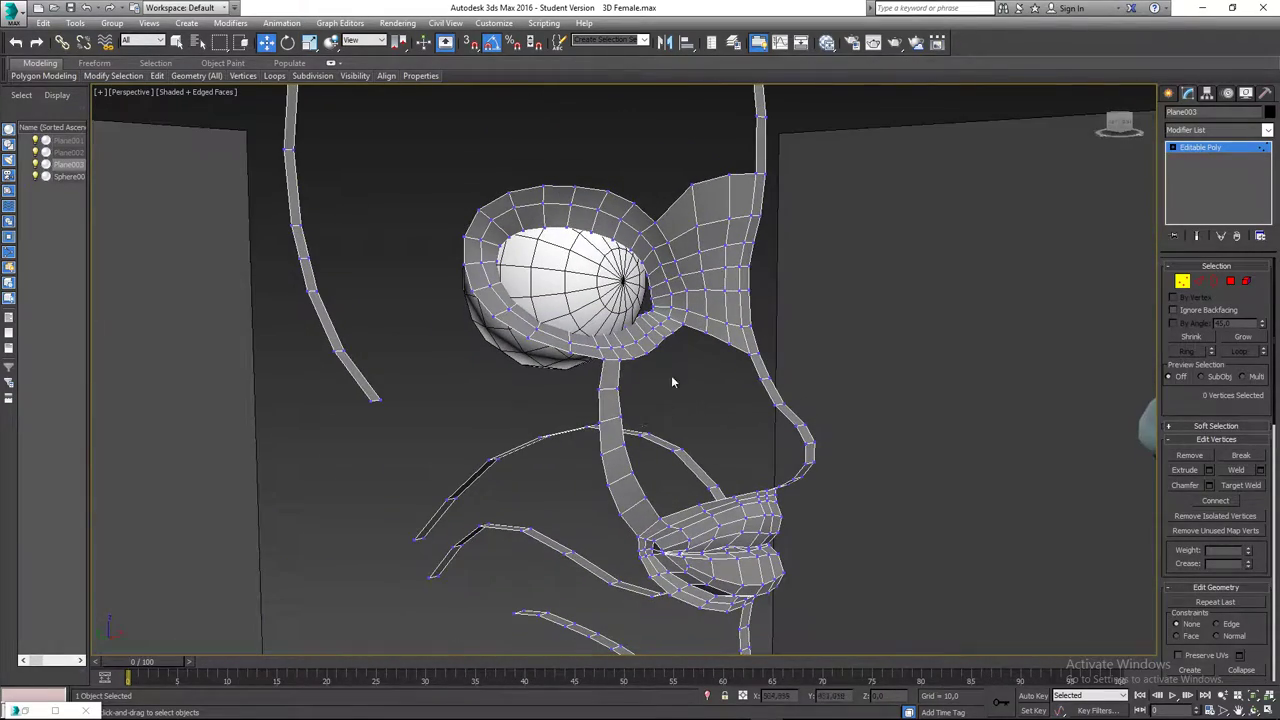
{"action": "middle_click_drag", "start_coordinate": [670, 479], "coordinate": [639, 430], "text": "alt"}
{"action": "left_click", "coordinate": [640, 434]}
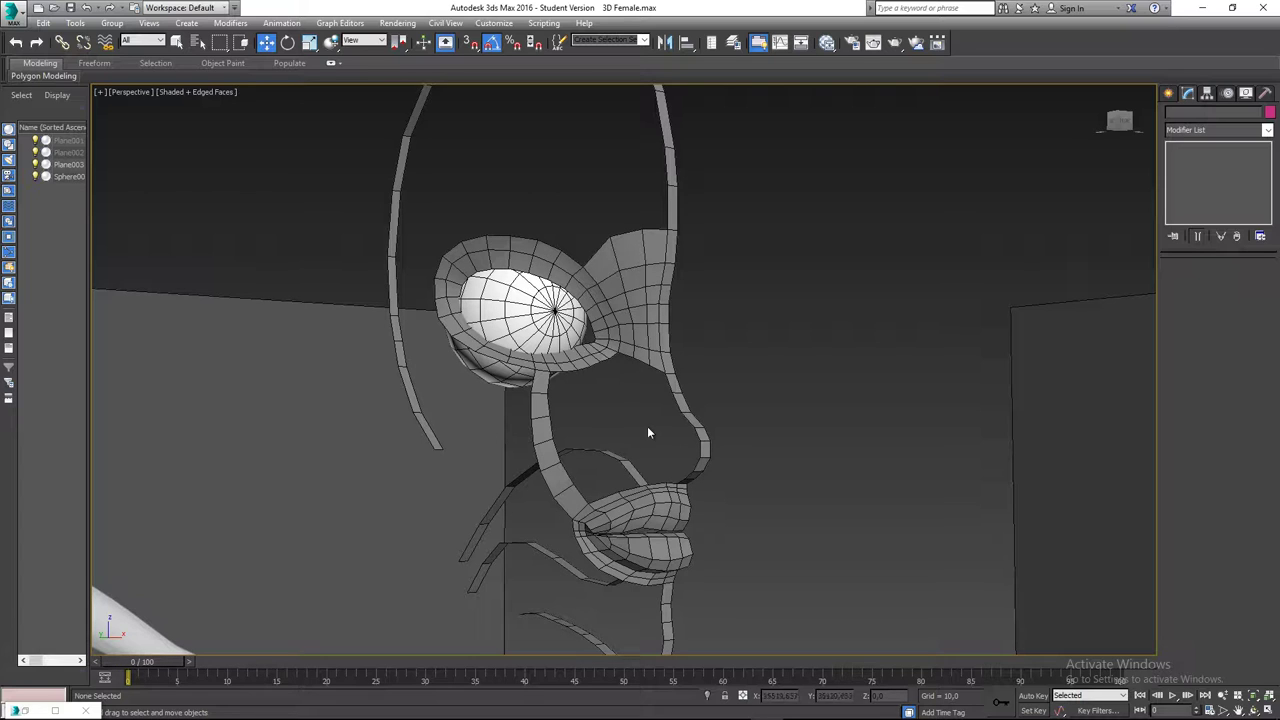
{"action": "mouse_move", "coordinate": [630, 424]}
{"action": "middle_mouse_down", "text": "alt"}
{"action": "mouse_move", "coordinate": [626, 407]}
{"action": "mouse_move", "coordinate": [649, 403]}
{"action": "mouse_move", "coordinate": [636, 409]}
{"action": "middle_mouse_up", "text": "alt"}
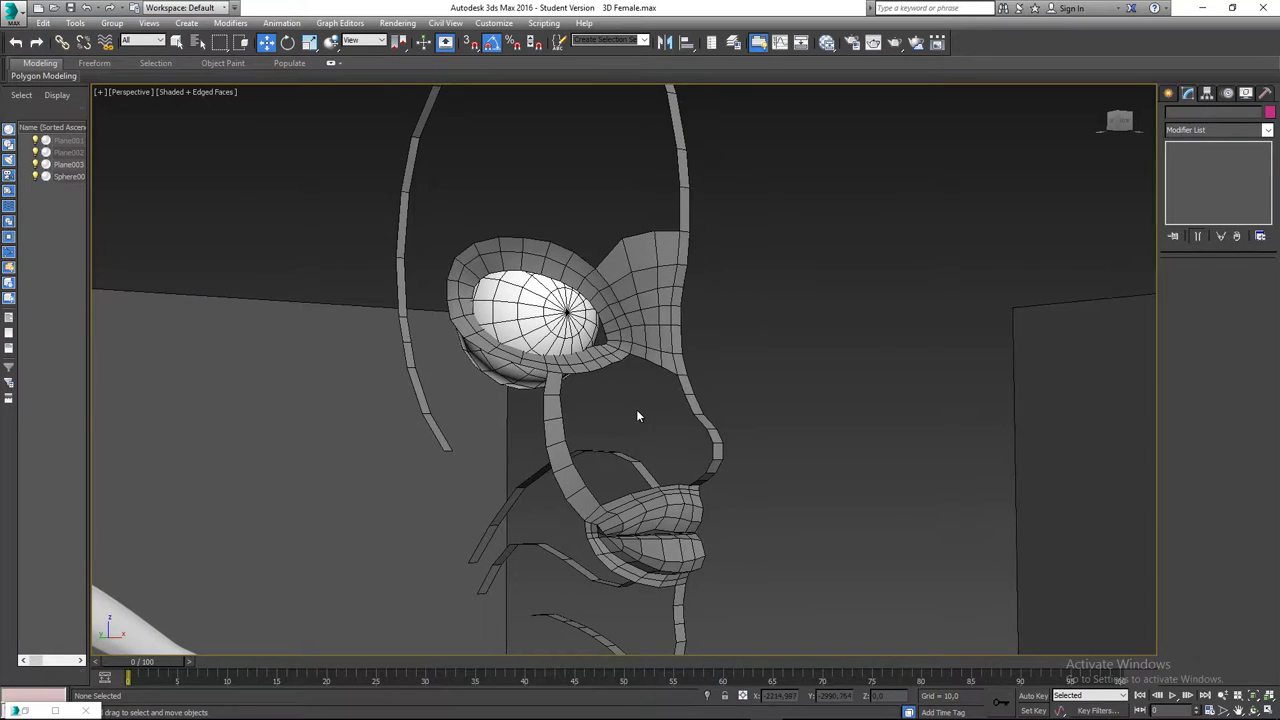
{"action": "scroll", "coordinate": [635, 415], "scroll_direction": "down", "scroll_amount": 4}
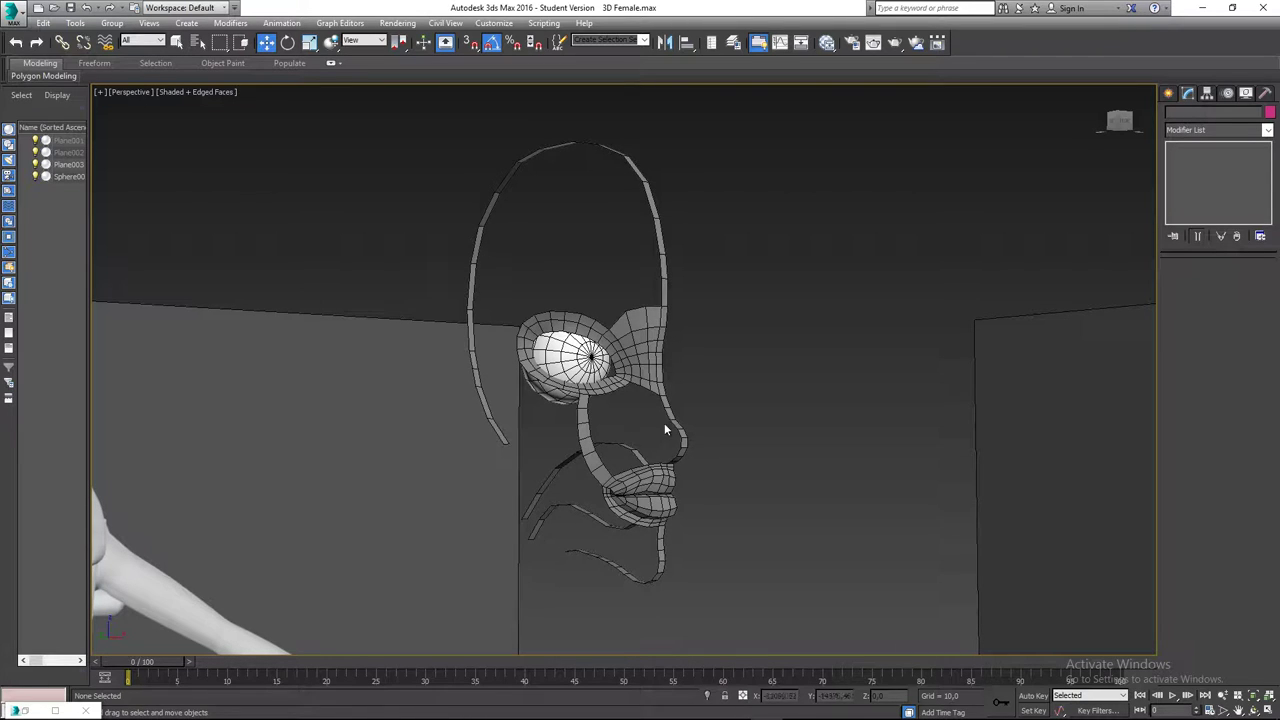
- Examine the eye, nose, lip and cheek strips in perspective, comparing the face mesh both selected and deselected
{"action": "middle_click_drag", "start_coordinate": [635, 422], "coordinate": [632, 434]}
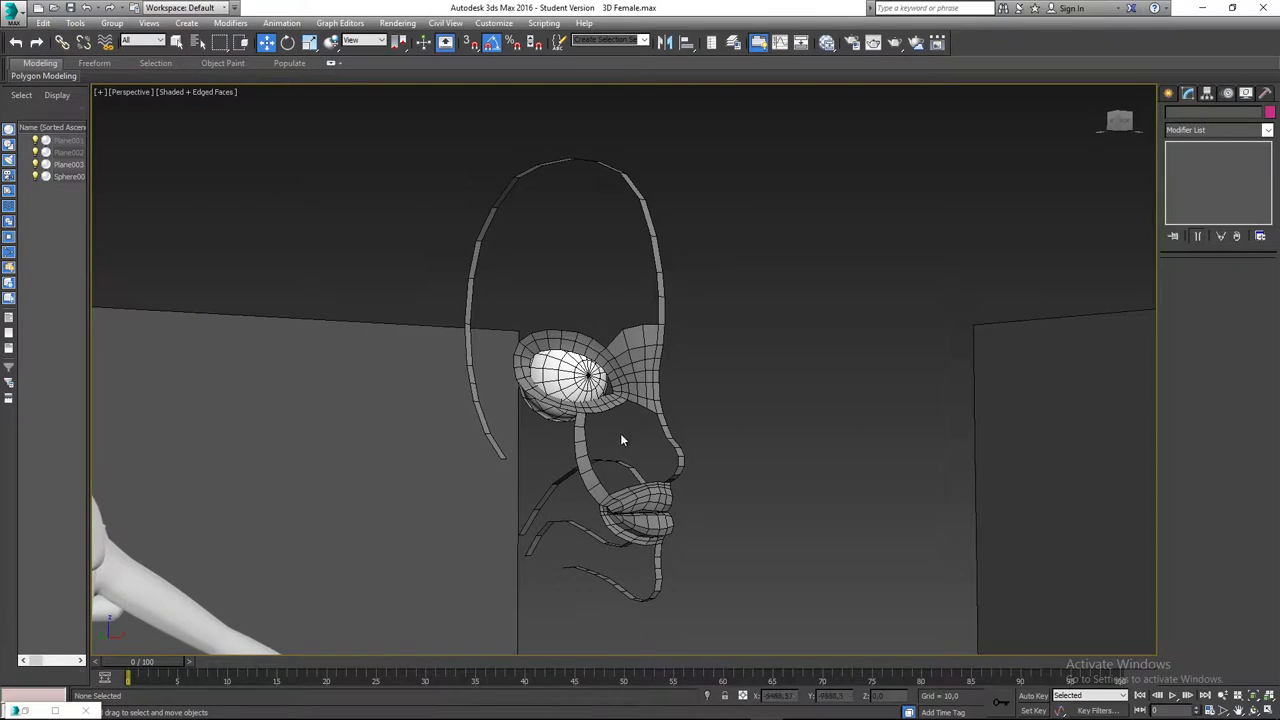
{"action": "scroll", "coordinate": [623, 438], "scroll_direction": "up", "scroll_amount": 3}
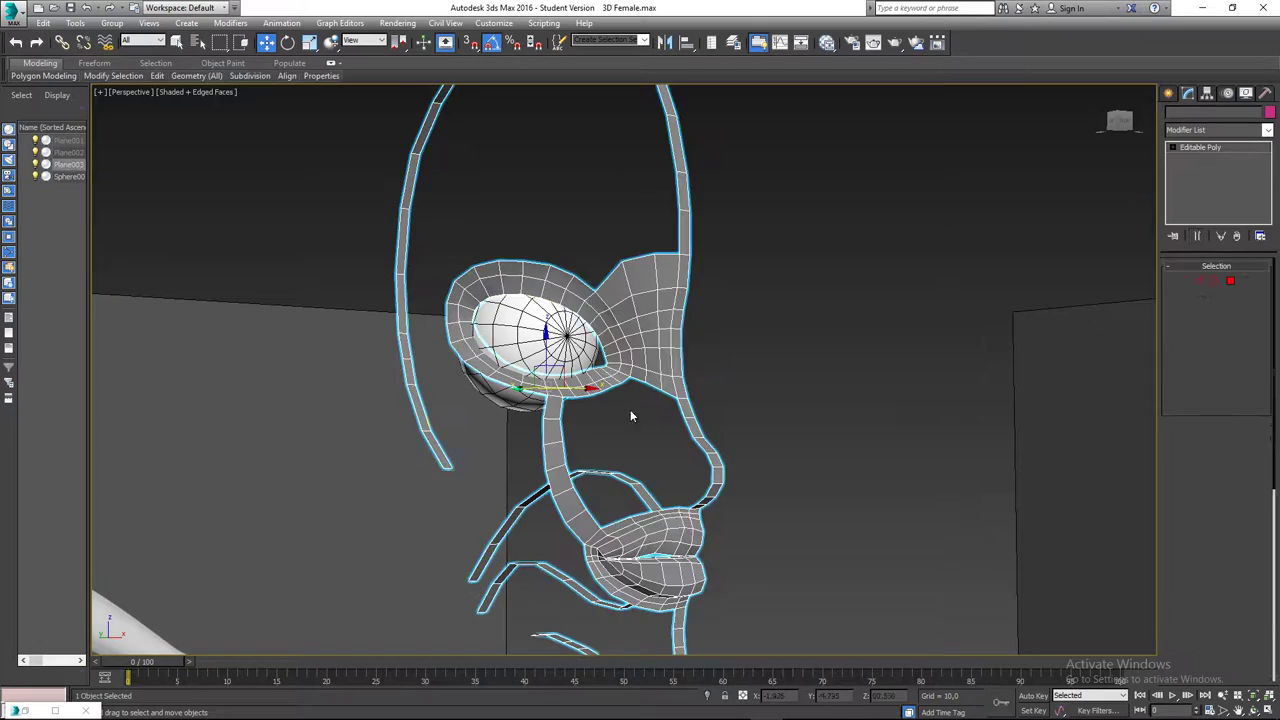
{"action": "scroll", "coordinate": [625, 410], "scroll_direction": "down", "scroll_amount": 4}
{"action": "middle_click_drag", "start_coordinate": [631, 421], "coordinate": [651, 414], "text": "alt"}
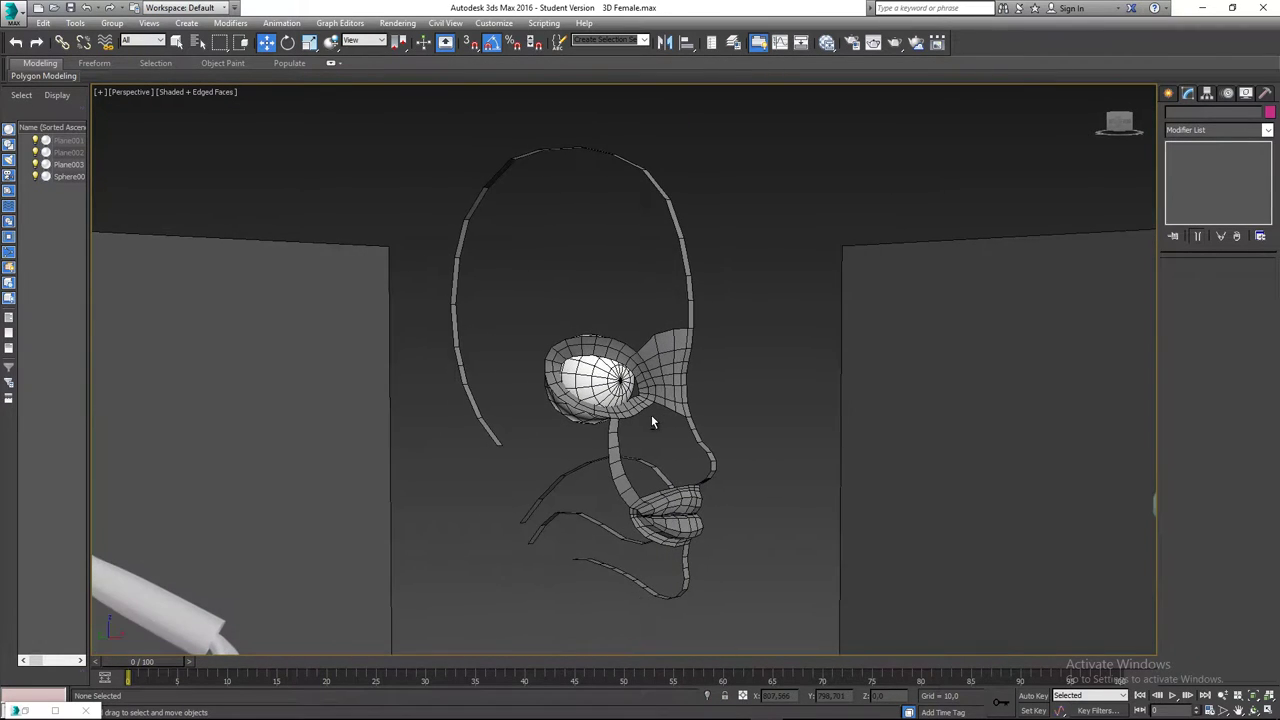
{"action": "scroll", "coordinate": [670, 434], "scroll_direction": "up", "scroll_amount": 3}
{"action": "left_click", "coordinate": [707, 437]}
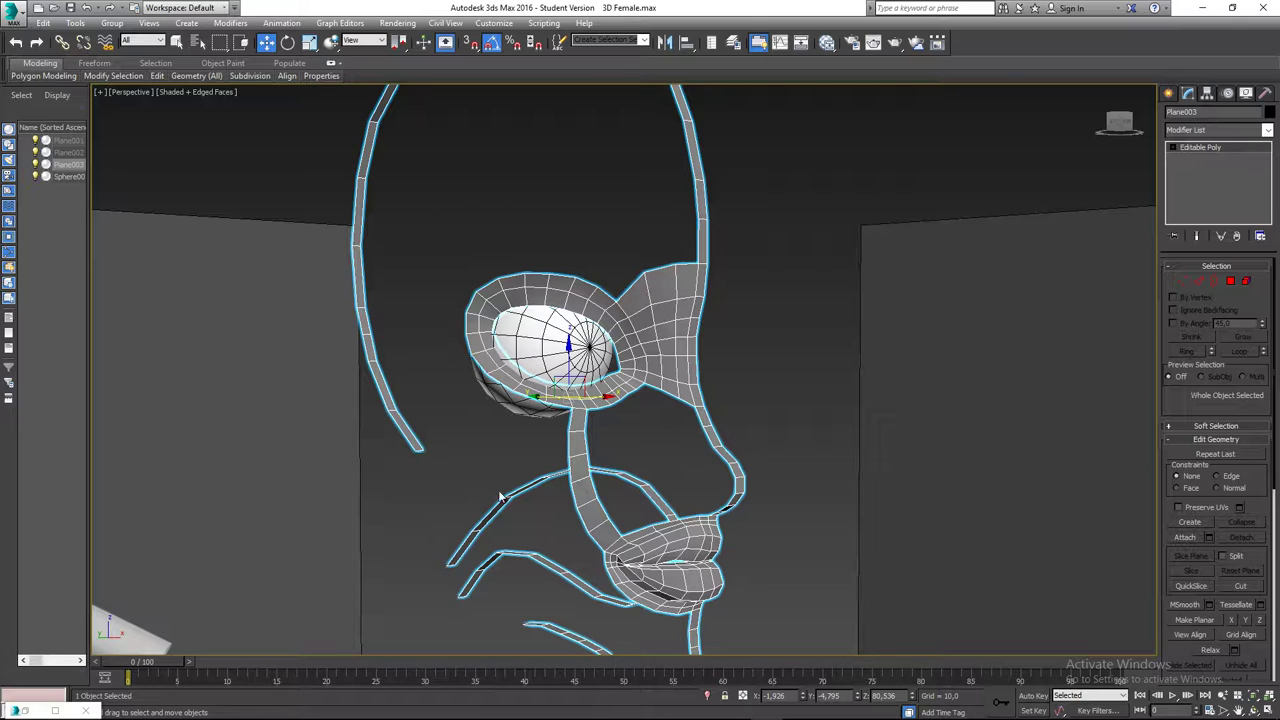
{"action": "middle_click_drag", "start_coordinate": [627, 368], "coordinate": [632, 175]}
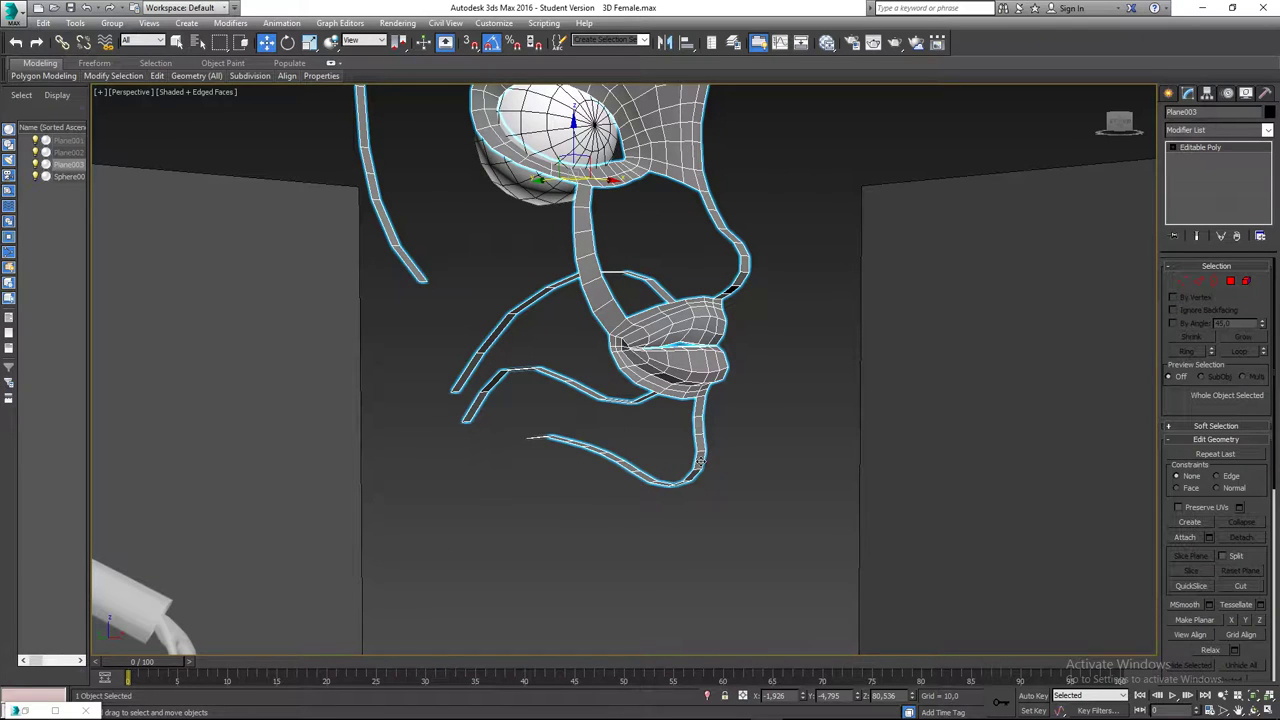
{"action": "middle_click_drag", "start_coordinate": [614, 462], "coordinate": [614, 577]}
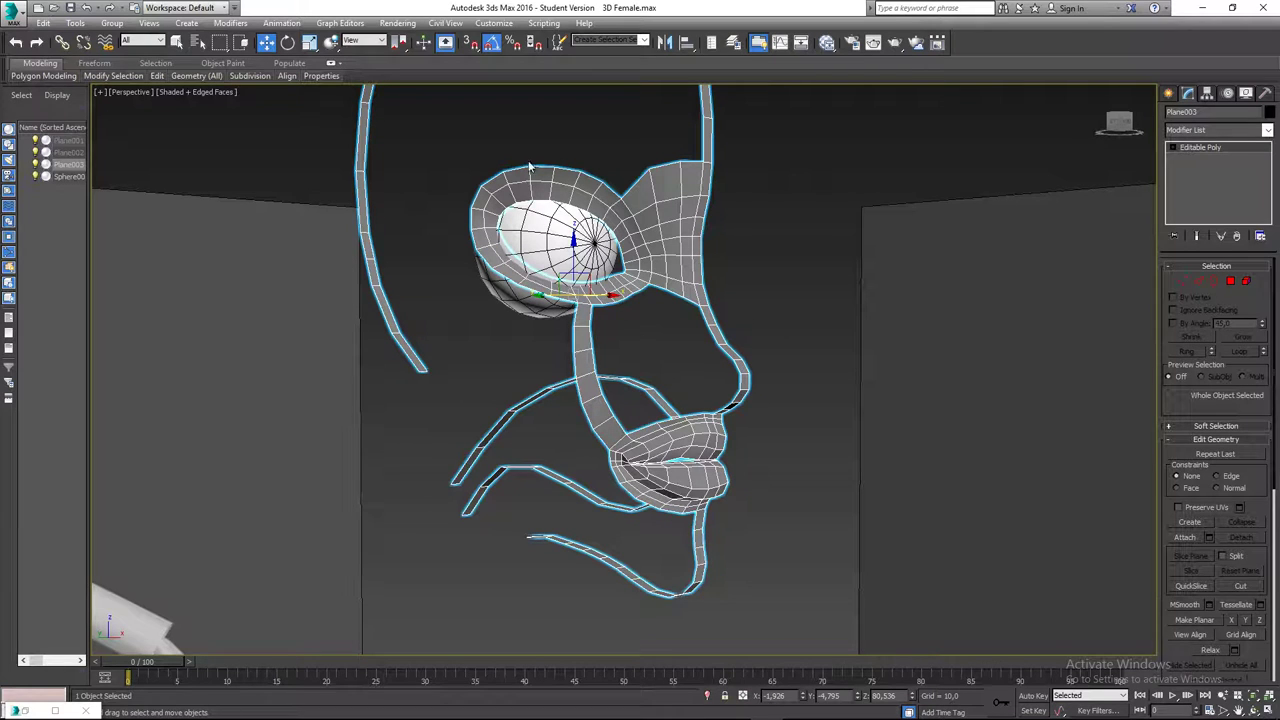
{"action": "middle_click_drag", "start_coordinate": [556, 152], "coordinate": [551, 207]}
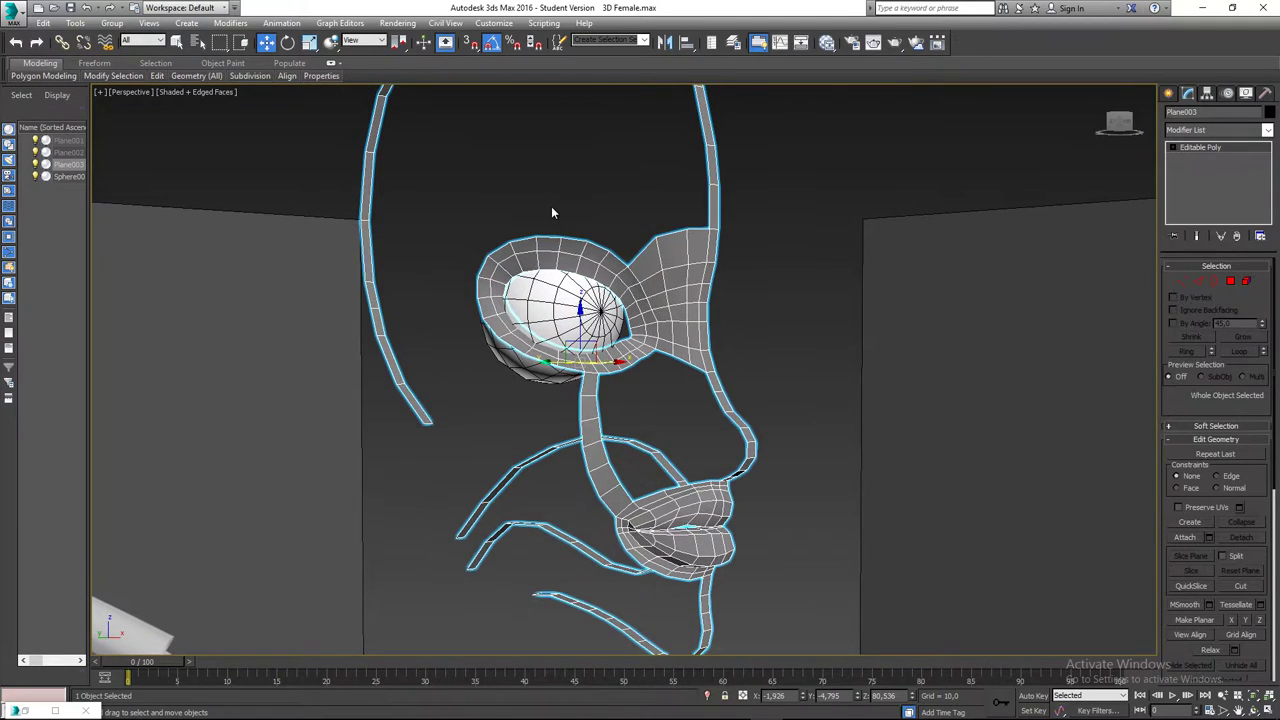
{"action": "left_click", "coordinate": [551, 207]}
{"action": "left_click", "coordinate": [560, 236]}
{"action": "left_click", "coordinate": [565, 208]}
{"action": "scroll", "coordinate": [566, 208], "scroll_direction": "down", "scroll_amount": 2}
{"action": "scroll", "coordinate": [566, 213], "scroll_direction": "up", "scroll_amount": 1}
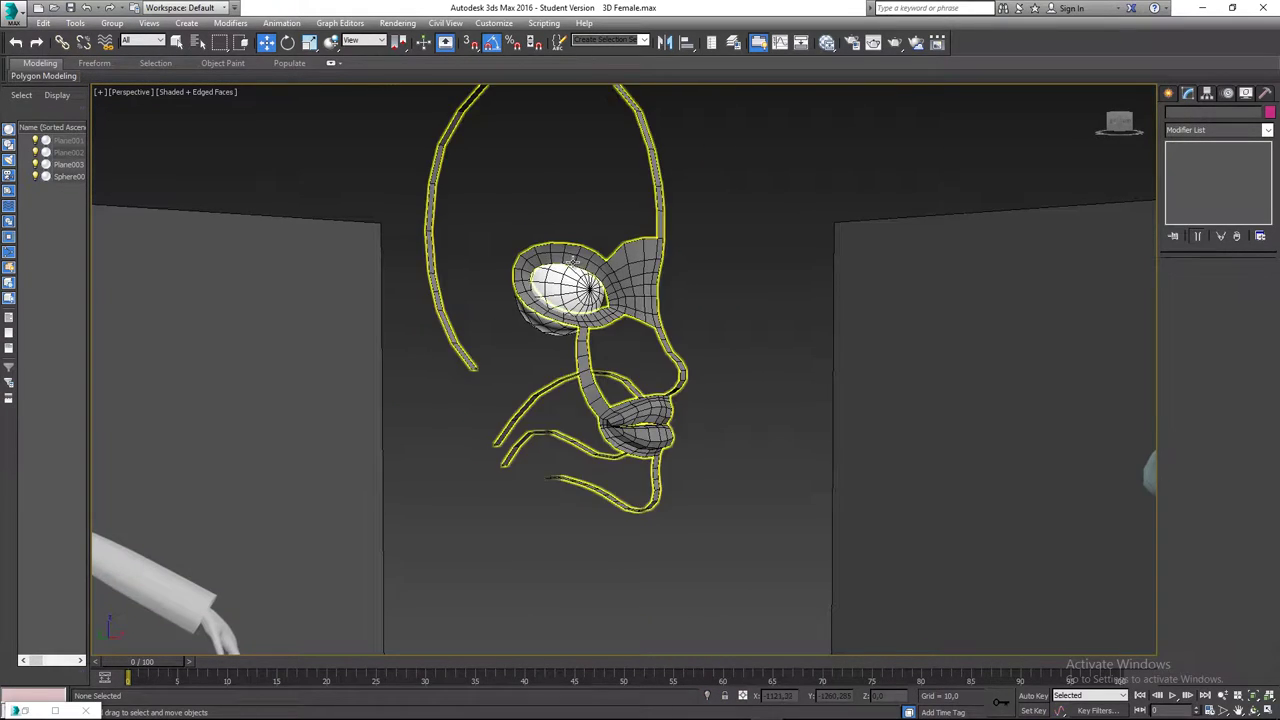
{"action": "left_click", "coordinate": [566, 246]}
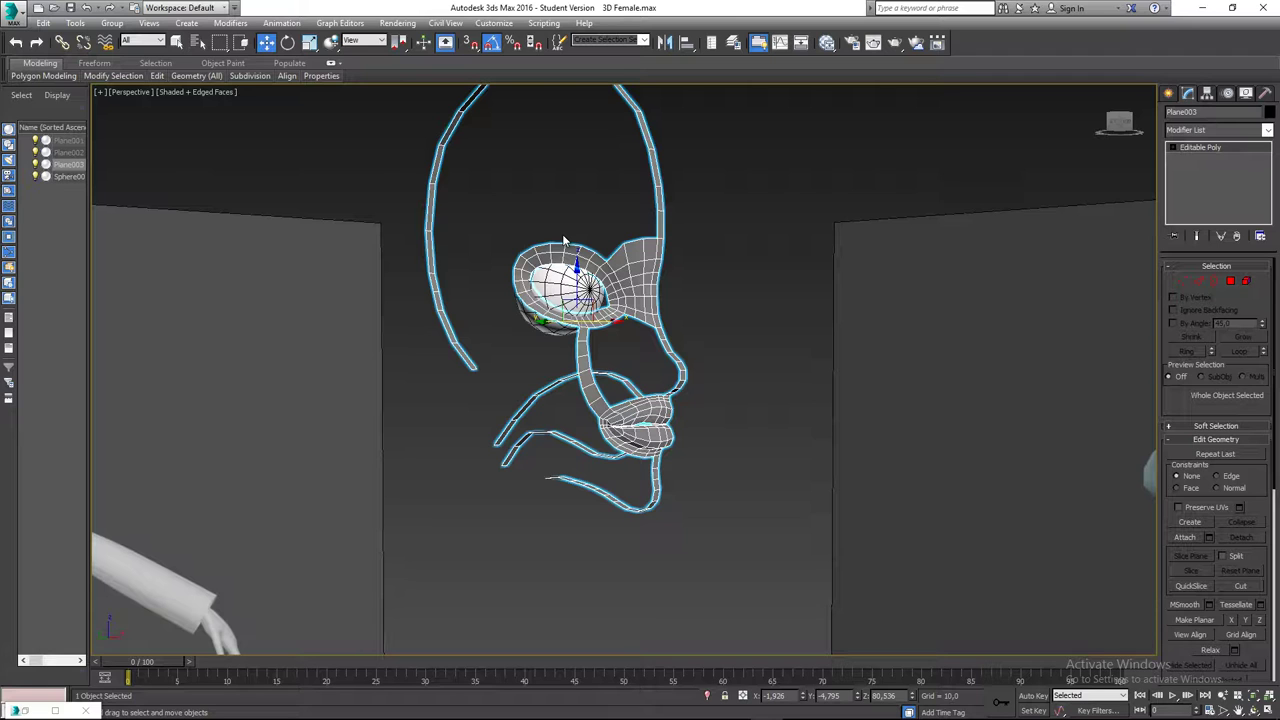
{"action": "left_click", "coordinate": [634, 359]}
{"action": "scroll", "coordinate": [634, 359], "scroll_direction": "up", "scroll_amount": 3}
{"action": "middle_click_drag", "start_coordinate": [634, 359], "coordinate": [596, 325], "text": "alt"}
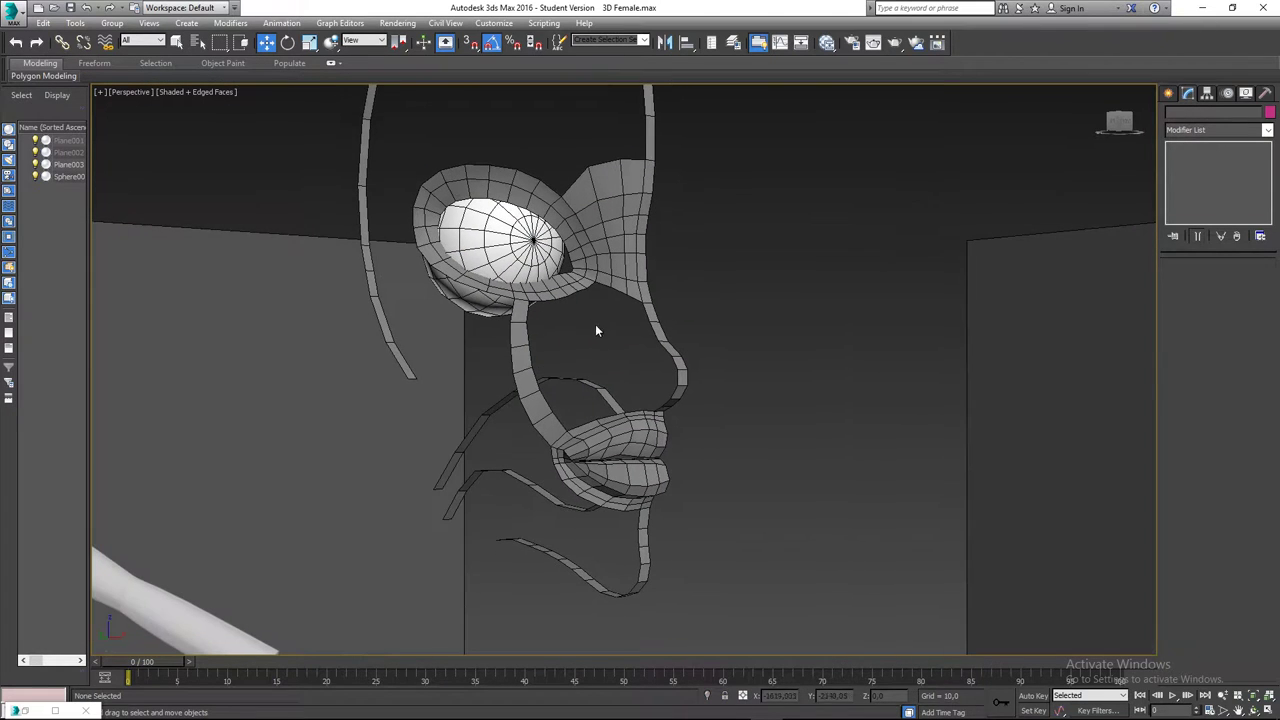
{"action": "left_click", "coordinate": [546, 332]}
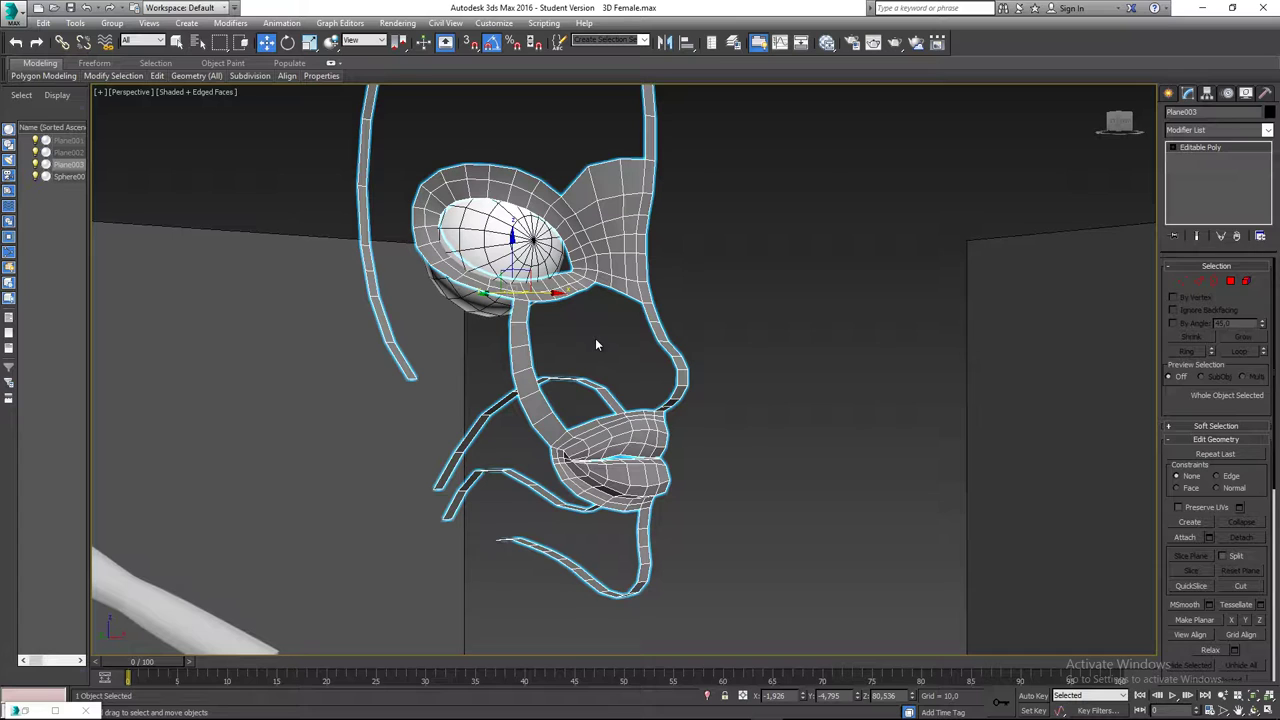
- In the front view, bridge the cheek strip's inner edge to the facing edge of the nose profile strip with 6 segments
{"action": "key", "text": "f"}
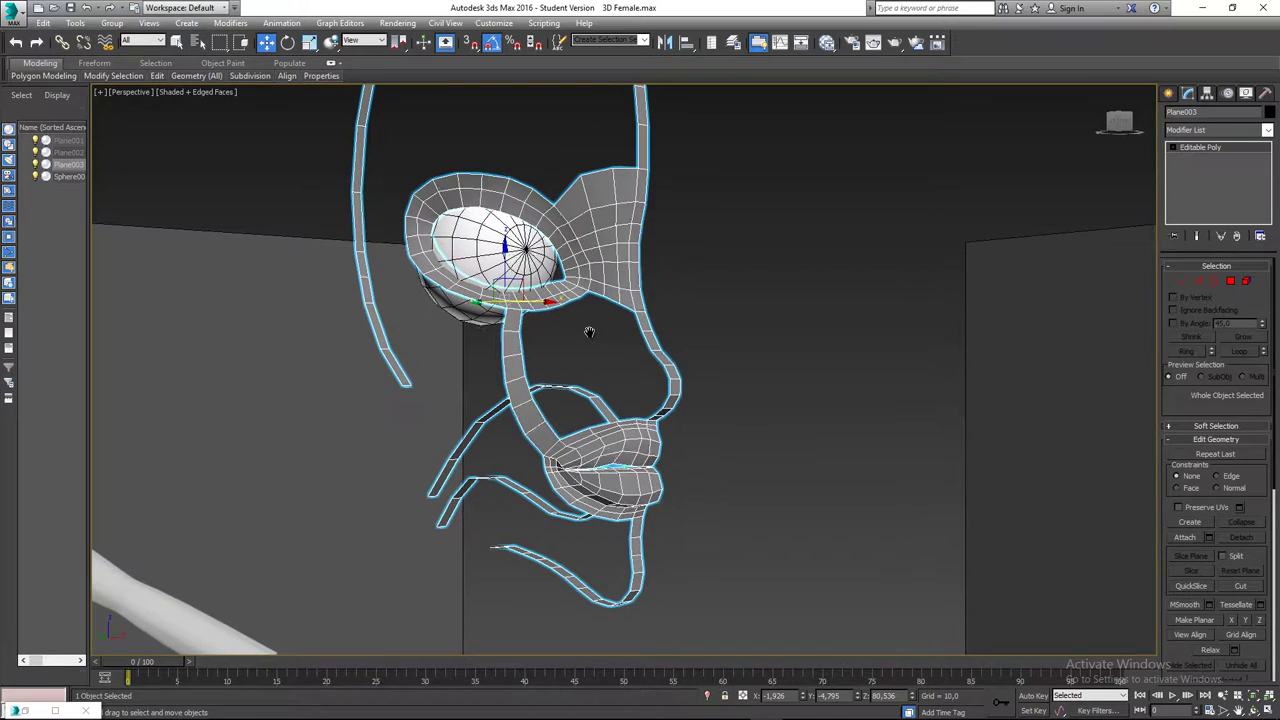
{"action": "scroll", "coordinate": [523, 342], "scroll_direction": "up", "scroll_amount": 2}
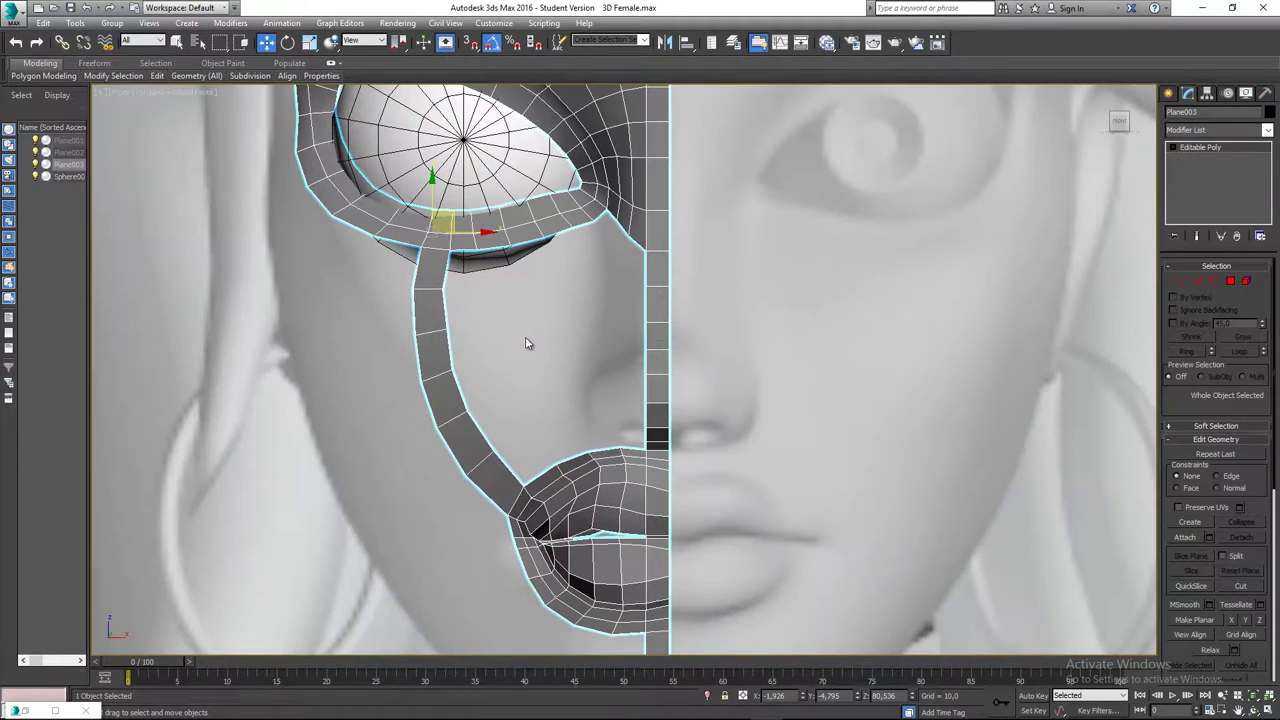
{"action": "middle_click_drag", "start_coordinate": [580, 330], "coordinate": [581, 341]}
{"action": "left_click", "coordinate": [1188, 281]}
{"action": "left_click", "coordinate": [1198, 281]}
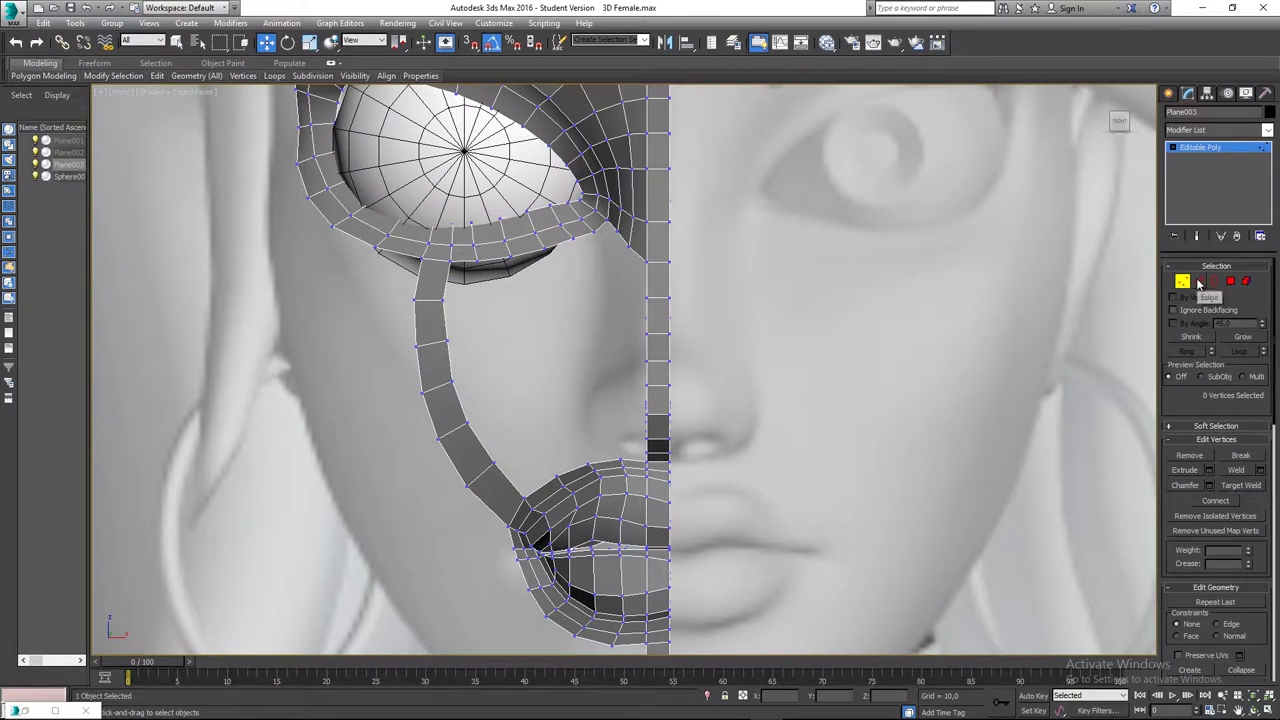
{"action": "middle_click_drag", "start_coordinate": [723, 338], "coordinate": [733, 318]}
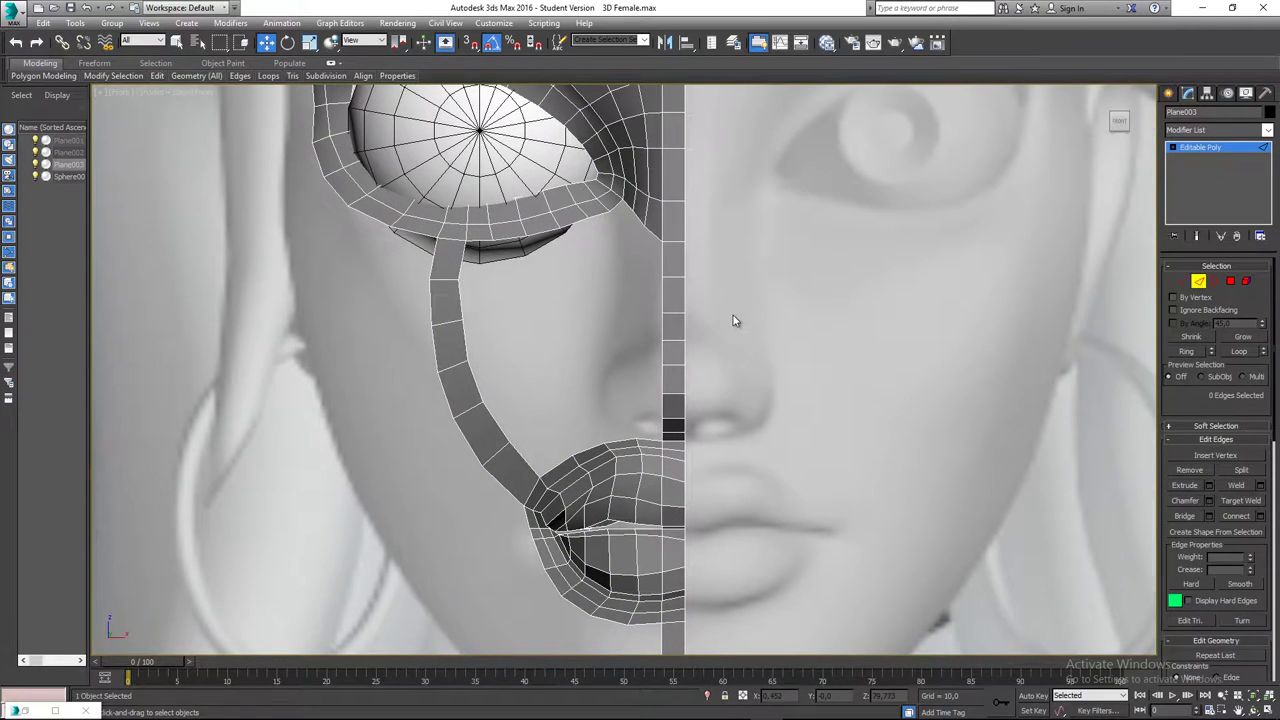
{"action": "left_click", "coordinate": [463, 337]}
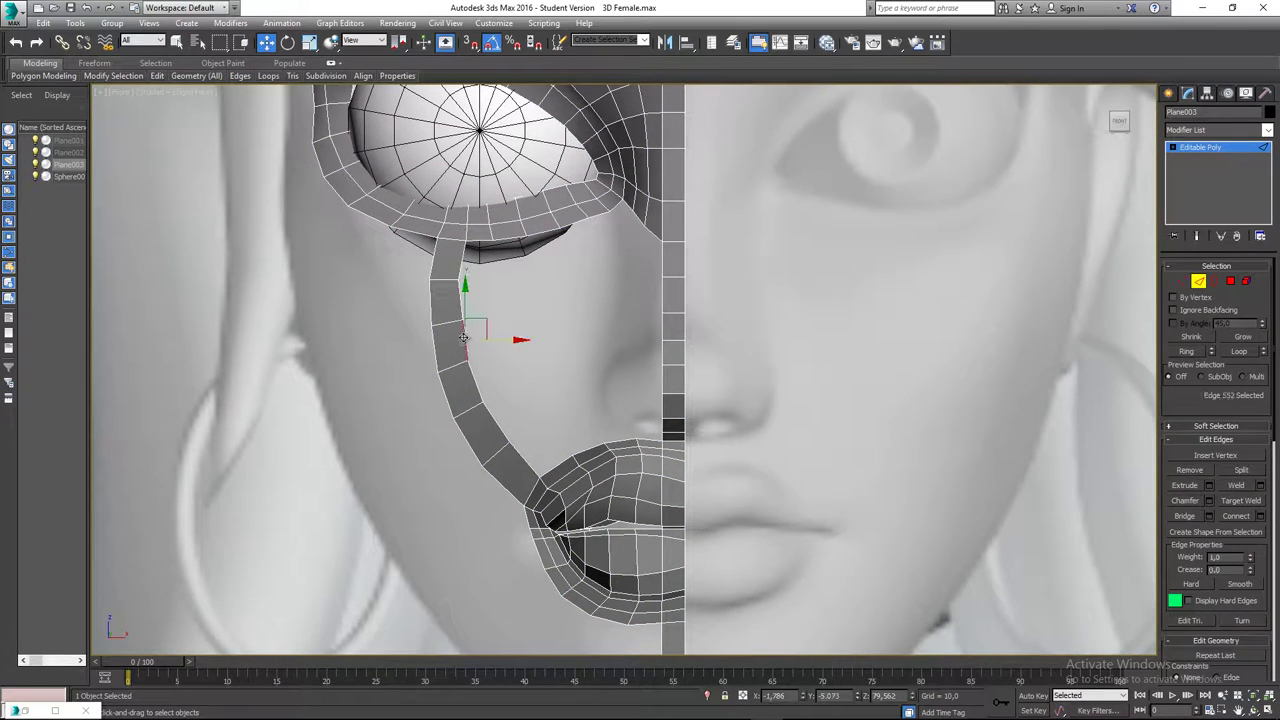
{"action": "left_click", "coordinate": [661, 300], "text": "ctrl"}
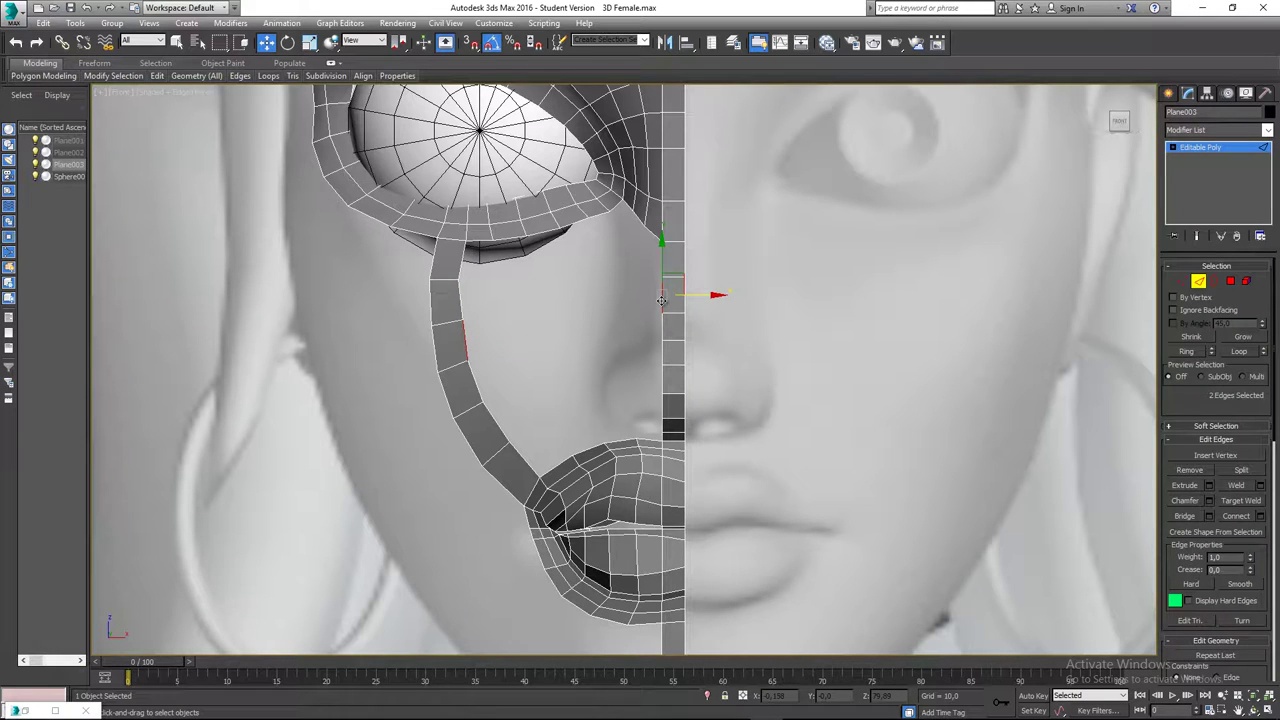
{"action": "left_click_drag", "start_coordinate": [661, 300], "coordinate": [661, 305]}
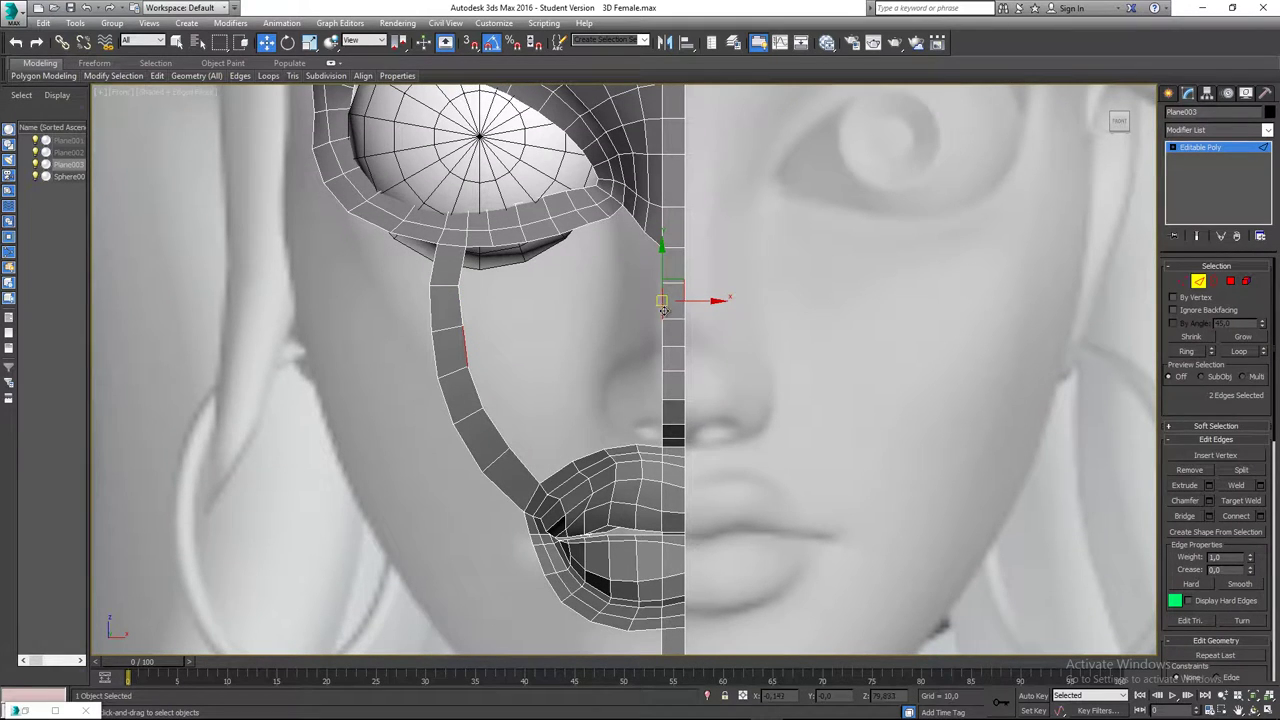
{"action": "left_click", "coordinate": [660, 302]}
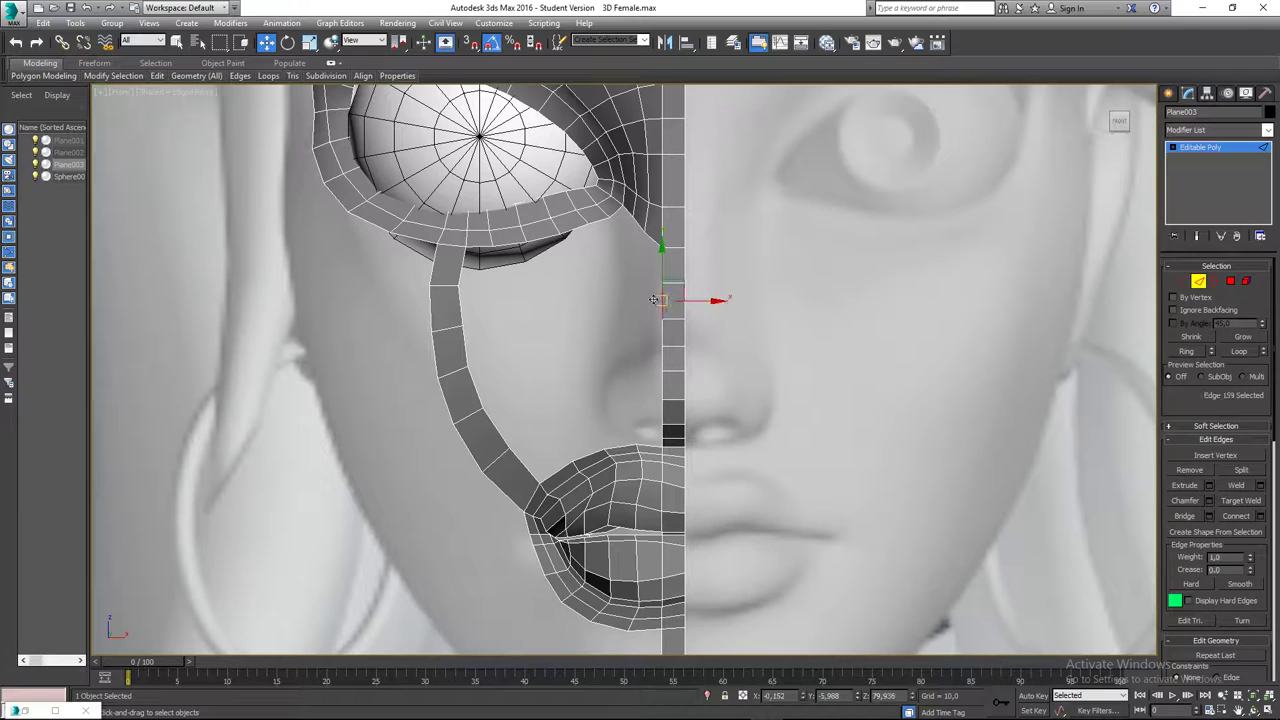
{"action": "left_click", "coordinate": [466, 345], "text": "ctrl"}
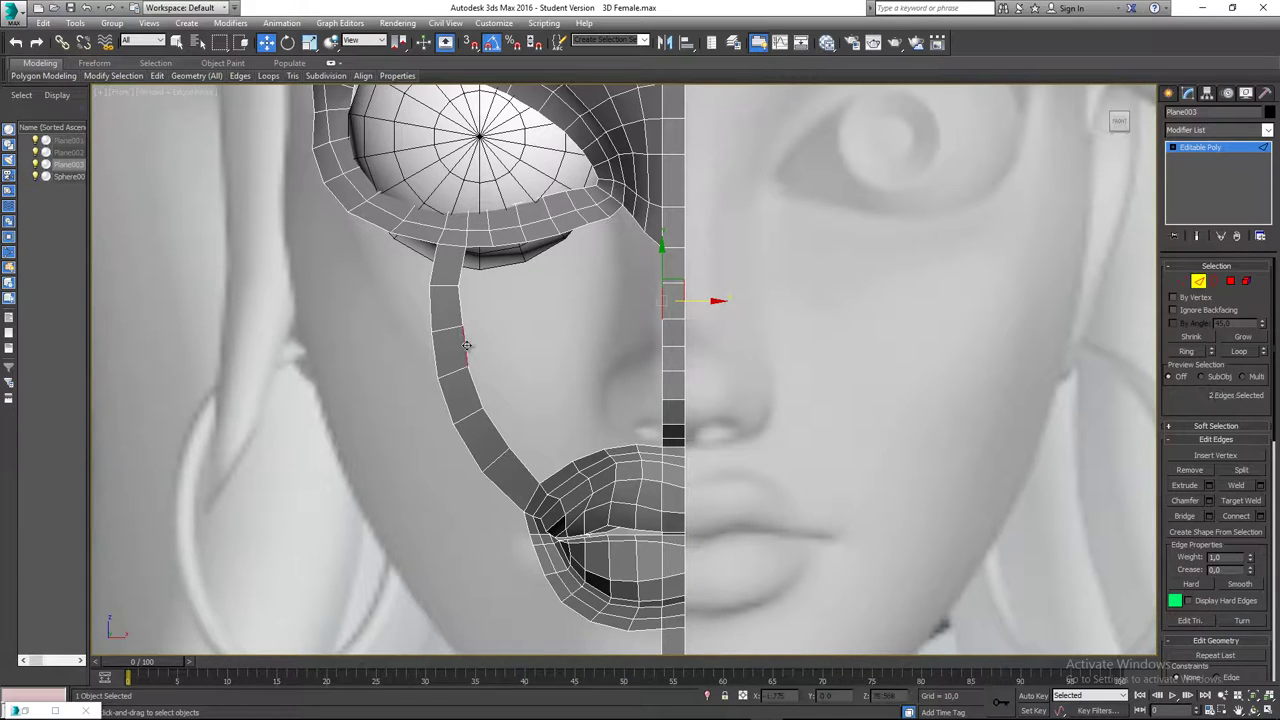
{"action": "left_click", "coordinate": [664, 306]}
{"action": "middle_click_drag", "start_coordinate": [302, 153], "coordinate": [307, 225]}
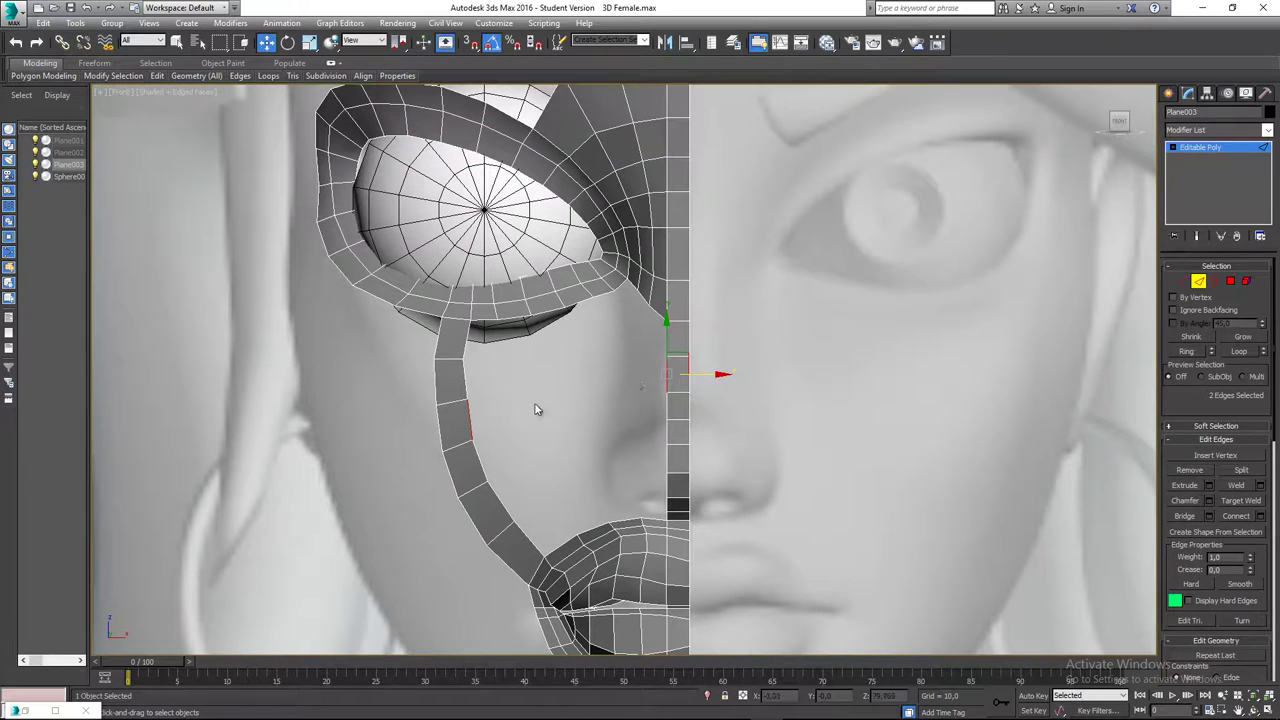
{"action": "left_click", "coordinate": [467, 420], "text": "ctrl"}
{"action": "middle_click_drag", "start_coordinate": [269, 223], "coordinate": [276, 256]}
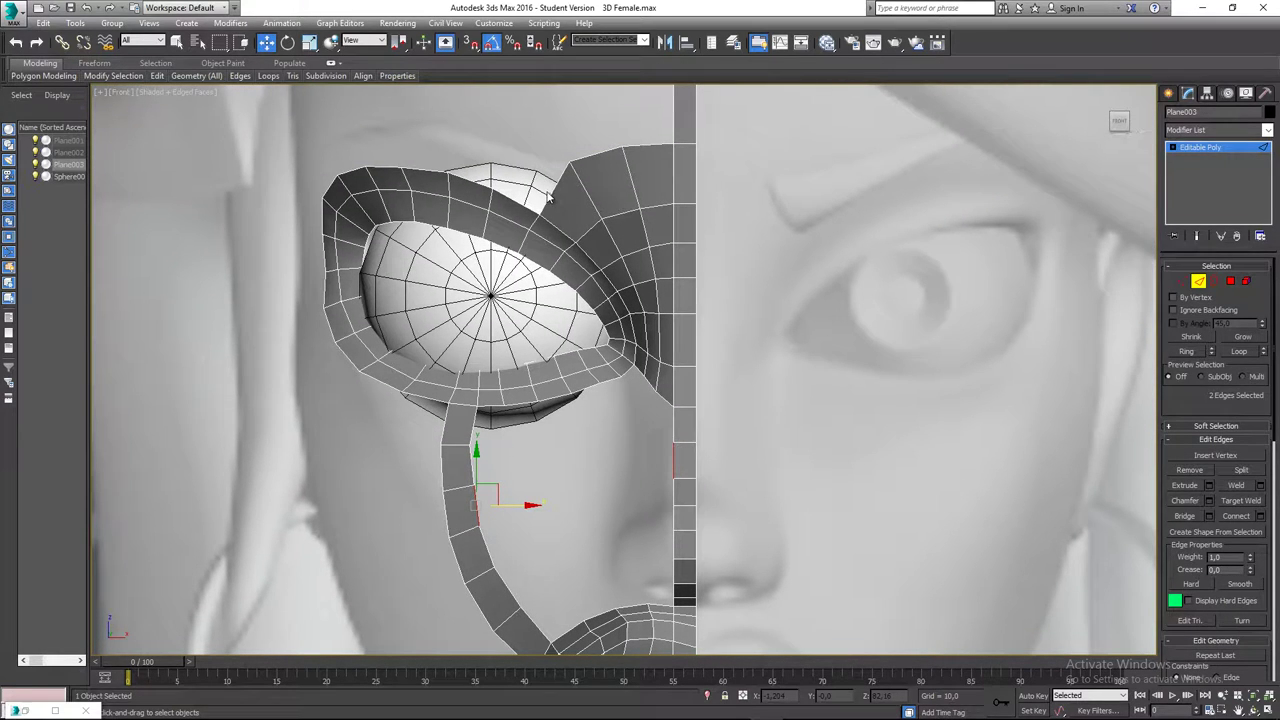
{"action": "middle_click_drag", "start_coordinate": [607, 178], "coordinate": [609, 193]}
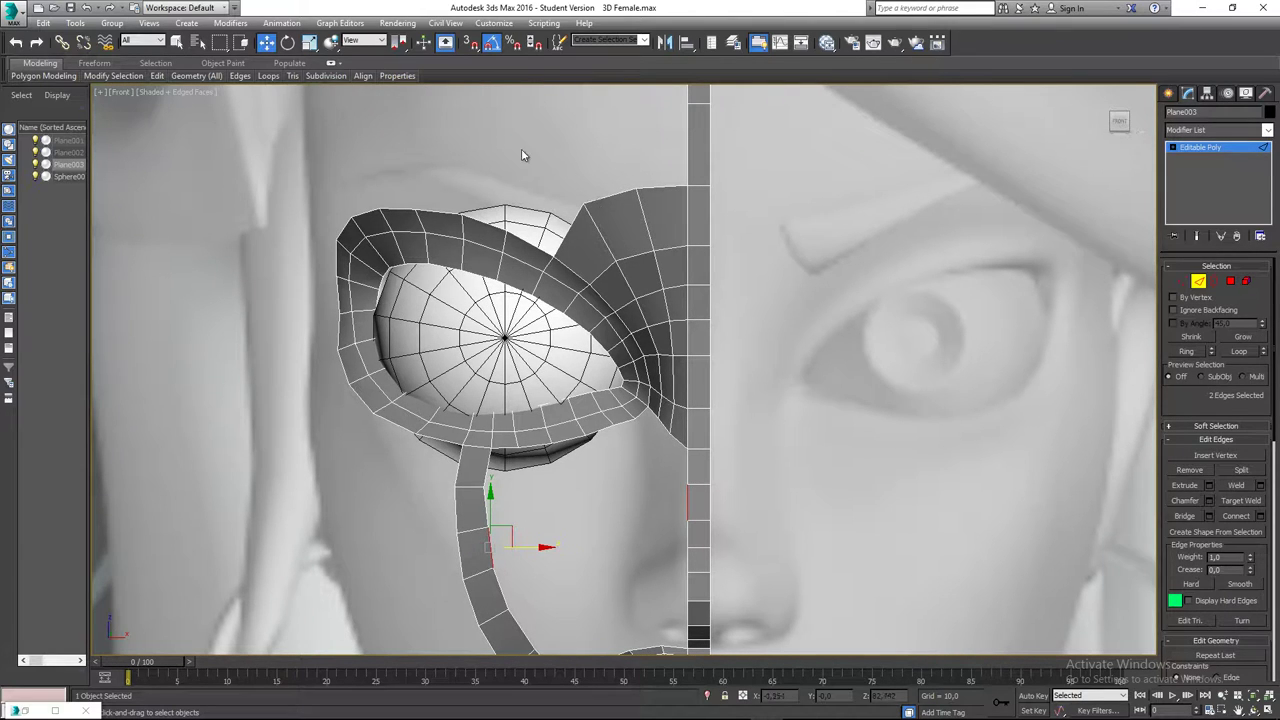
{"action": "middle_click_drag", "start_coordinate": [646, 254], "coordinate": [658, 179]}
{"action": "middle_click_drag", "start_coordinate": [641, 370], "coordinate": [463, 320]}
{"action": "left_click", "coordinate": [1208, 517]}
{"action": "scroll", "coordinate": [385, 287], "scroll_direction": "up", "scroll_amount": 2}
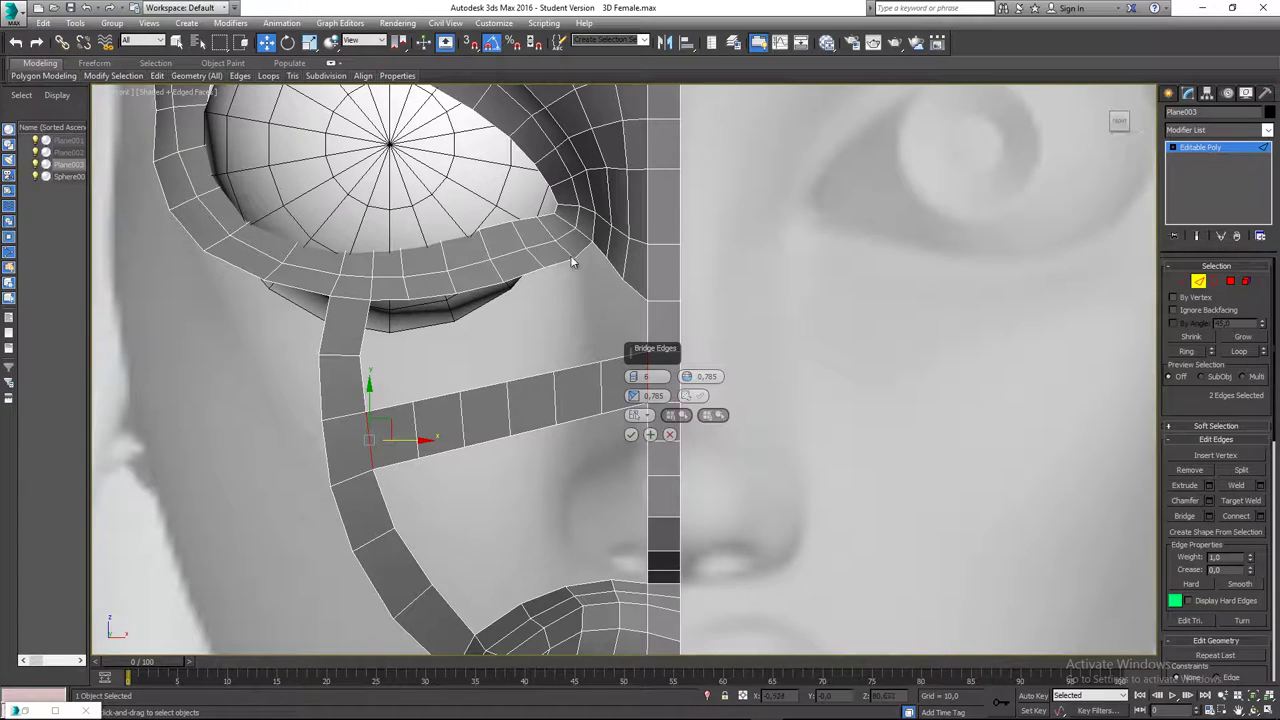
{"action": "middle_click_drag", "start_coordinate": [583, 247], "coordinate": [532, 179]}
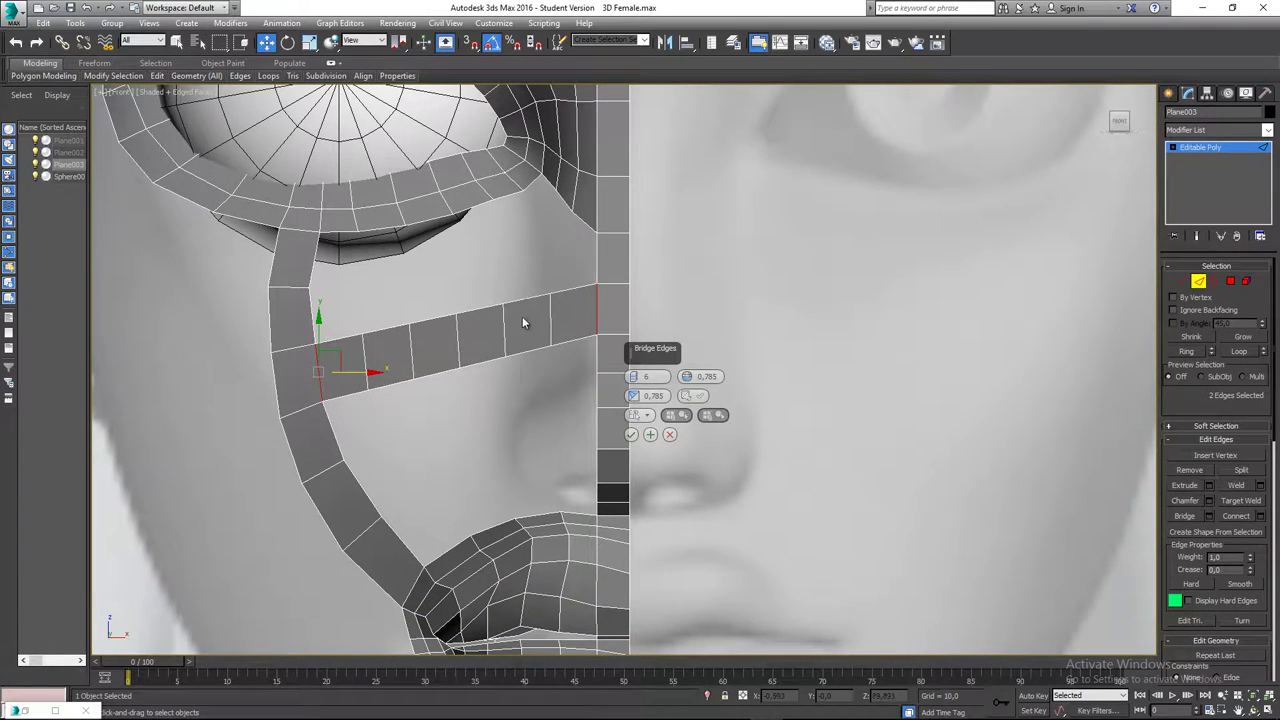
{"action": "middle_click_drag", "start_coordinate": [399, 356], "coordinate": [367, 334]}
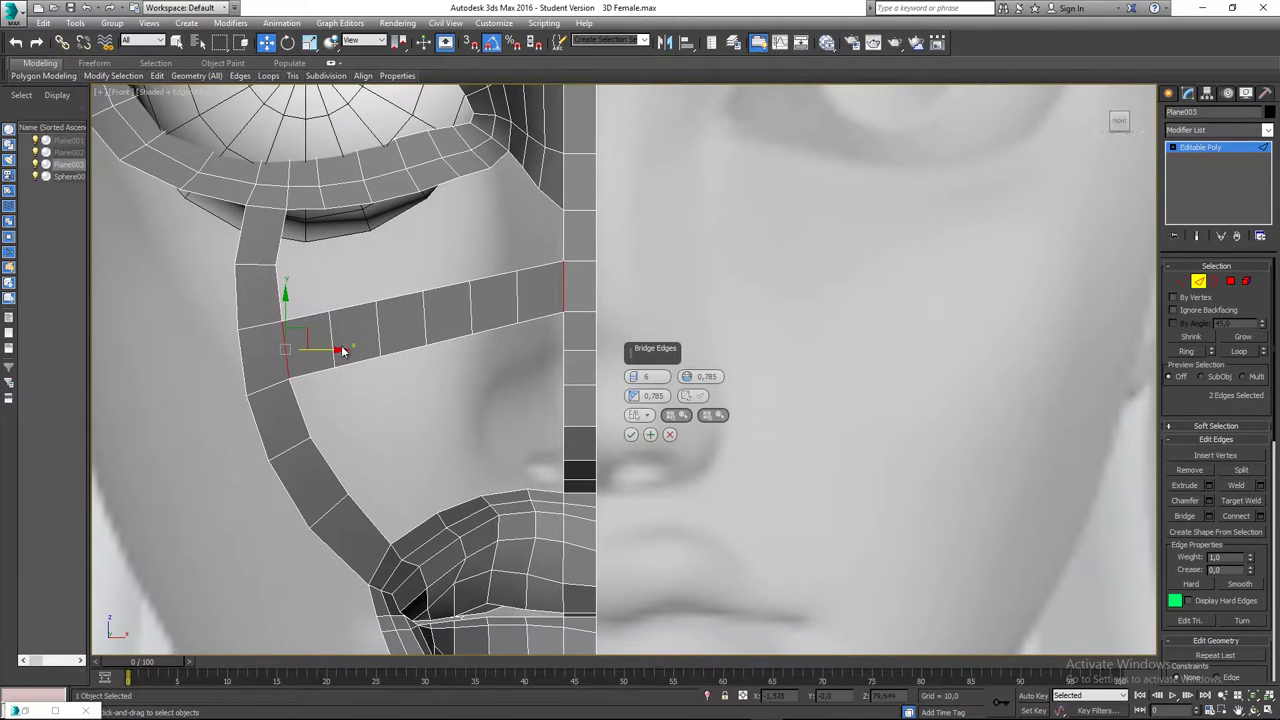
{"action": "left_click", "coordinate": [631, 436]}
{"action": "middle_click_drag", "start_coordinate": [329, 380], "coordinate": [322, 348]}
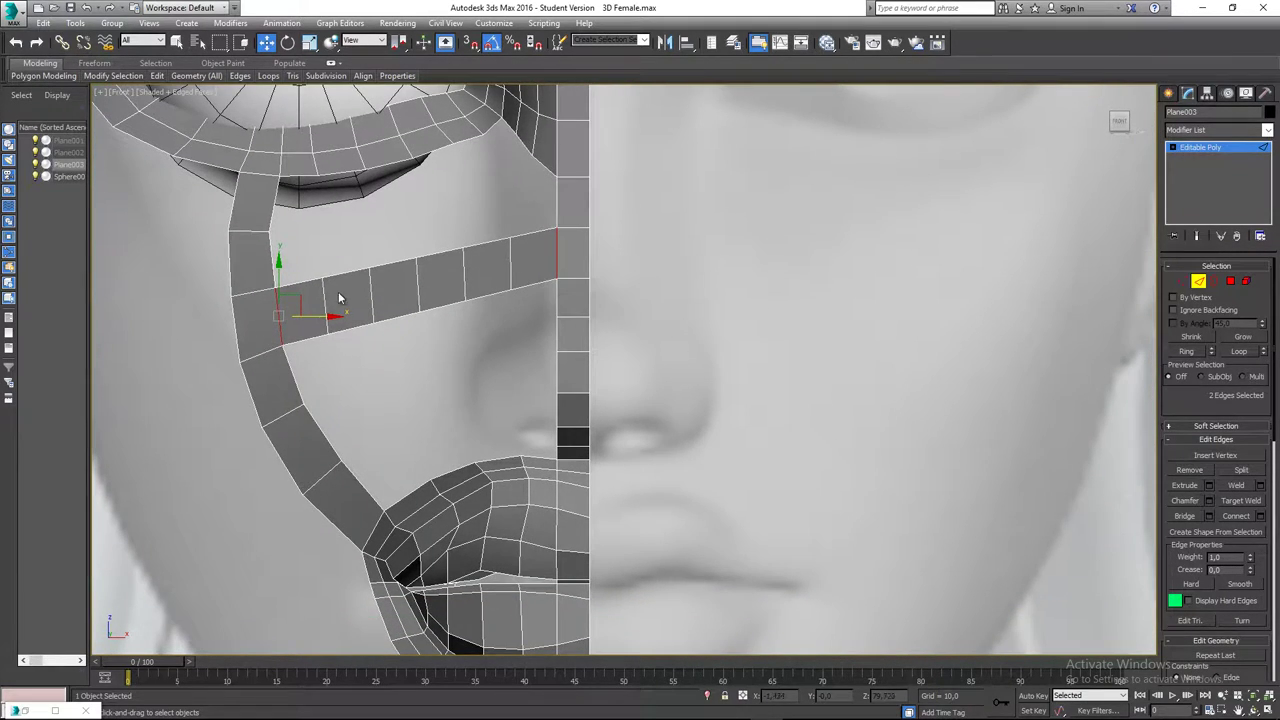
{"action": "left_click_drag", "start_coordinate": [299, 298], "coordinate": [300, 304]}
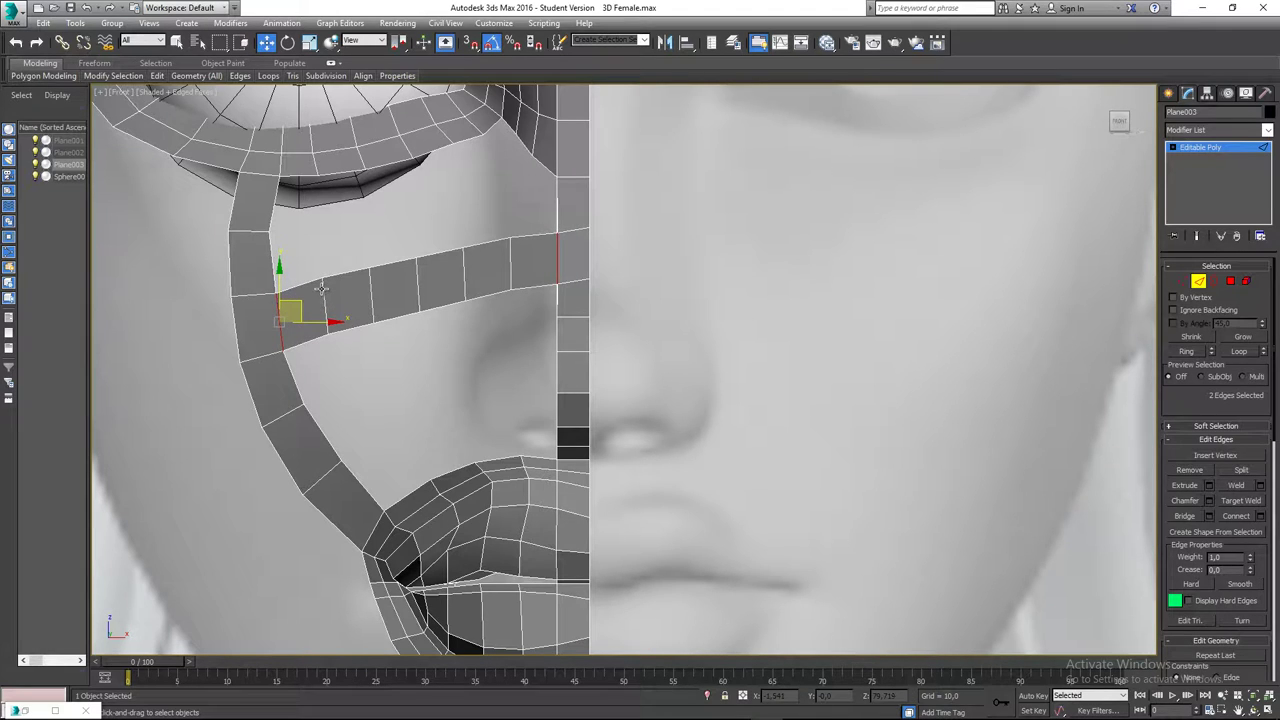
{"action": "left_click", "coordinate": [305, 352]}
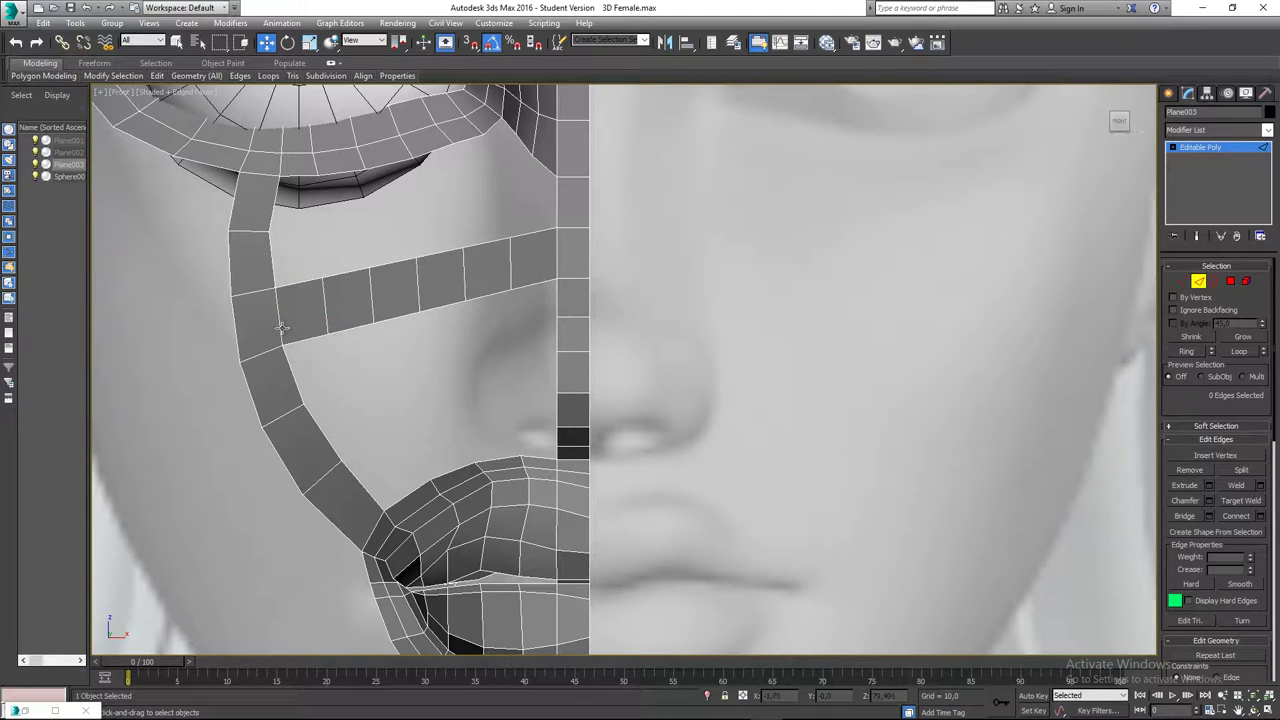
- Move the cross edges of the new nose-to-cheek strip slightly downward, starting from its cheek end, to give it a gentle curve
{"action": "left_click", "coordinate": [283, 328]}
{"action": "left_click", "coordinate": [326, 310]}
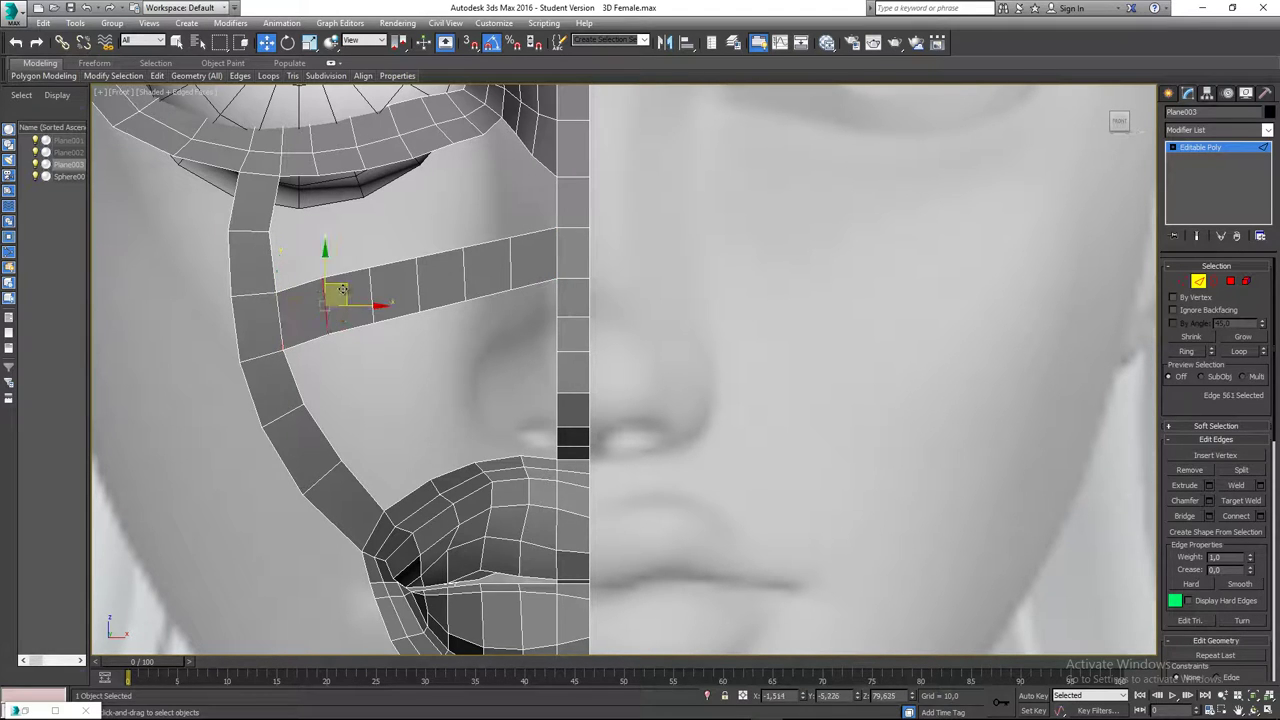
{"action": "left_click_drag", "start_coordinate": [342, 290], "coordinate": [478, 264]}
{"action": "left_click", "coordinate": [372, 296]}
{"action": "left_click", "coordinate": [418, 280]}
{"action": "left_click", "coordinate": [463, 265]}
{"action": "left_click", "coordinate": [430, 343]}
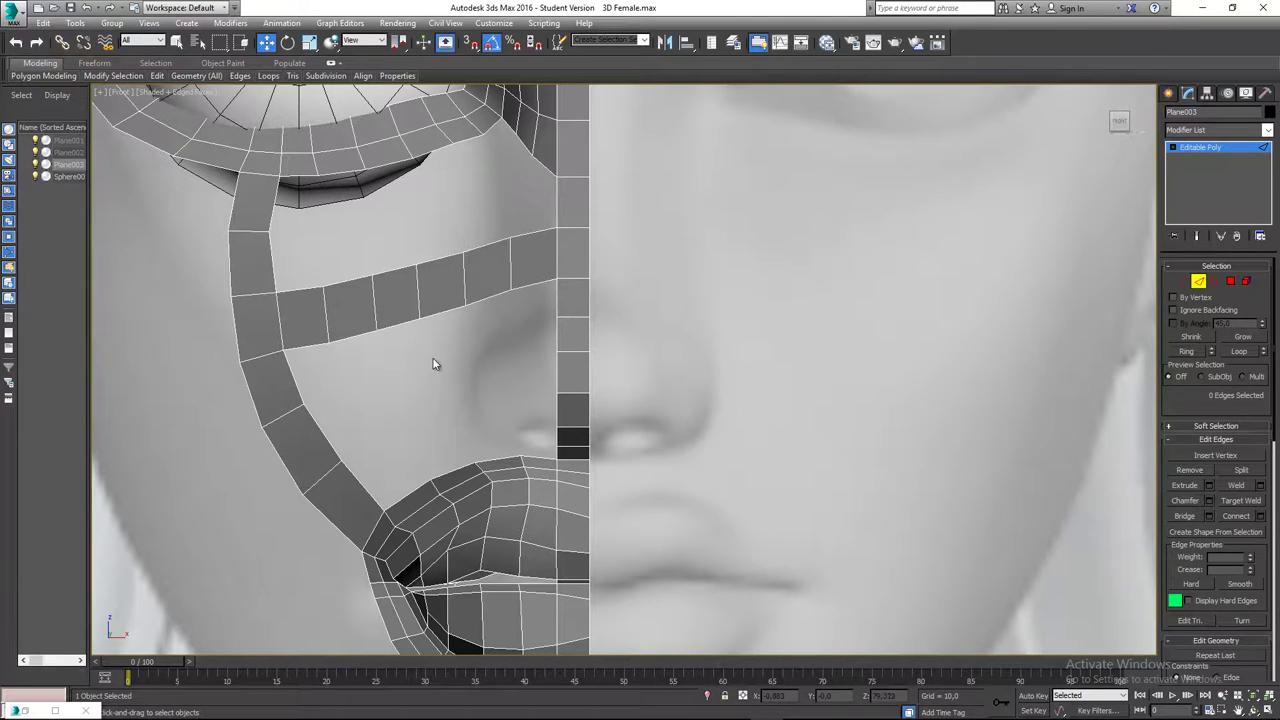
- Extrude the cheek strip's outer edge opposite the new bridge outward and up toward the ear in four segments
{"action": "middle_click_drag", "start_coordinate": [433, 364], "coordinate": [419, 344]}
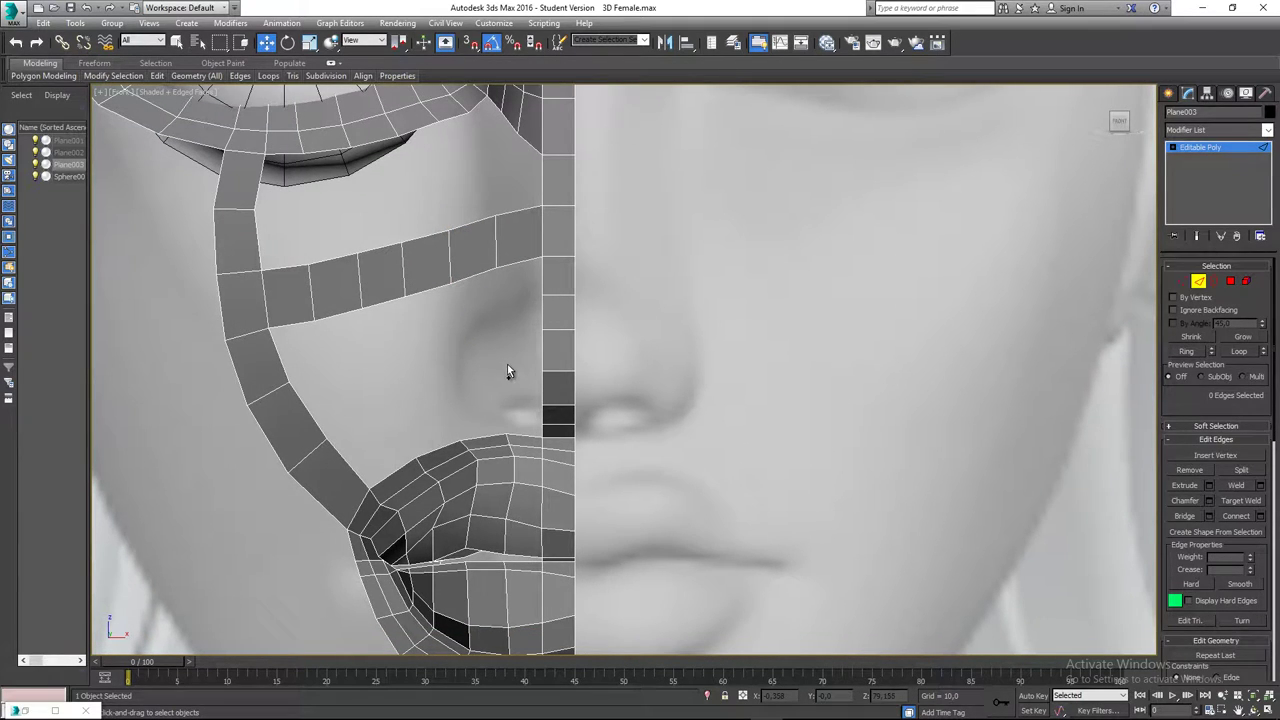
{"action": "scroll", "coordinate": [448, 343], "scroll_direction": "down", "scroll_amount": 2}
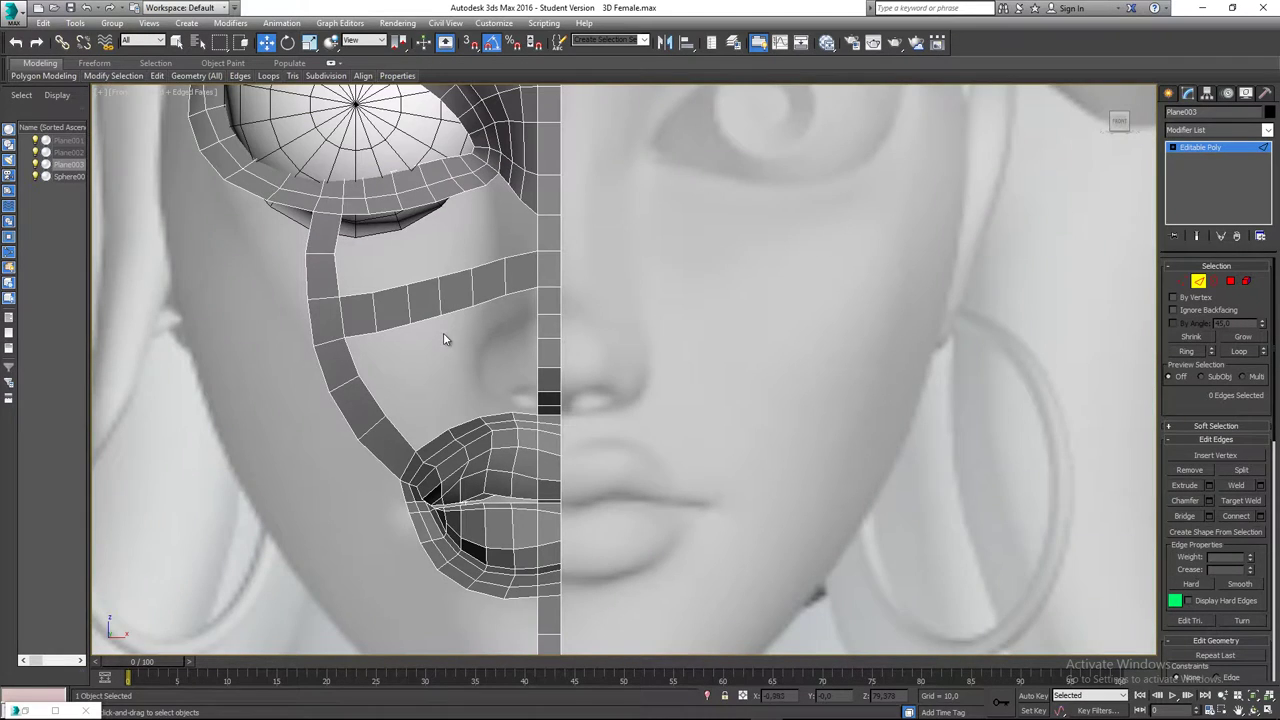
{"action": "middle_click_drag", "start_coordinate": [446, 339], "coordinate": [573, 338]}
{"action": "left_click", "coordinate": [432, 325]}
{"action": "scroll", "coordinate": [432, 327], "scroll_direction": "up", "scroll_amount": 4}
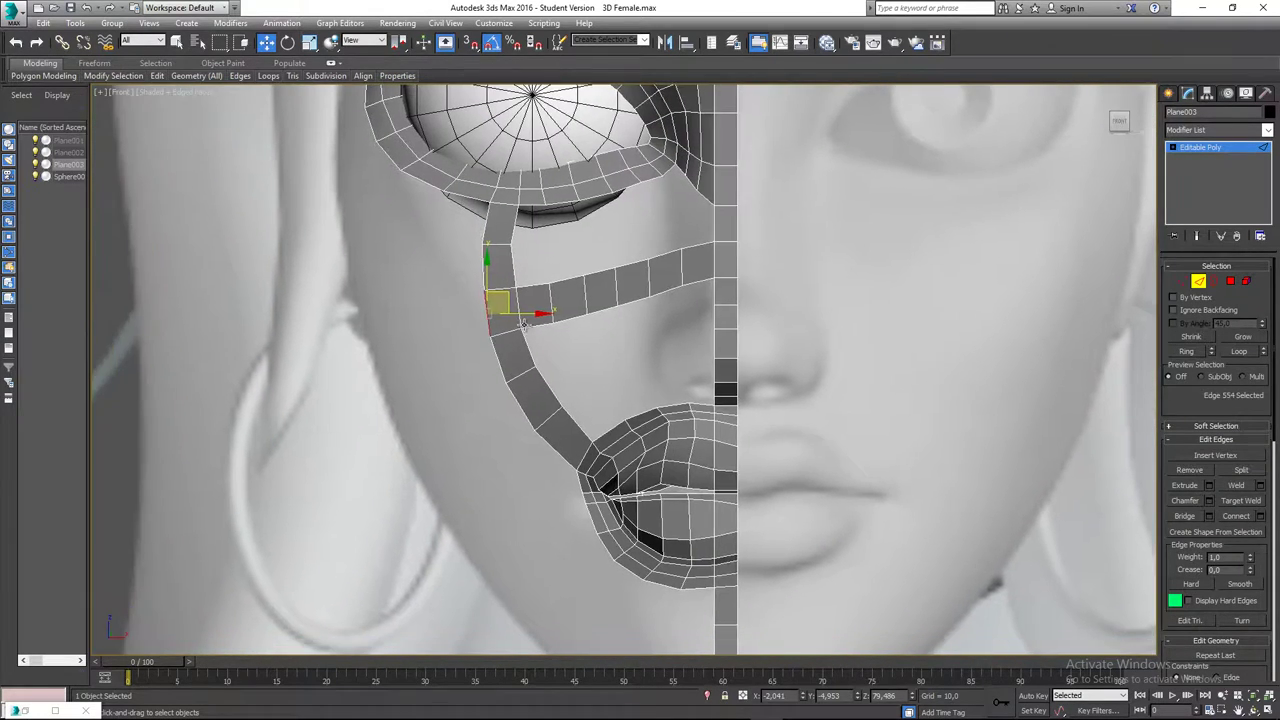
{"action": "left_click_drag", "start_coordinate": [513, 336], "coordinate": [315, 230], "text": "shift"}
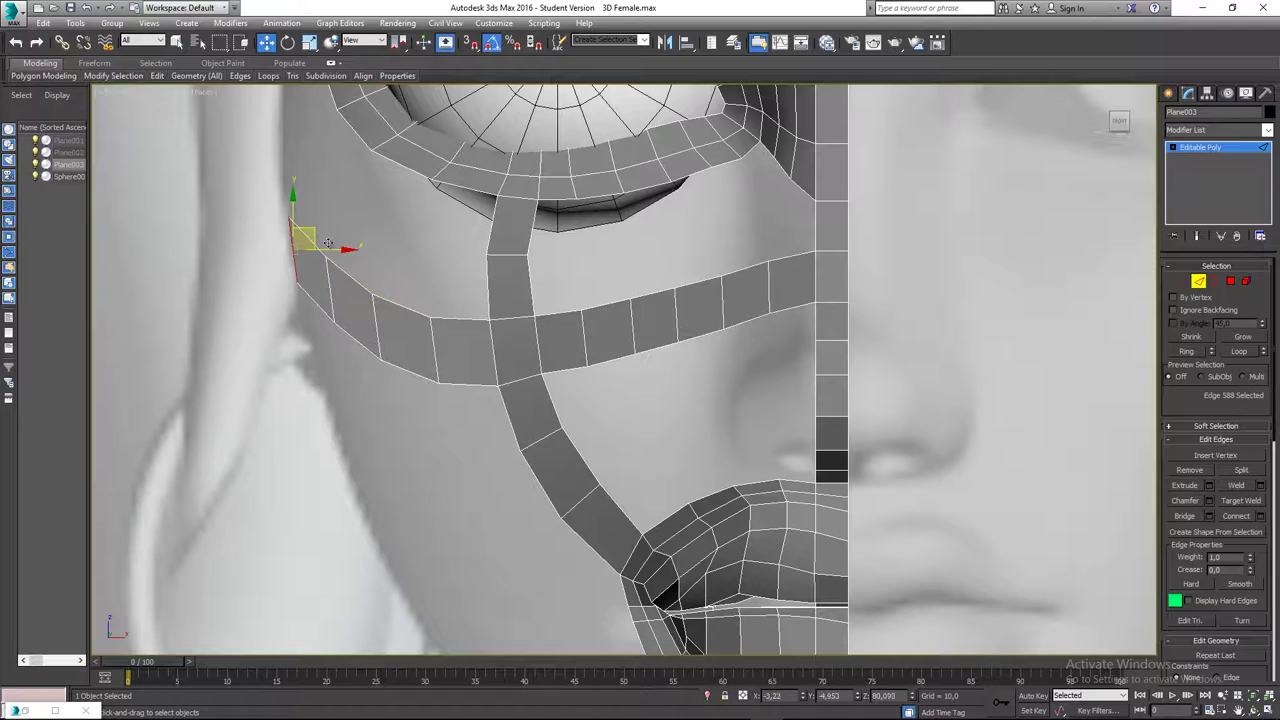
- Reposition the vertices of the outer cheek strip's first cross edge and the strip crossing's lower outer corner to even out the polygons
{"action": "middle_click_drag", "start_coordinate": [359, 271], "coordinate": [411, 254]}
{"action": "key", "text": "1"}
{"action": "scroll", "coordinate": [480, 330], "scroll_direction": "up", "scroll_amount": 2}
{"action": "left_click", "coordinate": [498, 387]}
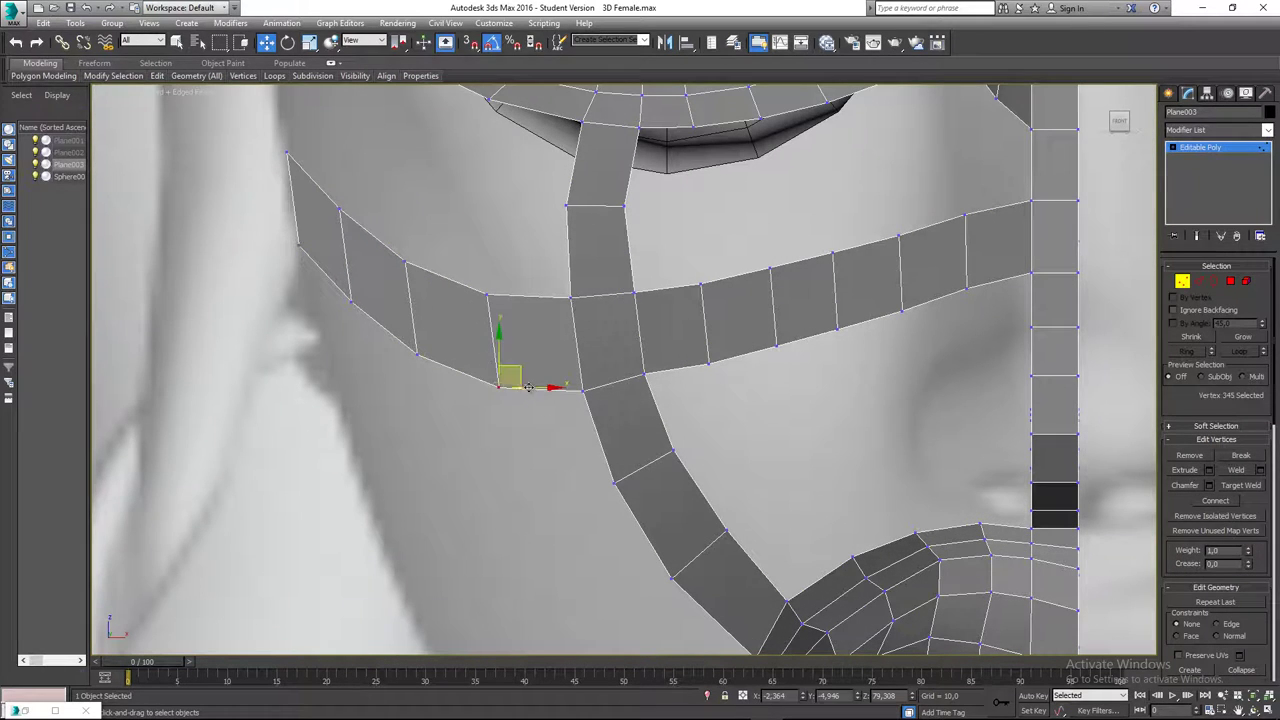
{"action": "left_click_drag", "start_coordinate": [519, 370], "coordinate": [502, 370]}
{"action": "left_click", "coordinate": [488, 297]}
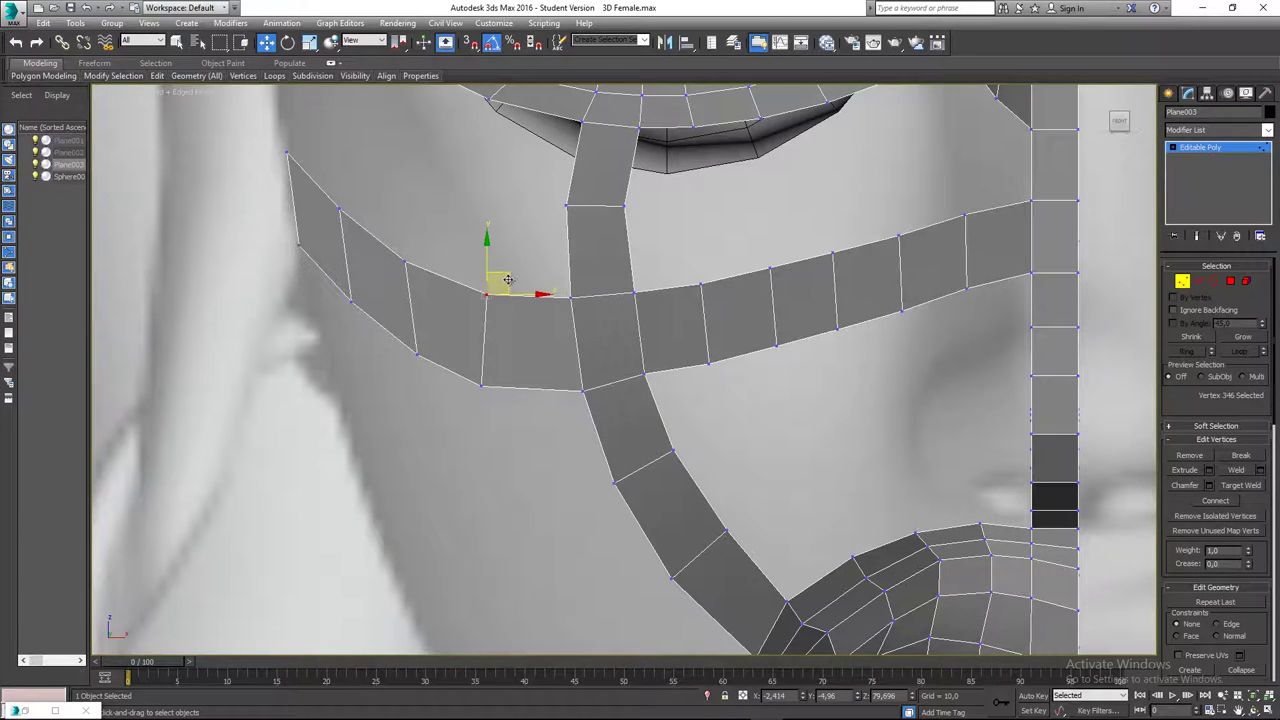
{"action": "left_click_drag", "start_coordinate": [508, 279], "coordinate": [515, 281]}
{"action": "left_click", "coordinate": [584, 392]}
{"action": "left_click_drag", "start_coordinate": [603, 372], "coordinate": [591, 367]}
{"action": "left_click", "coordinate": [482, 386]}
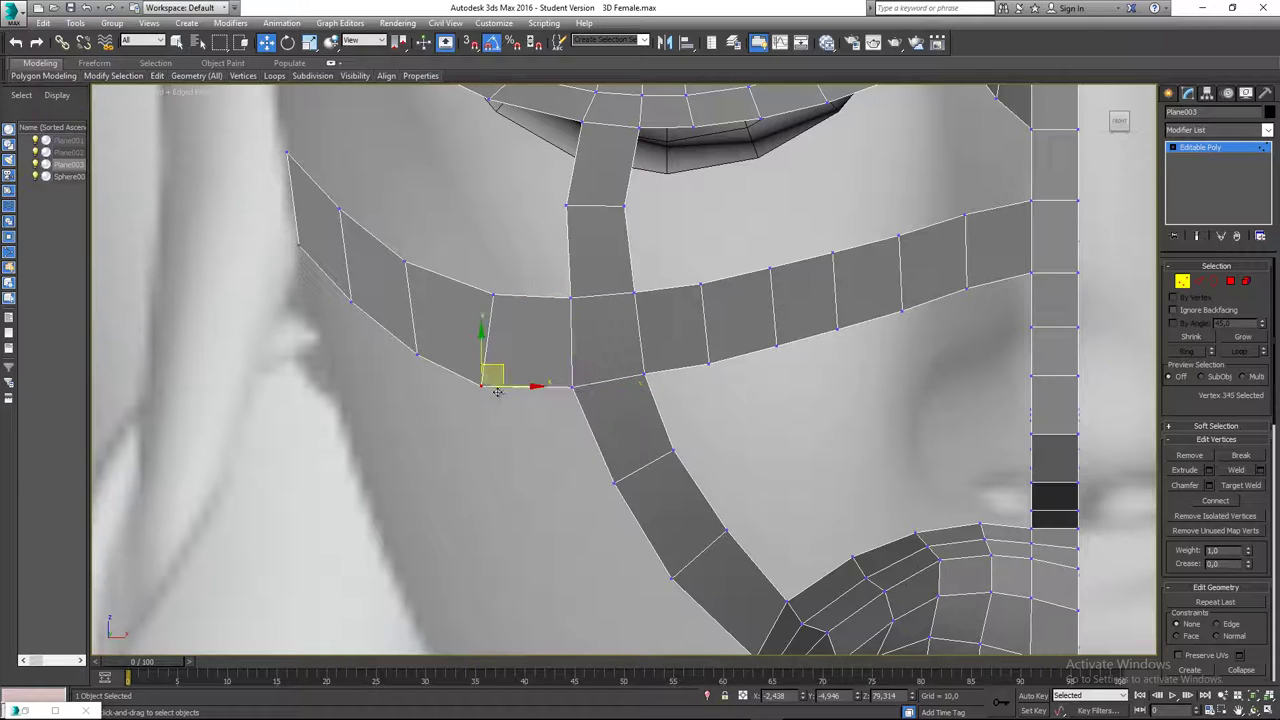
- Move the second cross edge's lower vertex outward and its upper vertex toward the nose so the edge fans with the cheek curve
{"action": "left_click", "coordinate": [417, 354]}
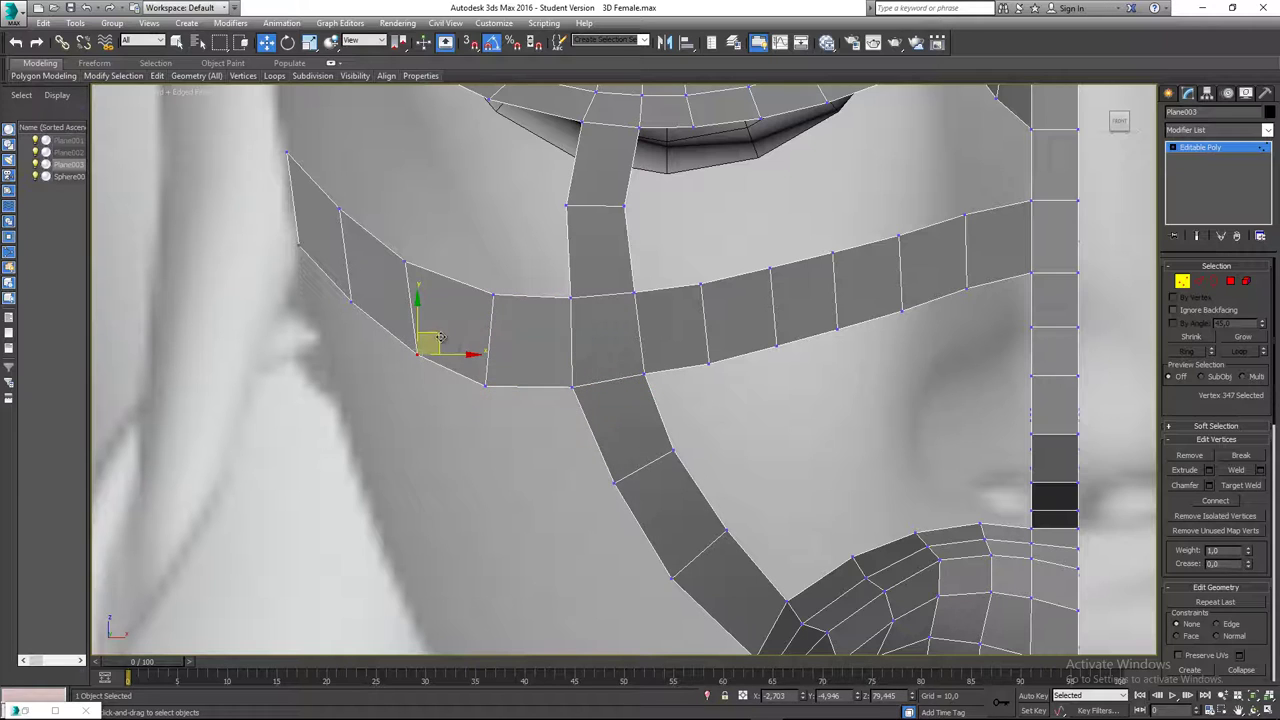
{"action": "left_click_drag", "start_coordinate": [436, 340], "coordinate": [419, 330]}
{"action": "left_click", "coordinate": [412, 258]}
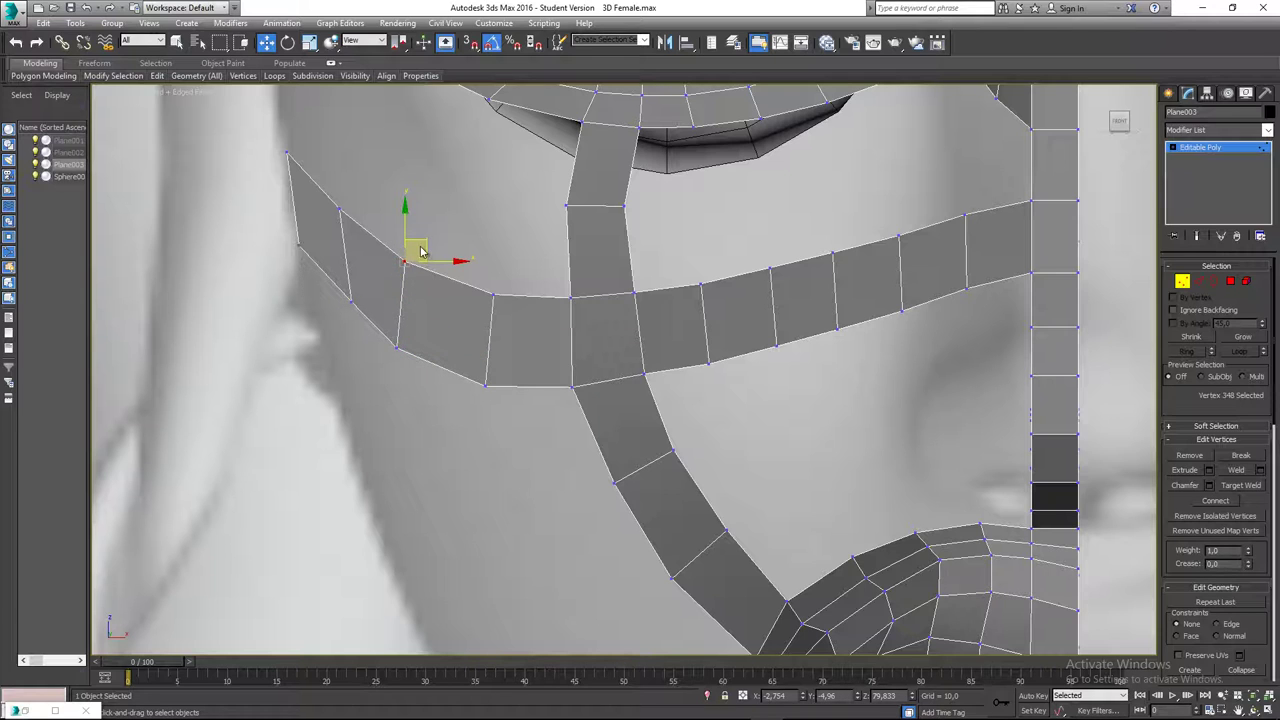
{"action": "mouse_move", "coordinate": [421, 237]}
{"action": "left_mouse_down"}
{"action": "mouse_move", "coordinate": [374, 282]}
{"action": "mouse_move", "coordinate": [439, 240]}
{"action": "left_mouse_up"}
- Shift the vertices of the outer cheek strip's third cross edge and ear-side end so the strip curves evenly up along the face outline
{"action": "middle_click_drag", "start_coordinate": [520, 277], "coordinate": [578, 277]}
{"action": "left_click", "coordinate": [410, 297]}
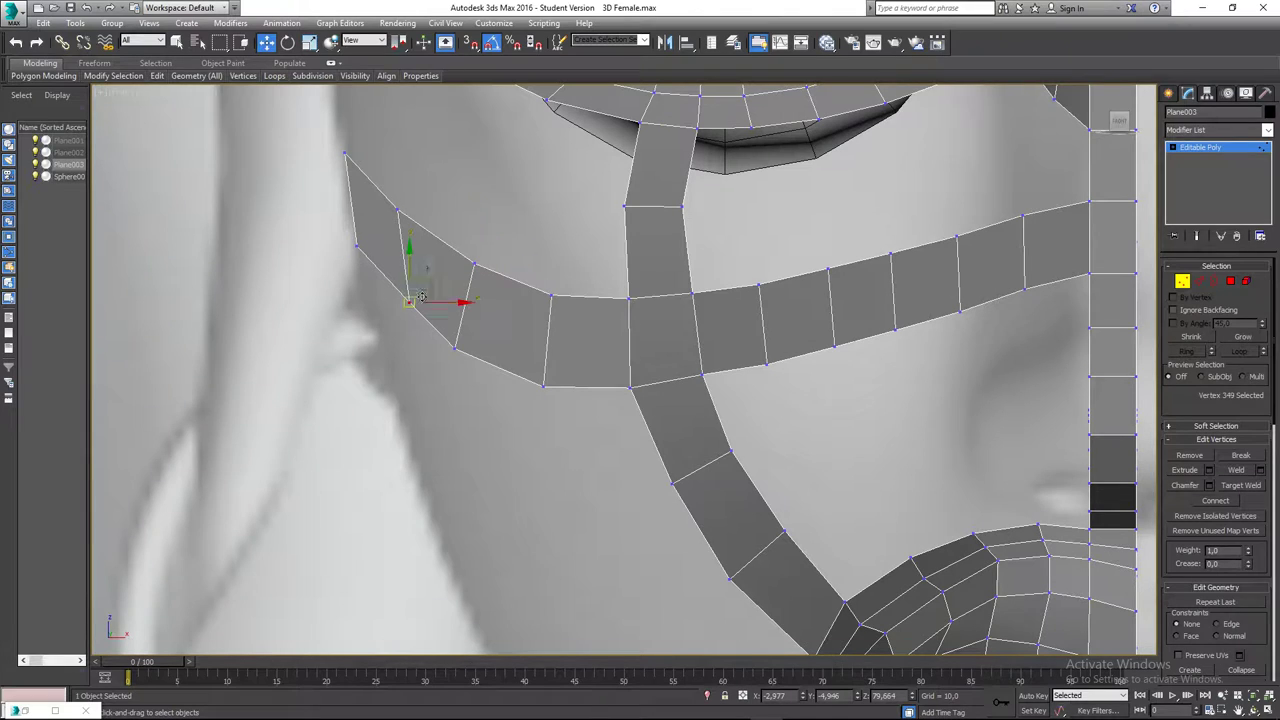
{"action": "left_click_drag", "start_coordinate": [432, 280], "coordinate": [411, 274]}
{"action": "left_click", "coordinate": [397, 209]}
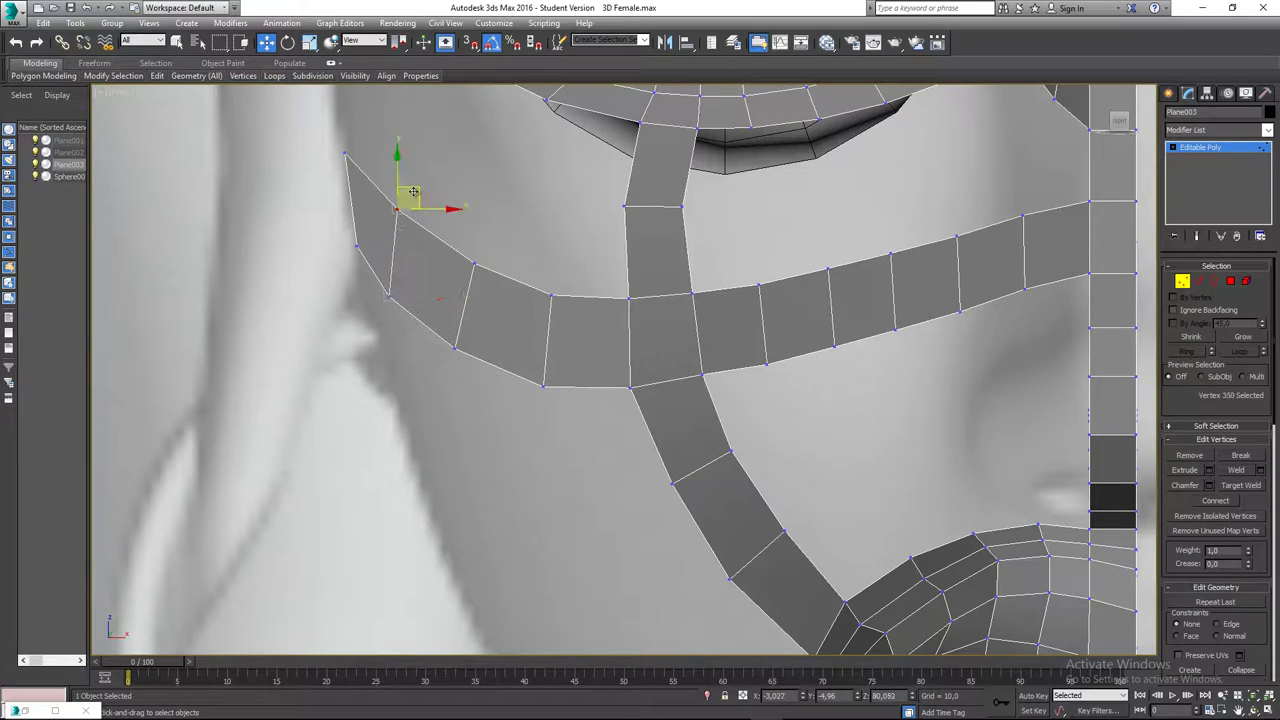
{"action": "mouse_move", "coordinate": [415, 190]}
{"action": "left_mouse_down"}
{"action": "mouse_move", "coordinate": [430, 197]}
{"action": "mouse_move", "coordinate": [373, 222]}
{"action": "mouse_move", "coordinate": [358, 203]}
{"action": "mouse_move", "coordinate": [369, 168]}
{"action": "mouse_move", "coordinate": [407, 172]}
{"action": "left_mouse_up"}
{"action": "left_click", "coordinate": [356, 245]}
{"action": "left_click", "coordinate": [344, 224]}
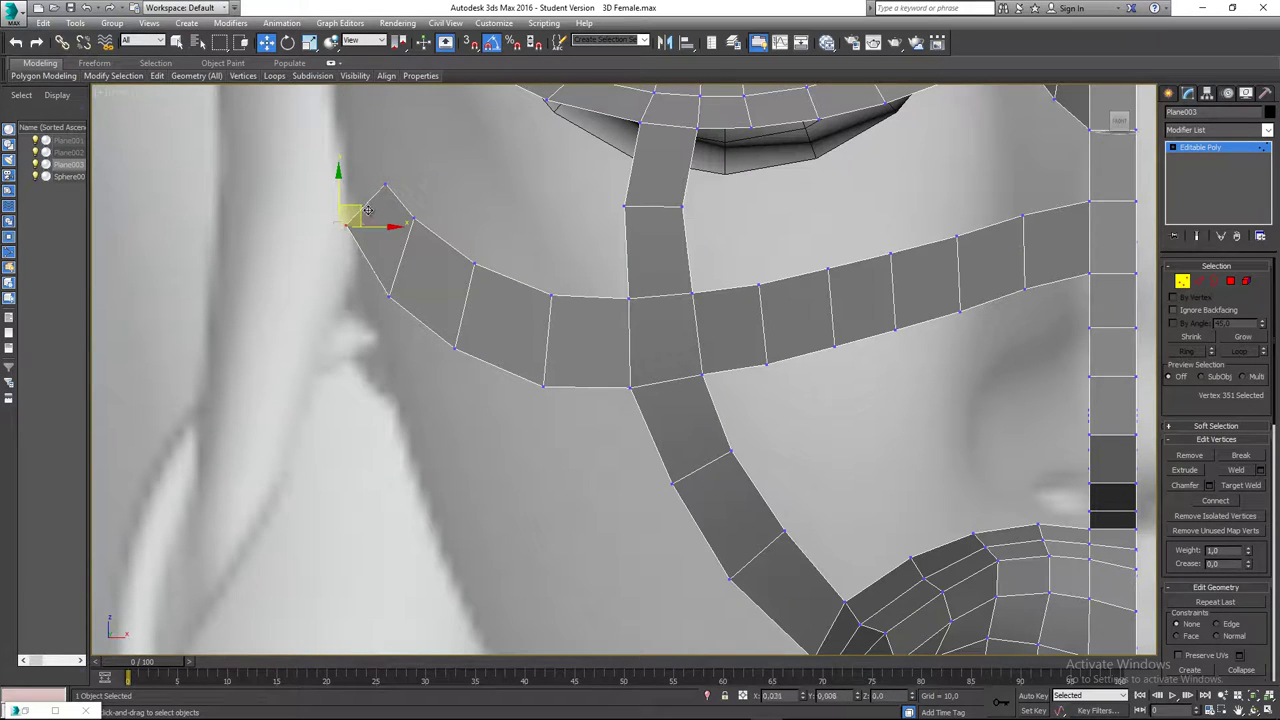
{"action": "left_click", "coordinate": [412, 219]}
{"action": "left_click_drag", "start_coordinate": [437, 201], "coordinate": [450, 207]}
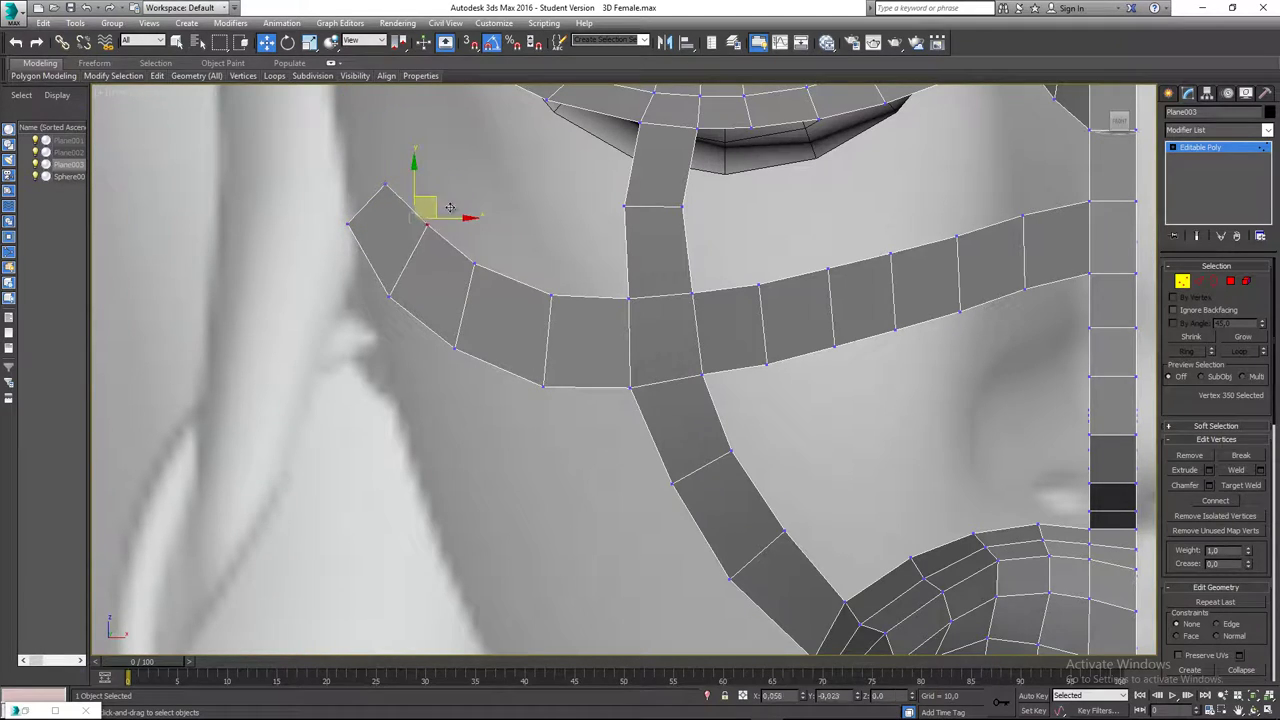
{"action": "left_click", "coordinate": [563, 220]}
- In the left view, move the cheek strip's ear-side end edge straight back toward the ear, beneath the eyeball
{"action": "scroll", "coordinate": [529, 314], "scroll_direction": "down", "scroll_amount": 5}
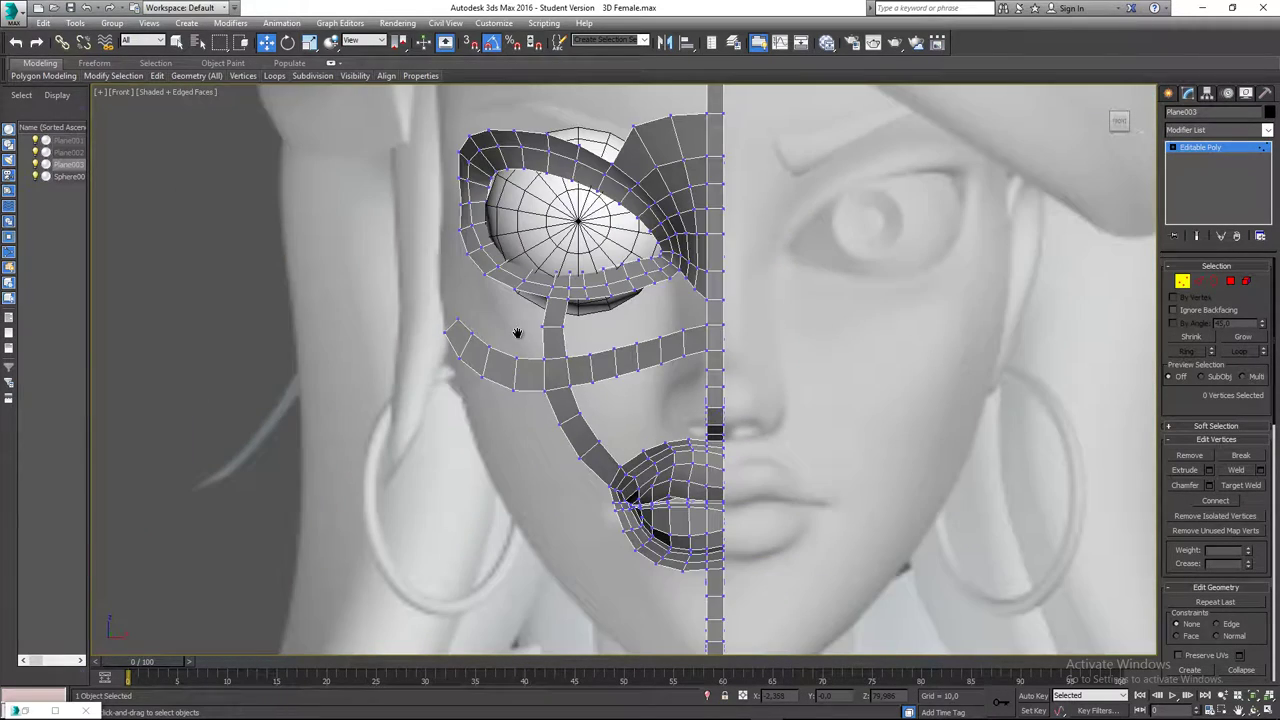
{"action": "middle_click_drag", "start_coordinate": [517, 333], "coordinate": [420, 352]}
{"action": "scroll", "coordinate": [443, 349], "scroll_direction": "up", "scroll_amount": 3}
{"action": "key", "text": "2"}
{"action": "left_click", "coordinate": [421, 344]}
{"action": "key", "text": "l"}
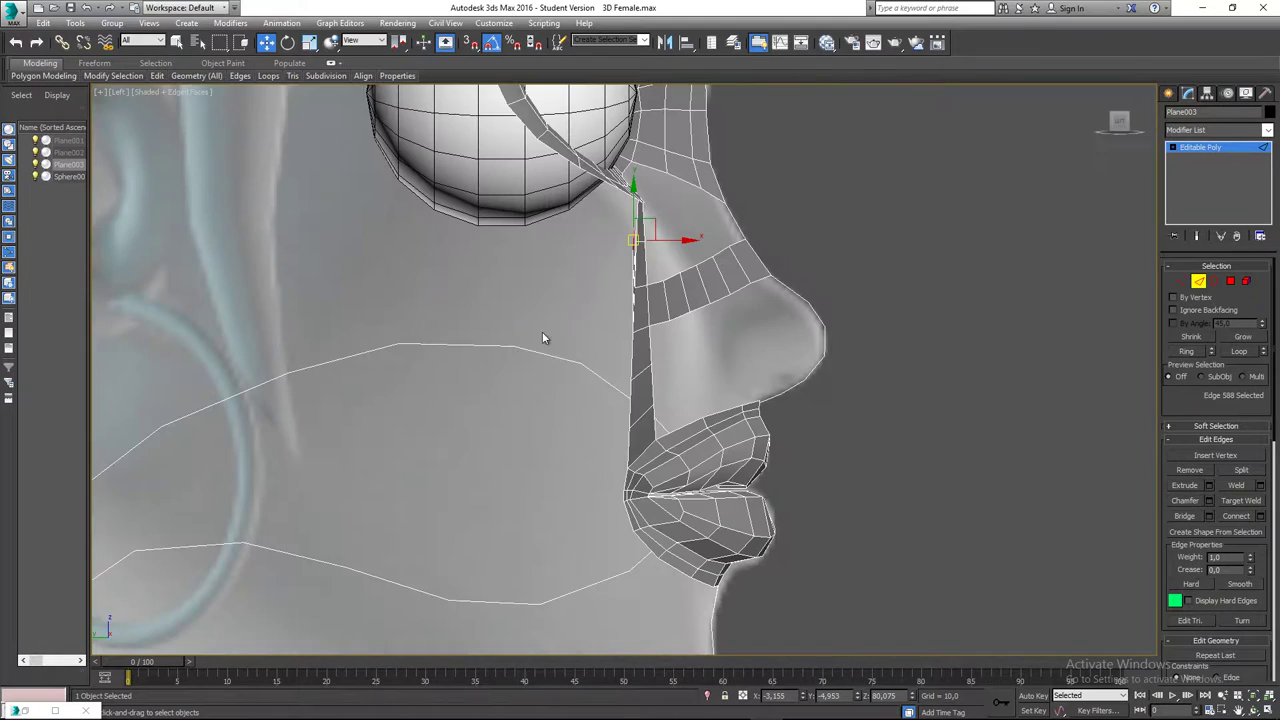
{"action": "left_click_drag", "start_coordinate": [674, 242], "coordinate": [520, 250], "text": "shift"}
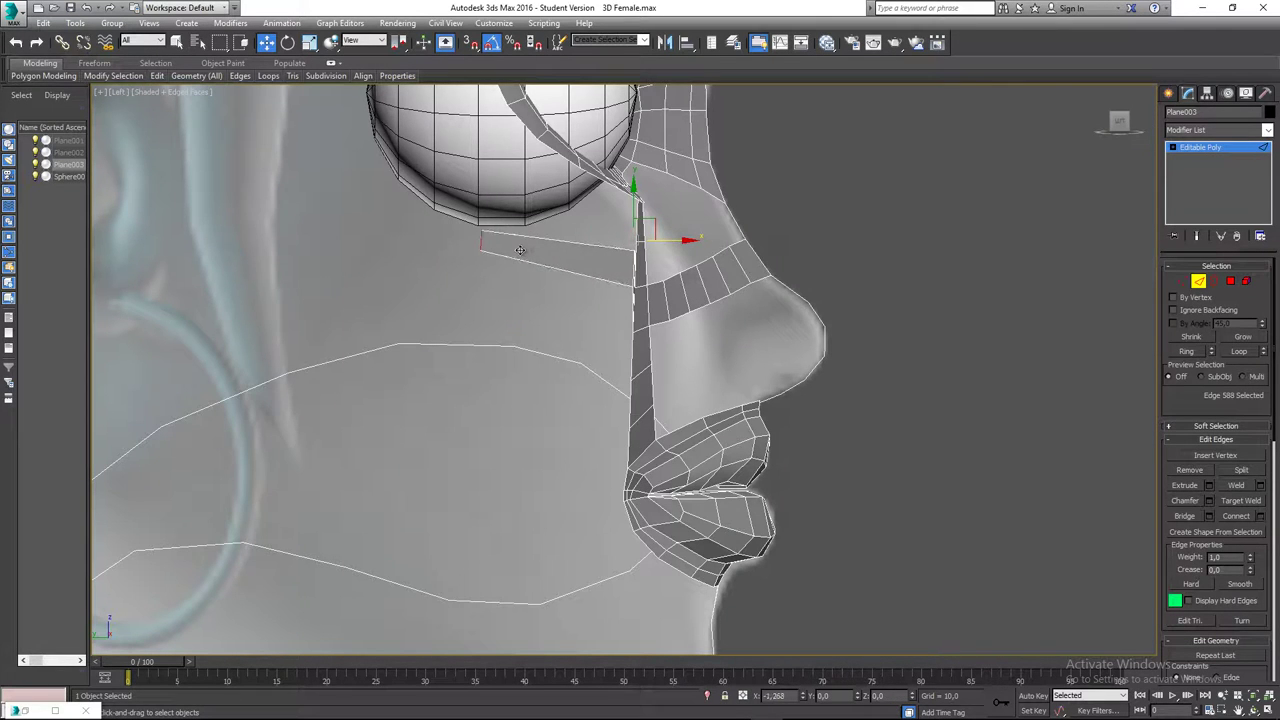
- Move the outer cheek strip's remaining cross edges back by decreasing amounts toward the cheek crossing to give the strip depth
{"action": "scroll", "coordinate": [625, 265], "scroll_direction": "up", "scroll_amount": 2}
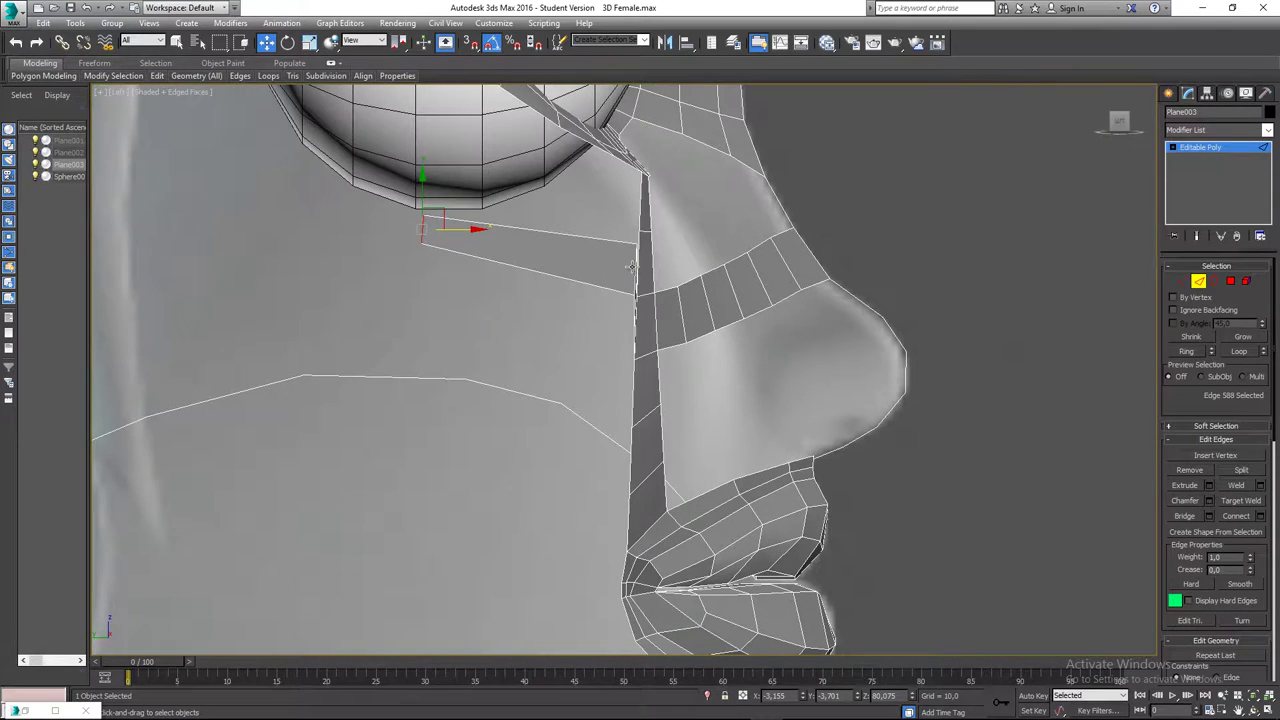
{"action": "left_click", "coordinate": [634, 268]}
{"action": "left_click_drag", "start_coordinate": [661, 270], "coordinate": [555, 272], "text": "shift"}
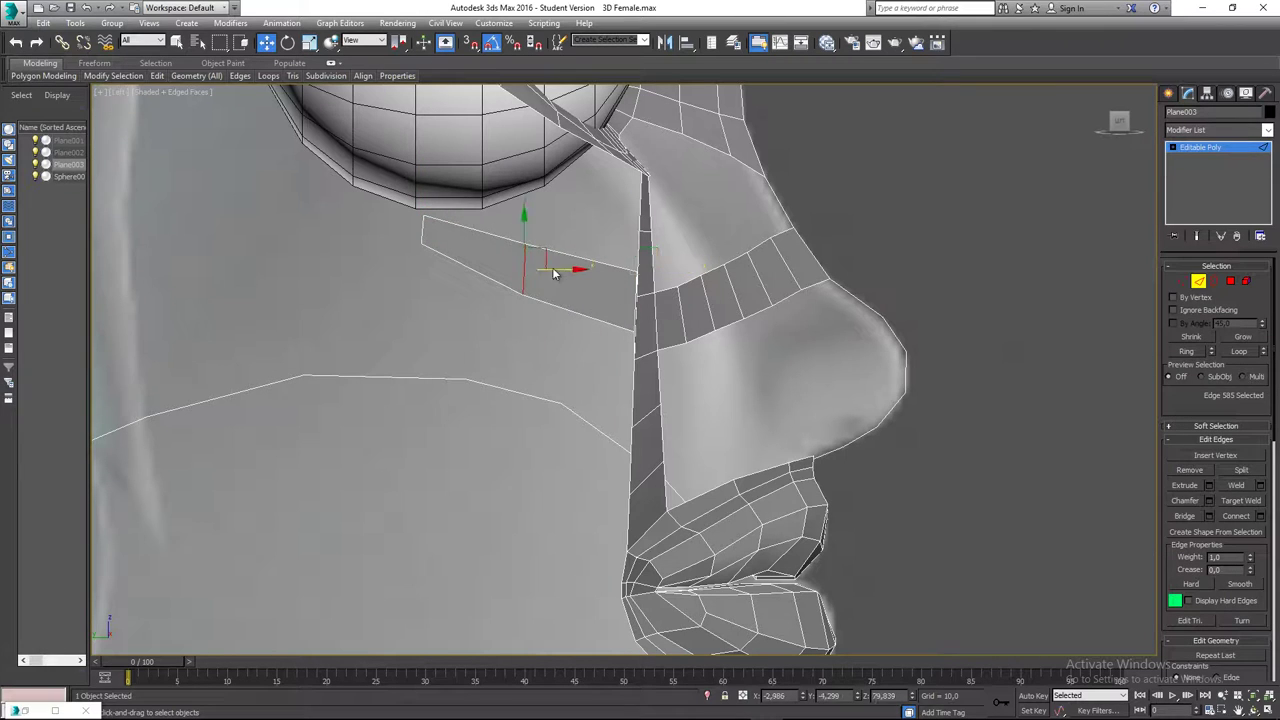
{"action": "left_click", "coordinate": [636, 300]}
{"action": "left_click_drag", "start_coordinate": [664, 300], "coordinate": [620, 300]}
{"action": "left_click", "coordinate": [637, 320]}
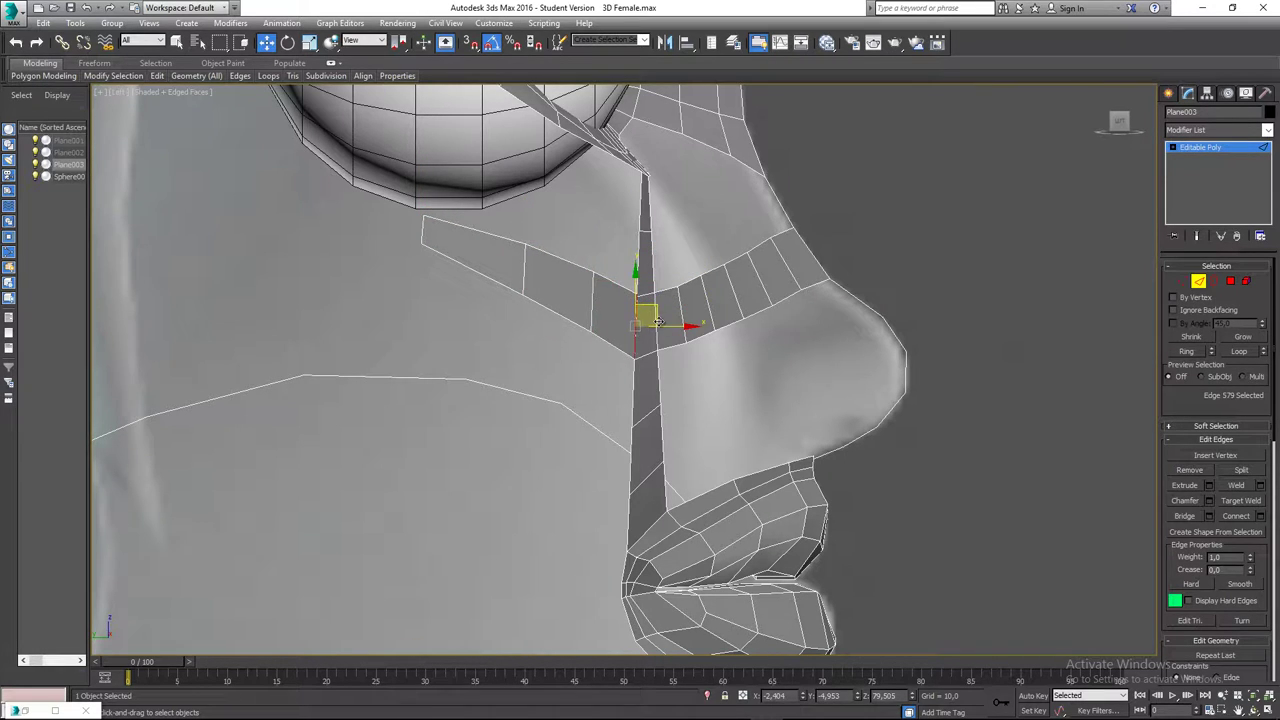
- Adjust the depth of the cheek strip's cross edge beside the vertical strip that runs down to the mouth
{"action": "key", "text": "p"}
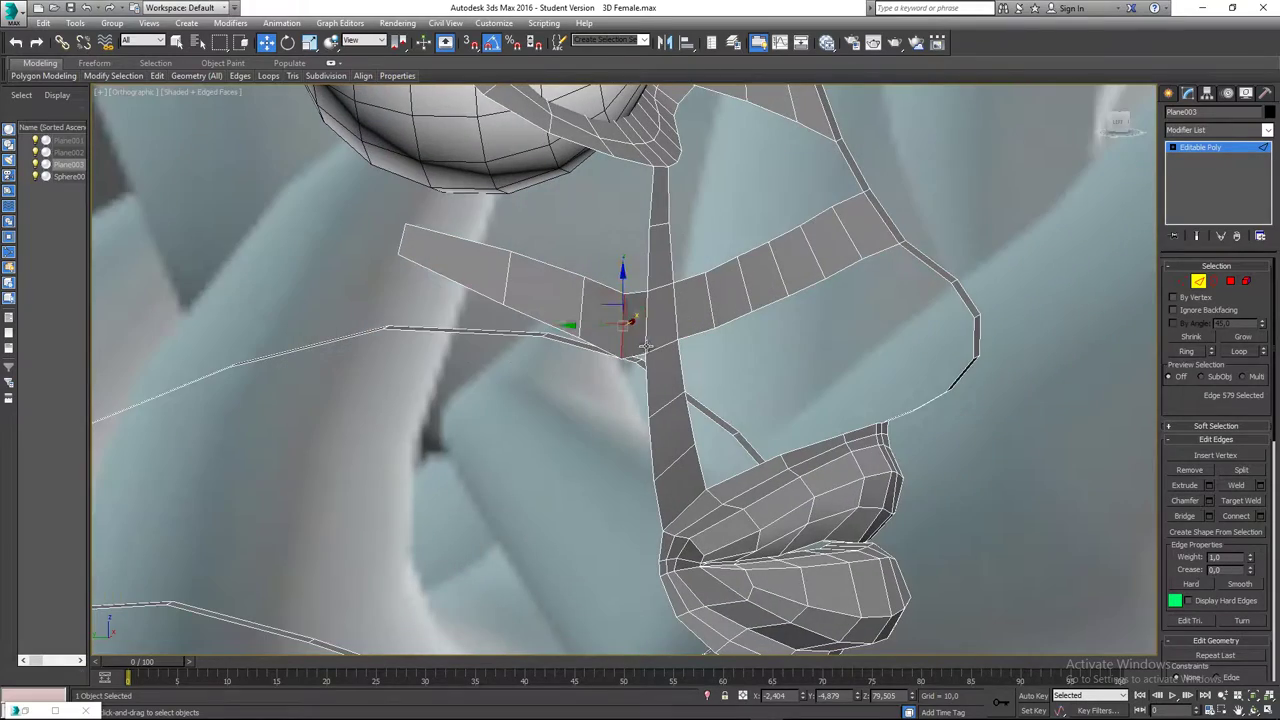
{"action": "scroll", "coordinate": [651, 366], "scroll_direction": "up", "scroll_amount": 3}
{"action": "middle_click_drag", "start_coordinate": [656, 382], "coordinate": [605, 341], "text": "alt"}
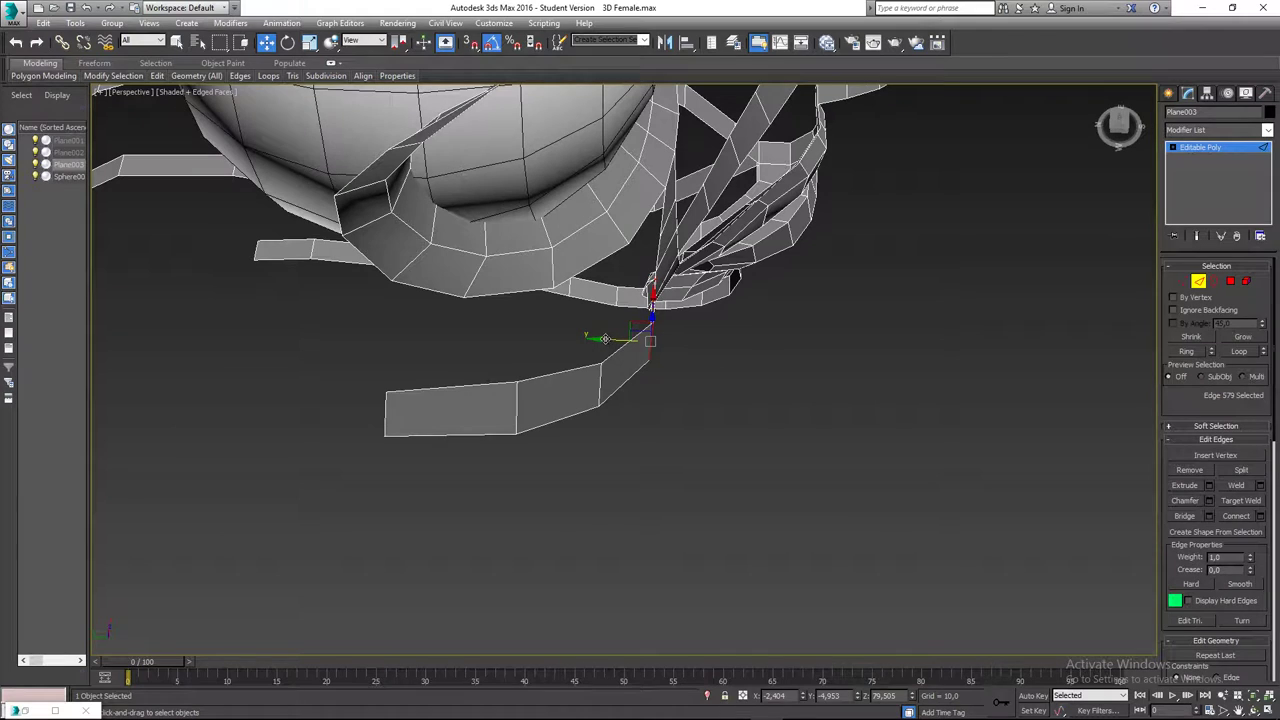
{"action": "left_click_drag", "start_coordinate": [605, 339], "coordinate": [600, 339]}
{"action": "middle_click_drag", "start_coordinate": [606, 386], "coordinate": [598, 372]}
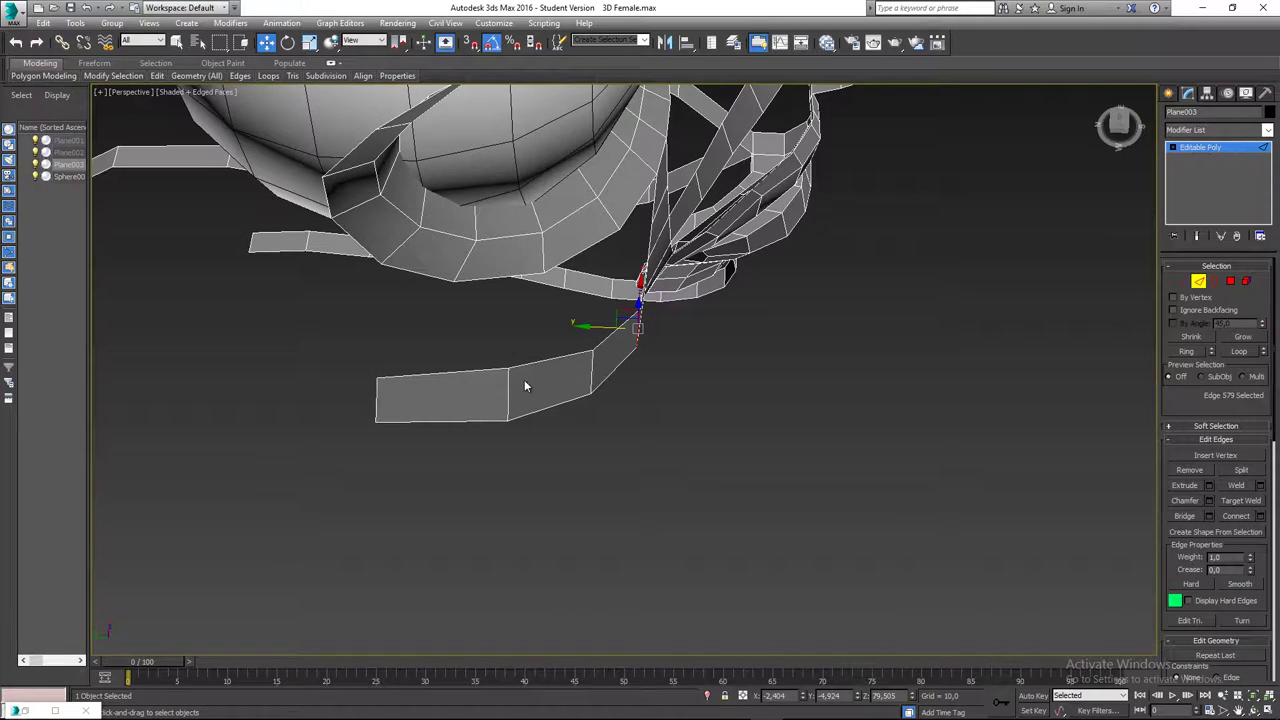
- Reposition the next cross edge of the cheek strip in depth so the band curves smoothly toward the side of the face
{"action": "left_click", "coordinate": [510, 388]}
{"action": "key", "text": "l"}
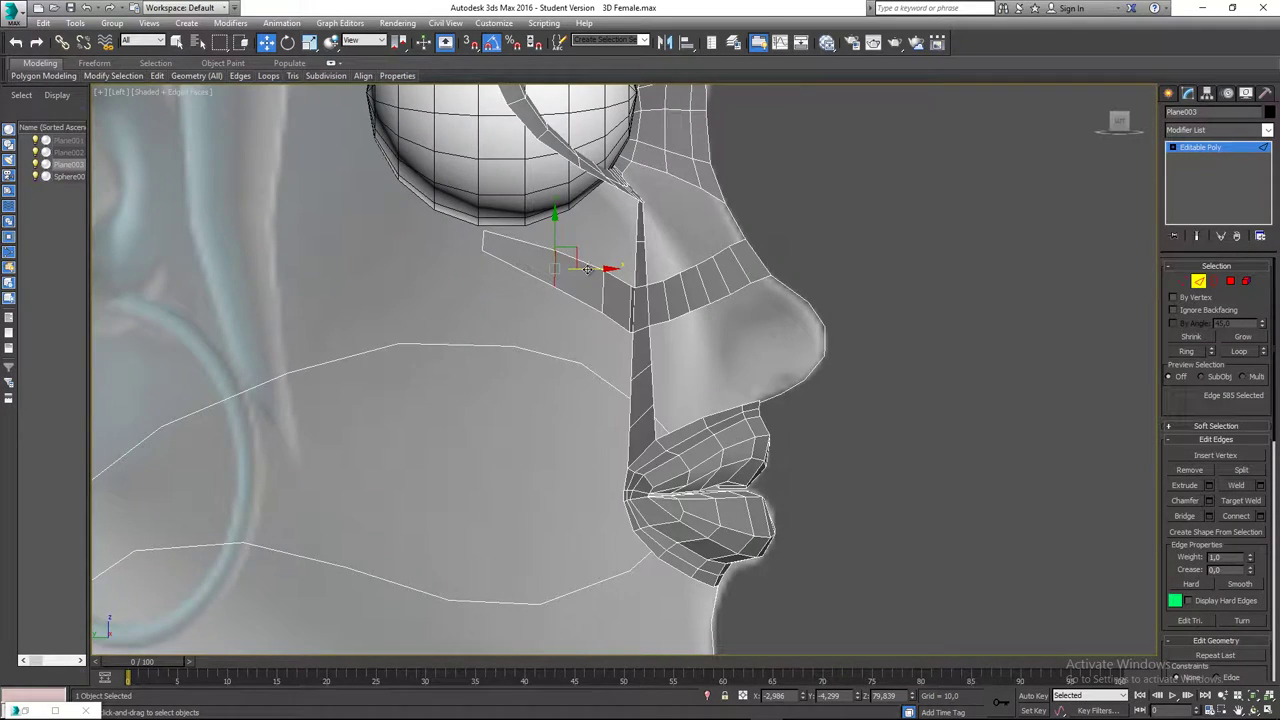
{"action": "scroll", "coordinate": [587, 269], "scroll_direction": "up", "scroll_amount": 2}
{"action": "left_click", "coordinate": [611, 302]}
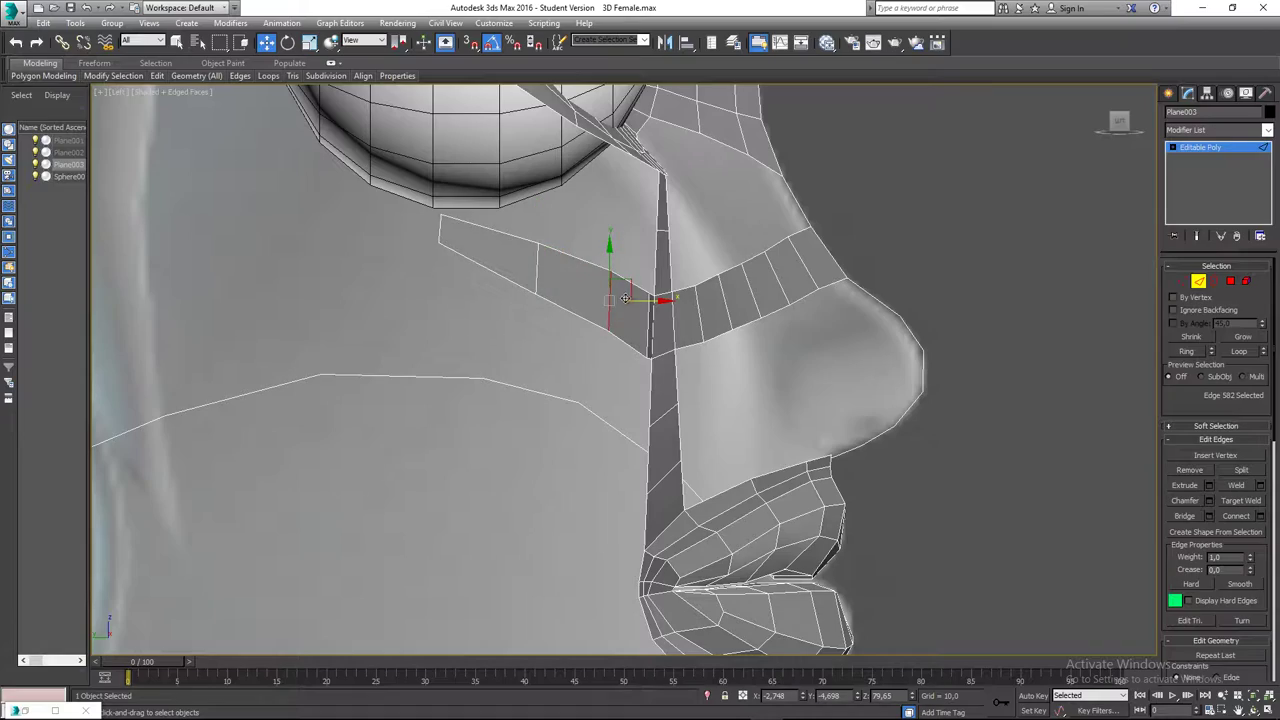
{"action": "key", "text": "p"}
{"action": "scroll", "coordinate": [646, 352], "scroll_direction": "down", "scroll_amount": 4}
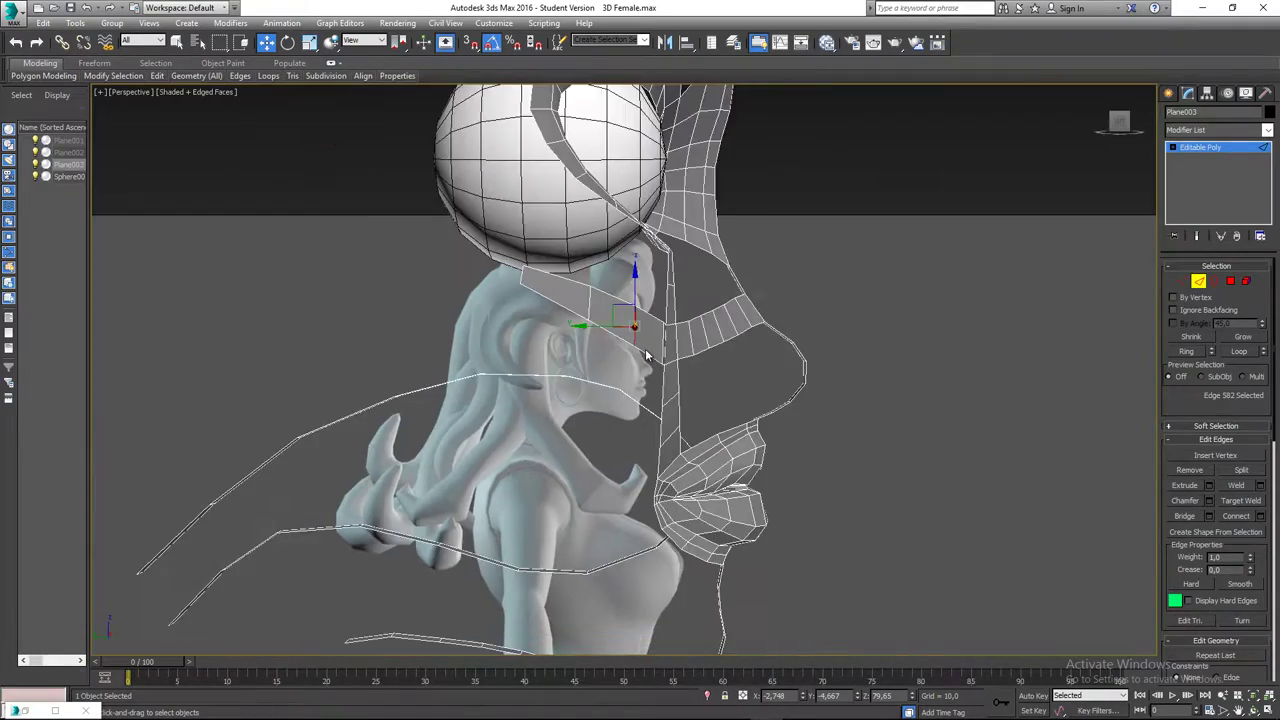
- Reposition the two vertices at the cheek strip's outer end in the front view to follow the face contour
{"action": "middle_click_drag", "start_coordinate": [646, 352], "coordinate": [574, 371], "text": "alt"}
{"action": "key", "text": "1"}
{"action": "scroll", "coordinate": [575, 330], "scroll_direction": "up", "scroll_amount": 4}
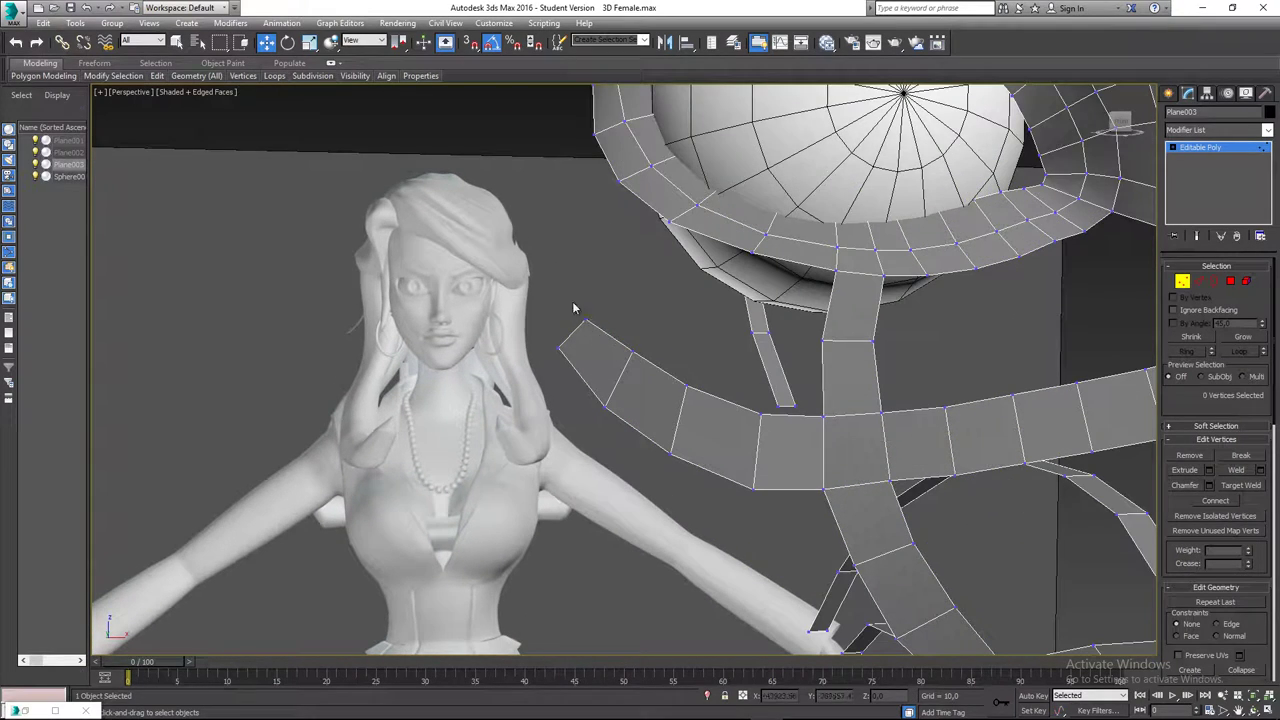
{"action": "left_click", "coordinate": [581, 319]}
{"action": "scroll", "coordinate": [556, 298], "scroll_direction": "up", "scroll_amount": 5}
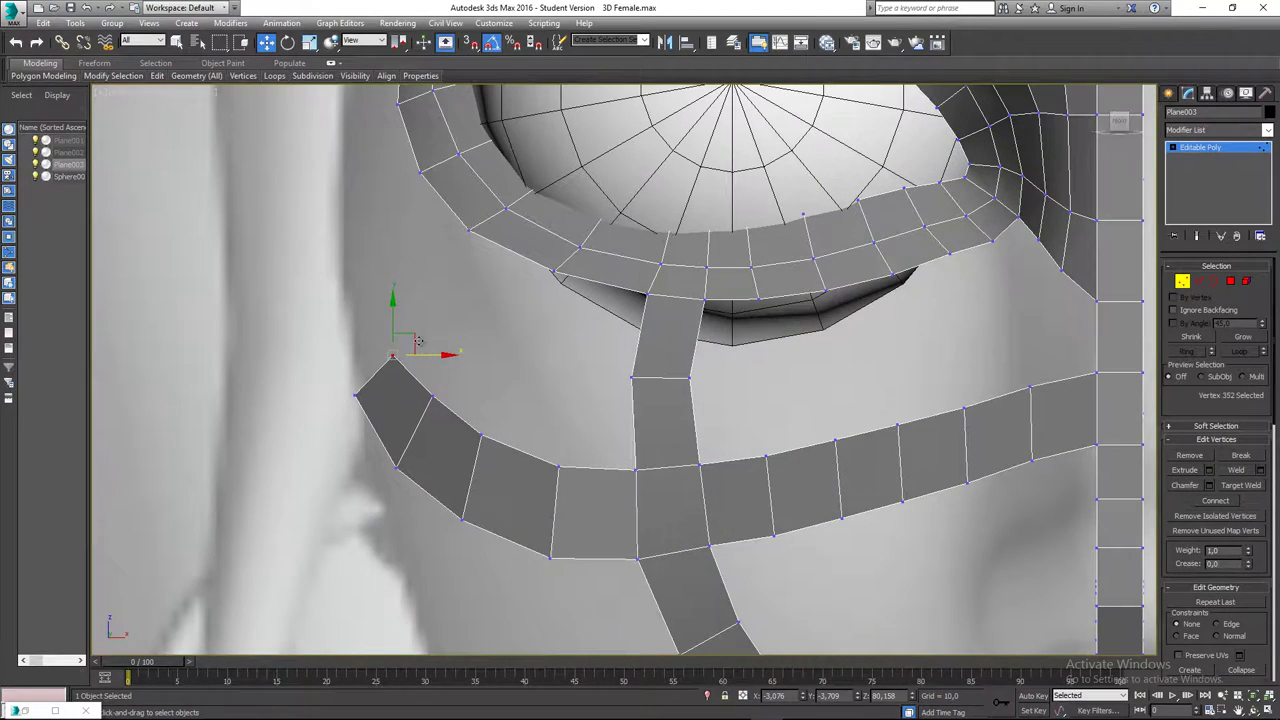
{"action": "left_click", "coordinate": [356, 394]}
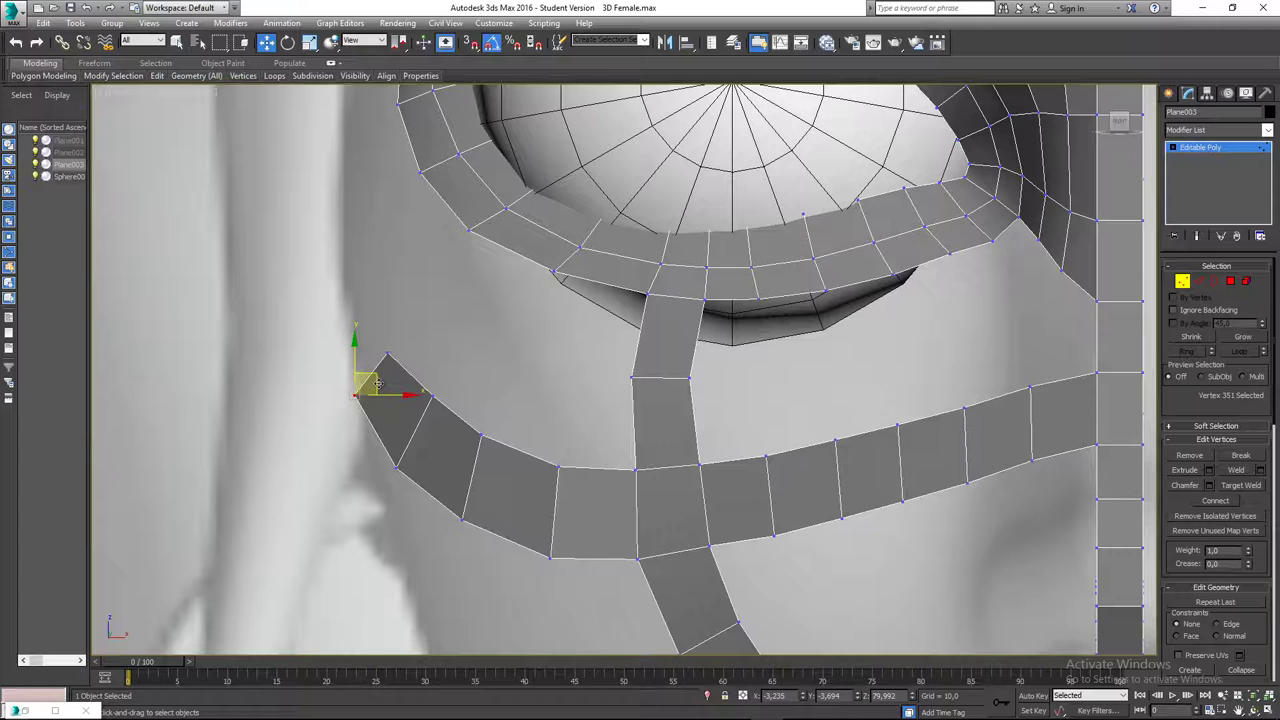
{"action": "left_click_drag", "start_coordinate": [377, 383], "coordinate": [413, 349]}
{"action": "left_click_drag", "start_coordinate": [382, 350], "coordinate": [427, 343]}
- Move the next vertices inward along the cheek strip in the front view to even out its quads and curve
{"action": "left_click", "coordinate": [398, 362]}
{"action": "left_click_drag", "start_coordinate": [422, 386], "coordinate": [463, 384]}
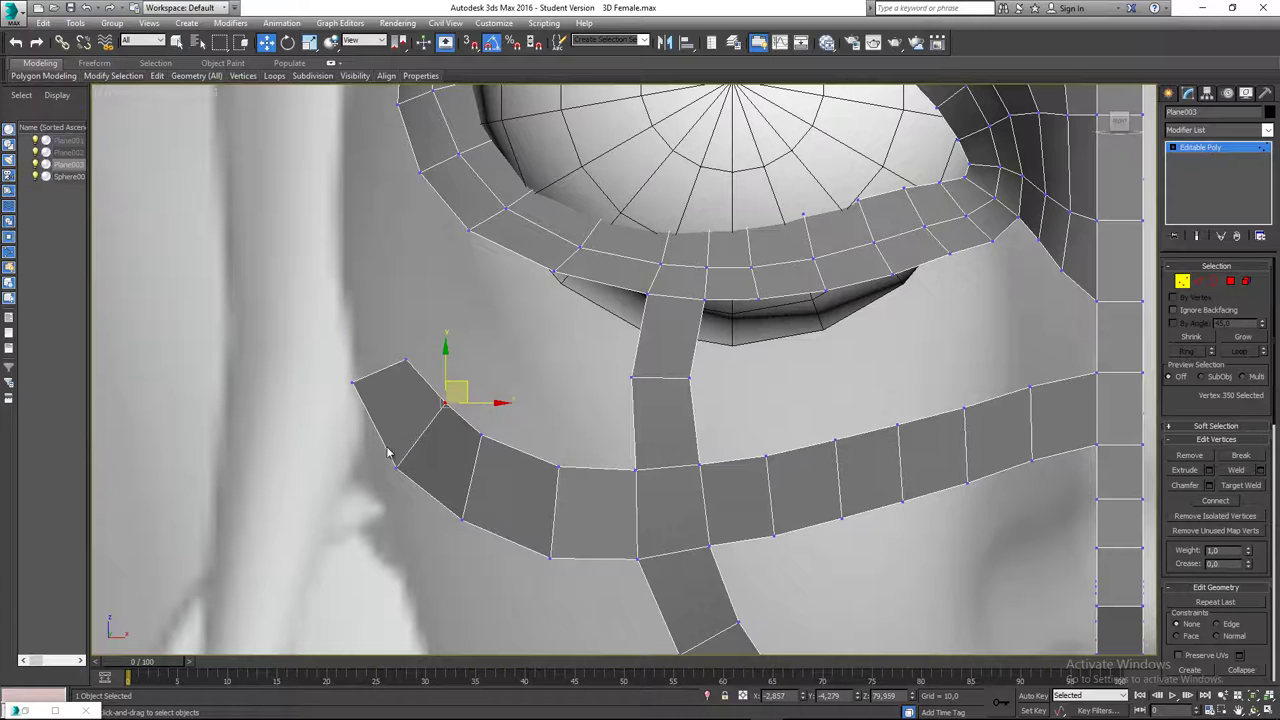
{"action": "mouse_move", "coordinate": [386, 446]}
{"action": "left_mouse_down"}
{"action": "mouse_move", "coordinate": [411, 491]}
{"action": "mouse_move", "coordinate": [406, 449]}
{"action": "left_mouse_up"}
{"action": "left_click", "coordinate": [409, 447]}
{"action": "left_click_drag", "start_coordinate": [495, 453], "coordinate": [522, 426]}
{"action": "mouse_move", "coordinate": [459, 501]}
{"action": "left_mouse_down"}
{"action": "mouse_move", "coordinate": [482, 536]}
{"action": "mouse_move", "coordinate": [478, 497]}
{"action": "left_mouse_up"}
{"action": "middle_click_drag", "start_coordinate": [481, 488], "coordinate": [513, 507]}
- Lower the bottom vertex of the cheek strip's outer end edge in the side view to widen the end
{"action": "key", "text": "2"}
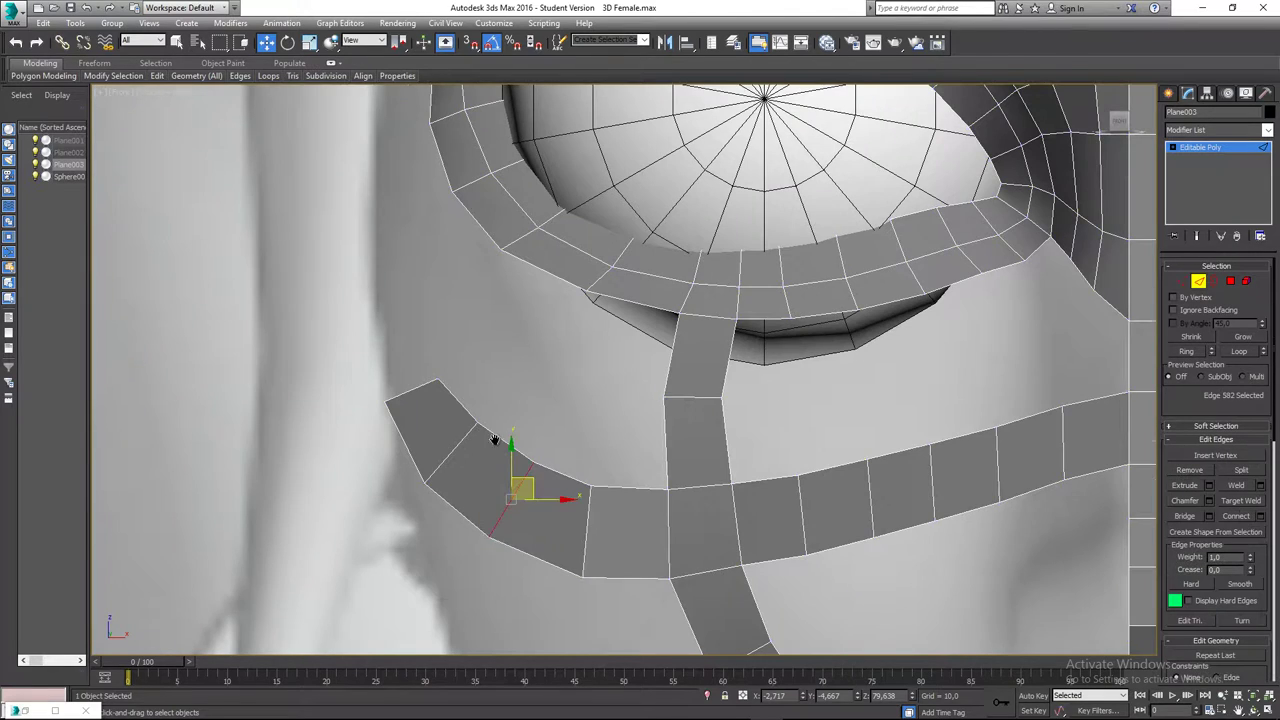
{"action": "middle_click_drag", "start_coordinate": [494, 440], "coordinate": [509, 507]}
{"action": "left_click", "coordinate": [472, 449]}
{"action": "left_click", "coordinate": [423, 456]}
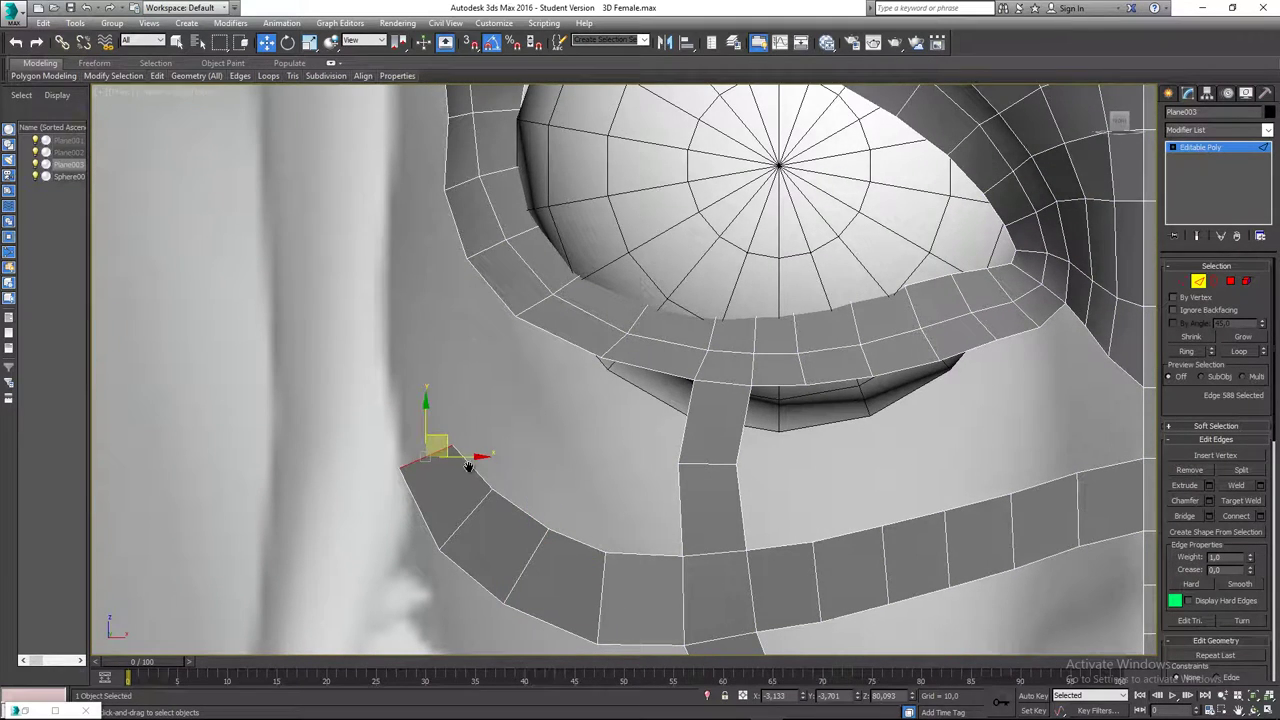
{"action": "middle_click_drag", "start_coordinate": [469, 466], "coordinate": [455, 478]}
{"action": "key", "text": "l"}
{"action": "middle_click_drag", "start_coordinate": [501, 313], "coordinate": [538, 426]}
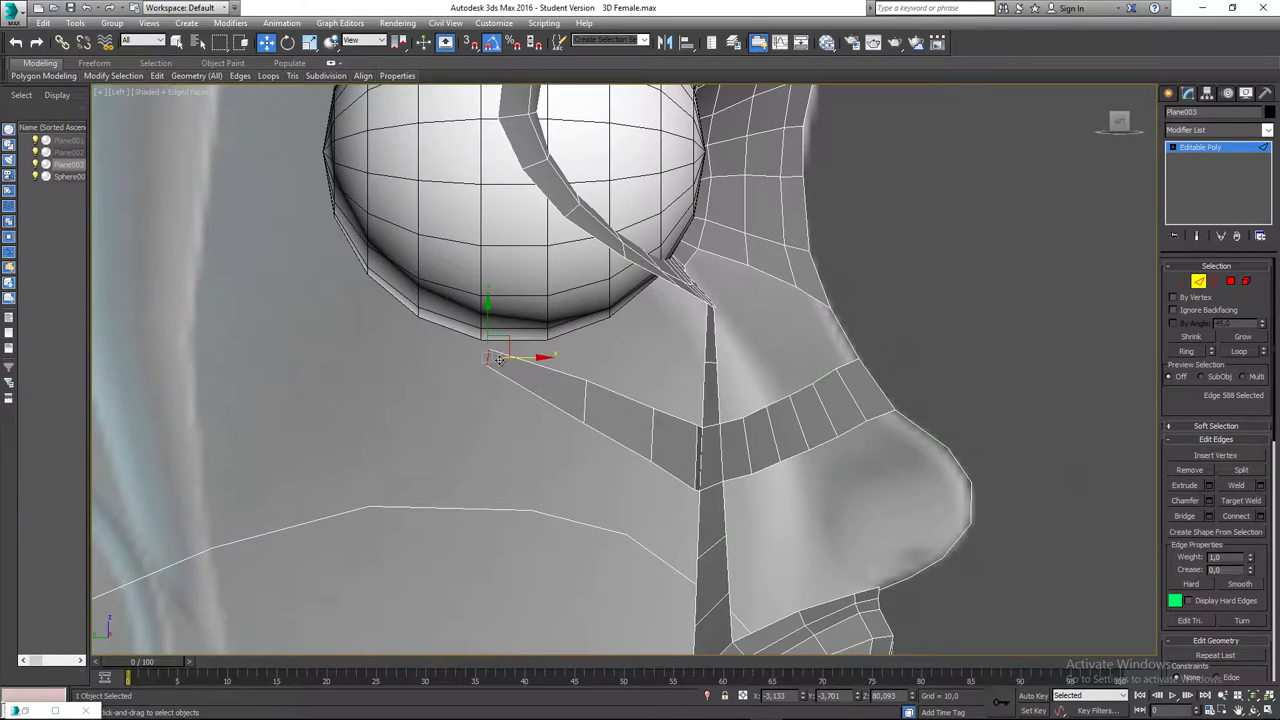
{"action": "middle_click_drag", "start_coordinate": [500, 360], "coordinate": [502, 372]}
{"action": "key", "text": "1"}
{"action": "scroll", "coordinate": [490, 392], "scroll_direction": "up", "scroll_amount": 3}
{"action": "left_click", "coordinate": [485, 371]}
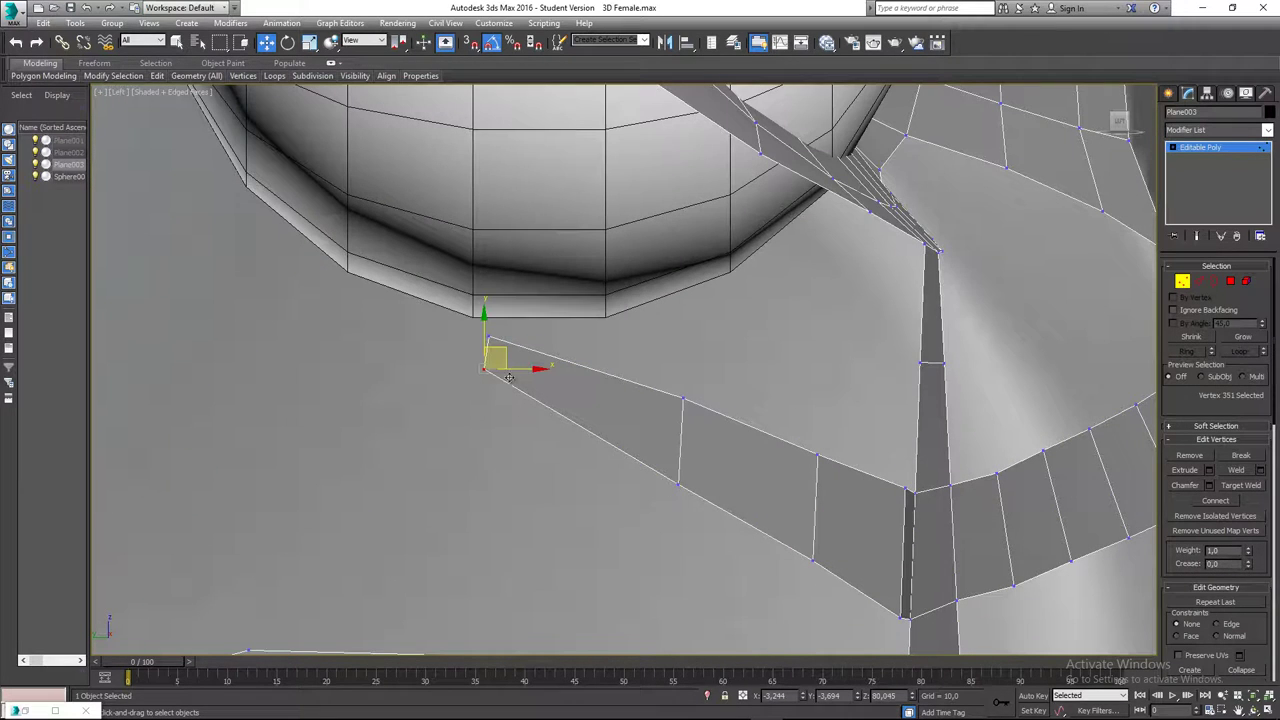
{"action": "left_click_drag", "start_coordinate": [499, 347], "coordinate": [492, 380]}
{"action": "middle_click_drag", "start_coordinate": [497, 394], "coordinate": [499, 405]}
- Nudge the same outer end vertex slightly inward in the front view
{"action": "key", "text": "f"}
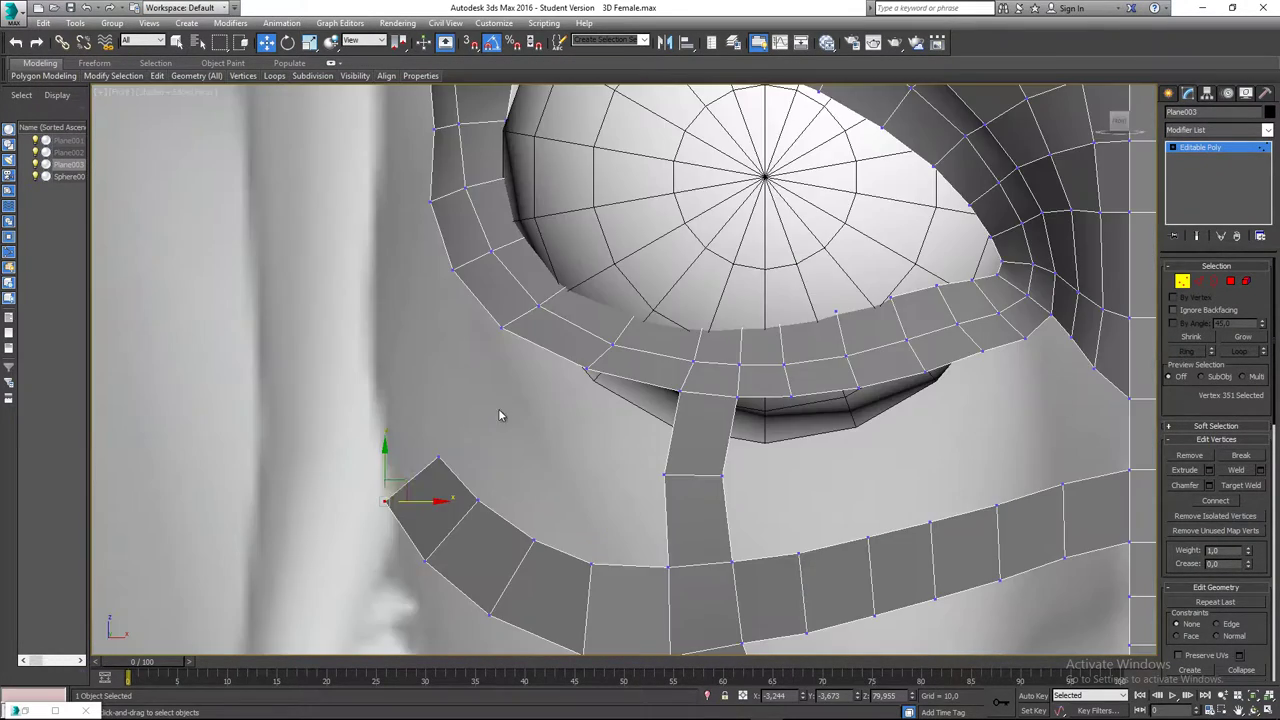
{"action": "middle_click_drag", "start_coordinate": [457, 455], "coordinate": [461, 445]}
{"action": "left_click_drag", "start_coordinate": [410, 469], "coordinate": [421, 464]}
{"action": "middle_click_drag", "start_coordinate": [417, 468], "coordinate": [529, 466]}
- Extrude the strip's end edge into four new segments curving up behind the eyeball in the side view
{"action": "key", "text": "l"}
{"action": "key", "text": "2"}
{"action": "left_click_drag", "start_coordinate": [529, 461], "coordinate": [372, 418], "text": "shift"}
{"action": "scroll", "coordinate": [457, 451], "scroll_direction": "down", "scroll_amount": 5}
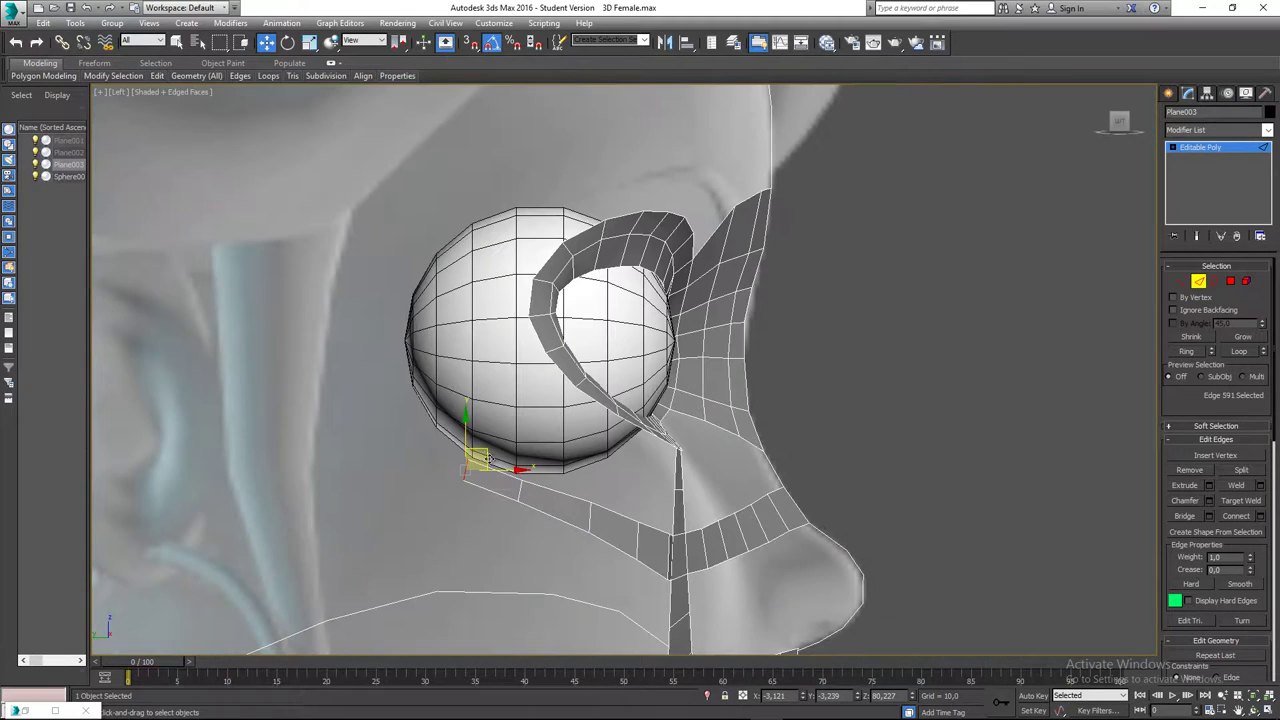
{"action": "left_click_drag", "start_coordinate": [485, 450], "coordinate": [408, 293], "text": "shift"}
{"action": "mouse_move", "coordinate": [422, 314]}
{"action": "middle_mouse_down"}
{"action": "mouse_move", "coordinate": [428, 336]}
{"action": "mouse_move", "coordinate": [417, 311]}
{"action": "middle_mouse_up"}
- Reposition the vertices of the lower new segments to widen the strip beneath the eyeball
{"action": "scroll", "coordinate": [424, 350], "scroll_direction": "up", "scroll_amount": 4}
{"action": "key", "text": "1"}
{"action": "middle_click_drag", "start_coordinate": [499, 438], "coordinate": [530, 352]}
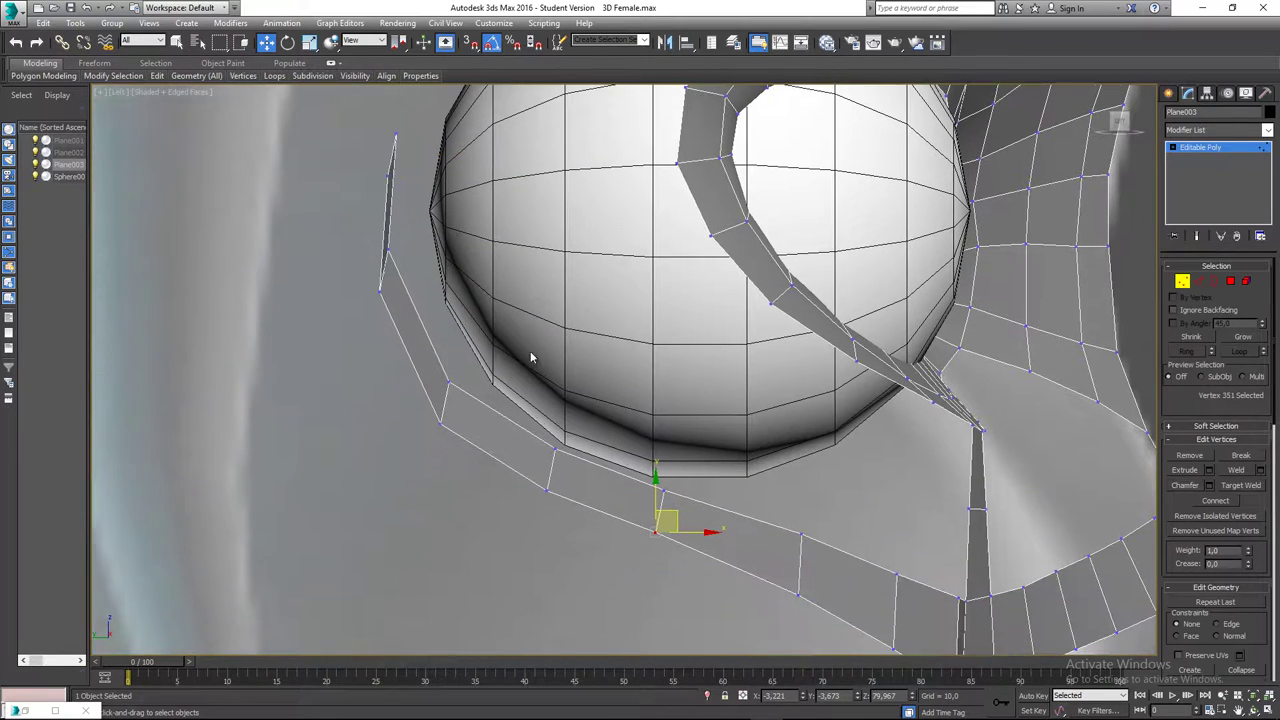
{"action": "mouse_move", "coordinate": [539, 475]}
{"action": "left_mouse_down"}
{"action": "mouse_move", "coordinate": [568, 513]}
{"action": "mouse_move", "coordinate": [564, 477]}
{"action": "mouse_move", "coordinate": [557, 485]}
{"action": "left_mouse_up"}
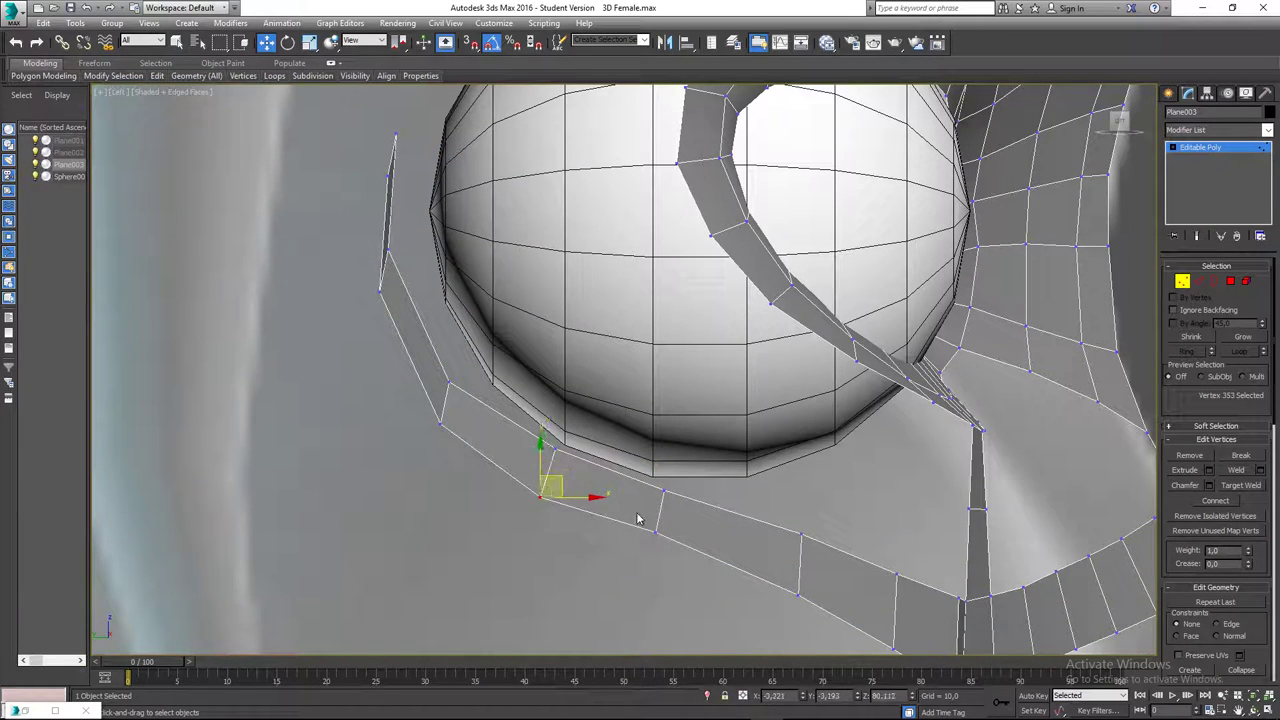
{"action": "left_click_drag", "start_coordinate": [633, 512], "coordinate": [666, 533]}
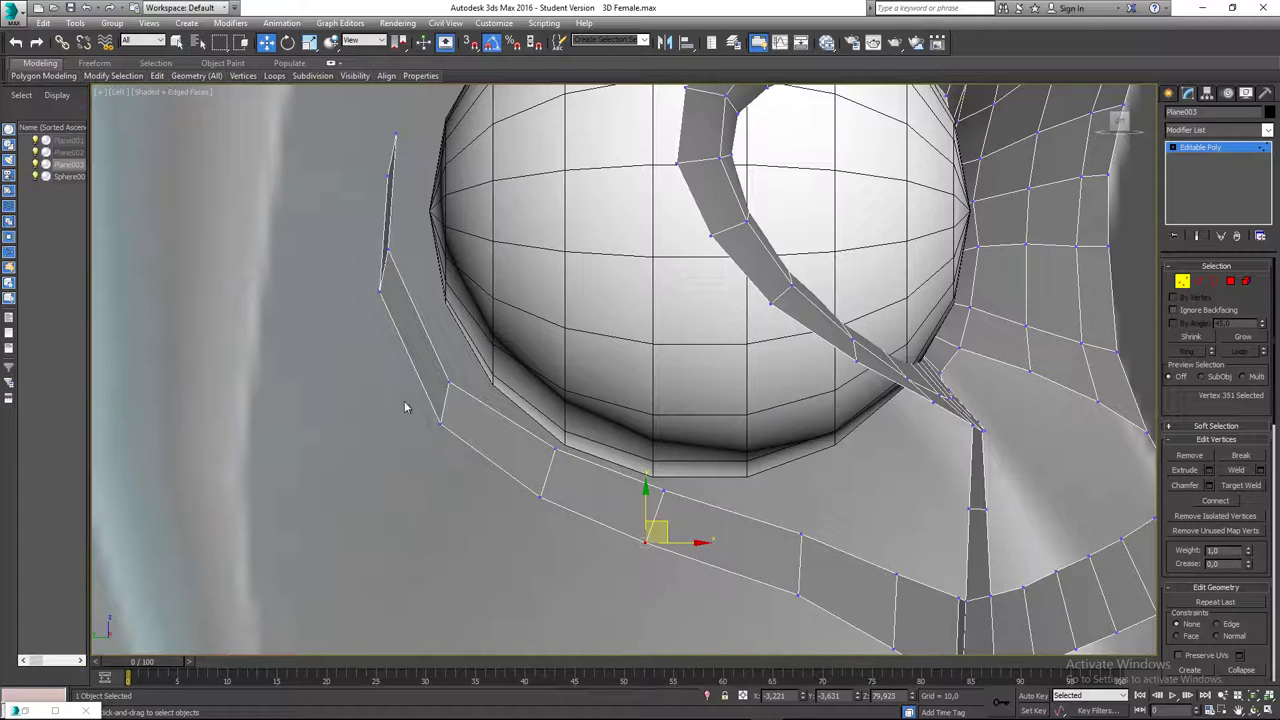
{"action": "left_click", "coordinate": [440, 425]}
{"action": "left_click_drag", "start_coordinate": [440, 425], "coordinate": [431, 431]}
{"action": "left_click", "coordinate": [447, 383]}
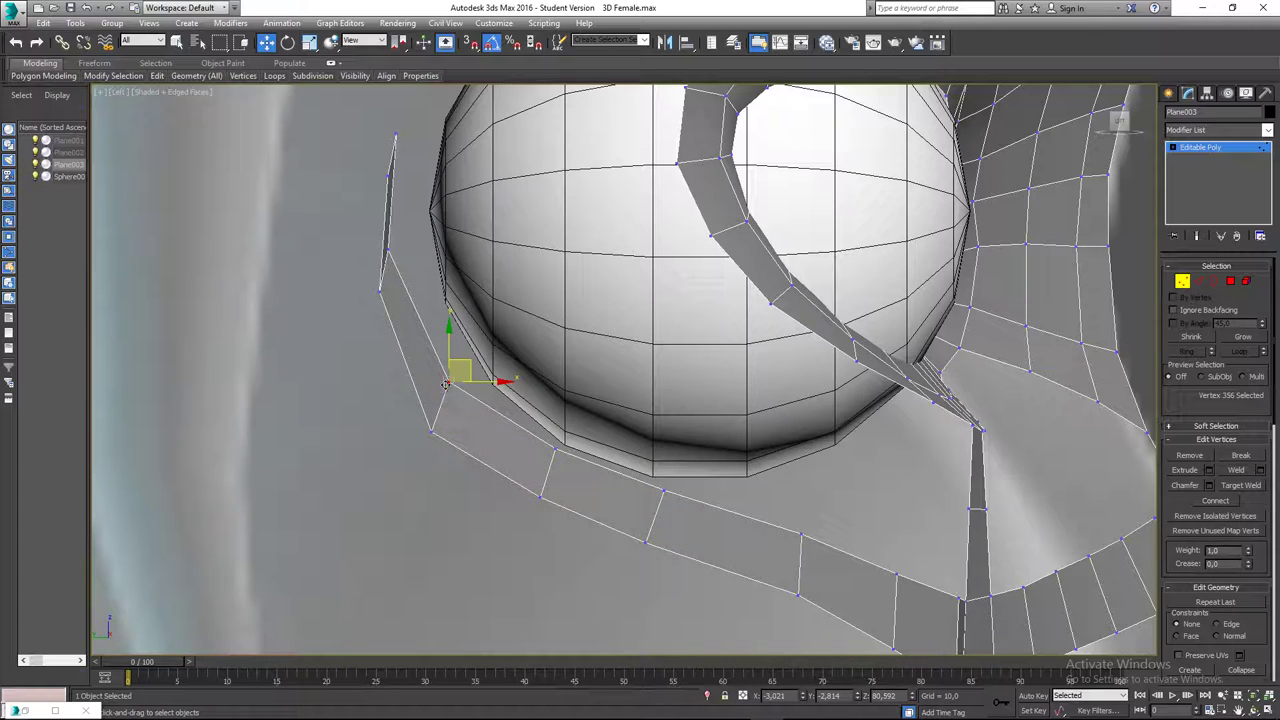
{"action": "left_click_drag", "start_coordinate": [473, 364], "coordinate": [497, 358]}
- Spread the vertices of the upper two cross edges so the strip keeps an even width behind the eyeball
{"action": "middle_click_drag", "start_coordinate": [441, 309], "coordinate": [473, 357]}
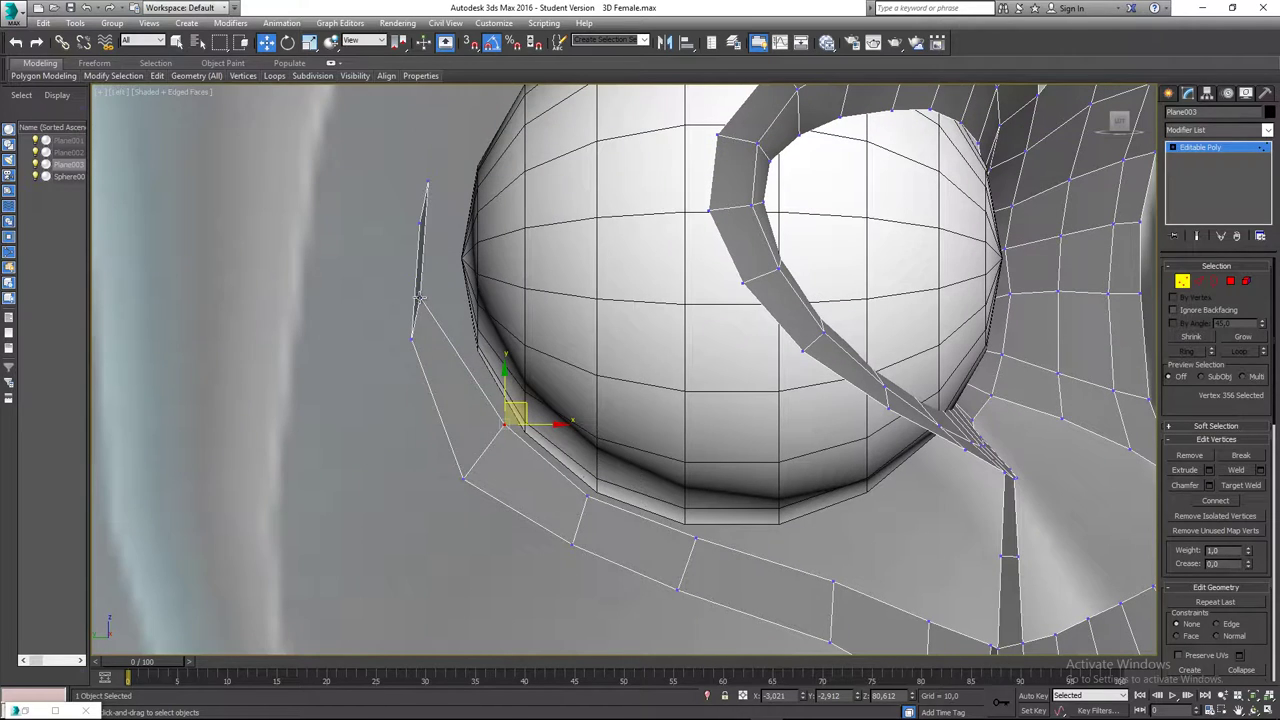
{"action": "left_click", "coordinate": [420, 298]}
{"action": "left_click_drag", "start_coordinate": [435, 288], "coordinate": [428, 322]}
{"action": "middle_click_drag", "start_coordinate": [418, 274], "coordinate": [434, 306]}
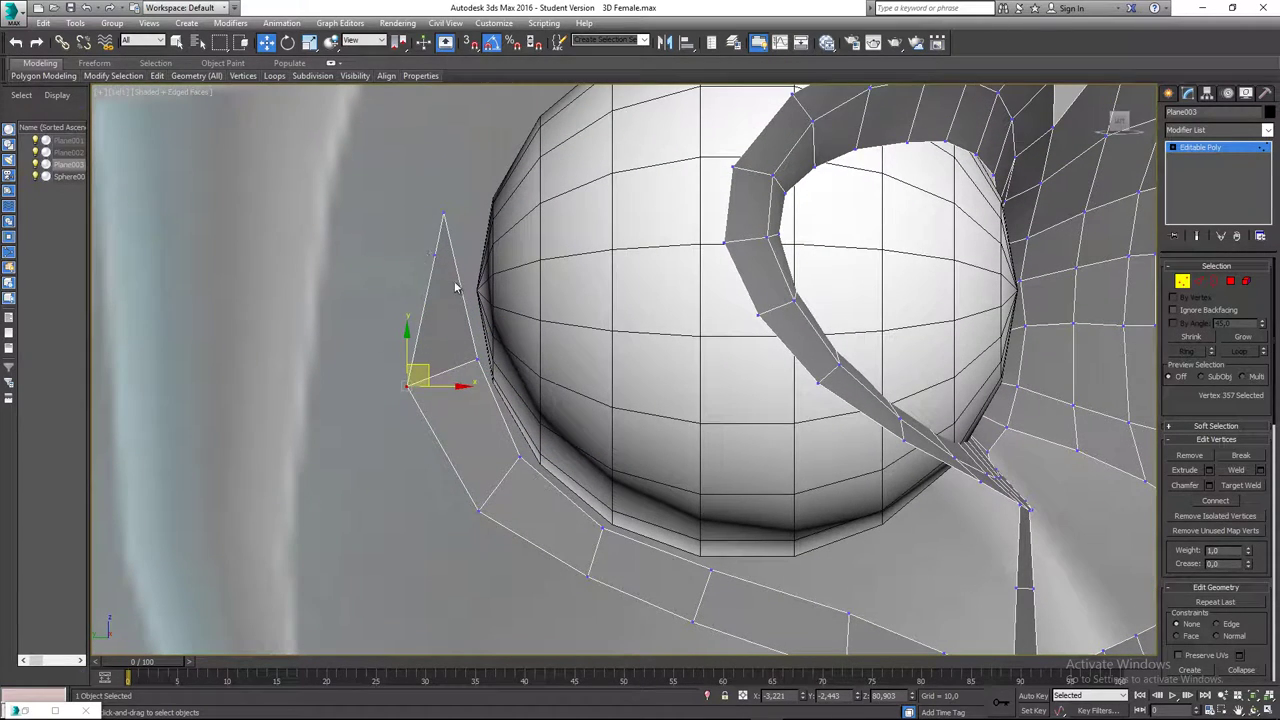
{"action": "left_click", "coordinate": [436, 252]}
{"action": "left_click_drag", "start_coordinate": [454, 241], "coordinate": [414, 256]}
{"action": "left_click_drag", "start_coordinate": [423, 190], "coordinate": [473, 241]}
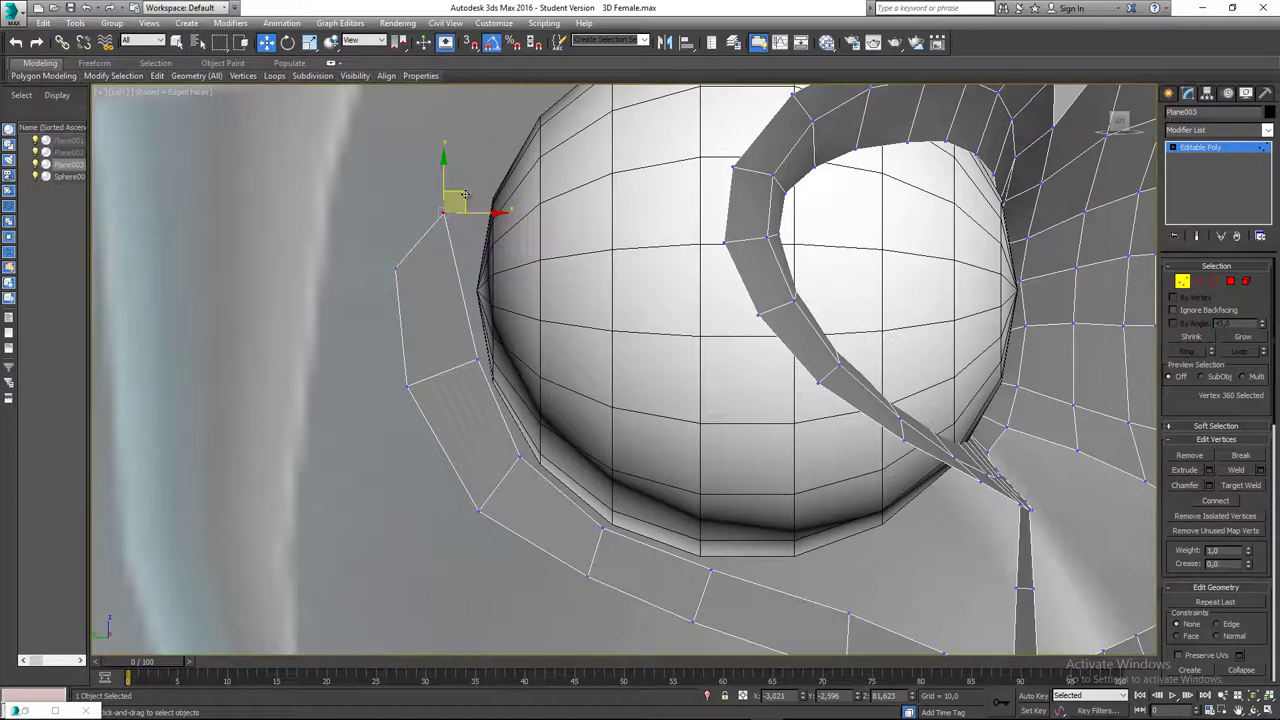
{"action": "left_click_drag", "start_coordinate": [466, 191], "coordinate": [408, 245]}
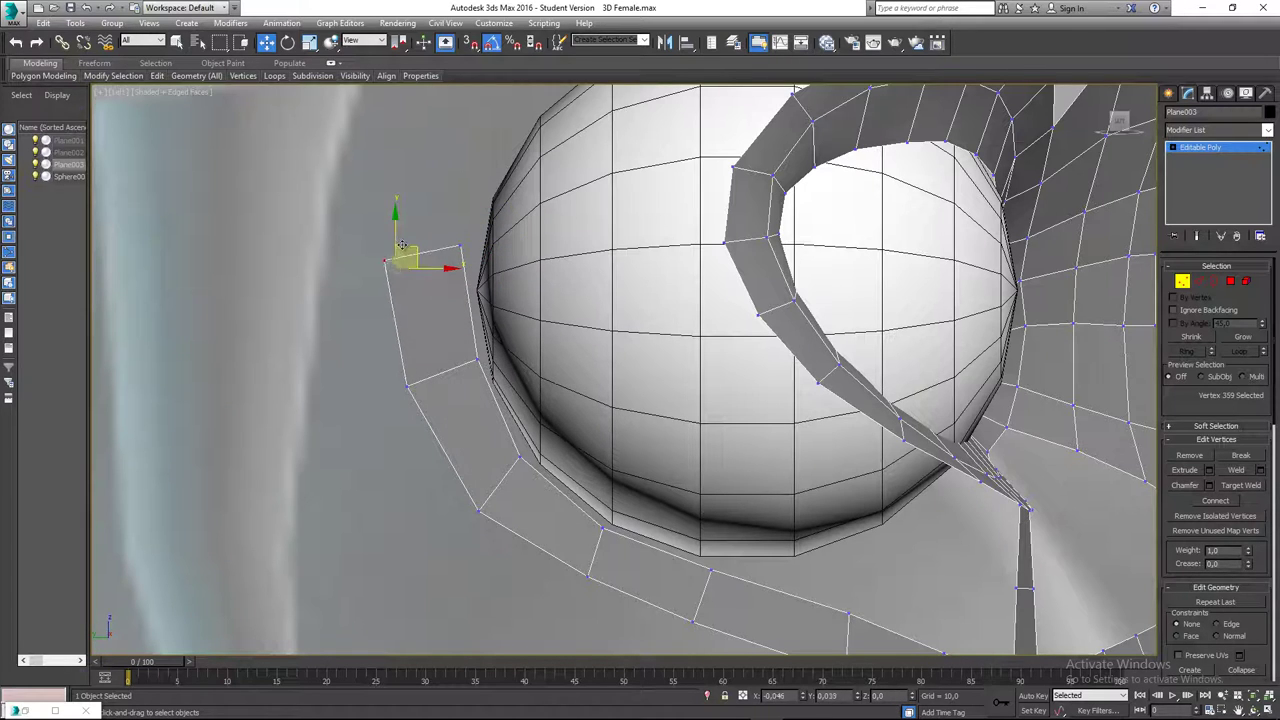
- Extrude the strip's upper end edge into three more segments curving up and forward over the eyeball
{"action": "scroll", "coordinate": [420, 340], "scroll_direction": "down", "scroll_amount": 5}
{"action": "scroll", "coordinate": [497, 337], "scroll_direction": "up", "scroll_amount": 10}
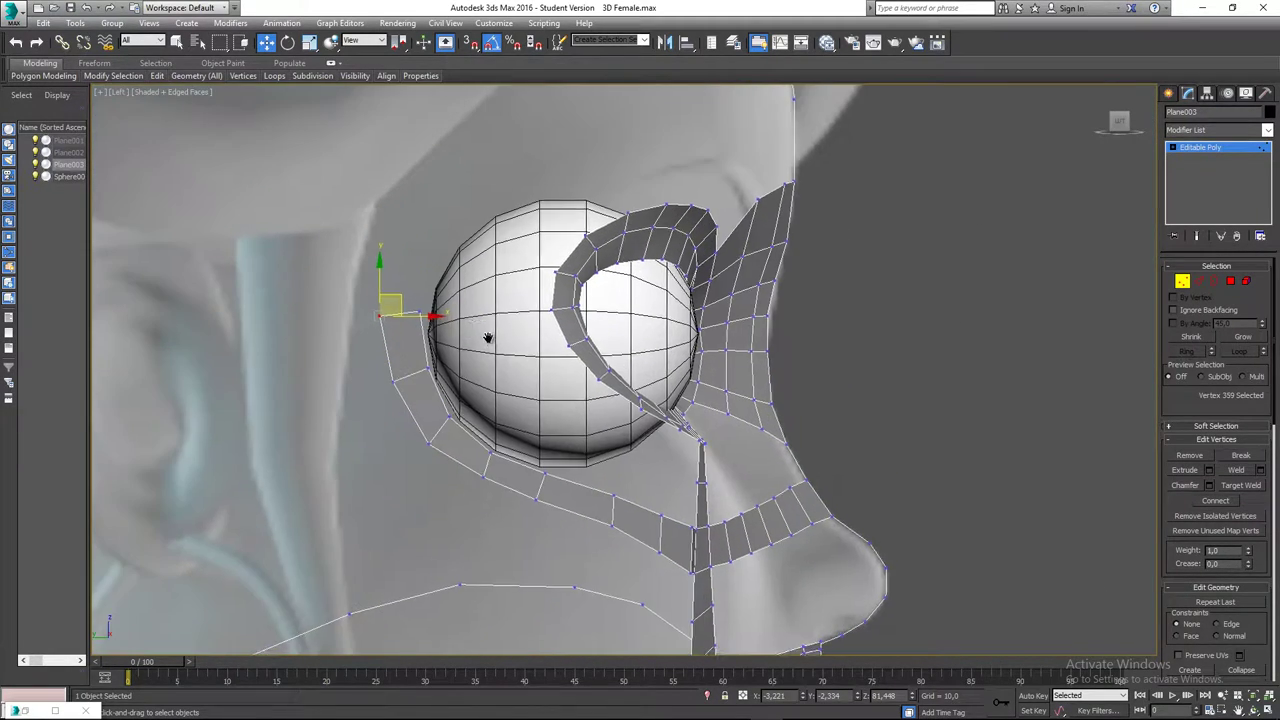
{"action": "key", "text": "2"}
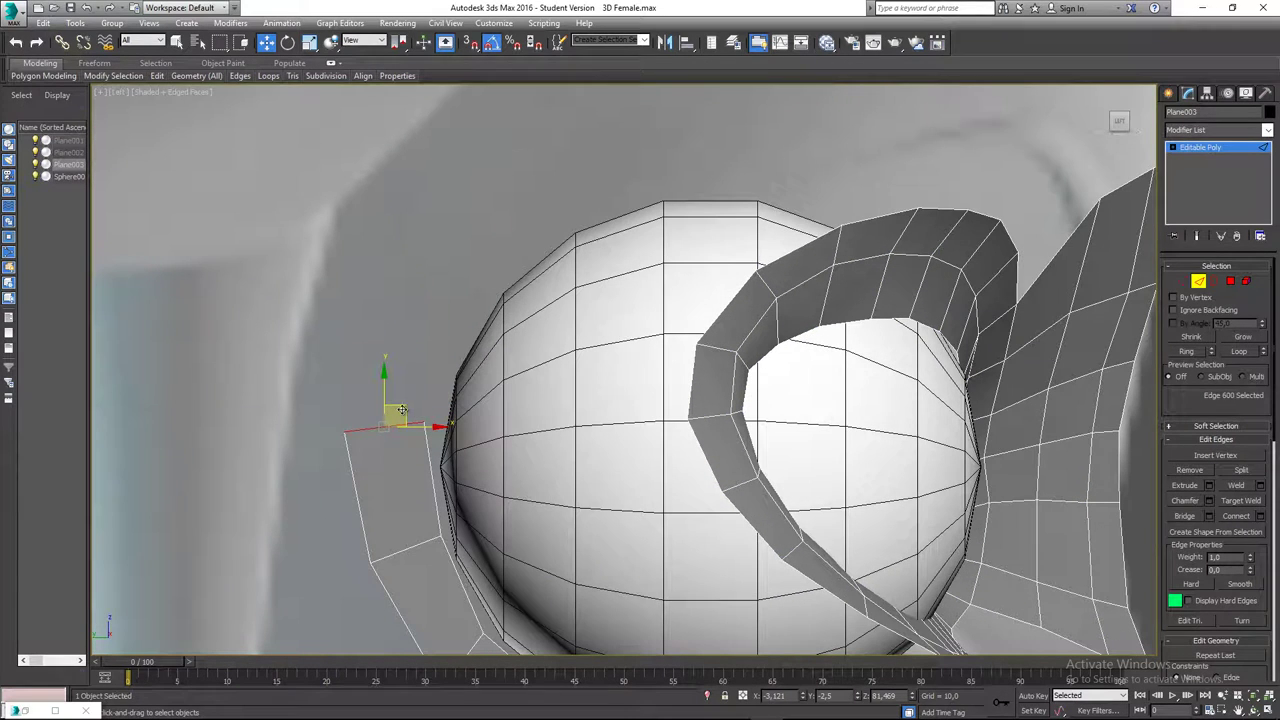
{"action": "left_click_drag", "start_coordinate": [400, 410], "coordinate": [496, 179], "text": "shift"}
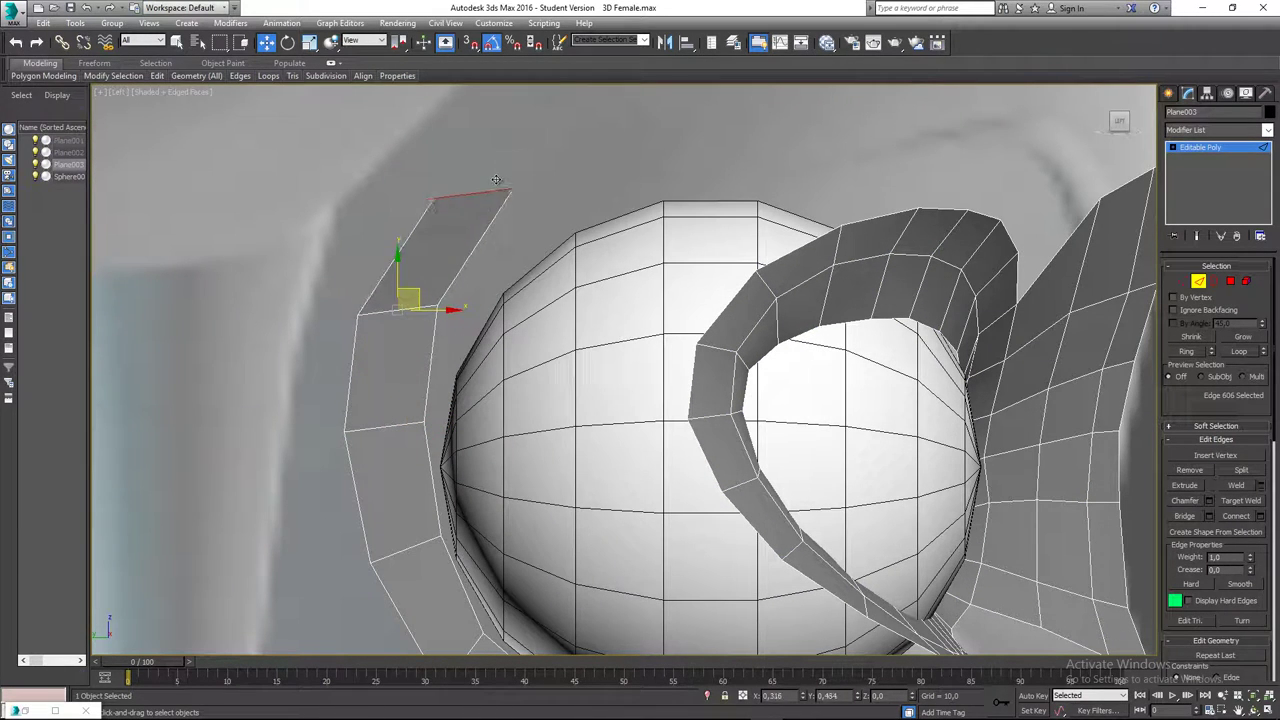
{"action": "middle_click_drag", "start_coordinate": [496, 179], "coordinate": [466, 233]}
{"action": "left_click_drag", "start_coordinate": [466, 233], "coordinate": [577, 163], "text": "shift"}
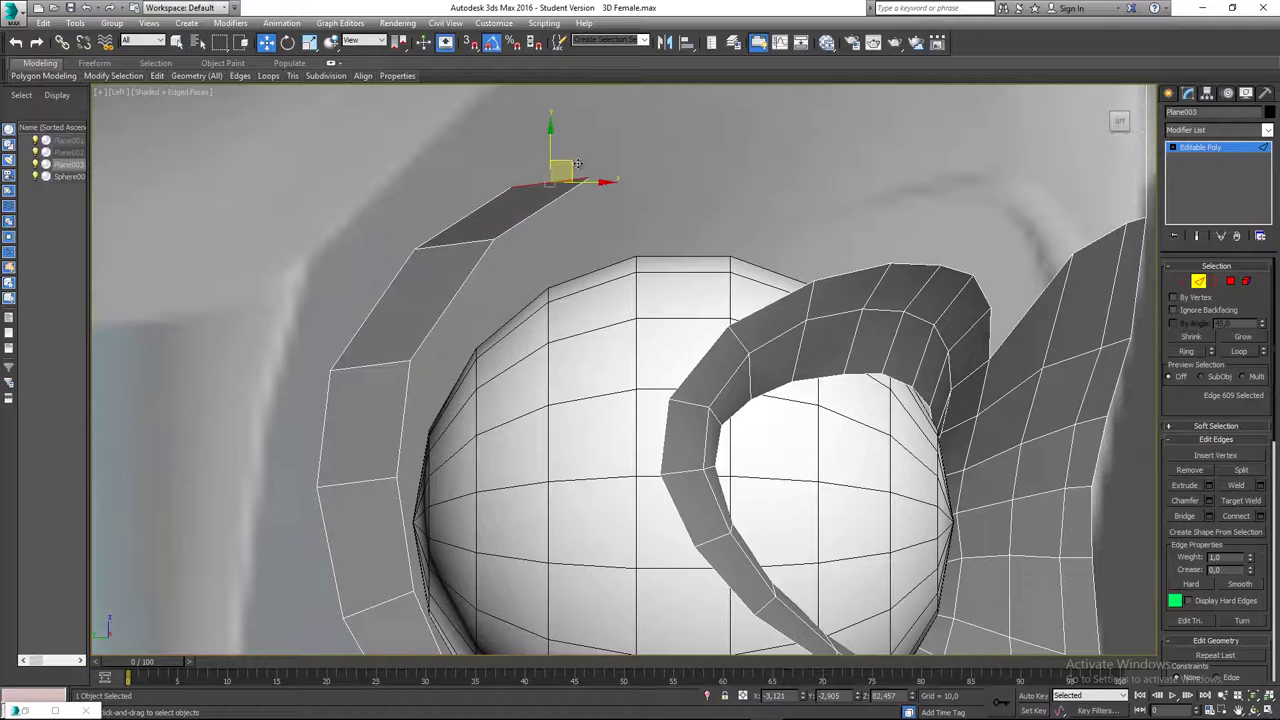
{"action": "middle_click_drag", "start_coordinate": [577, 163], "coordinate": [595, 121]}
- Adjust both vertices of the first newly extruded cross edge to align it with the strip's curve
{"action": "key", "text": "1"}
{"action": "left_click", "coordinate": [440, 316]}
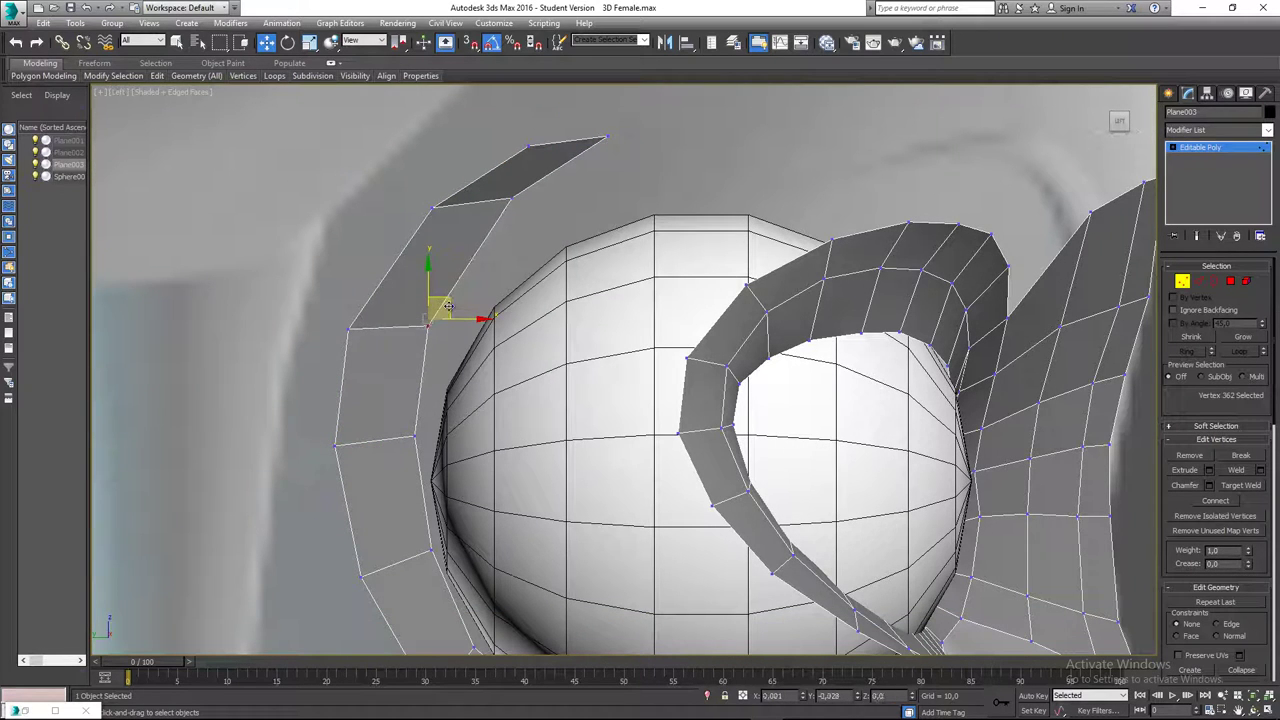
{"action": "left_click_drag", "start_coordinate": [449, 306], "coordinate": [449, 308]}
{"action": "left_click_drag", "start_coordinate": [336, 292], "coordinate": [360, 354]}
{"action": "left_click_drag", "start_coordinate": [369, 310], "coordinate": [363, 299]}
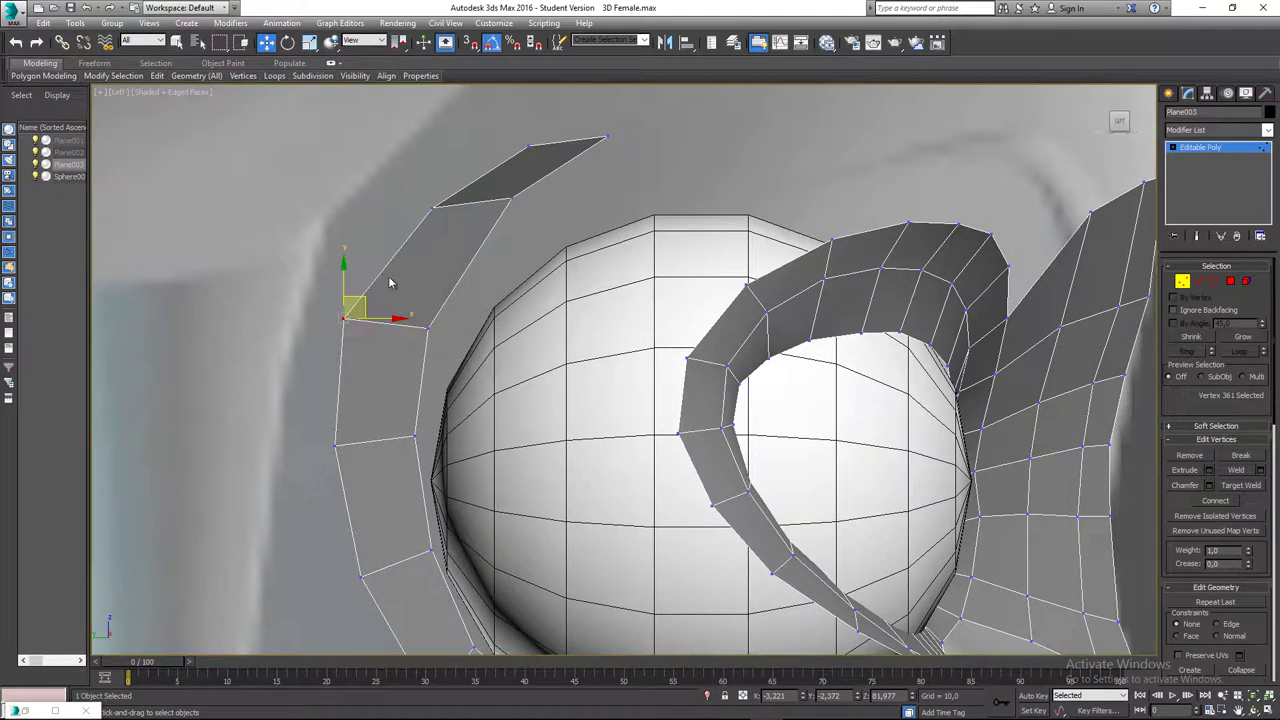
- Reposition both vertices of the second new cross edge to widen the strip where it bends above the eyeball
{"action": "middle_click_drag", "start_coordinate": [390, 280], "coordinate": [402, 355]}
{"action": "left_click", "coordinate": [442, 283]}
{"action": "left_click_drag", "start_coordinate": [464, 262], "coordinate": [454, 244]}
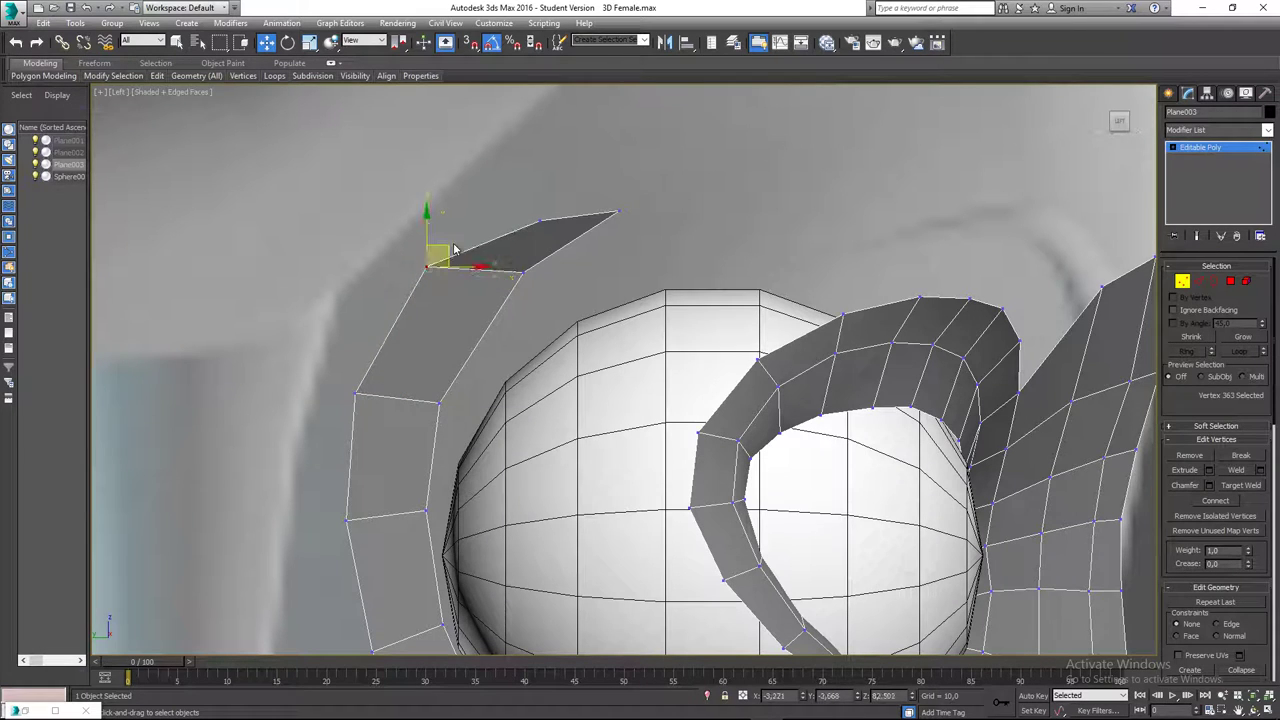
{"action": "left_click", "coordinate": [522, 271]}
{"action": "scroll", "coordinate": [600, 325], "scroll_direction": "down", "scroll_amount": 3}
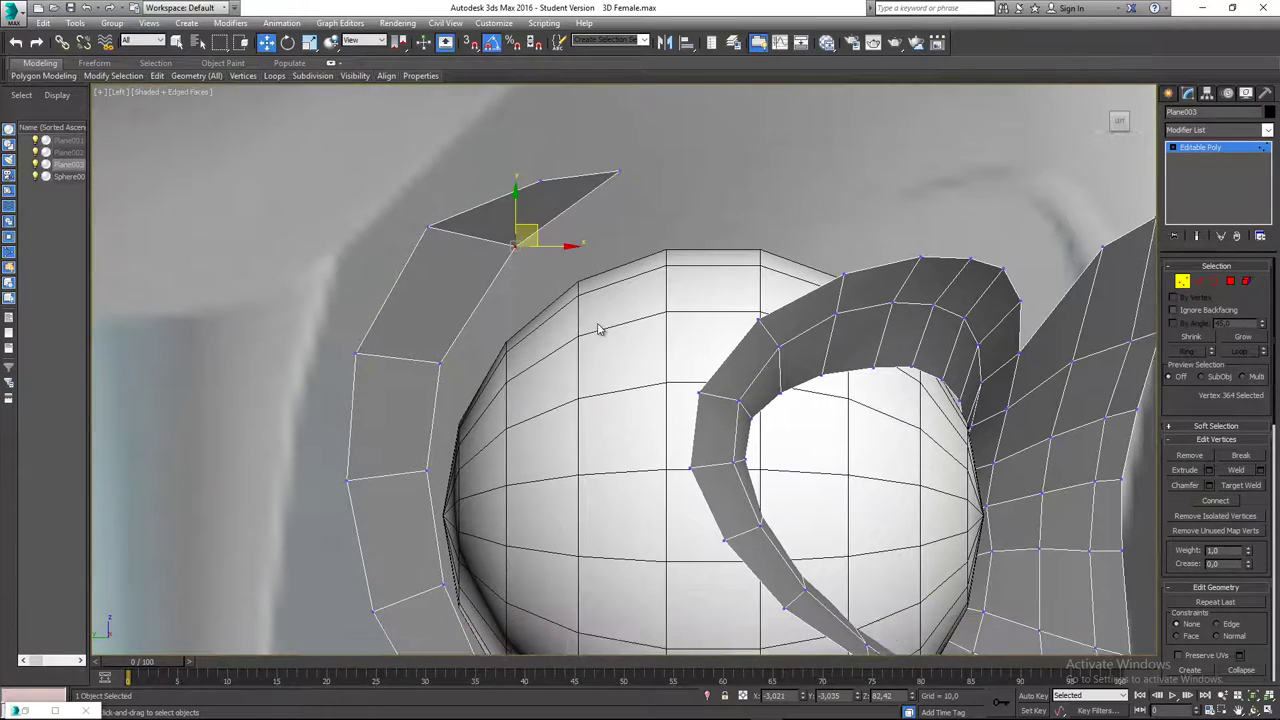
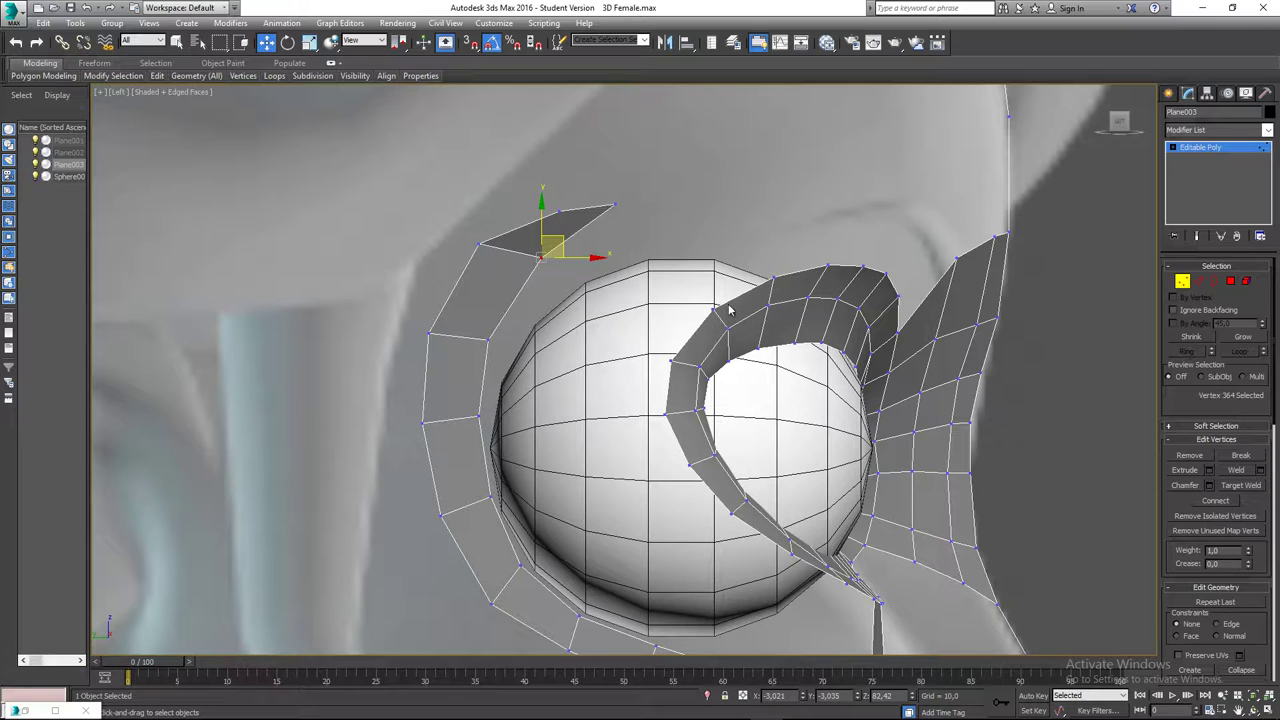
- Spread the two vertices at the strip's upper end apart so the last segment matches the band's width
{"action": "scroll", "coordinate": [560, 250], "scroll_direction": "up", "scroll_amount": 3}
{"action": "left_click", "coordinate": [526, 255]}
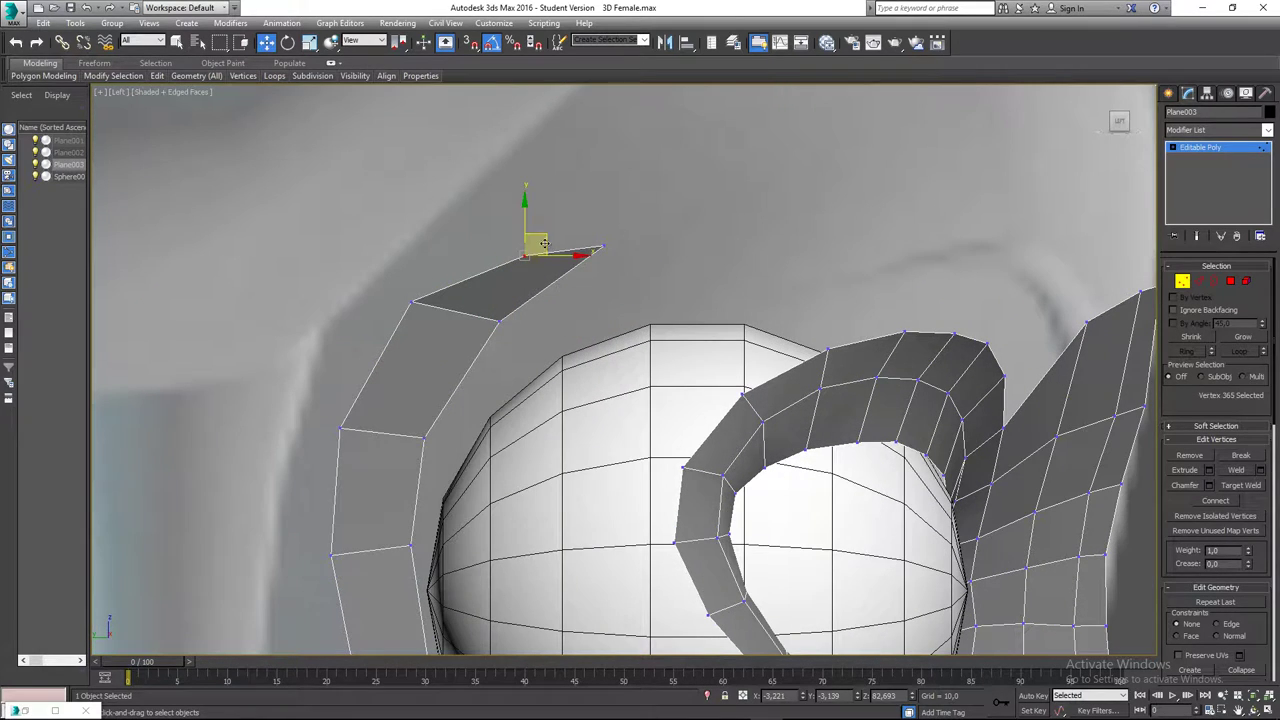
{"action": "left_click_drag", "start_coordinate": [547, 234], "coordinate": [599, 260]}
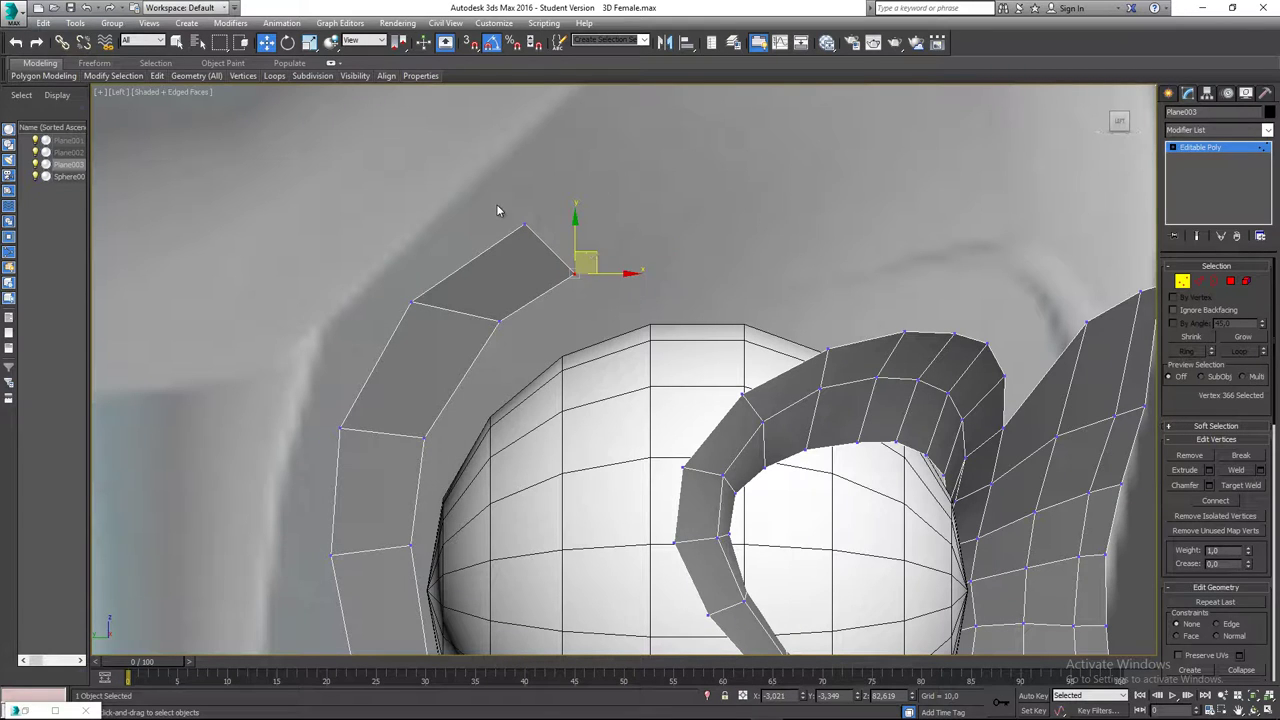
- Refine the positions of the vertices at the strip's upper end to even out the last segment above the eyeball
{"action": "left_click_drag", "start_coordinate": [497, 206], "coordinate": [545, 199]}
{"action": "middle_click_drag", "start_coordinate": [588, 259], "coordinate": [575, 276]}
{"action": "left_click_drag", "start_coordinate": [577, 279], "coordinate": [539, 320]}
{"action": "mouse_move", "coordinate": [493, 330]}
{"action": "left_mouse_down"}
{"action": "mouse_move", "coordinate": [469, 364]}
{"action": "mouse_move", "coordinate": [505, 331]}
{"action": "mouse_move", "coordinate": [492, 340]}
{"action": "left_mouse_up"}
{"action": "middle_click_drag", "start_coordinate": [492, 350], "coordinate": [471, 370]}
- Extrude the strip's end edge forward in three more segments above the eyeball in the side view
{"action": "key", "text": "2"}
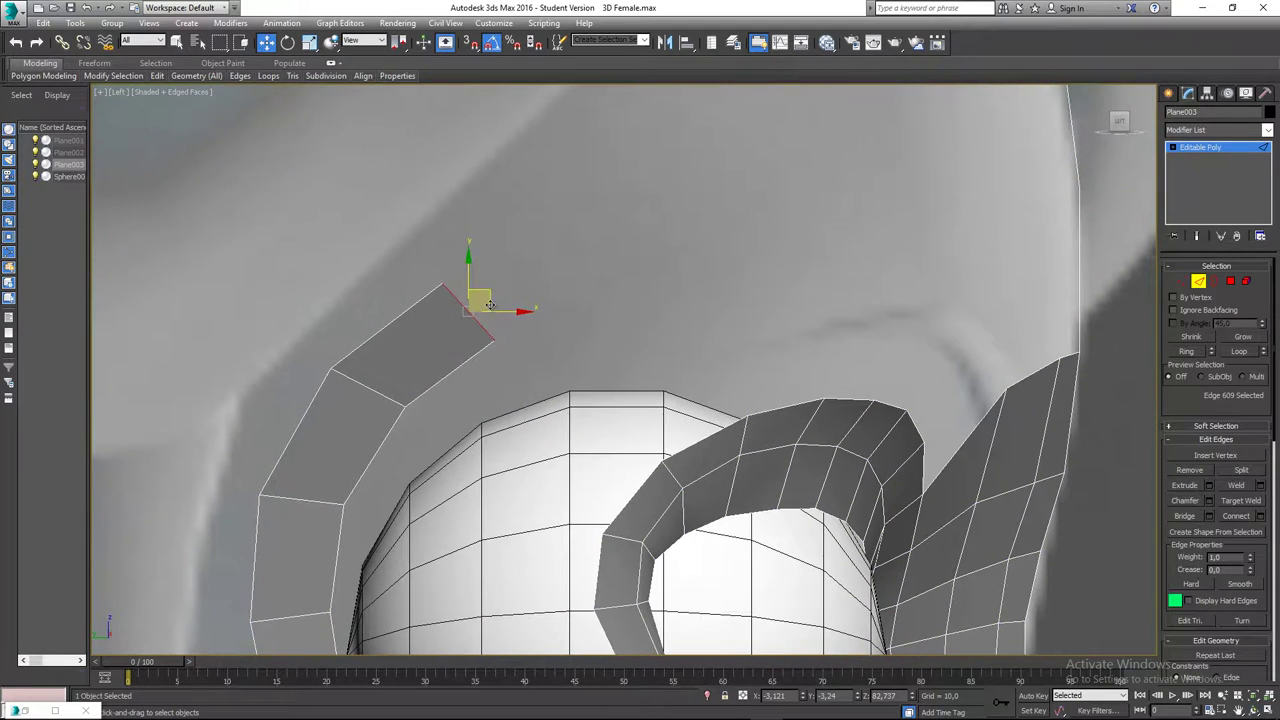
{"action": "left_click_drag", "start_coordinate": [490, 297], "coordinate": [871, 251], "text": "shift"}
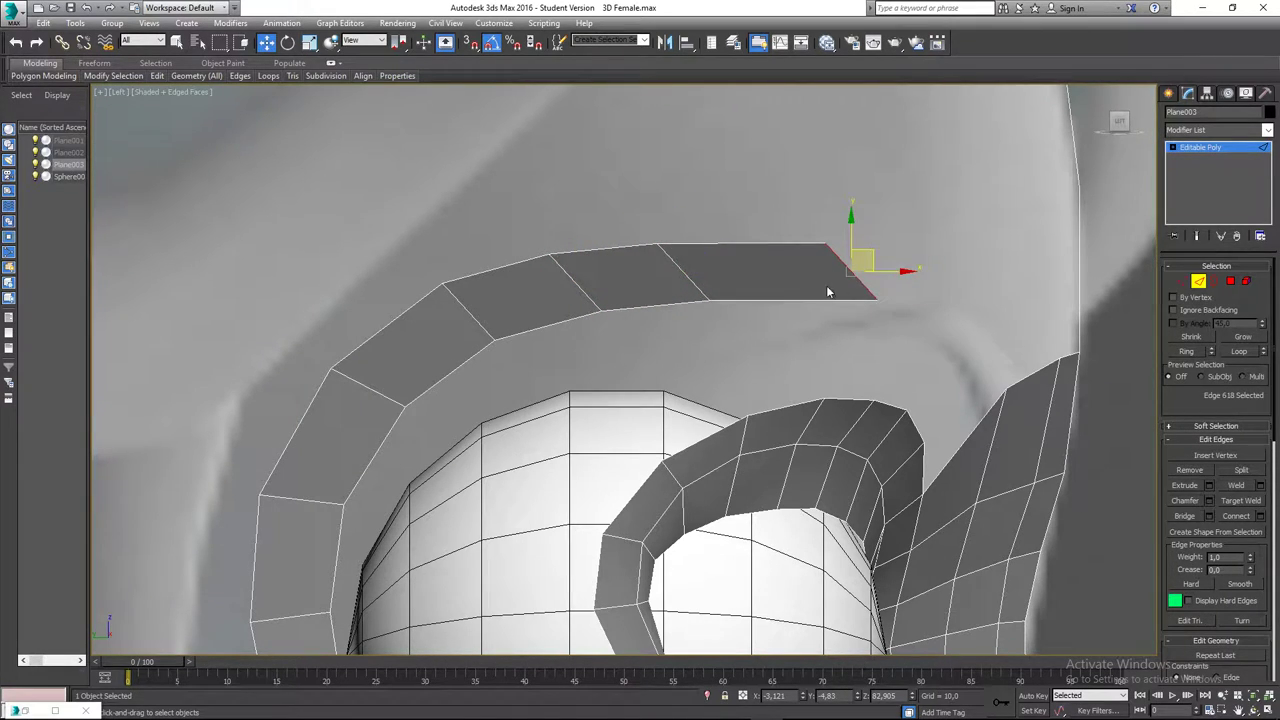
{"action": "middle_click_drag", "start_coordinate": [826, 285], "coordinate": [757, 309]}
- In the front view, move the strip's end edge and the cross edge before it along X toward the nose
{"action": "key", "text": "f"}
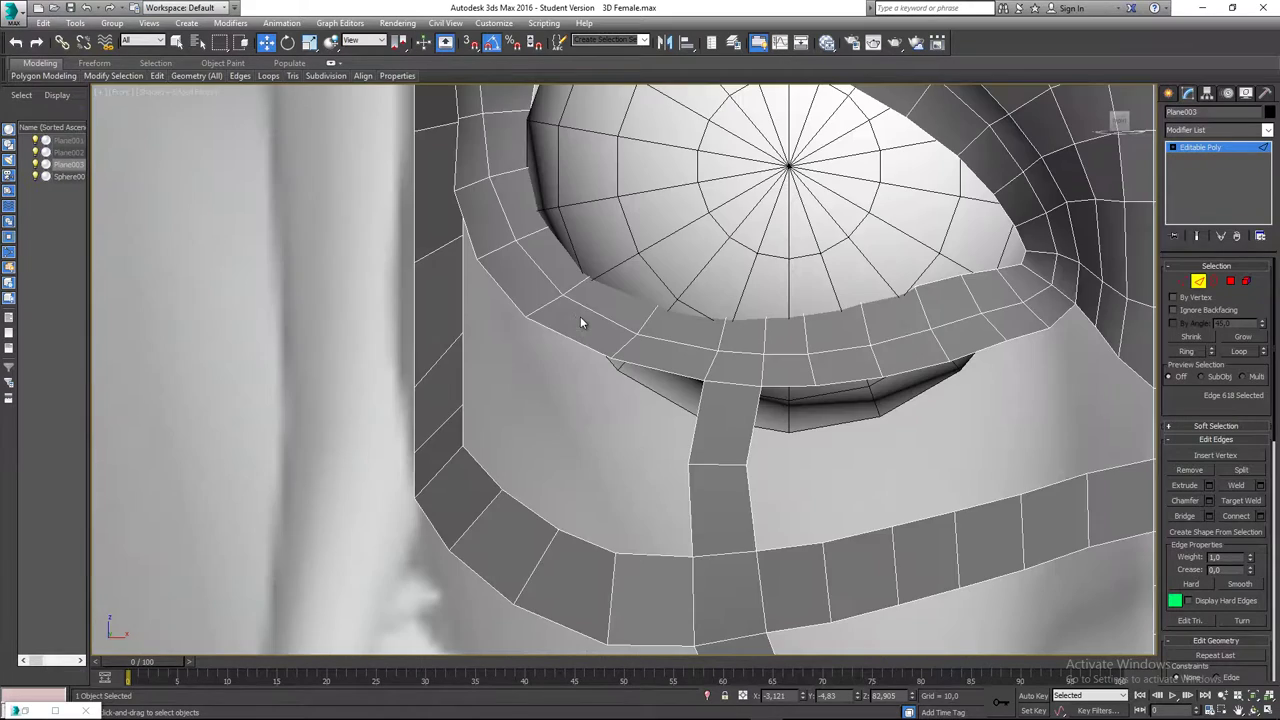
{"action": "middle_click_drag", "start_coordinate": [545, 265], "coordinate": [539, 445]}
{"action": "middle_click_drag", "start_coordinate": [525, 143], "coordinate": [532, 428]}
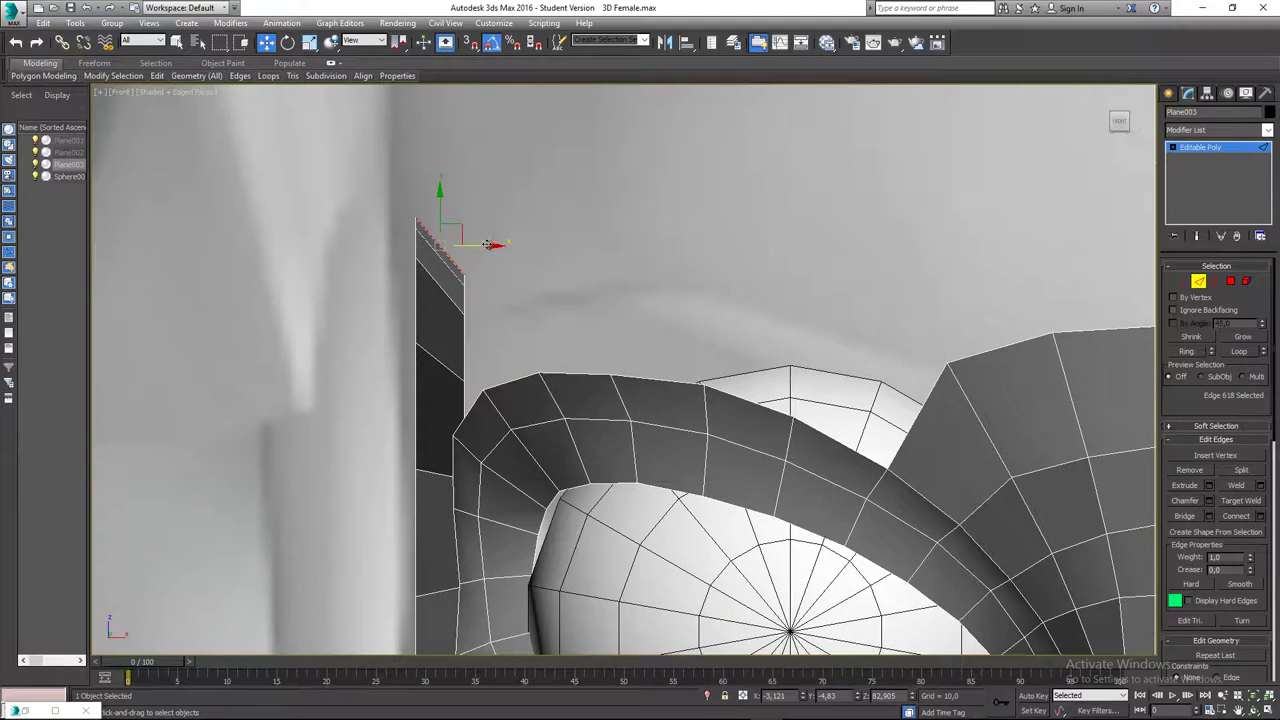
{"action": "left_click_drag", "start_coordinate": [487, 244], "coordinate": [713, 259], "text": "shift"}
{"action": "left_click", "coordinate": [449, 263]}
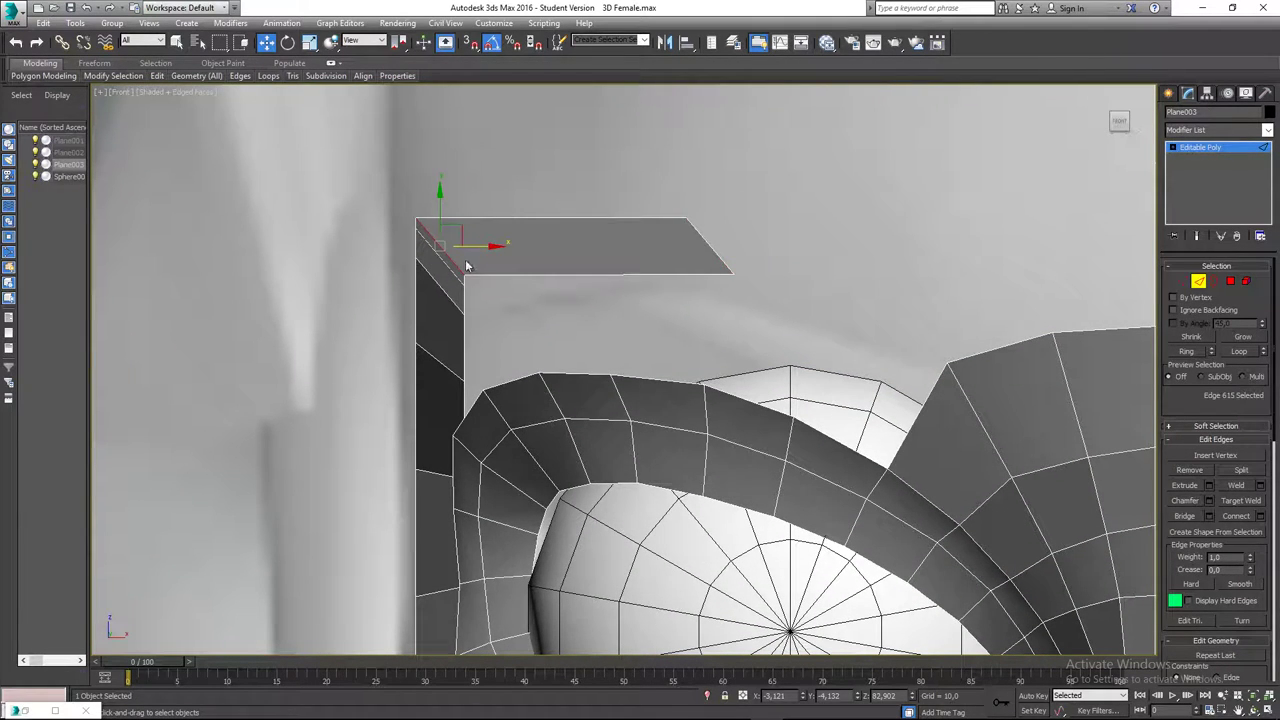
{"action": "left_click_drag", "start_coordinate": [470, 247], "coordinate": [628, 254]}
- Move the next two cross edges along X by smaller amounts so the strip bends gradually around the outer brow
{"action": "left_click", "coordinate": [442, 258]}
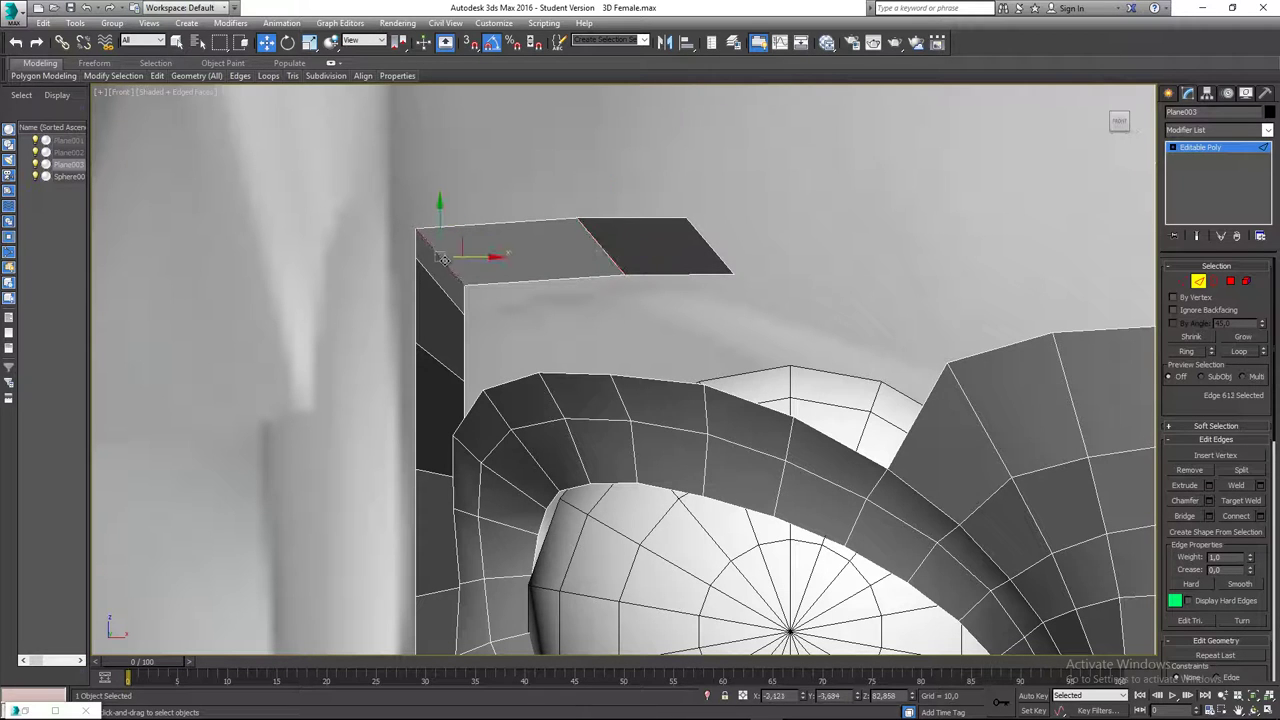
{"action": "left_click_drag", "start_coordinate": [485, 256], "coordinate": [555, 260]}
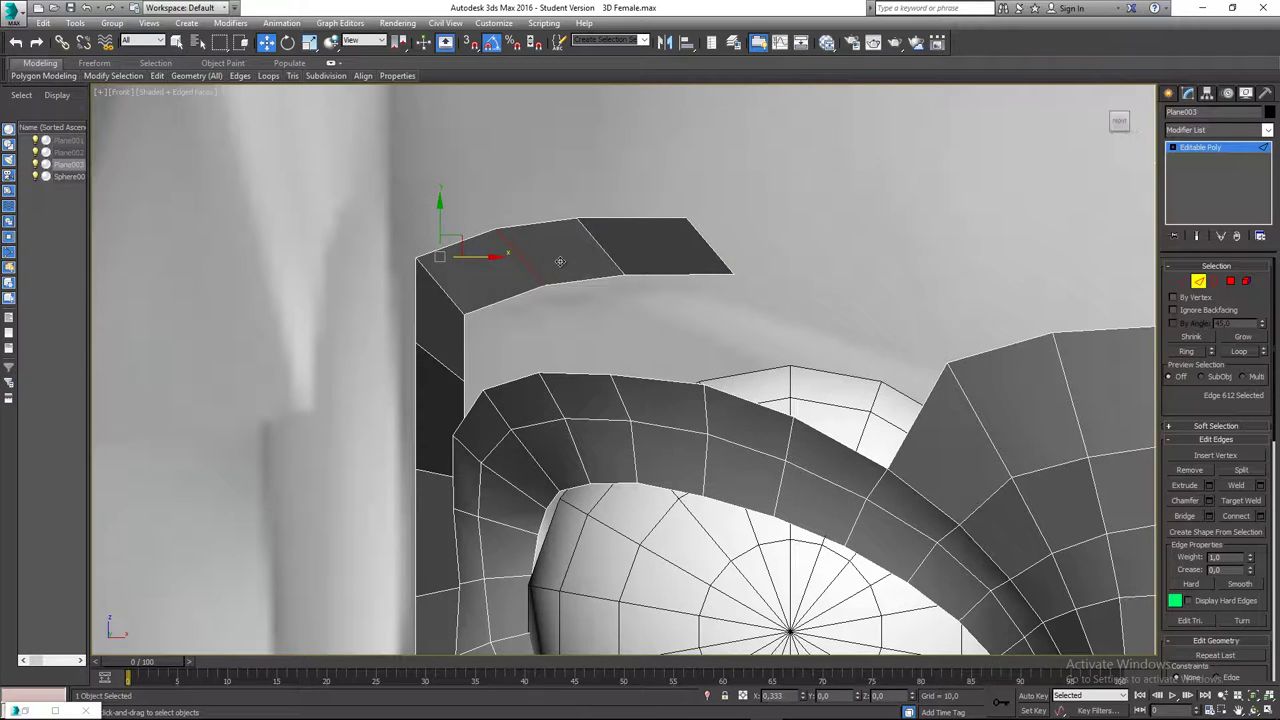
{"action": "left_click", "coordinate": [448, 294]}
{"action": "left_click_drag", "start_coordinate": [473, 287], "coordinate": [490, 288]}
{"action": "middle_click_drag", "start_coordinate": [530, 367], "coordinate": [543, 247]}
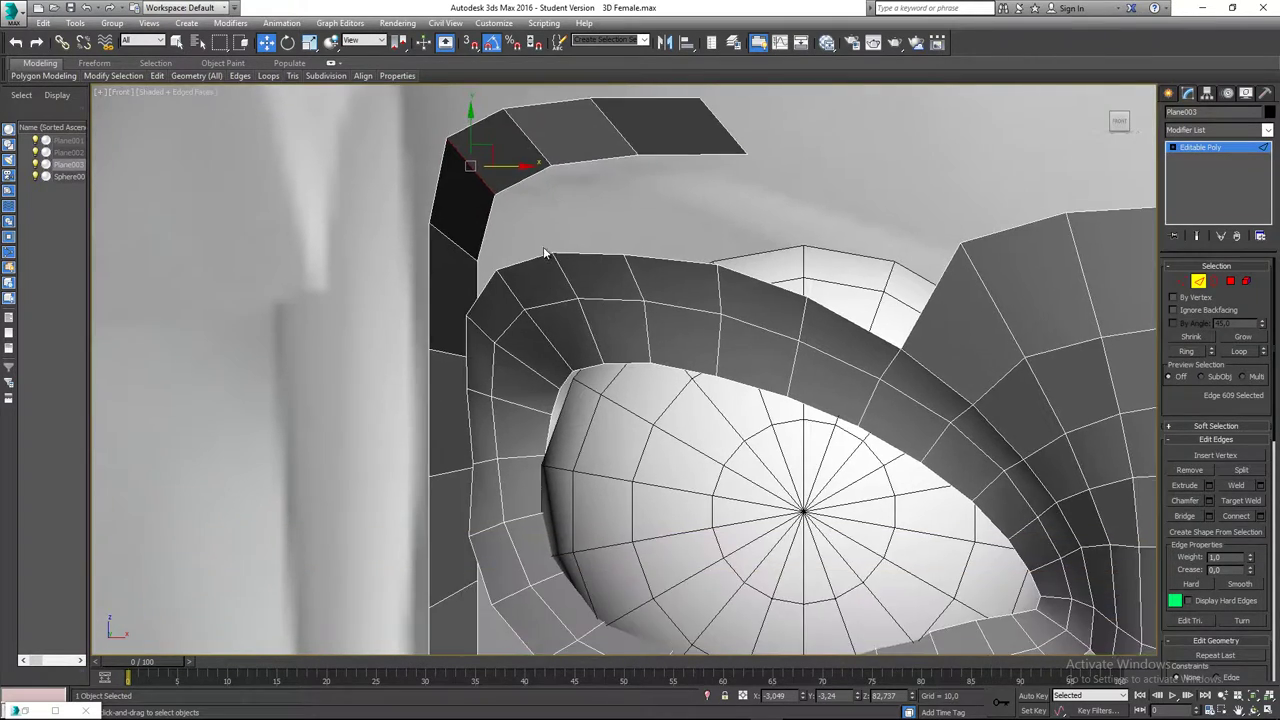
- Examine the strip's vertical run beside the outer eye from the front and from an angled view
{"action": "middle_click_drag", "start_coordinate": [538, 490], "coordinate": [577, 355]}
{"action": "scroll", "coordinate": [573, 372], "scroll_direction": "down", "scroll_amount": 3}
{"action": "scroll", "coordinate": [560, 440], "scroll_direction": "up", "scroll_amount": 3}
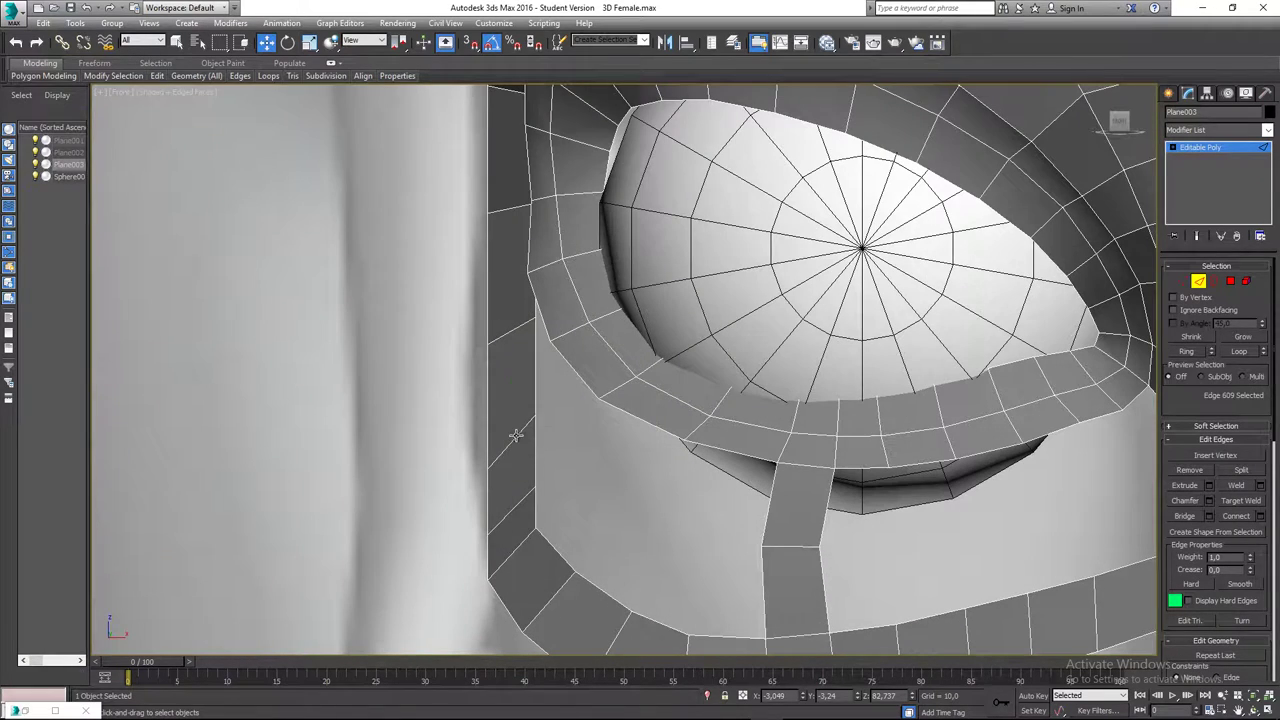
{"action": "middle_click_drag", "start_coordinate": [535, 443], "coordinate": [518, 426]}
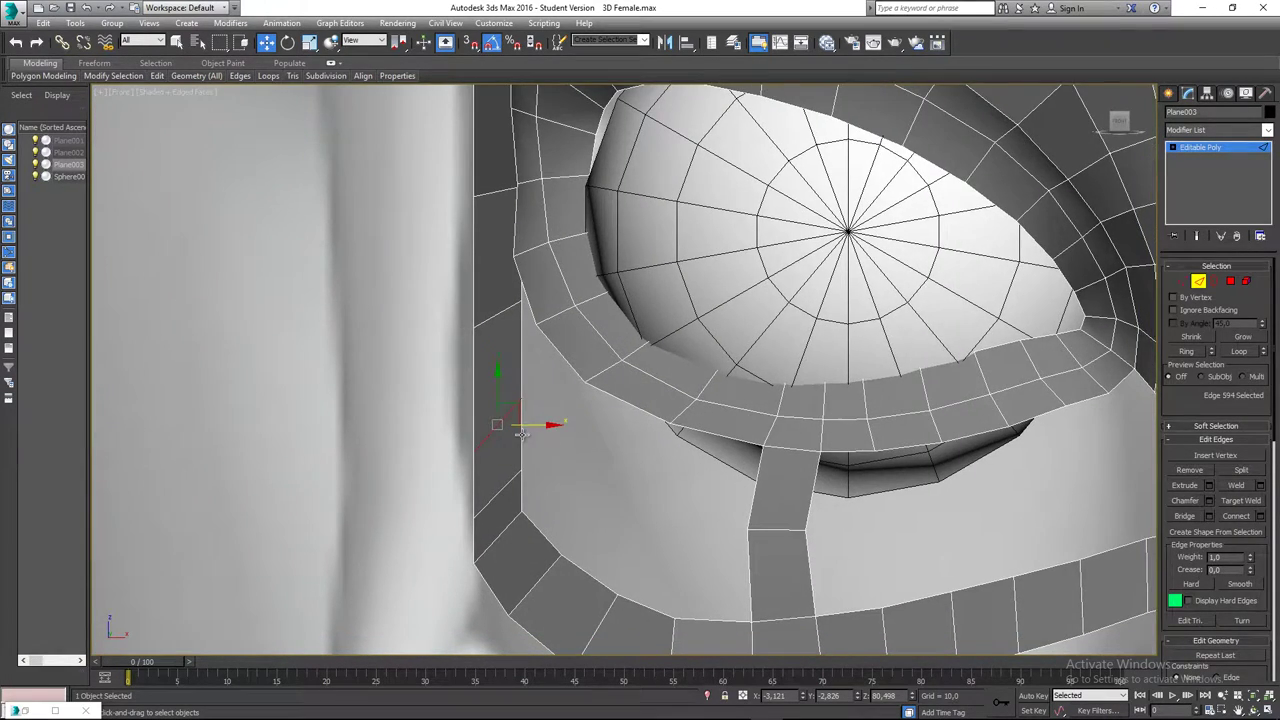
{"action": "key", "text": "1"}
{"action": "scroll", "coordinate": [499, 469], "scroll_direction": "down", "scroll_amount": 3}
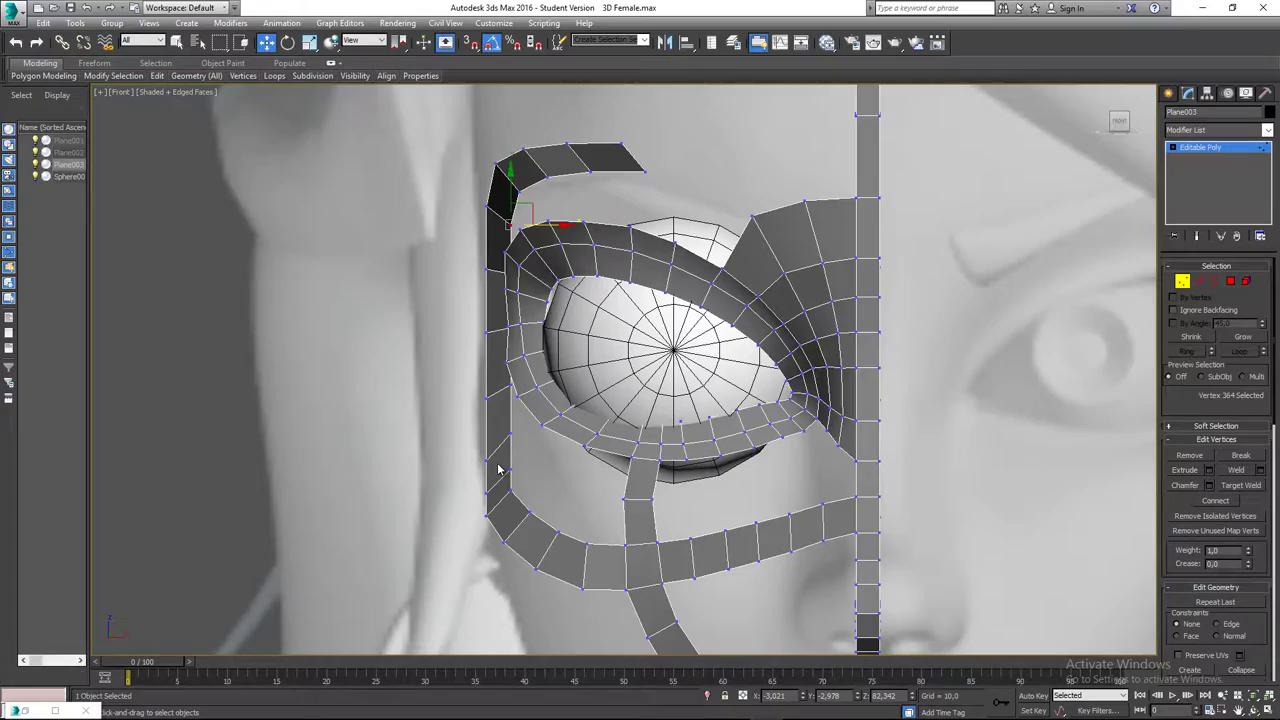
{"action": "scroll", "coordinate": [498, 468], "scroll_direction": "up", "scroll_amount": 4}
{"action": "scroll", "coordinate": [461, 450], "scroll_direction": "down", "scroll_amount": 6}
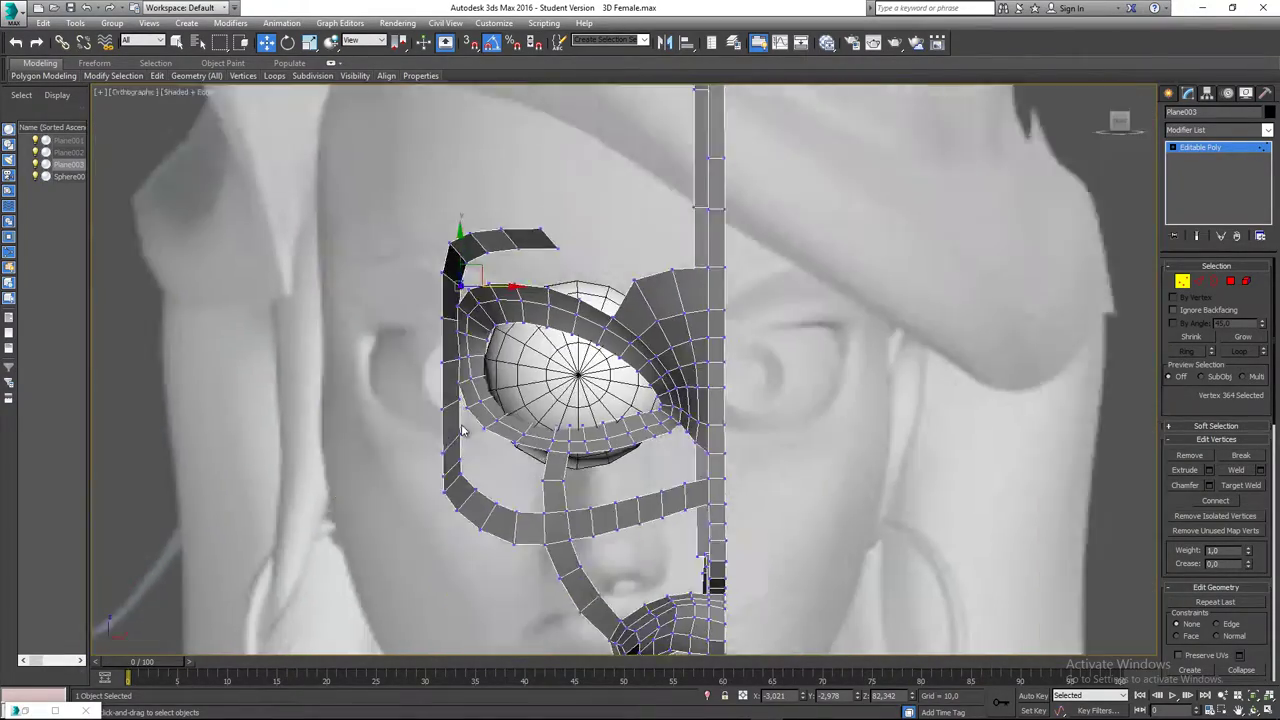
{"action": "mouse_move", "coordinate": [461, 450]}
{"action": "middle_mouse_down", "text": "alt"}
{"action": "mouse_move", "coordinate": [514, 434]}
{"action": "mouse_move", "coordinate": [557, 509]}
{"action": "mouse_move", "coordinate": [603, 528]}
{"action": "mouse_move", "coordinate": [651, 509]}
{"action": "mouse_move", "coordinate": [669, 474]}
{"action": "mouse_move", "coordinate": [474, 440]}
{"action": "middle_mouse_up", "text": "alt"}
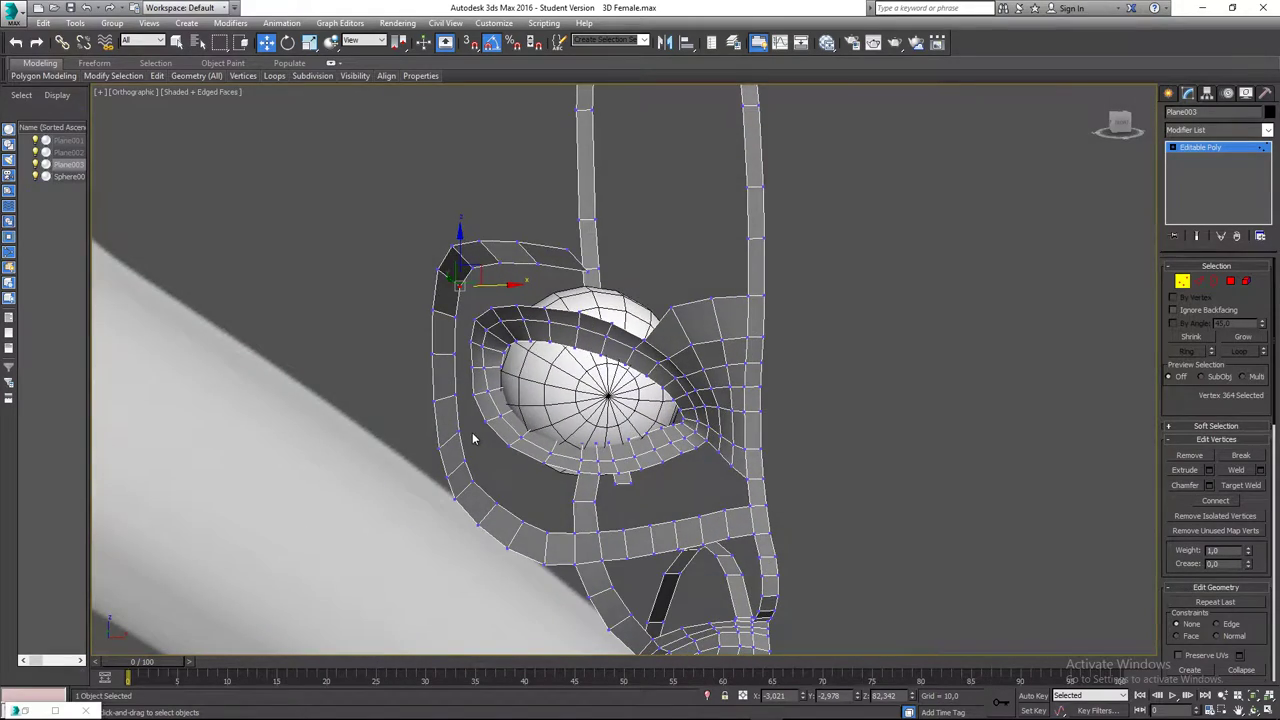
- Adjust vertices on the strip's lower vertical run in the front view, bowing its outline slightly outward below the outer eye corner
{"action": "key", "text": "f"}
{"action": "middle_click_drag", "start_coordinate": [457, 371], "coordinate": [472, 397]}
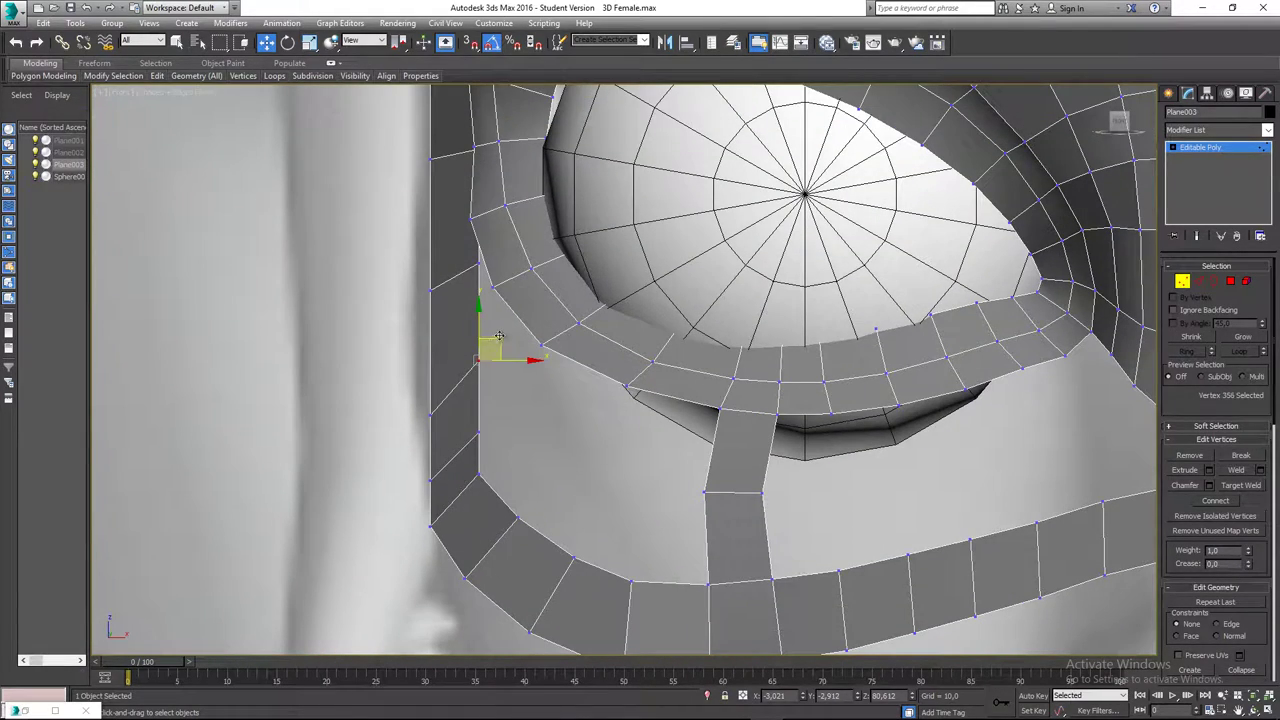
{"action": "left_click_drag", "start_coordinate": [496, 350], "coordinate": [452, 402]}
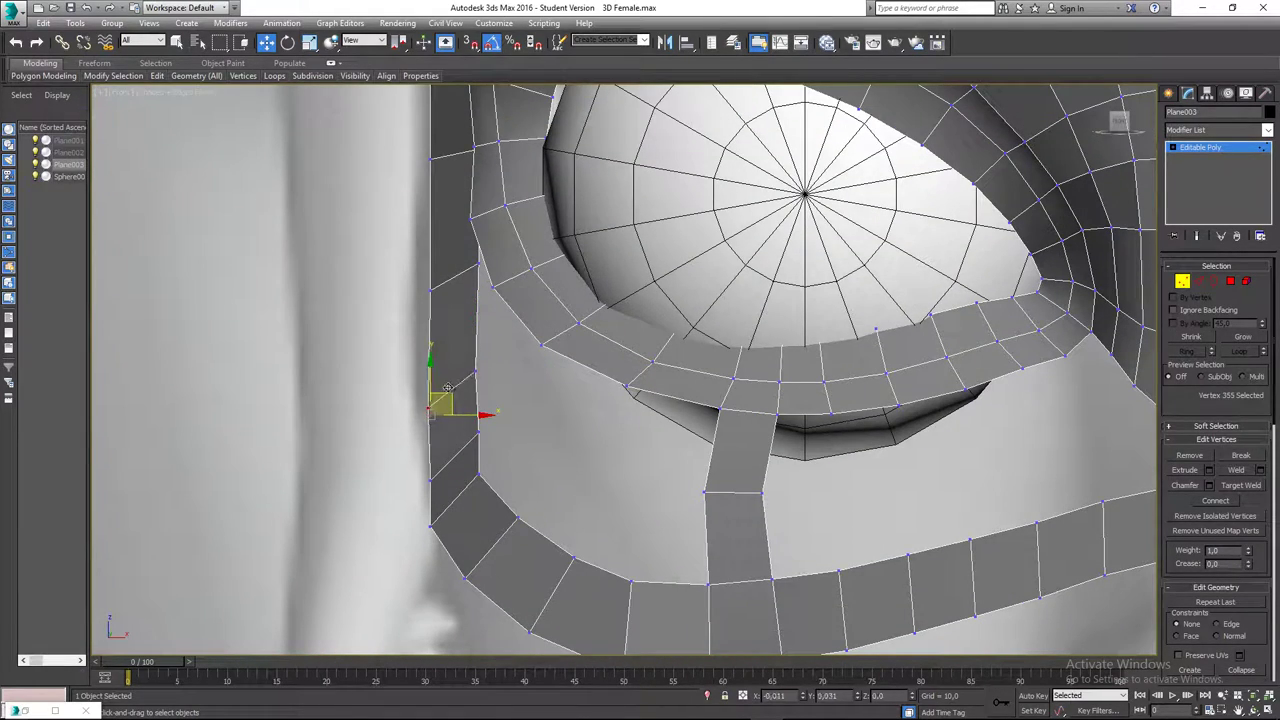
{"action": "middle_click_drag", "start_coordinate": [450, 394], "coordinate": [466, 450]}
{"action": "left_click_drag", "start_coordinate": [437, 336], "coordinate": [467, 364]}
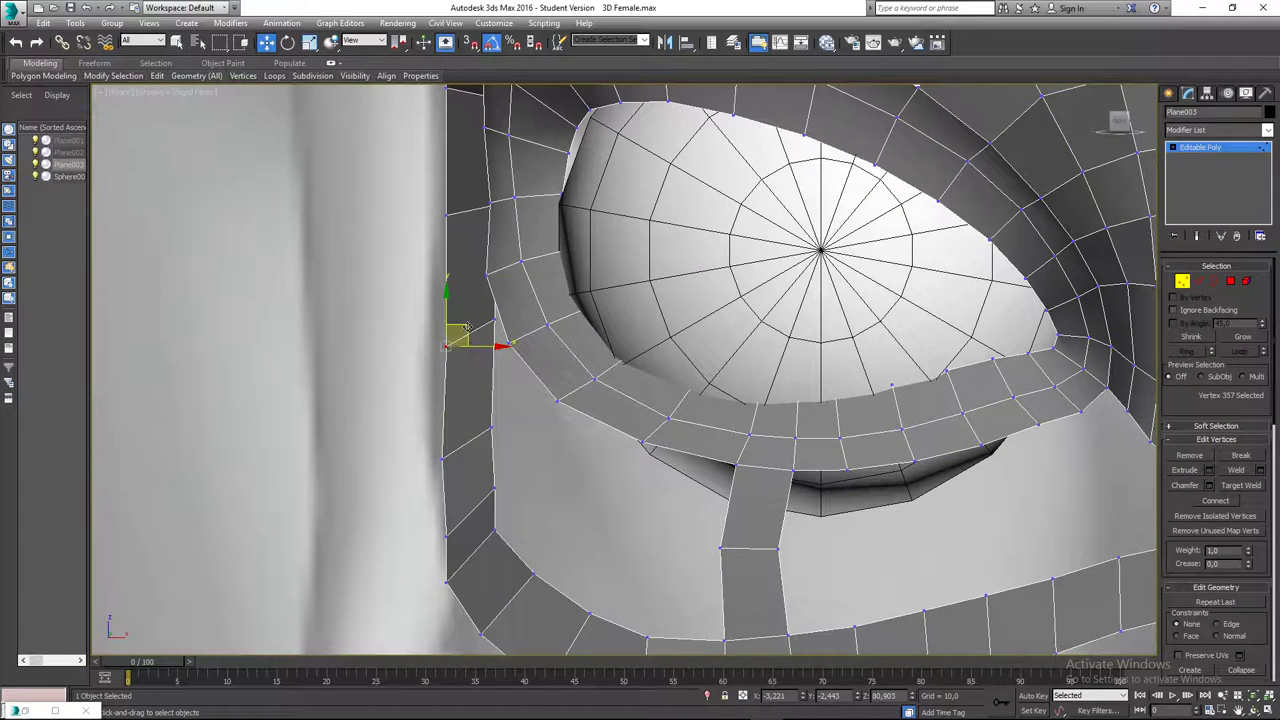
- Reposition the inner and outer vertices of the cross edge level with the outer eye corner to continue the curve
{"action": "middle_click_drag", "start_coordinate": [460, 327], "coordinate": [483, 388], "text": "alt"}
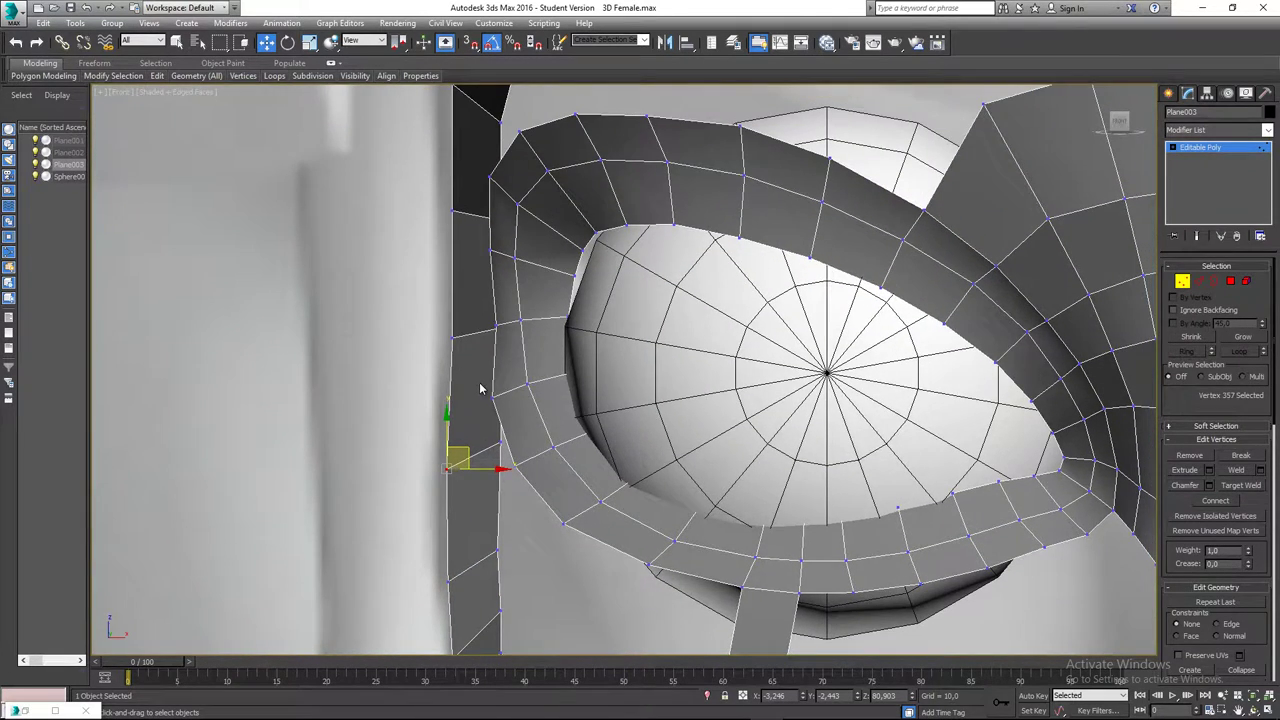
{"action": "key", "text": "f"}
{"action": "scroll", "coordinate": [492, 331], "scroll_direction": "up", "scroll_amount": 5}
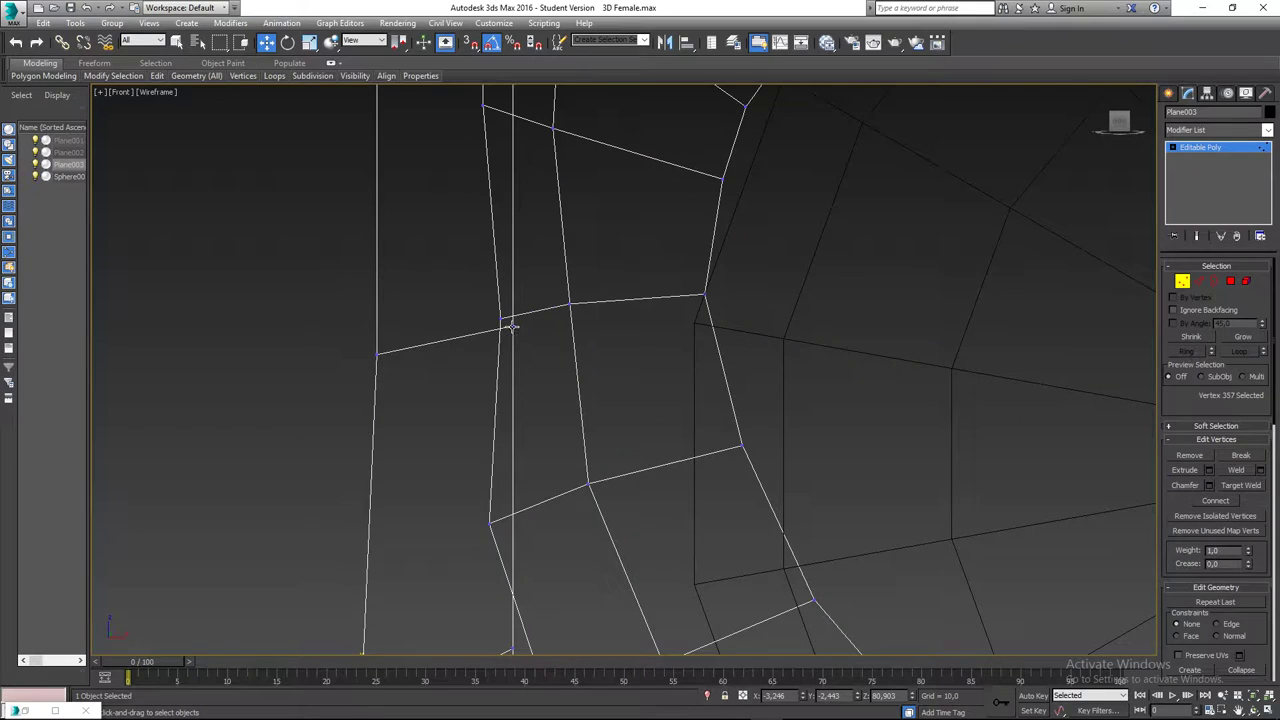
{"action": "left_click", "coordinate": [508, 323]}
{"action": "key", "text": "F3"}
{"action": "scroll", "coordinate": [520, 330], "scroll_direction": "down", "scroll_amount": 3}
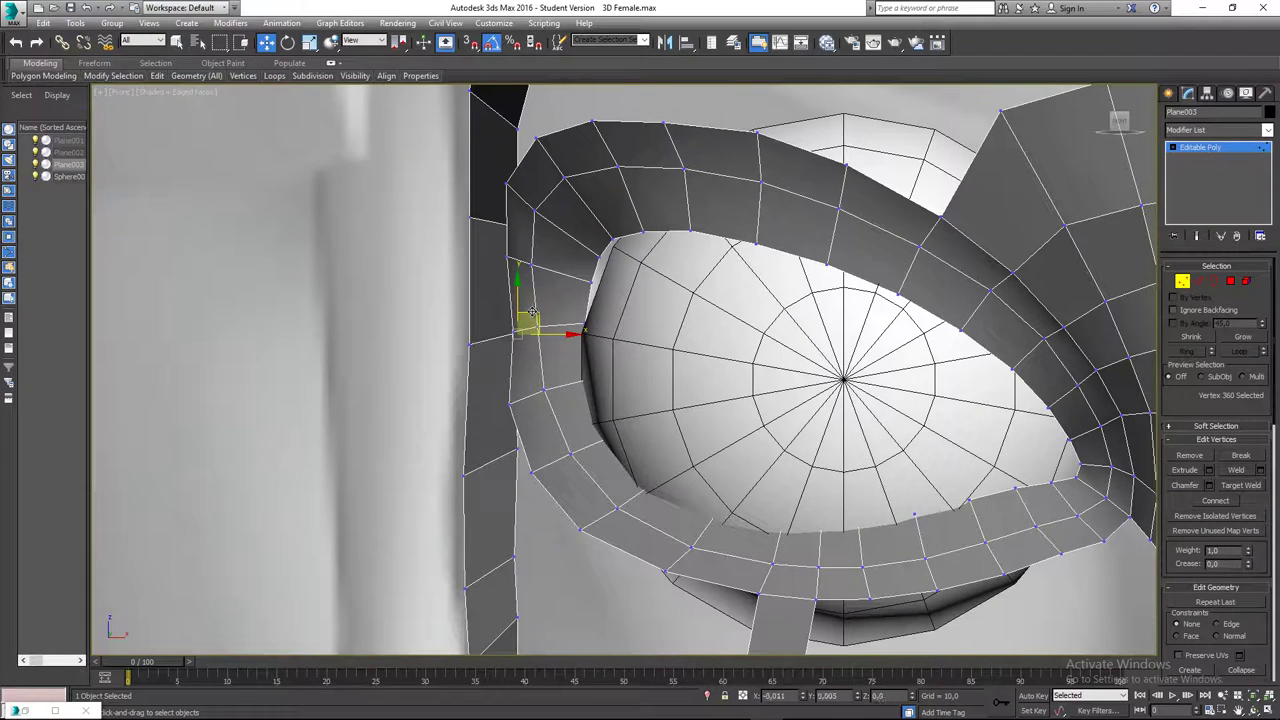
{"action": "left_click", "coordinate": [474, 343]}
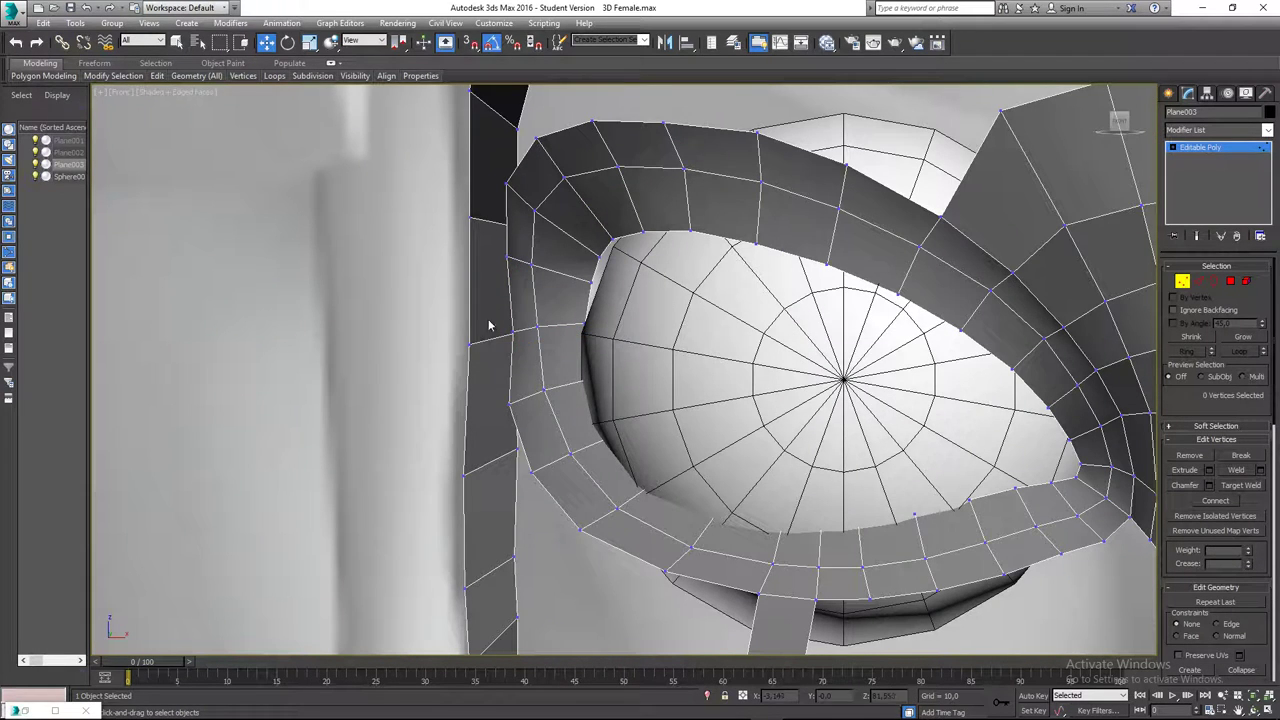
{"action": "left_click_drag", "start_coordinate": [489, 324], "coordinate": [483, 317]}
{"action": "middle_click_drag", "start_coordinate": [492, 325], "coordinate": [499, 431]}
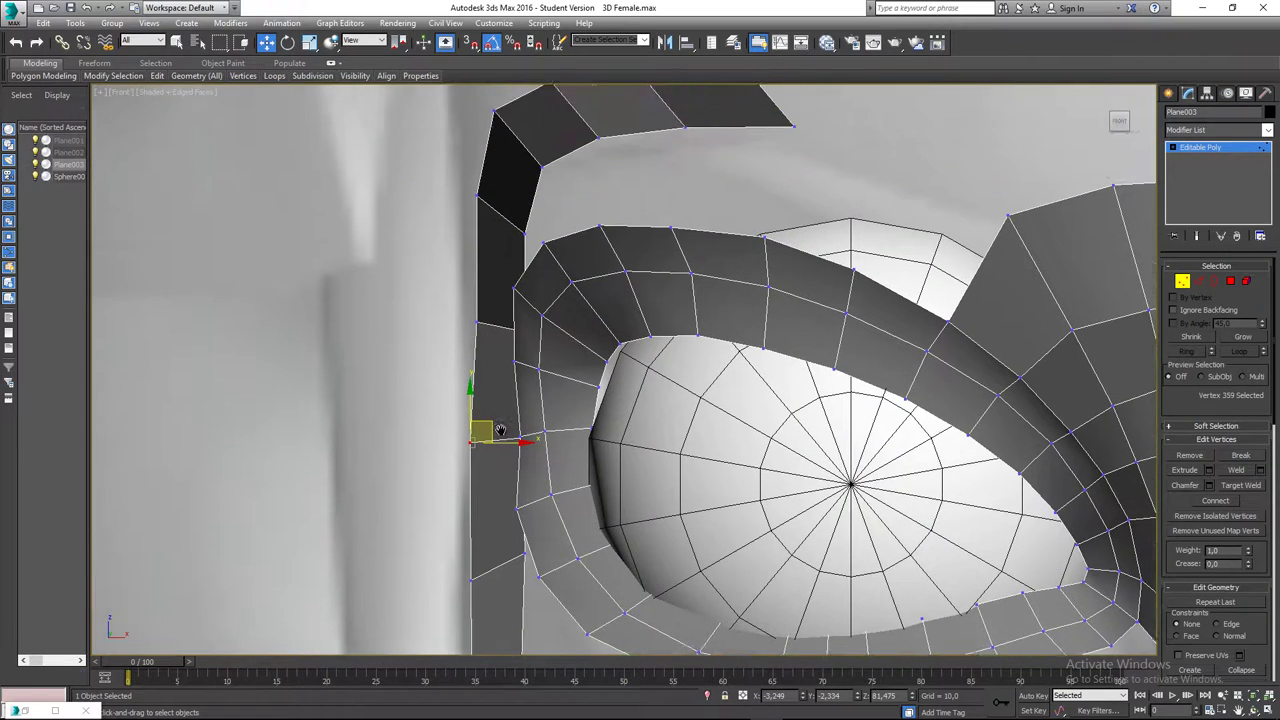
- Shift the outer vertex of the next cross edge up outward and adjust the inner vertex at the strip's upper bend
{"action": "scroll", "coordinate": [500, 431], "scroll_direction": "down", "scroll_amount": 2}
{"action": "middle_click_drag", "start_coordinate": [507, 365], "coordinate": [500, 385]}
{"action": "left_click_drag", "start_coordinate": [469, 357], "coordinate": [491, 378]}
{"action": "left_click", "coordinate": [482, 366]}
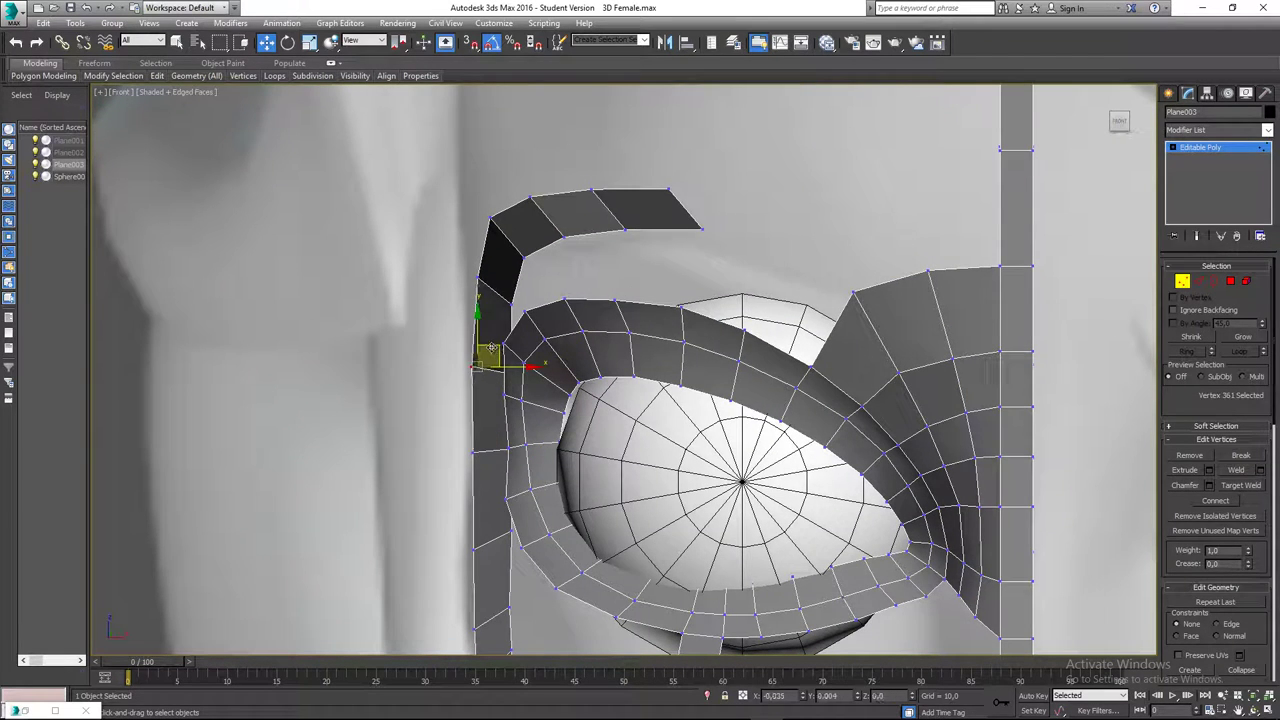
{"action": "middle_click_drag", "start_coordinate": [491, 347], "coordinate": [497, 392]}
{"action": "left_click", "coordinate": [531, 302]}
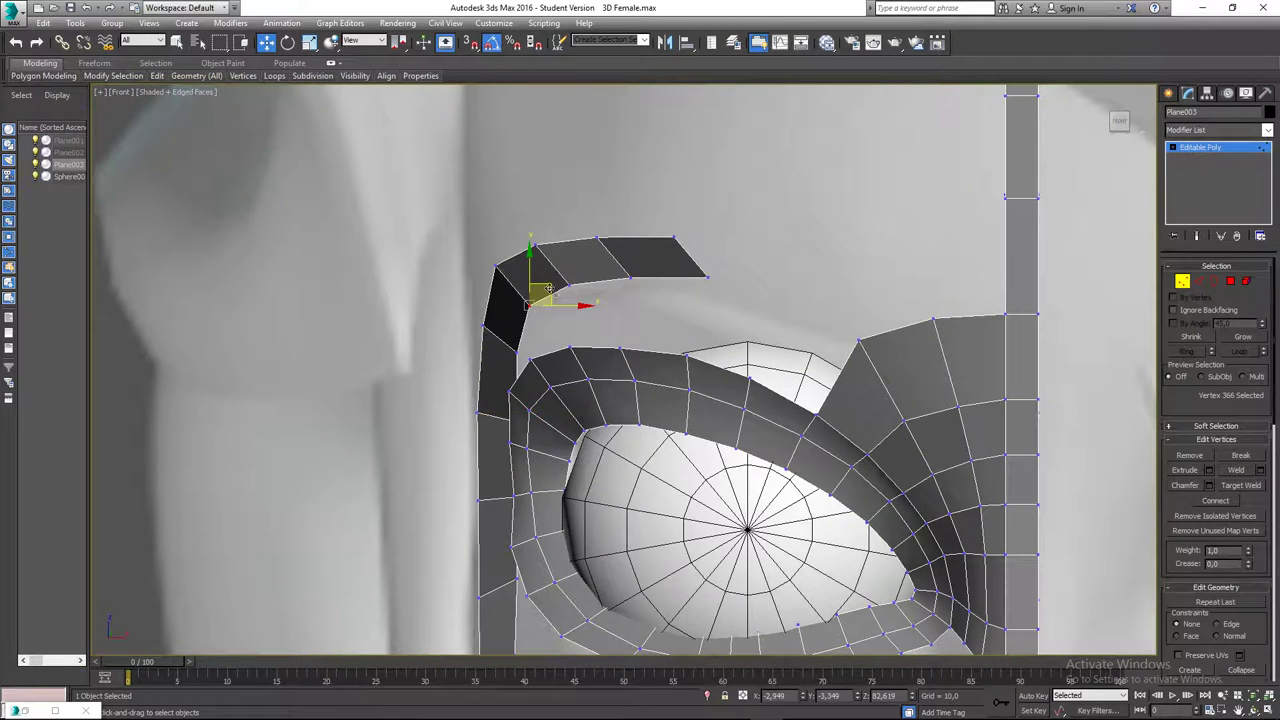
- Move the last three upper-border vertices of the brow section so the strip widens and arches above the eye
{"action": "scroll", "coordinate": [590, 285], "scroll_direction": "up", "scroll_amount": 3}
{"action": "left_click", "coordinate": [643, 247]}
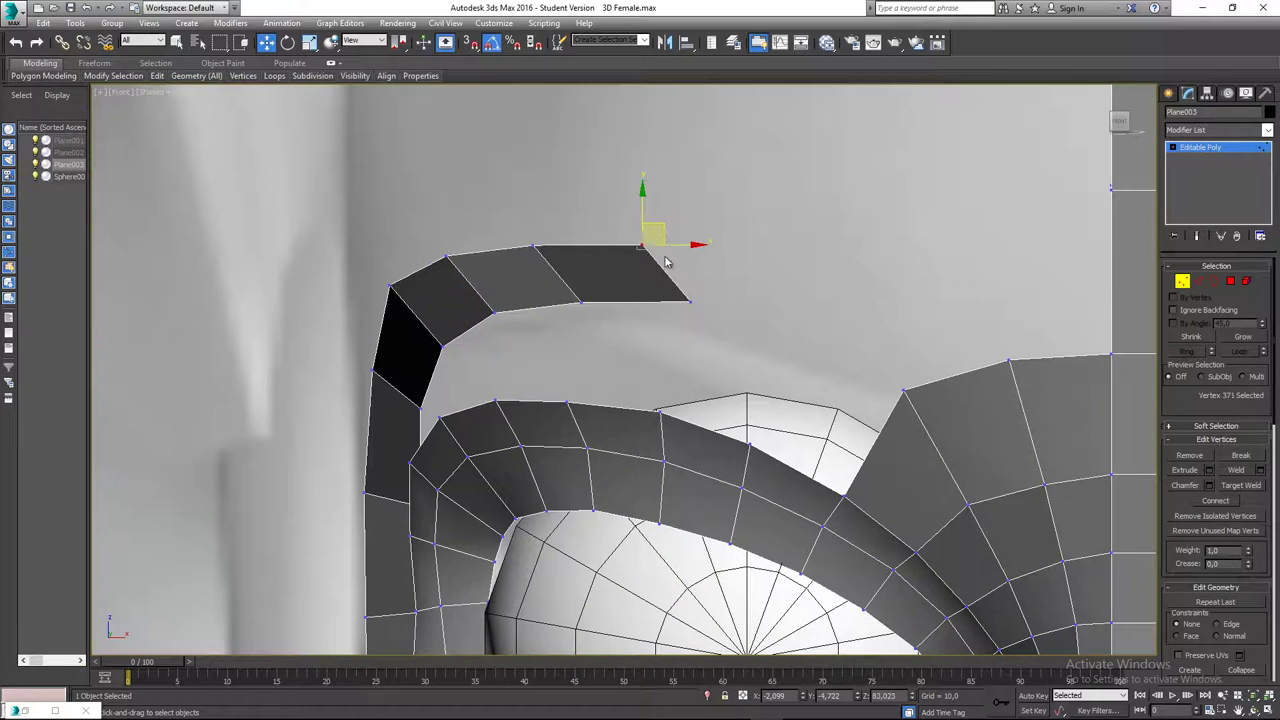
{"action": "left_click_drag", "start_coordinate": [671, 226], "coordinate": [696, 211]}
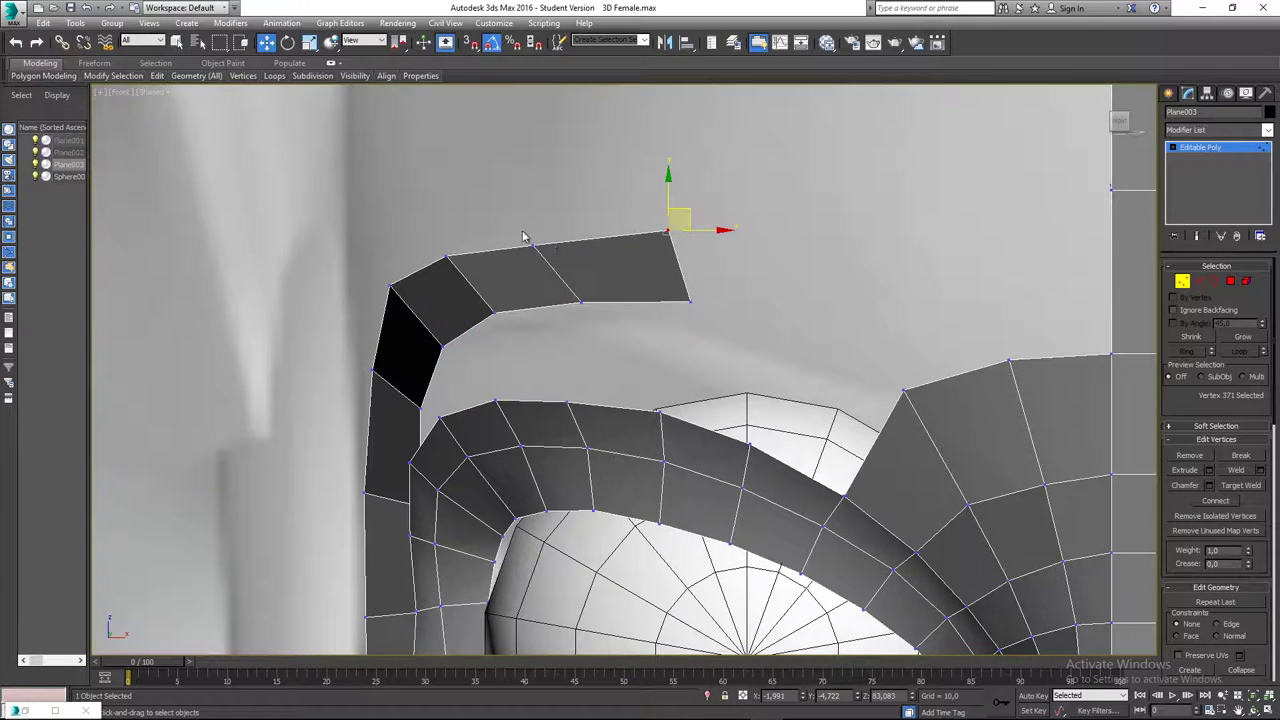
{"action": "left_click_drag", "start_coordinate": [587, 291], "coordinate": [572, 272]}
{"action": "left_click_drag", "start_coordinate": [550, 228], "coordinate": [575, 202]}
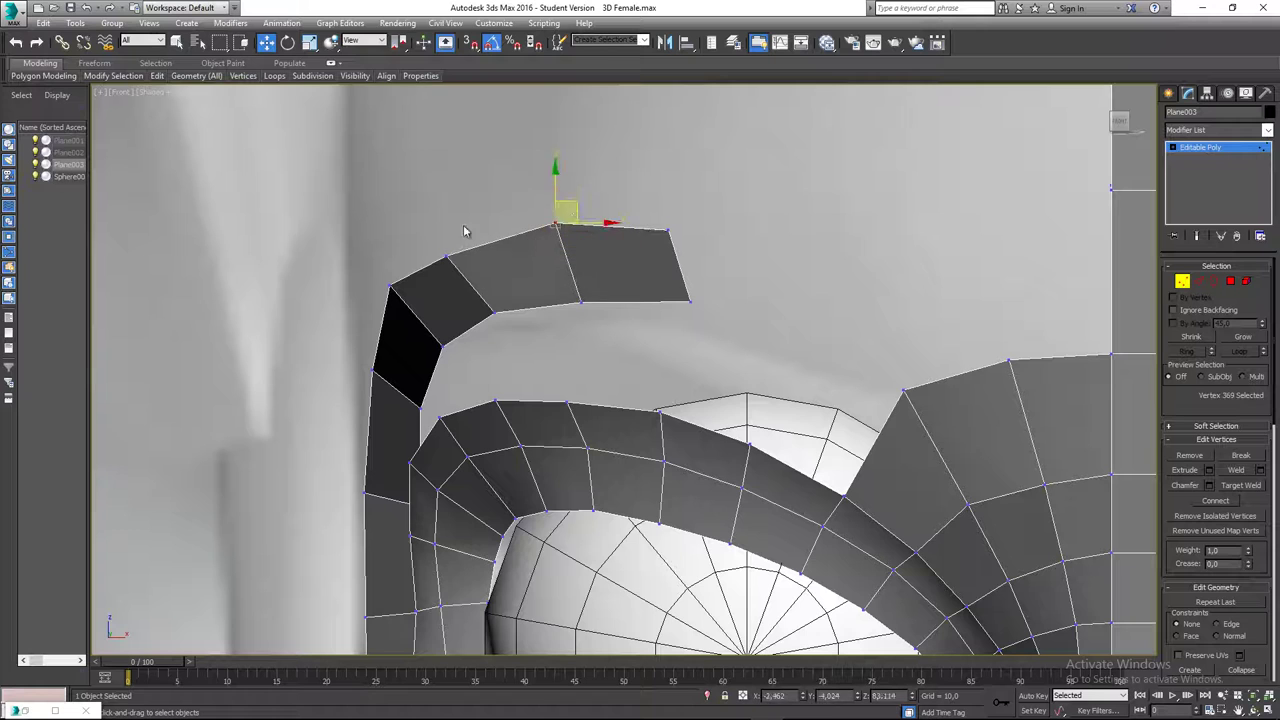
{"action": "left_click_drag", "start_coordinate": [424, 238], "coordinate": [479, 220]}
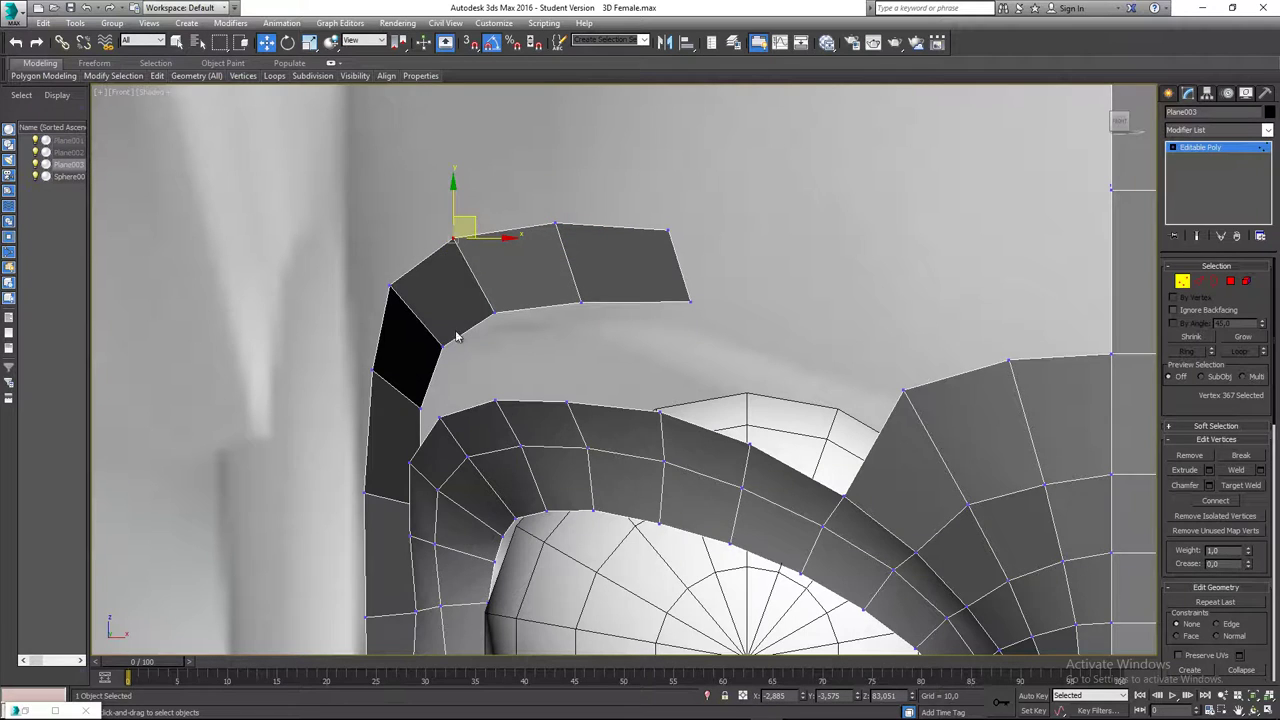
- In the perspective view, shift the inner-border vertices just below the strip's upper bend outward, away from the eyelid
{"action": "scroll", "coordinate": [457, 333], "scroll_direction": "down", "scroll_amount": 2}
{"action": "middle_click_drag", "start_coordinate": [485, 355], "coordinate": [612, 344]}
{"action": "scroll", "coordinate": [514, 293], "scroll_direction": "down", "scroll_amount": 1}
{"action": "left_click", "coordinate": [530, 297]}
{"action": "scroll", "coordinate": [529, 323], "scroll_direction": "down", "scroll_amount": 1}
{"action": "key", "text": "p"}
{"action": "scroll", "coordinate": [529, 323], "scroll_direction": "down", "scroll_amount": 3}
{"action": "scroll", "coordinate": [490, 356], "scroll_direction": "up", "scroll_amount": 5}
{"action": "left_click", "coordinate": [578, 332]}
{"action": "left_click", "coordinate": [578, 380]}
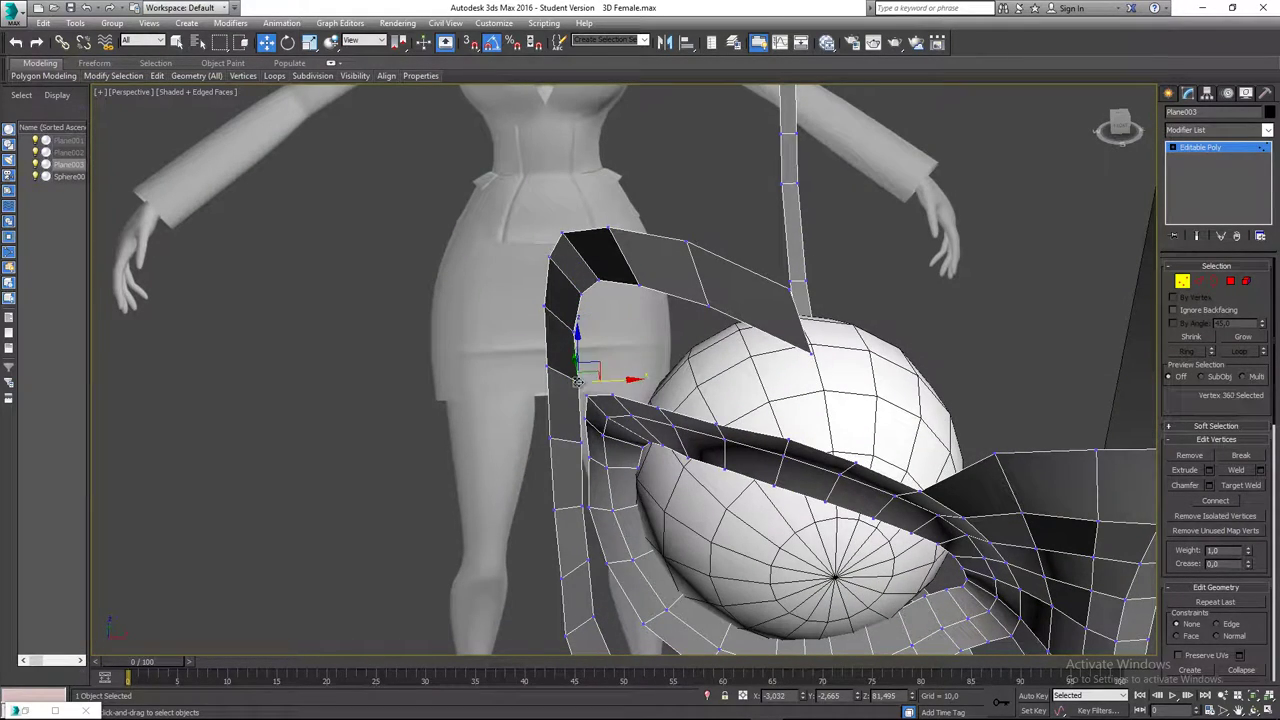
{"action": "left_click_drag", "start_coordinate": [605, 378], "coordinate": [598, 378]}
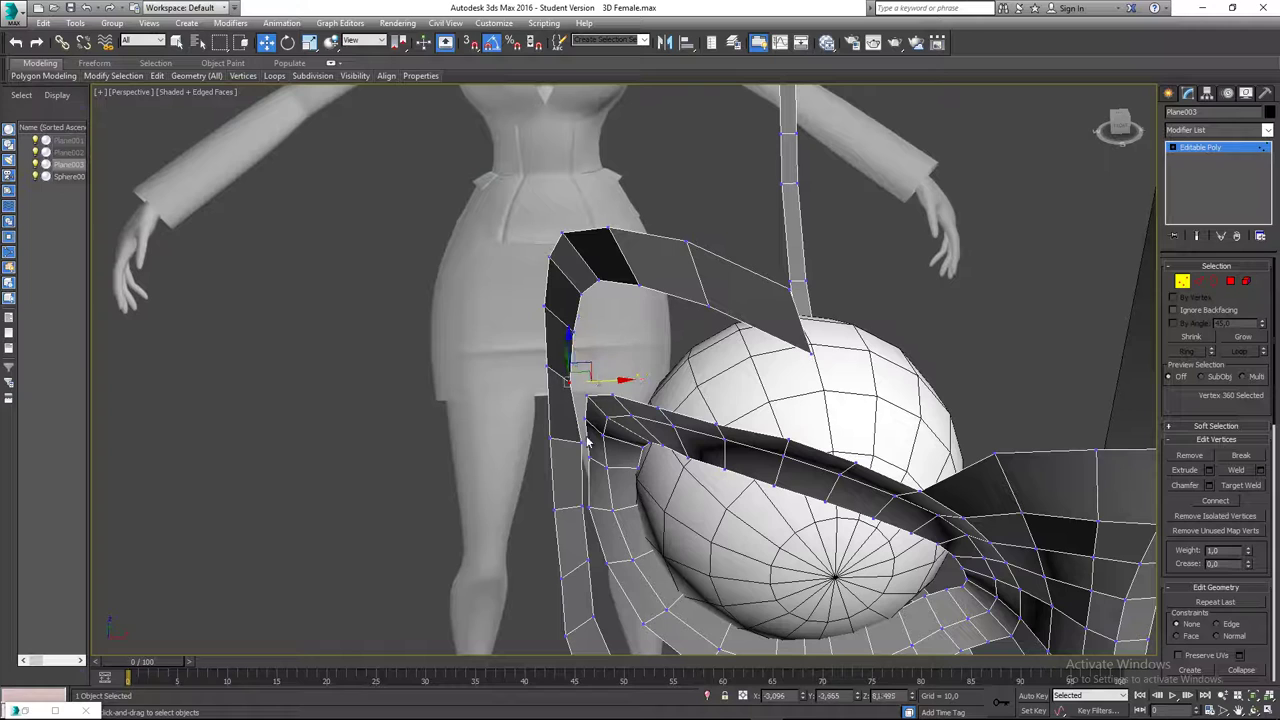
- Move the next two inner-border vertices down the strip outward along X to separate them from the eyelid mesh
{"action": "left_click_drag", "start_coordinate": [617, 442], "coordinate": [602, 442]}
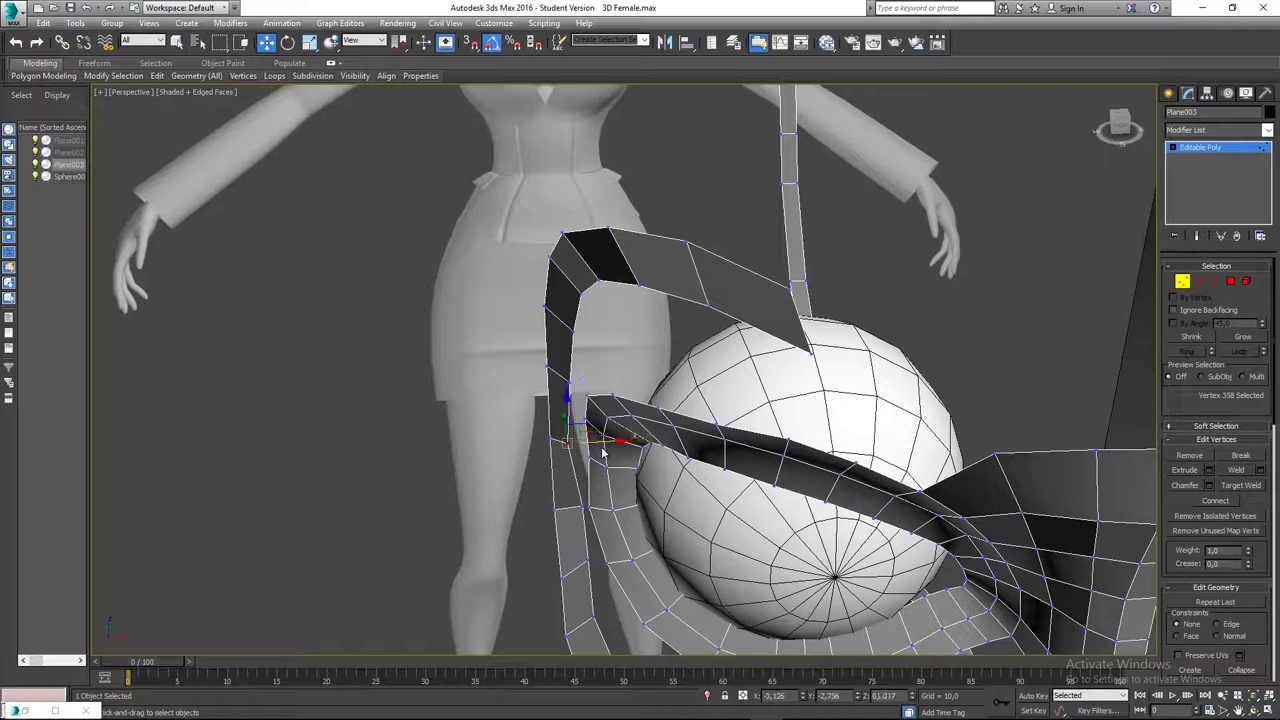
{"action": "left_click", "coordinate": [588, 506]}
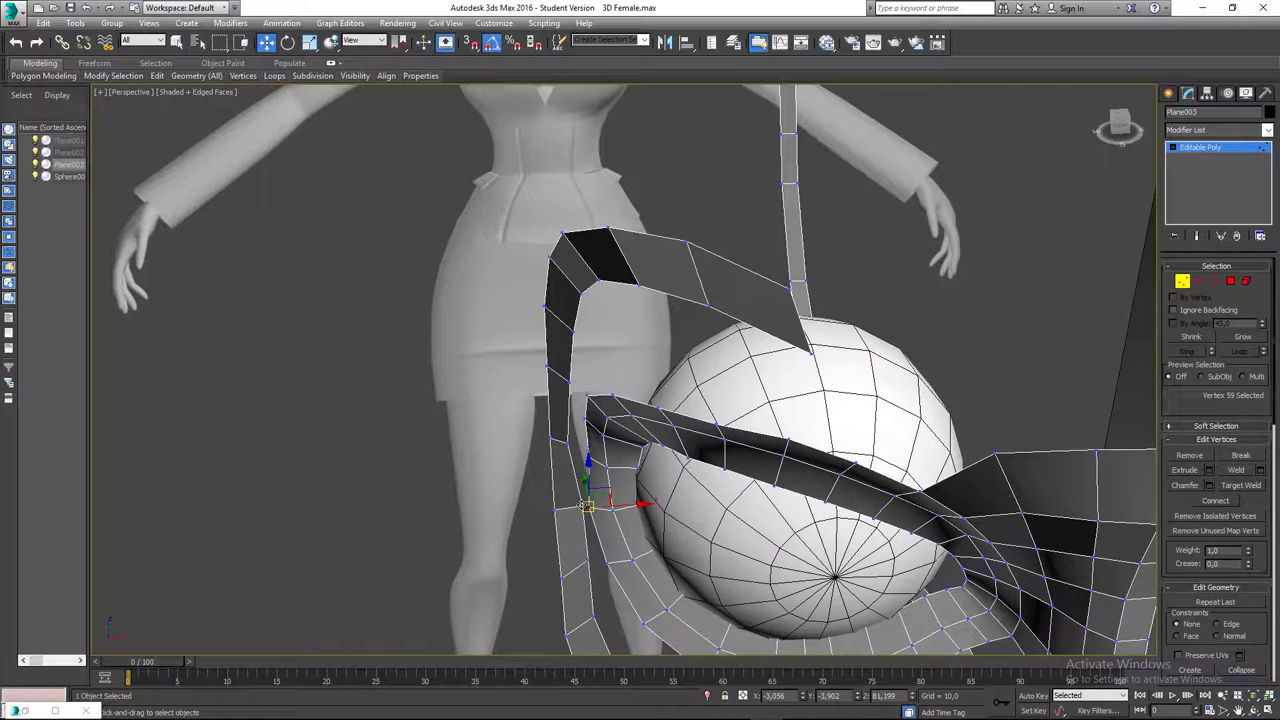
{"action": "left_click_drag", "start_coordinate": [609, 505], "coordinate": [595, 557]}
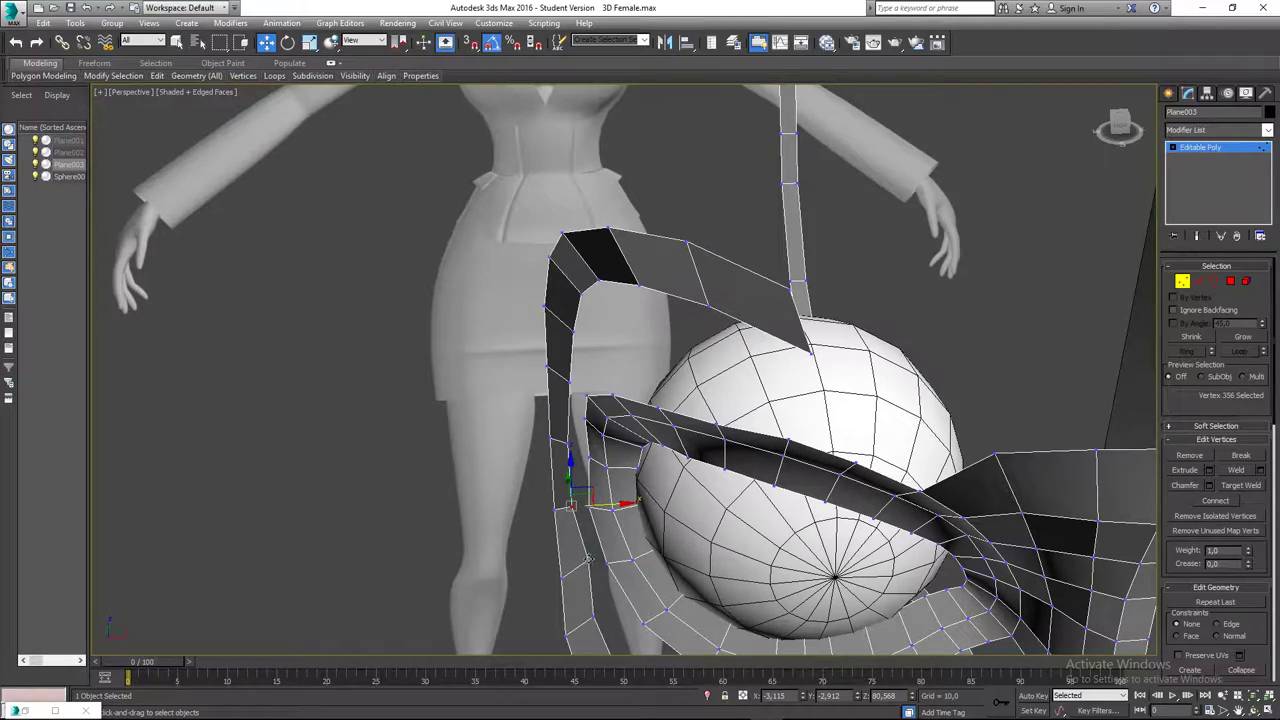
- Nudge the inner vertex at the strip's upper bend outward along X and check the strip against the front reference
{"action": "middle_click_drag", "start_coordinate": [590, 557], "coordinate": [609, 497], "text": "alt"}
{"action": "left_click", "coordinate": [581, 295]}
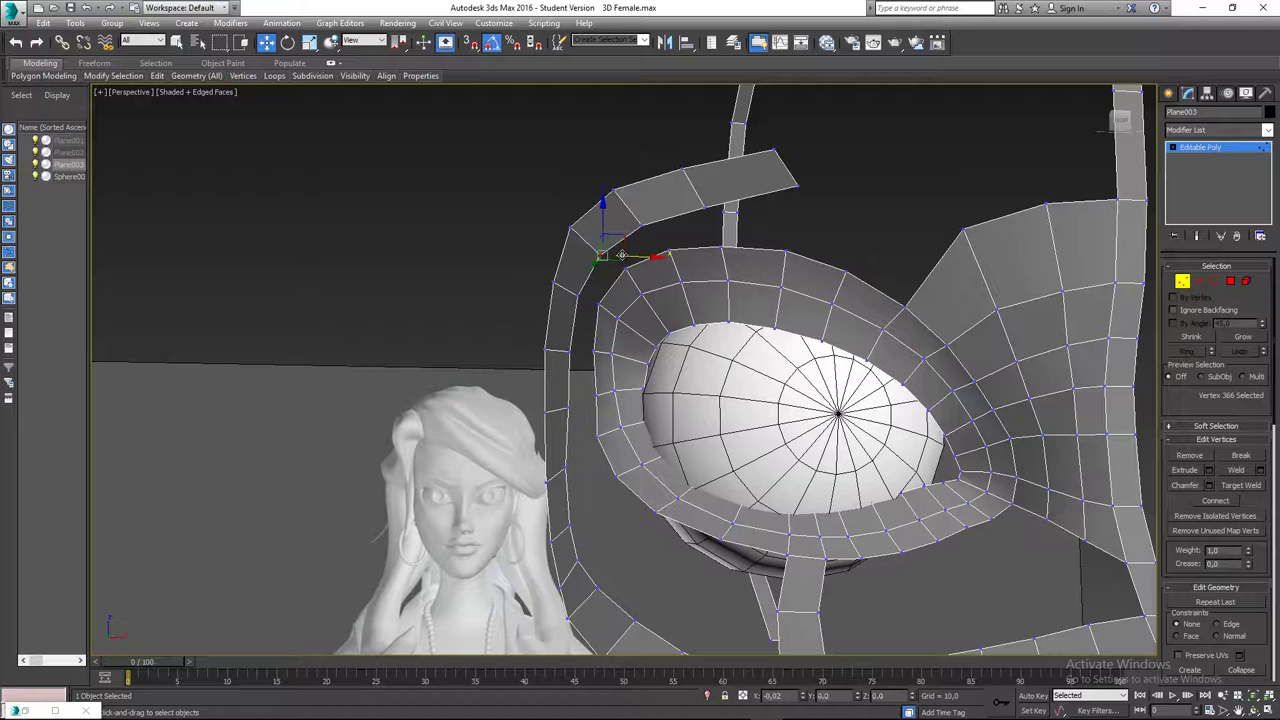
{"action": "left_click", "coordinate": [567, 253]}
{"action": "scroll", "coordinate": [535, 318], "scroll_direction": "down", "scroll_amount": 6}
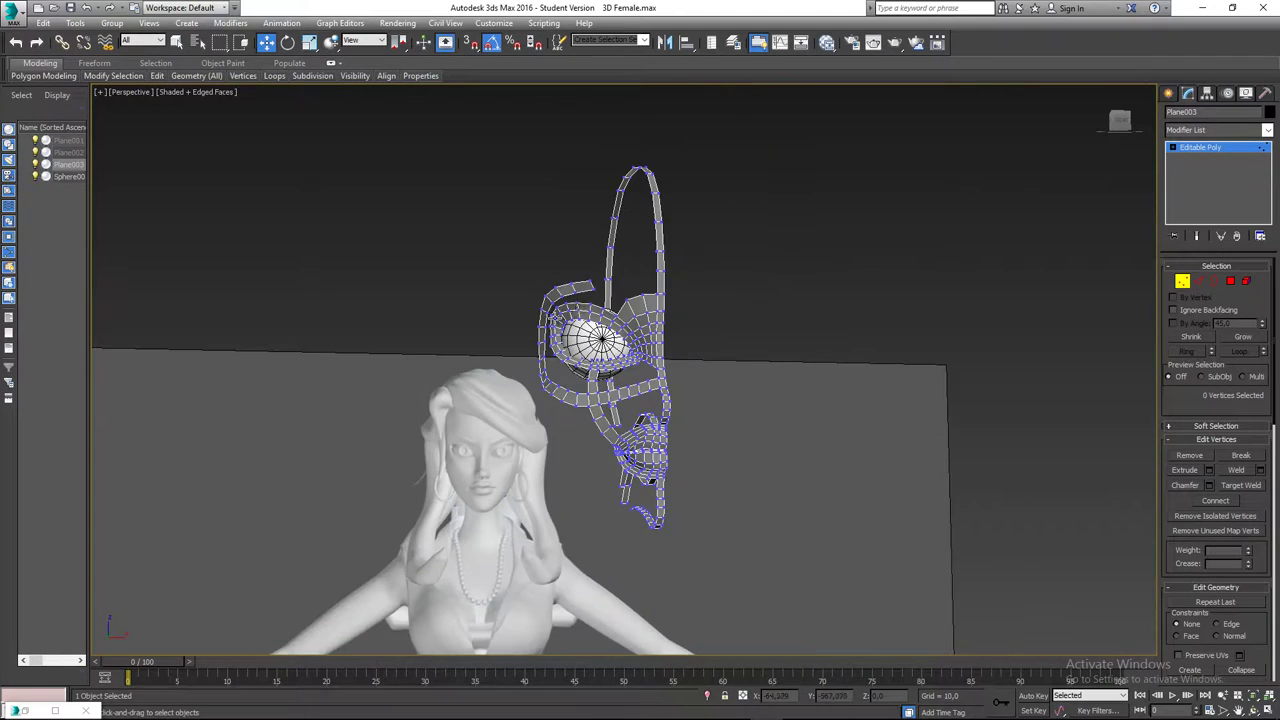
{"action": "middle_click_drag", "start_coordinate": [576, 308], "coordinate": [560, 338]}
{"action": "scroll", "coordinate": [564, 323], "scroll_direction": "up", "scroll_amount": 2}
{"action": "key", "text": "f"}
{"action": "scroll", "coordinate": [566, 320], "scroll_direction": "up", "scroll_amount": 8}
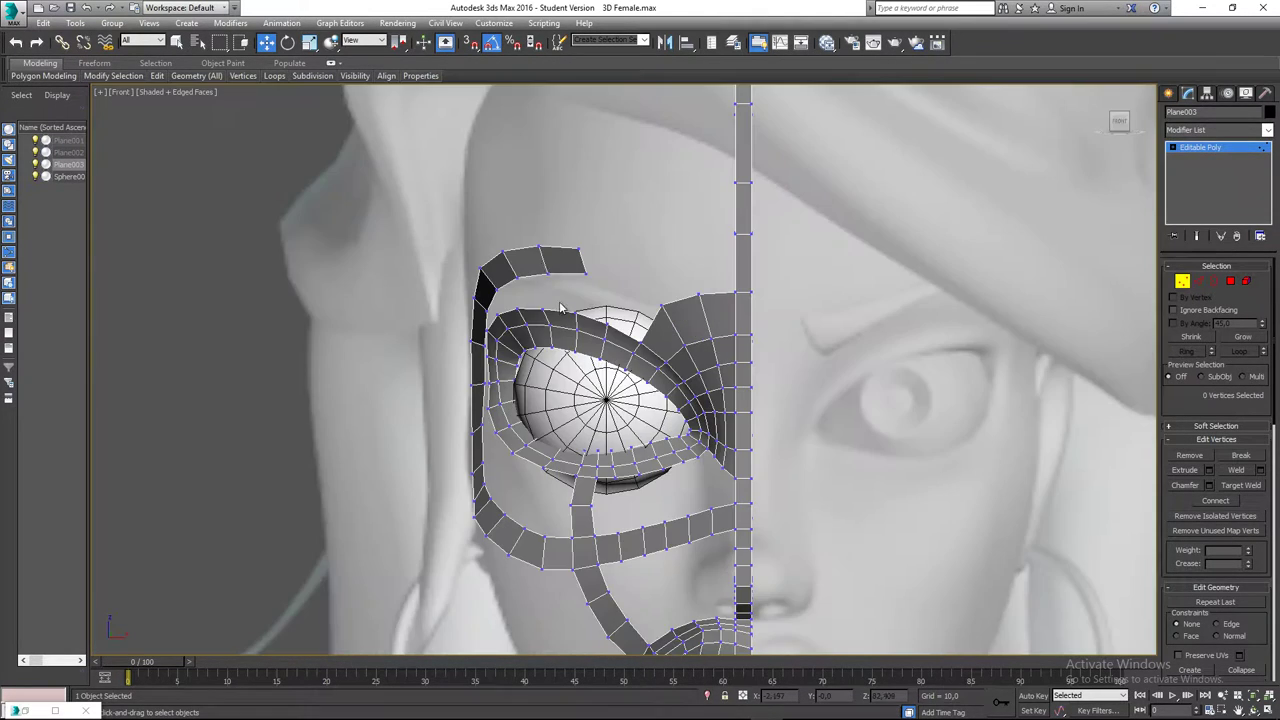
- Move the upper corner vertex at the brow strip's open end, then extrude its end edge inward by one polygon
{"action": "left_click", "coordinate": [588, 252]}
{"action": "left_click_drag", "start_coordinate": [614, 235], "coordinate": [621, 226]}
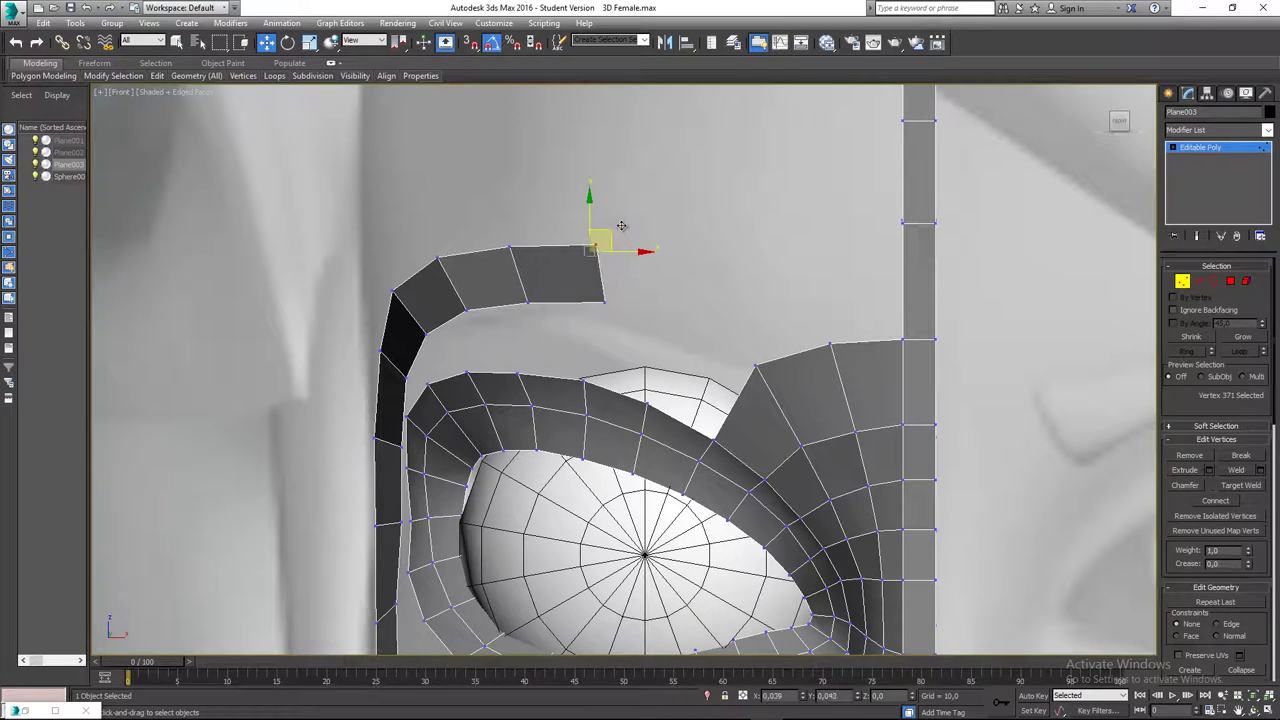
{"action": "middle_click_drag", "start_coordinate": [624, 225], "coordinate": [585, 220]}
{"action": "key", "text": "2"}
{"action": "left_click", "coordinate": [570, 250]}
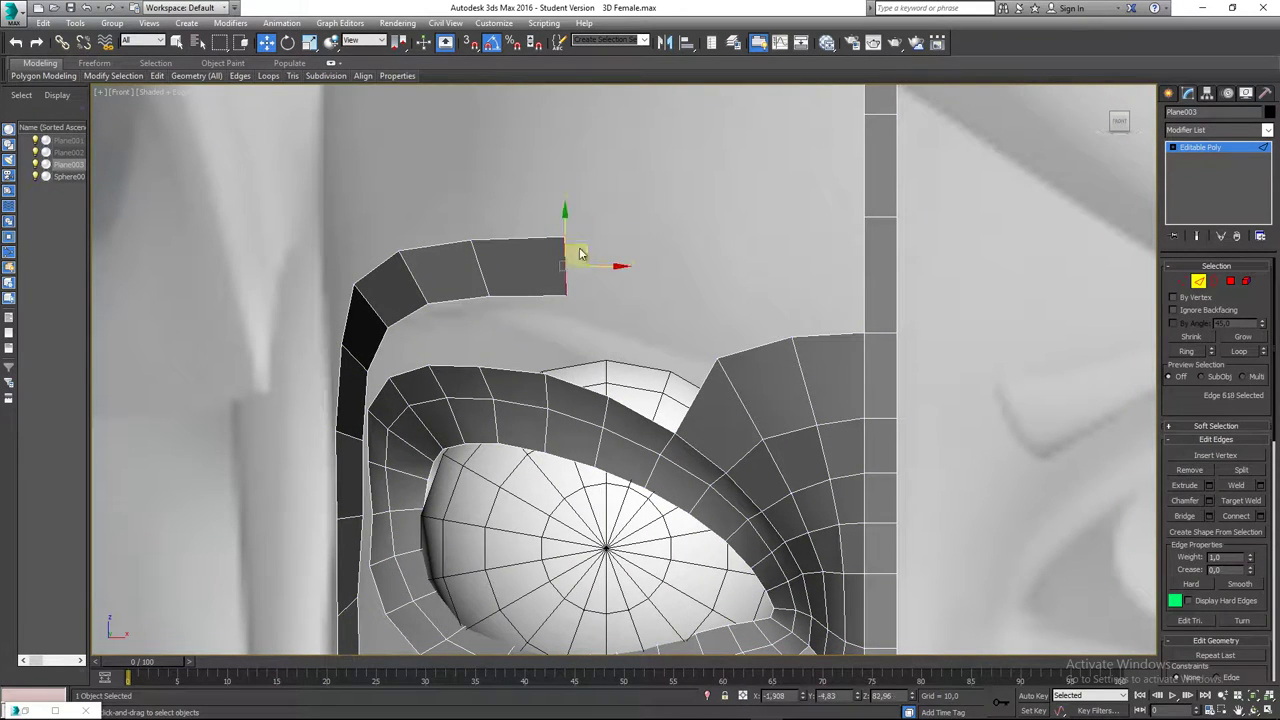
{"action": "left_click_drag", "start_coordinate": [574, 260], "coordinate": [681, 257], "text": "shift"}
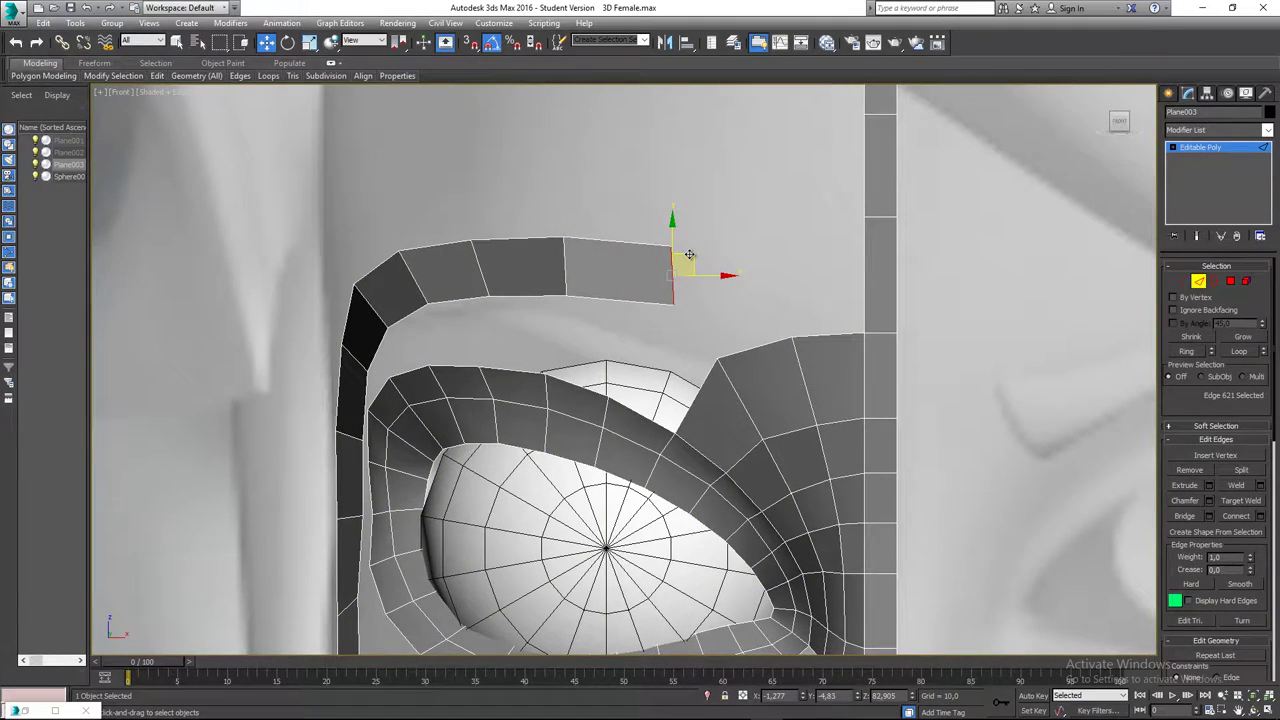
{"action": "middle_click_drag", "start_coordinate": [646, 263], "coordinate": [647, 274]}
- Move the new polygon's upper end vertex inward and up, and raise the neighbouring upper-border vertex slightly
{"action": "key", "text": "1"}
{"action": "scroll", "coordinate": [645, 277], "scroll_direction": "up", "scroll_amount": 2}
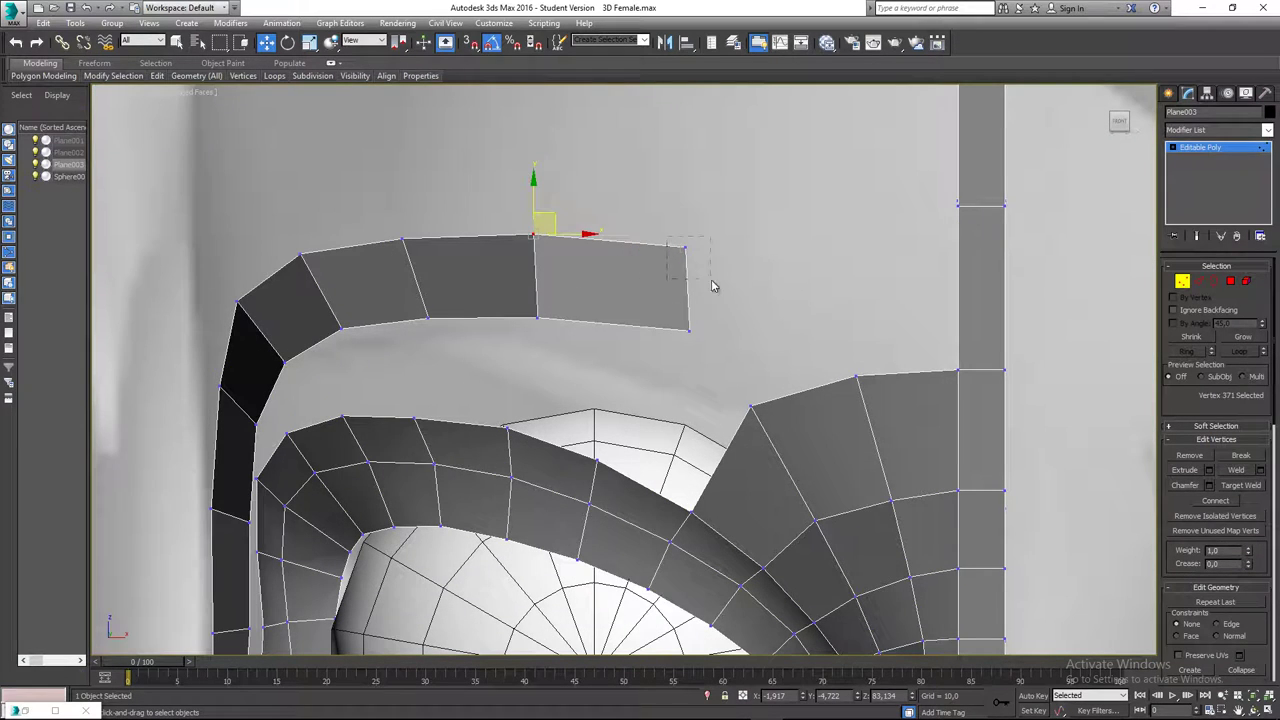
{"action": "left_click_drag", "start_coordinate": [712, 281], "coordinate": [712, 281]}
{"action": "left_click_drag", "start_coordinate": [702, 229], "coordinate": [723, 217]}
{"action": "left_click_drag", "start_coordinate": [510, 219], "coordinate": [560, 207]}
{"action": "mouse_move", "coordinate": [614, 301]}
{"action": "middle_mouse_down"}
{"action": "mouse_move", "coordinate": [586, 291]}
{"action": "mouse_move", "coordinate": [629, 314]}
{"action": "middle_mouse_up"}
- Bridge the brow strip's end edge to the outer top edge of the nose-bridge mesh with 1 segment
{"action": "key", "text": "2"}
{"action": "left_click", "coordinate": [642, 296]}
{"action": "left_click", "coordinate": [740, 396], "text": "ctrl"}
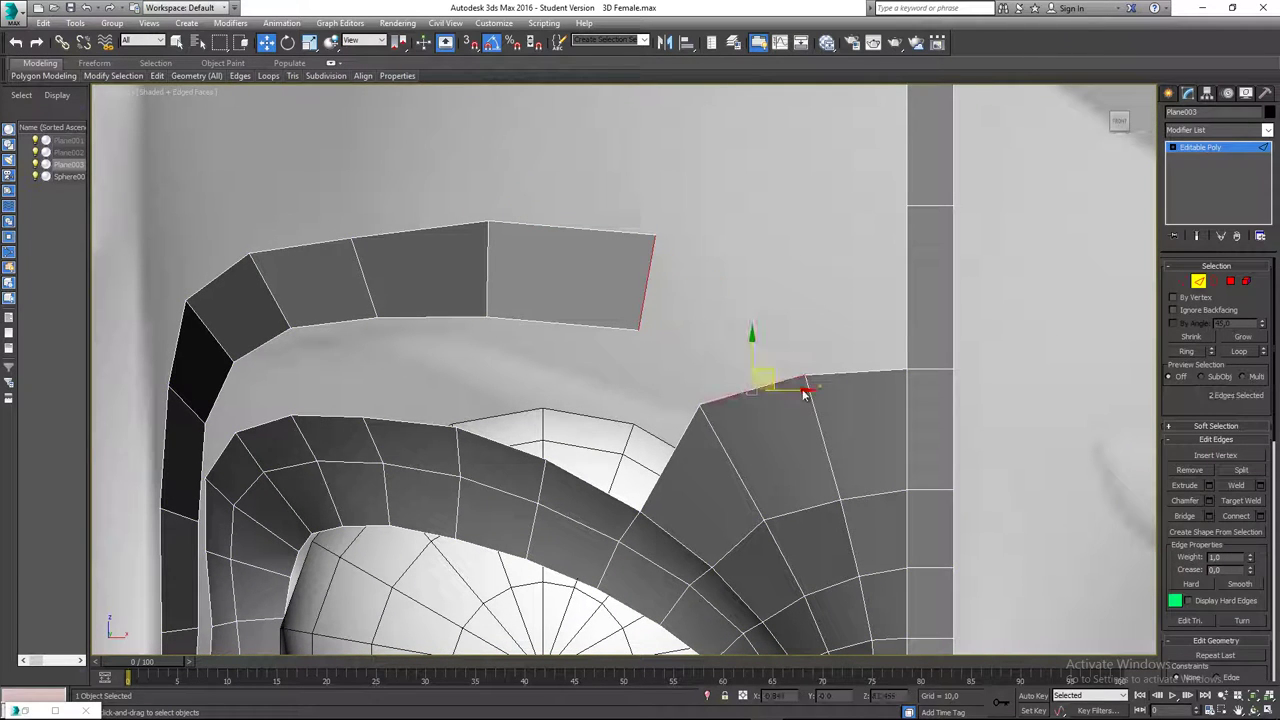
{"action": "left_click", "coordinate": [1210, 515]}
{"action": "left_click_drag", "start_coordinate": [632, 380], "coordinate": [634, 489]}
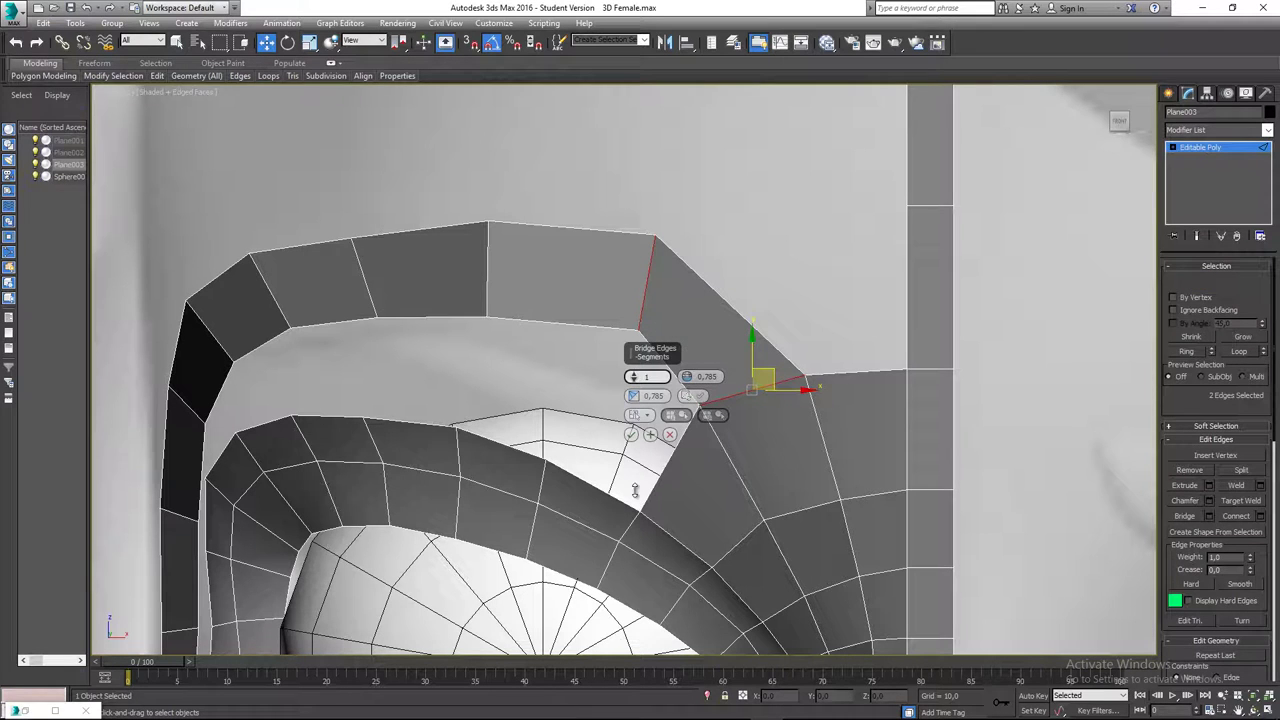
{"action": "left_click", "coordinate": [631, 435]}
- Move the upper corner vertex beside the bridge inward and raise the next two vertex pairs to smooth the brow arch
{"action": "middle_click_drag", "start_coordinate": [629, 442], "coordinate": [597, 467]}
{"action": "key", "text": "1"}
{"action": "left_click_drag", "start_coordinate": [590, 229], "coordinate": [660, 296]}
{"action": "left_click_drag", "start_coordinate": [644, 241], "coordinate": [670, 251]}
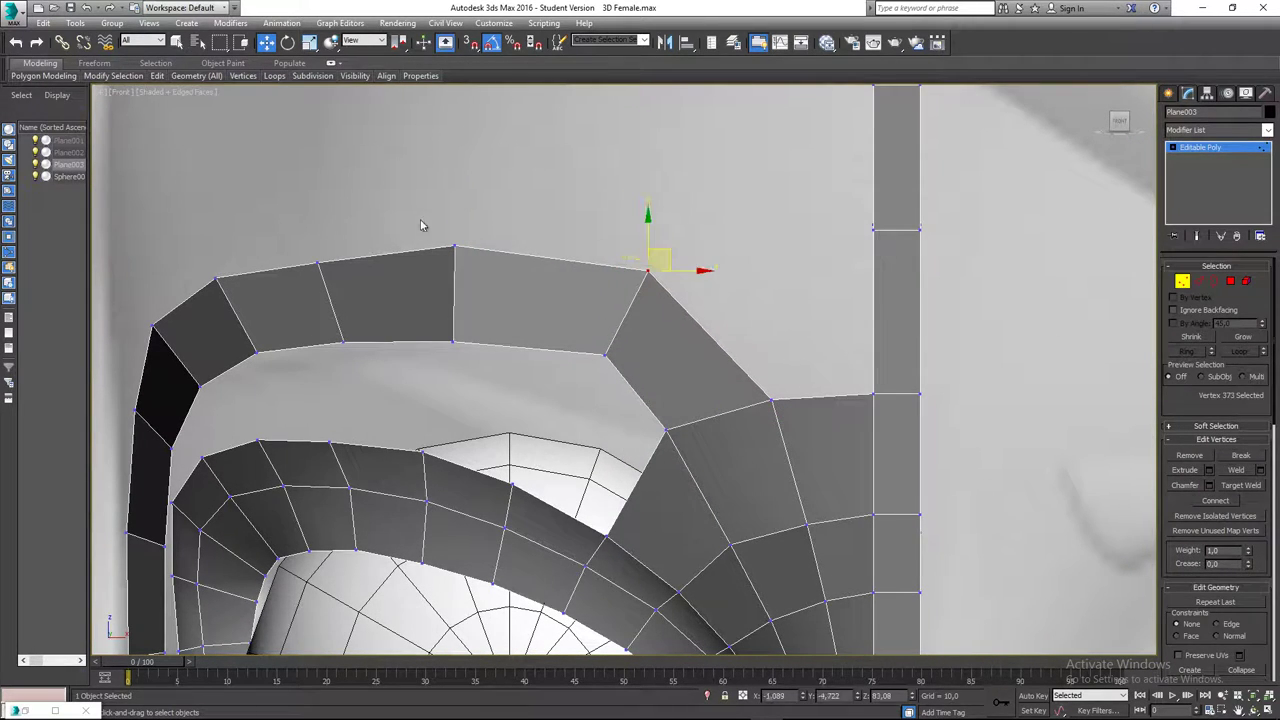
{"action": "left_click_drag", "start_coordinate": [424, 224], "coordinate": [492, 361]}
{"action": "left_click_drag", "start_coordinate": [474, 271], "coordinate": [486, 262]}
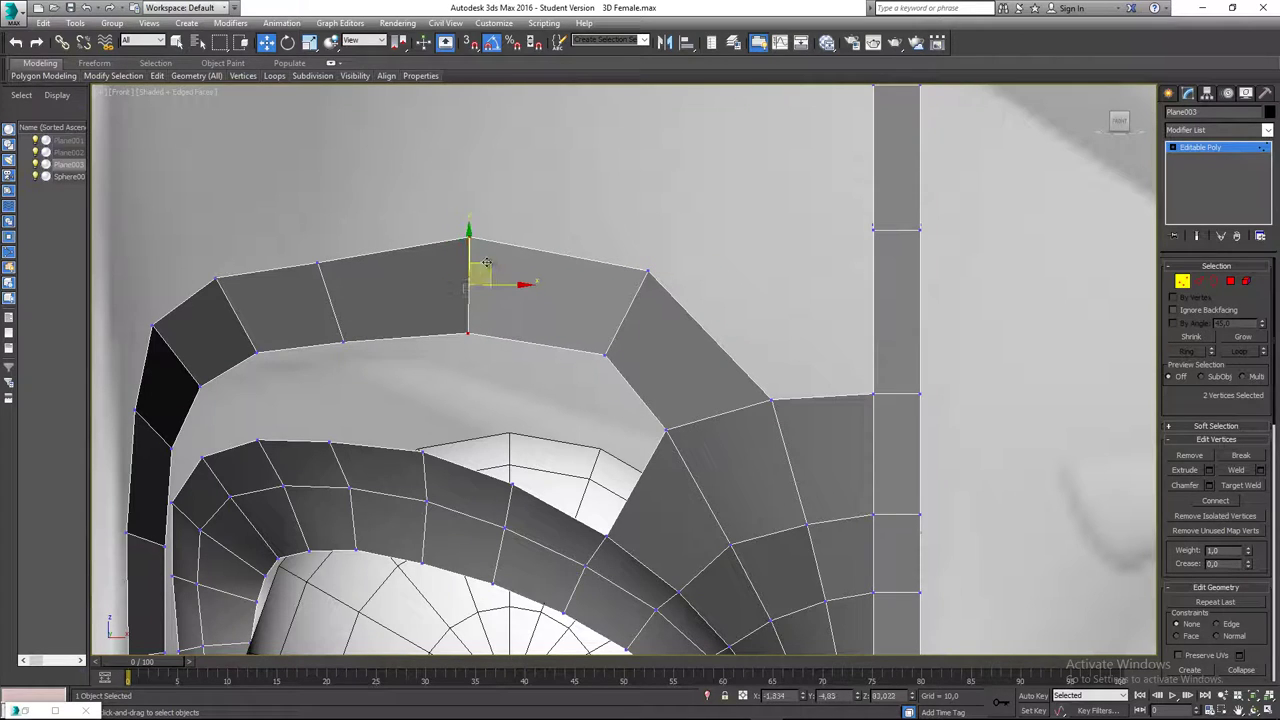
{"action": "left_click_drag", "start_coordinate": [338, 307], "coordinate": [365, 351]}
{"action": "left_click_drag", "start_coordinate": [351, 285], "coordinate": [352, 270]}
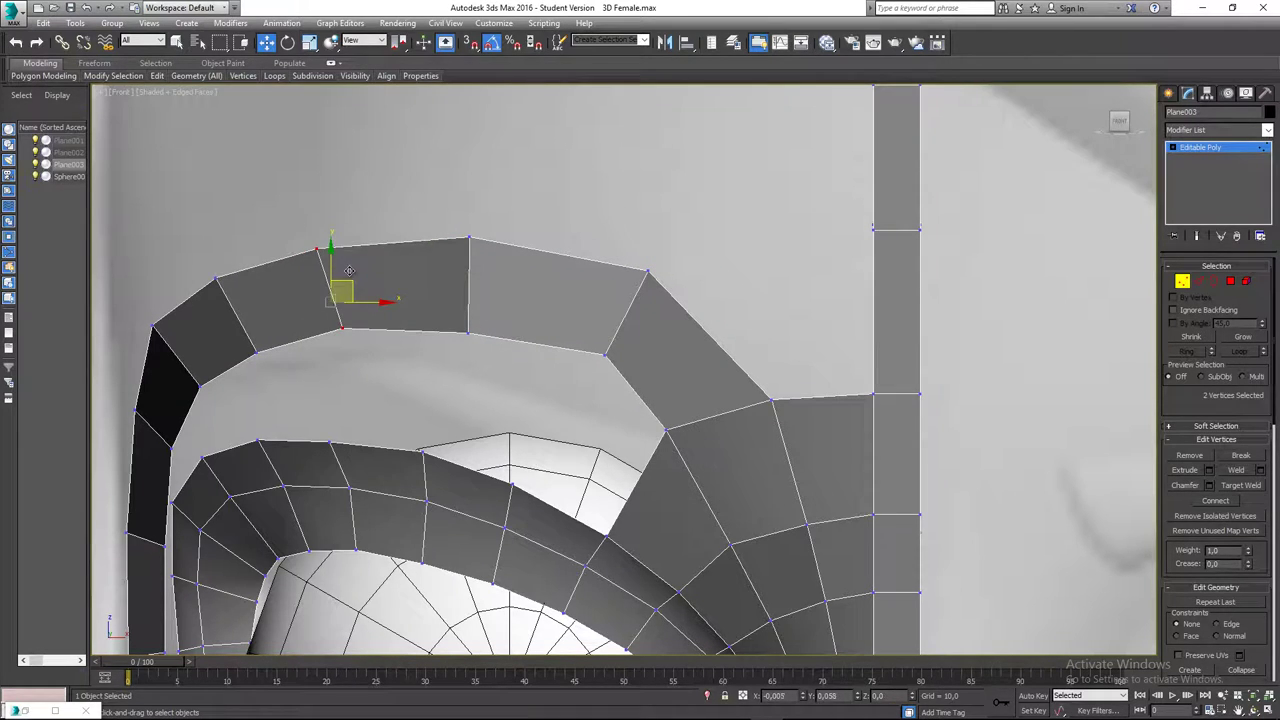
{"action": "left_click", "coordinate": [469, 376]}
{"action": "scroll", "coordinate": [514, 371], "scroll_direction": "down", "scroll_amount": 5}
{"action": "middle_click_drag", "start_coordinate": [537, 378], "coordinate": [519, 320]}
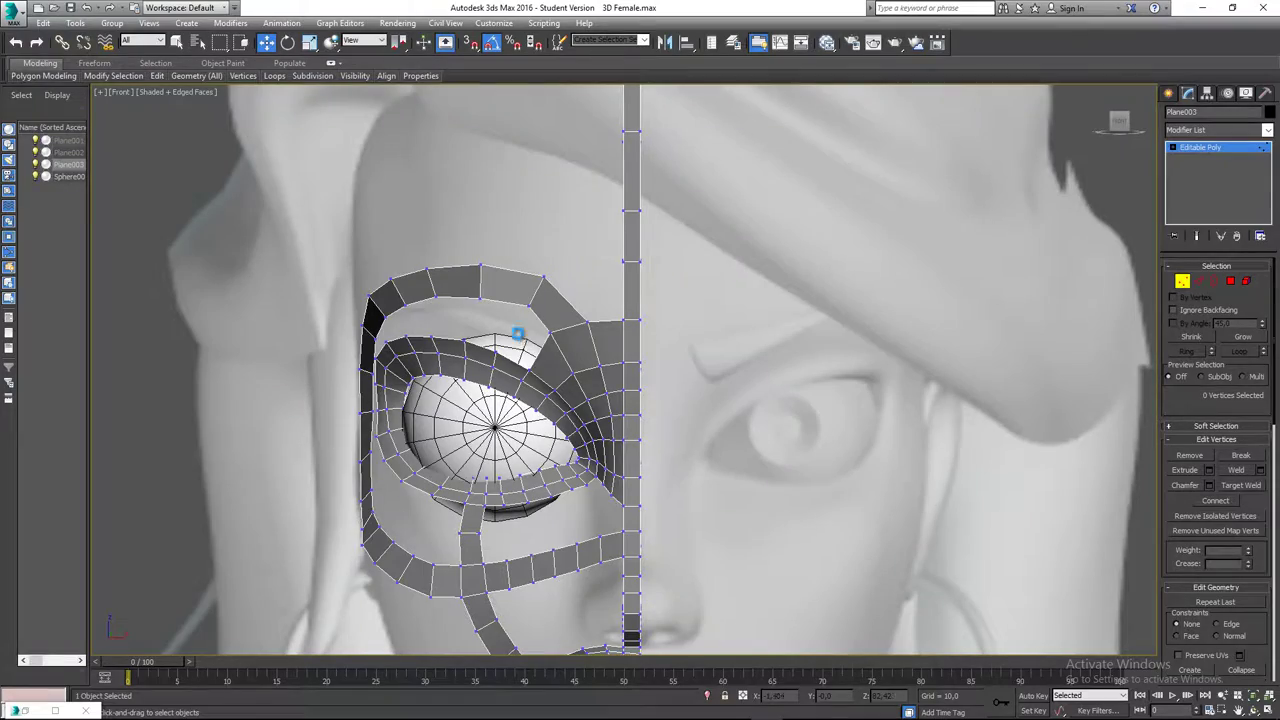
- Select the brow edge where the bridge starts and move it forward in the left view to follow the profile
{"action": "key", "text": "p"}
{"action": "scroll", "coordinate": [491, 366], "scroll_direction": "down", "scroll_amount": 5}
{"action": "middle_click_drag", "start_coordinate": [482, 380], "coordinate": [596, 342], "text": "alt"}
{"action": "scroll", "coordinate": [560, 410], "scroll_direction": "up", "scroll_amount": 5}
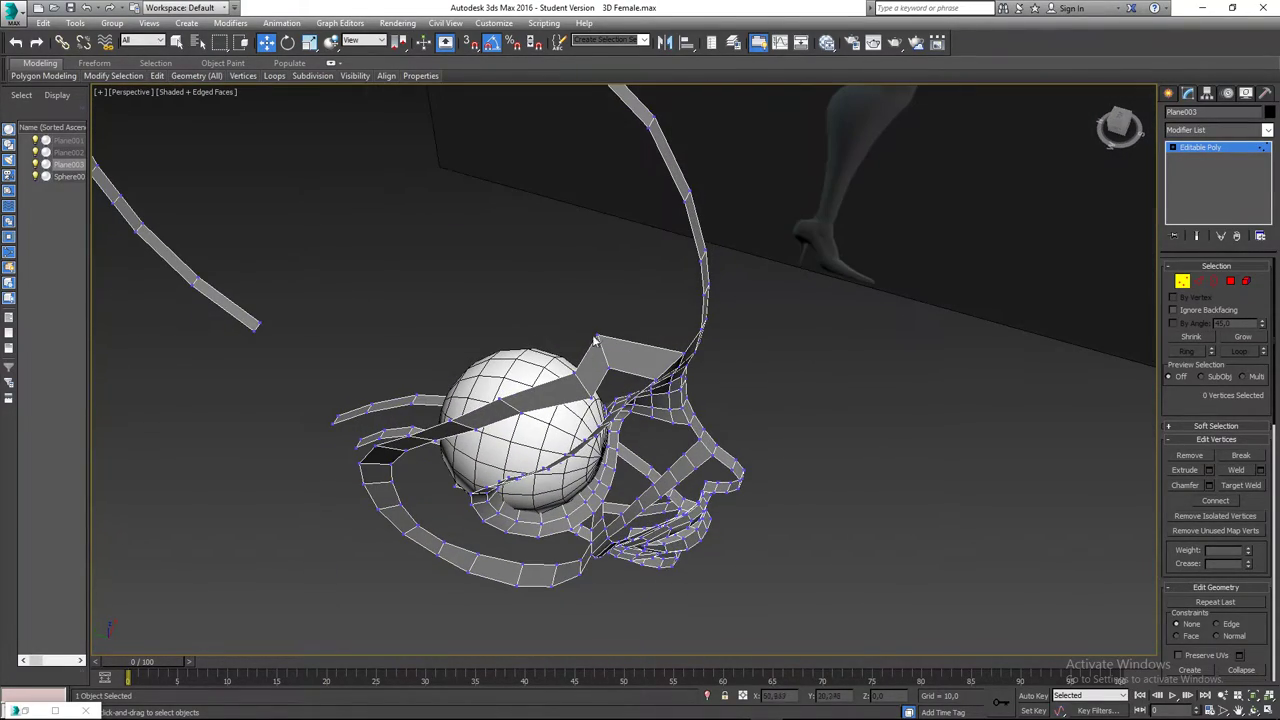
{"action": "left_click_drag", "start_coordinate": [607, 344], "coordinate": [609, 348]}
{"action": "left_click", "coordinate": [622, 374]}
{"action": "key", "text": "2"}
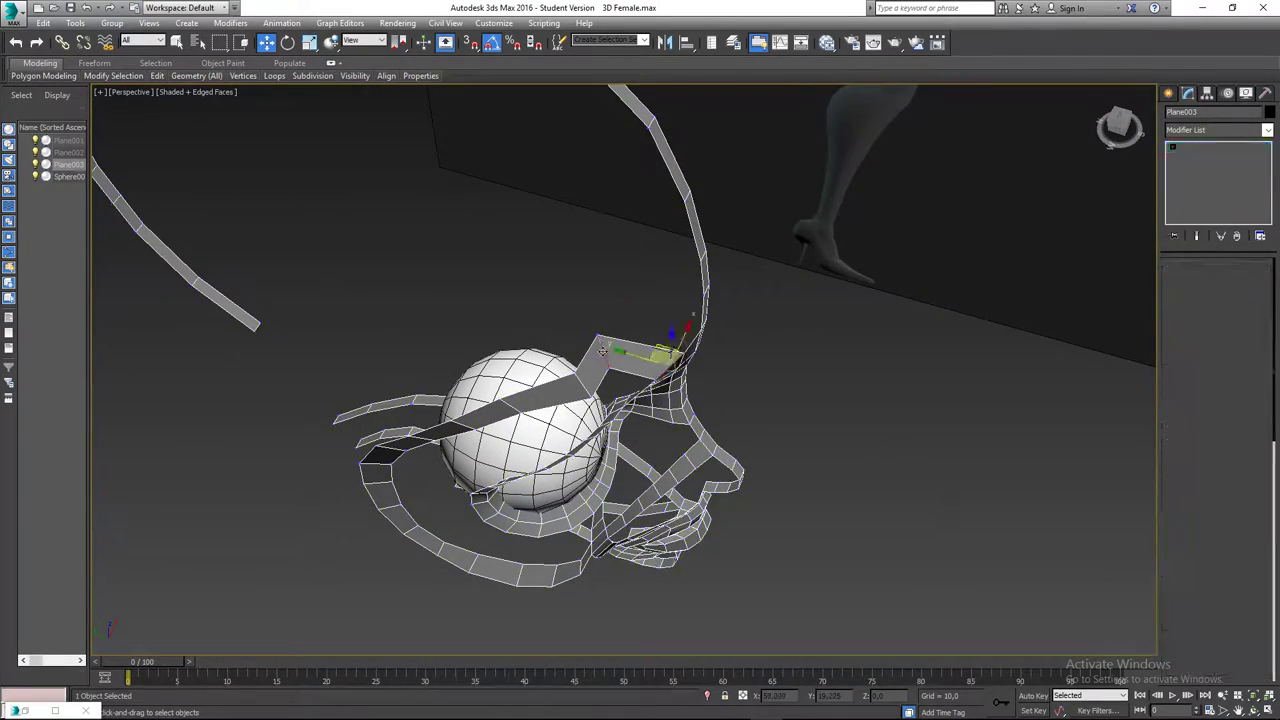
{"action": "left_click", "coordinate": [604, 352]}
{"action": "middle_click_drag", "start_coordinate": [604, 352], "coordinate": [580, 355]}
{"action": "key", "text": "l"}
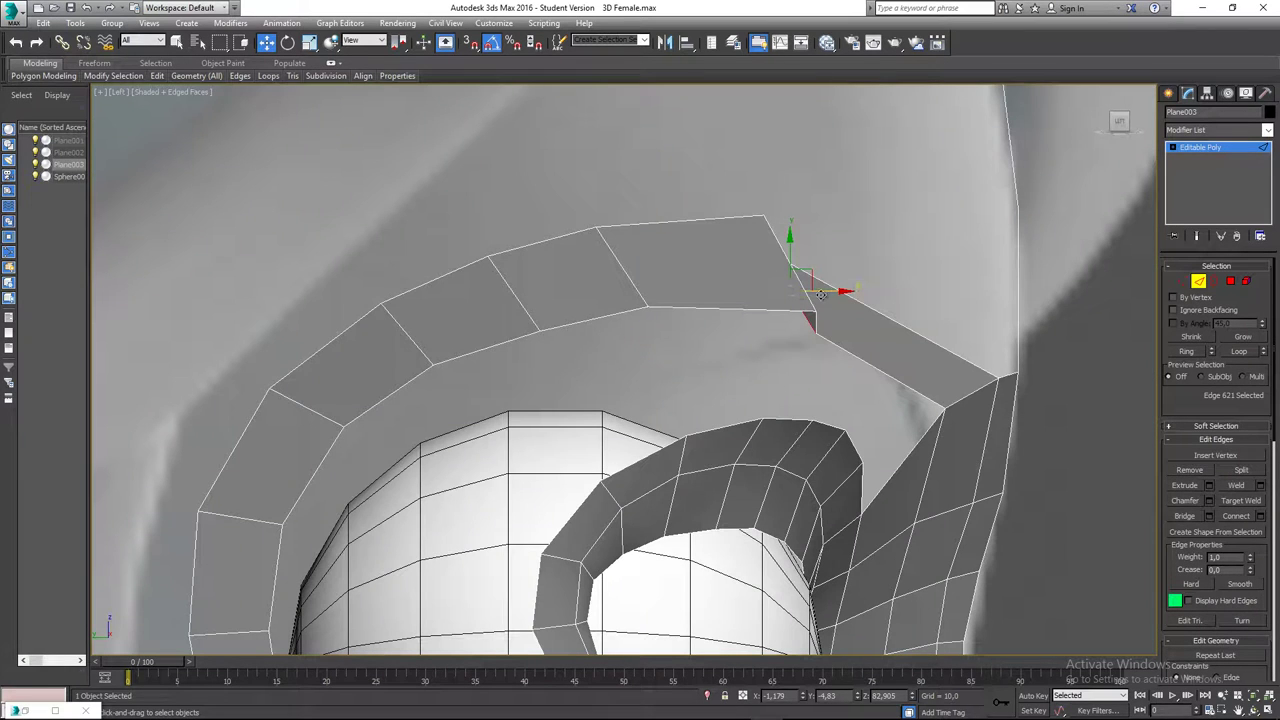
{"action": "left_click_drag", "start_coordinate": [828, 290], "coordinate": [921, 288]}
{"action": "middle_click_drag", "start_coordinate": [935, 334], "coordinate": [864, 334]}
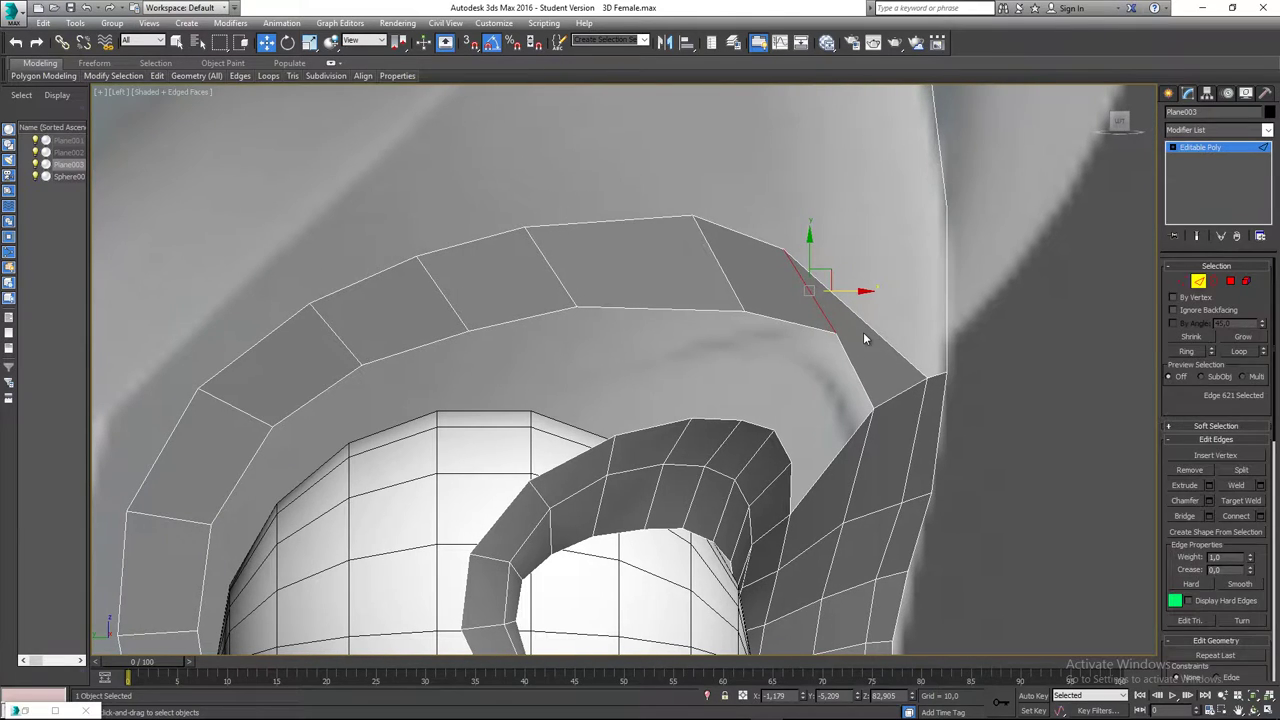
- Adjust the depth and sideways position of the two vertices on that edge so the strip curves smoothly into the nose bridge
{"action": "key", "text": "1"}
{"action": "left_click", "coordinate": [820, 348]}
{"action": "left_click_drag", "start_coordinate": [867, 332], "coordinate": [746, 315]}
{"action": "mouse_move", "coordinate": [762, 352]}
{"action": "middle_mouse_down"}
{"action": "mouse_move", "coordinate": [574, 334]}
{"action": "mouse_move", "coordinate": [580, 386]}
{"action": "mouse_move", "coordinate": [525, 404]}
{"action": "mouse_move", "coordinate": [728, 373]}
{"action": "mouse_move", "coordinate": [963, 360]}
{"action": "mouse_move", "coordinate": [742, 366]}
{"action": "mouse_move", "coordinate": [737, 352]}
{"action": "middle_mouse_up"}
{"action": "key", "text": "p"}
{"action": "left_click", "coordinate": [772, 362]}
{"action": "middle_click_drag", "start_coordinate": [822, 347], "coordinate": [700, 357], "text": "alt"}
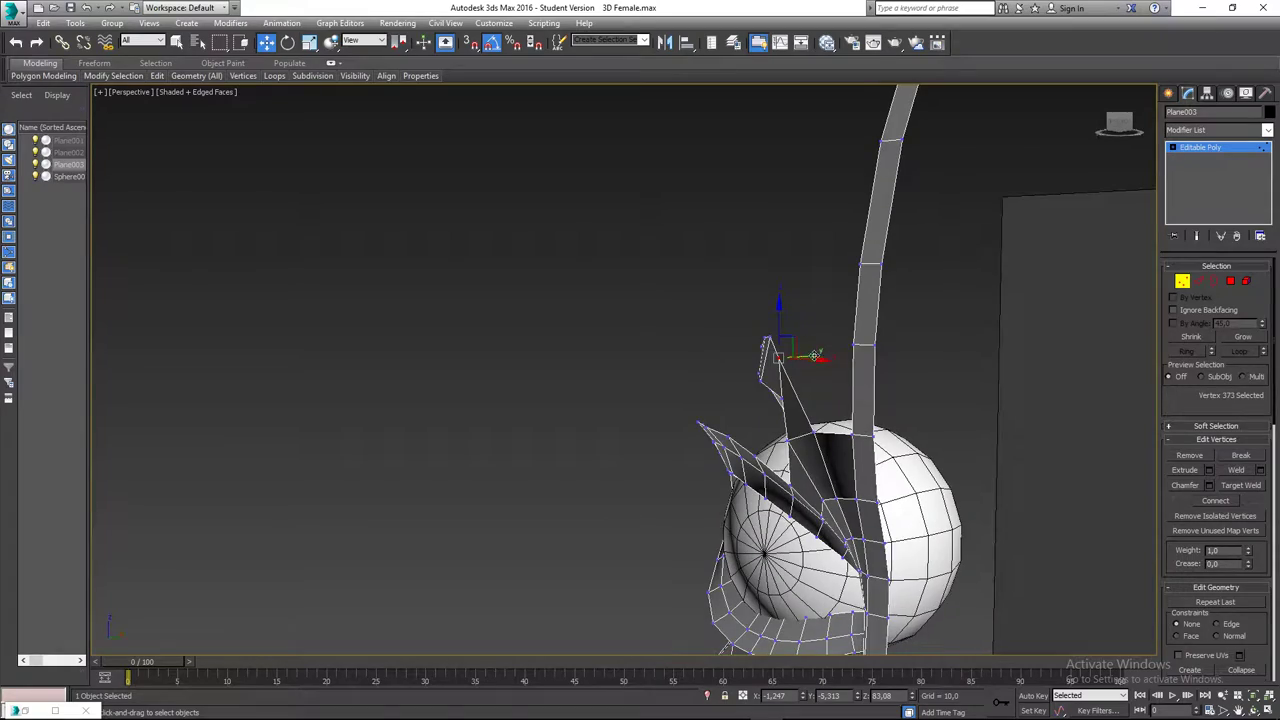
{"action": "middle_click_drag", "start_coordinate": [800, 358], "coordinate": [742, 402], "text": "alt"}
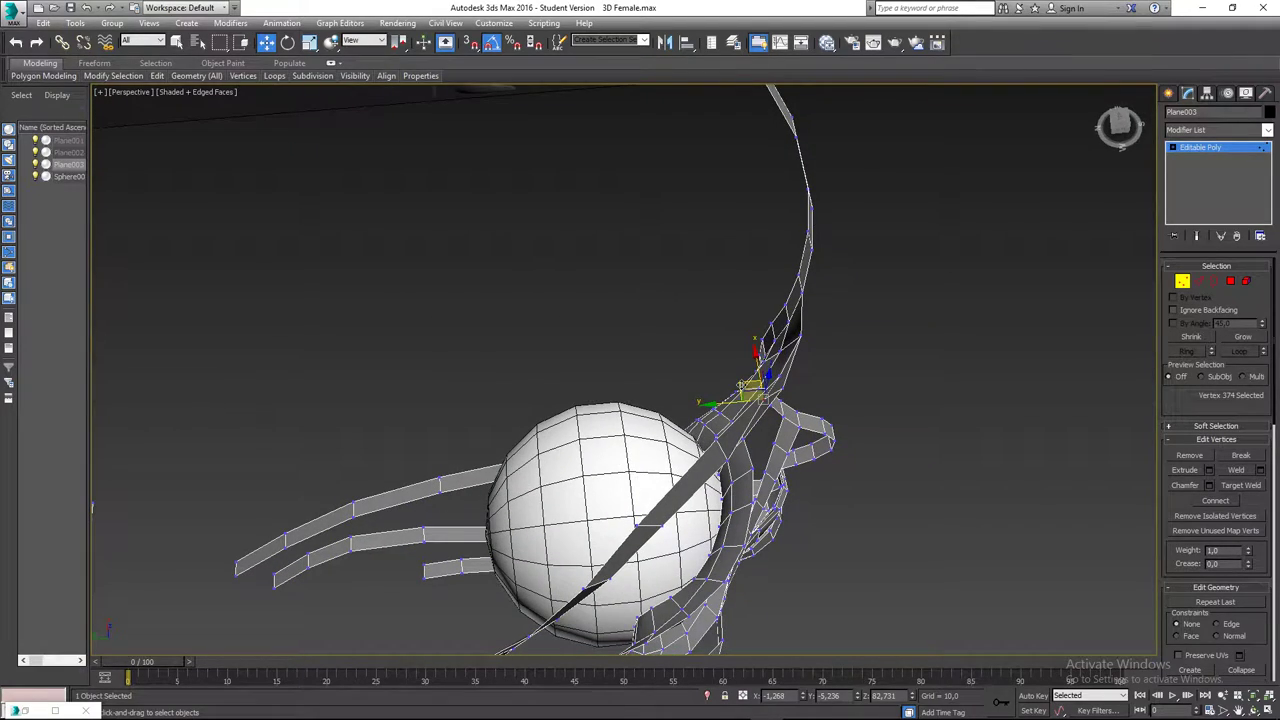
- Examine the closed eye loop and its connection to the cheek, nose and mouth strips from several angles
{"action": "middle_click_drag", "start_coordinate": [800, 462], "coordinate": [638, 353], "text": "alt"}
{"action": "scroll", "coordinate": [752, 390], "scroll_direction": "down", "scroll_amount": 5}
{"action": "left_click", "coordinate": [711, 389]}
{"action": "scroll", "coordinate": [701, 371], "scroll_direction": "up", "scroll_amount": 5}
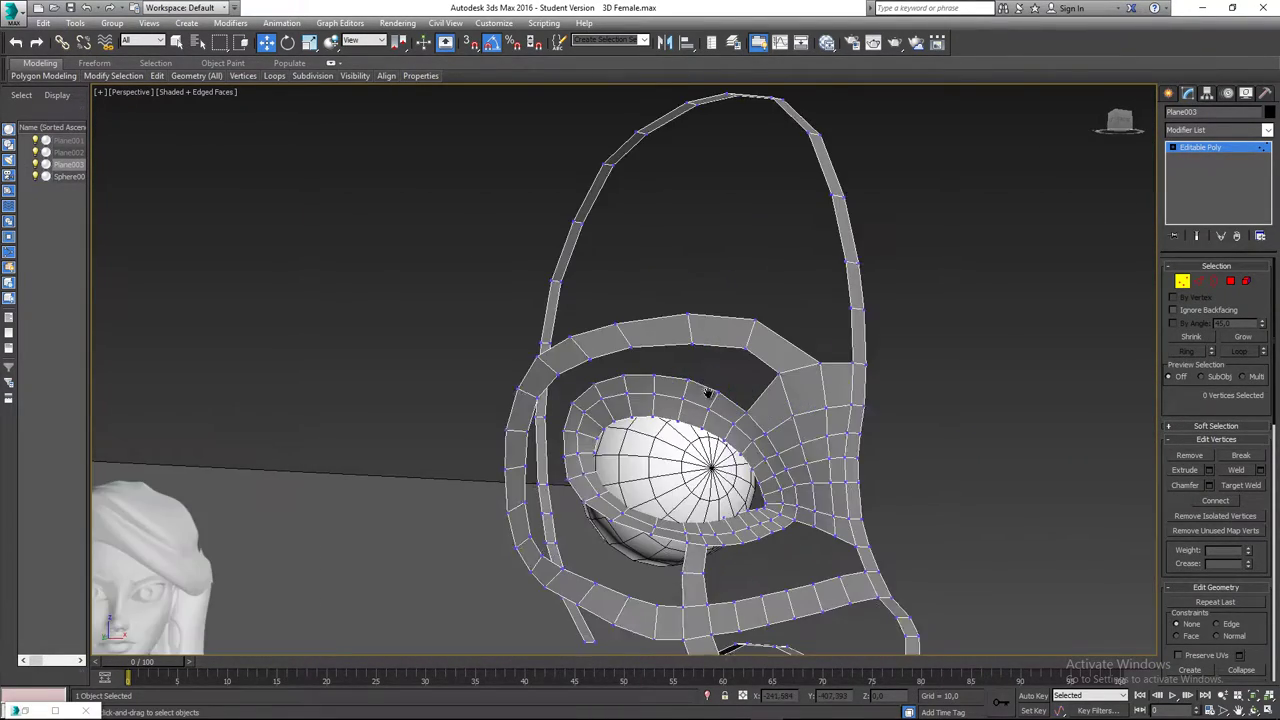
{"action": "middle_click_drag", "start_coordinate": [709, 394], "coordinate": [648, 338]}
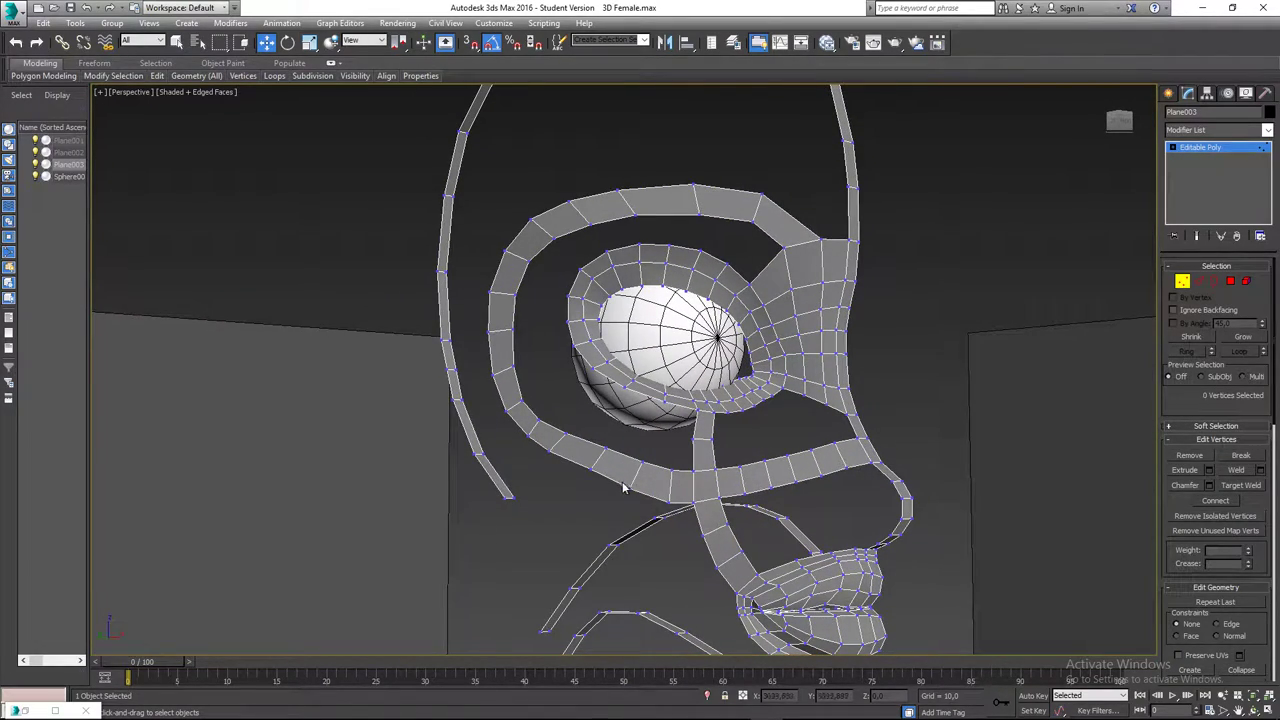
{"action": "scroll", "coordinate": [623, 487], "scroll_direction": "down", "scroll_amount": 3}
{"action": "middle_click_drag", "start_coordinate": [640, 461], "coordinate": [657, 373], "text": "alt"}
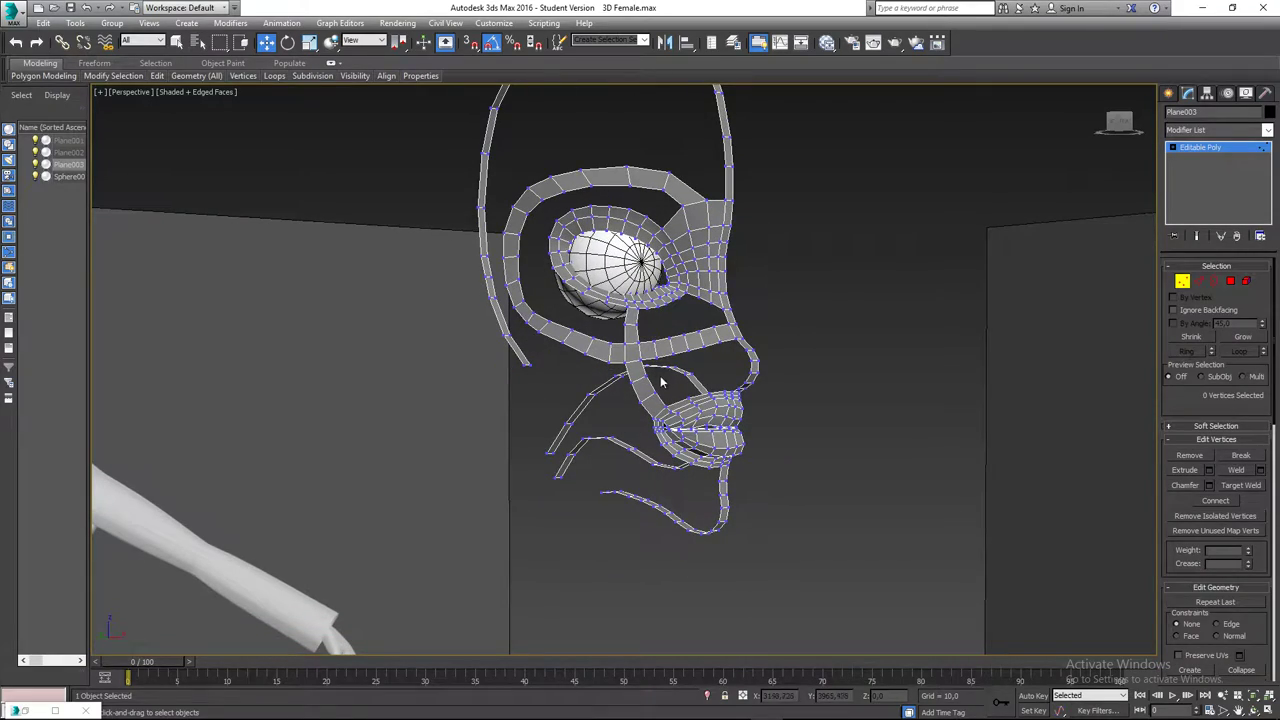
{"action": "middle_click_drag", "start_coordinate": [717, 432], "coordinate": [631, 370], "text": "alt"}
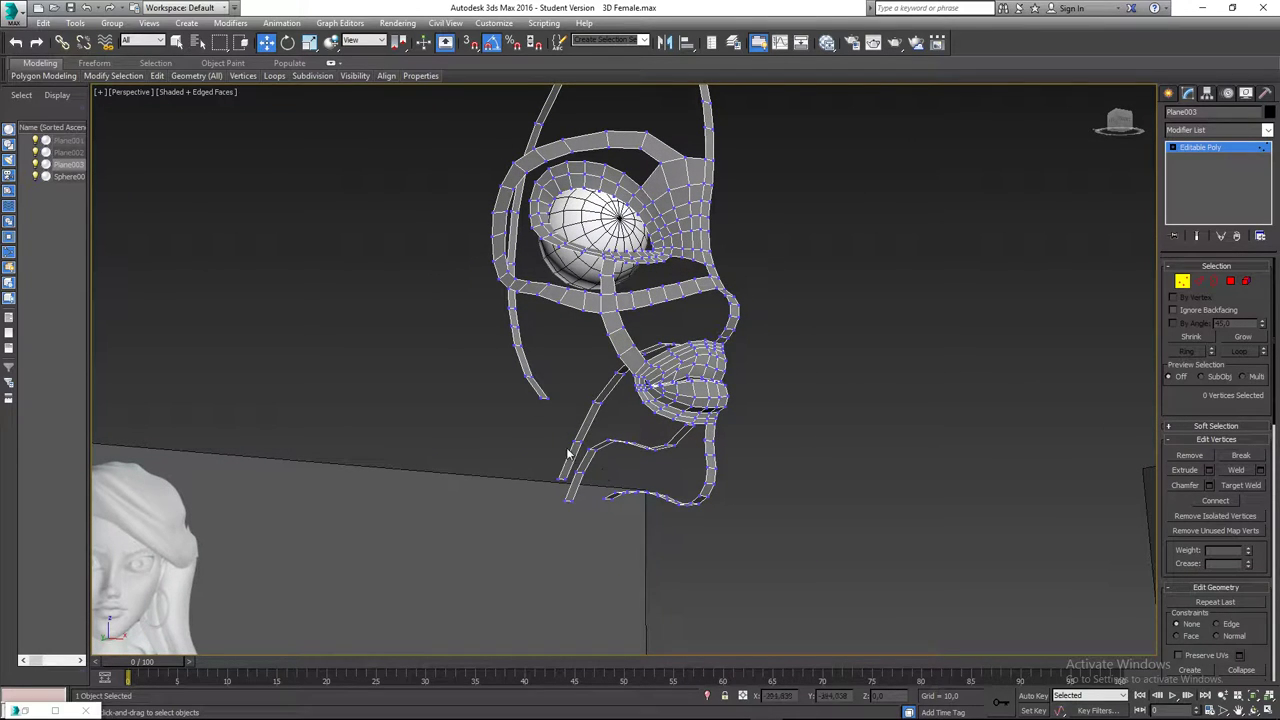
{"action": "middle_click_drag", "start_coordinate": [568, 453], "coordinate": [588, 427], "text": "alt"}
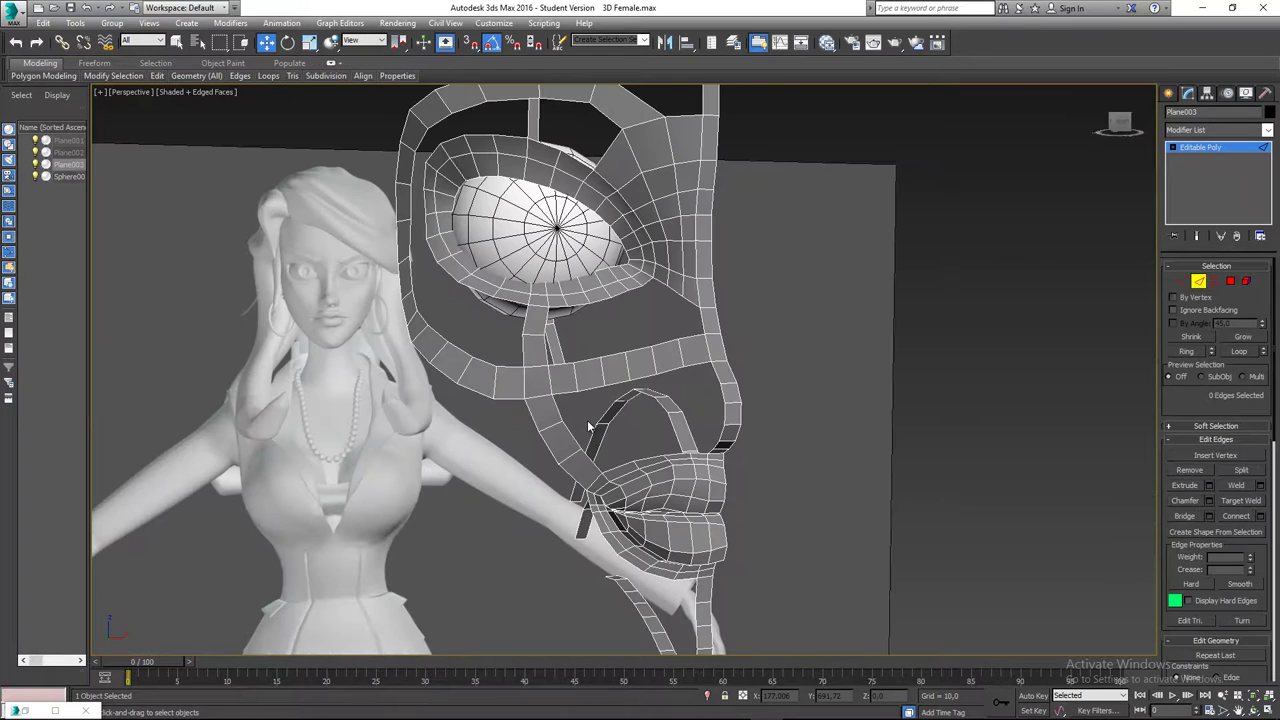
{"action": "middle_click_drag", "start_coordinate": [587, 420], "coordinate": [590, 397], "text": "alt"}
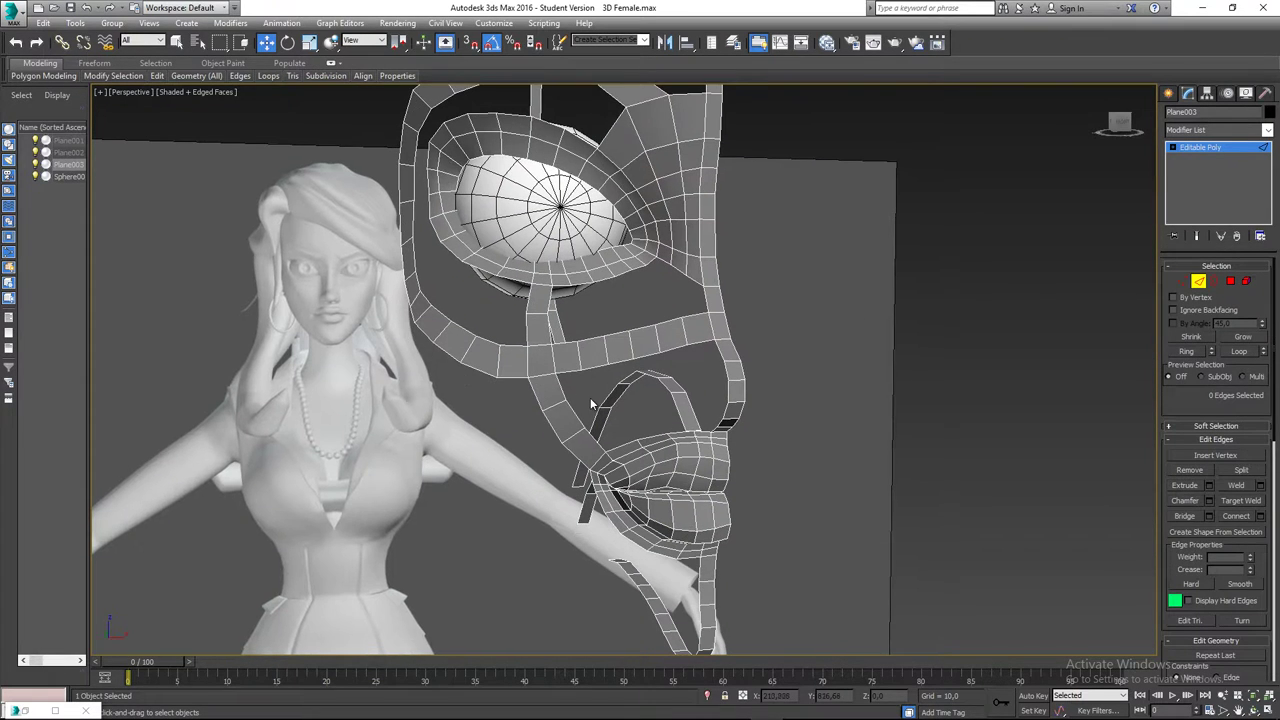
- Extrude the outer edge at the top of the cheek-to-mouth strip into three polygons curving down toward the jaw in the front view
{"action": "left_click", "coordinate": [531, 391]}
{"action": "middle_click_drag", "start_coordinate": [540, 415], "coordinate": [470, 350], "text": "alt"}
{"action": "key", "text": "f"}
{"action": "middle_click_drag", "start_coordinate": [488, 474], "coordinate": [503, 288]}
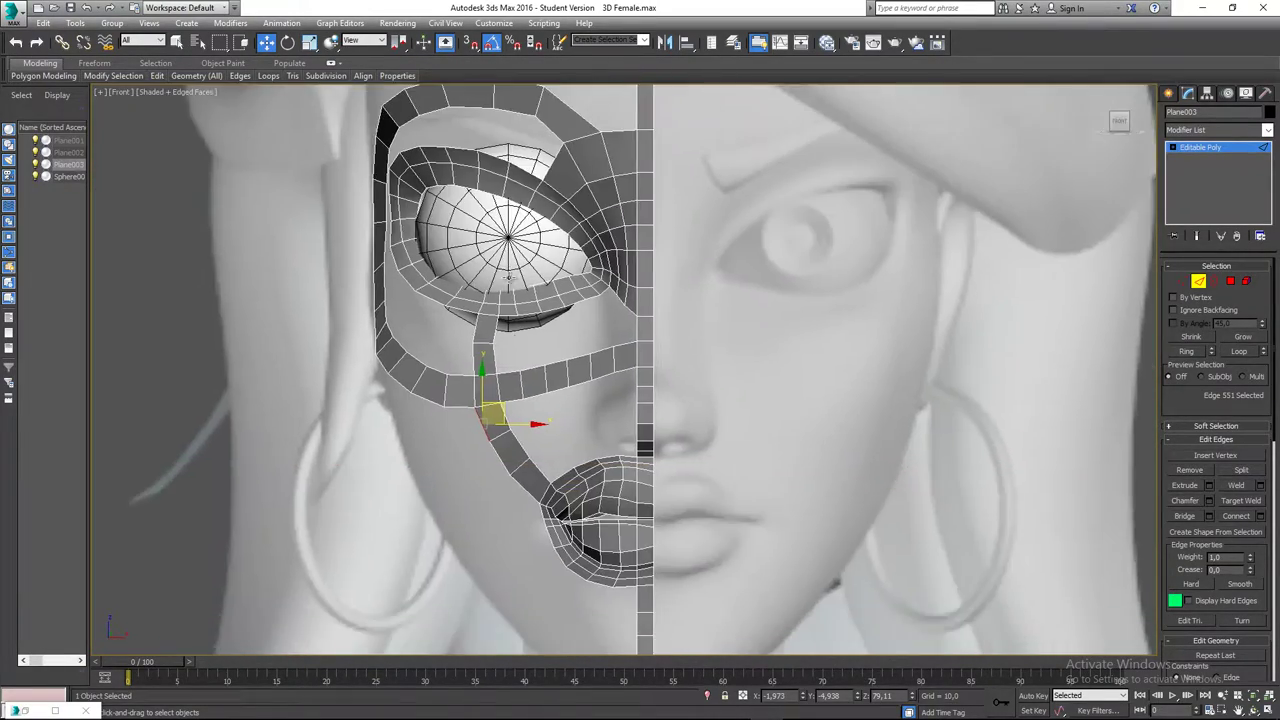
{"action": "middle_click_drag", "start_coordinate": [522, 377], "coordinate": [552, 259]}
{"action": "scroll", "coordinate": [529, 322], "scroll_direction": "up", "scroll_amount": 2}
{"action": "middle_click_drag", "start_coordinate": [529, 341], "coordinate": [469, 215]}
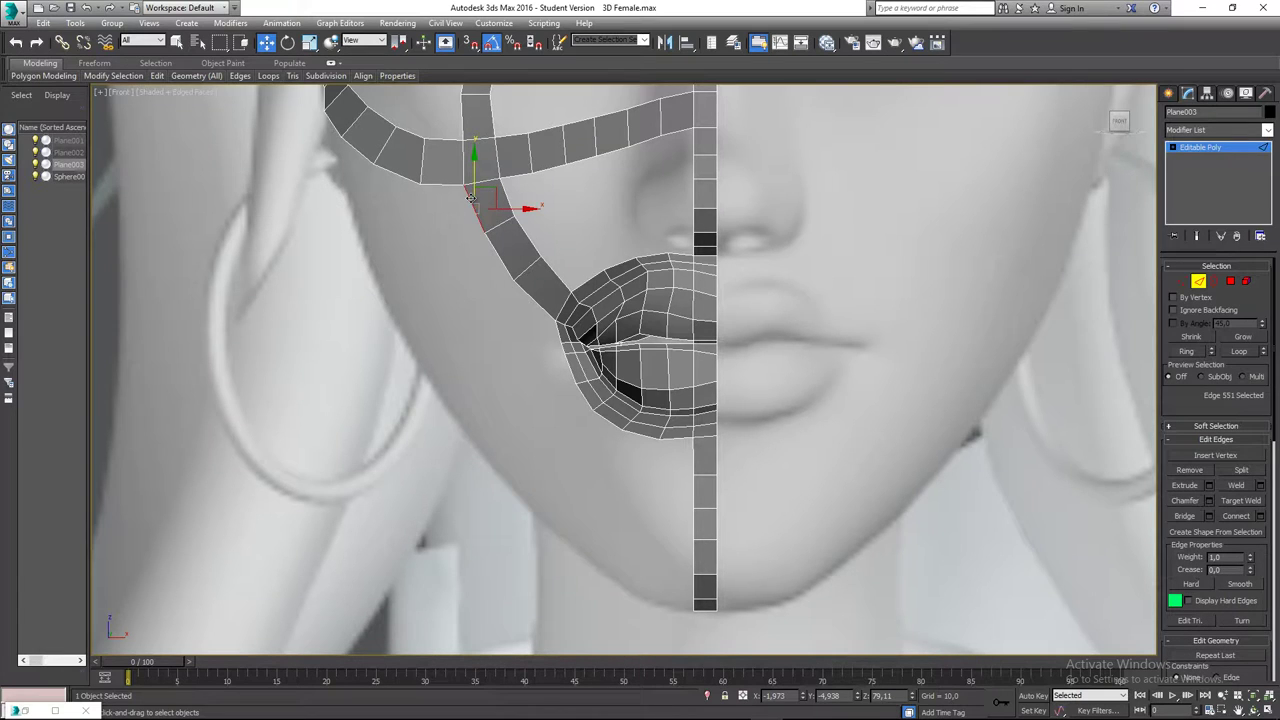
{"action": "scroll", "coordinate": [488, 207], "scroll_direction": "up", "scroll_amount": 1}
{"action": "left_click_drag", "start_coordinate": [496, 193], "coordinate": [391, 360], "text": "shift"}
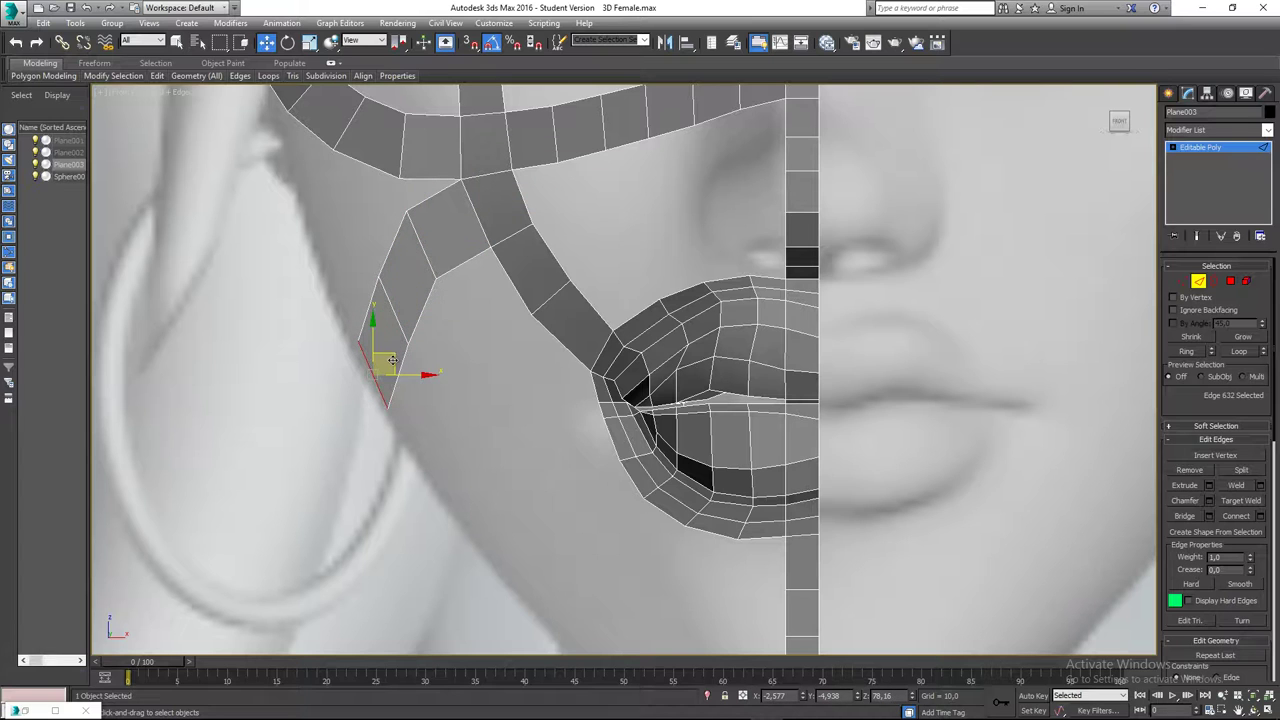
- Reposition the inner and outer vertices of the new cheek strip's first cross-edge to round its upper bend
{"action": "scroll", "coordinate": [391, 360], "scroll_direction": "up", "scroll_amount": 6}
{"action": "key", "text": "1"}
{"action": "left_click", "coordinate": [444, 356]}
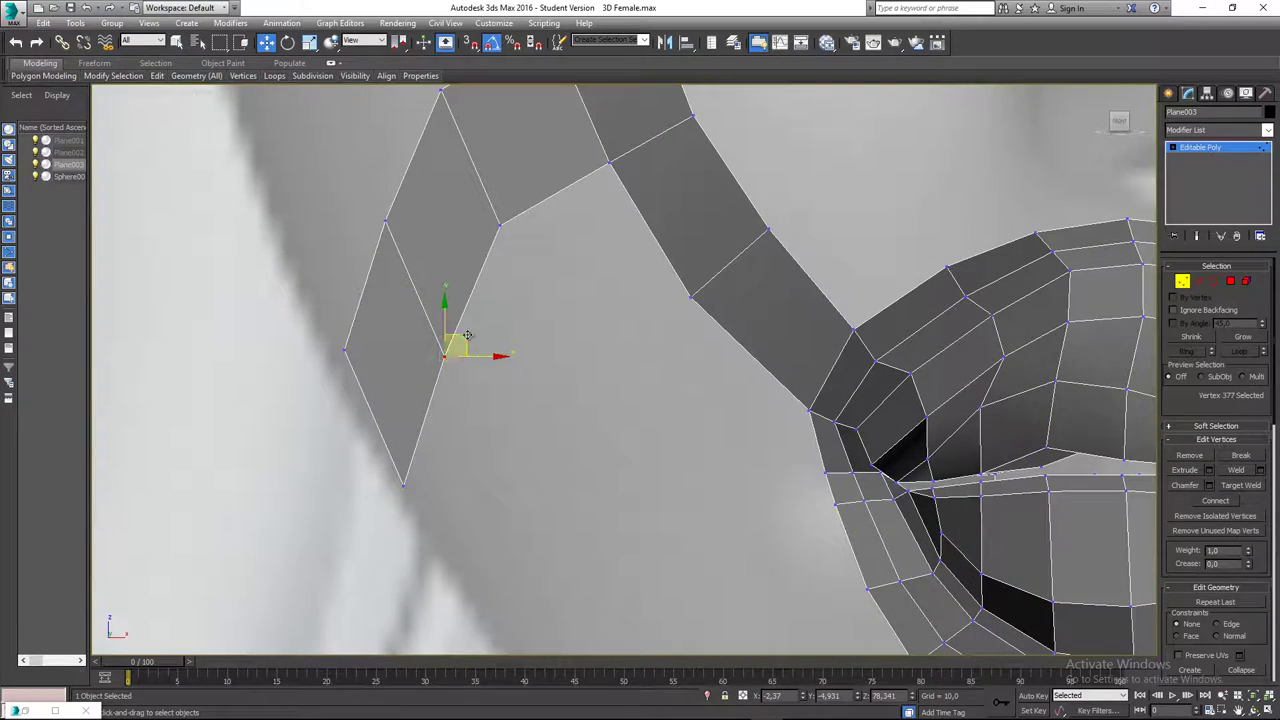
{"action": "scroll", "coordinate": [470, 340], "scroll_direction": "down", "scroll_amount": 4}
{"action": "left_click", "coordinate": [482, 304]}
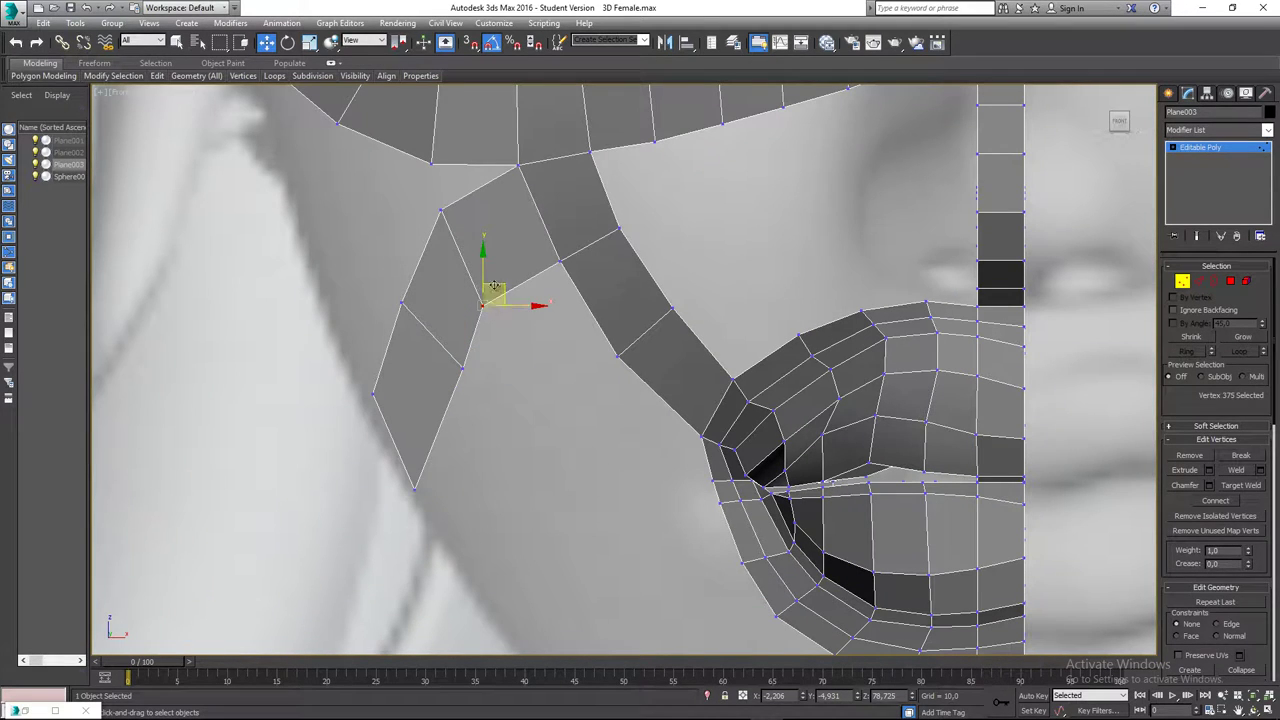
{"action": "left_click_drag", "start_coordinate": [494, 287], "coordinate": [513, 272]}
{"action": "left_click", "coordinate": [441, 209]}
{"action": "left_click_drag", "start_coordinate": [461, 196], "coordinate": [451, 208]}
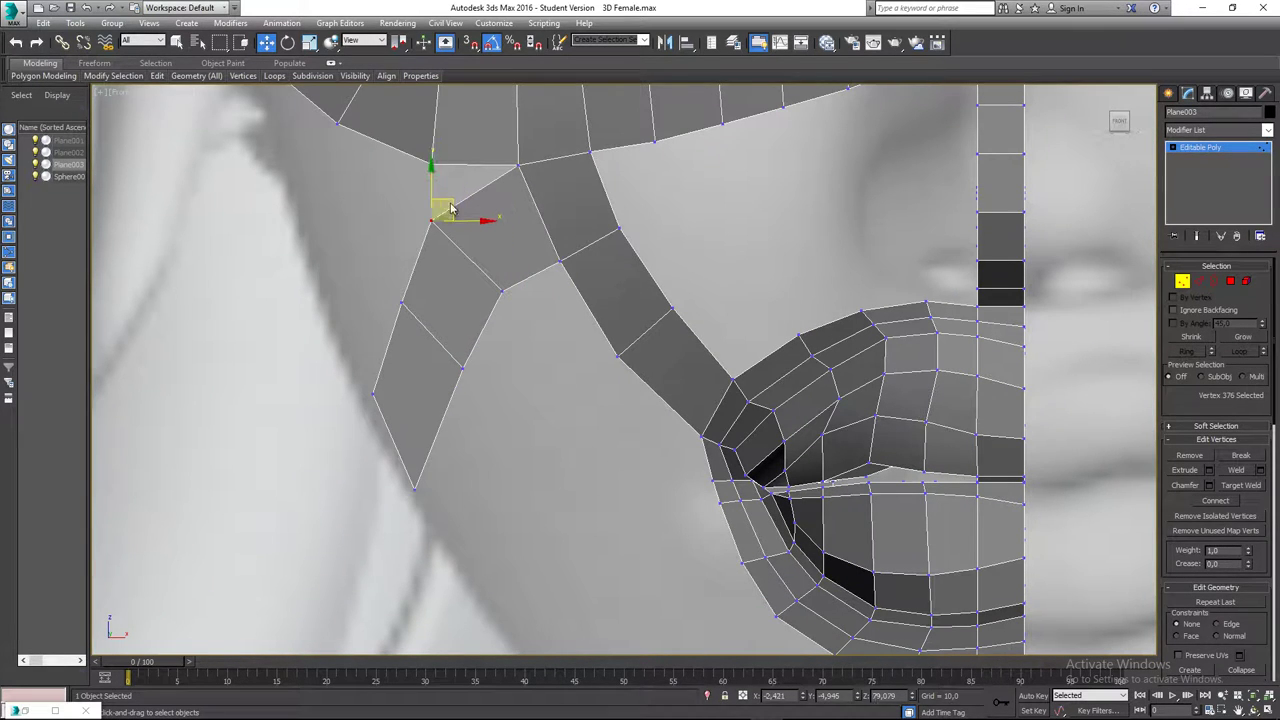
- Shift the second outer vertex outward and move the two end vertices so the cheek strip ends in a nearly horizontal edge
{"action": "left_click", "coordinate": [402, 302]}
{"action": "left_click_drag", "start_coordinate": [418, 292], "coordinate": [408, 292]}
{"action": "left_click", "coordinate": [374, 392]}
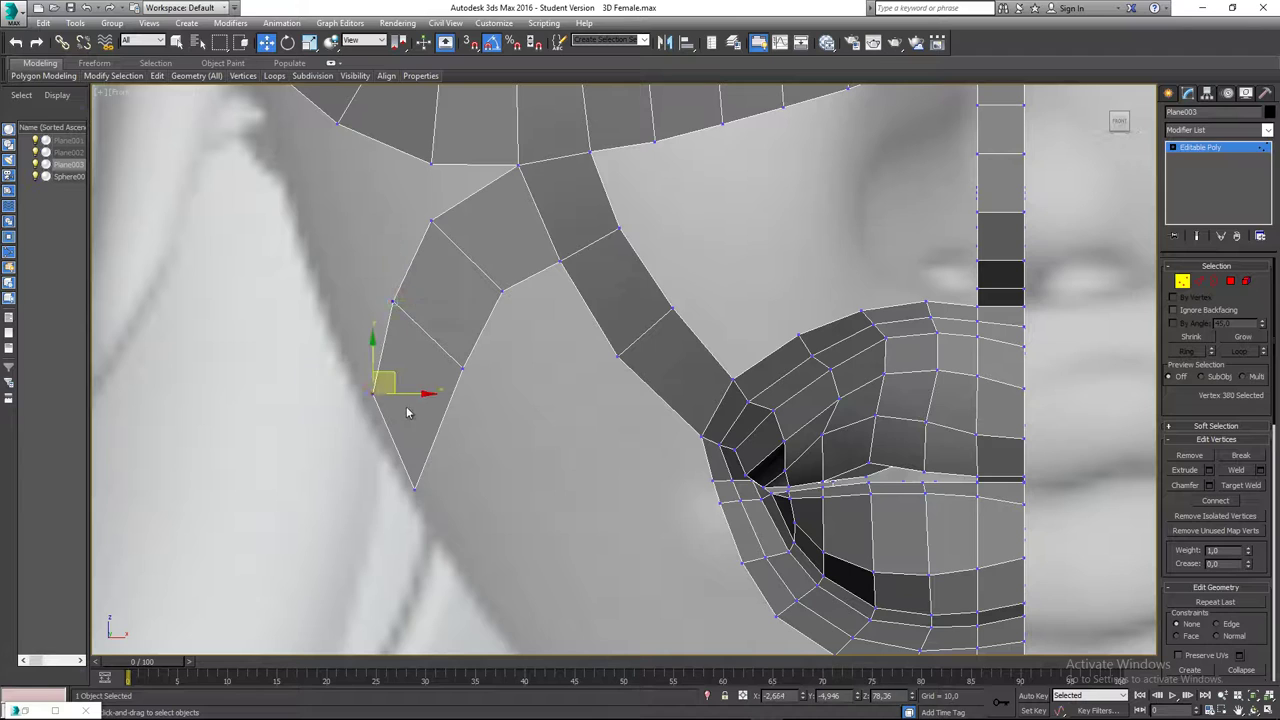
{"action": "left_click", "coordinate": [414, 491]}
{"action": "left_click_drag", "start_coordinate": [436, 471], "coordinate": [469, 390]}
{"action": "left_click", "coordinate": [373, 392]}
{"action": "left_click_drag", "start_coordinate": [394, 372], "coordinate": [402, 384]}
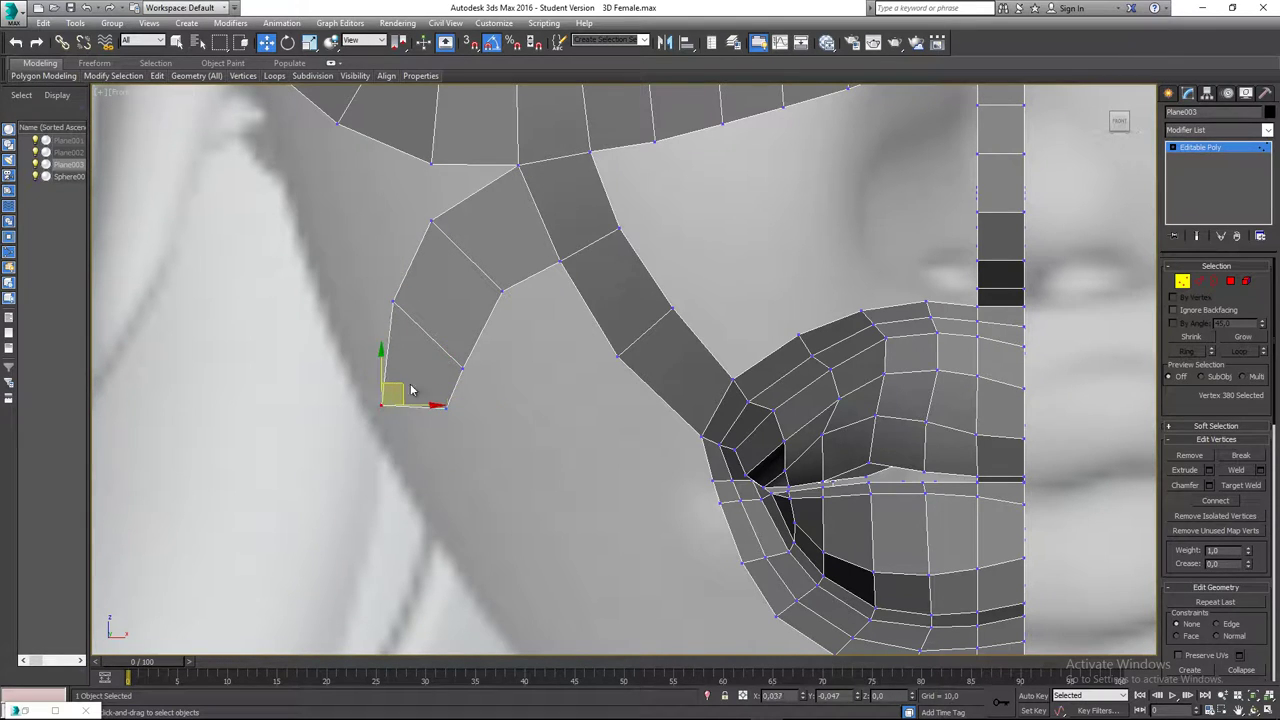
- Fine-tune the second cross-edge and the end vertices of the cheek strip to even out its polygons
{"action": "left_click", "coordinate": [462, 368]}
{"action": "left_click_drag", "start_coordinate": [479, 350], "coordinate": [418, 330]}
{"action": "left_click", "coordinate": [417, 291]}
{"action": "left_click_drag", "start_coordinate": [416, 285], "coordinate": [410, 293]}
{"action": "left_click_drag", "start_coordinate": [368, 385], "coordinate": [399, 388]}
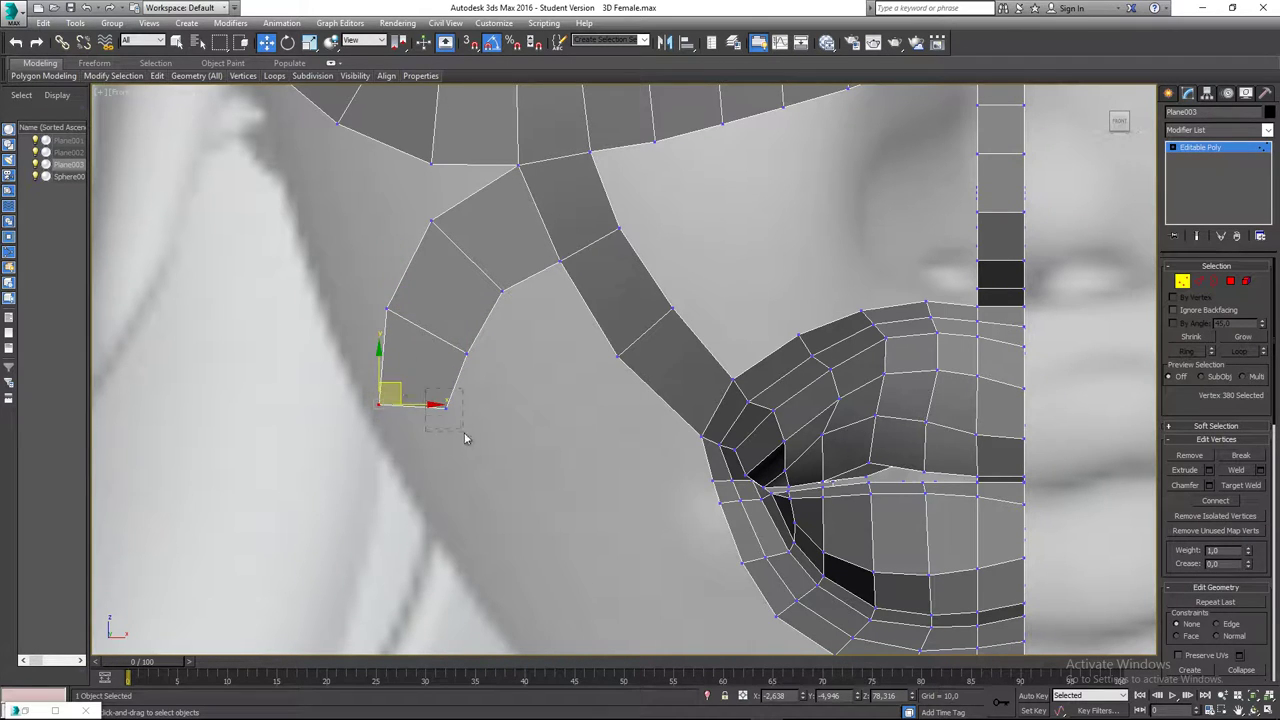
{"action": "left_click_drag", "start_coordinate": [466, 437], "coordinate": [487, 328]}
{"action": "scroll", "coordinate": [466, 334], "scroll_direction": "down", "scroll_amount": 3}
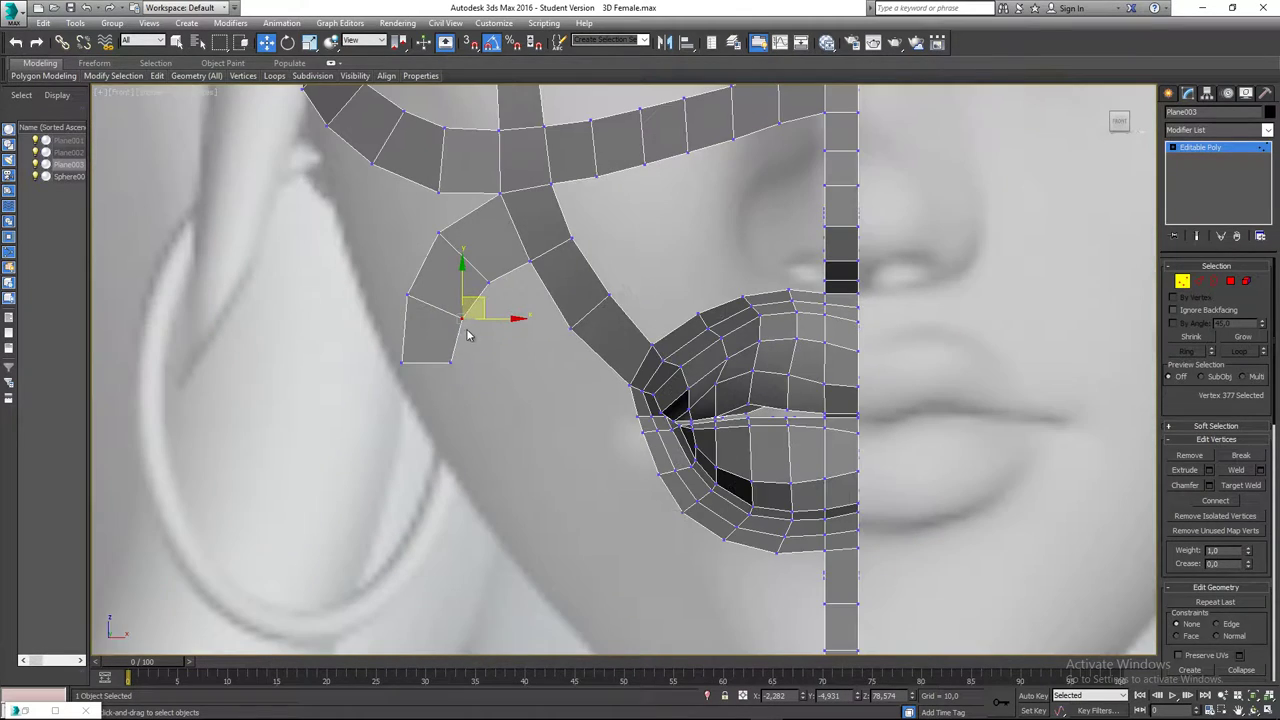
- Move the cheek strip's end edge and second cross-edge backward in the side view to curve the strip away from the mouth
{"action": "key", "text": "2"}
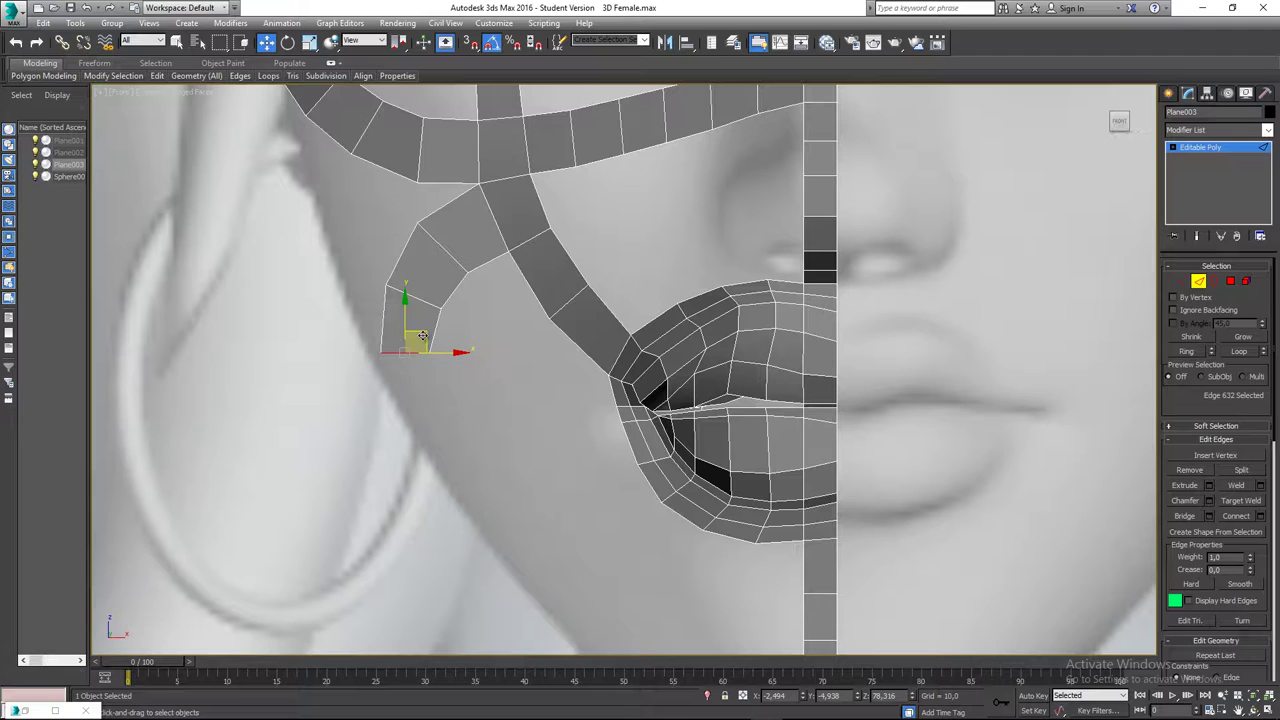
{"action": "middle_click_drag", "start_coordinate": [422, 336], "coordinate": [420, 356]}
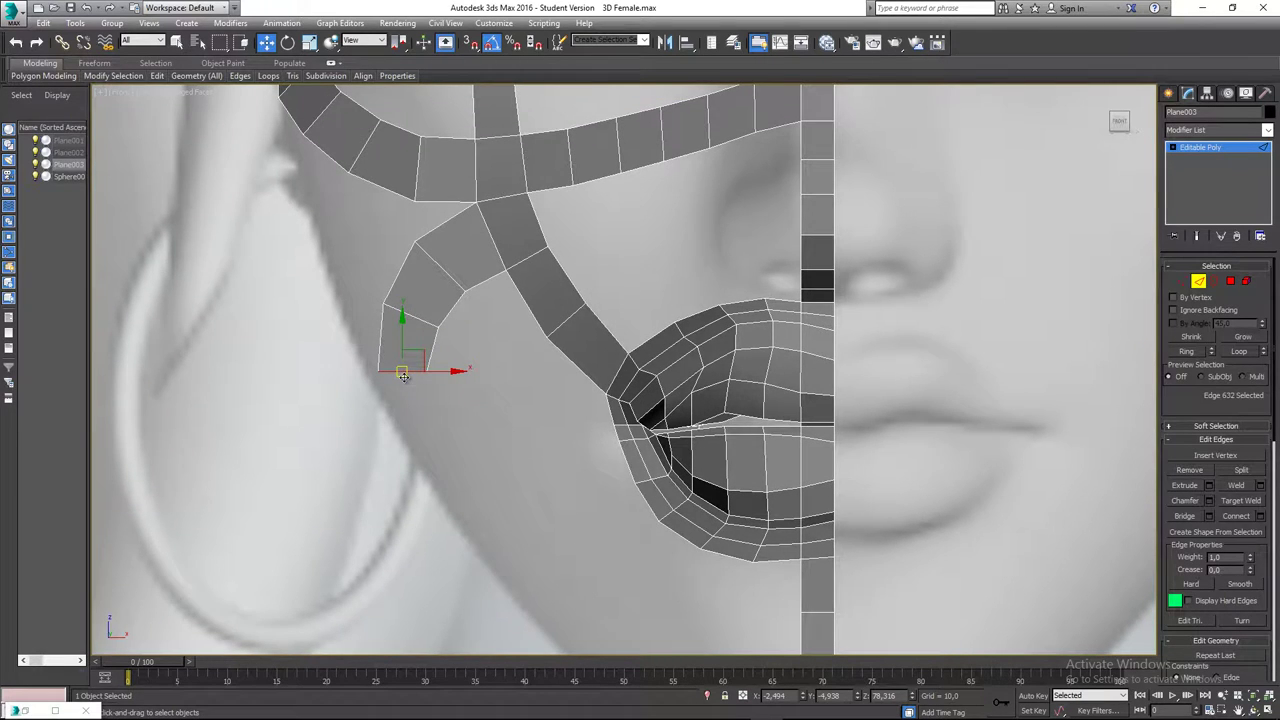
{"action": "key", "text": "l"}
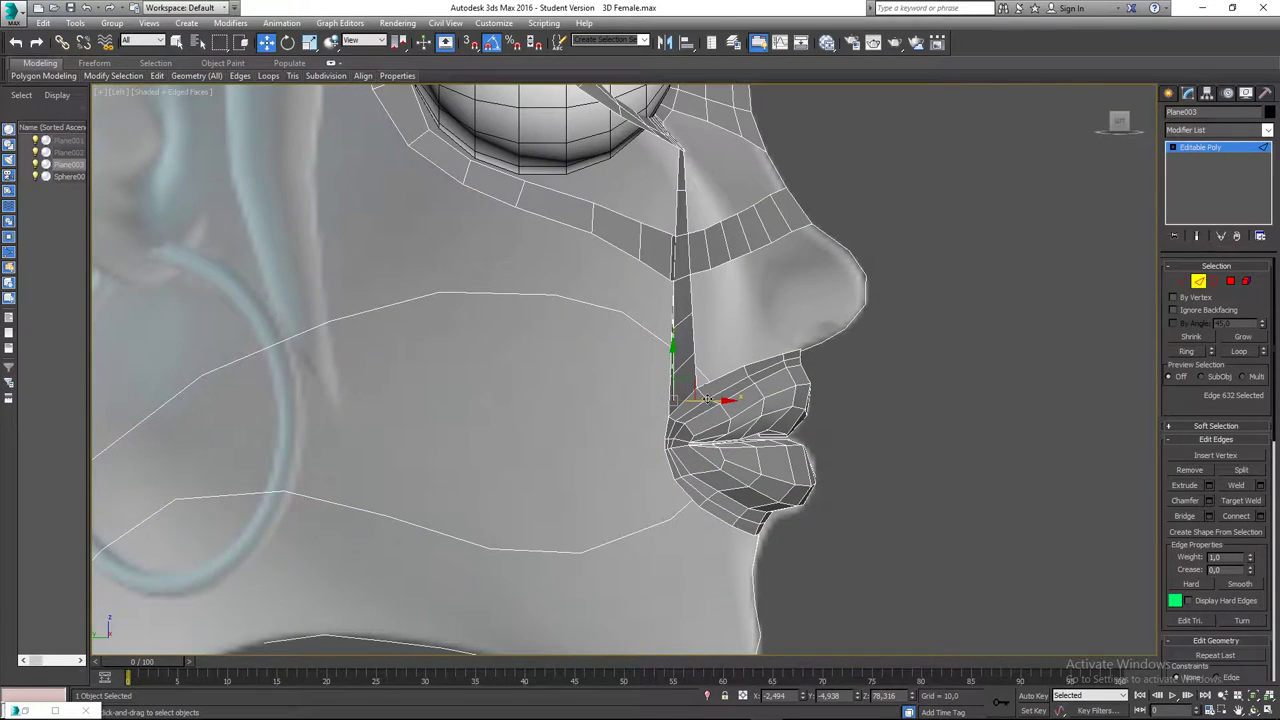
{"action": "left_click", "coordinate": [650, 386]}
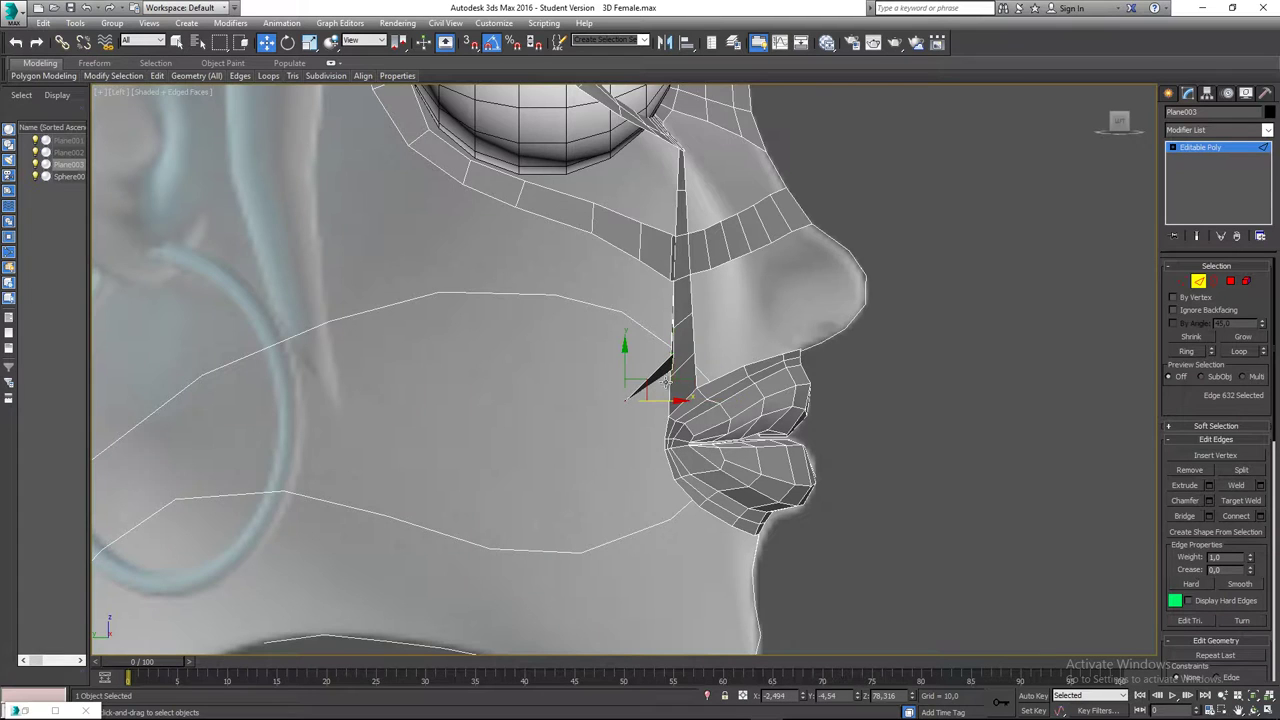
{"action": "scroll", "coordinate": [668, 370], "scroll_direction": "up", "scroll_amount": 3}
{"action": "left_click_drag", "start_coordinate": [711, 362], "coordinate": [640, 355]}
- Push the cheek strip's first cross-edge backward in depth so the bend starts right below the eye loop
{"action": "left_click", "coordinate": [672, 272]}
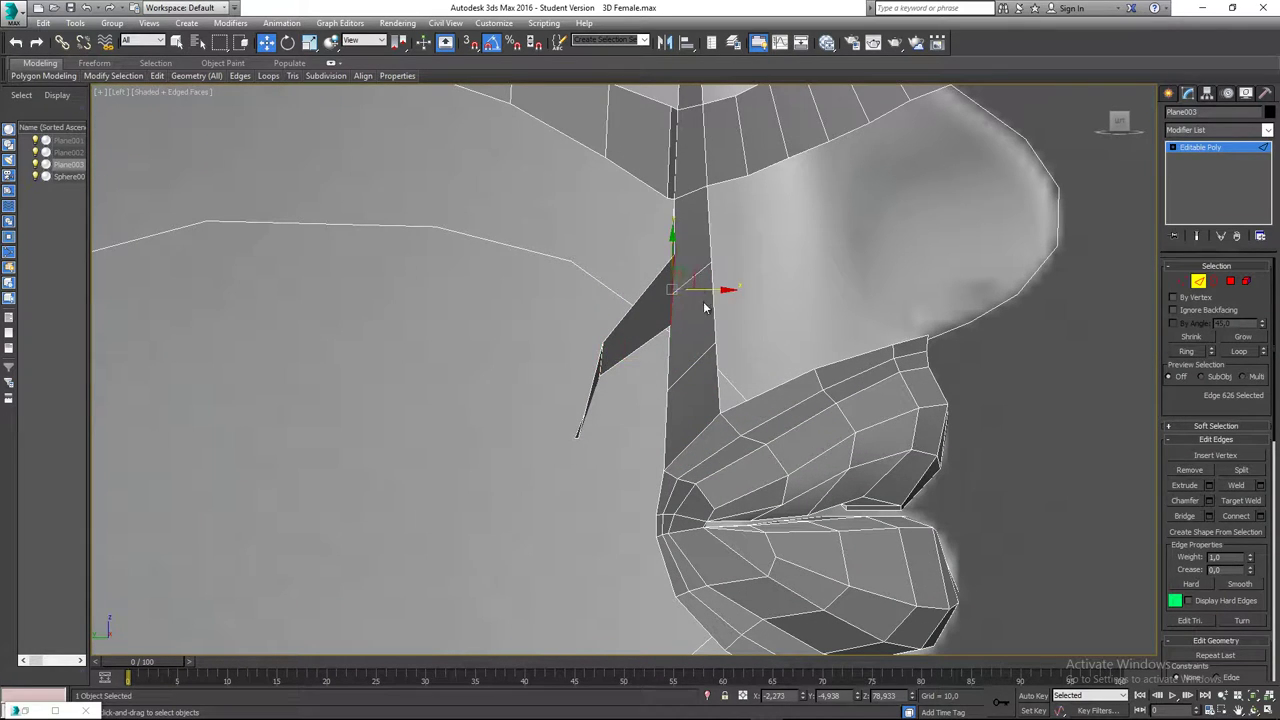
{"action": "middle_click_drag", "start_coordinate": [704, 308], "coordinate": [669, 323], "text": "alt"}
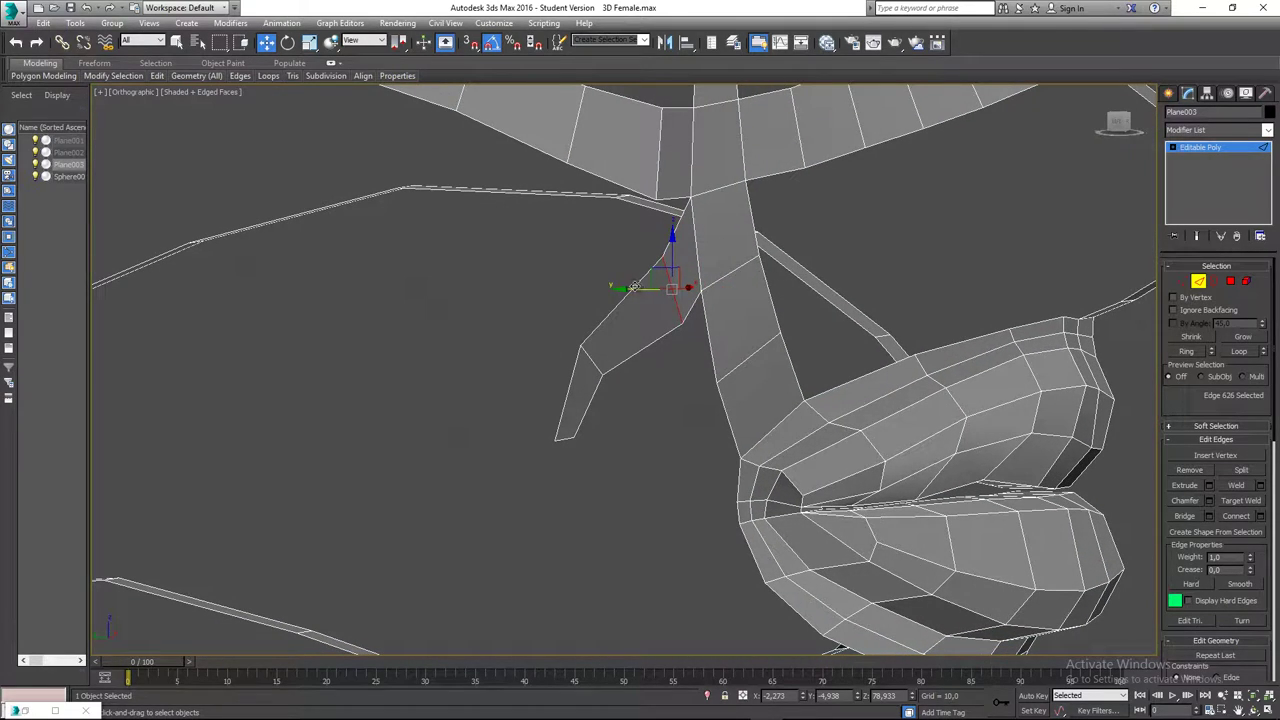
{"action": "left_click_drag", "start_coordinate": [634, 286], "coordinate": [602, 299]}
{"action": "middle_click_drag", "start_coordinate": [602, 299], "coordinate": [601, 312]}
{"action": "key", "text": "l"}
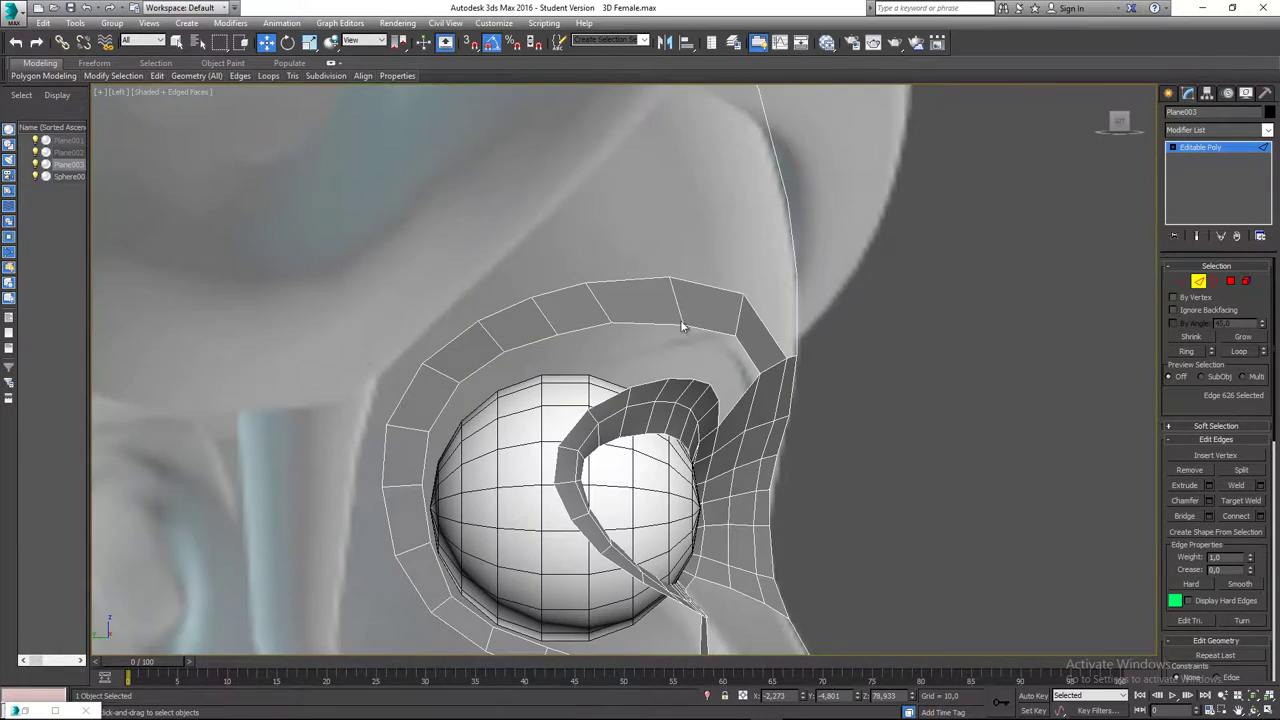
{"action": "middle_click_drag", "start_coordinate": [688, 584], "coordinate": [693, 237]}
{"action": "scroll", "coordinate": [709, 389], "scroll_direction": "up", "scroll_amount": 3}
{"action": "middle_click_drag", "start_coordinate": [688, 455], "coordinate": [677, 230]}
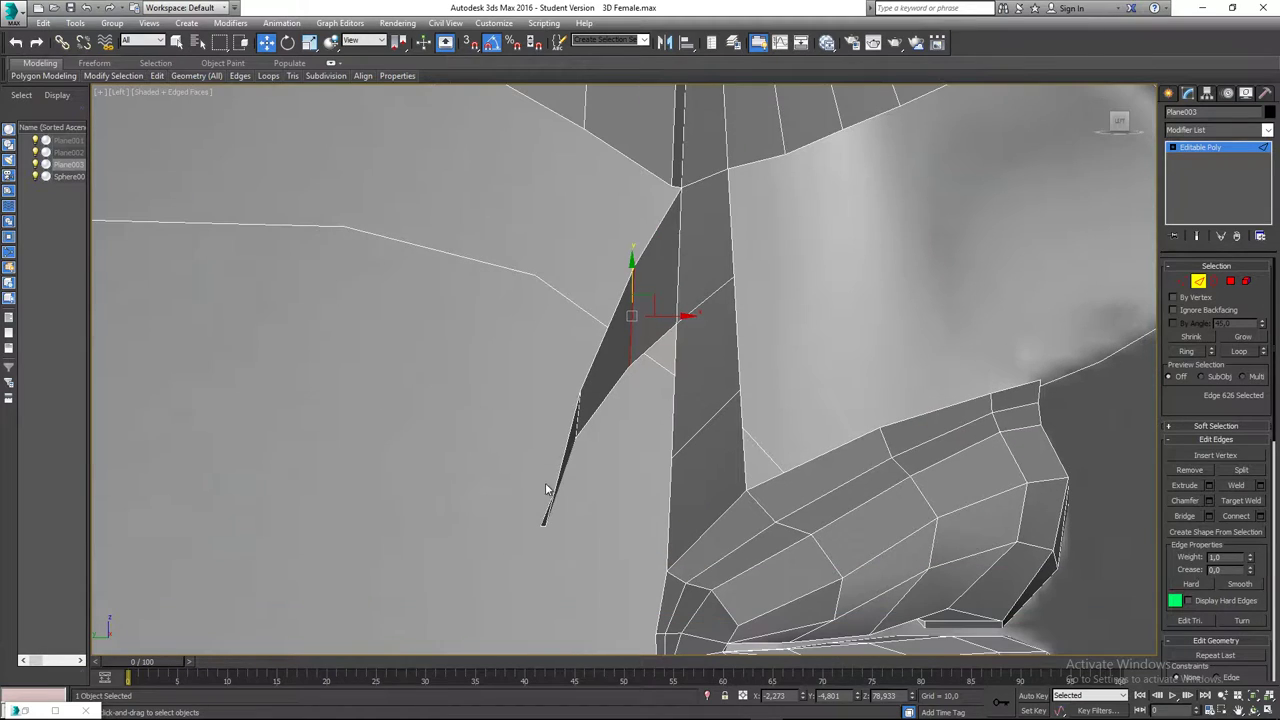
- Shift the outer vertices at the cheek strip's end and second cross-edge backward in the side view to widen the strip
{"action": "left_click", "coordinate": [547, 518]}
{"action": "left_click_drag", "start_coordinate": [598, 458], "coordinate": [574, 455]}
{"action": "key", "text": "1"}
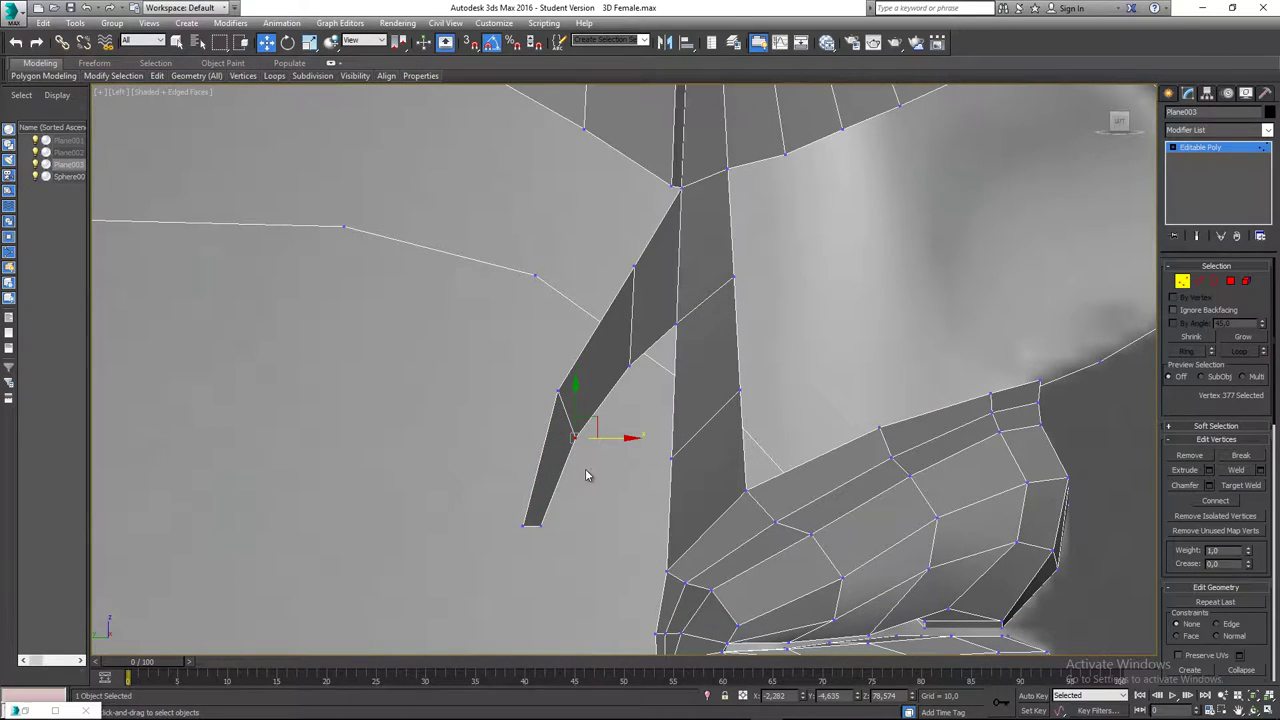
{"action": "middle_click_drag", "start_coordinate": [558, 525], "coordinate": [554, 497]}
{"action": "left_click", "coordinate": [519, 500]}
{"action": "left_click_drag", "start_coordinate": [519, 500], "coordinate": [485, 497]}
- Move the outer vertices of the first two cross-edges and the outer end vertex further back to even the strip's side-view width
{"action": "left_click", "coordinate": [553, 362]}
{"action": "left_click_drag", "start_coordinate": [578, 344], "coordinate": [556, 343]}
{"action": "left_click", "coordinate": [630, 237]}
{"action": "left_click_drag", "start_coordinate": [646, 219], "coordinate": [611, 218]}
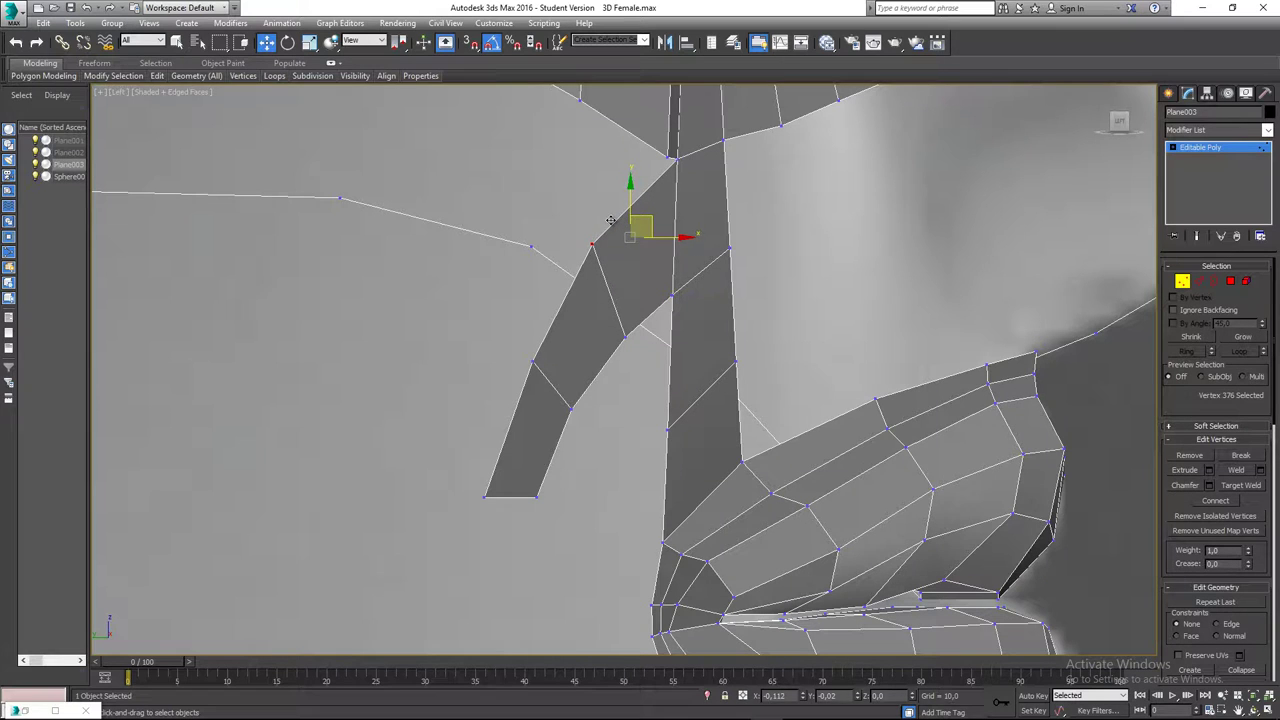
{"action": "left_click_drag", "start_coordinate": [505, 534], "coordinate": [520, 495]}
{"action": "left_click", "coordinate": [555, 515]}
{"action": "middle_click_drag", "start_coordinate": [590, 491], "coordinate": [568, 477]}
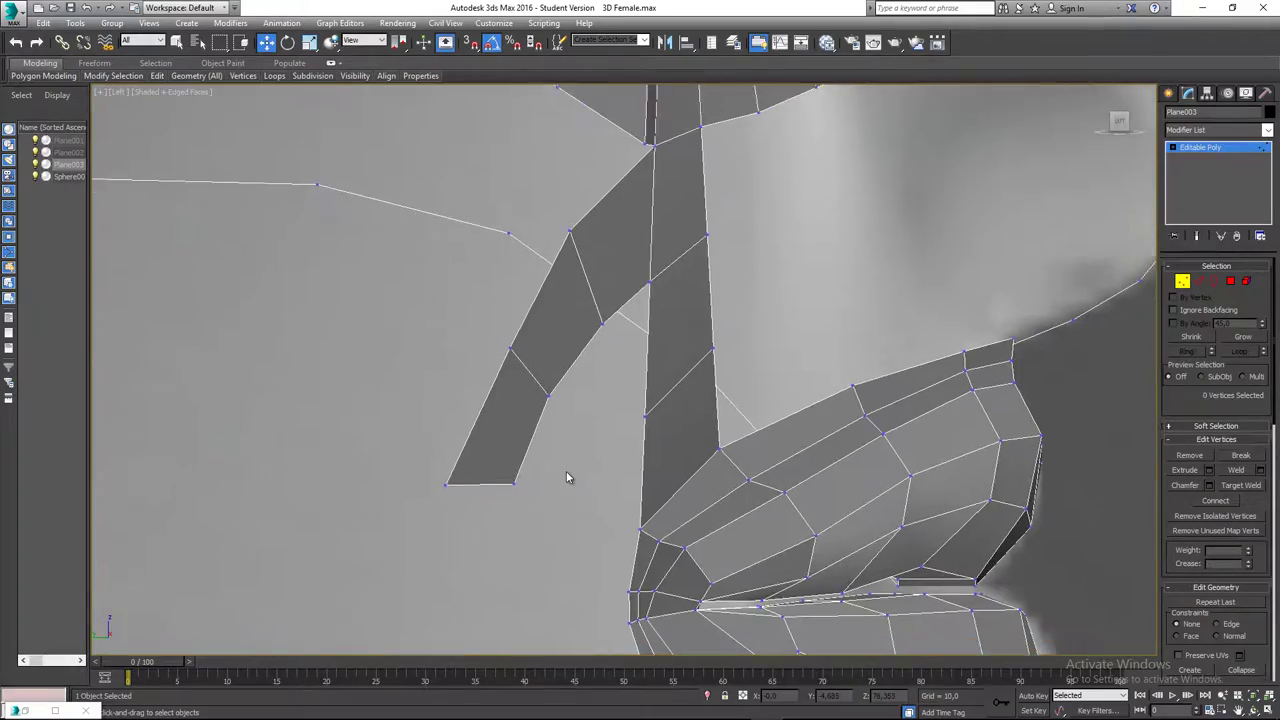
- Inspect the cheek strip in perspective and nudge the outer vertex of its second cross-edge slightly backward
{"action": "scroll", "coordinate": [568, 477], "scroll_direction": "down", "scroll_amount": 5}
{"action": "key", "text": "p"}
{"action": "scroll", "coordinate": [565, 457], "scroll_direction": "up", "scroll_amount": 6}
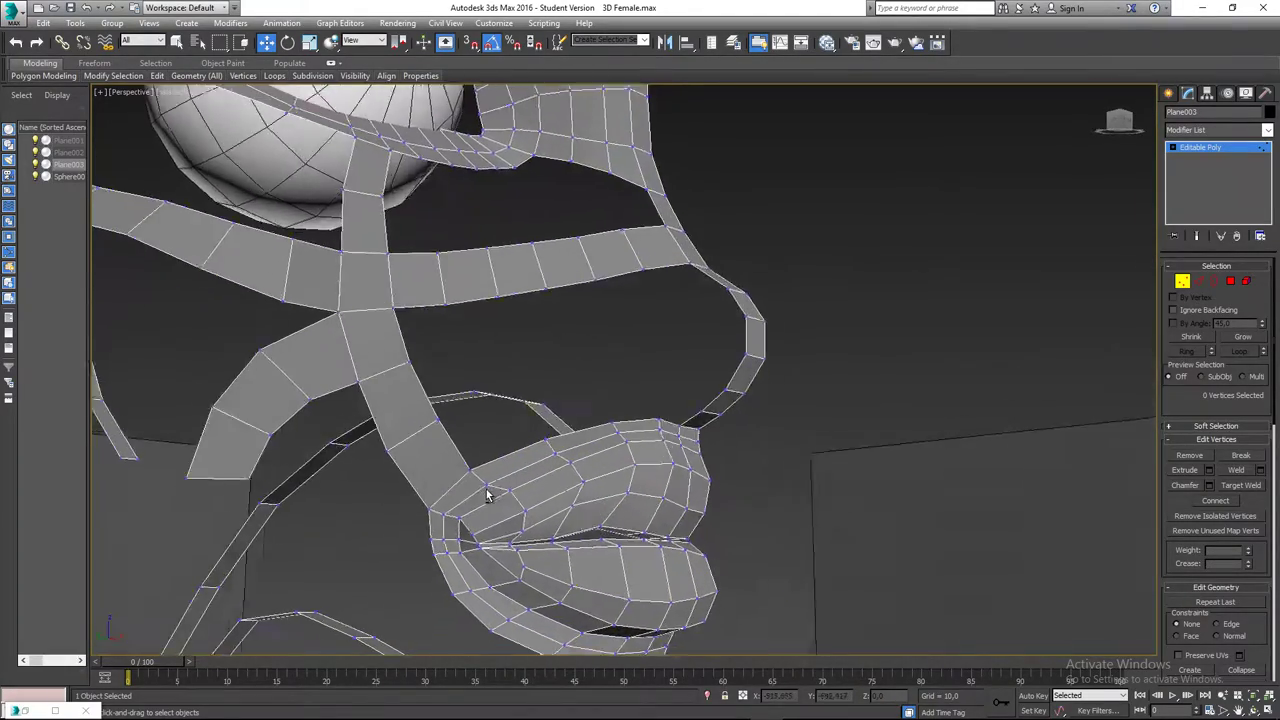
{"action": "left_click", "coordinate": [317, 442]}
{"action": "mouse_move", "coordinate": [317, 442]}
{"action": "middle_mouse_down", "text": "alt"}
{"action": "mouse_move", "coordinate": [330, 444]}
{"action": "mouse_move", "coordinate": [305, 445]}
{"action": "middle_mouse_up", "text": "alt"}
{"action": "left_click_drag", "start_coordinate": [287, 443], "coordinate": [282, 443]}
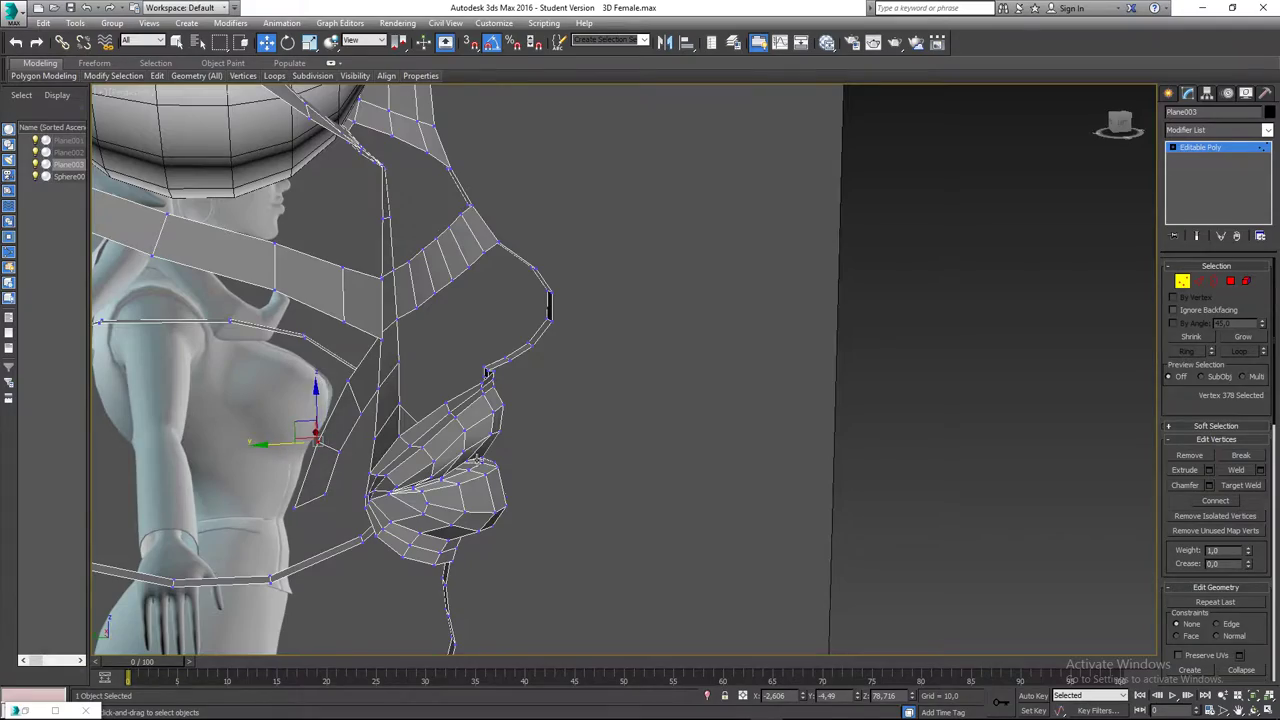
- Extrude the cheek strip's end edge in the front view into two more polygons following the jaw outline
{"action": "middle_click_drag", "start_coordinate": [259, 443], "coordinate": [475, 303]}
{"action": "middle_click_drag", "start_coordinate": [475, 303], "coordinate": [485, 360], "text": "alt"}
{"action": "scroll", "coordinate": [509, 386], "scroll_direction": "down", "scroll_amount": 5}
{"action": "key", "text": "f"}
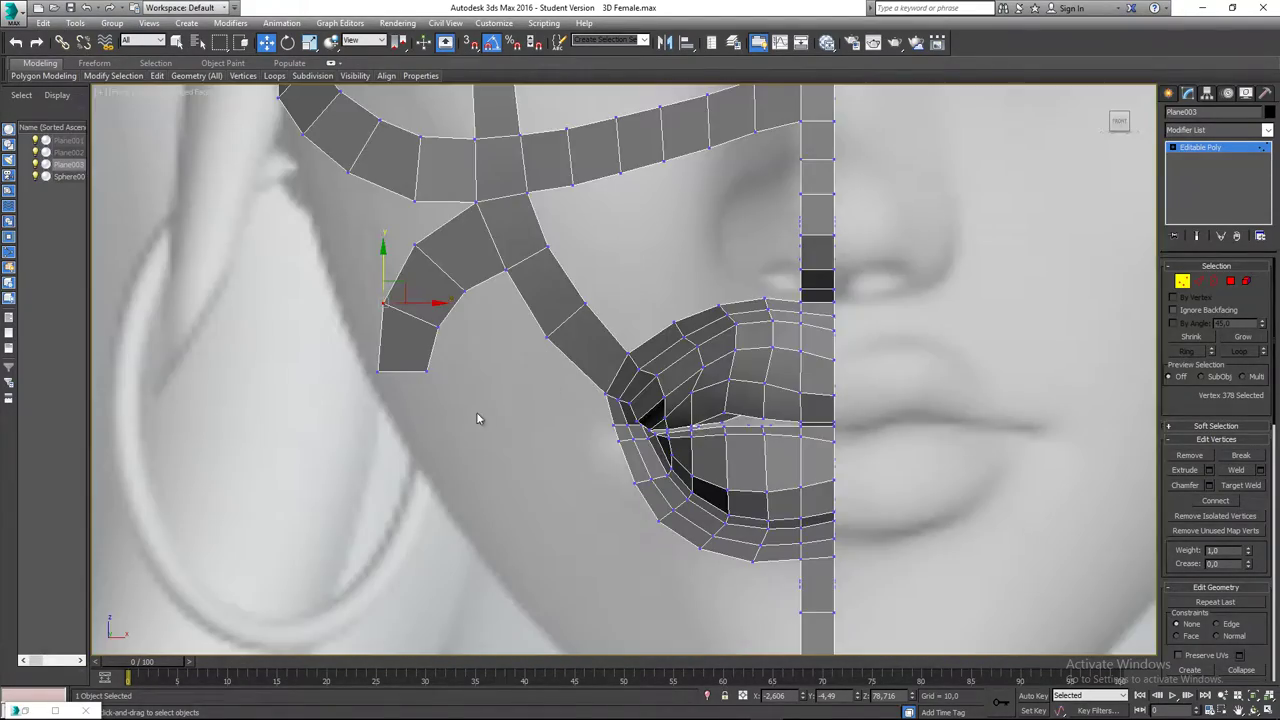
{"action": "middle_click_drag", "start_coordinate": [477, 416], "coordinate": [496, 362]}
{"action": "key", "text": "2"}
{"action": "left_click", "coordinate": [421, 326]}
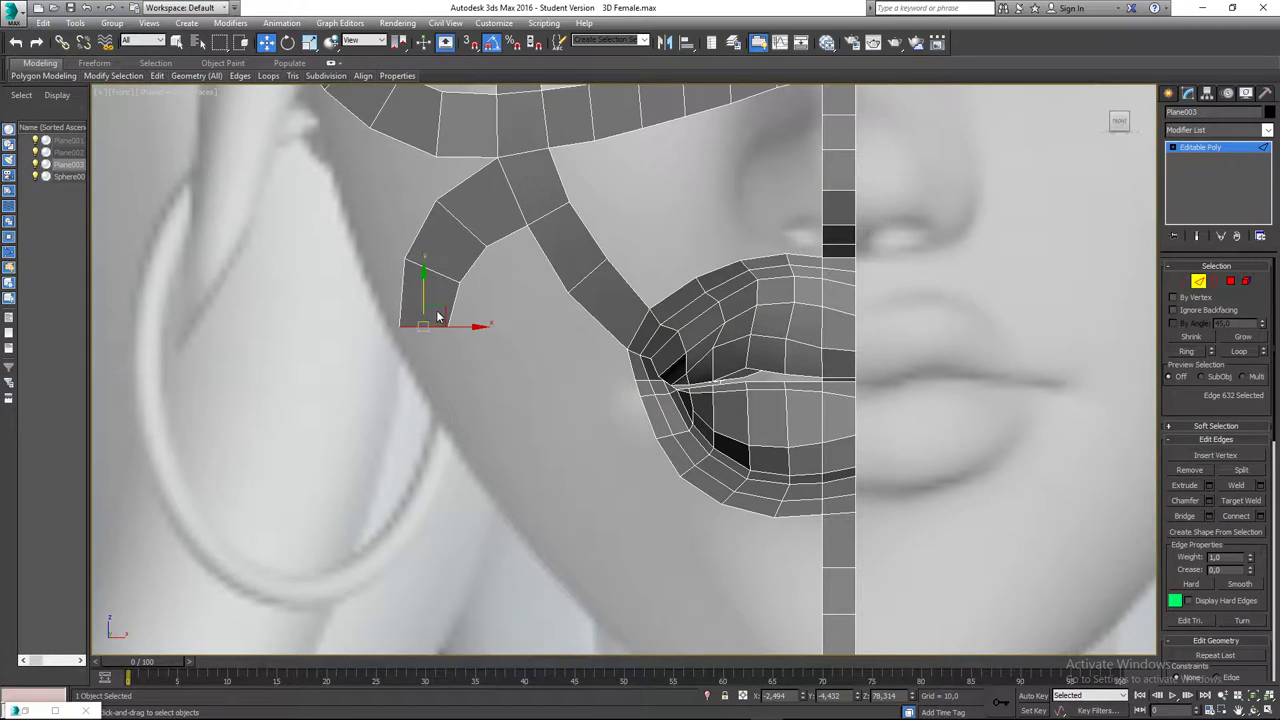
{"action": "left_click_drag", "start_coordinate": [440, 304], "coordinate": [507, 437], "text": "shift"}
- Reposition the four vertices of the two new polygons so their cross-edges slant and the outer side follows the jaw outline
{"action": "middle_click_drag", "start_coordinate": [511, 447], "coordinate": [523, 376]}
{"action": "key", "text": "1"}
{"action": "scroll", "coordinate": [518, 390], "scroll_direction": "up", "scroll_amount": 3}
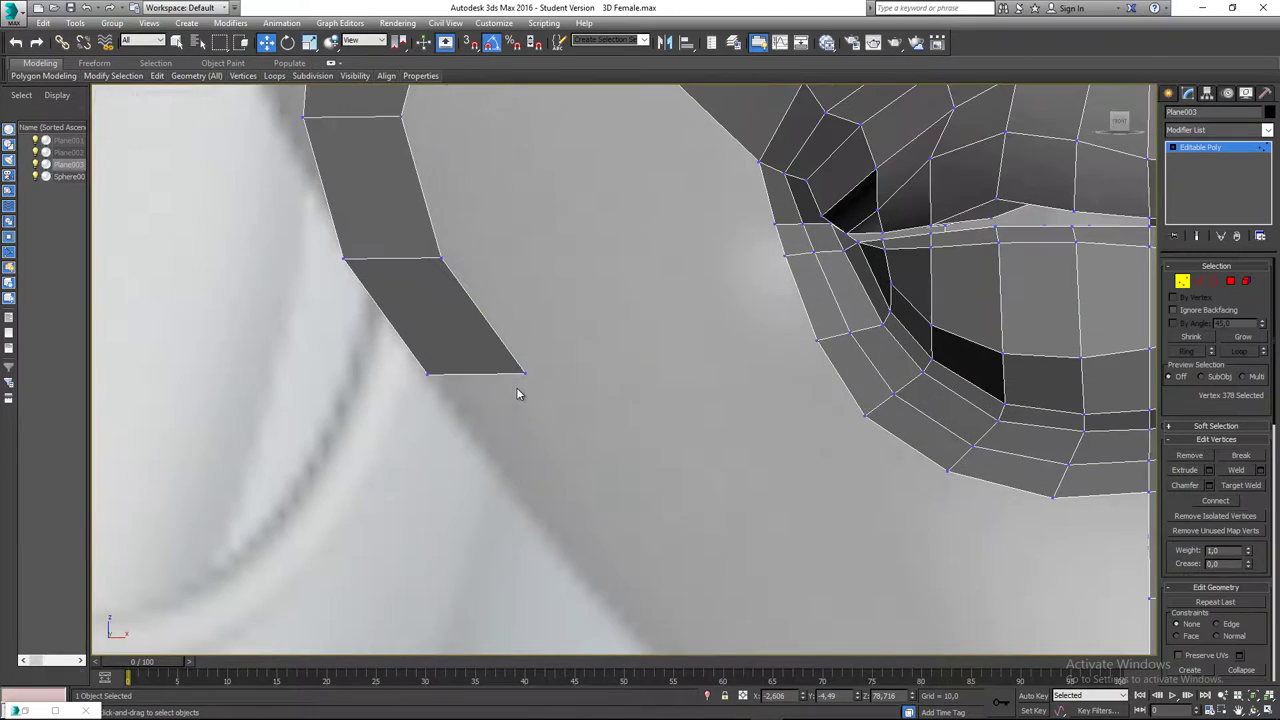
{"action": "left_click_drag", "start_coordinate": [514, 395], "coordinate": [508, 398]}
{"action": "left_click_drag", "start_coordinate": [544, 356], "coordinate": [551, 334]}
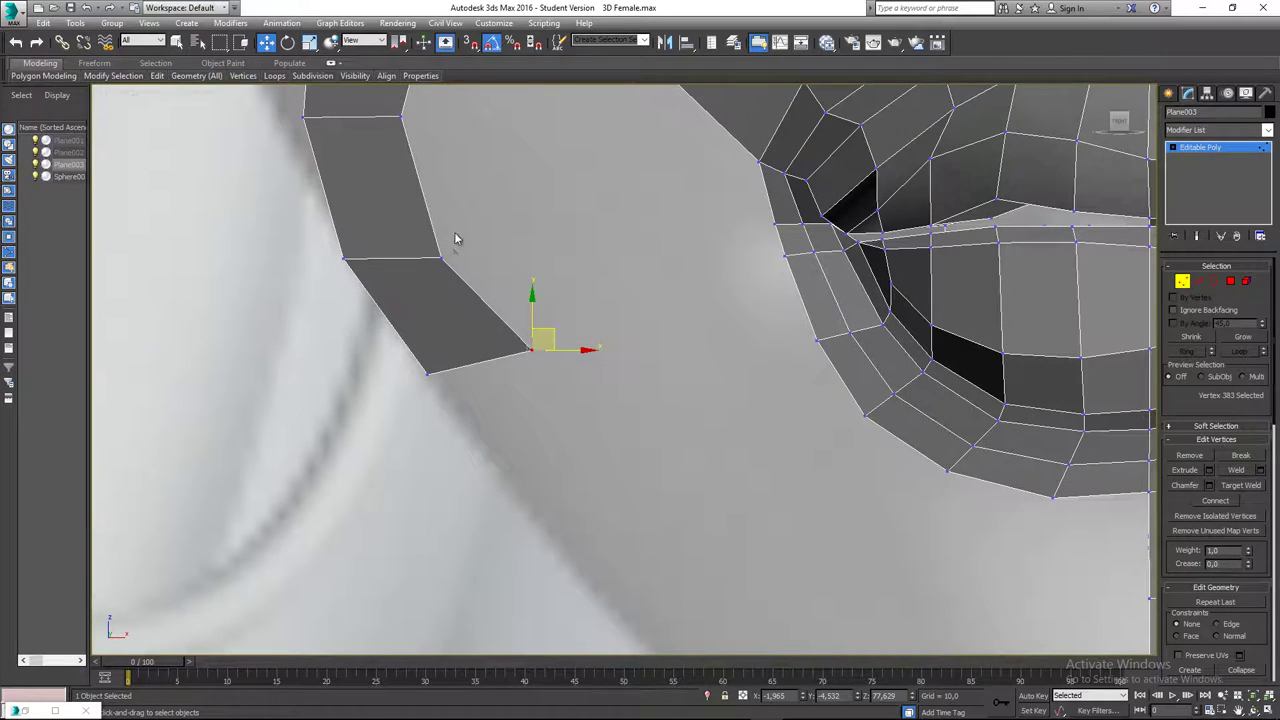
{"action": "mouse_move", "coordinate": [457, 238]}
{"action": "left_mouse_down"}
{"action": "mouse_move", "coordinate": [431, 289]}
{"action": "mouse_move", "coordinate": [474, 219]}
{"action": "left_mouse_up"}
{"action": "left_click_drag", "start_coordinate": [296, 238], "coordinate": [353, 286]}
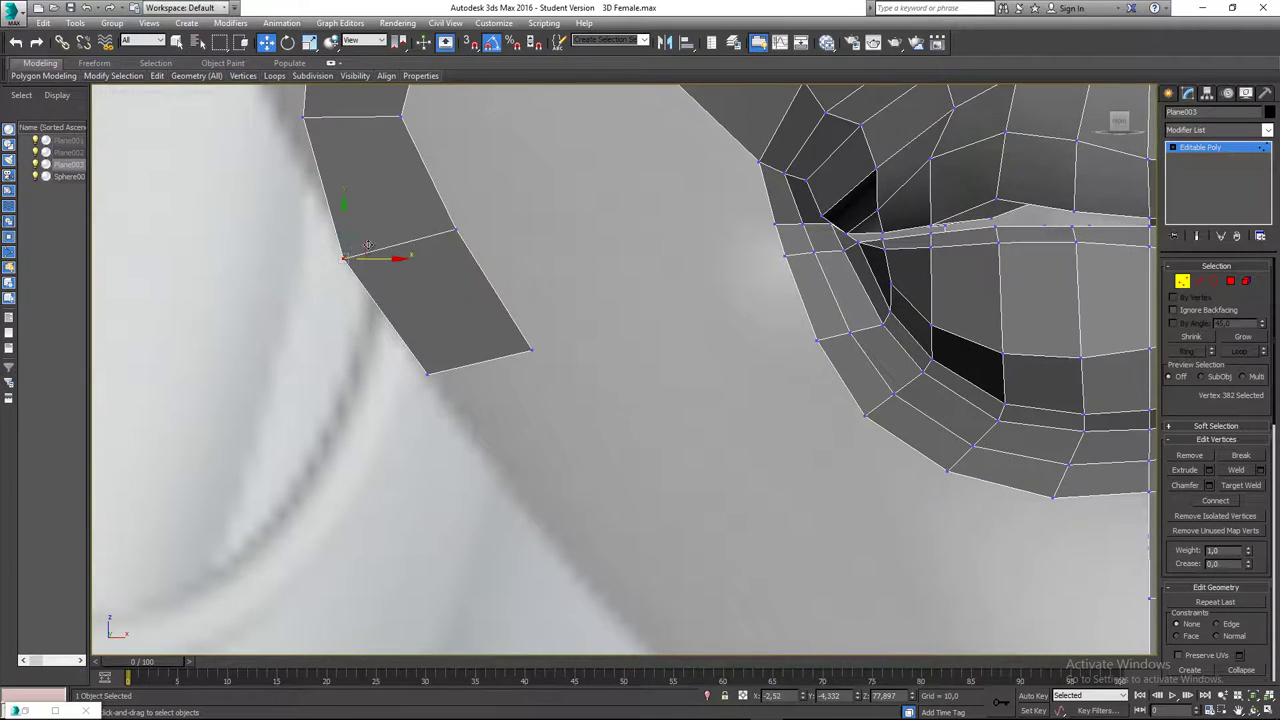
{"action": "left_click_drag", "start_coordinate": [368, 243], "coordinate": [389, 228]}
{"action": "left_click_drag", "start_coordinate": [363, 326], "coordinate": [476, 408]}
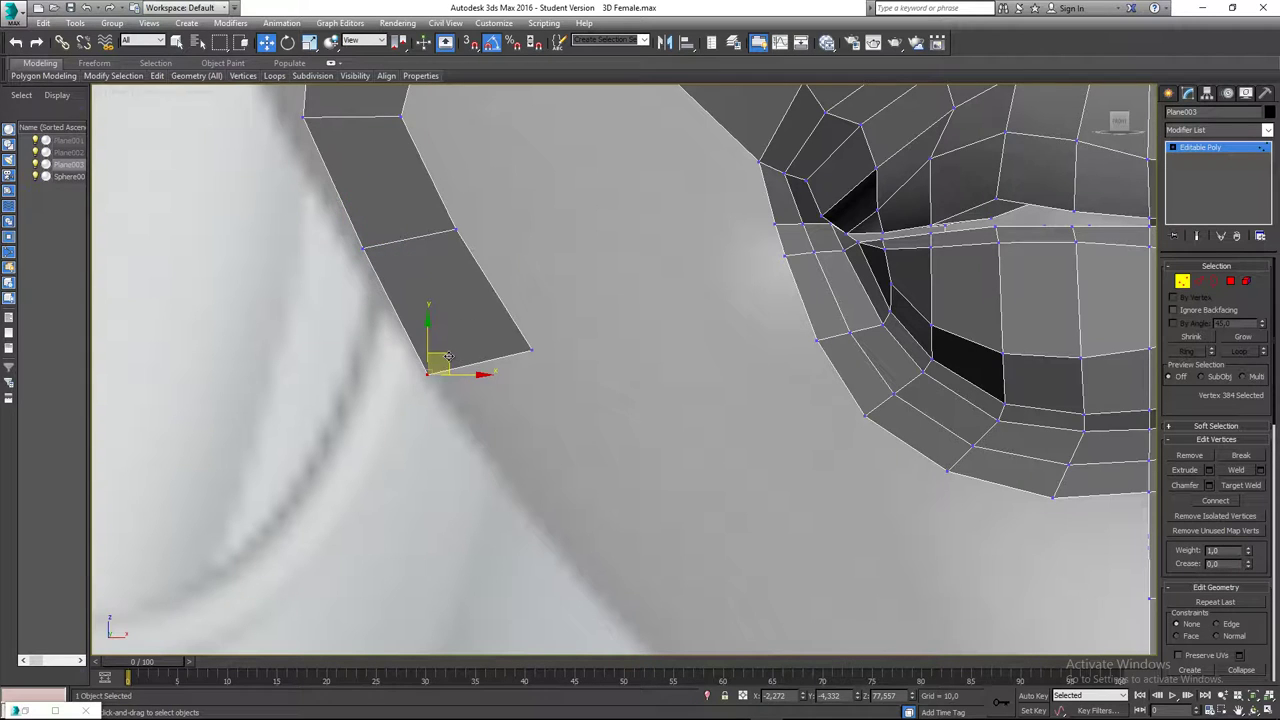
{"action": "scroll", "coordinate": [435, 357], "scroll_direction": "down", "scroll_amount": 5}
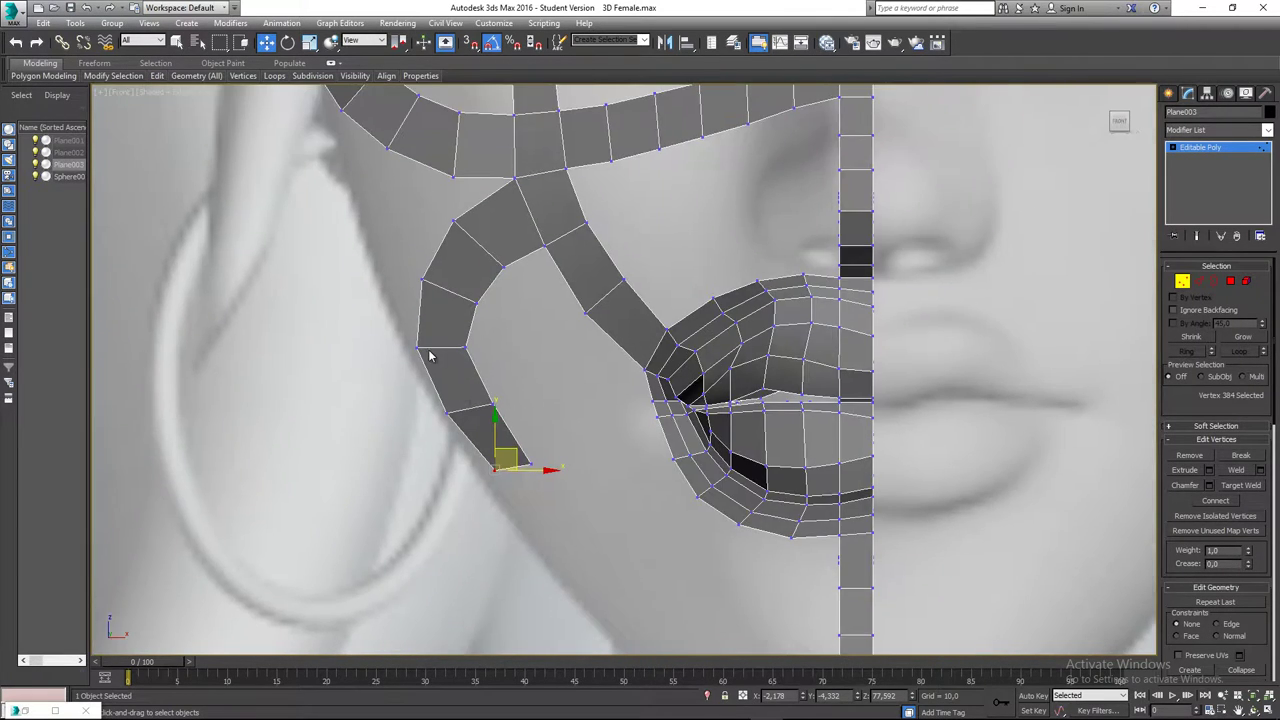
- Smooth the upper cheek strip in the front view by moving the outer vertices of its first three cross-edges and the third's inner vertex
{"action": "left_click", "coordinate": [419, 350]}
{"action": "scroll", "coordinate": [452, 366], "scroll_direction": "up", "scroll_amount": 4}
{"action": "left_click_drag", "start_coordinate": [431, 327], "coordinate": [447, 318]}
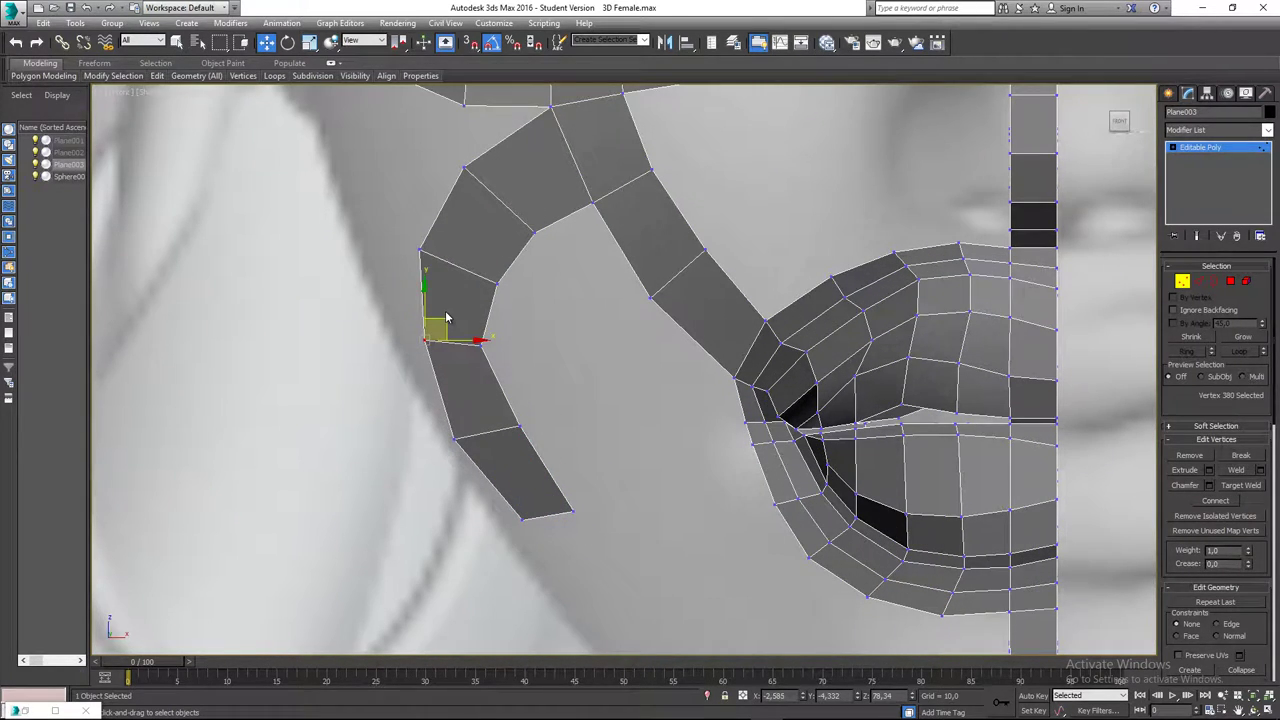
{"action": "left_click_drag", "start_coordinate": [420, 249], "coordinate": [435, 252]}
{"action": "mouse_move", "coordinate": [493, 183]}
{"action": "left_mouse_down"}
{"action": "mouse_move", "coordinate": [479, 152]}
{"action": "mouse_move", "coordinate": [491, 162]}
{"action": "left_mouse_up"}
{"action": "middle_click_drag", "start_coordinate": [500, 339], "coordinate": [562, 257]}
{"action": "left_click", "coordinate": [542, 264]}
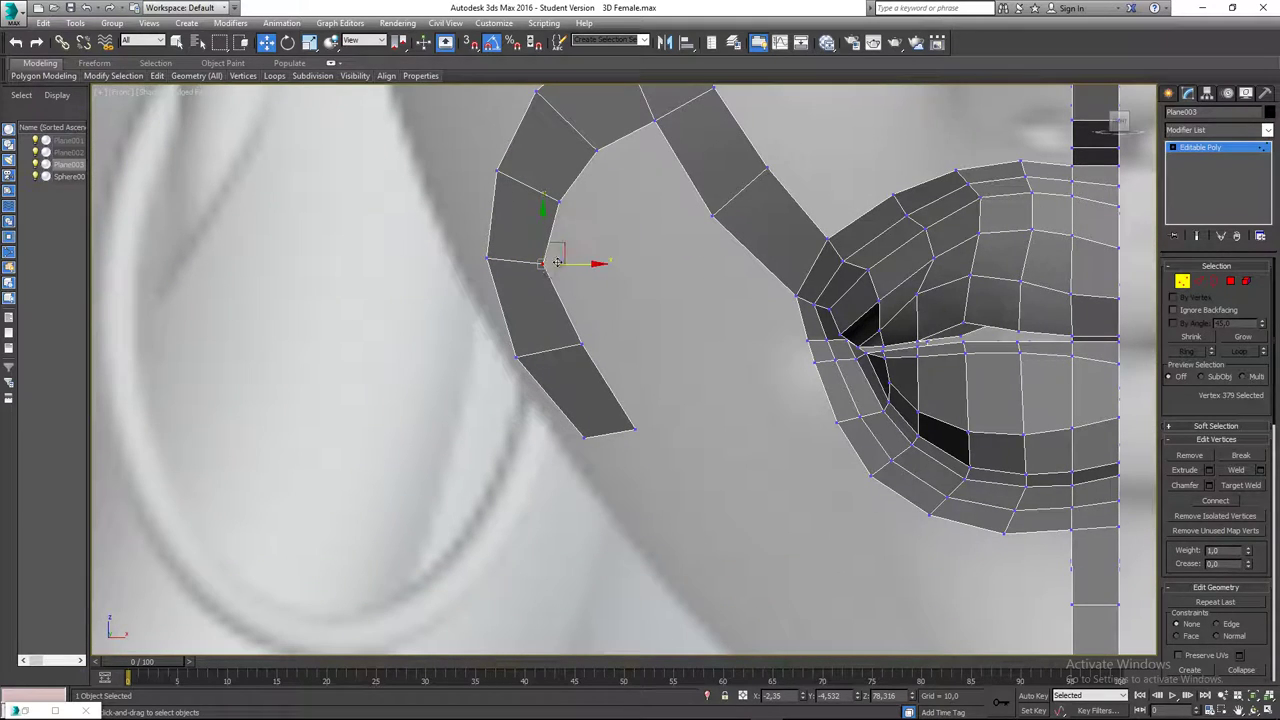
{"action": "left_click_drag", "start_coordinate": [564, 250], "coordinate": [577, 244]}
- Fine-tune the vertices of the fourth cross-edge and the end edge to square up the strip's lowest polygons along the jaw
{"action": "left_click", "coordinate": [517, 357]}
{"action": "left_click_drag", "start_coordinate": [535, 345], "coordinate": [543, 339]}
{"action": "left_click", "coordinate": [585, 437]}
{"action": "left_click_drag", "start_coordinate": [602, 417], "coordinate": [636, 412]}
{"action": "left_click", "coordinate": [632, 432]}
{"action": "left_click_drag", "start_coordinate": [607, 322], "coordinate": [565, 364]}
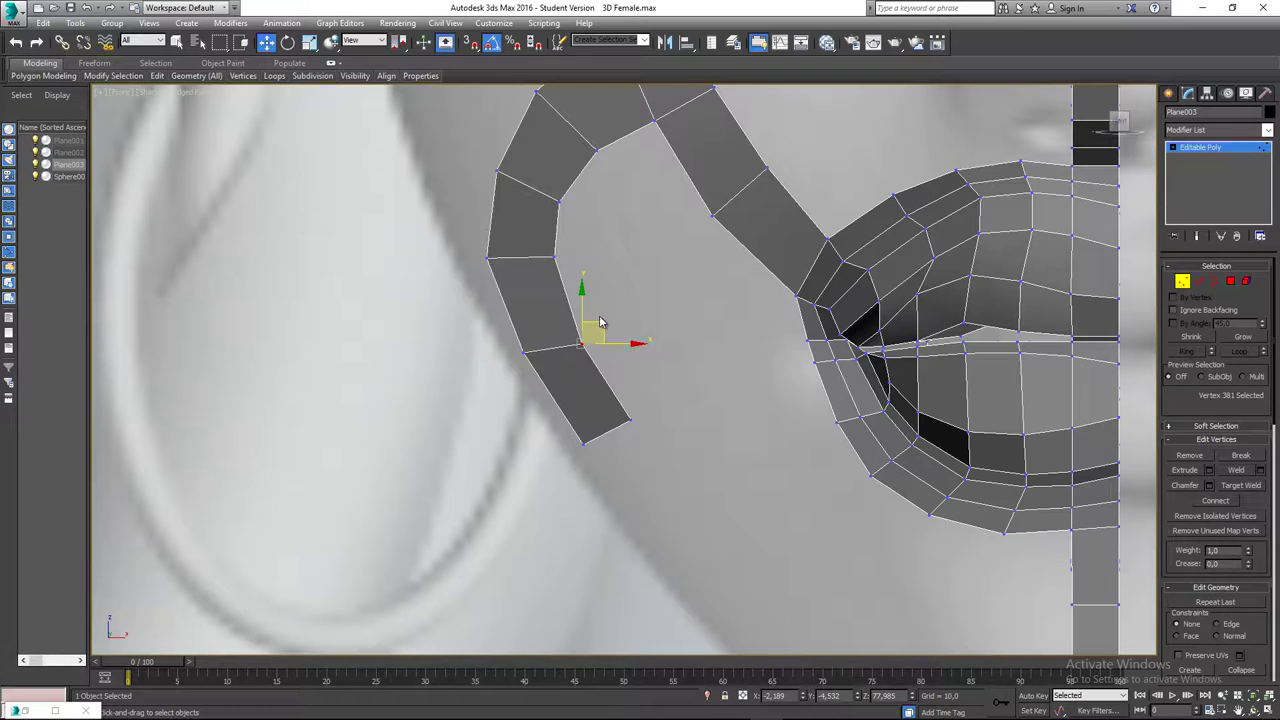
{"action": "left_click", "coordinate": [599, 314]}
{"action": "mouse_move", "coordinate": [600, 323]}
{"action": "left_mouse_down"}
{"action": "mouse_move", "coordinate": [578, 353]}
{"action": "mouse_move", "coordinate": [597, 309]}
{"action": "left_mouse_up"}
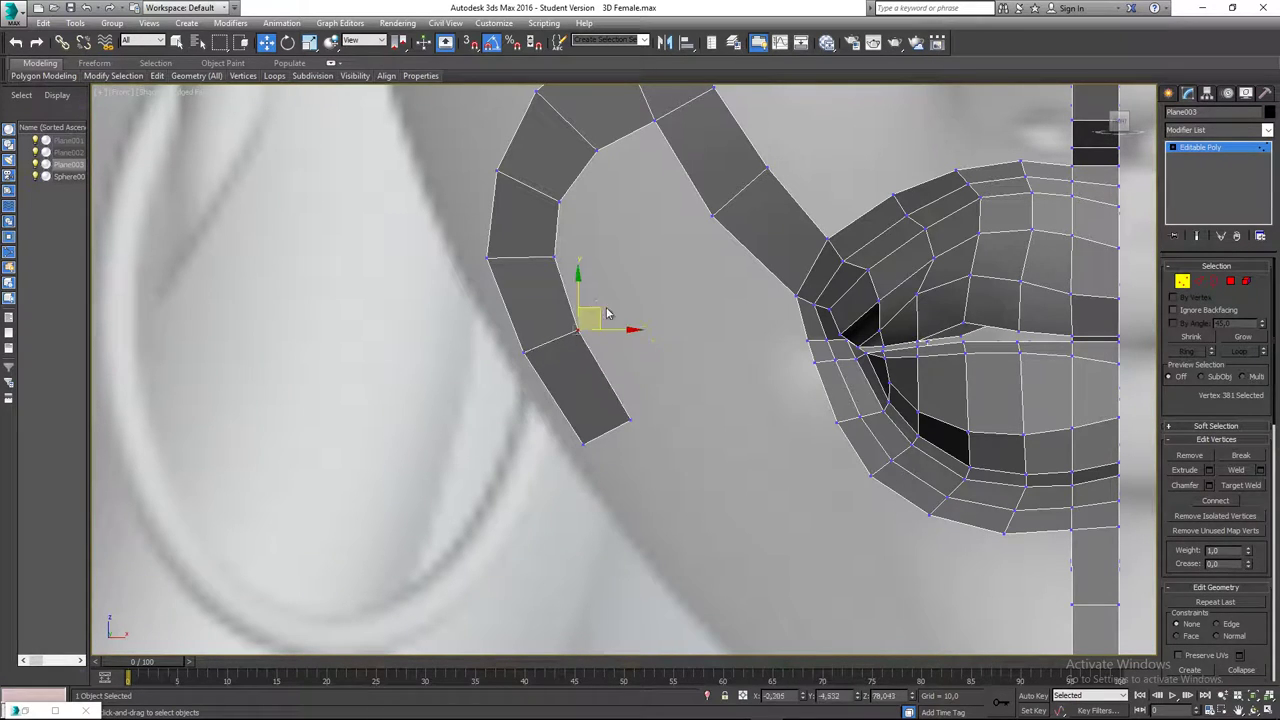
{"action": "mouse_move", "coordinate": [610, 305]}
{"action": "middle_mouse_down"}
{"action": "mouse_move", "coordinate": [652, 323]}
{"action": "mouse_move", "coordinate": [615, 320]}
{"action": "middle_mouse_up"}
{"action": "left_click", "coordinate": [634, 315]}
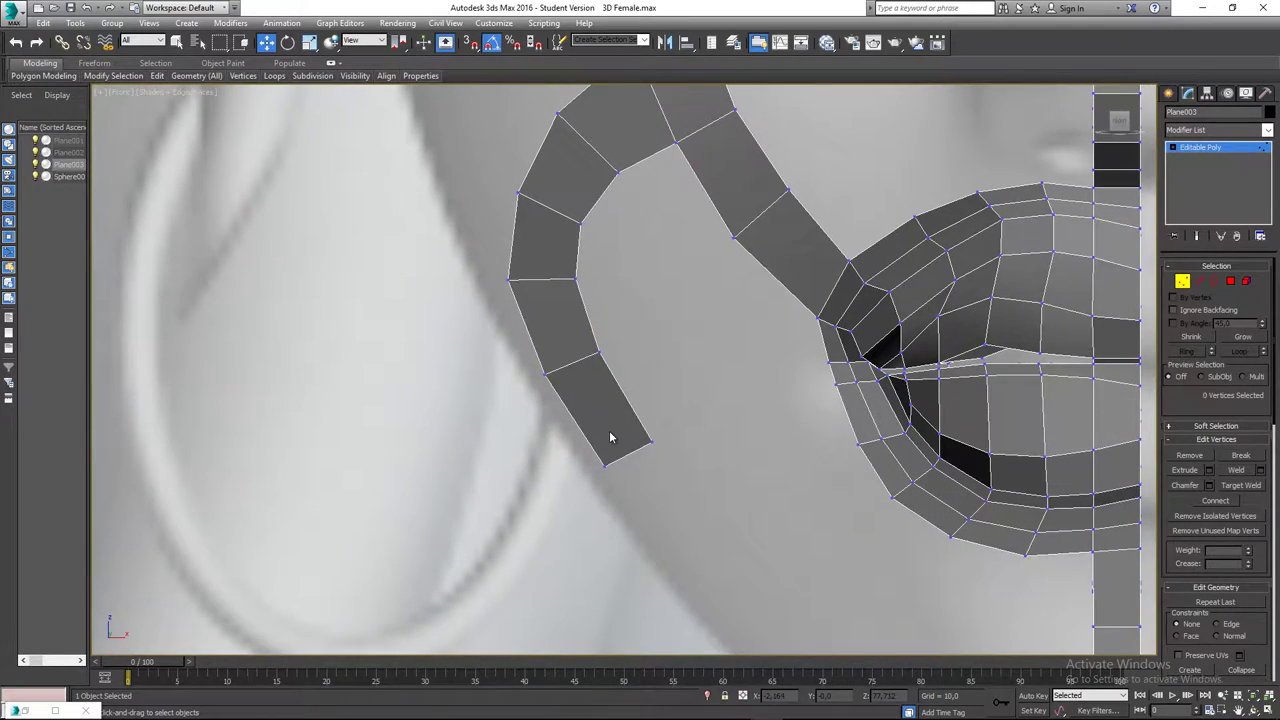
- Move the strip's end edge and the cross-edge above it forward in the side view to curve the strip toward the chin
{"action": "key", "text": "2"}
{"action": "left_click", "coordinate": [624, 452]}
{"action": "scroll", "coordinate": [595, 465], "scroll_direction": "down", "scroll_amount": 5}
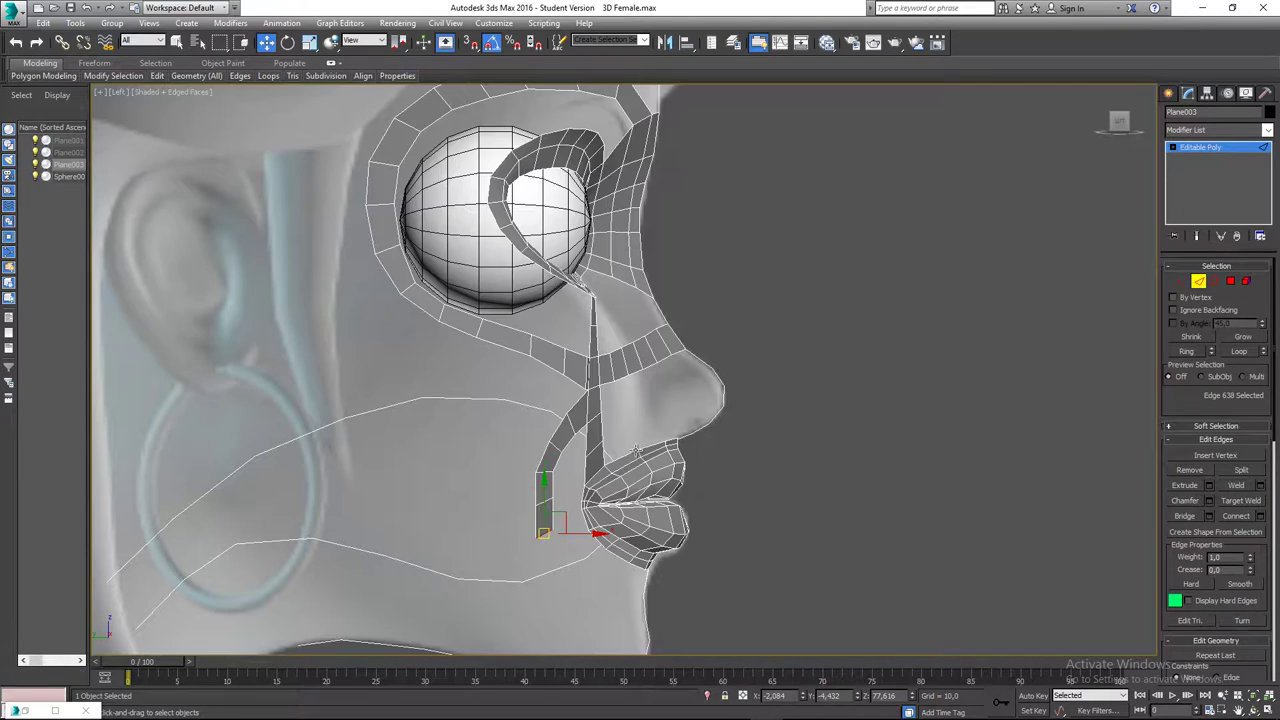
{"action": "scroll", "coordinate": [605, 470], "scroll_direction": "up", "scroll_amount": 6}
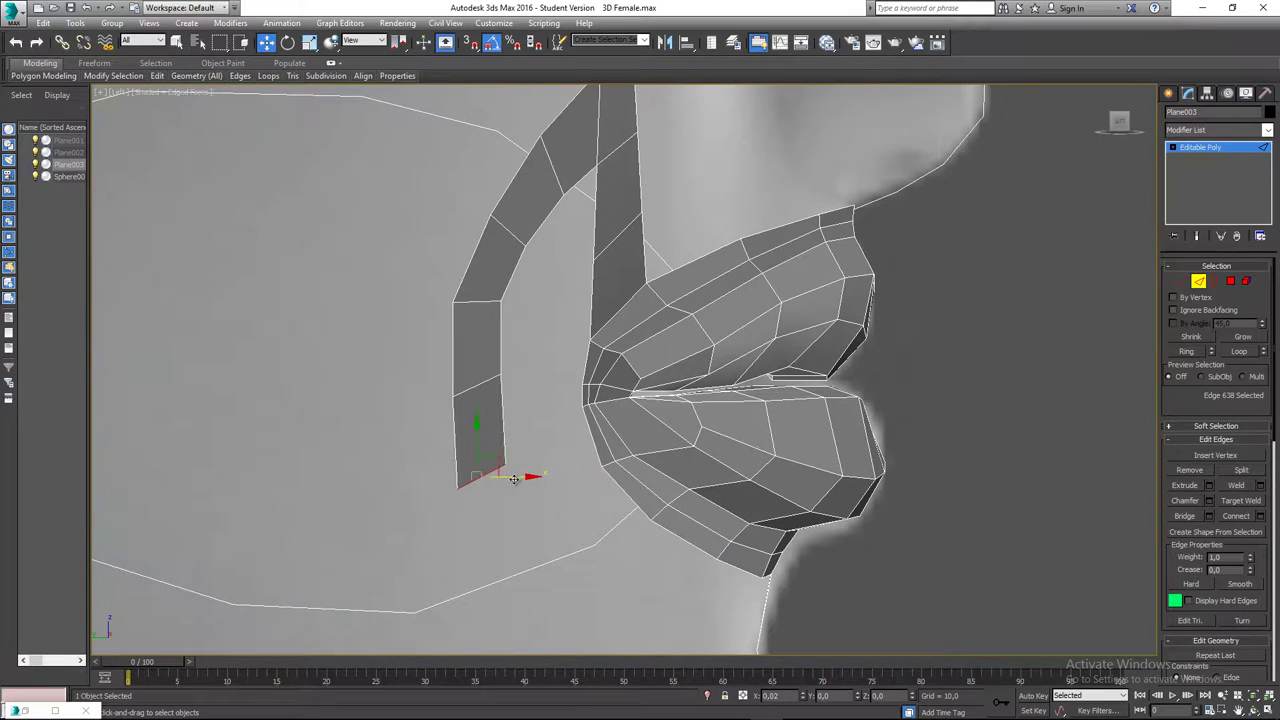
{"action": "left_click_drag", "start_coordinate": [513, 479], "coordinate": [543, 478]}
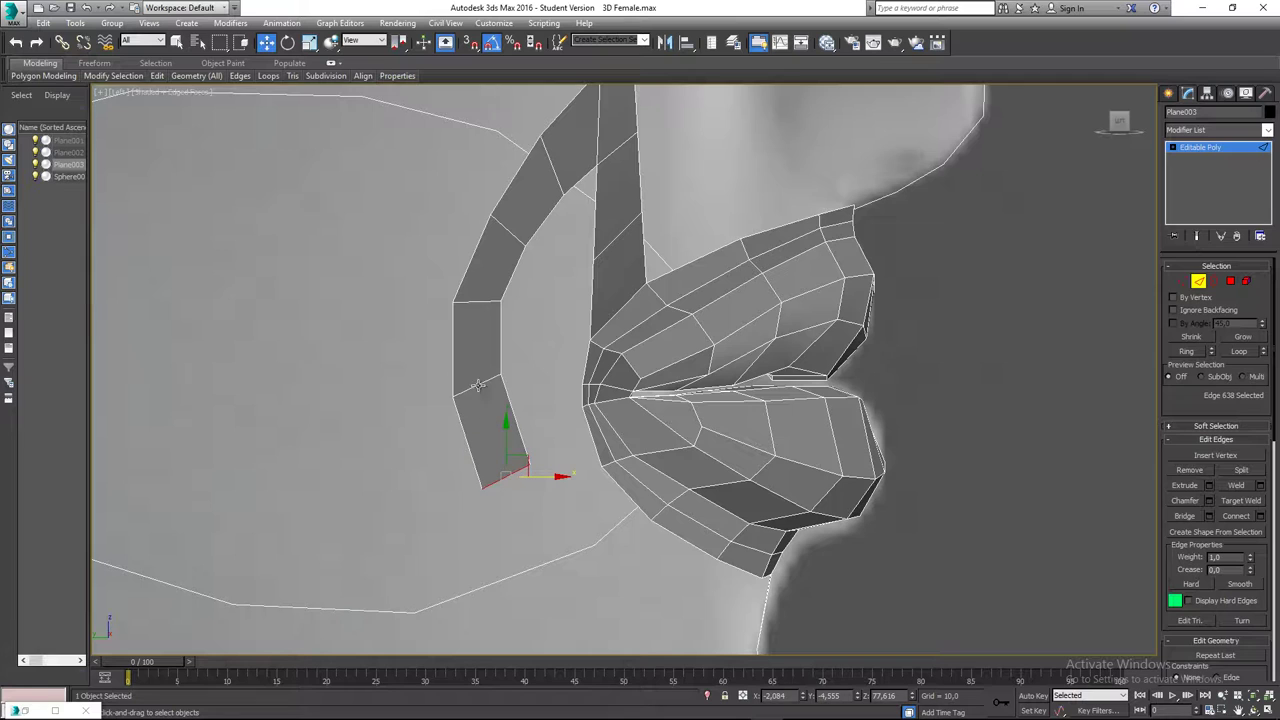
{"action": "left_click", "coordinate": [478, 385]}
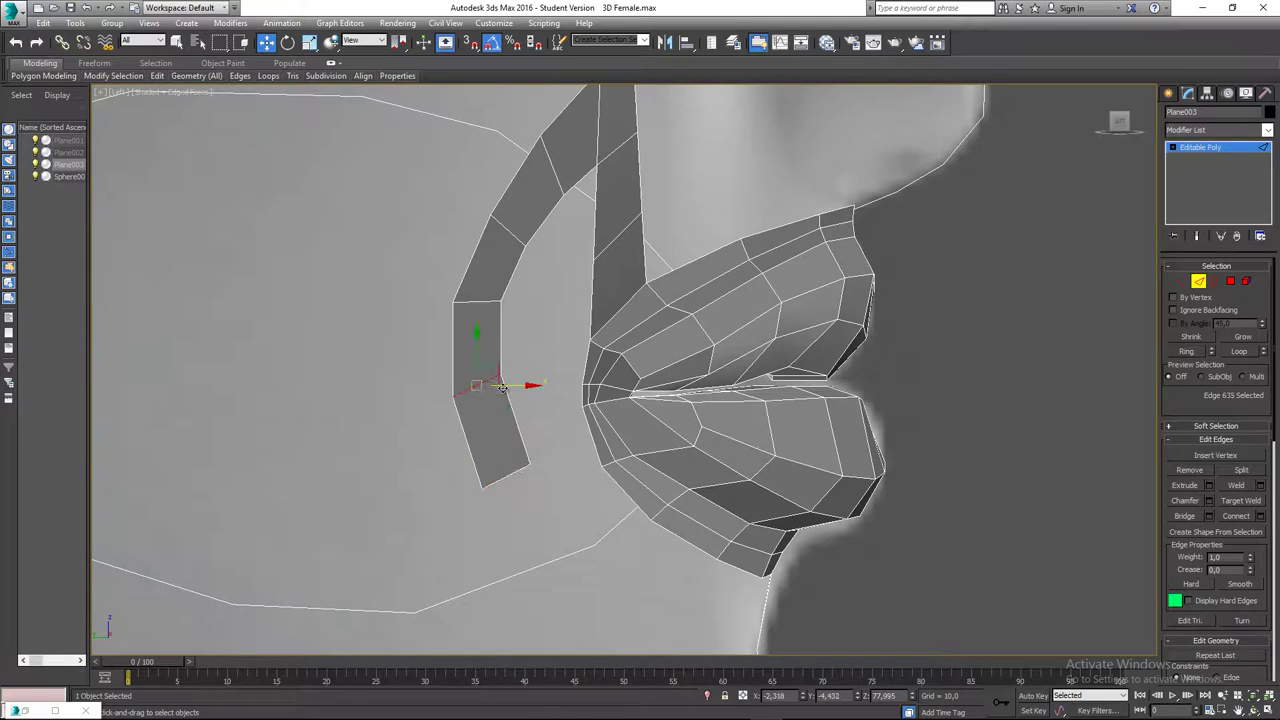
{"action": "left_click", "coordinate": [508, 477]}
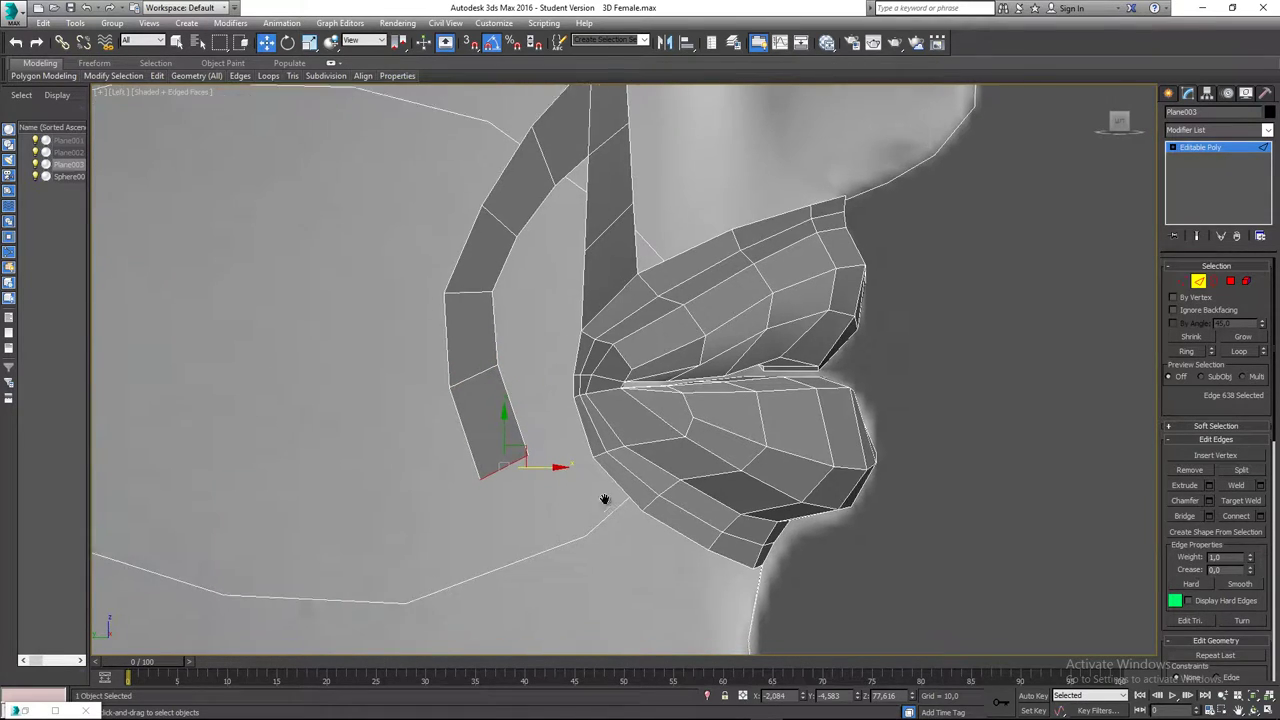
- Extrude the strip's end edge in the front view into four more polygons running along the jaw toward the chin
{"action": "middle_click_drag", "start_coordinate": [603, 497], "coordinate": [530, 369]}
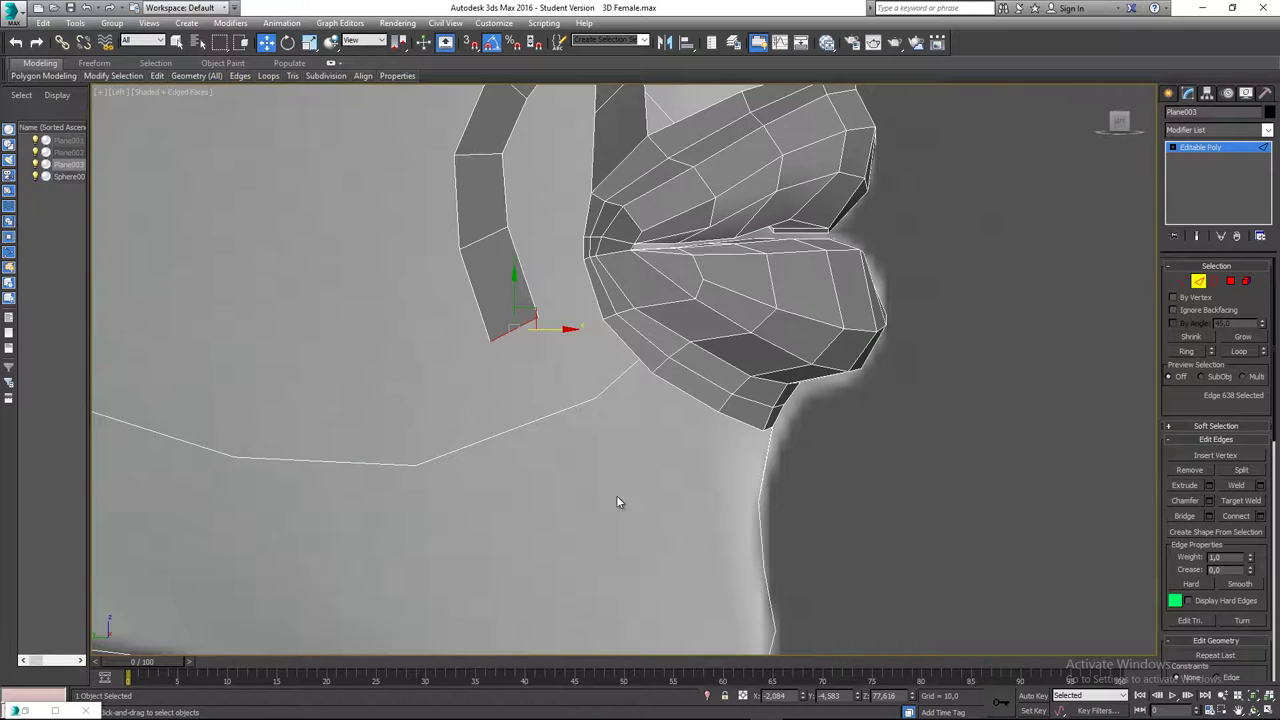
{"action": "scroll", "coordinate": [782, 364], "scroll_direction": "down", "scroll_amount": 4}
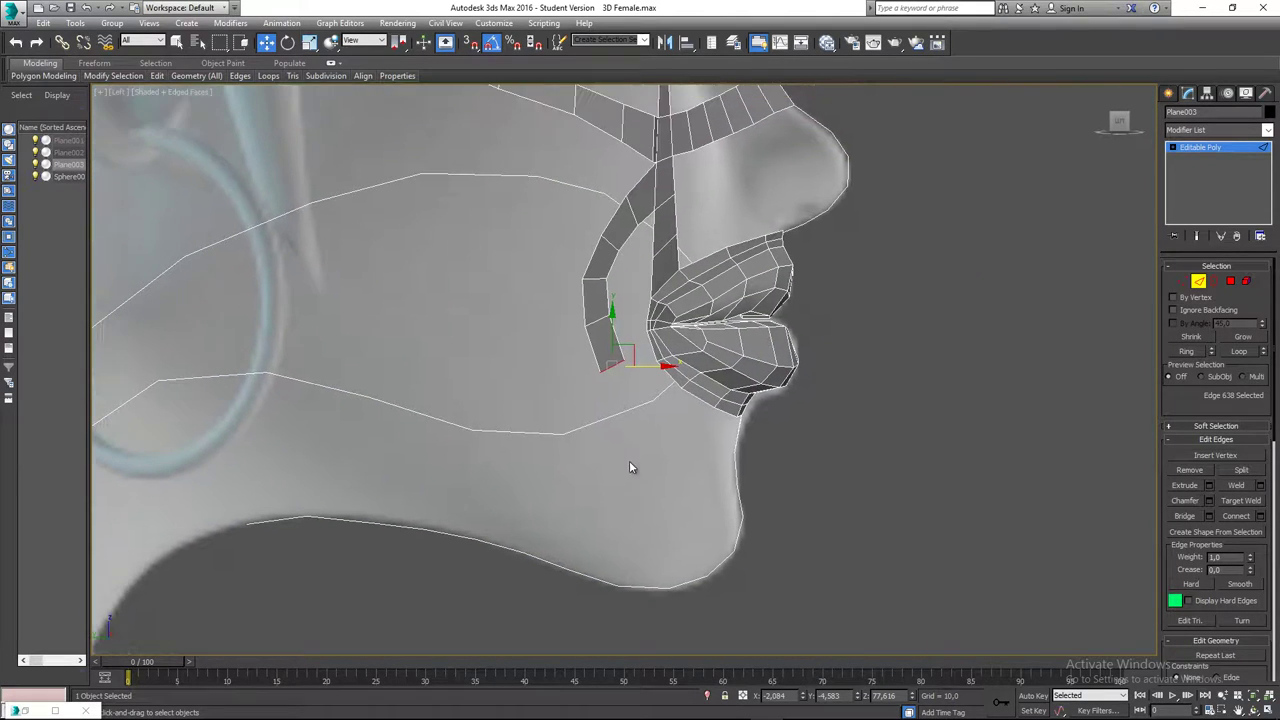
{"action": "key", "text": "f"}
{"action": "scroll", "coordinate": [551, 386], "scroll_direction": "up", "scroll_amount": 4}
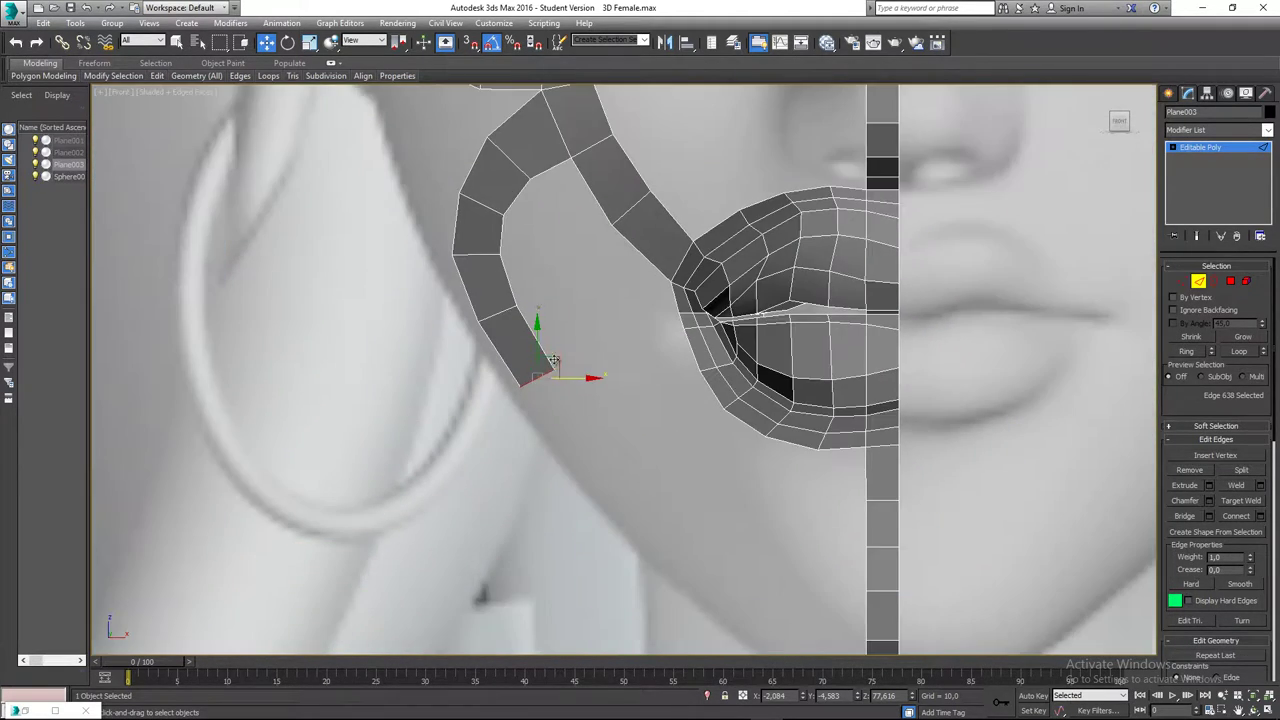
{"action": "left_click_drag", "start_coordinate": [553, 360], "coordinate": [787, 560], "text": "shift"}
{"action": "middle_click_drag", "start_coordinate": [787, 560], "coordinate": [645, 400]}
{"action": "key", "text": "1"}
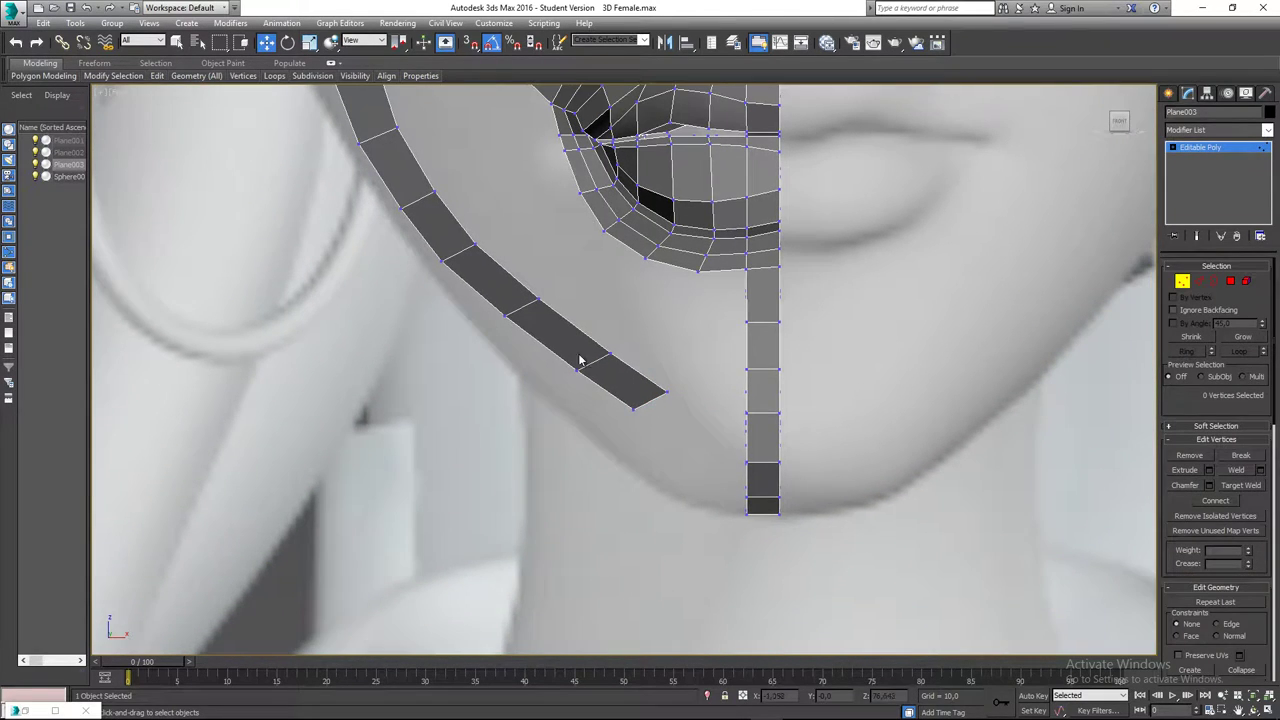
- Adjust the jaw strip in the front view by moving the inner vertex two cross-edges below the mouth corner and both vertices of the next
{"action": "middle_click_drag", "start_coordinate": [481, 283], "coordinate": [497, 342]}
{"action": "left_click", "coordinate": [492, 303]}
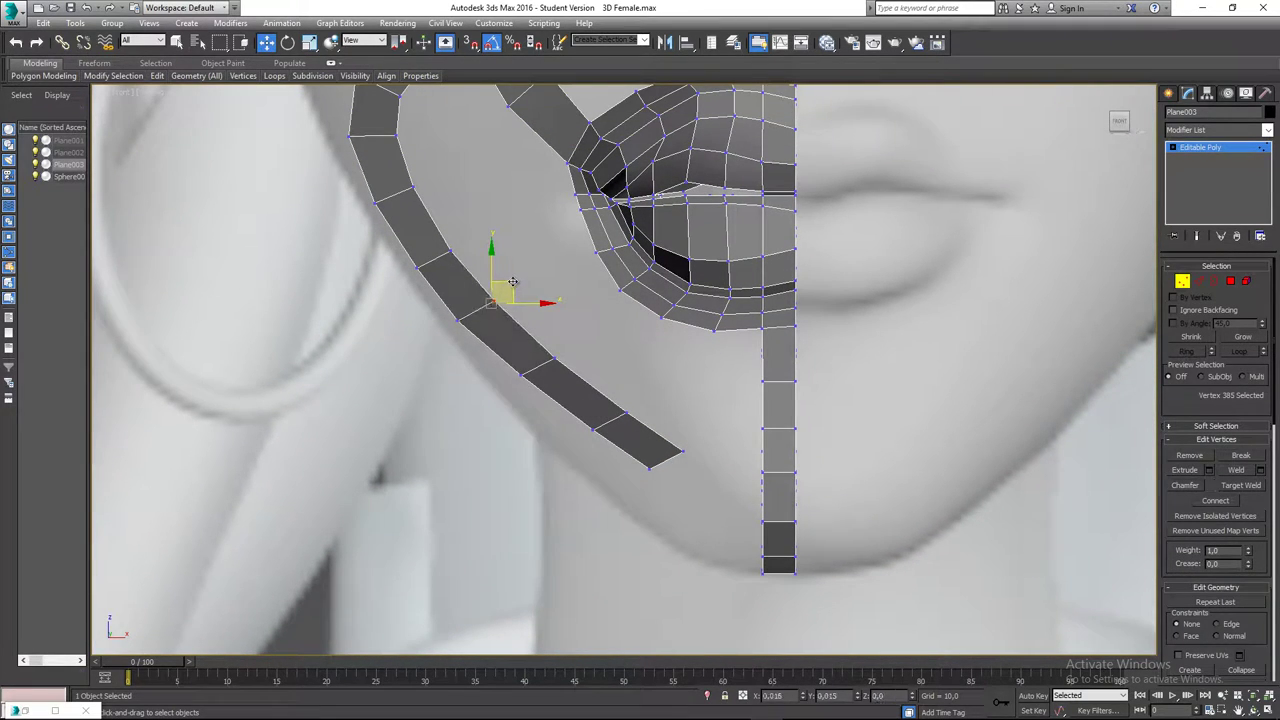
{"action": "left_click", "coordinate": [523, 372]}
{"action": "left_click_drag", "start_coordinate": [538, 354], "coordinate": [570, 346]}
{"action": "left_click", "coordinate": [554, 358]}
- Move the vertices of the last cross-edge and the end edge to even out the strip's lowest two polygons
{"action": "left_click", "coordinate": [593, 429]}
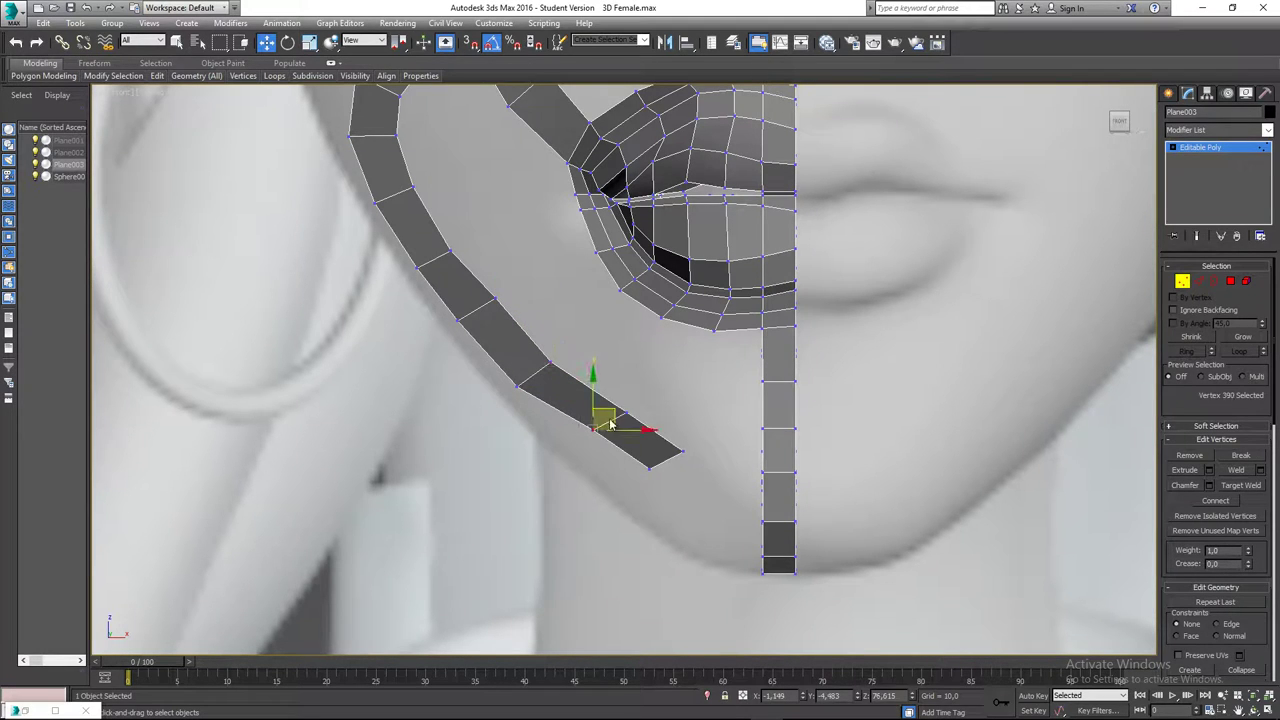
{"action": "left_click_drag", "start_coordinate": [605, 419], "coordinate": [632, 404]}
{"action": "left_click", "coordinate": [627, 410]}
{"action": "left_click", "coordinate": [658, 463]}
{"action": "left_click_drag", "start_coordinate": [671, 448], "coordinate": [691, 432]}
{"action": "left_click", "coordinate": [683, 452]}
- Reposition the strip's inner vertices along the lower jaw in the front view for a smoother inner contour
{"action": "middle_click_drag", "start_coordinate": [639, 398], "coordinate": [644, 445]}
{"action": "left_click", "coordinate": [453, 297]}
{"action": "left_click_drag", "start_coordinate": [477, 279], "coordinate": [481, 275]}
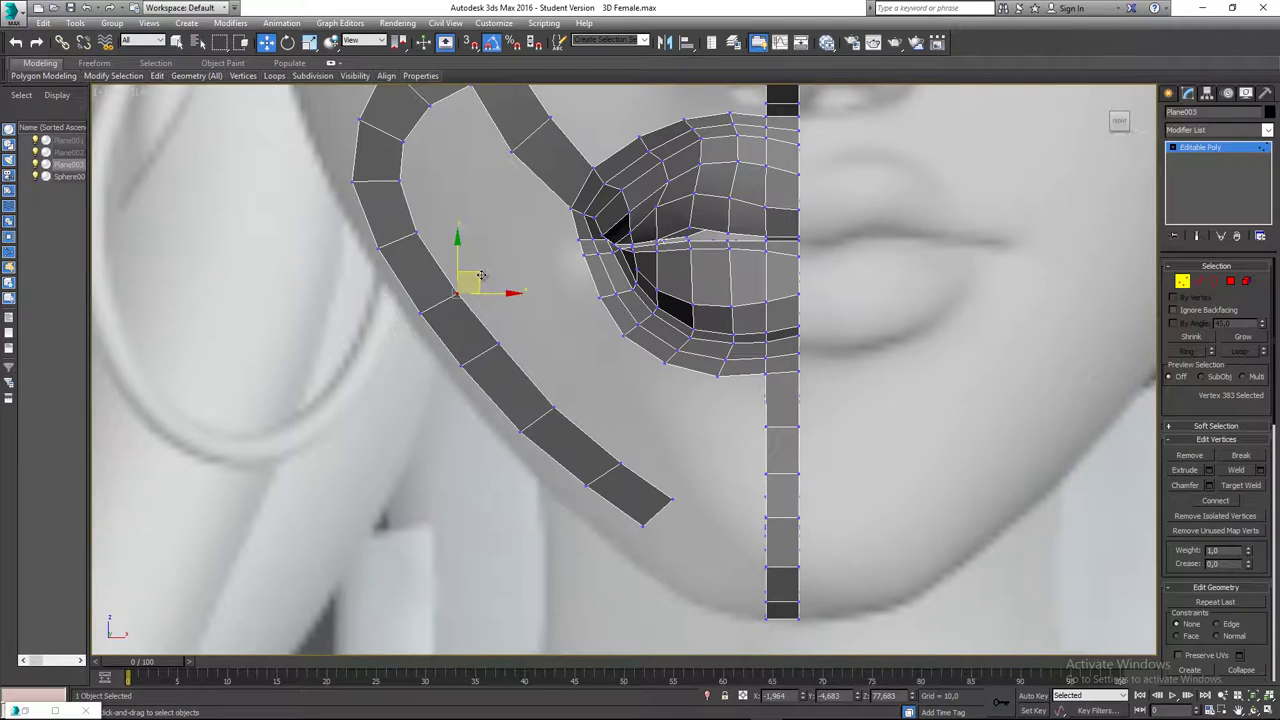
{"action": "middle_click_drag", "start_coordinate": [514, 371], "coordinate": [494, 349]}
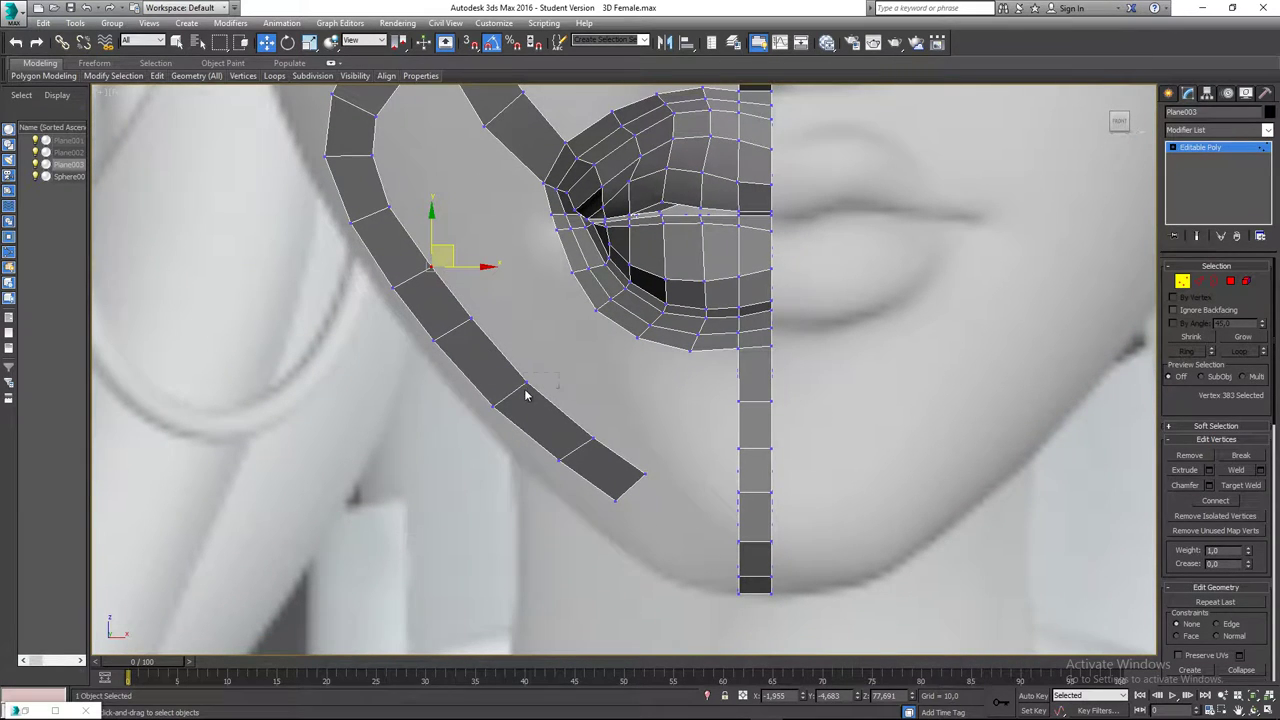
{"action": "left_click", "coordinate": [526, 384]}
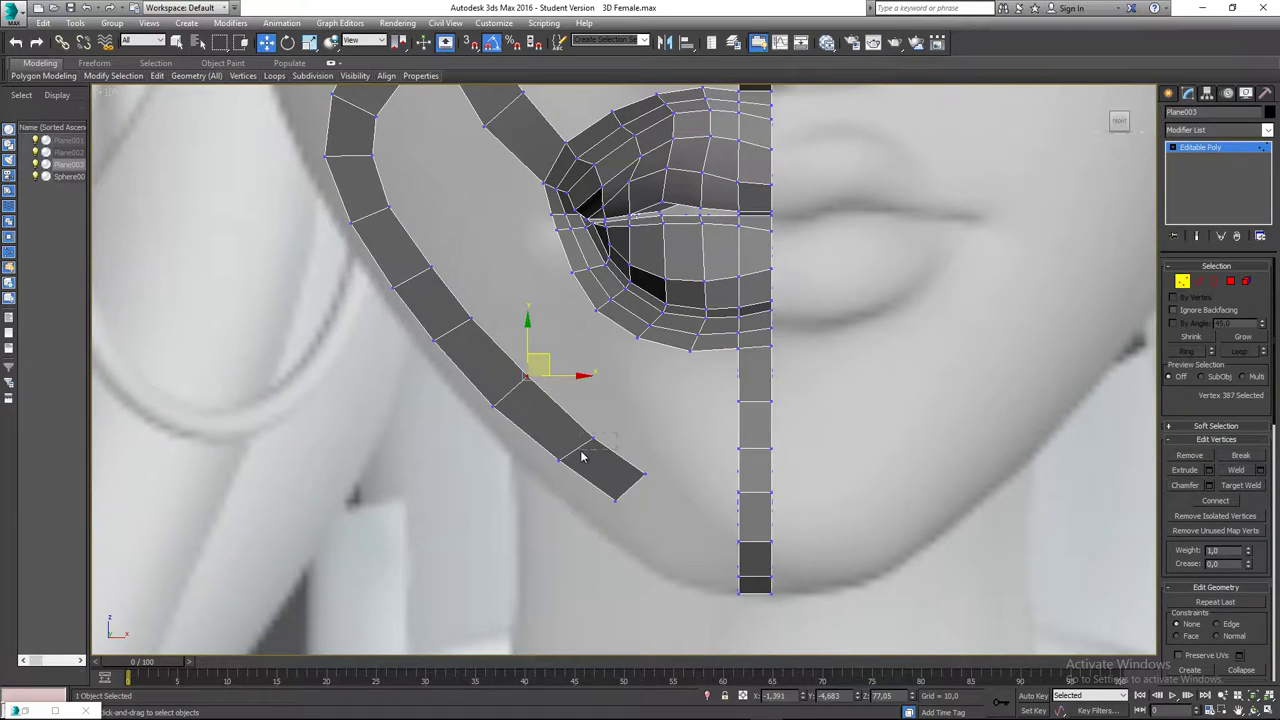
{"action": "left_click_drag", "start_coordinate": [581, 456], "coordinate": [603, 413]}
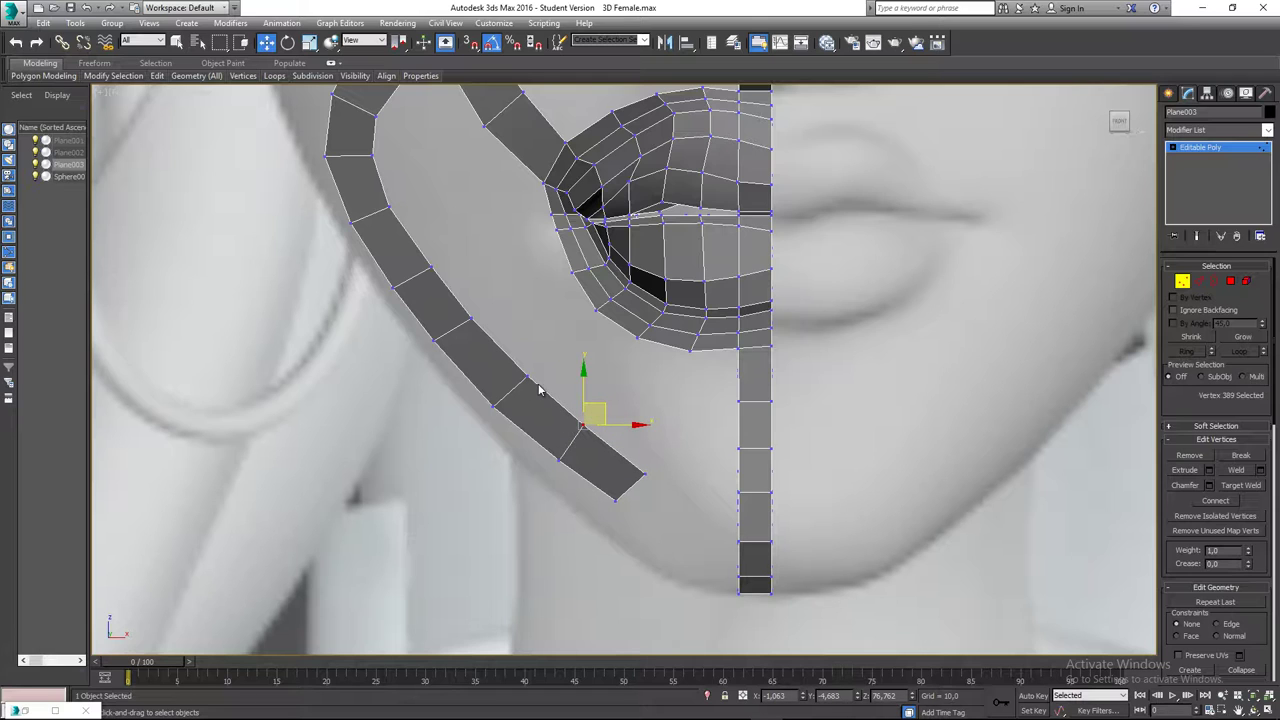
- Shift the outer vertices of the end edge and the three cross-edges above it to follow the jawline in the front view
{"action": "left_click_drag", "start_coordinate": [628, 519], "coordinate": [645, 493]}
{"action": "left_click", "coordinate": [560, 458]}
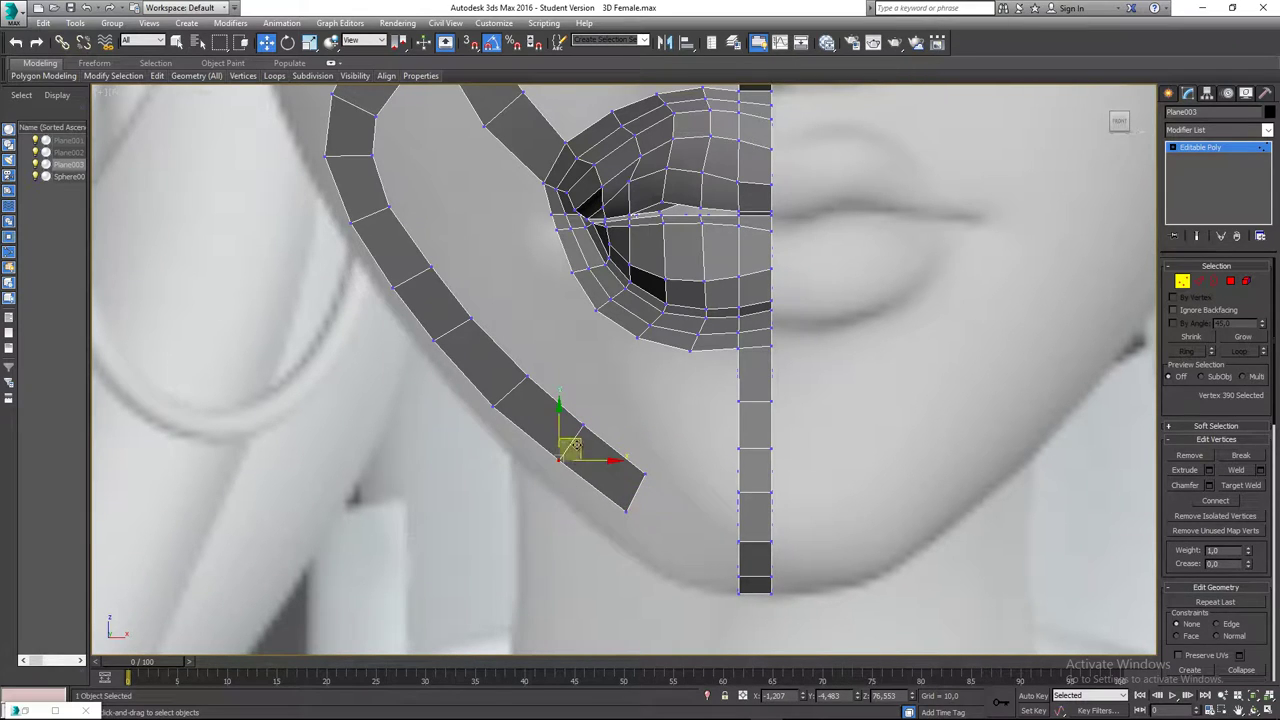
{"action": "left_click_drag", "start_coordinate": [576, 444], "coordinate": [574, 453]}
{"action": "left_click", "coordinate": [493, 406]}
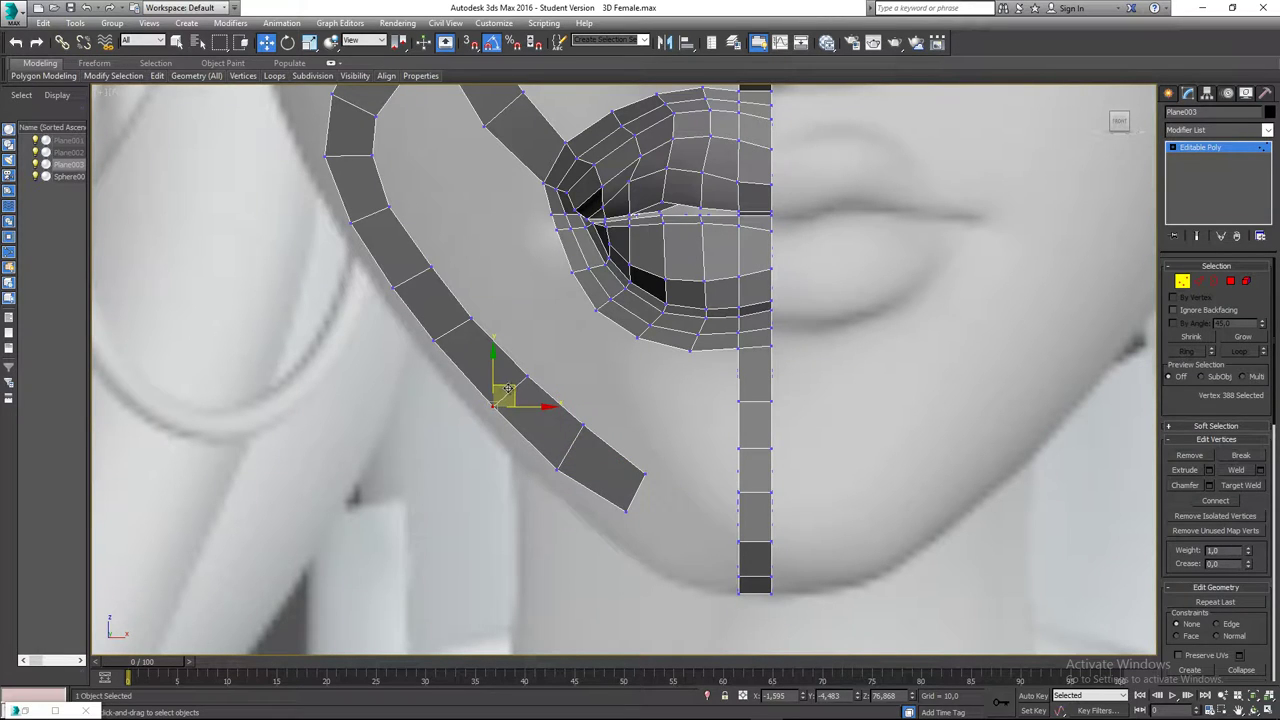
{"action": "left_click_drag", "start_coordinate": [508, 388], "coordinate": [510, 394]}
{"action": "left_click", "coordinate": [433, 338]}
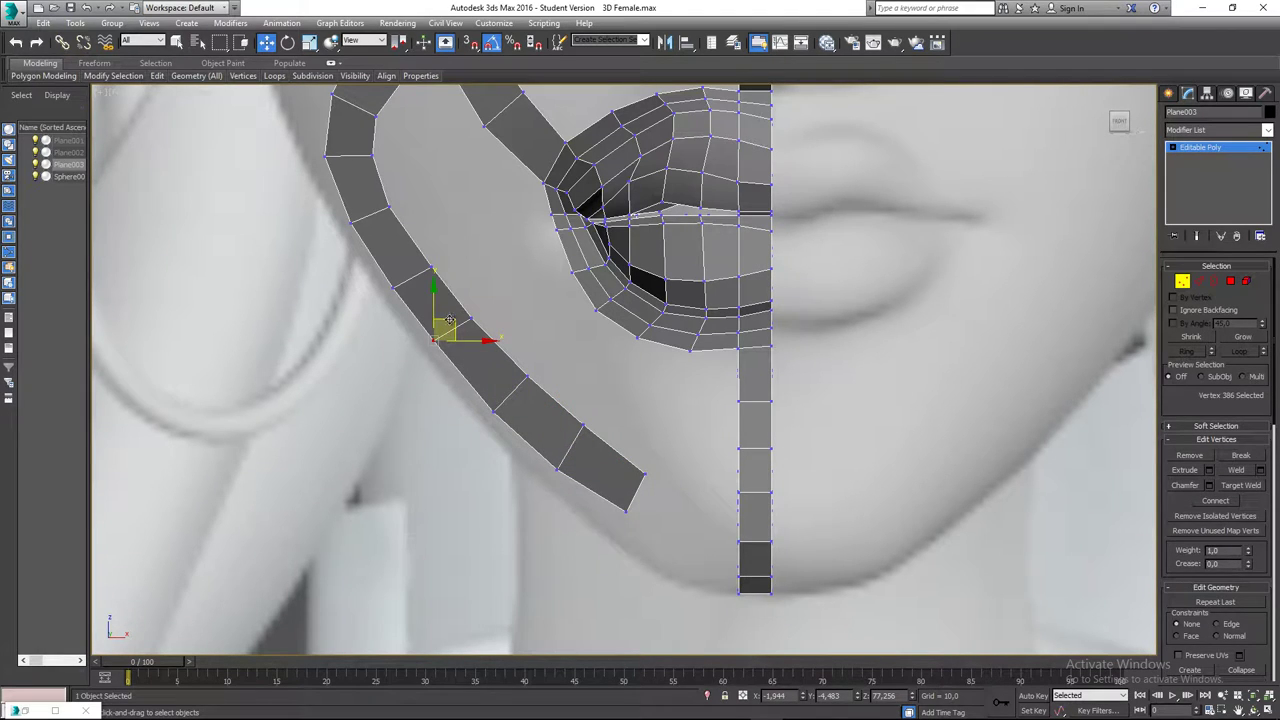
{"action": "left_click_drag", "start_coordinate": [449, 319], "coordinate": [450, 322]}
{"action": "left_click", "coordinate": [451, 383]}
{"action": "middle_click_drag", "start_coordinate": [612, 453], "coordinate": [600, 443]}
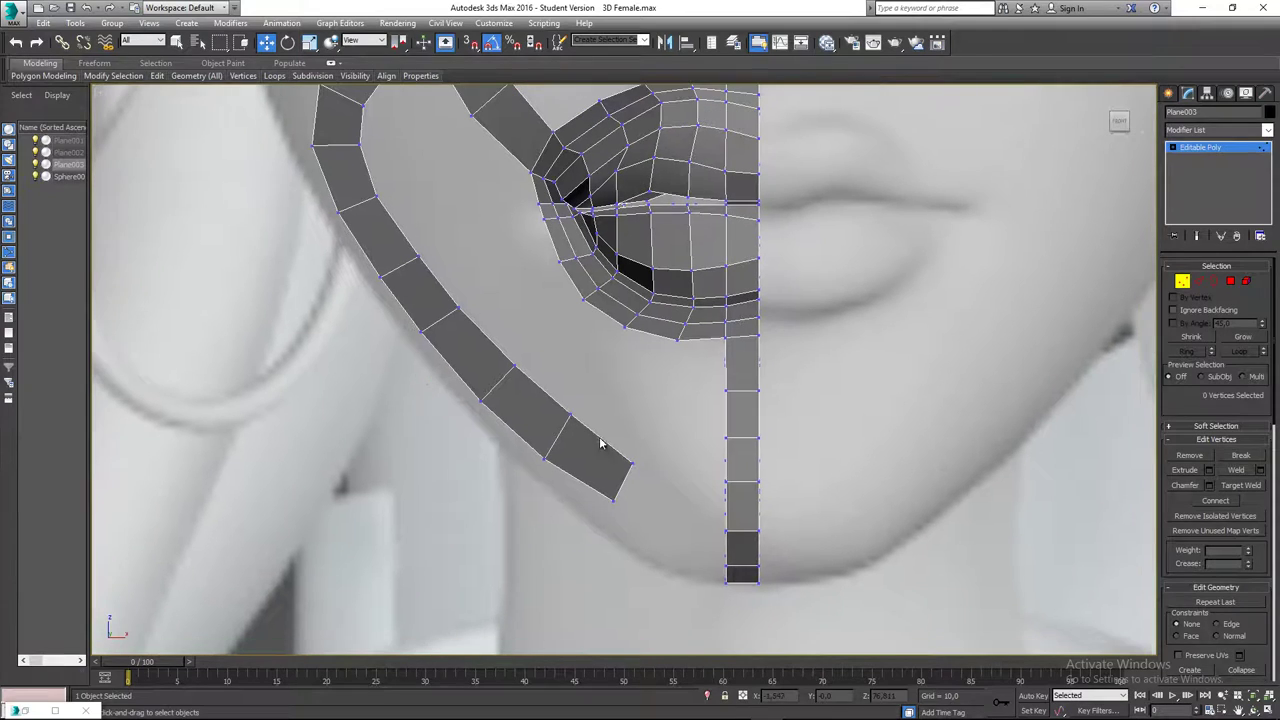
{"action": "left_click", "coordinate": [612, 497]}
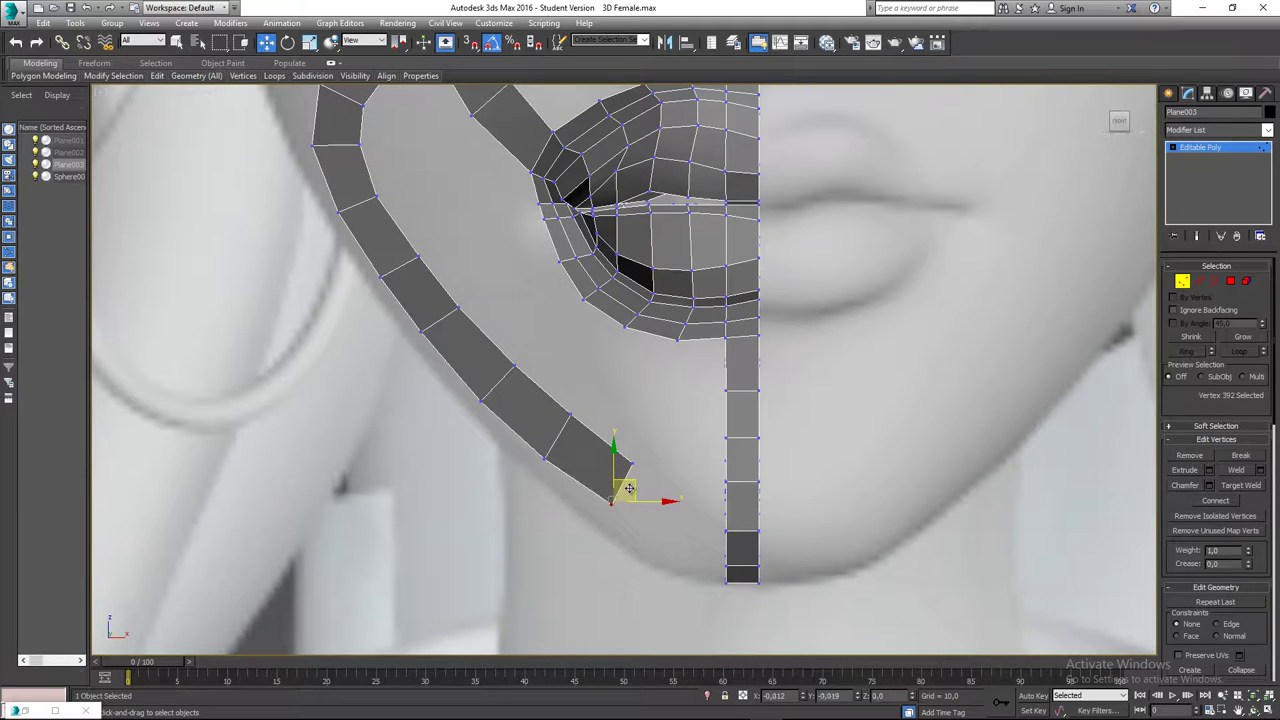
- Move the strip's end edge and the cross-edge above it forward toward the chin in the side view
{"action": "key", "text": "2"}
{"action": "middle_click_drag", "start_coordinate": [616, 507], "coordinate": [598, 485]}
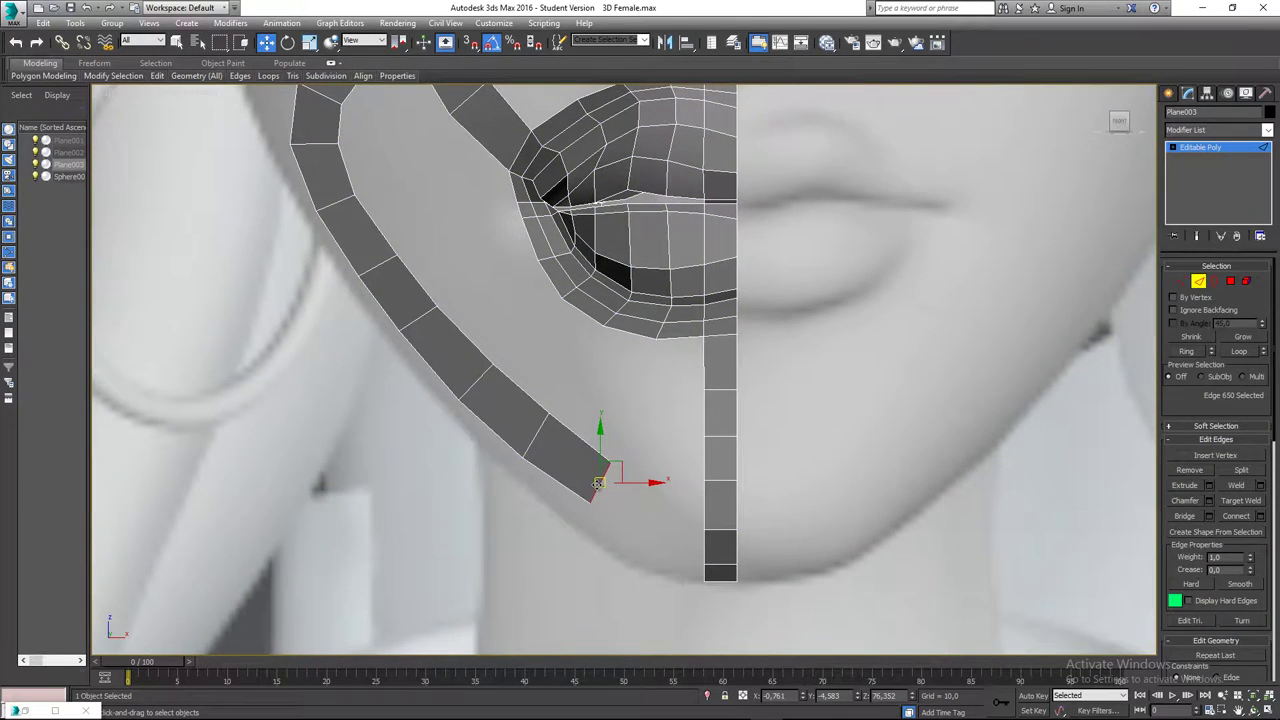
{"action": "key", "text": "l"}
{"action": "middle_click_drag", "start_coordinate": [654, 530], "coordinate": [668, 497]}
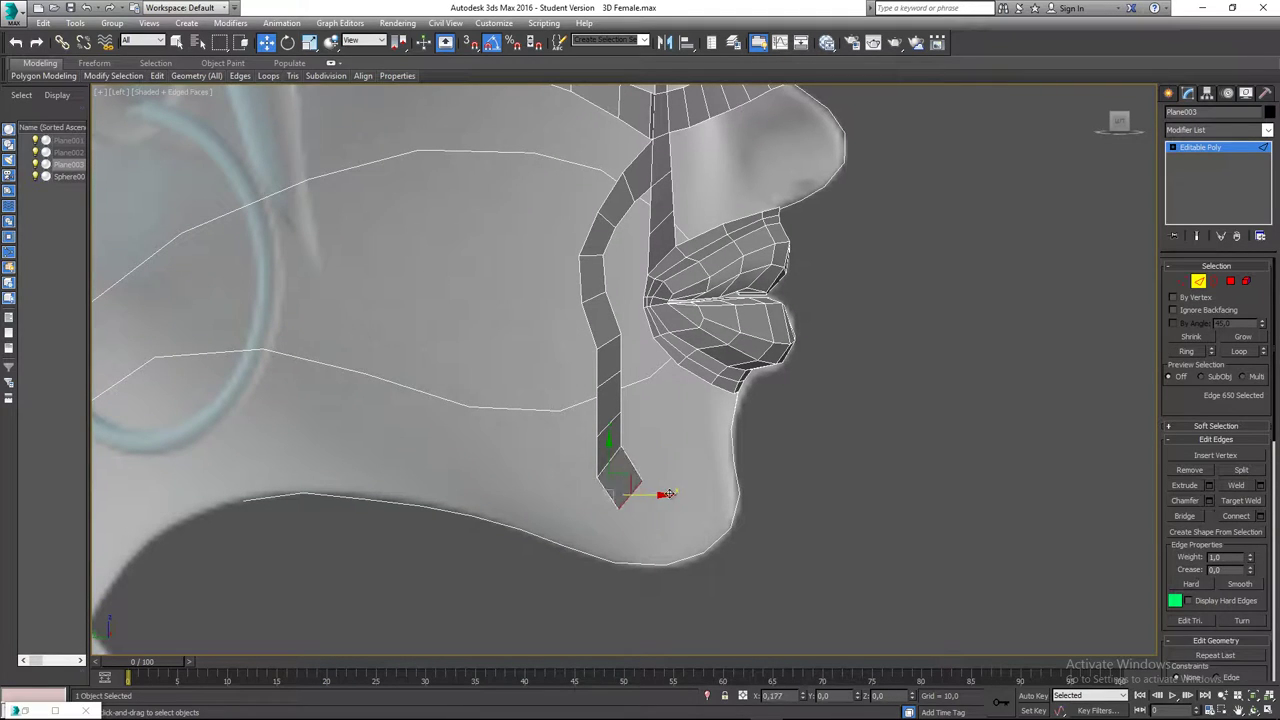
{"action": "left_click_drag", "start_coordinate": [668, 494], "coordinate": [741, 494], "text": "shift"}
{"action": "left_click", "coordinate": [612, 453]}
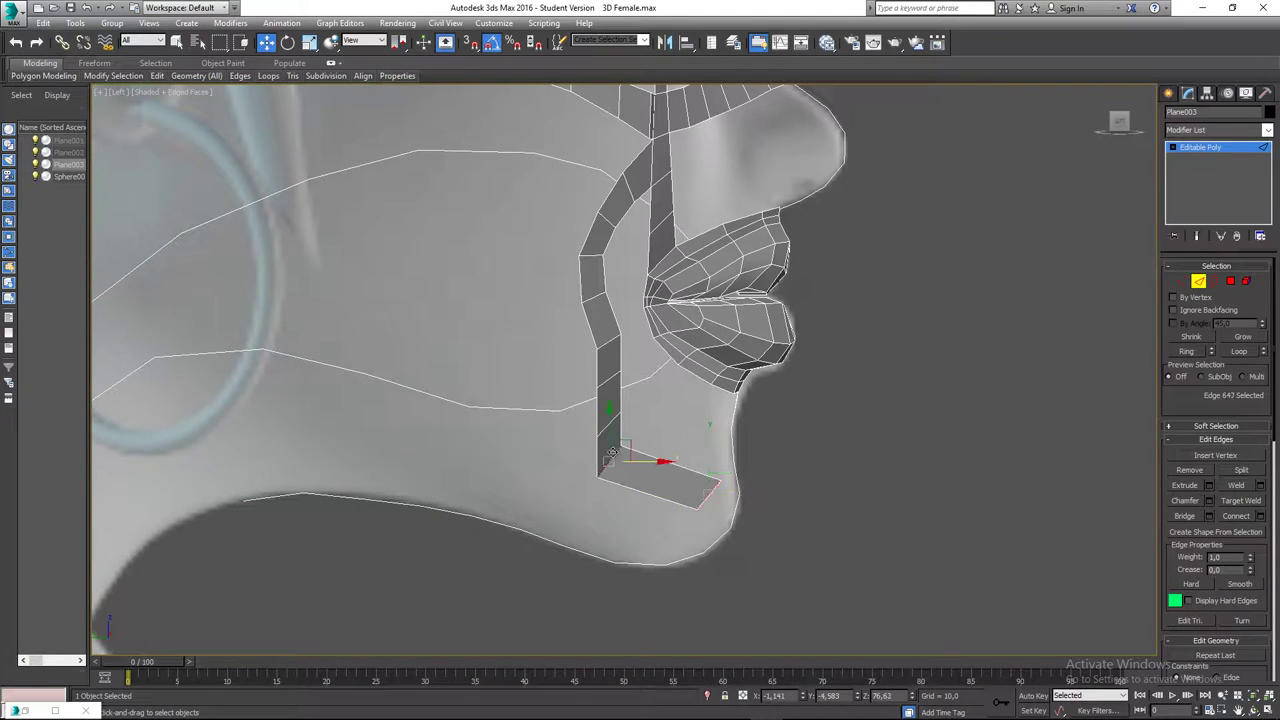
{"action": "left_click_drag", "start_coordinate": [645, 459], "coordinate": [695, 462]}
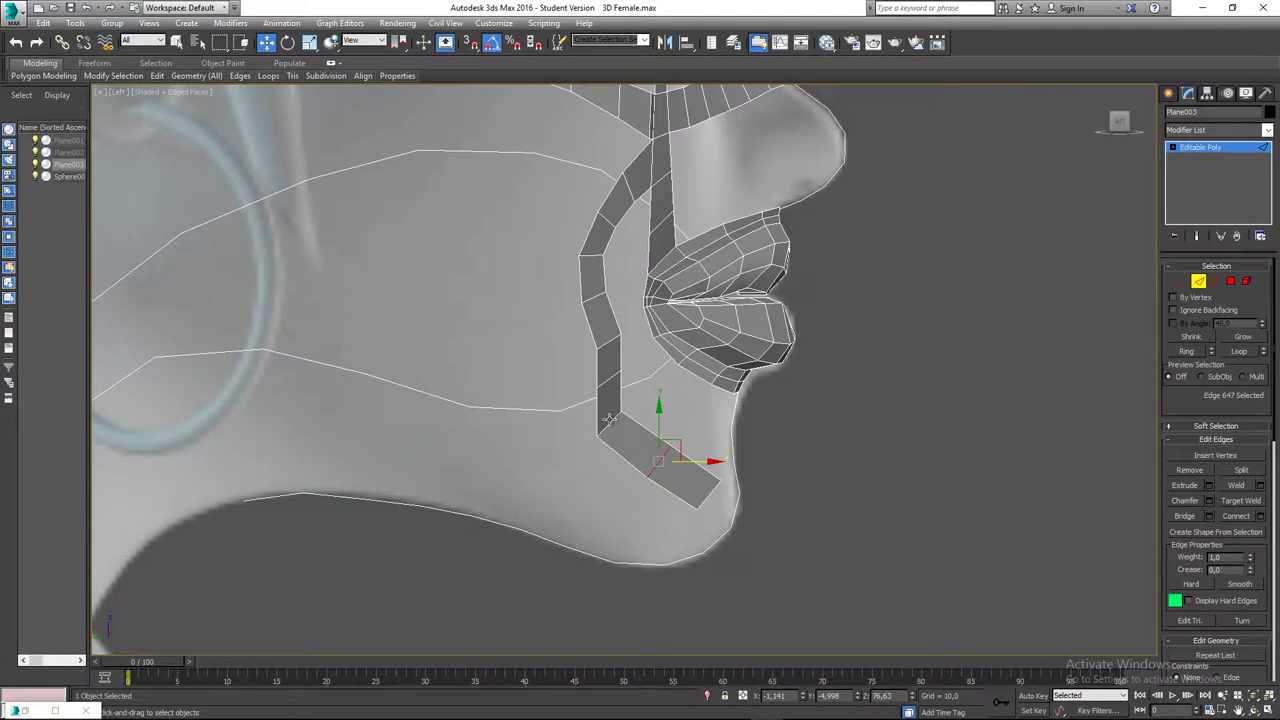
- Move the next two cross-edges up forward in the side view and refine the lower ones into an even curve ending near the chin
{"action": "left_click", "coordinate": [611, 422]}
{"action": "left_click_drag", "start_coordinate": [636, 426], "coordinate": [662, 426]}
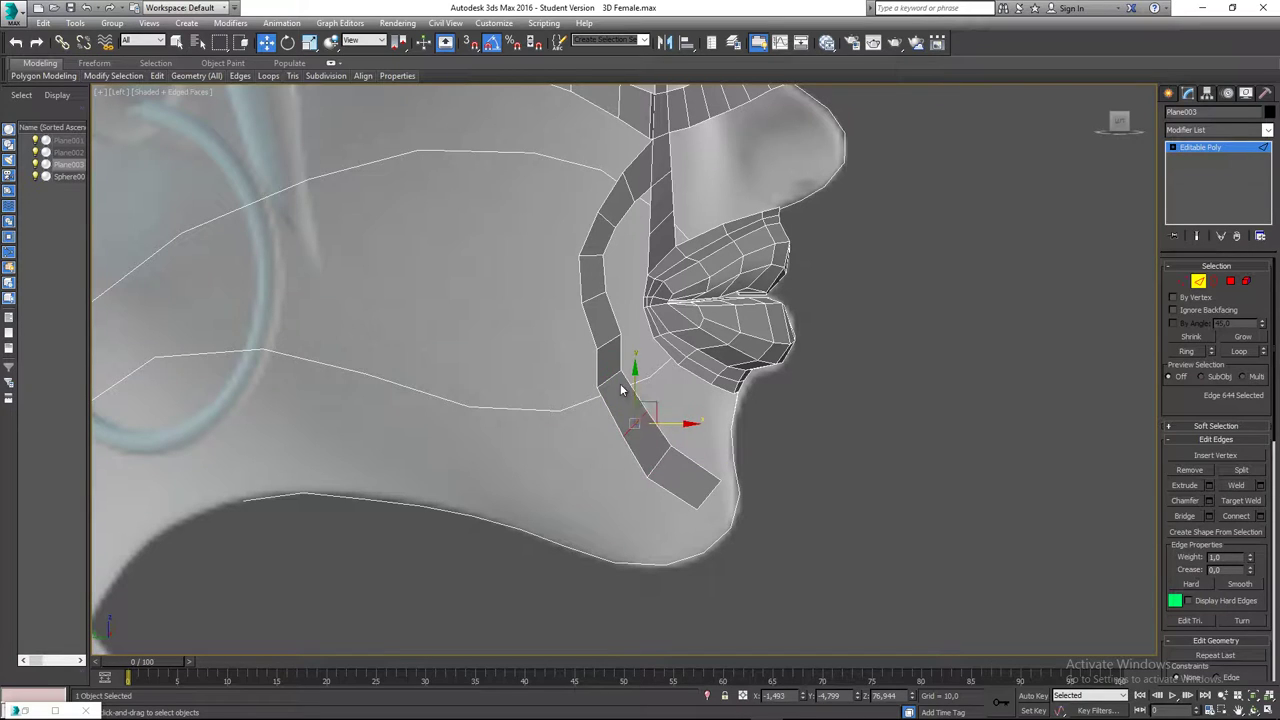
{"action": "left_click", "coordinate": [610, 377]}
{"action": "scroll", "coordinate": [618, 380], "scroll_direction": "up", "scroll_amount": 2}
{"action": "left_click_drag", "start_coordinate": [638, 380], "coordinate": [661, 380]}
{"action": "left_click", "coordinate": [648, 437]}
{"action": "left_click_drag", "start_coordinate": [681, 443], "coordinate": [692, 443]}
{"action": "left_click", "coordinate": [685, 488]}
{"action": "left_click_drag", "start_coordinate": [695, 488], "coordinate": [754, 545]}
{"action": "left_click", "coordinate": [754, 545]}
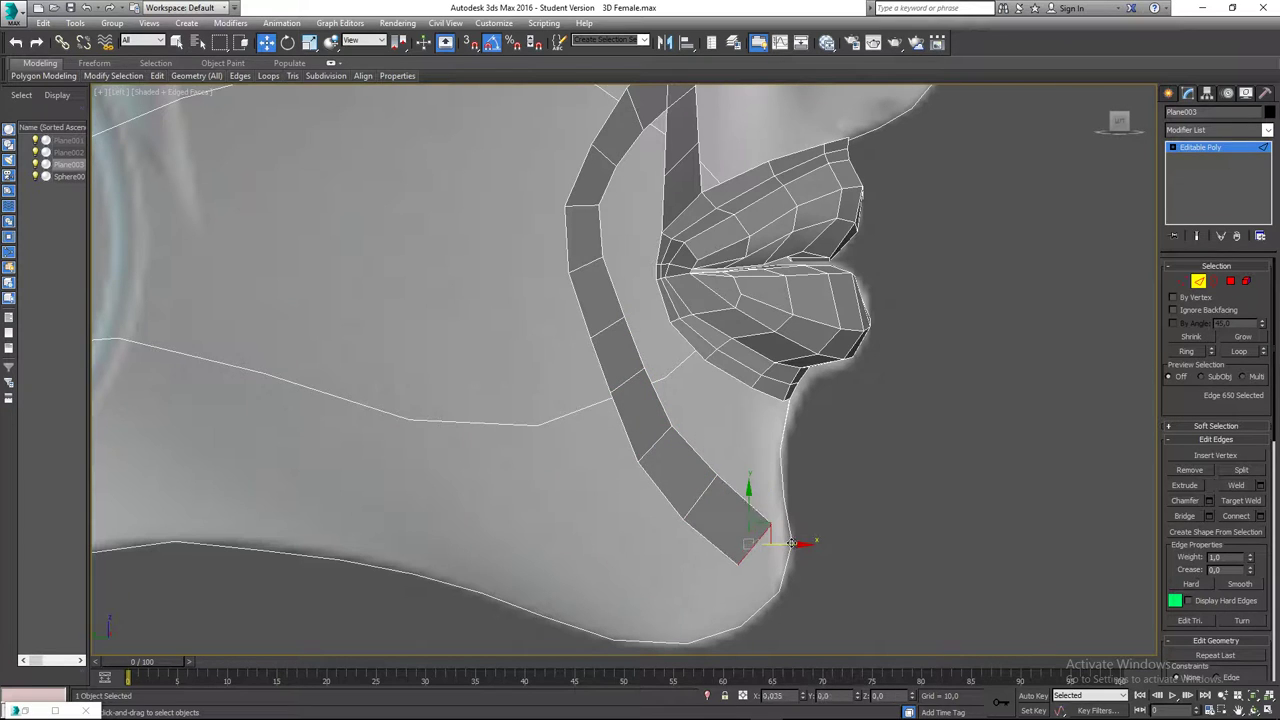
- Move the outer vertices of the end edge and the cross-edge above it slightly forward in the side view
{"action": "middle_click_drag", "start_coordinate": [765, 537], "coordinate": [720, 503]}
{"action": "key", "text": "1"}
{"action": "left_click", "coordinate": [688, 526]}
{"action": "scroll", "coordinate": [690, 527], "scroll_direction": "up", "scroll_amount": 4}
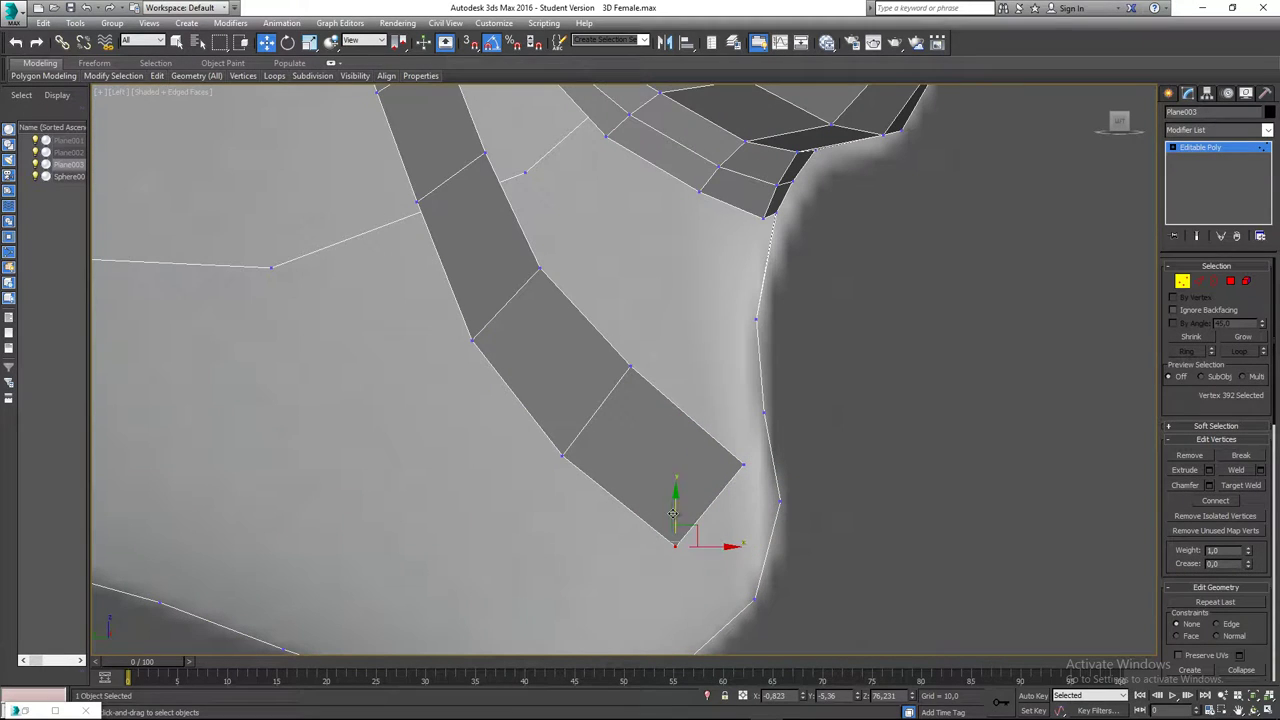
{"action": "left_click_drag", "start_coordinate": [694, 528], "coordinate": [709, 531]}
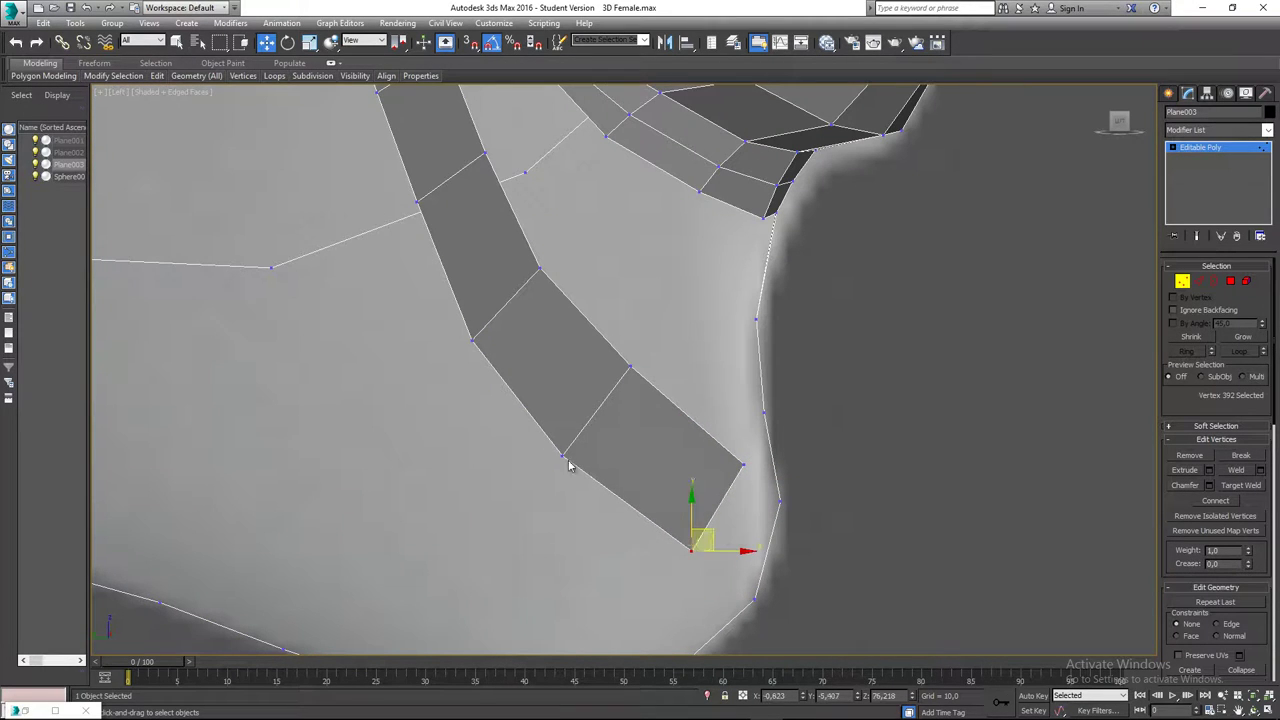
{"action": "left_click", "coordinate": [569, 458]}
- Fine-tune the outer vertex two cross-edges above the strip's end and both end-edge vertices in the side view
{"action": "left_click", "coordinate": [473, 342]}
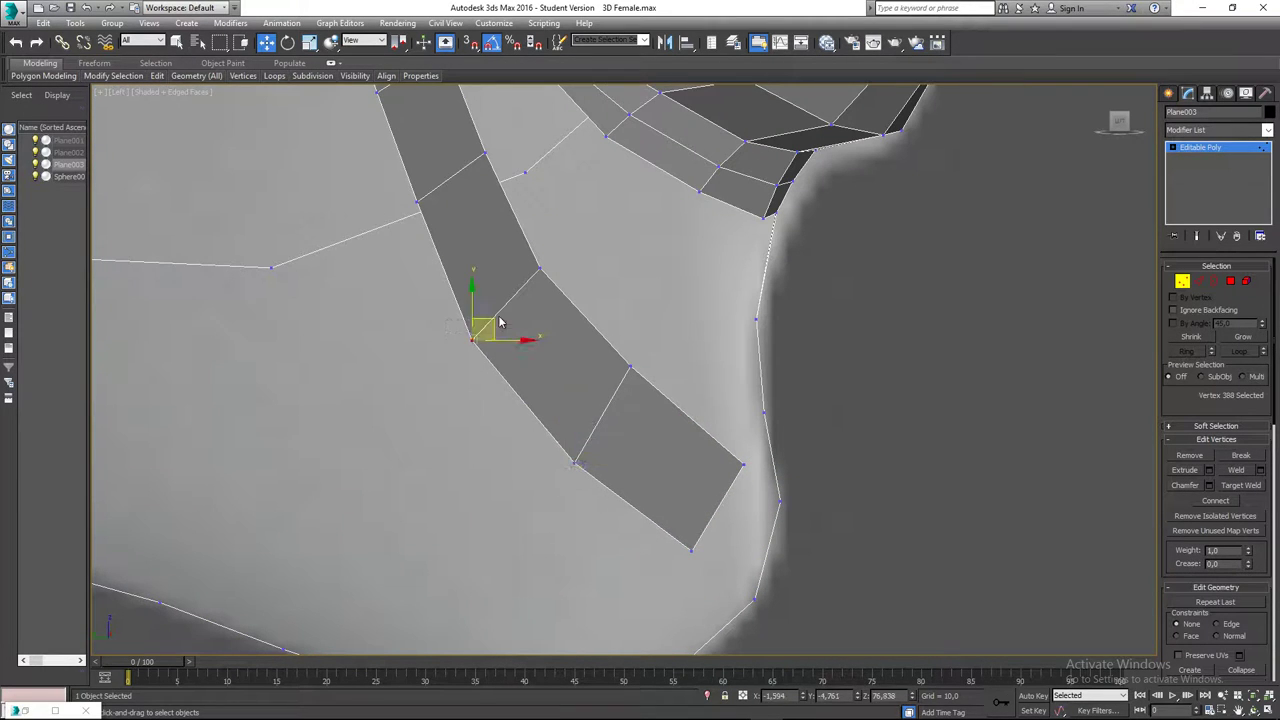
{"action": "scroll", "coordinate": [536, 342], "scroll_direction": "down", "scroll_amount": 5}
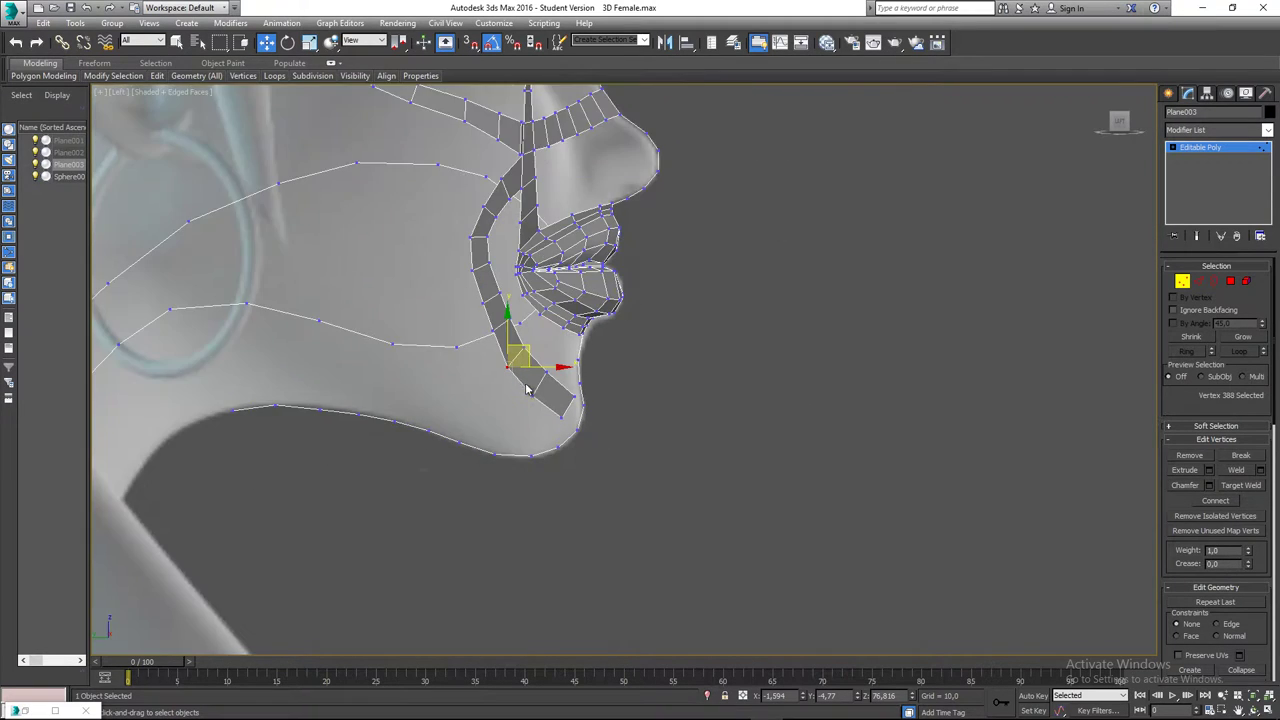
{"action": "scroll", "coordinate": [530, 425], "scroll_direction": "up", "scroll_amount": 3}
{"action": "left_click_drag", "start_coordinate": [562, 393], "coordinate": [564, 388]}
{"action": "left_click", "coordinate": [492, 355]}
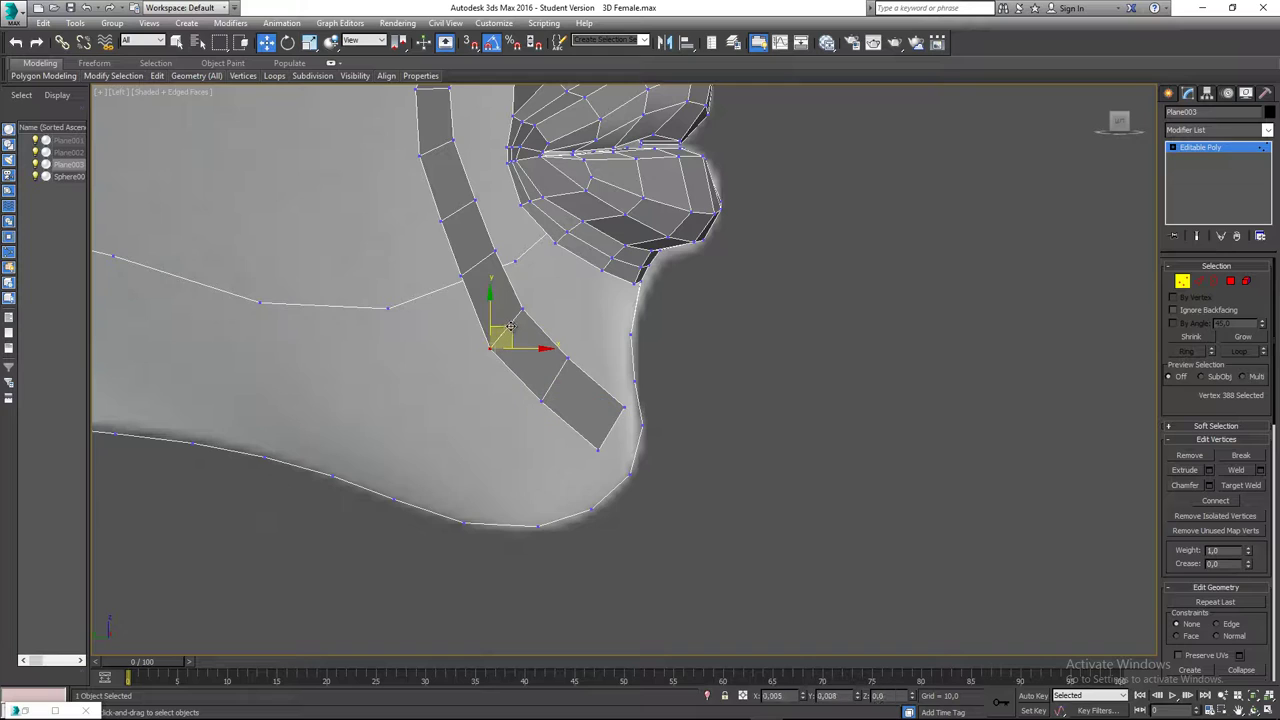
{"action": "left_click", "coordinate": [598, 447]}
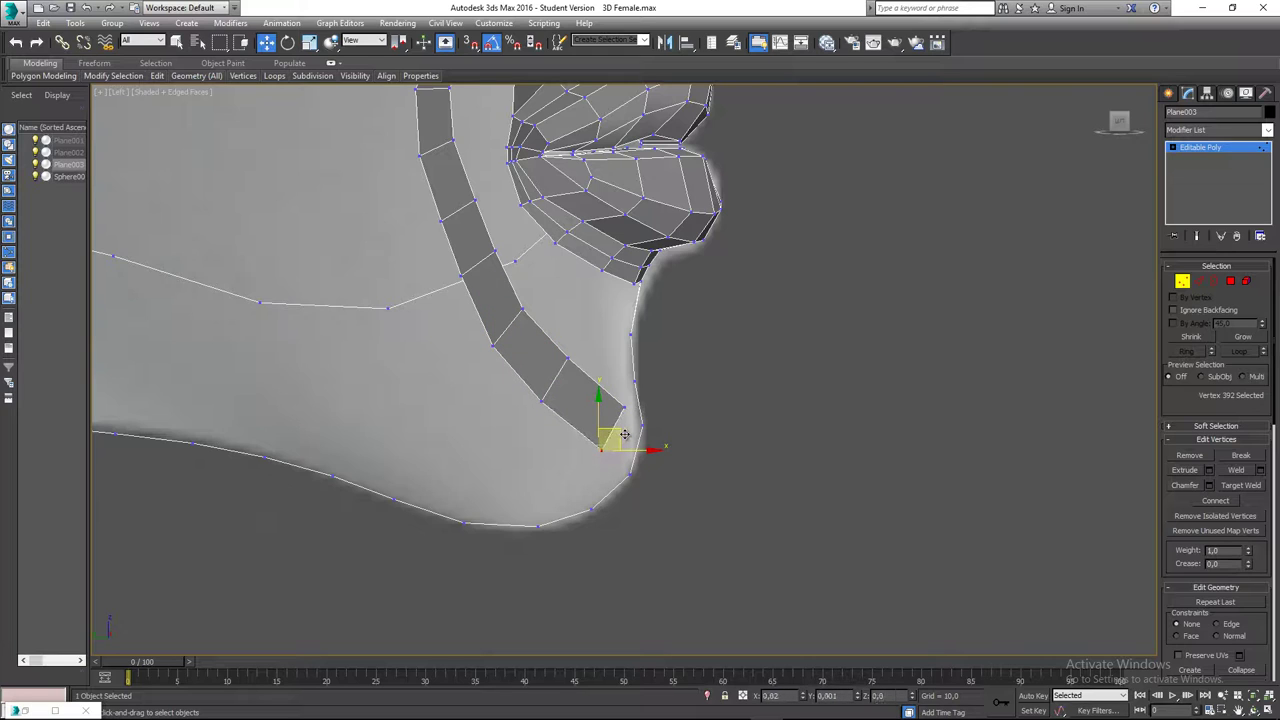
{"action": "left_click", "coordinate": [624, 405]}
{"action": "left_click_drag", "start_coordinate": [639, 389], "coordinate": [633, 386]}
- Bridge the strip's end edge to the facing side edge of the vertical chin strip with one segment
{"action": "scroll", "coordinate": [595, 421], "scroll_direction": "up", "scroll_amount": 3}
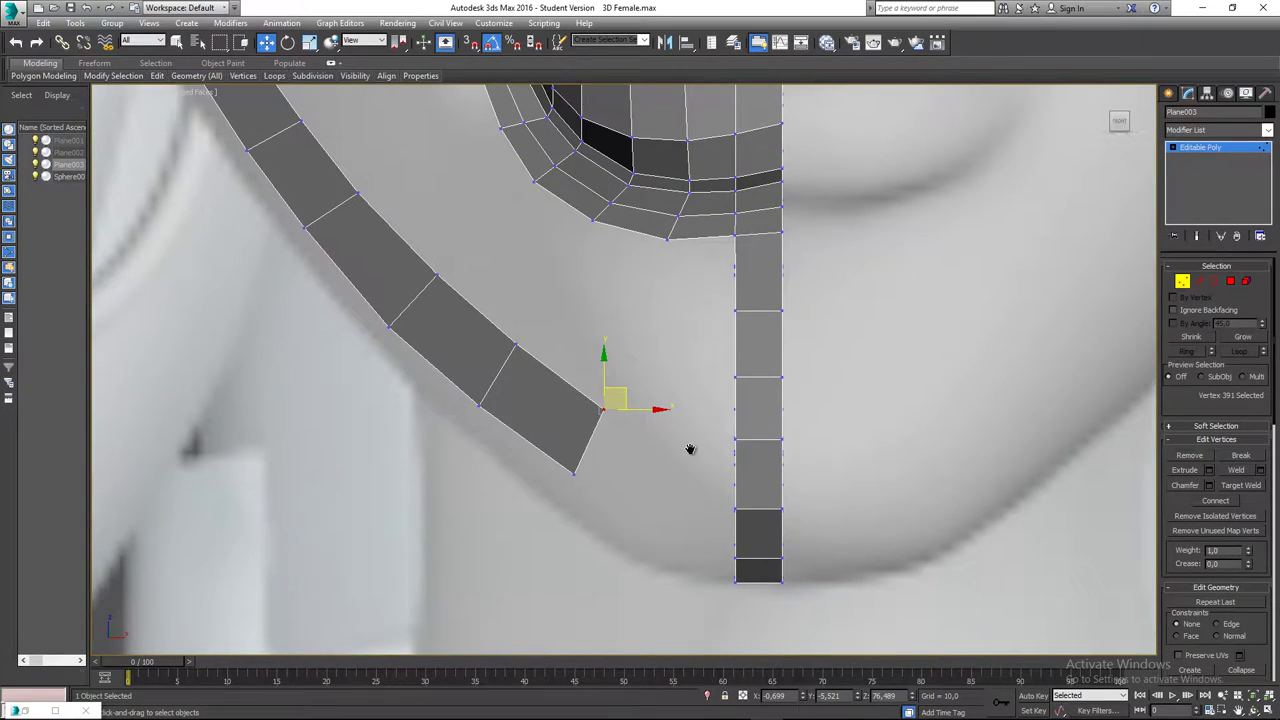
{"action": "middle_click_drag", "start_coordinate": [690, 449], "coordinate": [649, 429]}
{"action": "key", "text": "2"}
{"action": "left_click", "coordinate": [560, 433]}
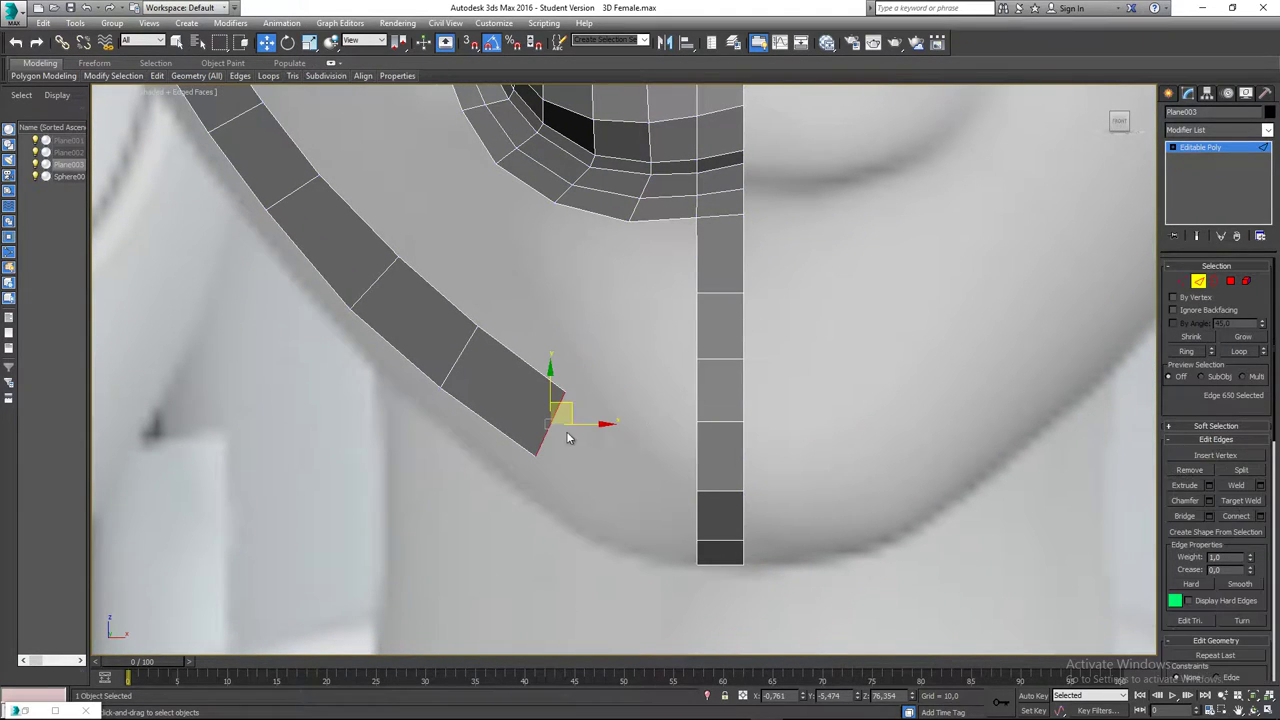
{"action": "left_click", "coordinate": [696, 453], "text": "ctrl"}
{"action": "scroll", "coordinate": [666, 449], "scroll_direction": "down", "scroll_amount": 2}
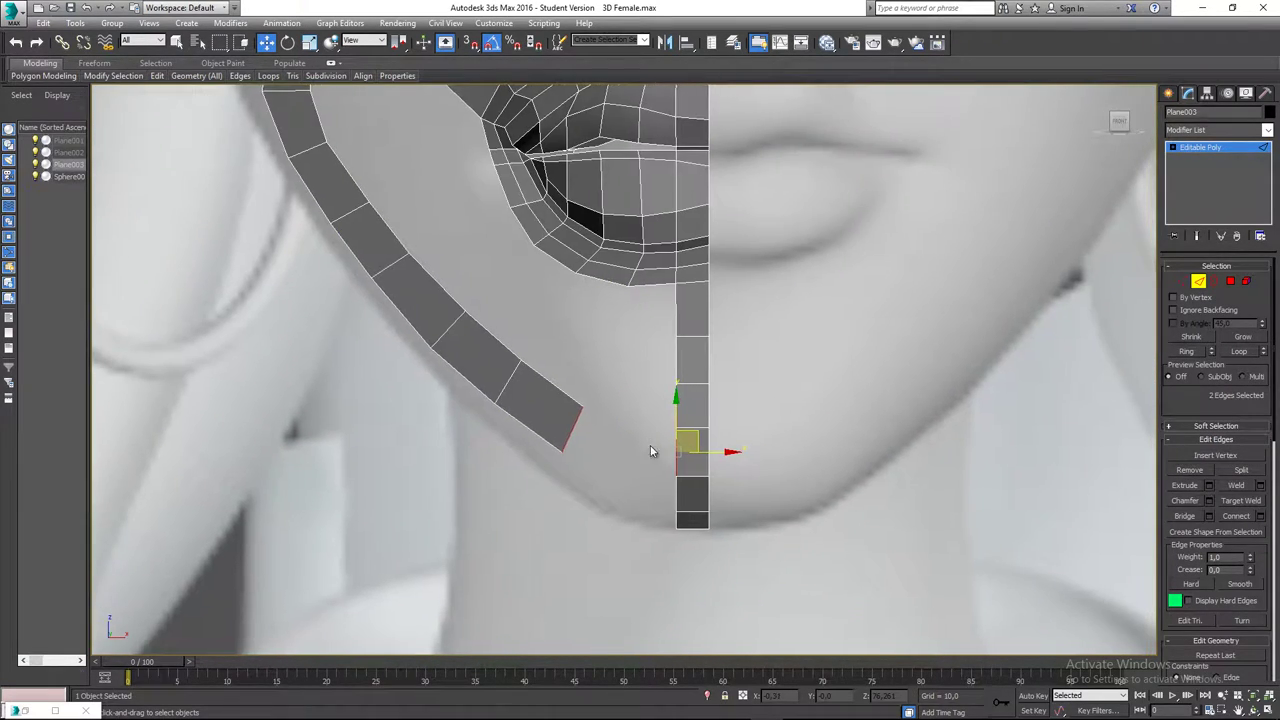
{"action": "left_click", "coordinate": [1208, 516]}
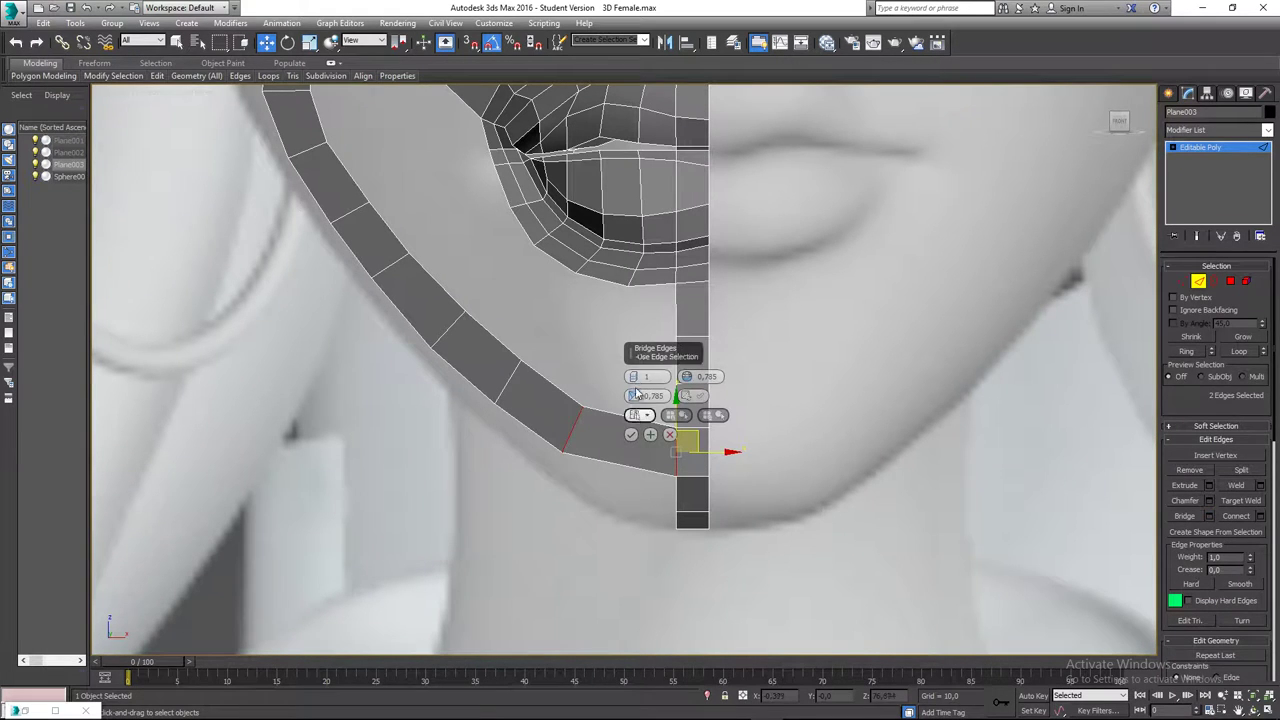
{"action": "left_click", "coordinate": [631, 436]}
- Move both vertices of the cross-edge beside the new bridge polygon toward the chin in the front view
{"action": "middle_click_drag", "start_coordinate": [625, 451], "coordinate": [631, 423]}
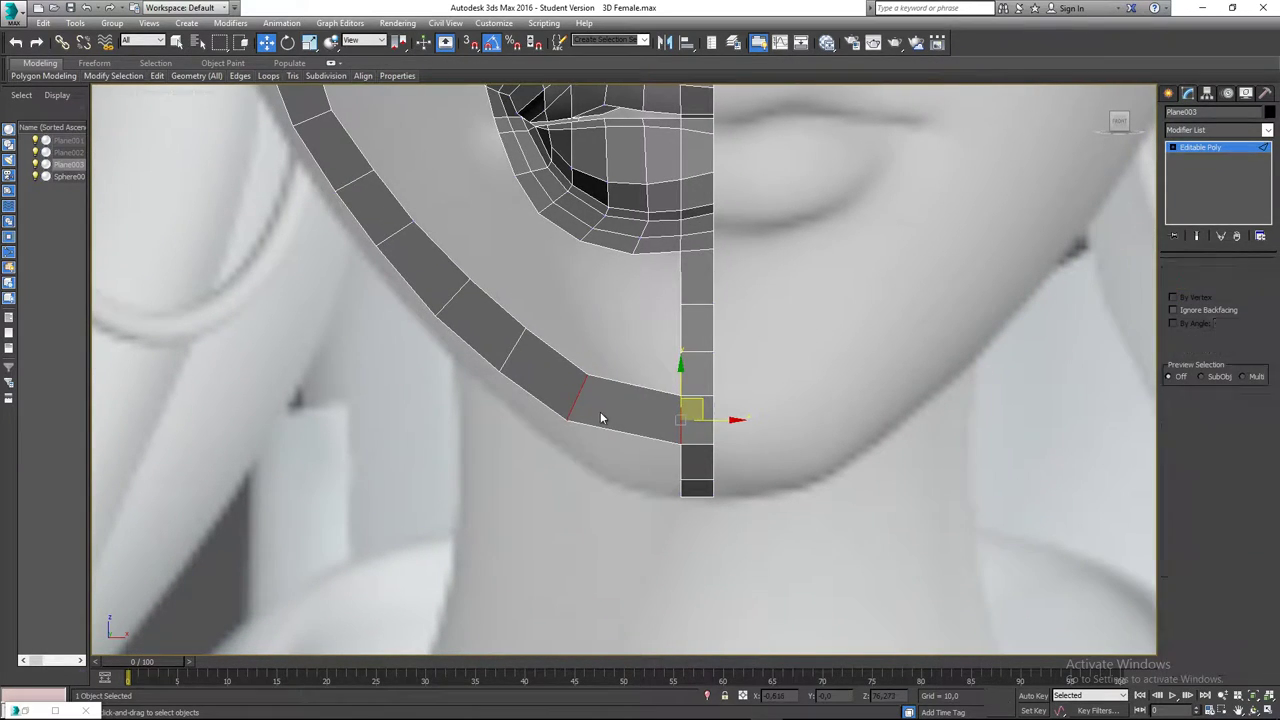
{"action": "key", "text": "1"}
{"action": "left_click", "coordinate": [566, 418]}
{"action": "left_click_drag", "start_coordinate": [582, 403], "coordinate": [591, 410]}
{"action": "left_click", "coordinate": [586, 375]}
{"action": "left_click_drag", "start_coordinate": [606, 356], "coordinate": [619, 355]}
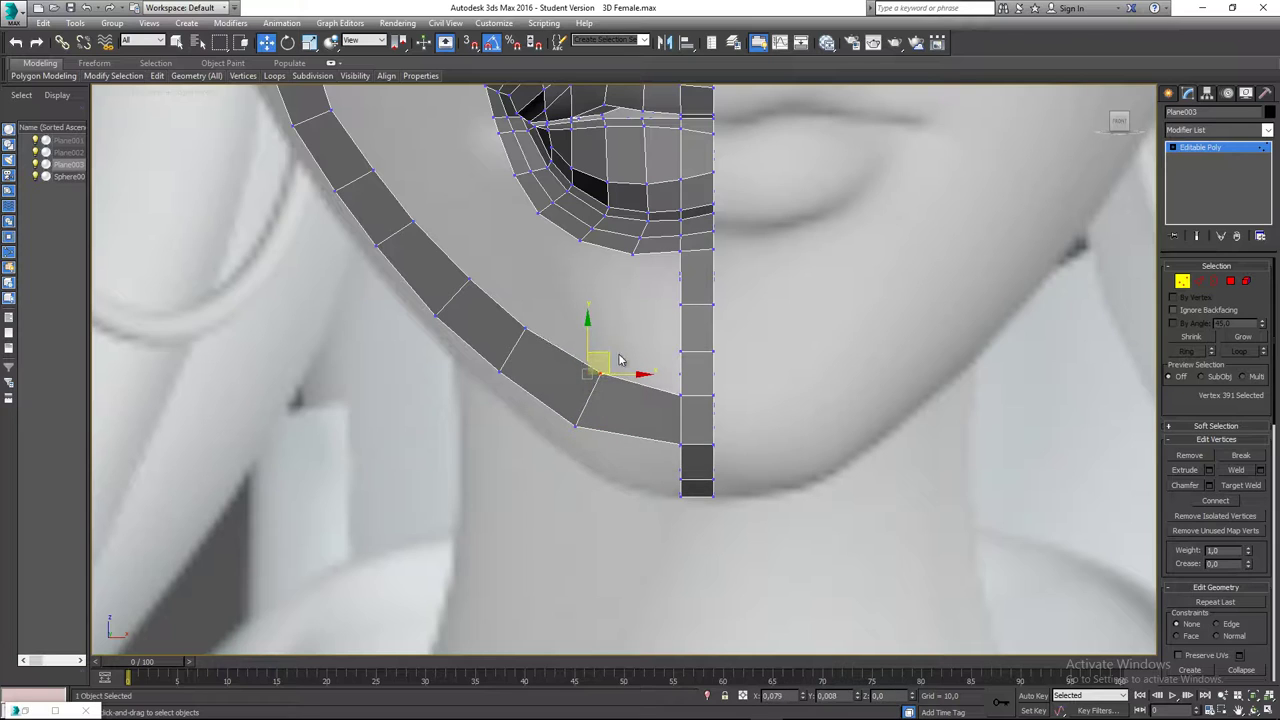
- Lower the chin strip's vertices at the bridge's lower corner slightly and fine-tune the cross-edge beside the bridge
{"action": "left_click_drag", "start_coordinate": [647, 427], "coordinate": [688, 455]}
{"action": "left_click_drag", "start_coordinate": [680, 404], "coordinate": [680, 413]}
{"action": "scroll", "coordinate": [667, 434], "scroll_direction": "up", "scroll_amount": 1}
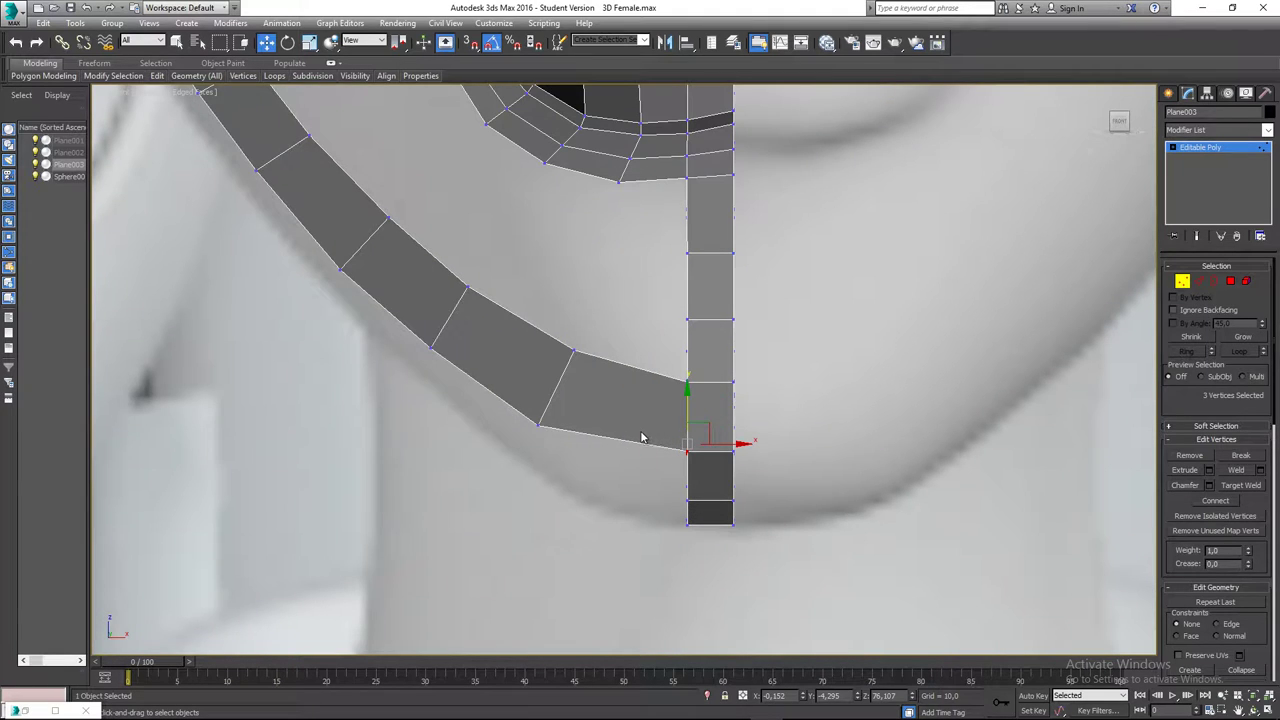
{"action": "left_click_drag", "start_coordinate": [549, 452], "coordinate": [551, 454]}
{"action": "left_click_drag", "start_coordinate": [554, 405], "coordinate": [568, 396]}
{"action": "scroll", "coordinate": [474, 343], "scroll_direction": "down", "scroll_amount": 2}
{"action": "middle_click_drag", "start_coordinate": [540, 308], "coordinate": [583, 392]}
{"action": "left_click", "coordinate": [560, 360]}
- Examine the connected jaw strip and the overall face topology from several angles in the perspective view
{"action": "scroll", "coordinate": [570, 350], "scroll_direction": "down", "scroll_amount": 3}
{"action": "scroll", "coordinate": [583, 392], "scroll_direction": "down", "scroll_amount": 3}
{"action": "key", "text": "p"}
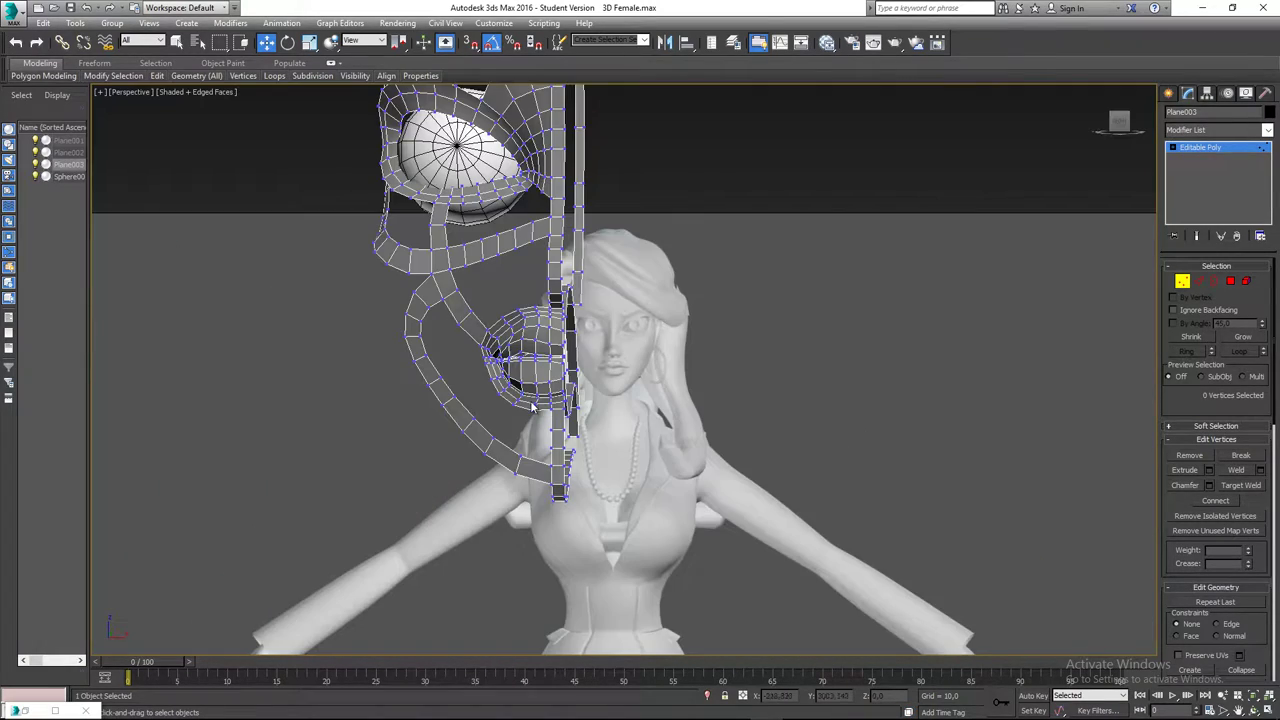
{"action": "middle_click_drag", "start_coordinate": [477, 413], "coordinate": [603, 486], "text": "alt"}
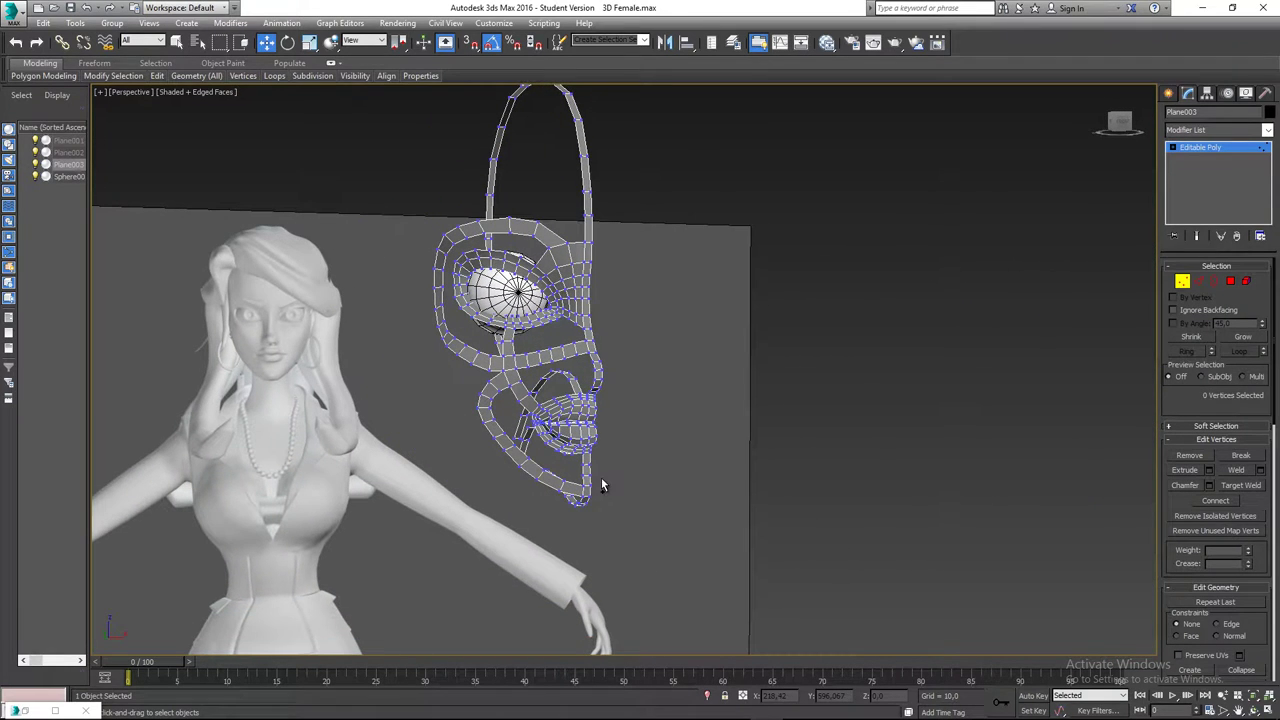
{"action": "scroll", "coordinate": [497, 370], "scroll_direction": "up", "scroll_amount": 4}
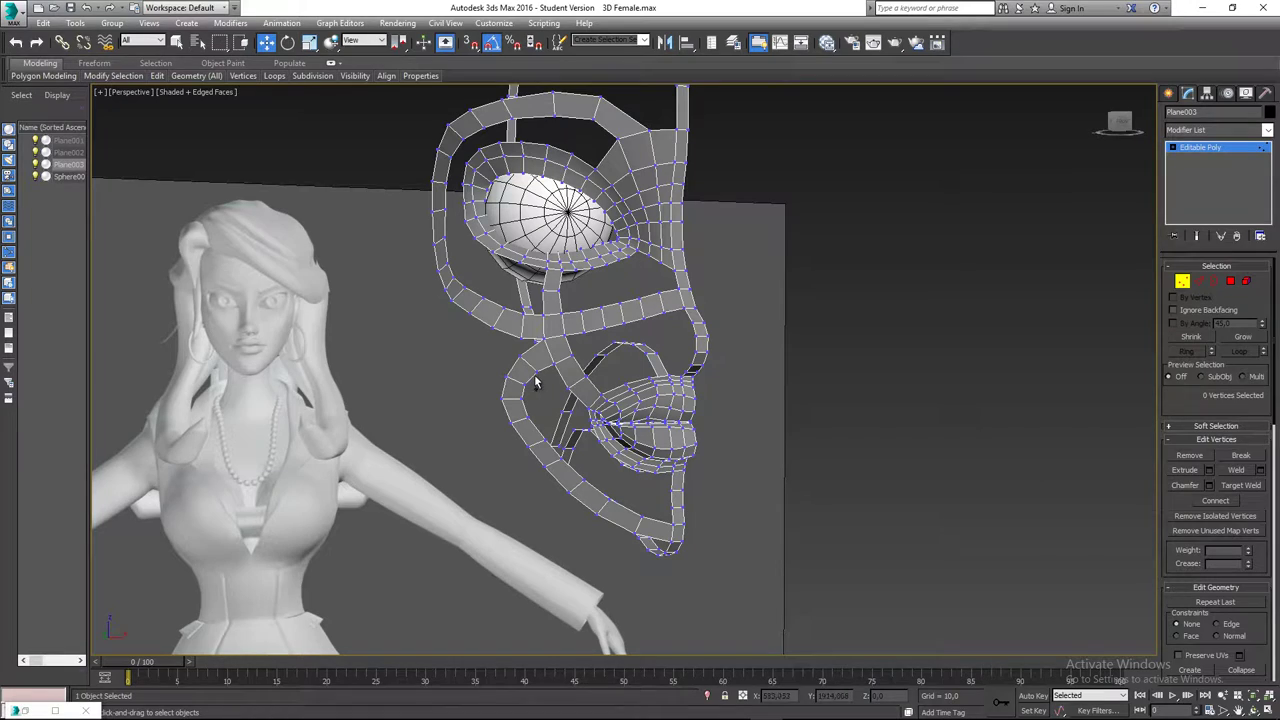
{"action": "middle_click_drag", "start_coordinate": [535, 395], "coordinate": [556, 345], "text": "alt"}
{"action": "scroll", "coordinate": [578, 352], "scroll_direction": "up", "scroll_amount": 3}
{"action": "scroll", "coordinate": [557, 346], "scroll_direction": "down", "scroll_amount": 3}
{"action": "middle_click_drag", "start_coordinate": [621, 308], "coordinate": [621, 350]}
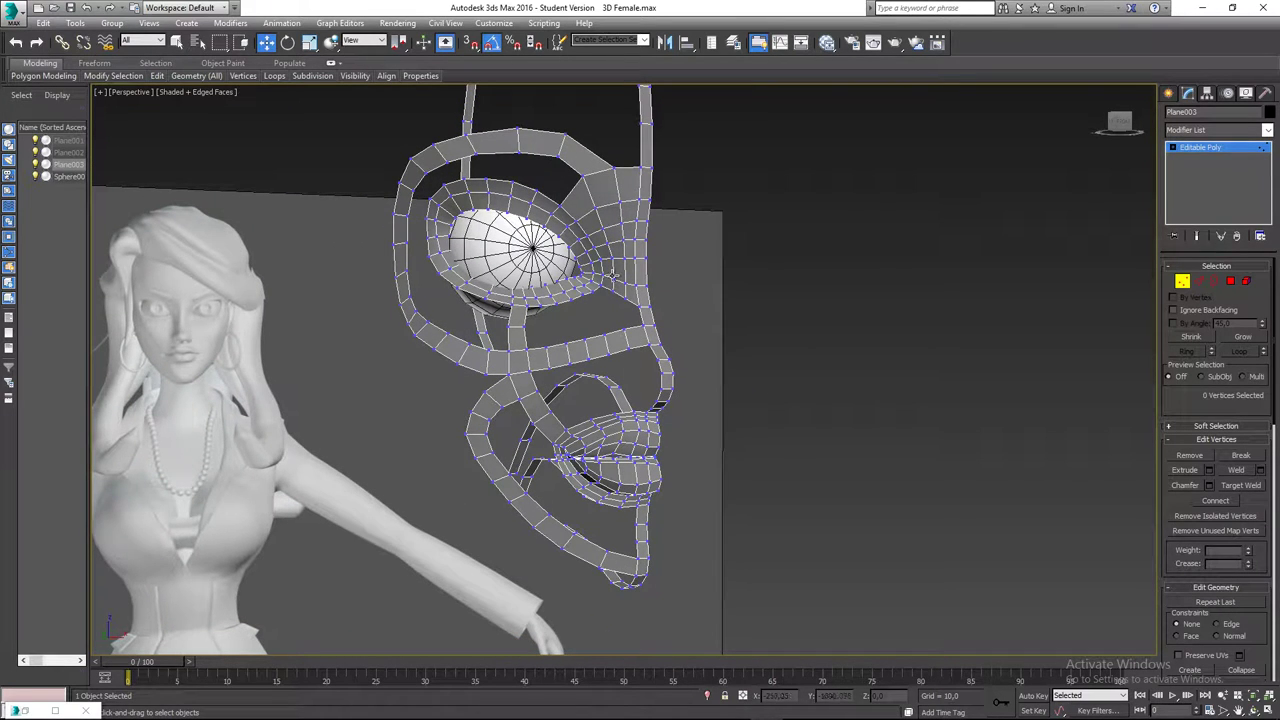
{"action": "middle_click_drag", "start_coordinate": [618, 305], "coordinate": [645, 348], "text": "alt"}
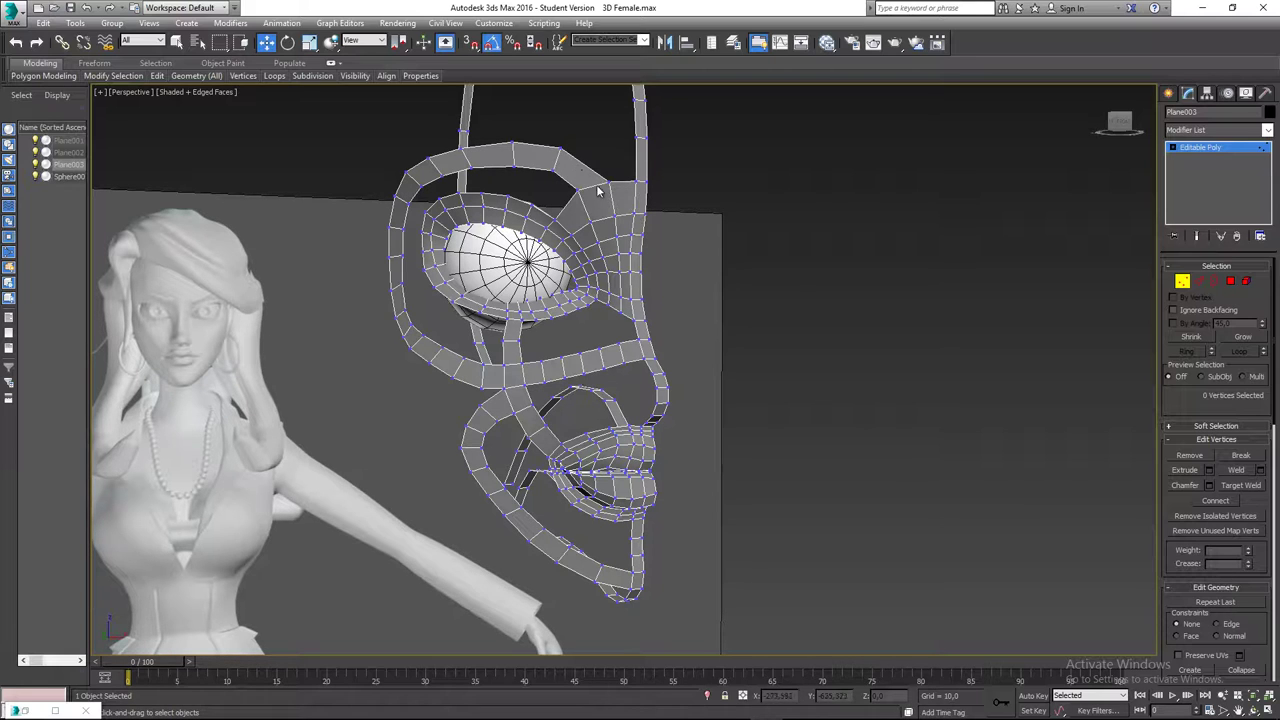
- Bridge the inner side edge of the cheek-to-mouth strip to the facing nose strip edge below the existing cheek strip, using six segments
{"action": "middle_click_drag", "start_coordinate": [607, 335], "coordinate": [513, 370], "text": "alt"}
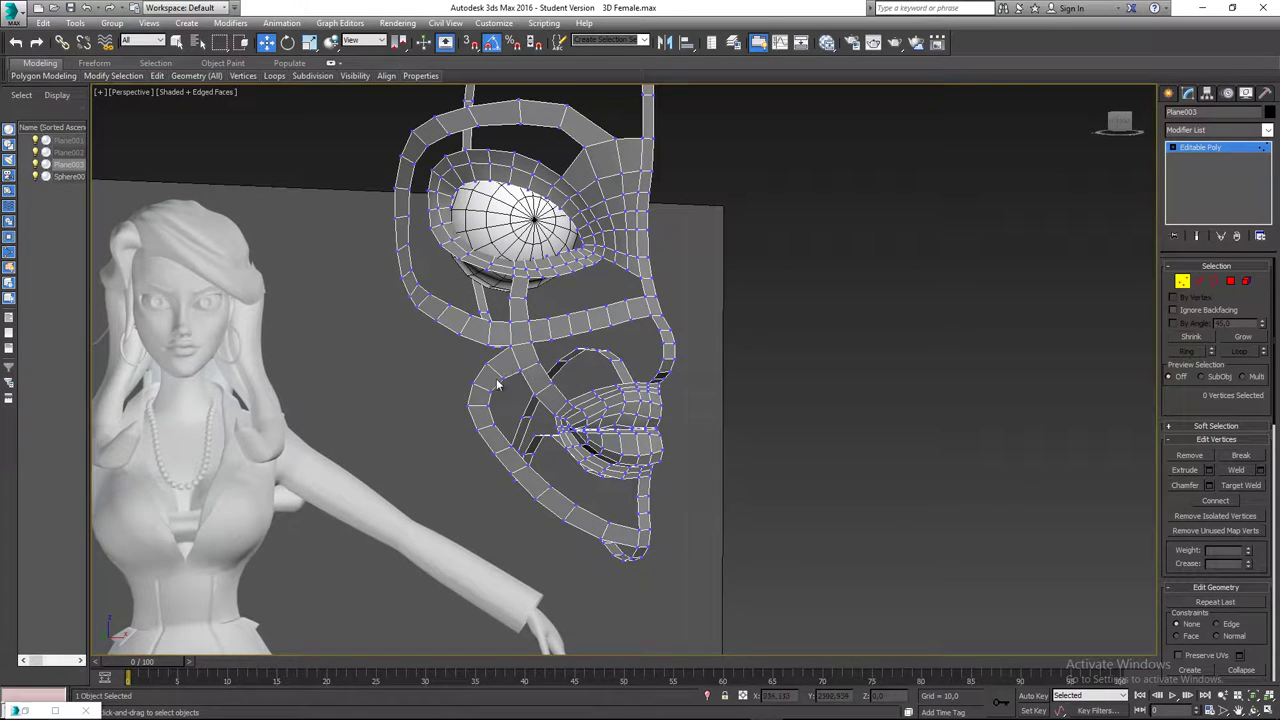
{"action": "scroll", "coordinate": [530, 382], "scroll_direction": "up", "scroll_amount": 4}
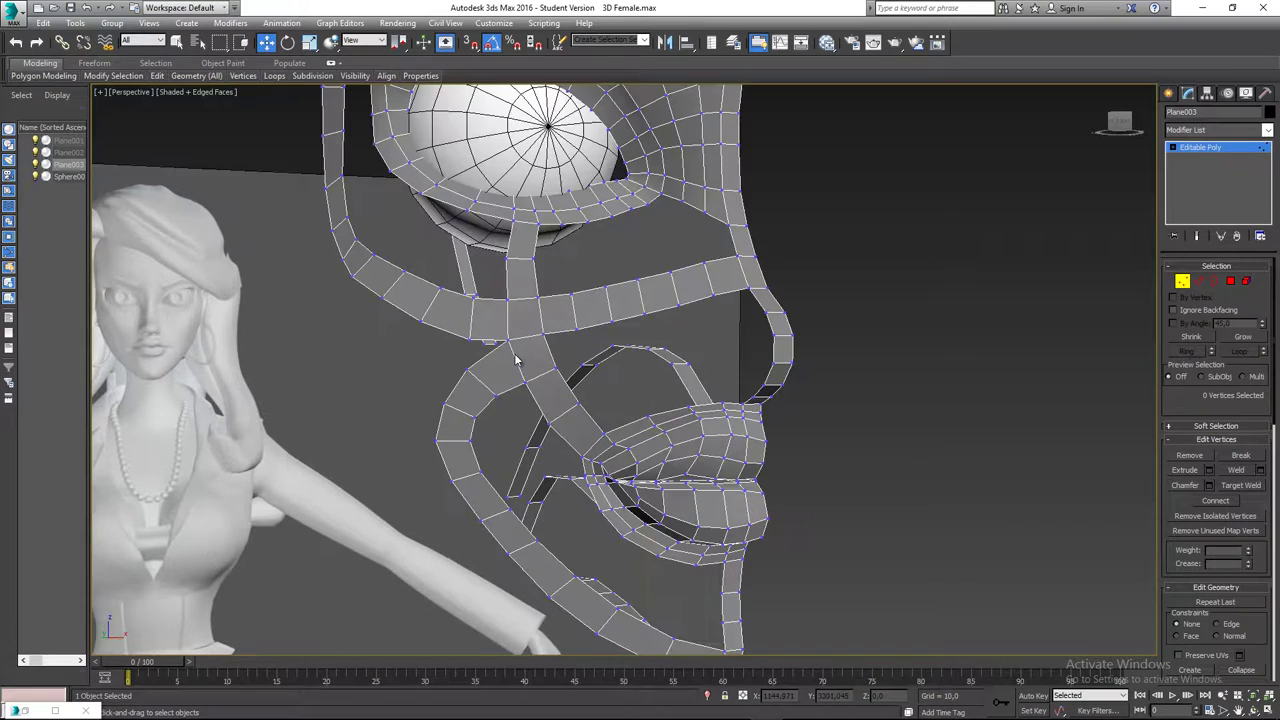
{"action": "scroll", "coordinate": [530, 382], "scroll_direction": "down", "scroll_amount": 1}
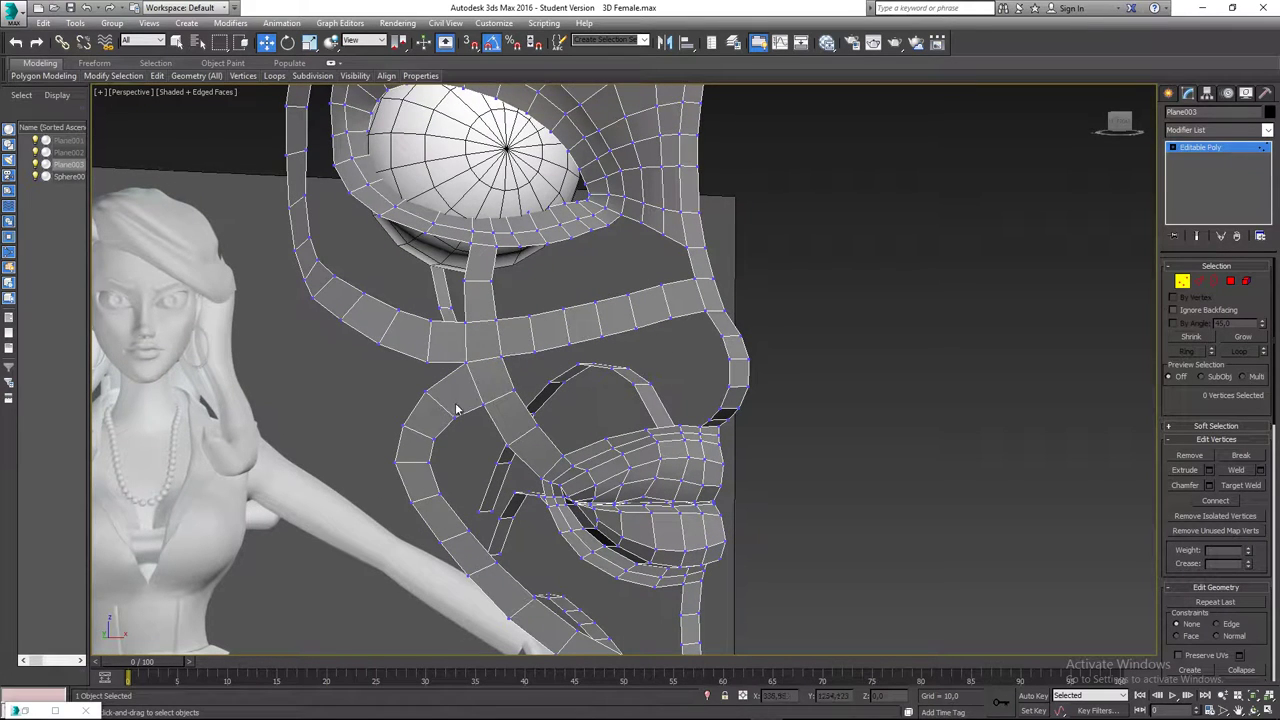
{"action": "middle_click_drag", "start_coordinate": [505, 378], "coordinate": [578, 390], "text": "alt"}
{"action": "key", "text": "2"}
{"action": "left_click", "coordinate": [489, 388]}
{"action": "left_click", "coordinate": [661, 354], "text": "ctrl"}
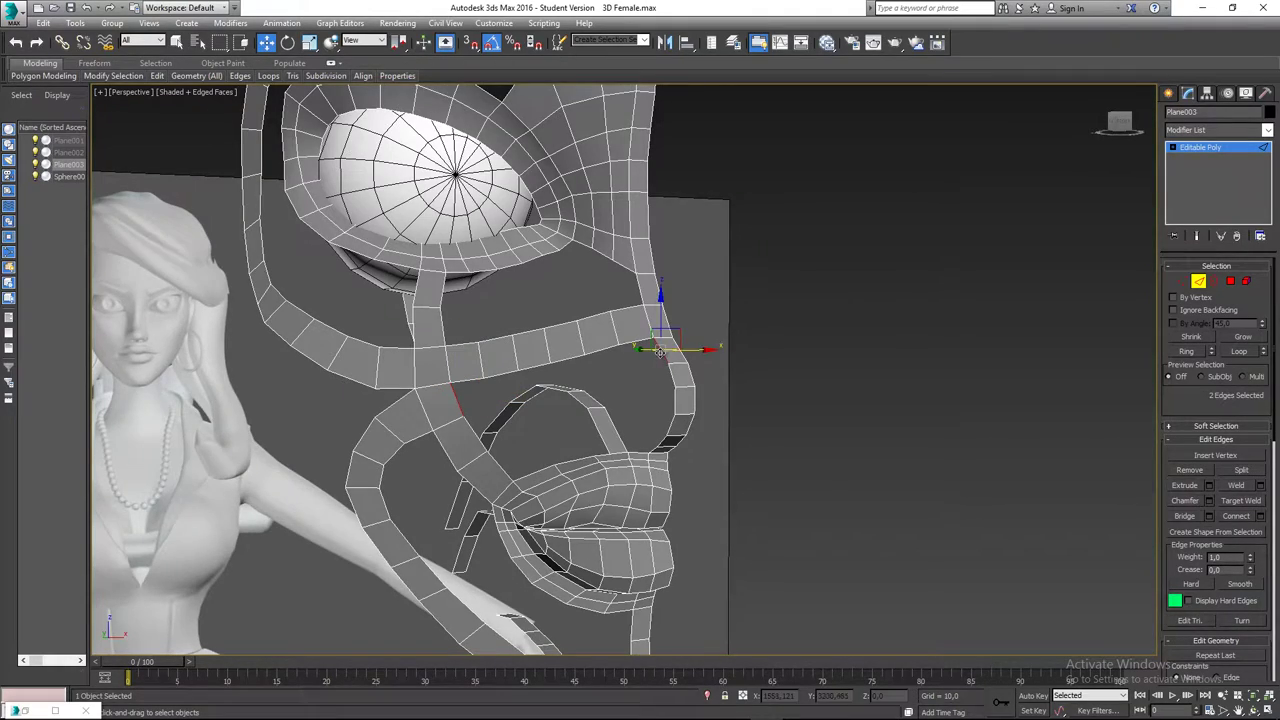
{"action": "middle_click_drag", "start_coordinate": [668, 356], "coordinate": [695, 360], "text": "alt"}
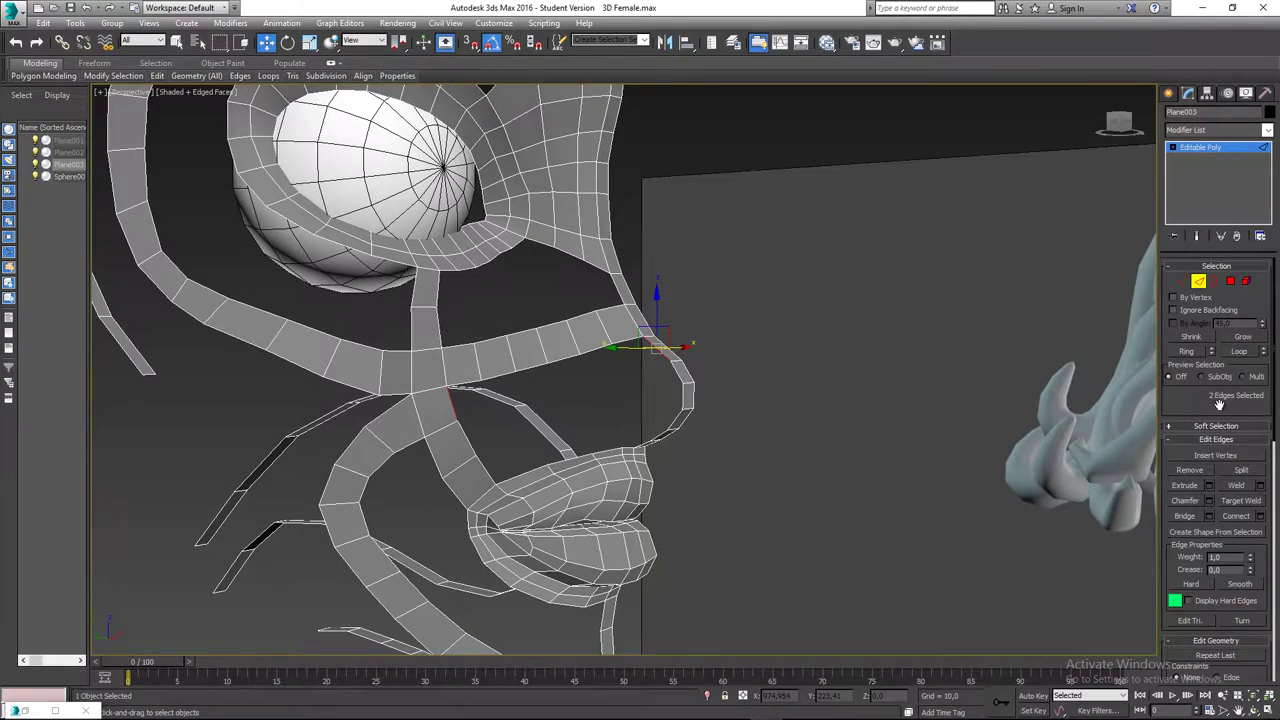
{"action": "scroll", "coordinate": [1218, 403], "scroll_direction": "down", "scroll_amount": 1}
{"action": "left_click", "coordinate": [1208, 489]}
{"action": "middle_click_drag", "start_coordinate": [554, 372], "coordinate": [476, 367], "text": "alt"}
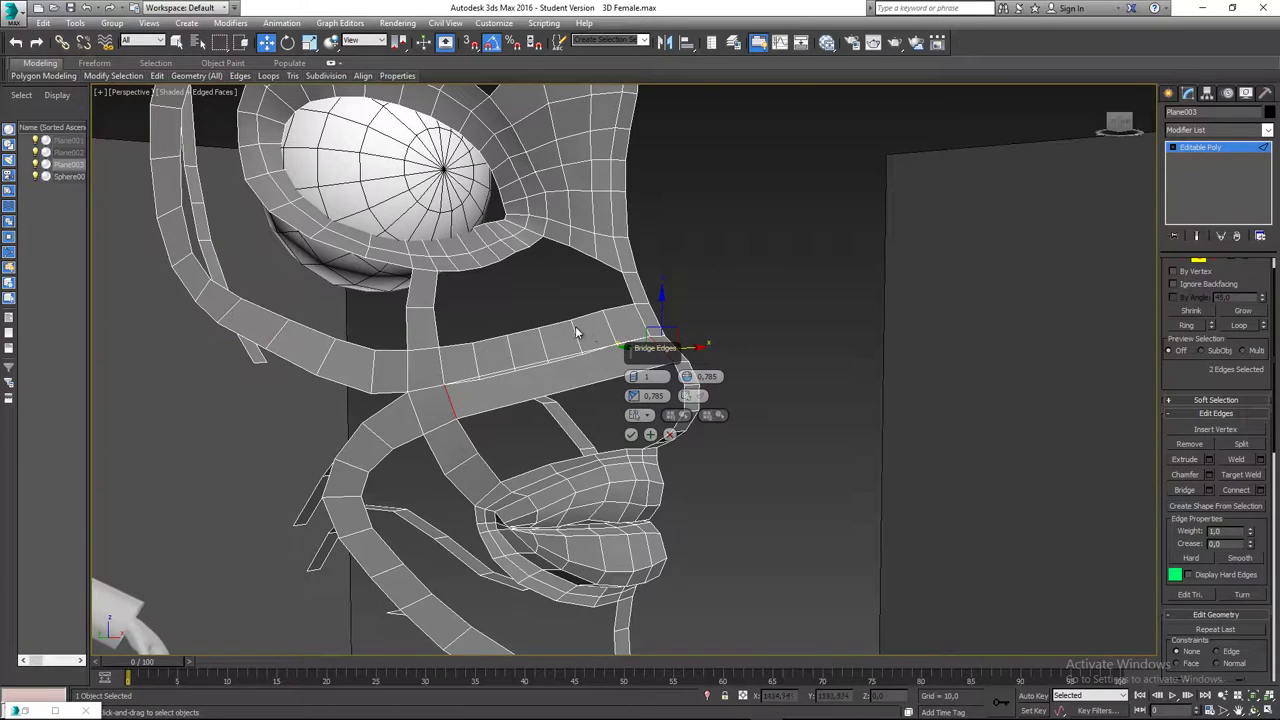
{"action": "left_click", "coordinate": [634, 372]}
{"action": "left_click", "coordinate": [634, 372]}
{"action": "left_click", "coordinate": [634, 372]}
{"action": "left_click", "coordinate": [634, 372]}
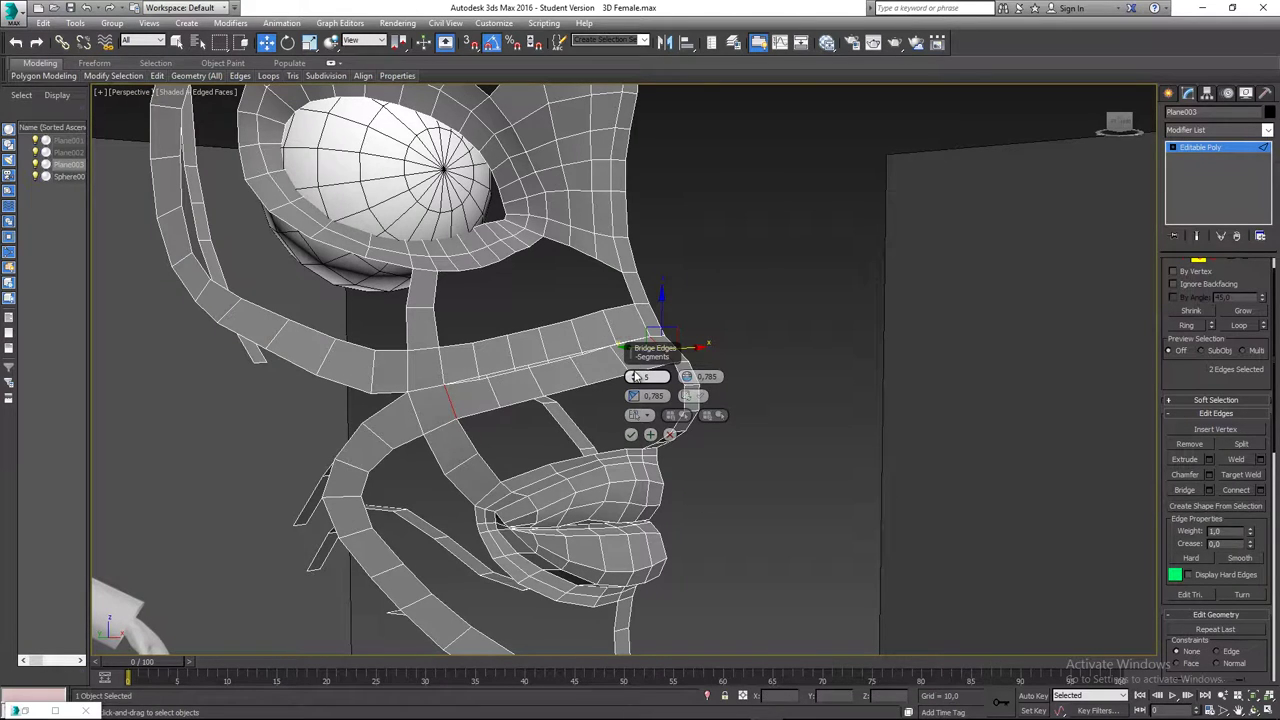
{"action": "left_click", "coordinate": [631, 434]}
- Weld the first two overlapping vertex pairs on the cheek side of the seam between the two strips, with a 0.1 threshold
{"action": "middle_click_drag", "start_coordinate": [631, 434], "coordinate": [452, 402], "text": "alt"}
{"action": "scroll", "coordinate": [498, 366], "scroll_direction": "up", "scroll_amount": 5}
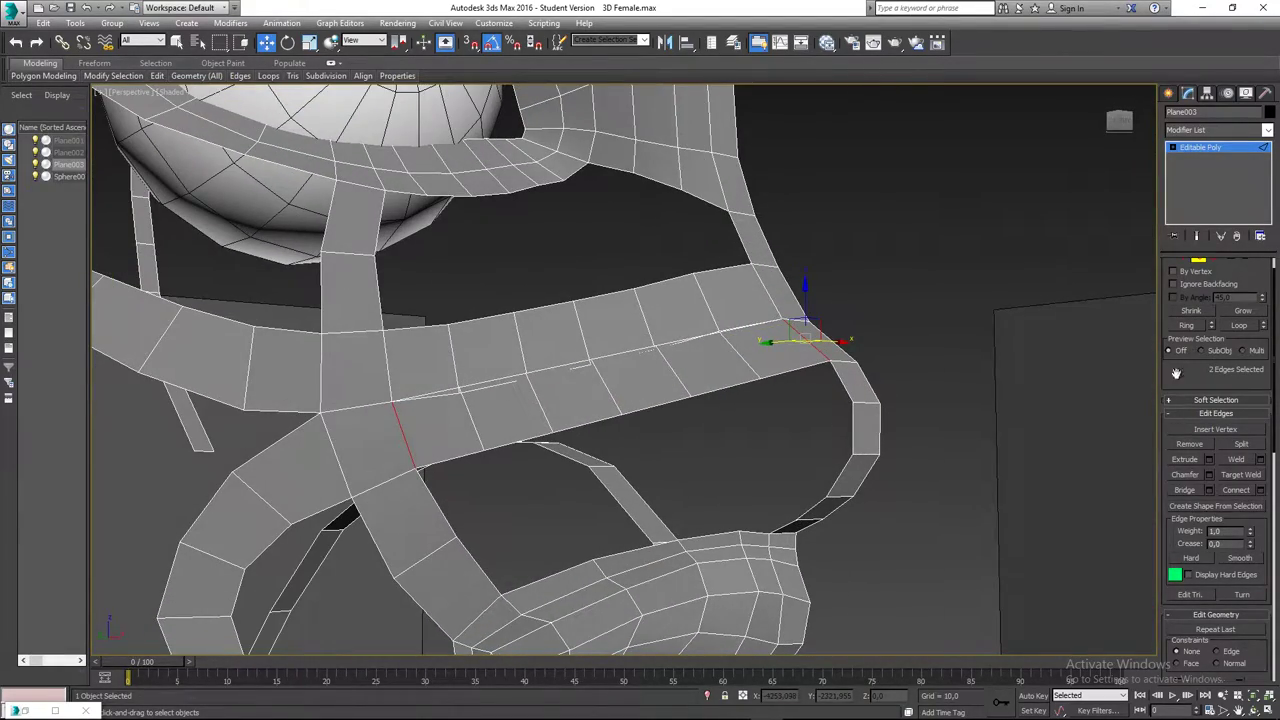
{"action": "scroll", "coordinate": [1190, 373], "scroll_direction": "up", "scroll_amount": 1}
{"action": "left_click", "coordinate": [1183, 281]}
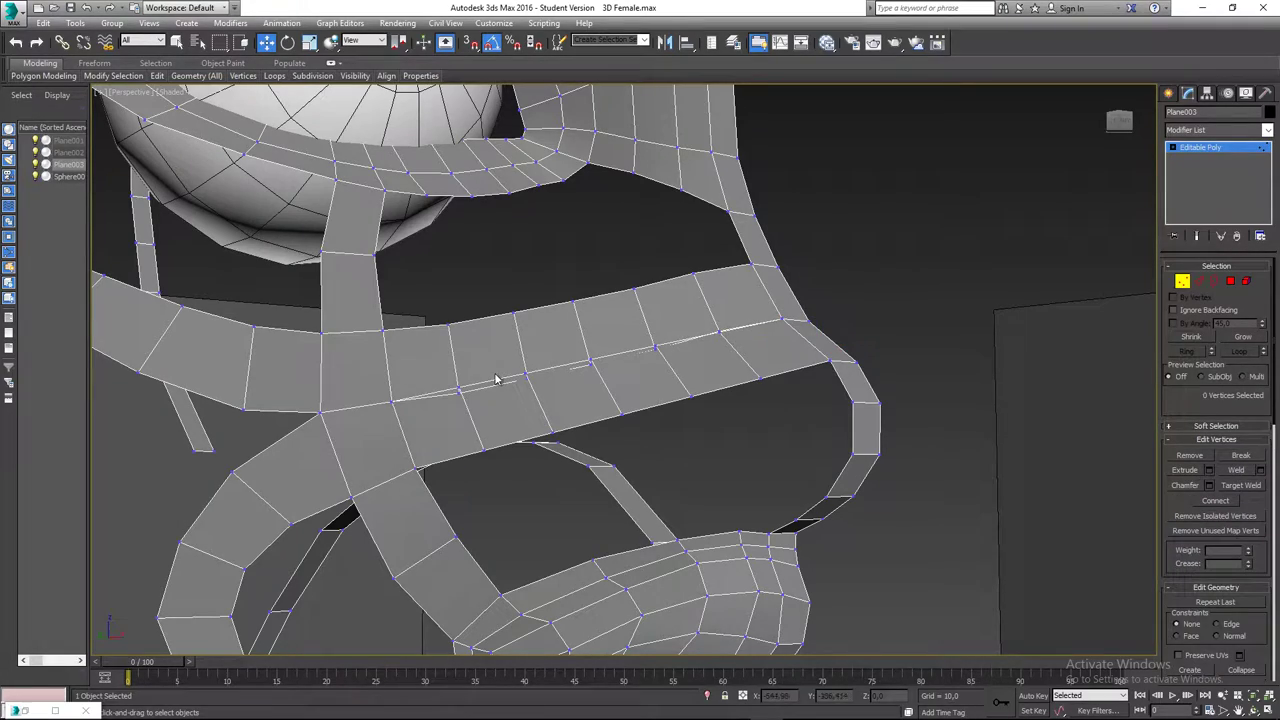
{"action": "left_click_drag", "start_coordinate": [467, 398], "coordinate": [470, 400]}
{"action": "middle_click_drag", "start_coordinate": [470, 400], "coordinate": [496, 385], "text": "alt"}
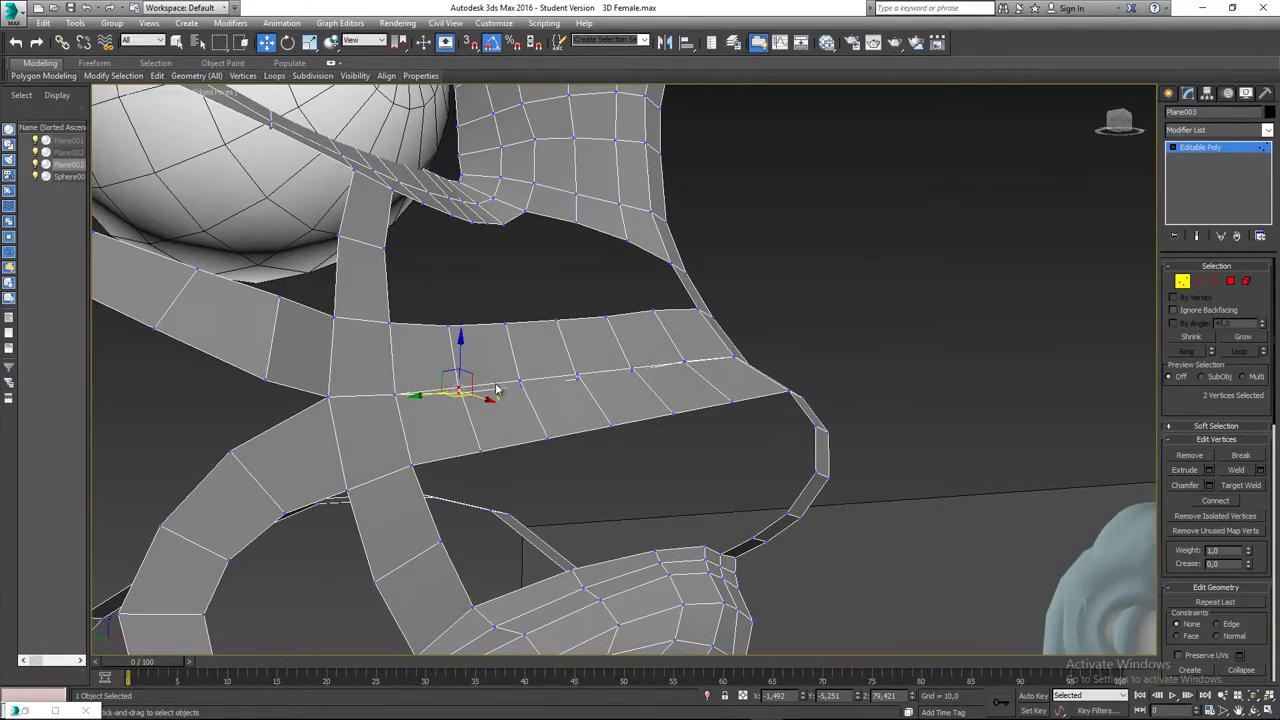
{"action": "left_click", "coordinate": [1259, 470]}
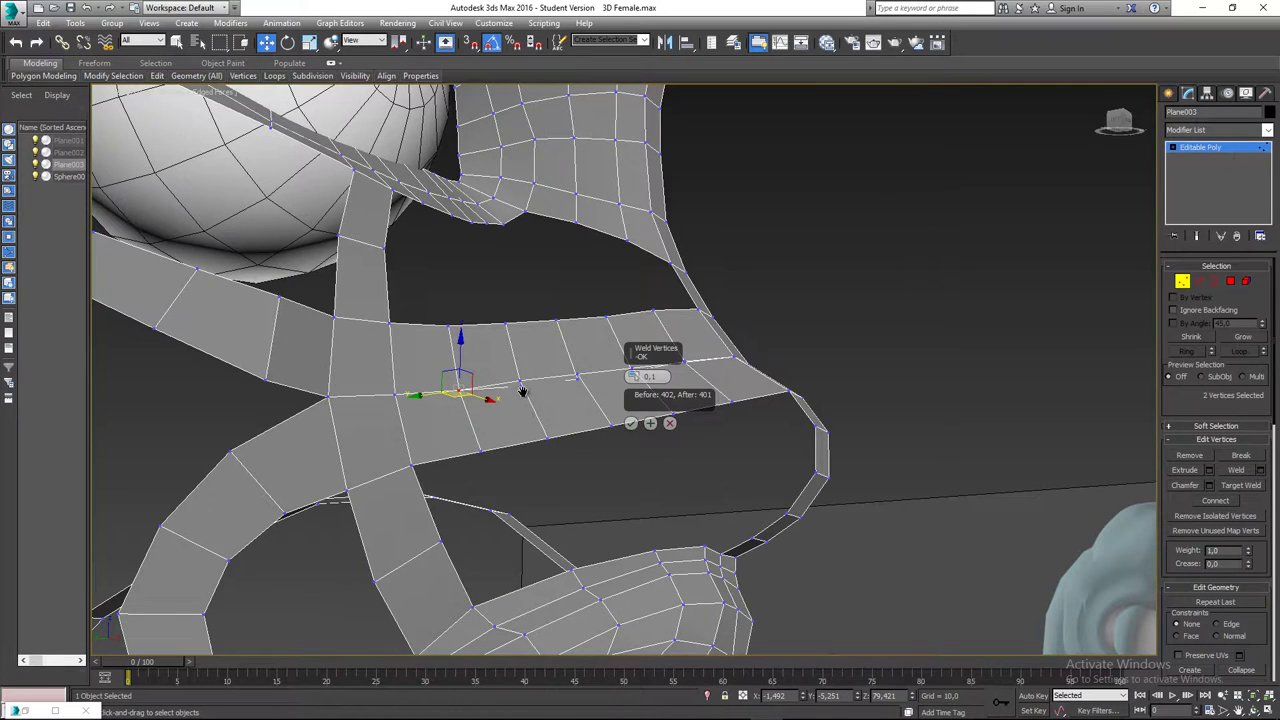
{"action": "scroll", "coordinate": [478, 382], "scroll_direction": "up", "scroll_amount": 4}
{"action": "scroll", "coordinate": [475, 383], "scroll_direction": "up", "scroll_amount": 2}
{"action": "scroll", "coordinate": [375, 382], "scroll_direction": "down", "scroll_amount": 2}
{"action": "middle_click_drag", "start_coordinate": [376, 382], "coordinate": [414, 398]}
{"action": "left_click", "coordinate": [650, 424]}
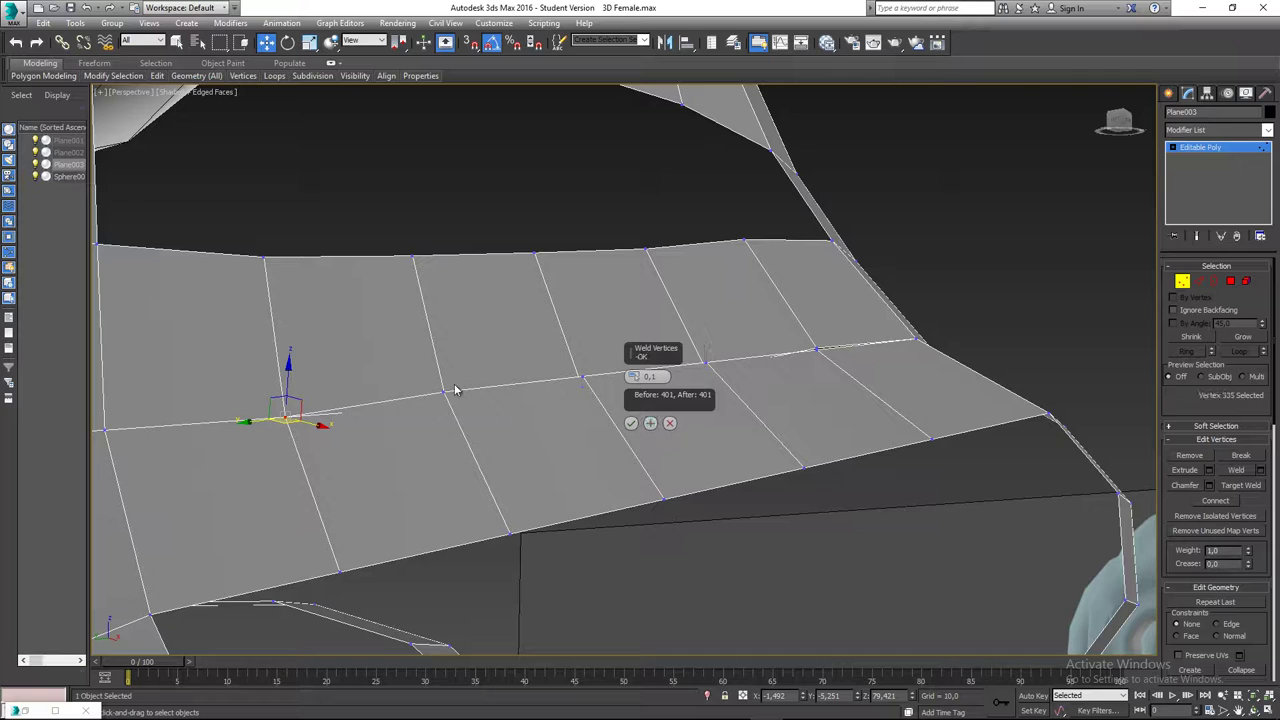
{"action": "left_click", "coordinate": [651, 425]}
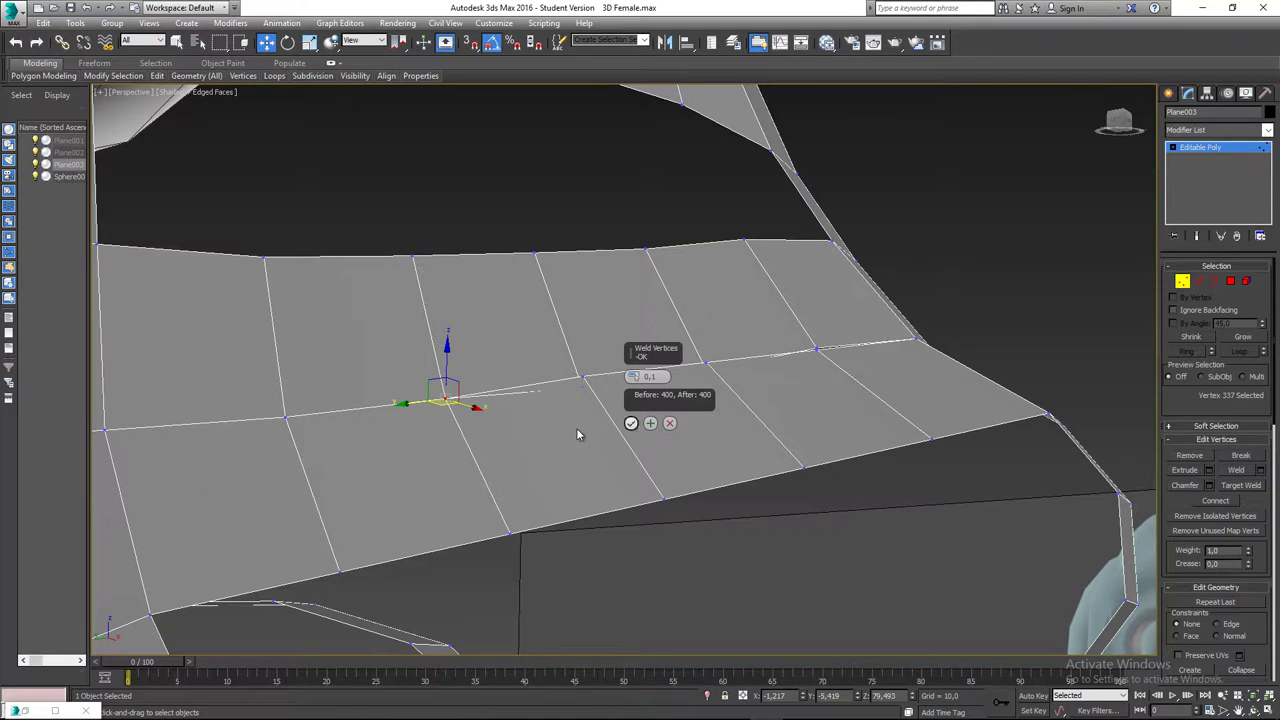
- Weld the remaining three overlapping vertex pairs along the seam toward the nose with the same 0.1 threshold
{"action": "middle_click_drag", "start_coordinate": [576, 388], "coordinate": [456, 392]}
{"action": "left_click_drag", "start_coordinate": [446, 424], "coordinate": [448, 424]}
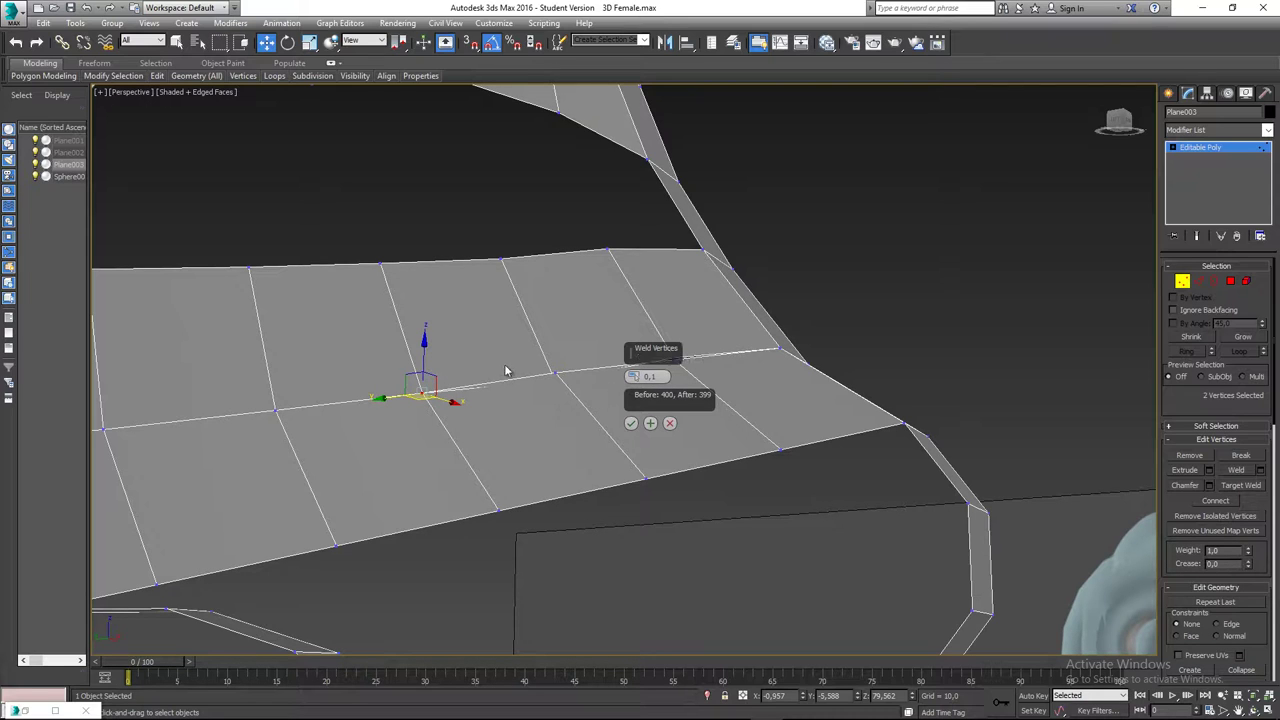
{"action": "left_click", "coordinate": [651, 424]}
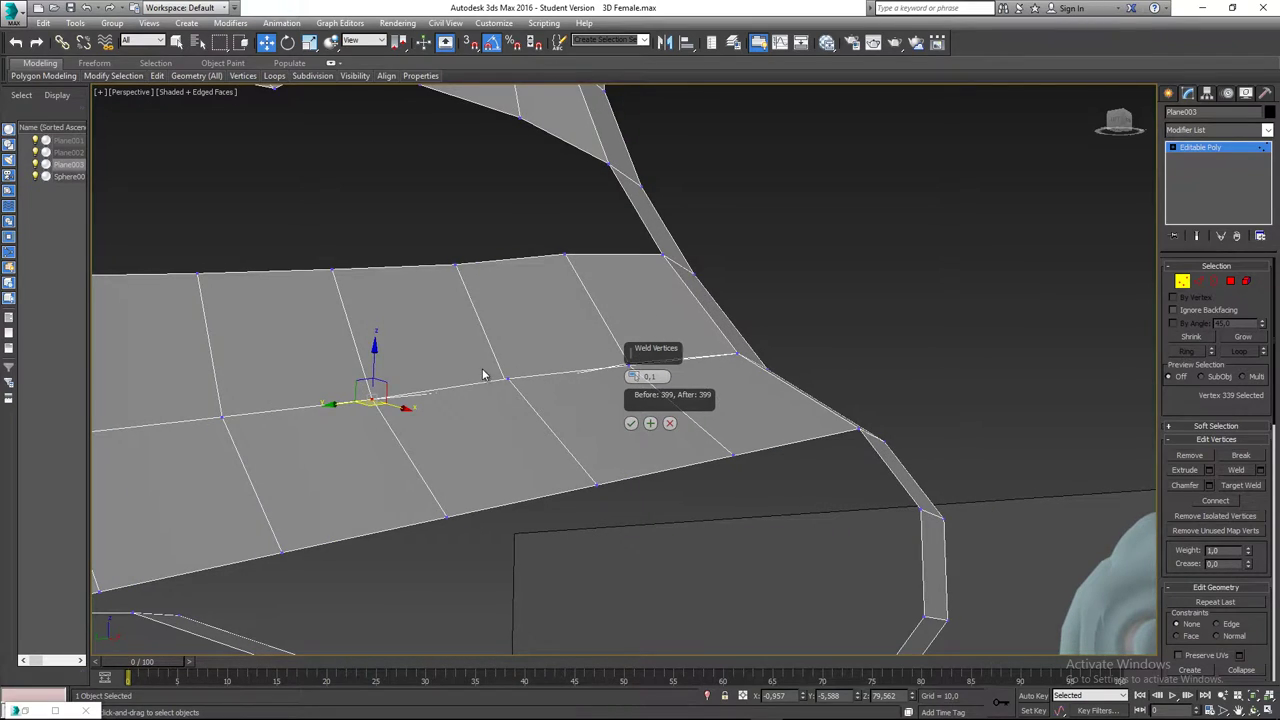
{"action": "middle_click_drag", "start_coordinate": [480, 366], "coordinate": [508, 393], "text": "alt"}
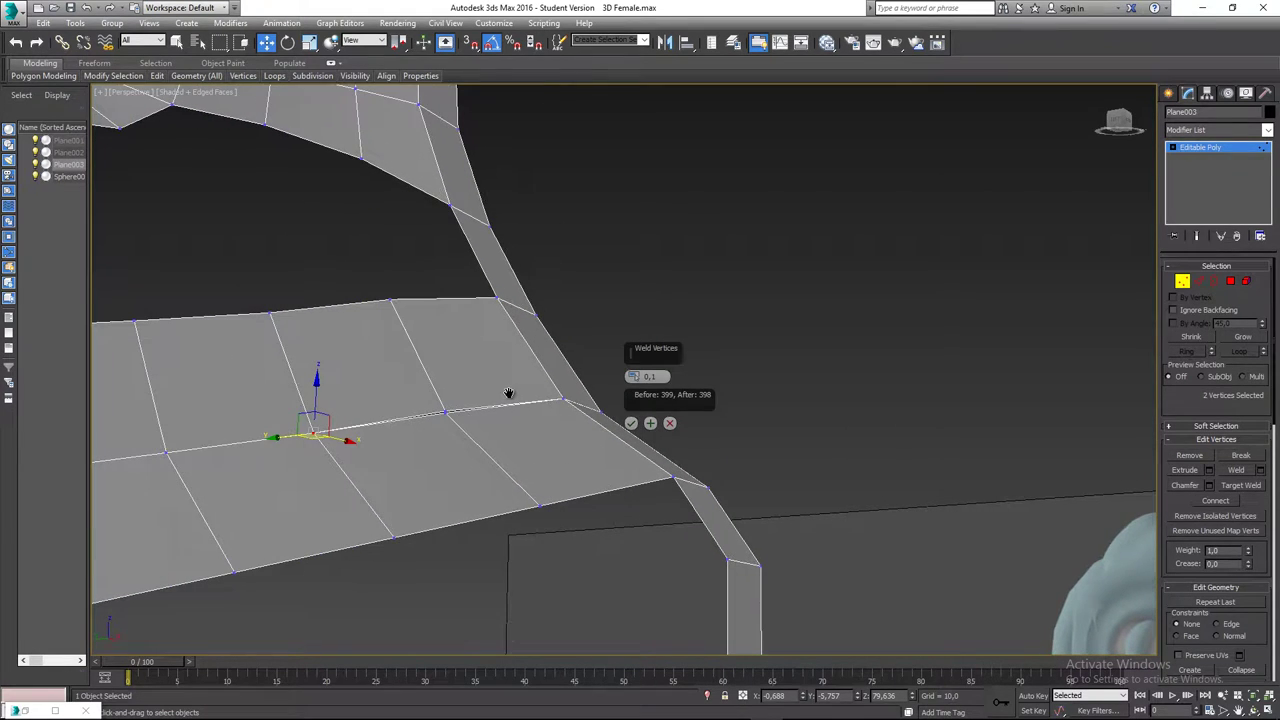
{"action": "left_click", "coordinate": [651, 422]}
{"action": "left_click_drag", "start_coordinate": [429, 400], "coordinate": [467, 435]}
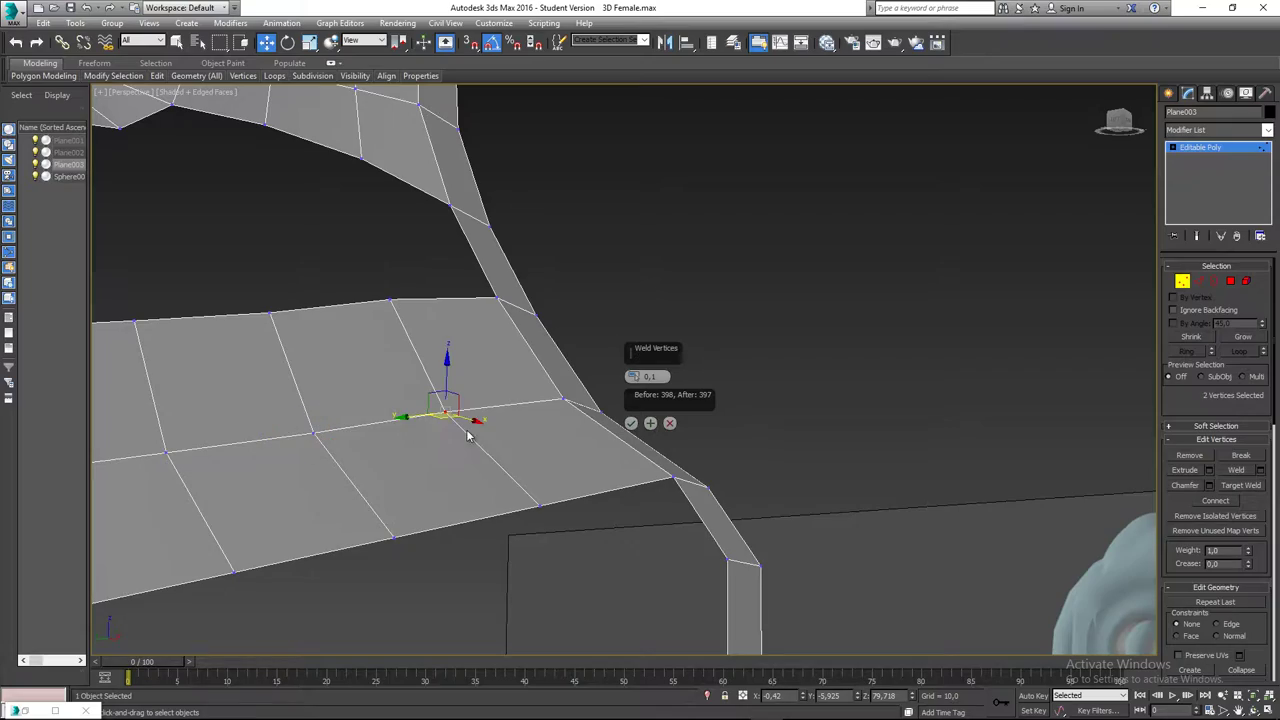
{"action": "left_click", "coordinate": [630, 423]}
- Nudge the vertex where the jaw strip meets the underside of the cheek strip slightly upward
{"action": "scroll", "coordinate": [660, 400], "scroll_direction": "down", "scroll_amount": 4}
{"action": "middle_click_drag", "start_coordinate": [663, 400], "coordinate": [610, 340], "text": "alt"}
{"action": "scroll", "coordinate": [612, 339], "scroll_direction": "up", "scroll_amount": 2}
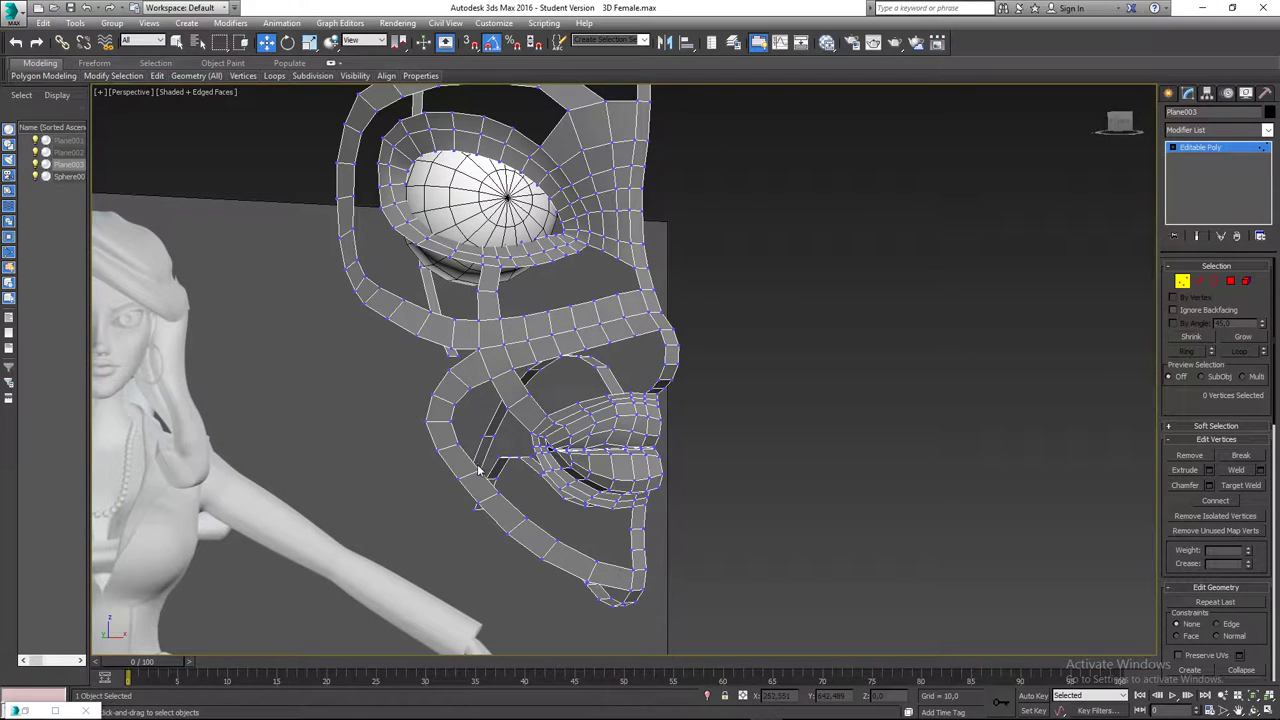
{"action": "scroll", "coordinate": [501, 355], "scroll_direction": "up", "scroll_amount": 2}
{"action": "left_click", "coordinate": [459, 352]}
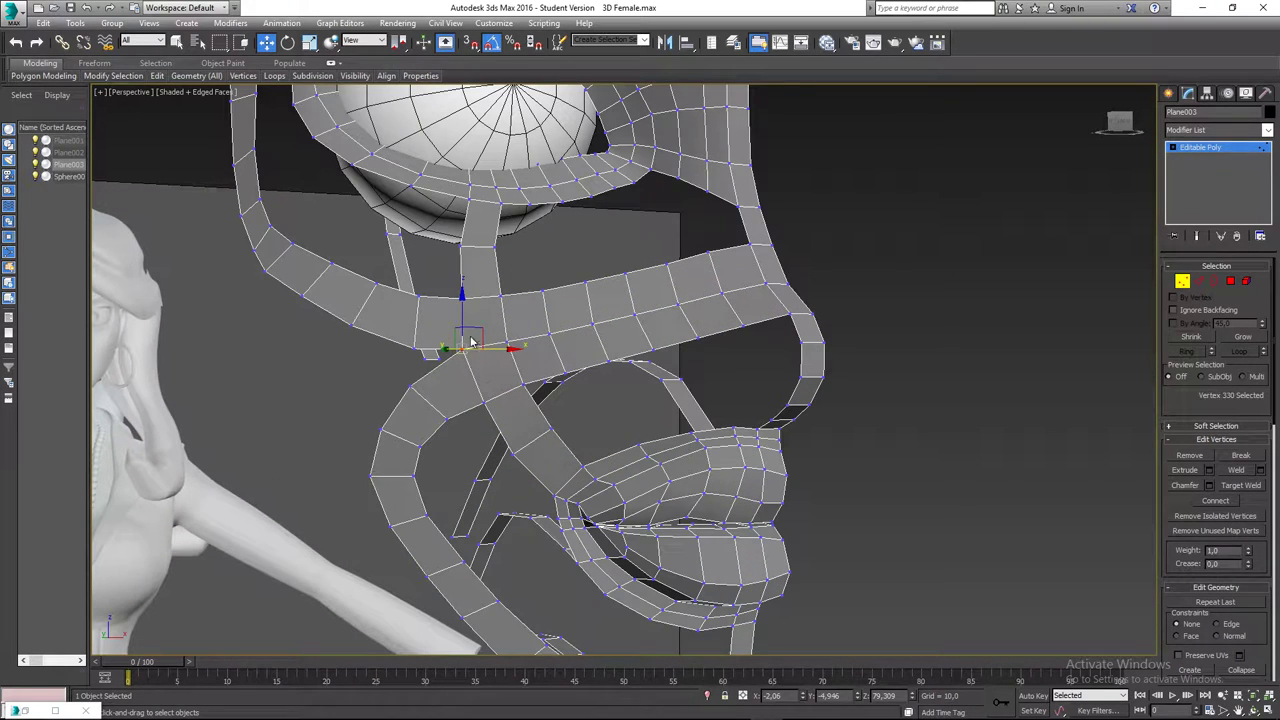
{"action": "left_click", "coordinate": [422, 359]}
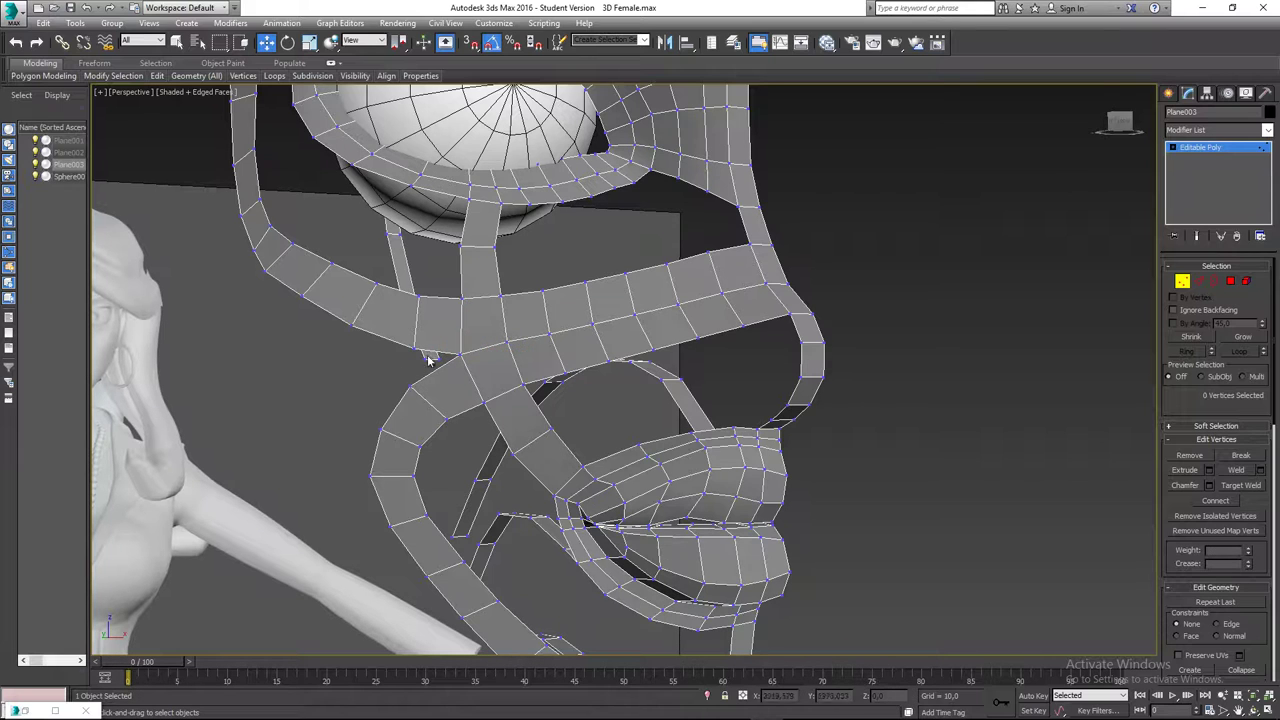
{"action": "scroll", "coordinate": [462, 357], "scroll_direction": "up", "scroll_amount": 2}
{"action": "left_click", "coordinate": [489, 356]}
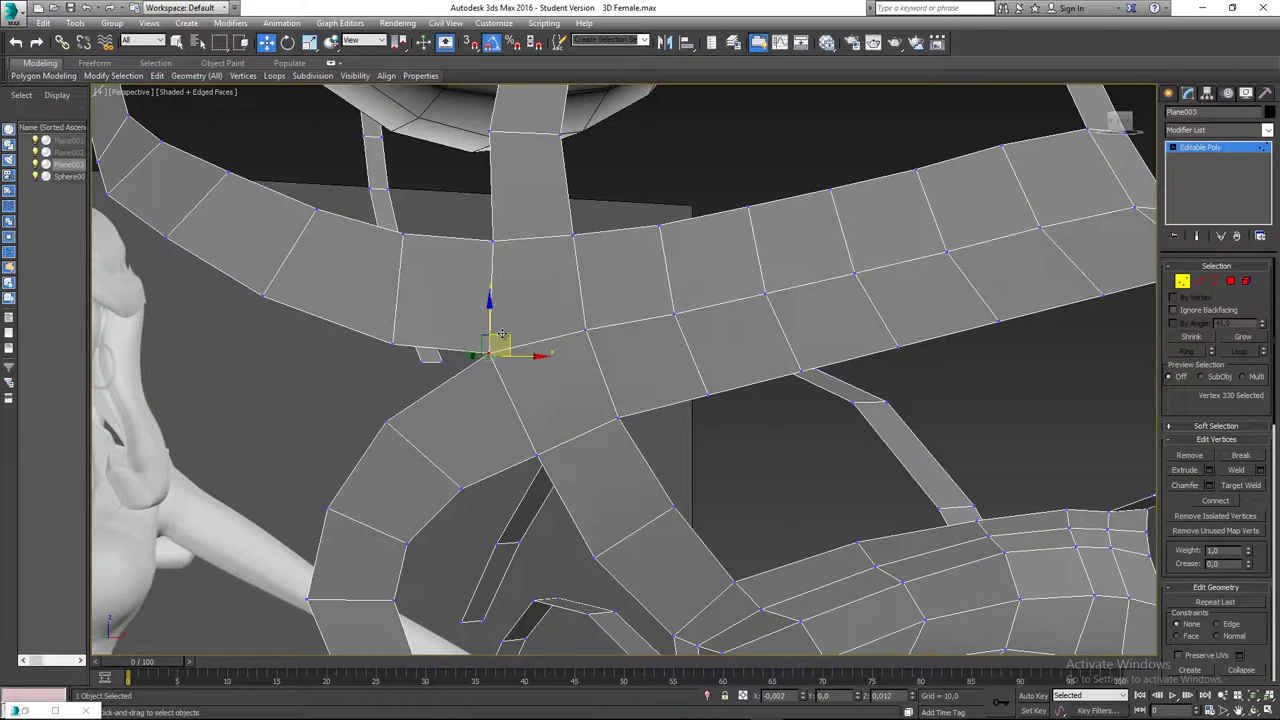
{"action": "left_click", "coordinate": [472, 379]}
{"action": "scroll", "coordinate": [472, 379], "scroll_direction": "down", "scroll_amount": 6}
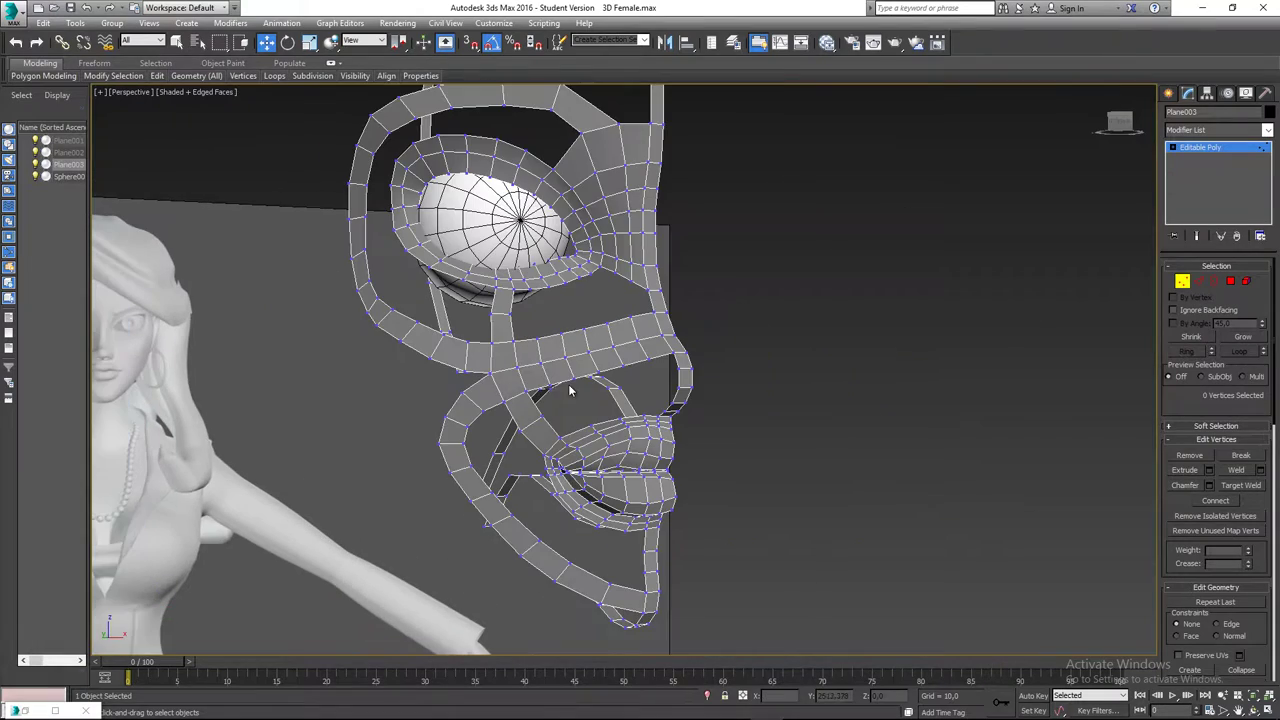
- Examine the face strips around the cheek, mouth and jaw outside vertex editing, with the mesh both deselected and selected
{"action": "middle_click_drag", "start_coordinate": [618, 341], "coordinate": [597, 321]}
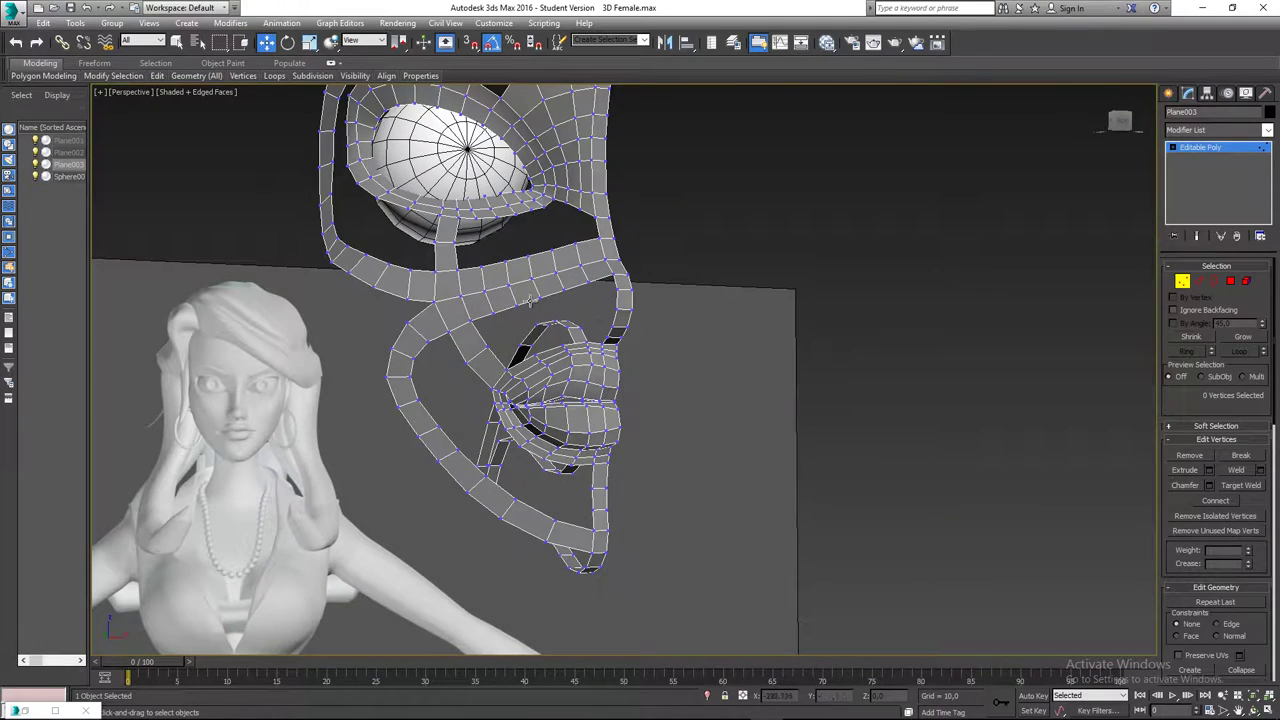
{"action": "middle_click_drag", "start_coordinate": [603, 534], "coordinate": [629, 539]}
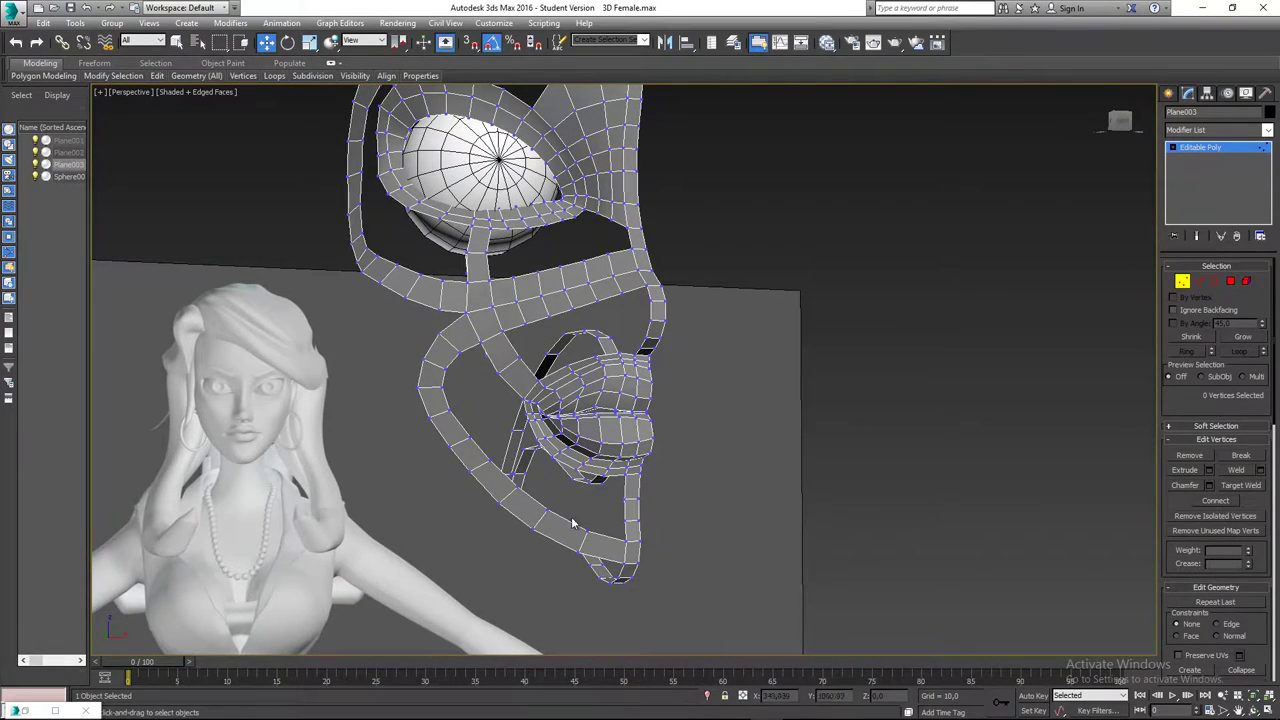
{"action": "middle_click_drag", "start_coordinate": [473, 363], "coordinate": [495, 423]}
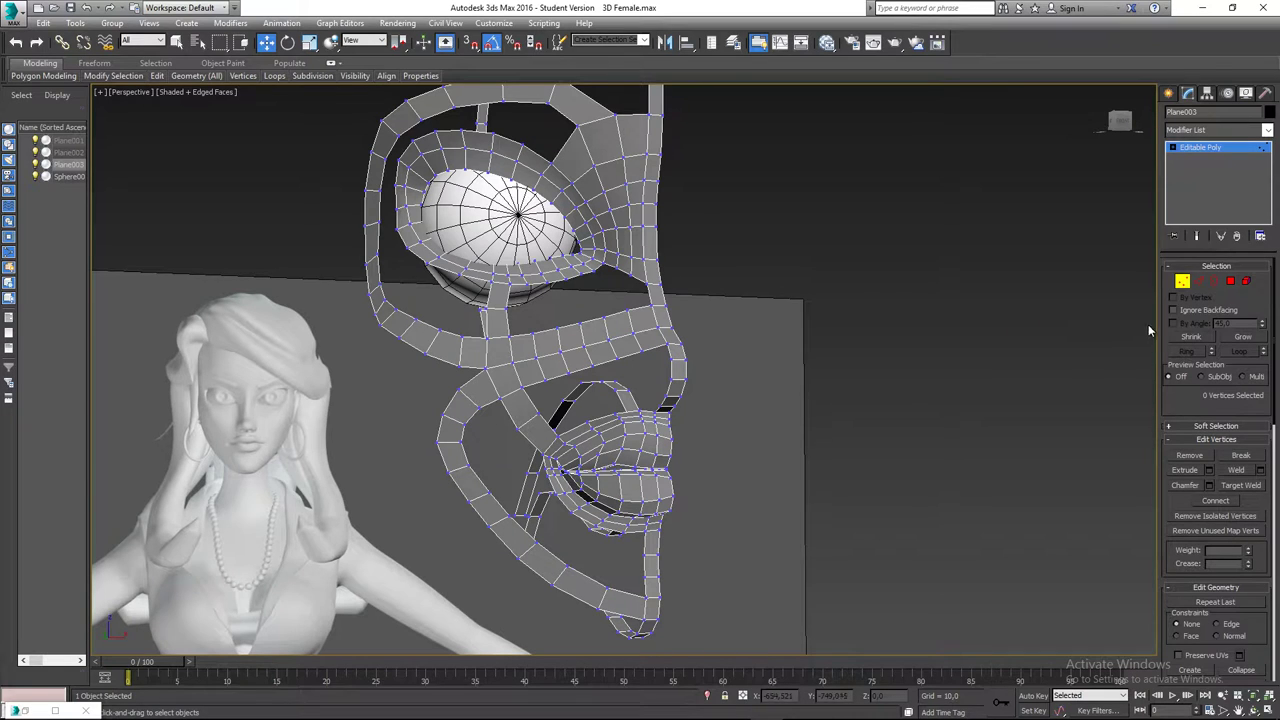
{"action": "left_click", "coordinate": [1182, 283]}
{"action": "left_click", "coordinate": [868, 338]}
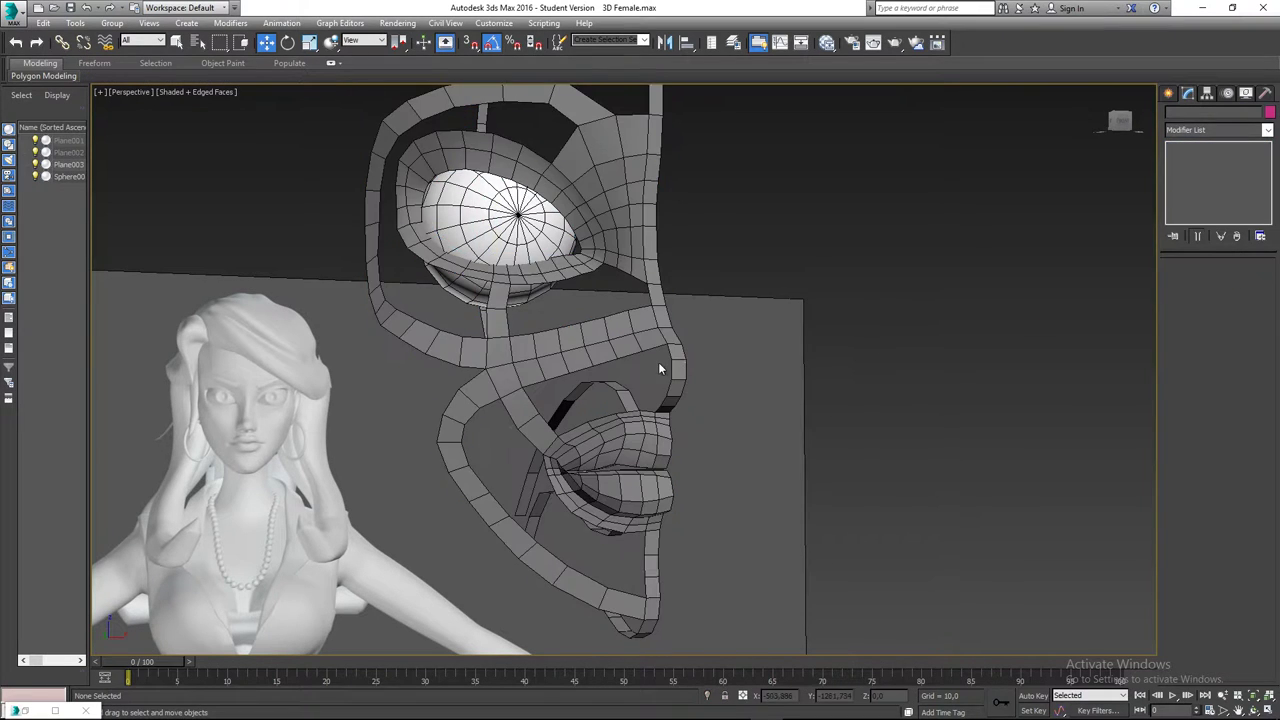
{"action": "left_click", "coordinate": [601, 342]}
{"action": "left_click", "coordinate": [700, 331]}
{"action": "left_click", "coordinate": [610, 330]}
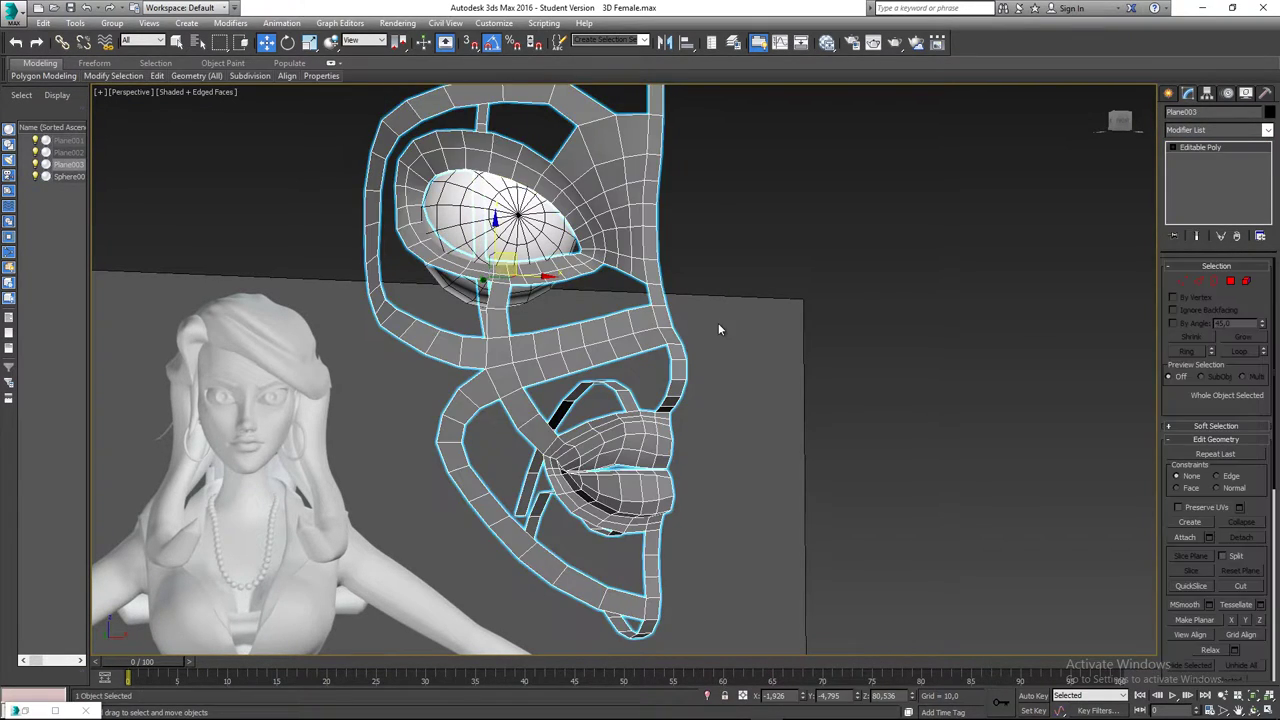
{"action": "left_click", "coordinate": [717, 322]}
{"action": "left_click", "coordinate": [605, 327]}
{"action": "left_click", "coordinate": [499, 420]}
{"action": "left_click", "coordinate": [520, 398]}
{"action": "scroll", "coordinate": [557, 412], "scroll_direction": "up", "scroll_amount": 5}
{"action": "scroll", "coordinate": [426, 378], "scroll_direction": "down", "scroll_amount": 2}
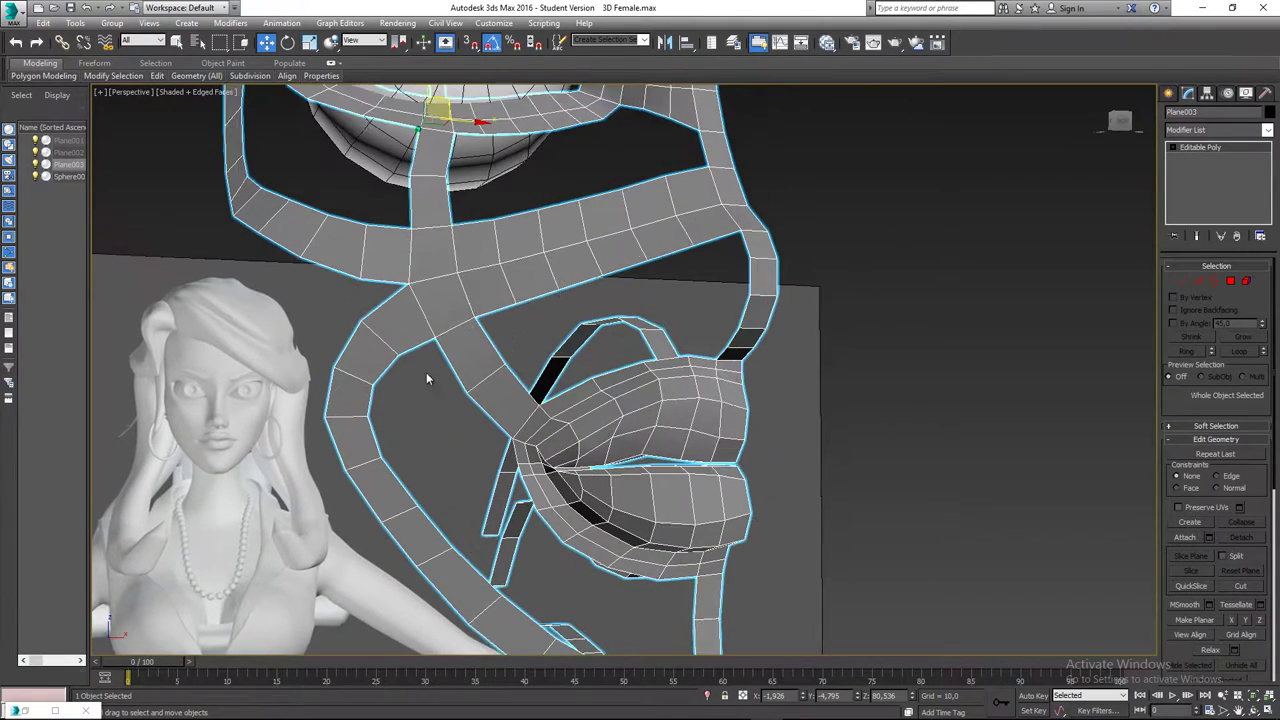
- Nudge the vertex at the lower outer corner of the large loop around the eye slightly up and outward
{"action": "left_click", "coordinate": [1180, 284]}
{"action": "middle_click_drag", "start_coordinate": [760, 380], "coordinate": [555, 378], "text": "alt"}
{"action": "scroll", "coordinate": [661, 395], "scroll_direction": "up", "scroll_amount": 3}
{"action": "scroll", "coordinate": [658, 372], "scroll_direction": "down", "scroll_amount": 3}
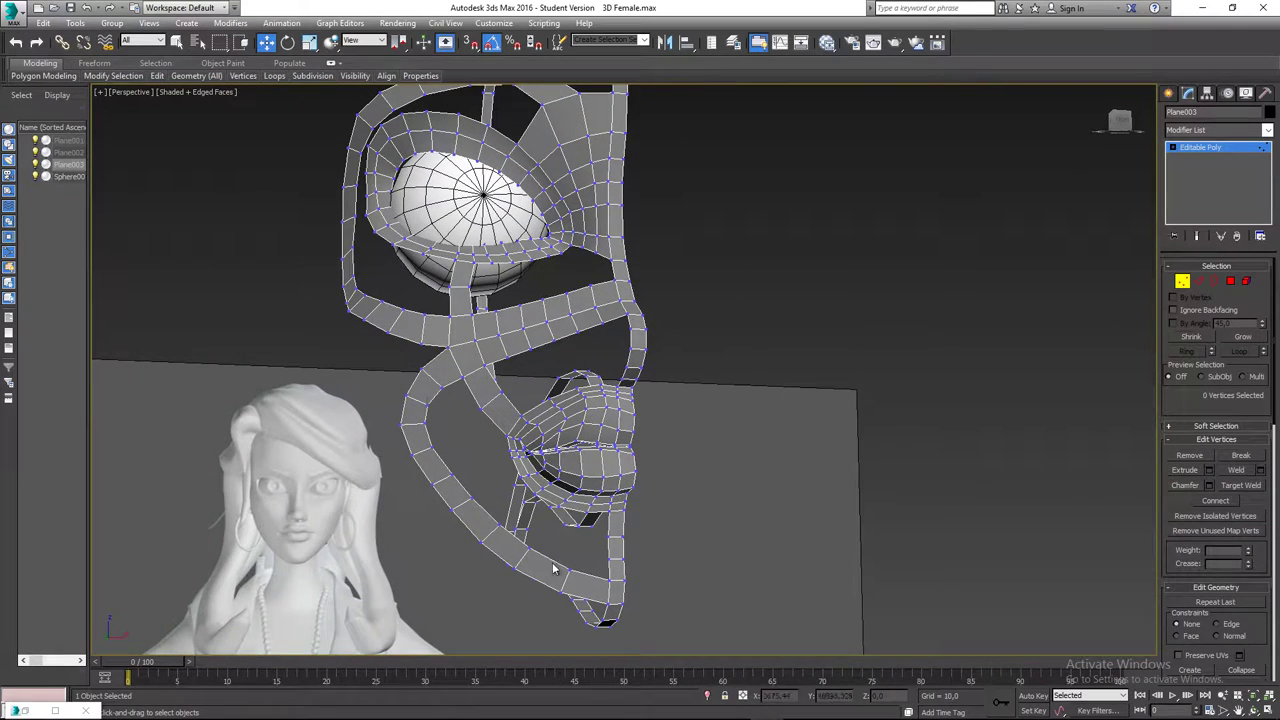
{"action": "middle_click_drag", "start_coordinate": [352, 232], "coordinate": [345, 318]}
{"action": "scroll", "coordinate": [352, 404], "scroll_direction": "up", "scroll_amount": 3}
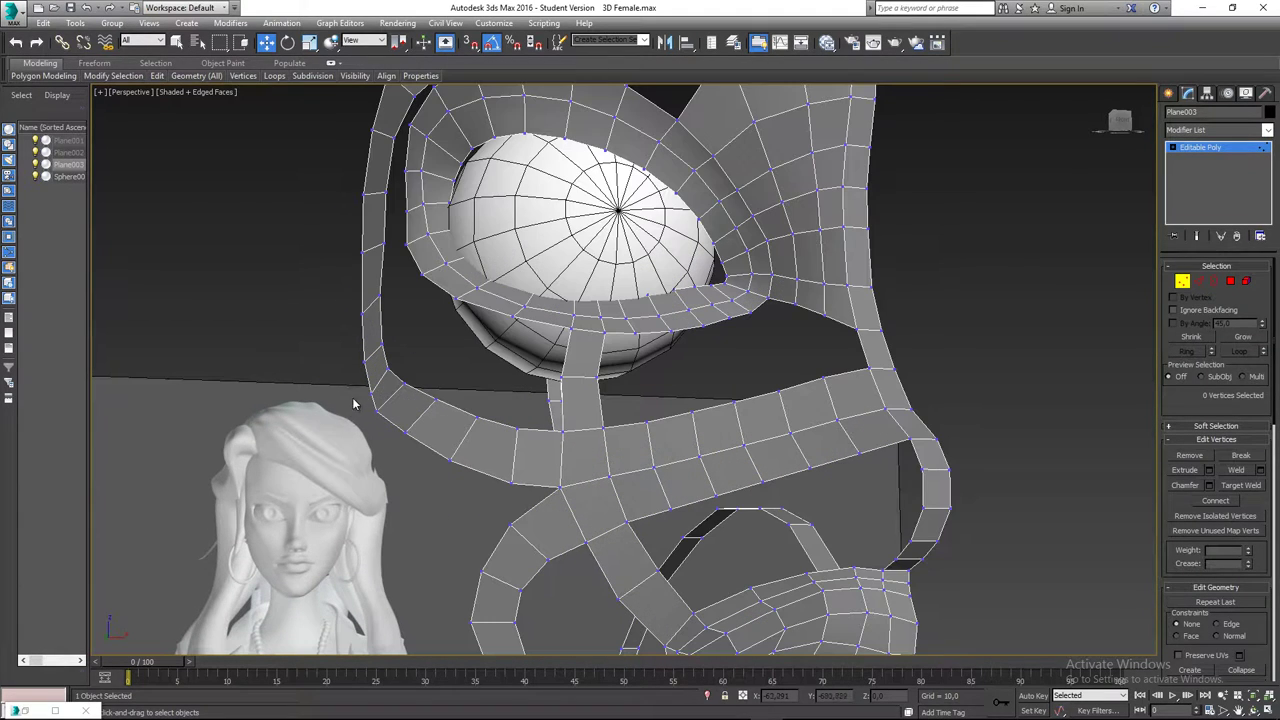
{"action": "left_click", "coordinate": [370, 390]}
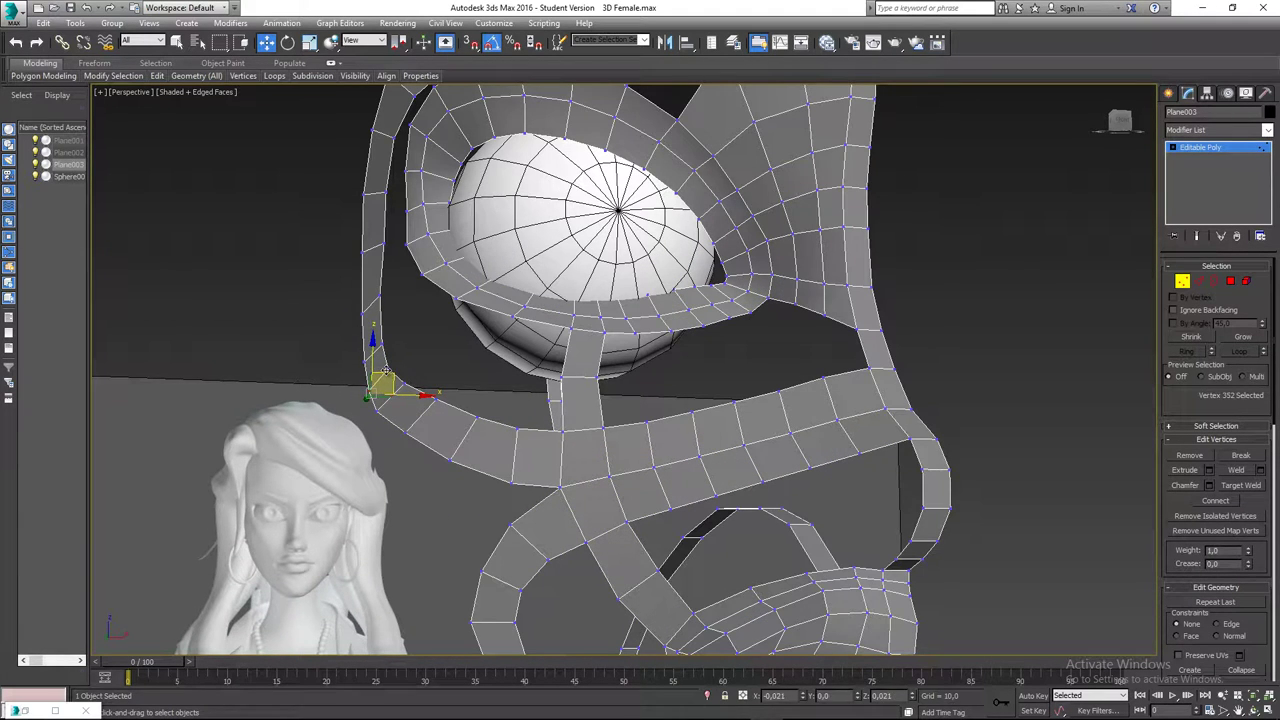
{"action": "left_click", "coordinate": [423, 357]}
- Bridge an edge on the underside of the cheek strip beside the nose to the upper lip's outer edge with 2 segments
{"action": "middle_click_drag", "start_coordinate": [477, 364], "coordinate": [428, 336]}
{"action": "scroll", "coordinate": [614, 404], "scroll_direction": "down", "scroll_amount": 3}
{"action": "scroll", "coordinate": [614, 404], "scroll_direction": "down", "scroll_amount": 2}
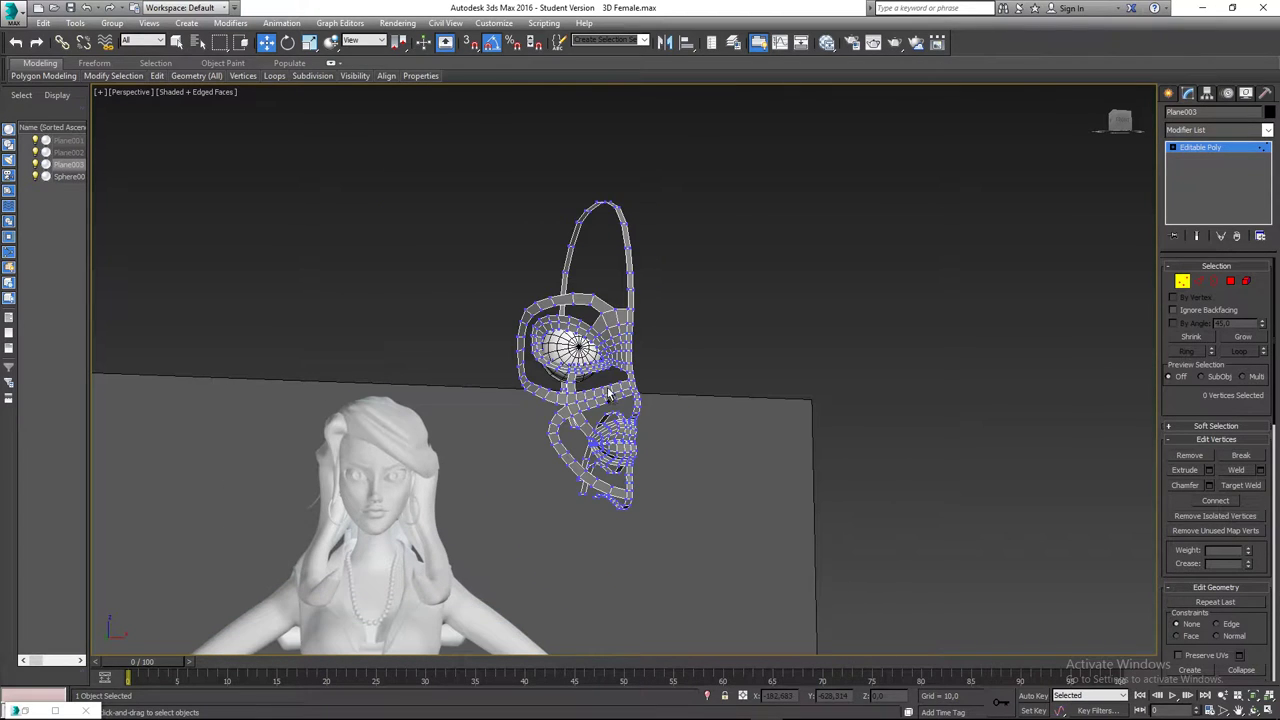
{"action": "mouse_move", "coordinate": [607, 390]}
{"action": "middle_mouse_down", "text": "alt"}
{"action": "mouse_move", "coordinate": [623, 423]}
{"action": "mouse_move", "coordinate": [629, 403]}
{"action": "mouse_move", "coordinate": [609, 377]}
{"action": "middle_mouse_up", "text": "alt"}
{"action": "scroll", "coordinate": [618, 401], "scroll_direction": "up", "scroll_amount": 5}
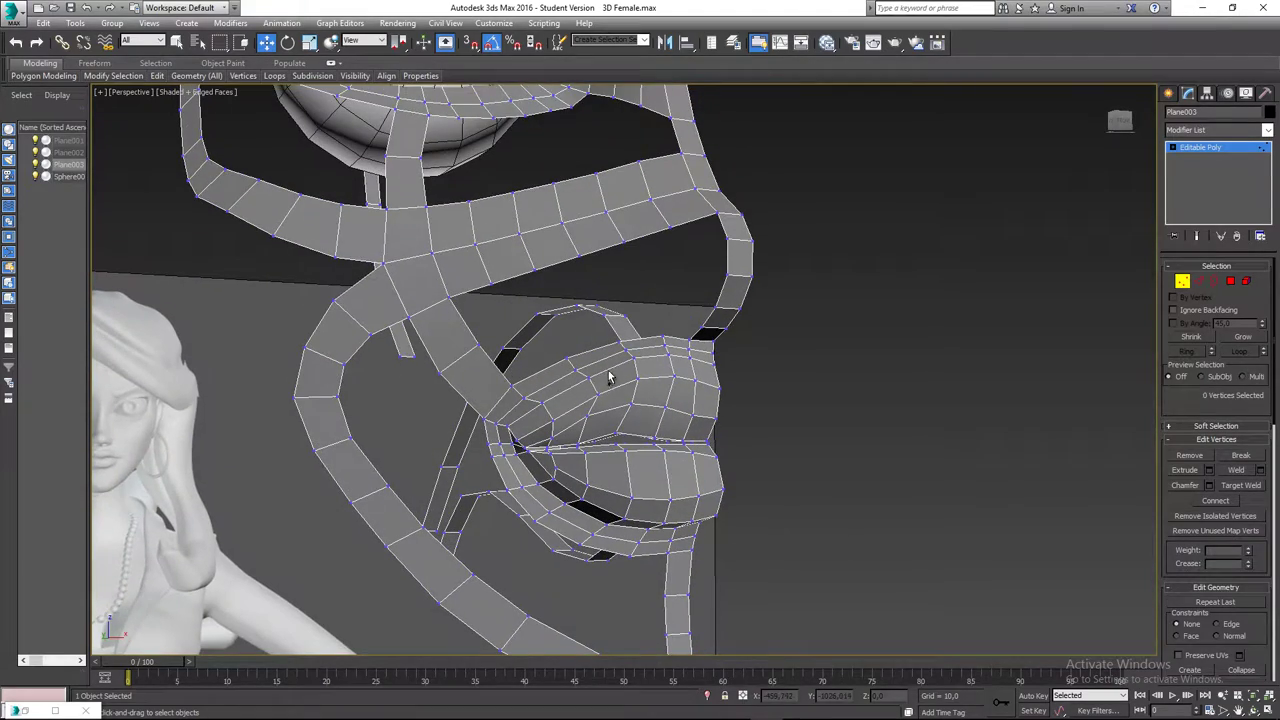
{"action": "middle_click_drag", "start_coordinate": [597, 334], "coordinate": [527, 360], "text": "alt"}
{"action": "left_click", "coordinate": [1198, 281]}
{"action": "left_click", "coordinate": [565, 299]}
{"action": "key", "text": "f"}
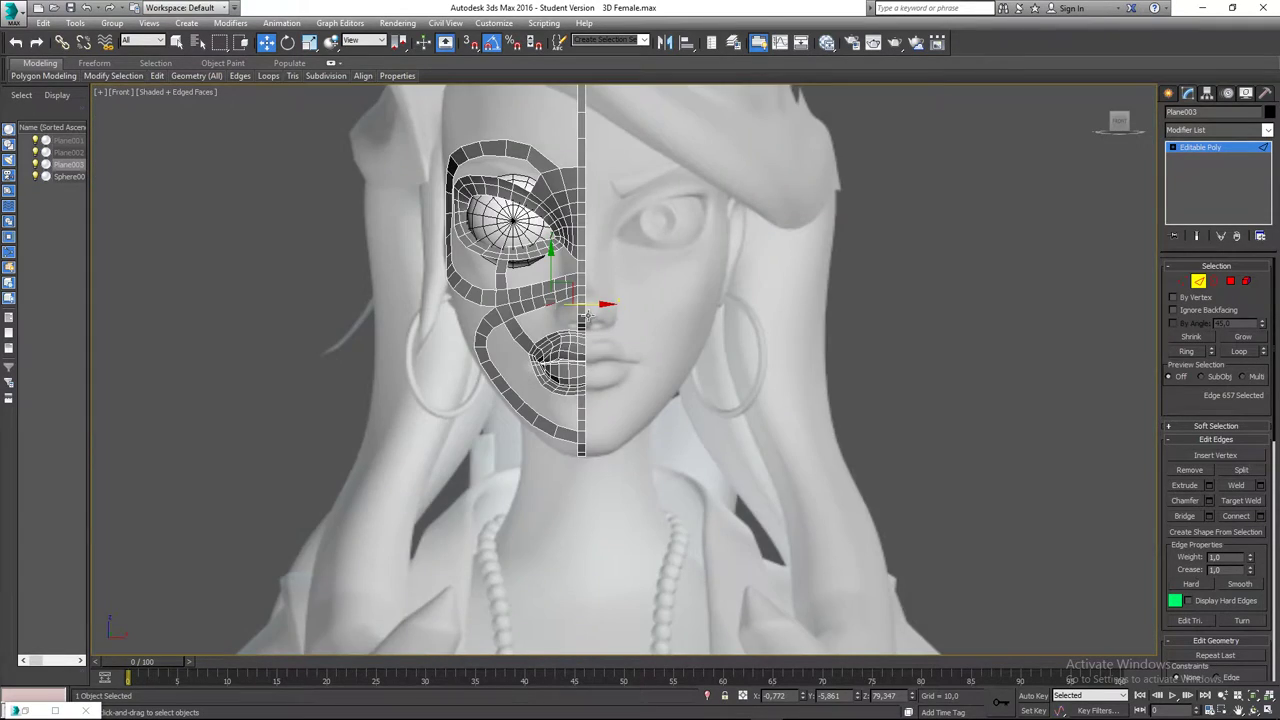
{"action": "scroll", "coordinate": [577, 303], "scroll_direction": "up", "scroll_amount": 5}
{"action": "scroll", "coordinate": [540, 303], "scroll_direction": "up", "scroll_amount": 5}
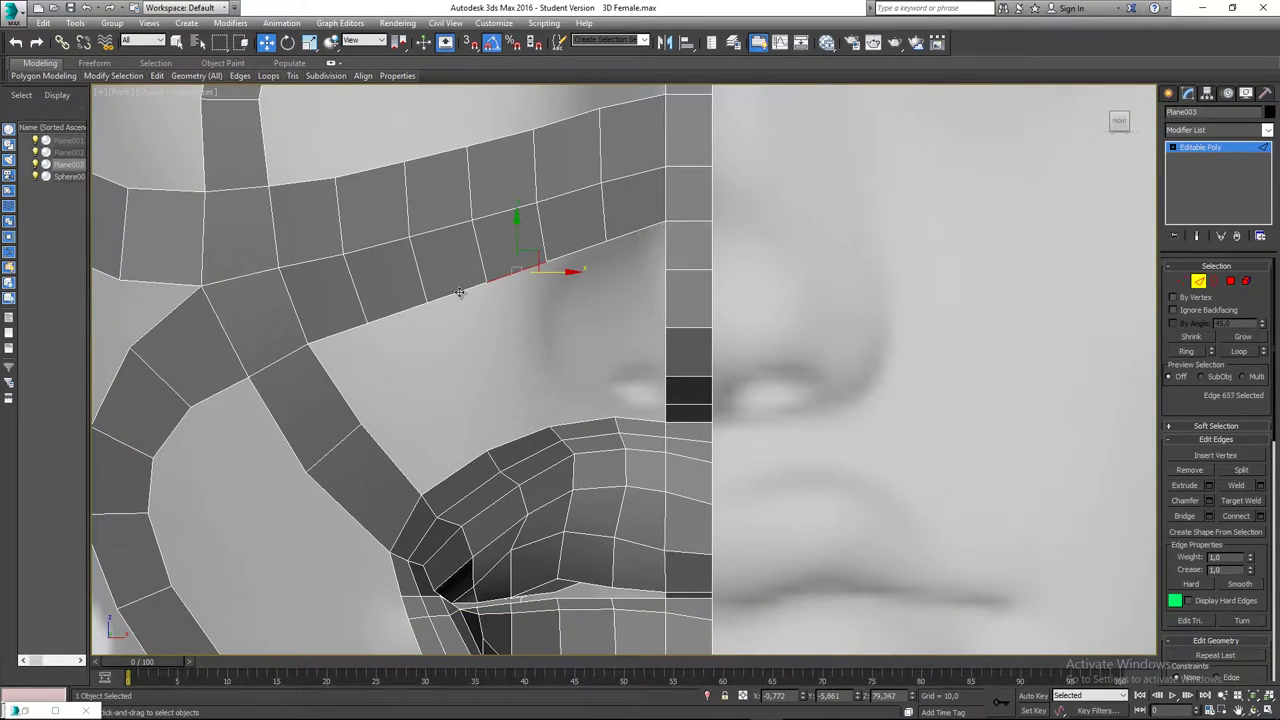
{"action": "left_click", "coordinate": [459, 292]}
{"action": "left_click", "coordinate": [504, 443], "text": "ctrl"}
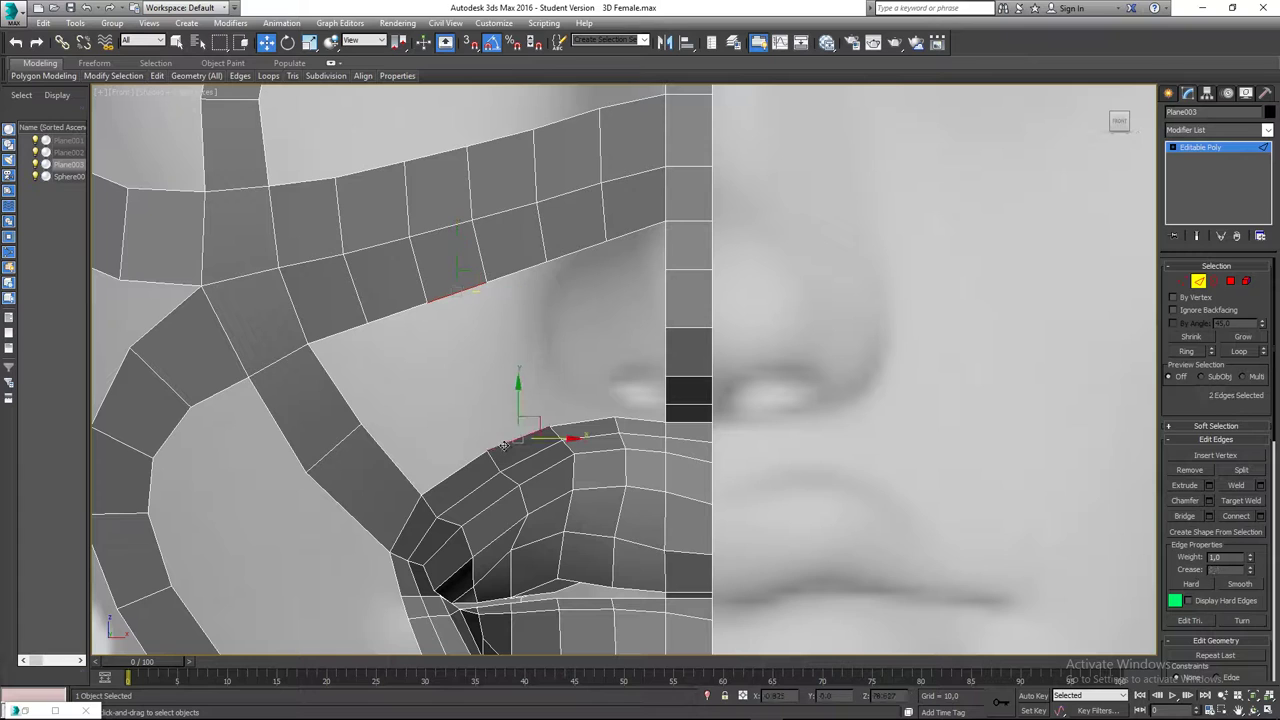
{"action": "middle_click_drag", "start_coordinate": [489, 431], "coordinate": [466, 404]}
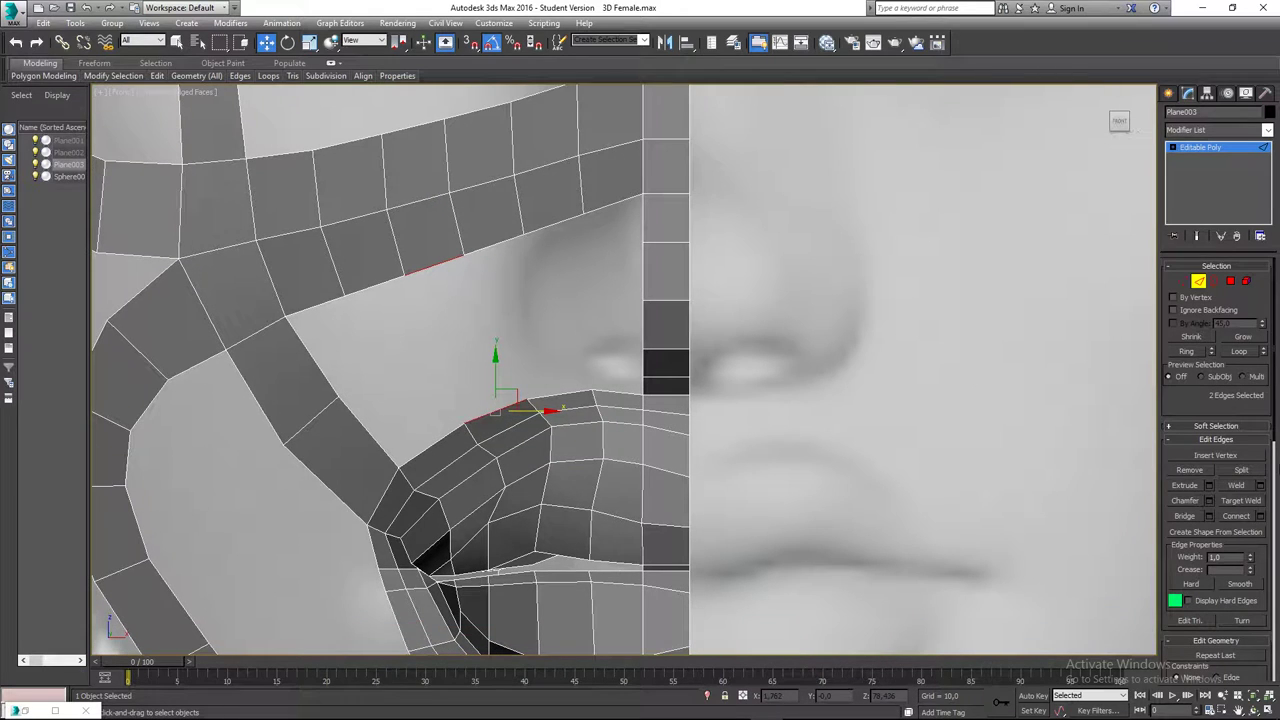
{"action": "left_click", "coordinate": [1210, 516]}
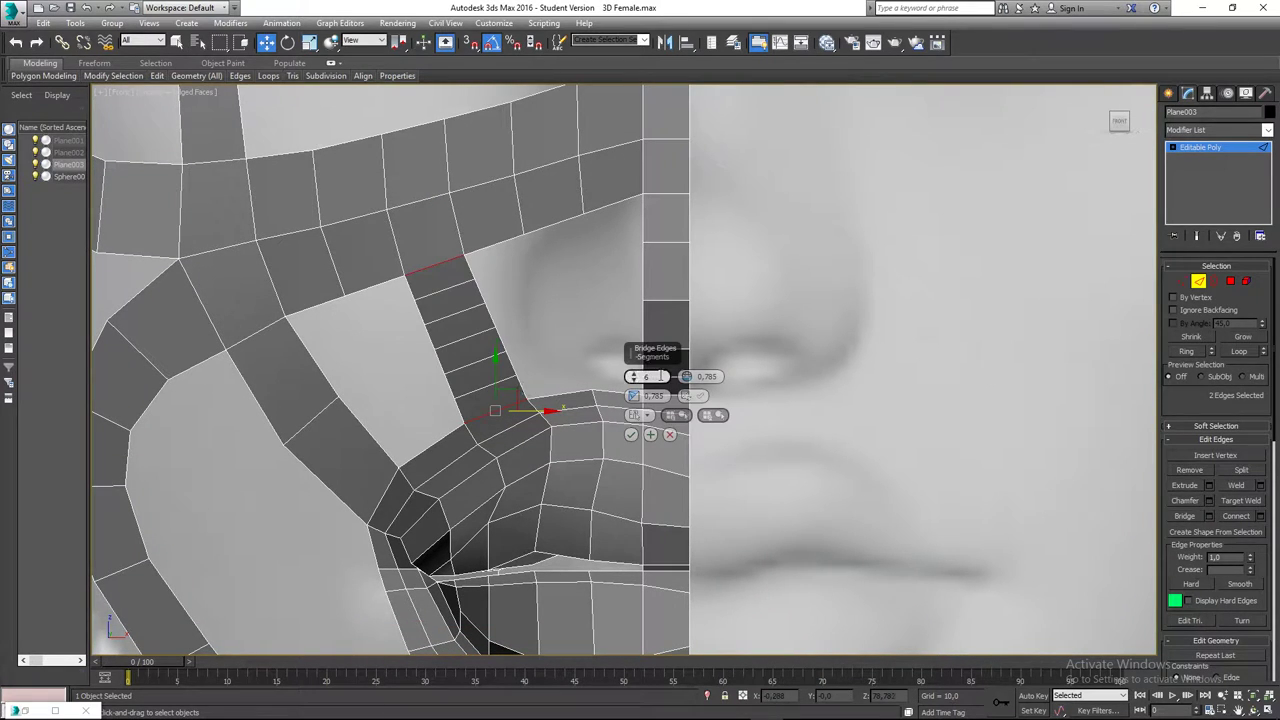
{"action": "left_click_drag", "start_coordinate": [634, 386], "coordinate": [634, 396]}
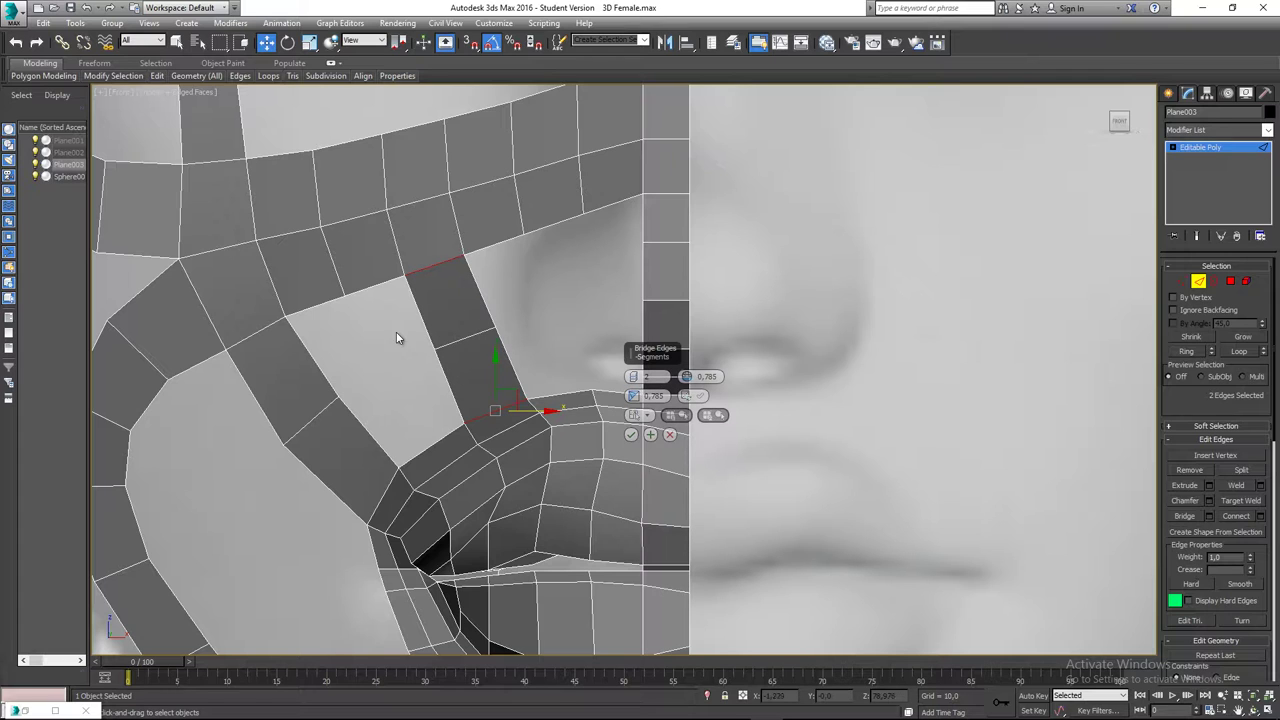
{"action": "left_click", "coordinate": [631, 434]}
- Move the new bridge's middle edge outward and slightly down in the front view, and back toward the cheek in the left view
{"action": "left_click", "coordinate": [461, 343]}
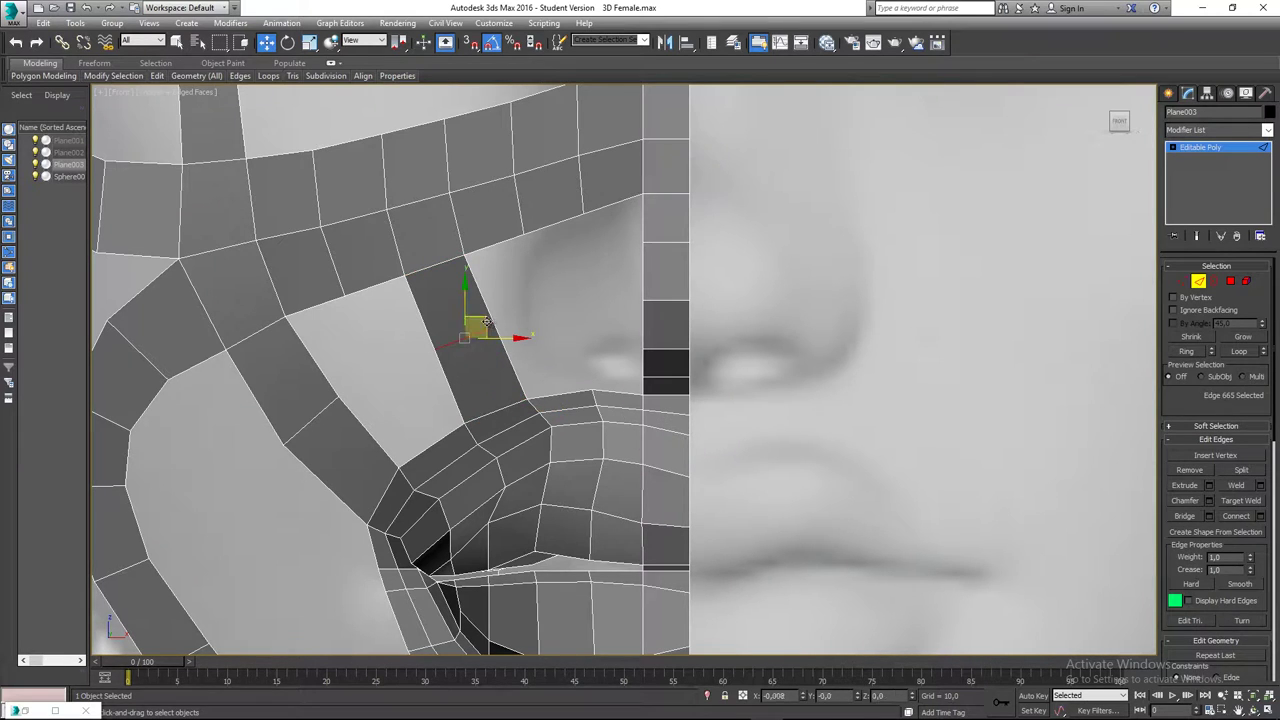
{"action": "left_click_drag", "start_coordinate": [491, 323], "coordinate": [471, 332]}
{"action": "middle_click_drag", "start_coordinate": [449, 349], "coordinate": [443, 363]}
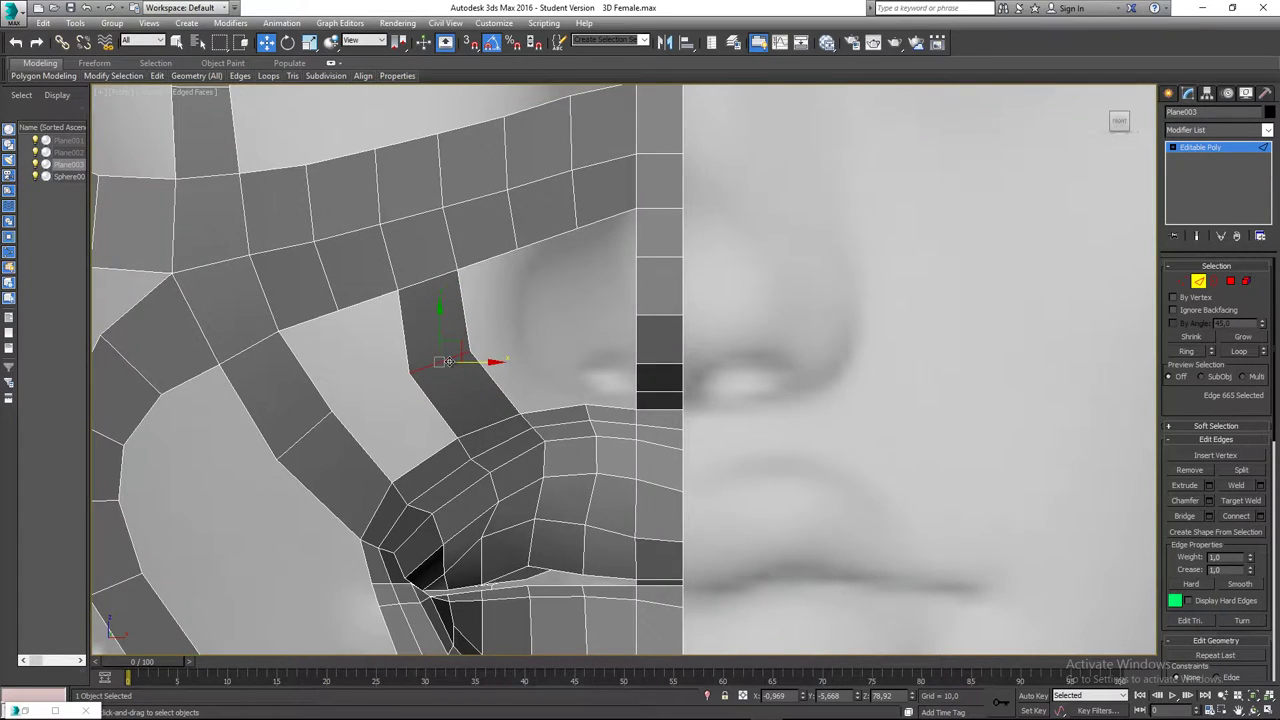
{"action": "key", "text": "l"}
{"action": "middle_click_drag", "start_coordinate": [585, 285], "coordinate": [563, 490]}
{"action": "middle_click_drag", "start_coordinate": [552, 150], "coordinate": [582, 350]}
{"action": "scroll", "coordinate": [643, 380], "scroll_direction": "up", "scroll_amount": 3}
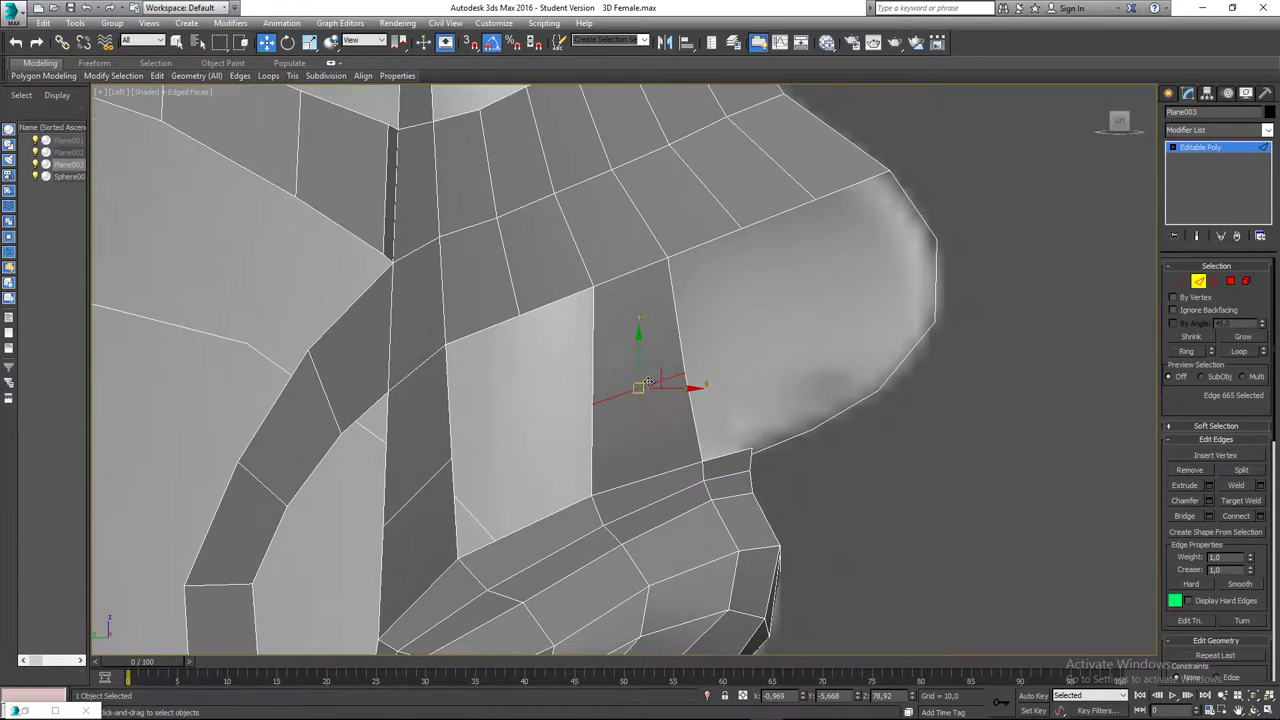
{"action": "left_click_drag", "start_coordinate": [653, 374], "coordinate": [593, 388]}
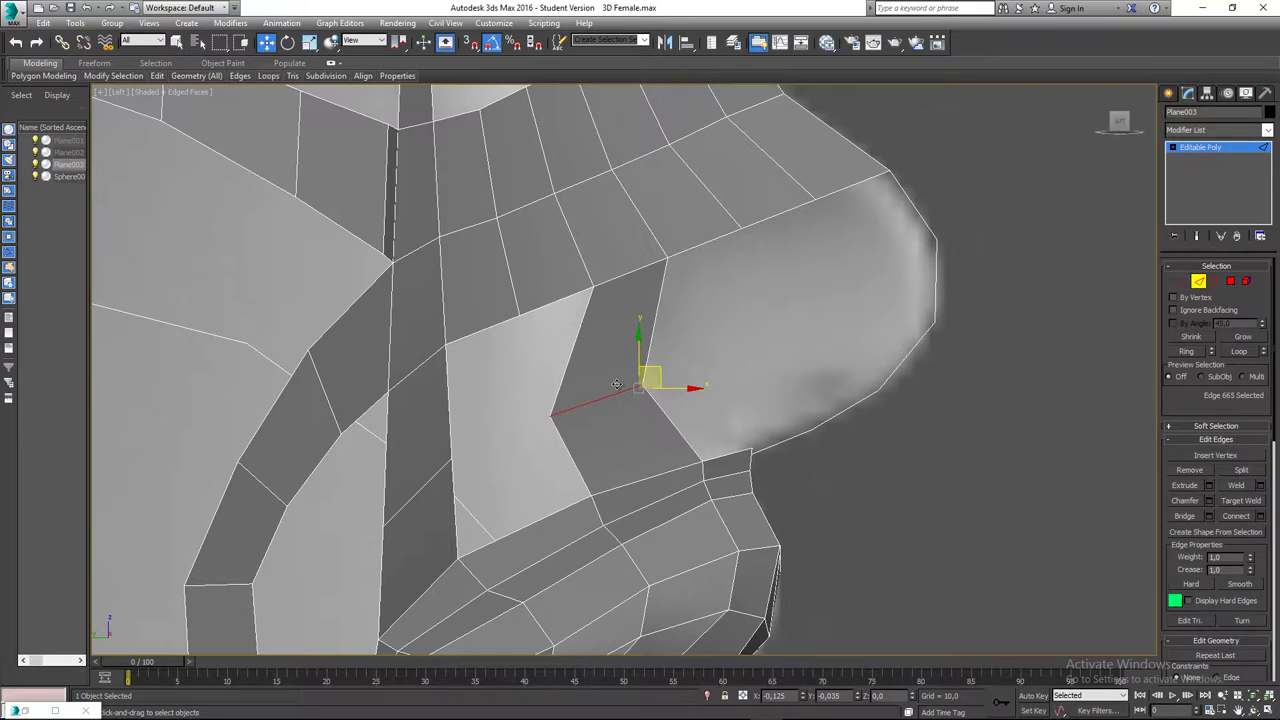
- Shift the new bridge's top edge and its inner vertex on the upper lip backward in the left view
{"action": "left_click", "coordinate": [611, 282]}
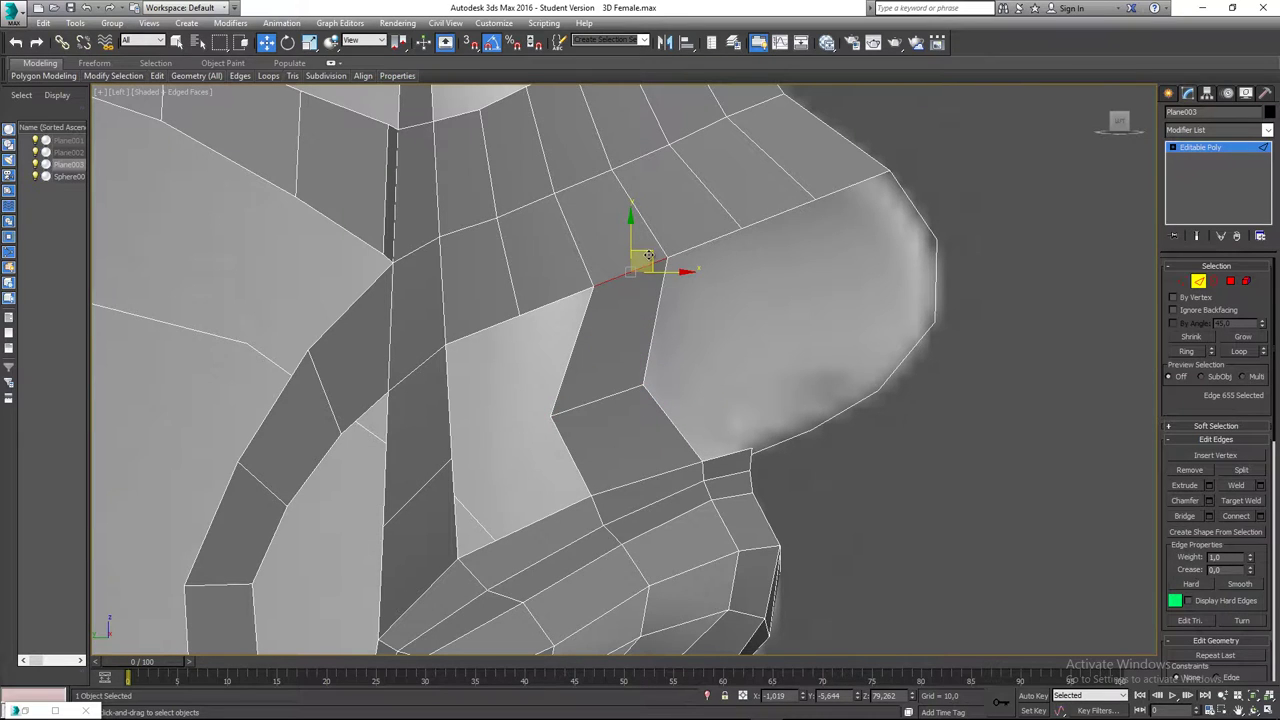
{"action": "left_click_drag", "start_coordinate": [645, 262], "coordinate": [627, 263]}
{"action": "middle_click_drag", "start_coordinate": [669, 366], "coordinate": [661, 294]}
{"action": "key", "text": "1"}
{"action": "left_click", "coordinate": [699, 390]}
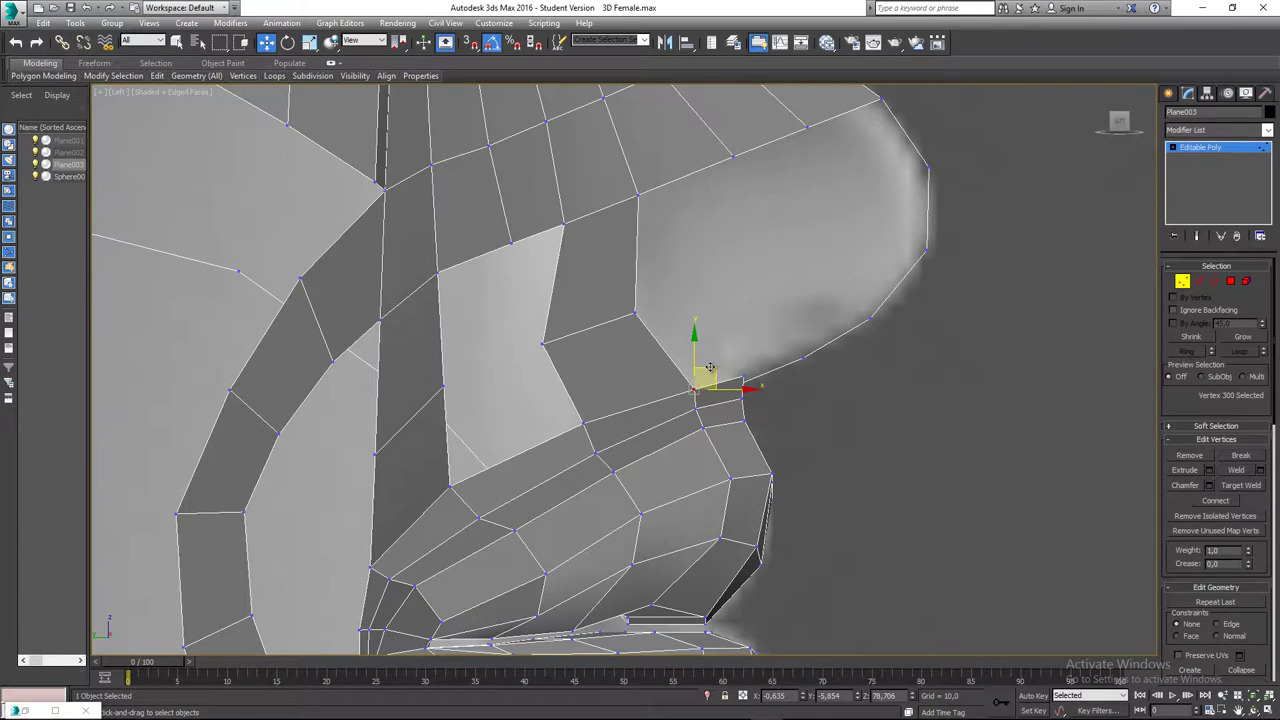
{"action": "left_click_drag", "start_coordinate": [705, 378], "coordinate": [683, 373]}
- Adjust the bridge's rear top vertex, its neighbour on the cheek strip and both middle vertices to even out the side profile
{"action": "middle_click_drag", "start_coordinate": [582, 325], "coordinate": [600, 379]}
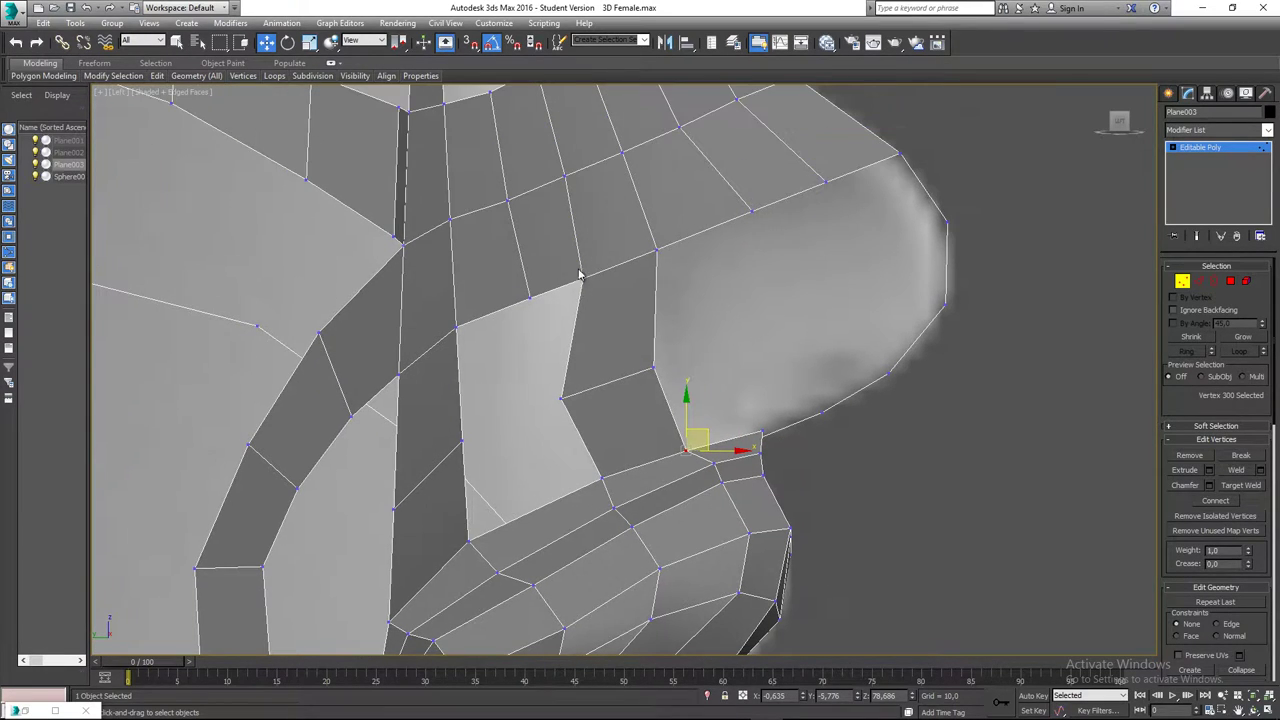
{"action": "left_click", "coordinate": [608, 291]}
{"action": "left_click", "coordinate": [584, 279]}
{"action": "left_click_drag", "start_coordinate": [605, 258], "coordinate": [532, 289]}
{"action": "left_click", "coordinate": [530, 297]}
{"action": "left_click", "coordinate": [561, 398]}
{"action": "left_click_drag", "start_coordinate": [582, 382], "coordinate": [589, 374]}
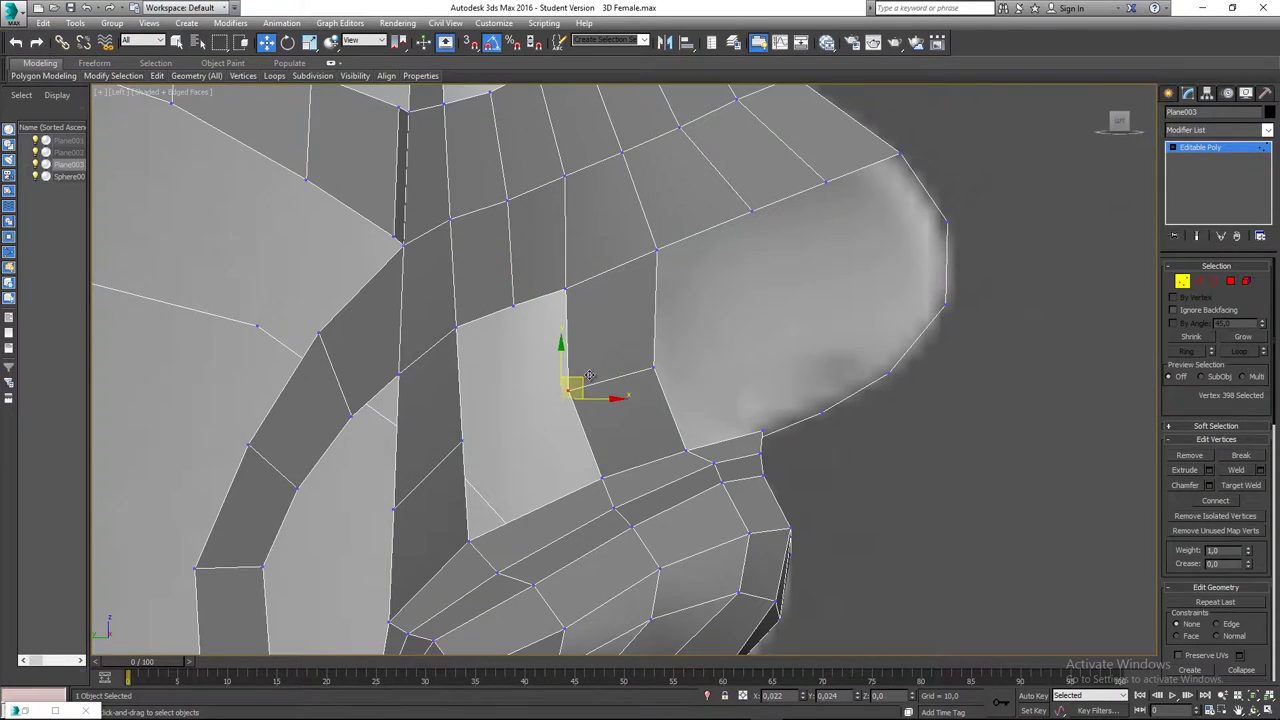
{"action": "left_click", "coordinate": [653, 366]}
{"action": "left_click_drag", "start_coordinate": [669, 348], "coordinate": [665, 347]}
- Shift two middle-row vertices of the cheek strip and three lower-edge vertices leading to the nose backward in the left view
{"action": "middle_click_drag", "start_coordinate": [675, 309], "coordinate": [689, 396]}
{"action": "mouse_move", "coordinate": [593, 251]}
{"action": "left_mouse_down"}
{"action": "mouse_move", "coordinate": [562, 282]}
{"action": "mouse_move", "coordinate": [590, 245]}
{"action": "left_mouse_up"}
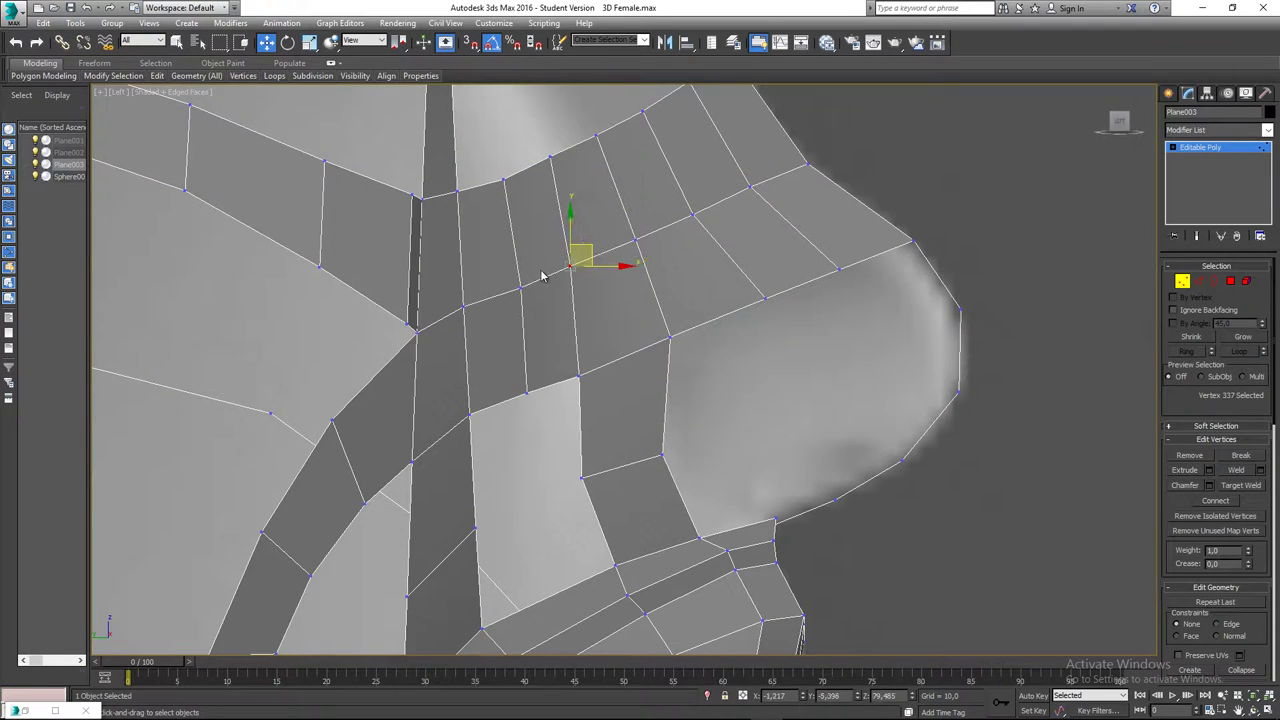
{"action": "left_click_drag", "start_coordinate": [505, 306], "coordinate": [532, 272]}
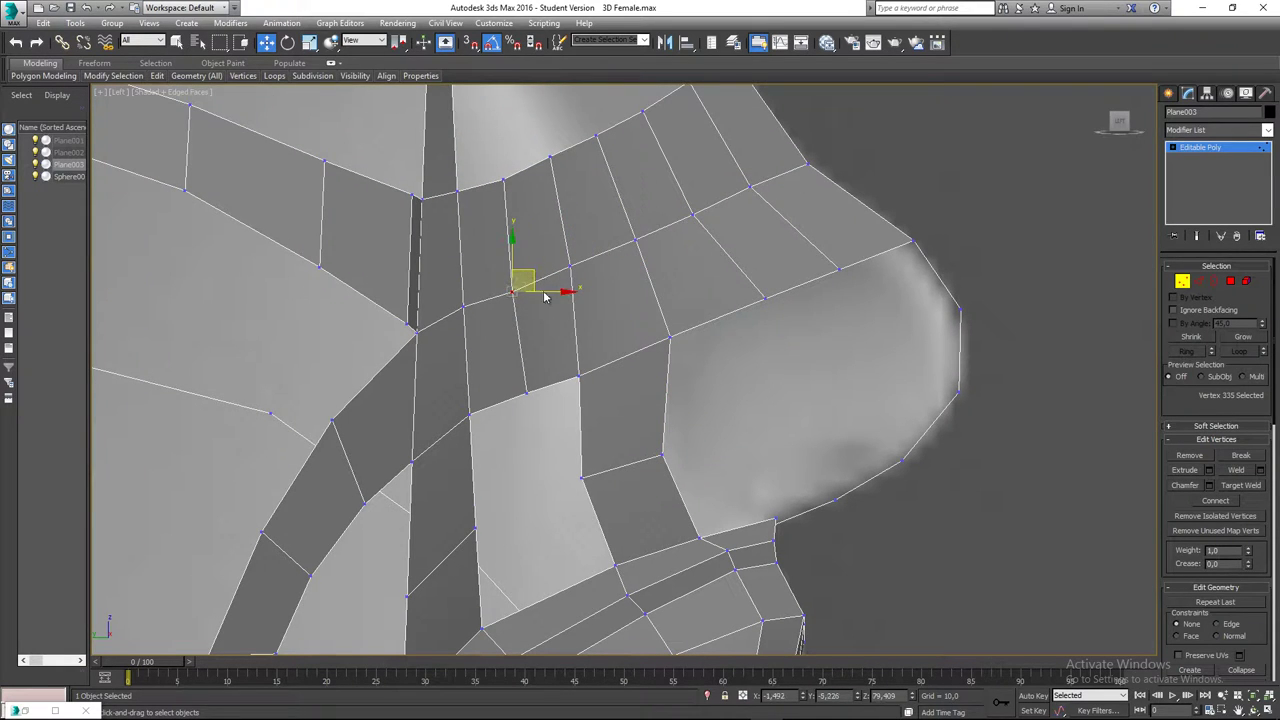
{"action": "left_click", "coordinate": [668, 335]}
{"action": "left_click_drag", "start_coordinate": [692, 322], "coordinate": [677, 327]}
{"action": "left_click", "coordinate": [767, 300]}
{"action": "left_click_drag", "start_coordinate": [782, 280], "coordinate": [754, 290]}
{"action": "left_click", "coordinate": [839, 267]}
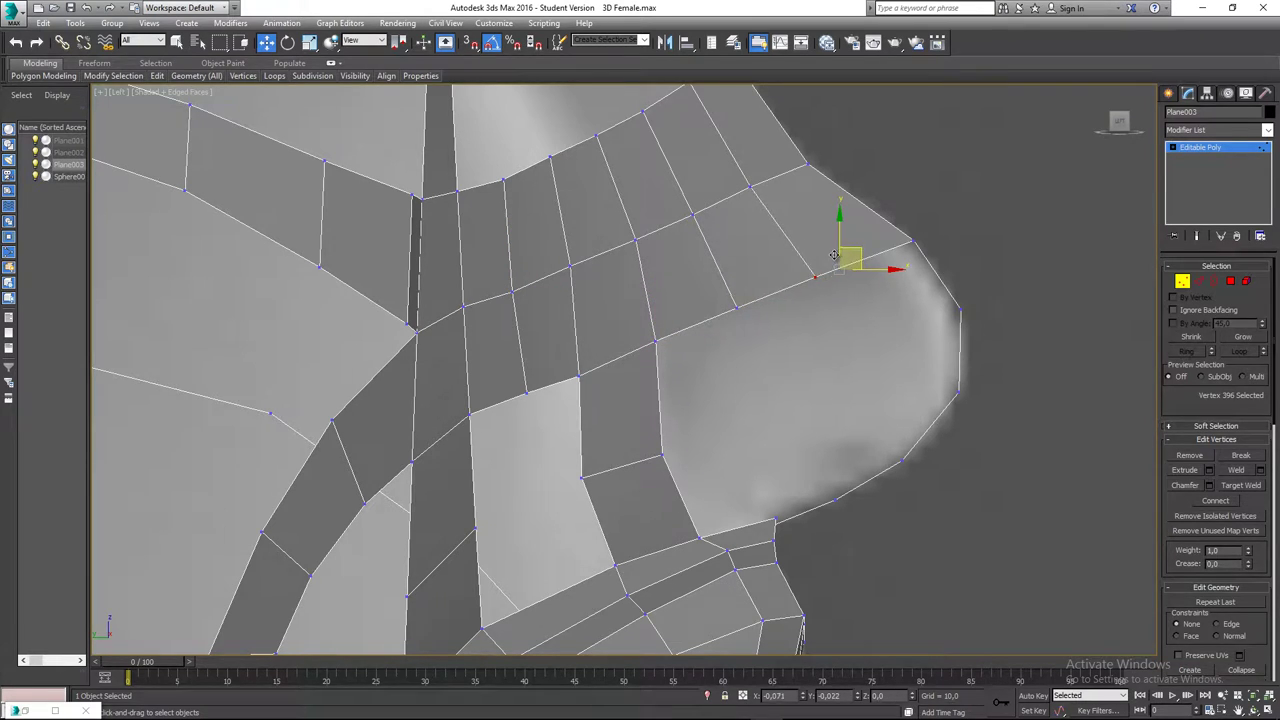
{"action": "left_click_drag", "start_coordinate": [850, 257], "coordinate": [826, 268]}
{"action": "left_click", "coordinate": [809, 335]}
{"action": "scroll", "coordinate": [805, 345], "scroll_direction": "down", "scroll_amount": 2}
{"action": "middle_click_drag", "start_coordinate": [800, 349], "coordinate": [777, 350]}
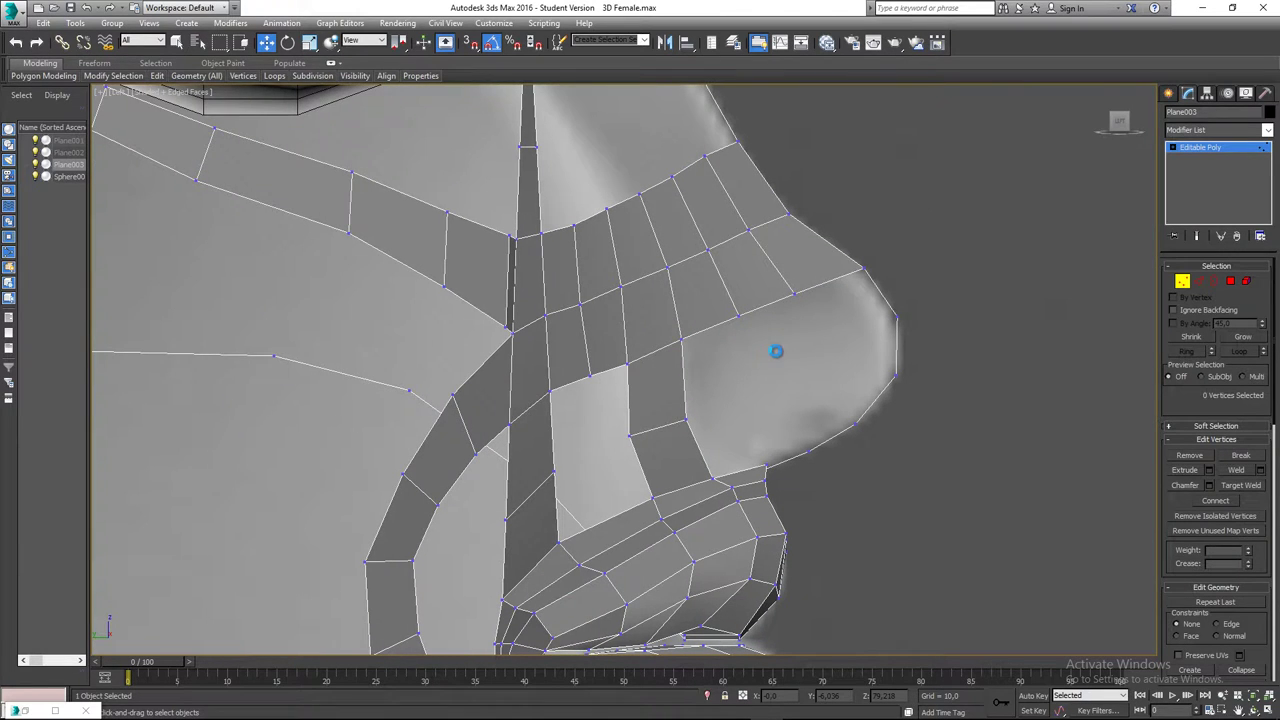
- Nudge the bridge's two middle vertices and its inner top vertex slightly toward the nose in the front view
{"action": "middle_click_drag", "start_coordinate": [713, 409], "coordinate": [503, 360]}
{"action": "left_click_drag", "start_coordinate": [391, 417], "coordinate": [470, 364]}
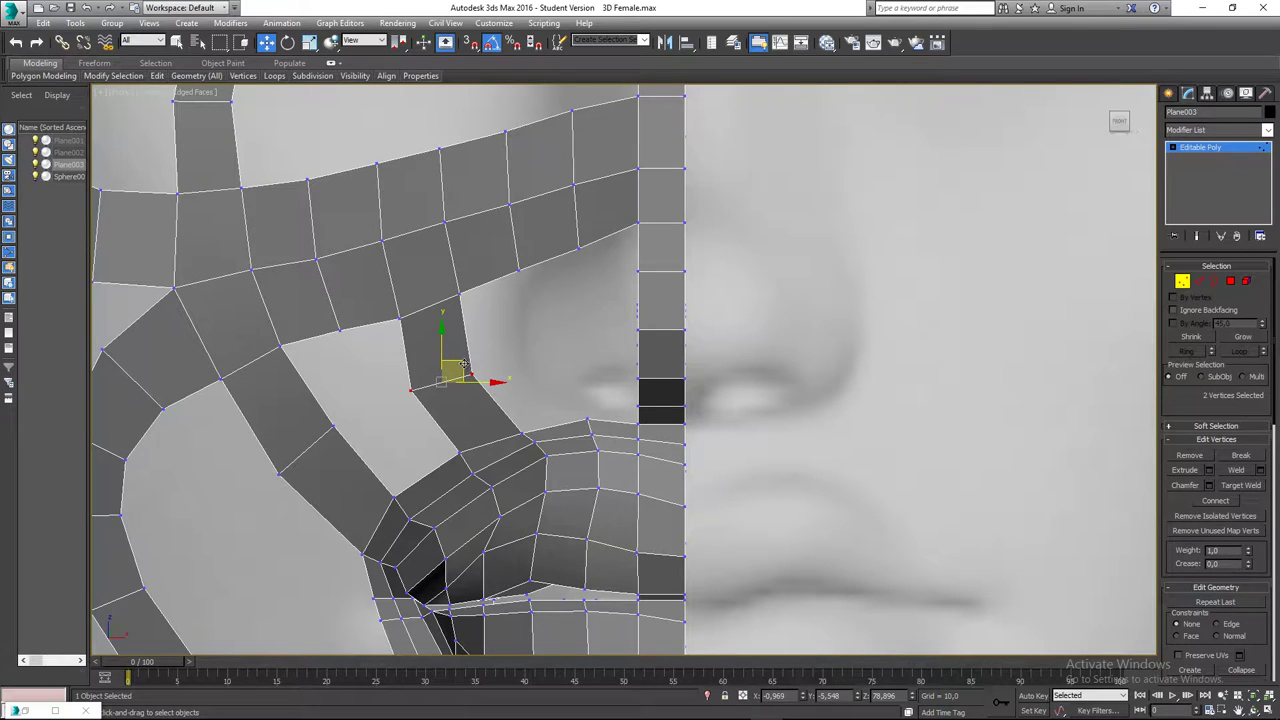
{"action": "left_click", "coordinate": [458, 292]}
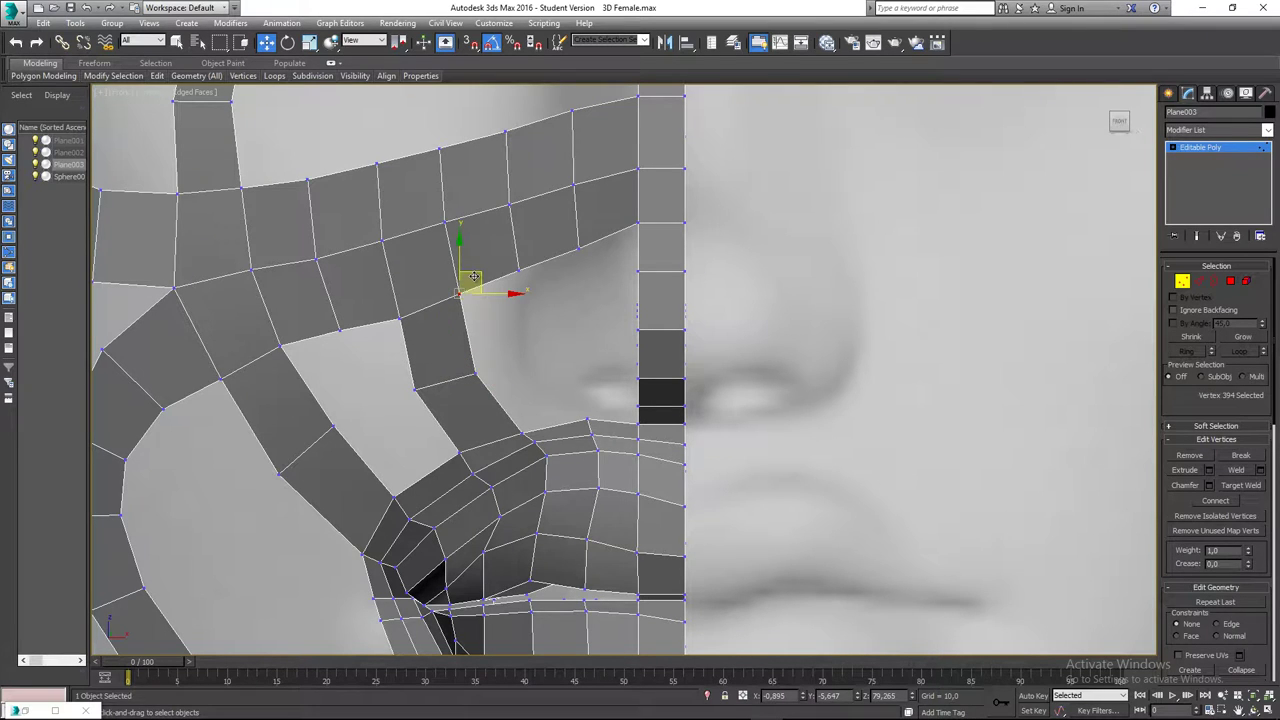
{"action": "left_click", "coordinate": [508, 347]}
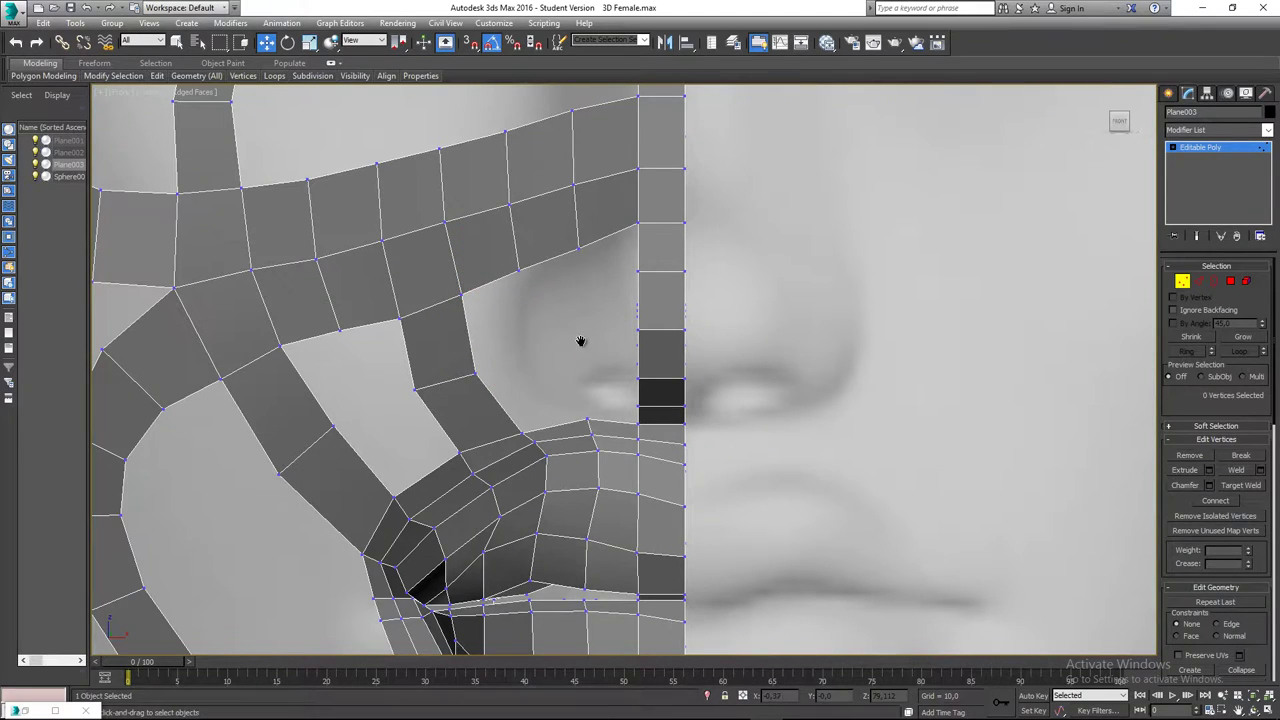
- Bridge the lower edge at the inner eye corner to the cheek strip's top edge beside the nose with 4 segments
{"action": "scroll", "coordinate": [575, 372], "scroll_direction": "down", "scroll_amount": 3}
{"action": "middle_click_drag", "start_coordinate": [581, 341], "coordinate": [572, 399]}
{"action": "scroll", "coordinate": [564, 342], "scroll_direction": "up", "scroll_amount": 2}
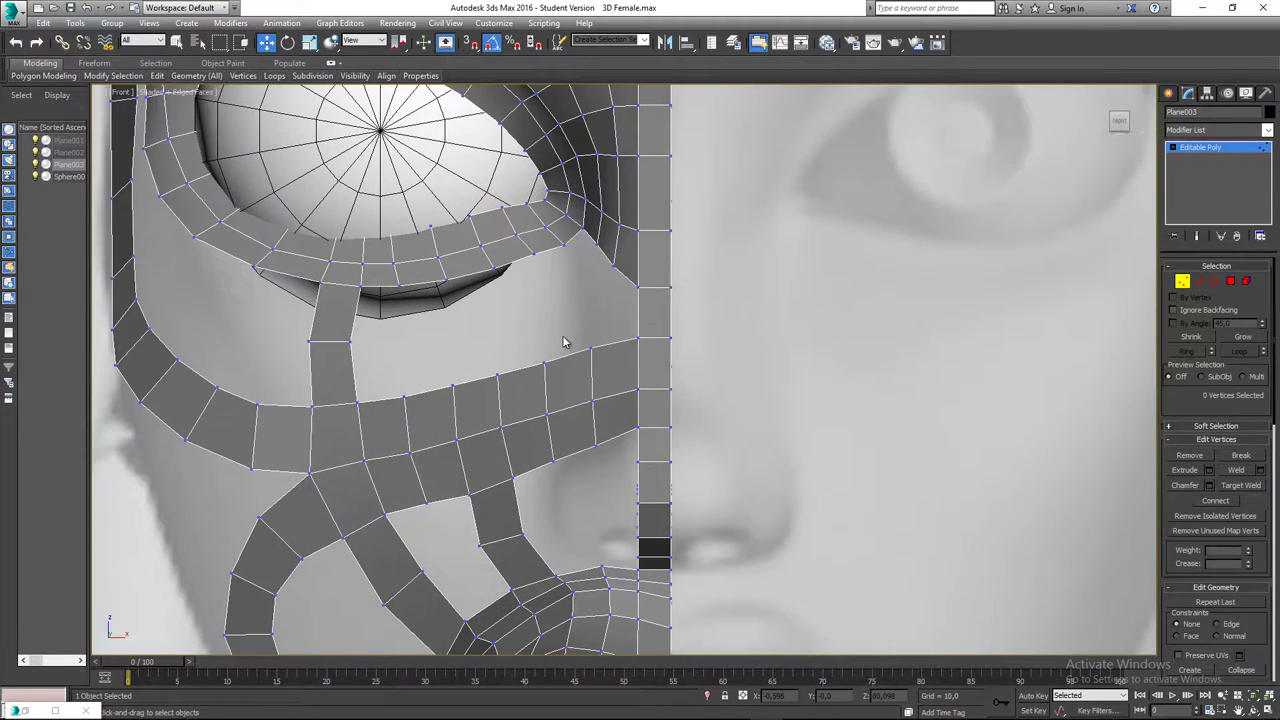
{"action": "scroll", "coordinate": [563, 342], "scroll_direction": "down", "scroll_amount": 3}
{"action": "scroll", "coordinate": [567, 368], "scroll_direction": "up", "scroll_amount": 2}
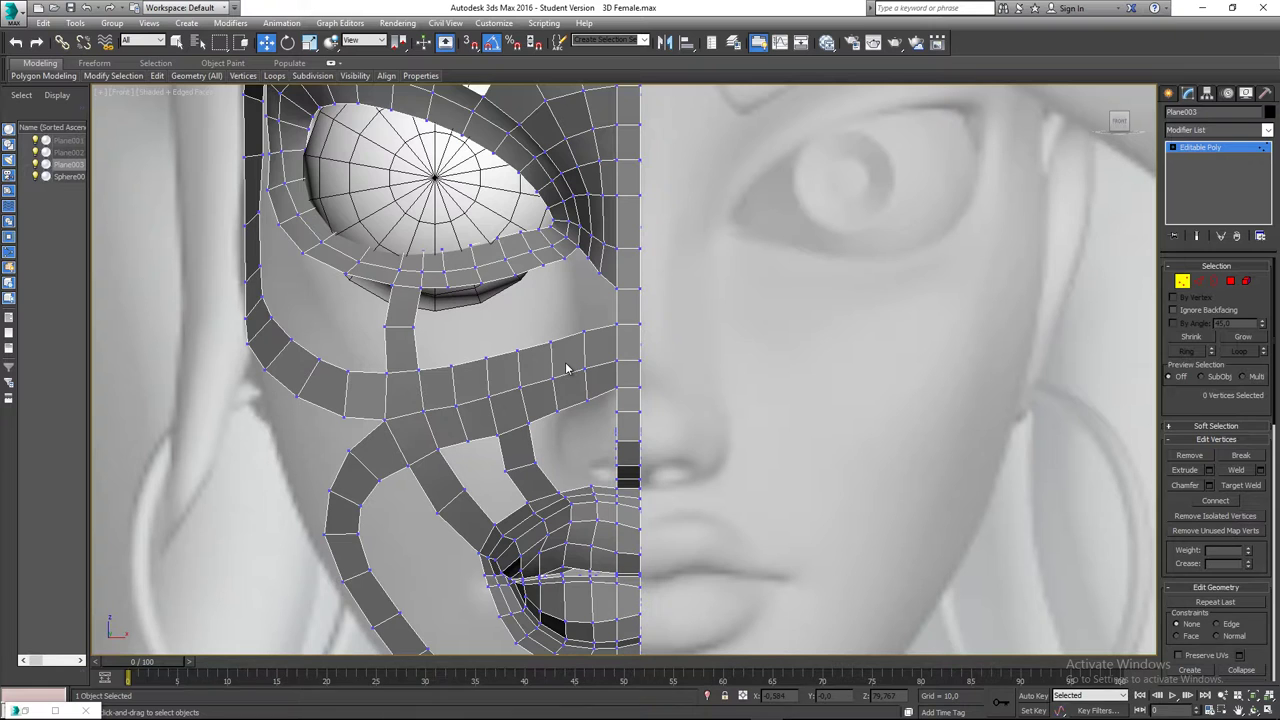
{"action": "middle_click_drag", "start_coordinate": [566, 363], "coordinate": [558, 369]}
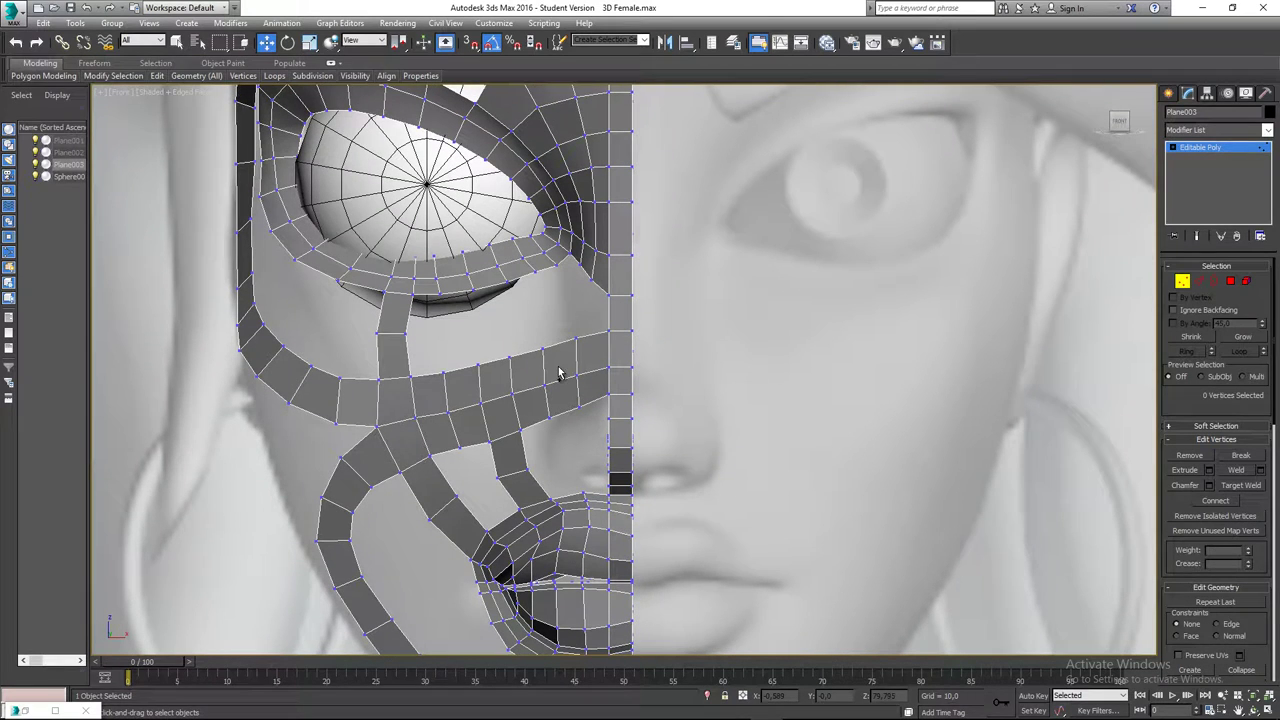
{"action": "left_click", "coordinate": [1201, 287]}
{"action": "scroll", "coordinate": [571, 297], "scroll_direction": "up", "scroll_amount": 2}
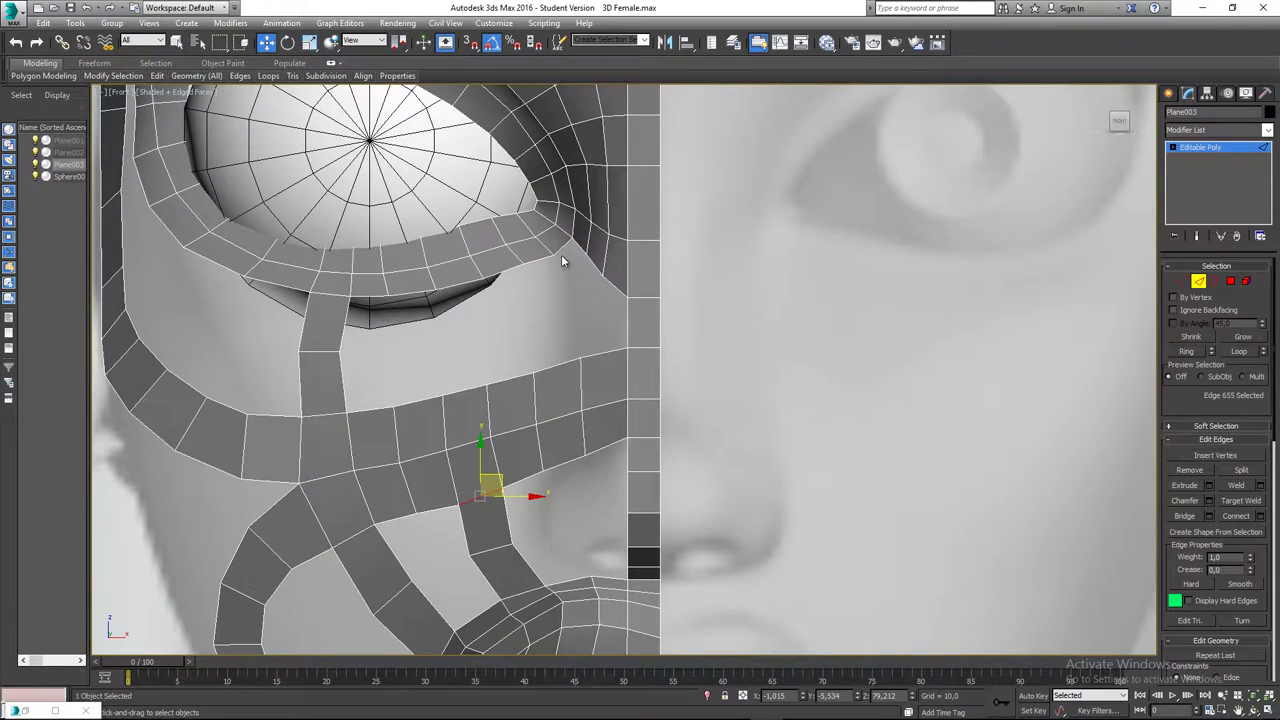
{"action": "left_click", "coordinate": [563, 252]}
{"action": "middle_click_drag", "start_coordinate": [613, 271], "coordinate": [673, 337], "text": "alt"}
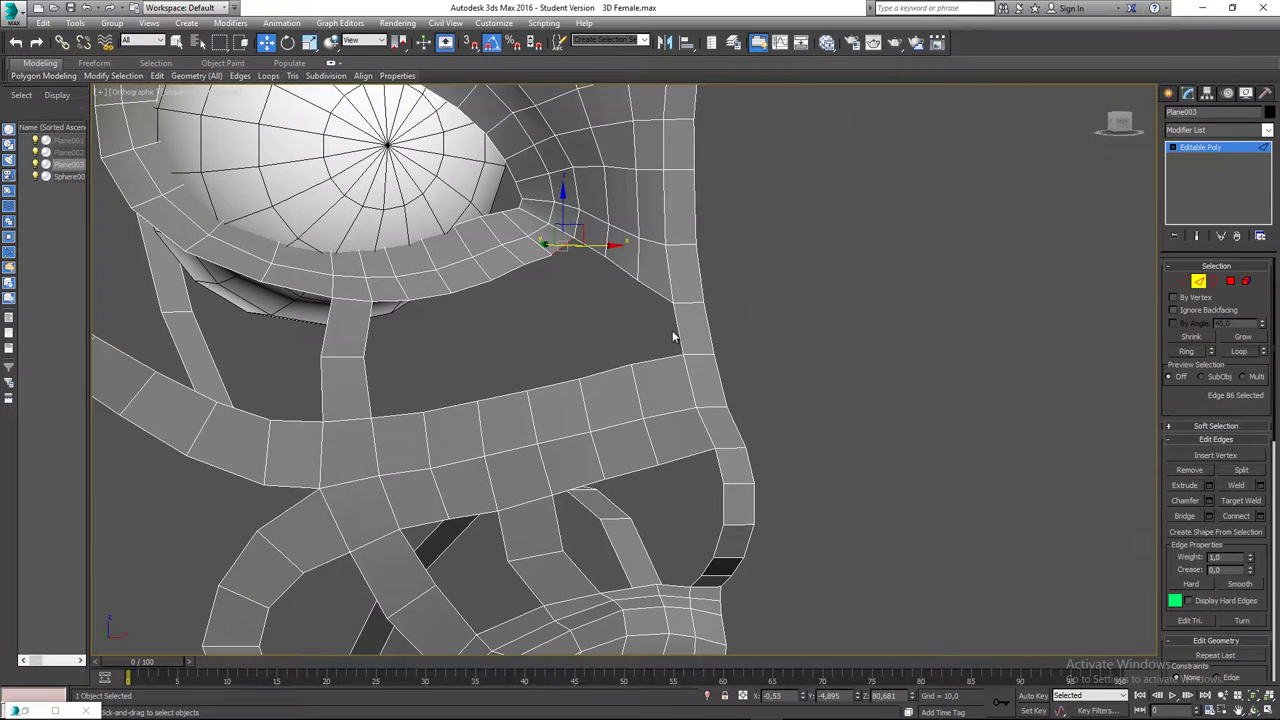
{"action": "left_click", "coordinate": [665, 352], "text": "ctrl"}
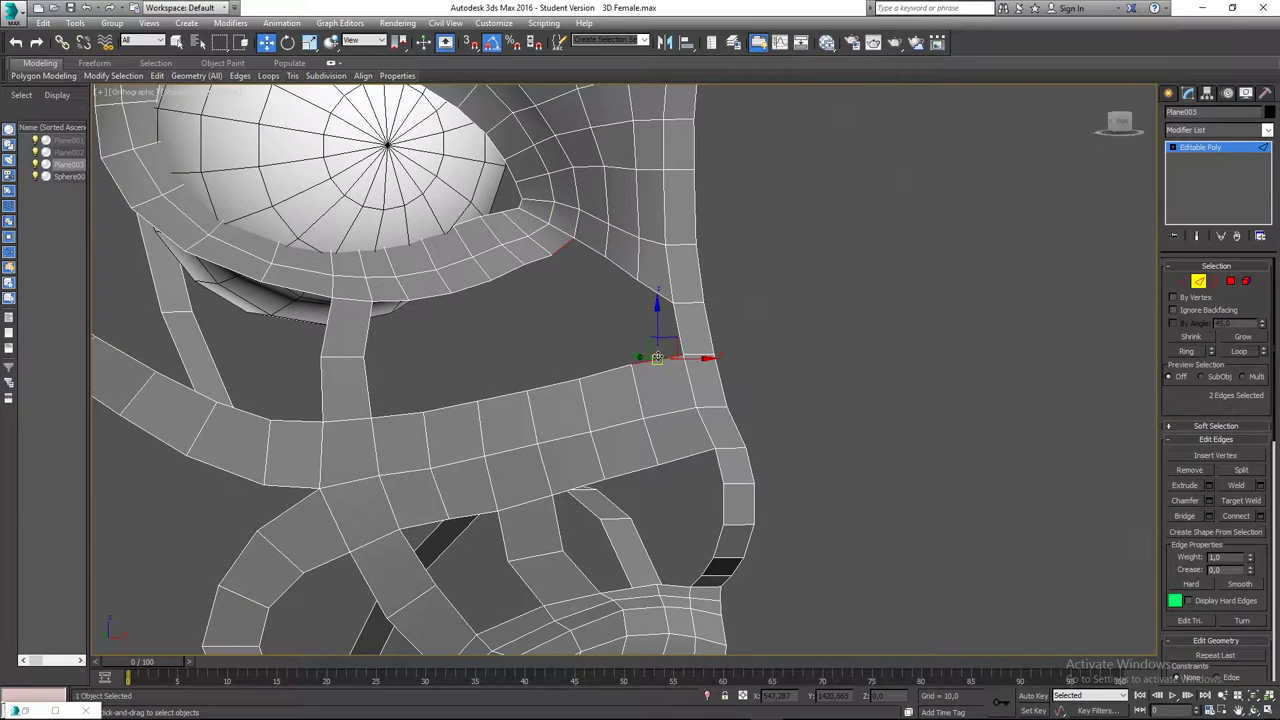
{"action": "middle_click_drag", "start_coordinate": [657, 358], "coordinate": [634, 371]}
{"action": "scroll", "coordinate": [590, 292], "scroll_direction": "up", "scroll_amount": 2}
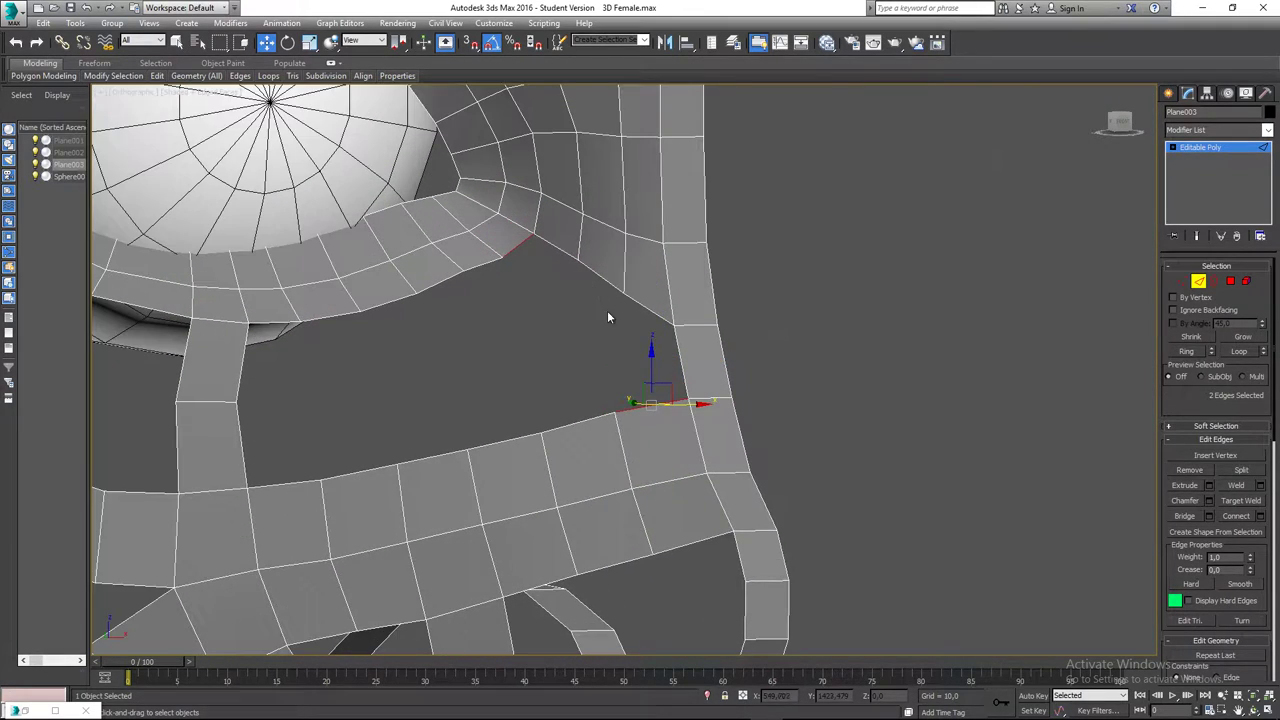
{"action": "middle_click_drag", "start_coordinate": [608, 312], "coordinate": [617, 362]}
{"action": "scroll", "coordinate": [619, 345], "scroll_direction": "down", "scroll_amount": 4}
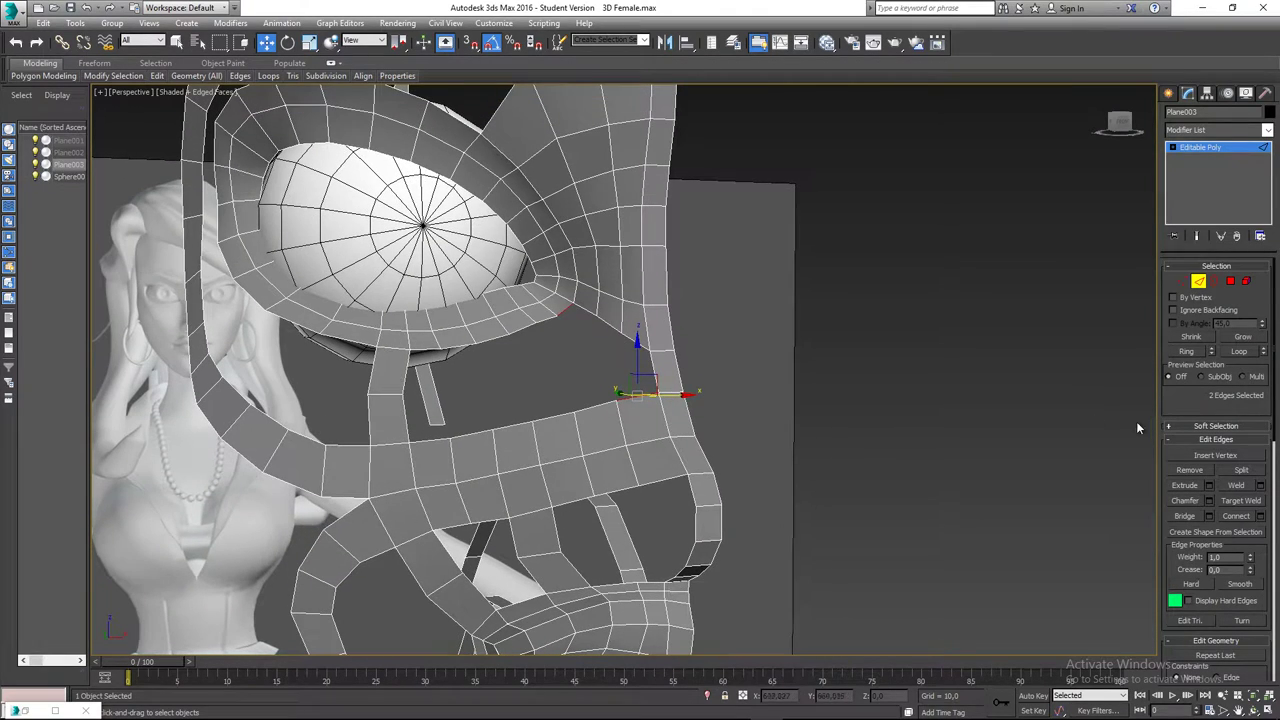
{"action": "left_click", "coordinate": [1209, 515]}
{"action": "scroll", "coordinate": [585, 325], "scroll_direction": "up", "scroll_amount": 3}
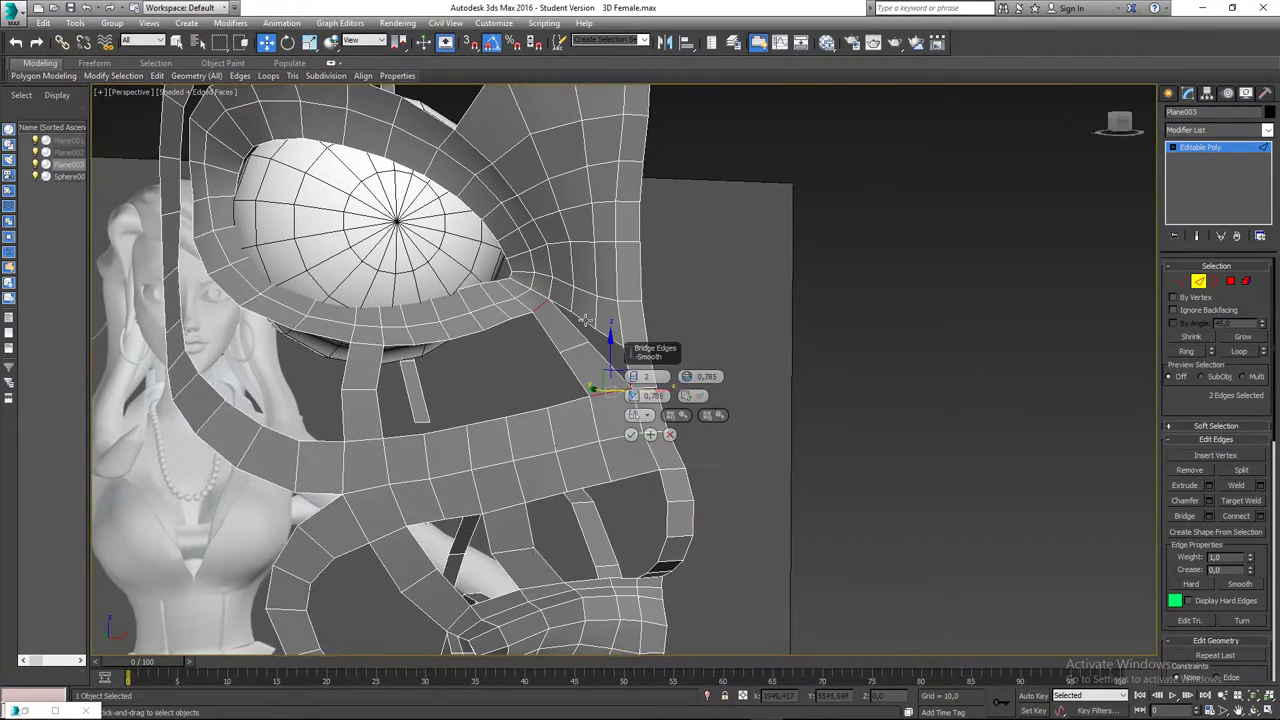
{"action": "middle_click_drag", "start_coordinate": [585, 325], "coordinate": [460, 325], "text": "alt"}
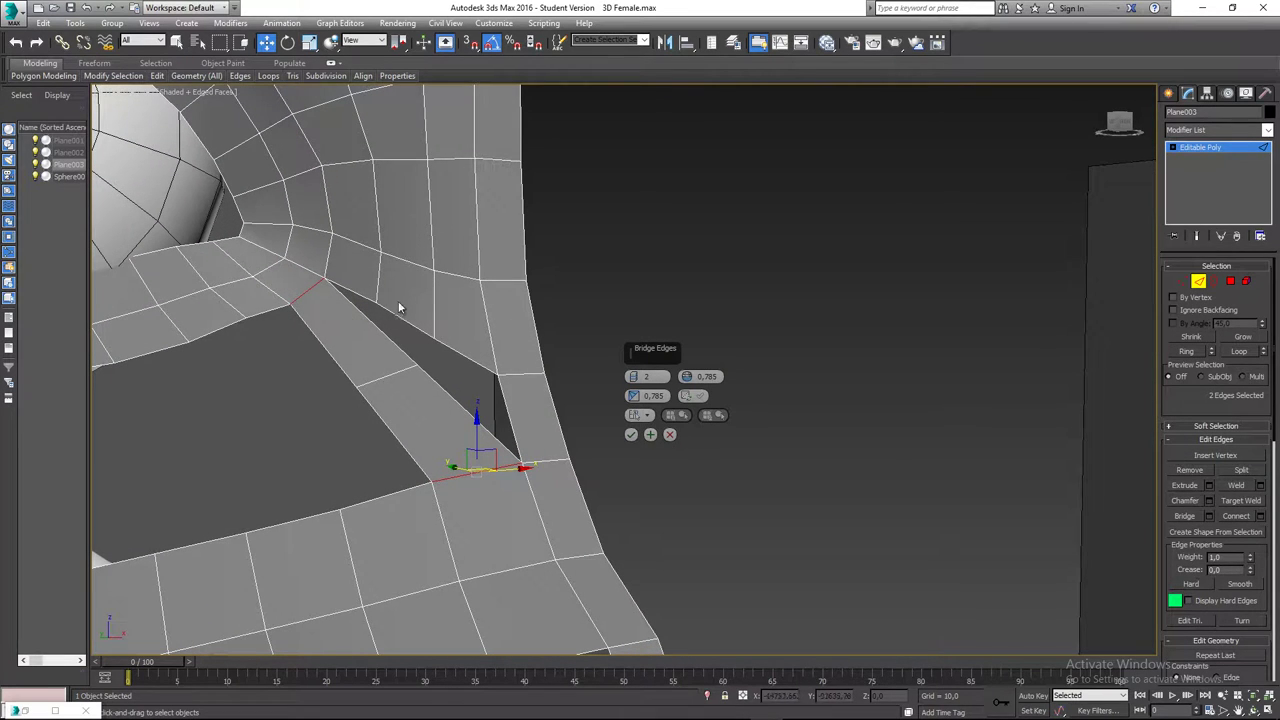
{"action": "left_click", "coordinate": [635, 374]}
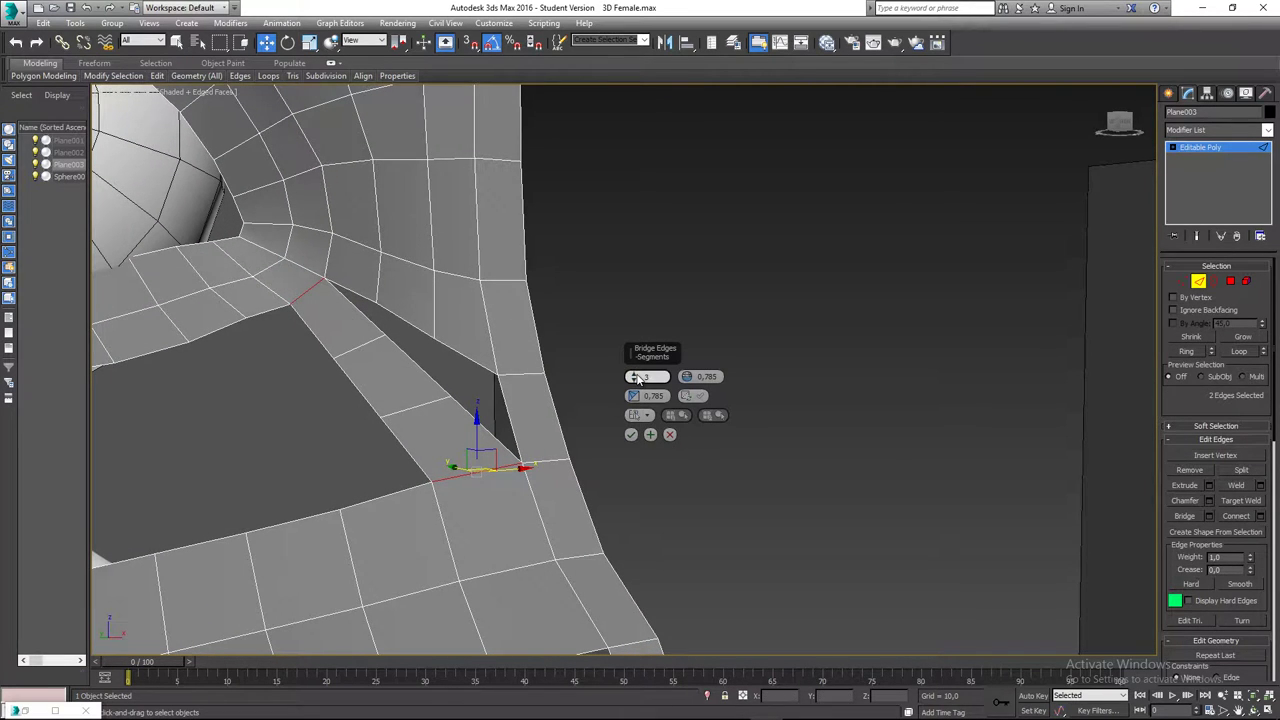
{"action": "left_click", "coordinate": [636, 374]}
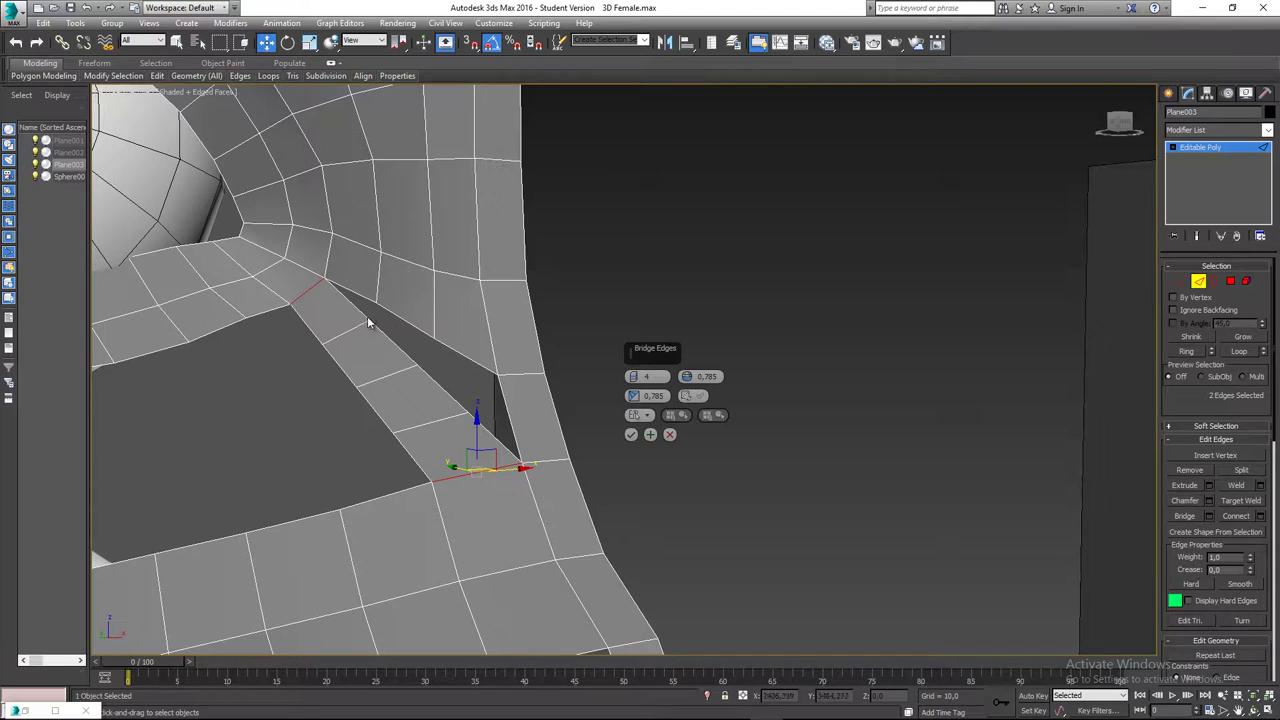
{"action": "left_click", "coordinate": [630, 434]}
- Target-weld the new bridge's three intermediate inner-side vertices to the adjacent vertices along the nose patch's lower edge, closing the gap
{"action": "middle_click_drag", "start_coordinate": [545, 430], "coordinate": [589, 426]}
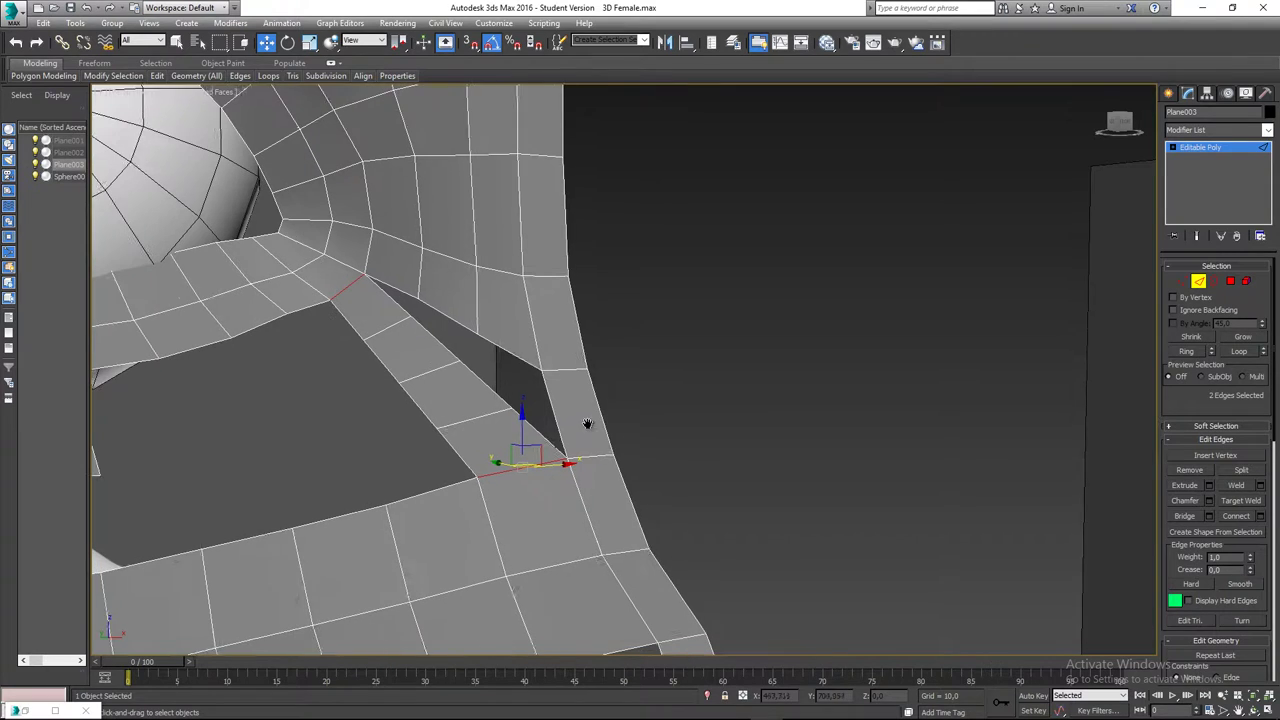
{"action": "left_click", "coordinate": [1182, 281]}
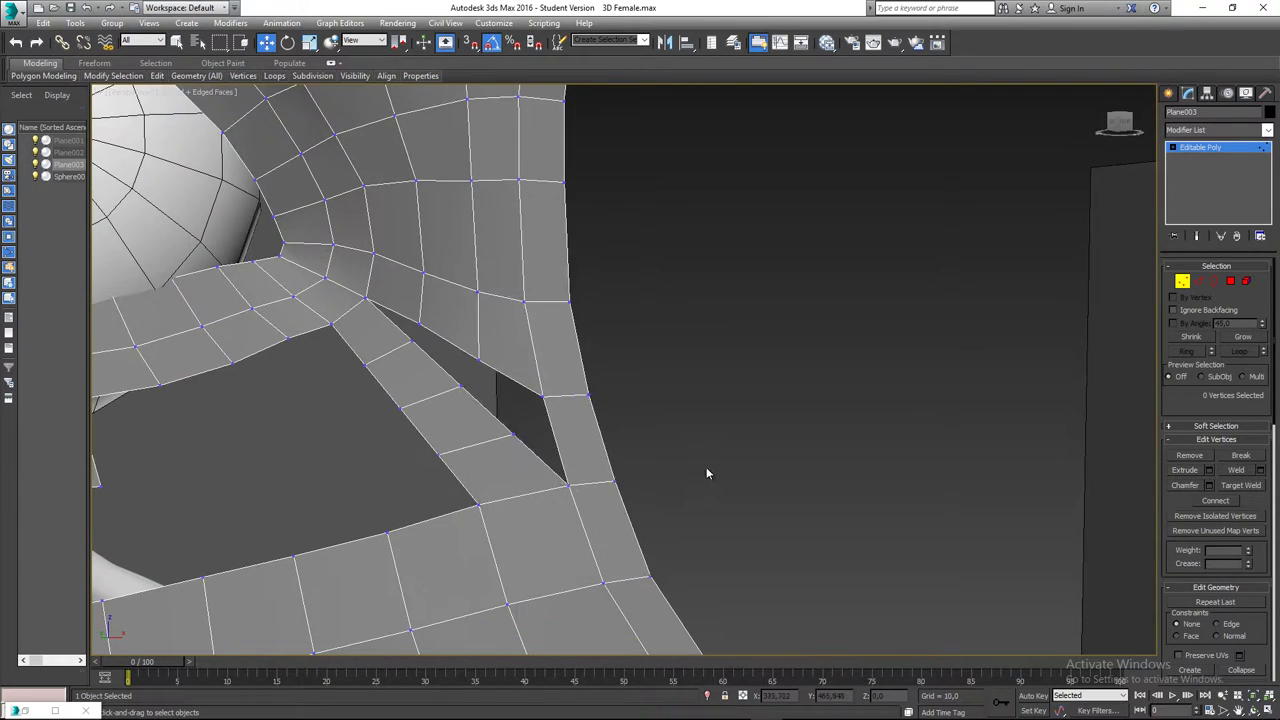
{"action": "right_click", "coordinate": [557, 429]}
{"action": "left_click", "coordinate": [502, 512]}
{"action": "middle_click_drag", "start_coordinate": [509, 503], "coordinate": [518, 530]}
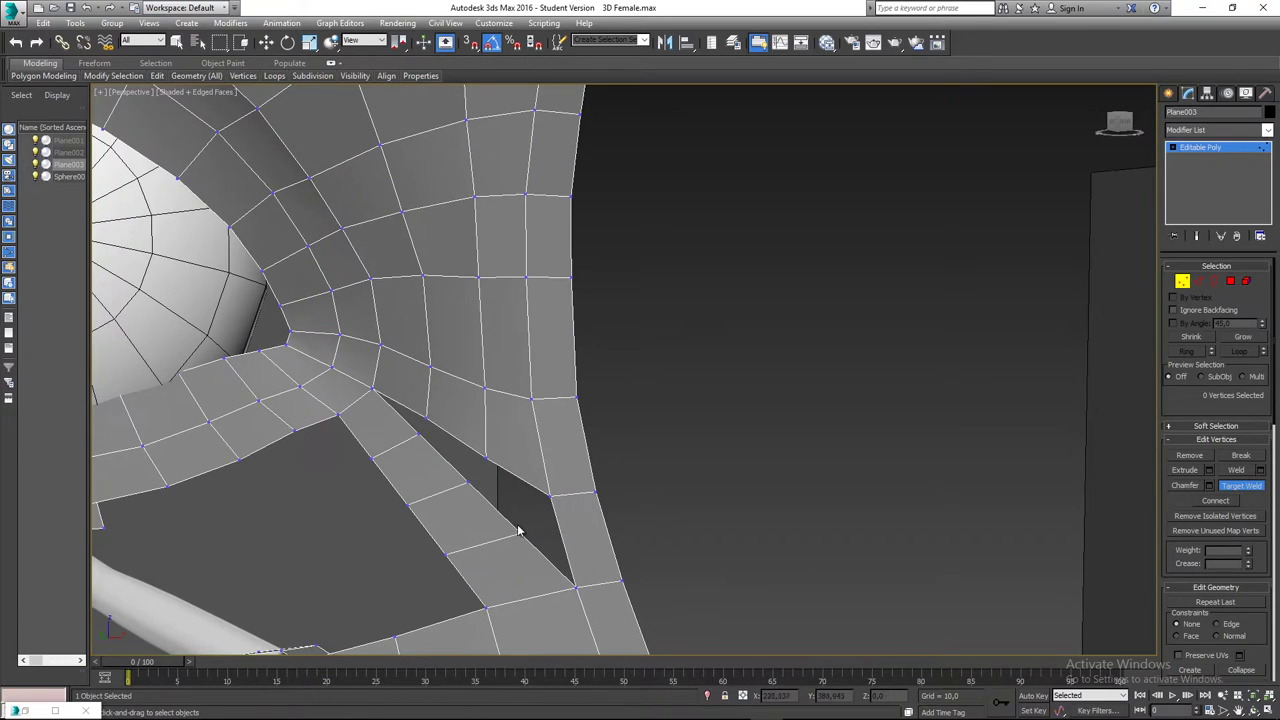
{"action": "left_click", "coordinate": [550, 495]}
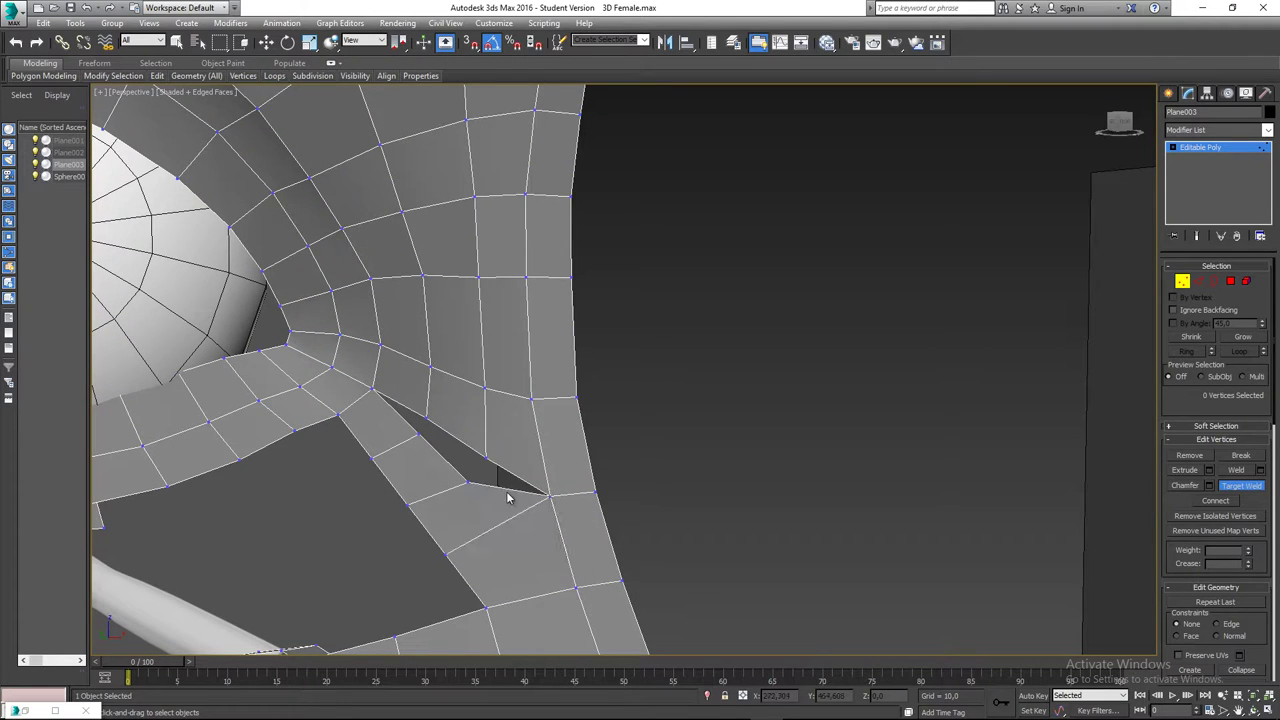
{"action": "left_click", "coordinate": [484, 459]}
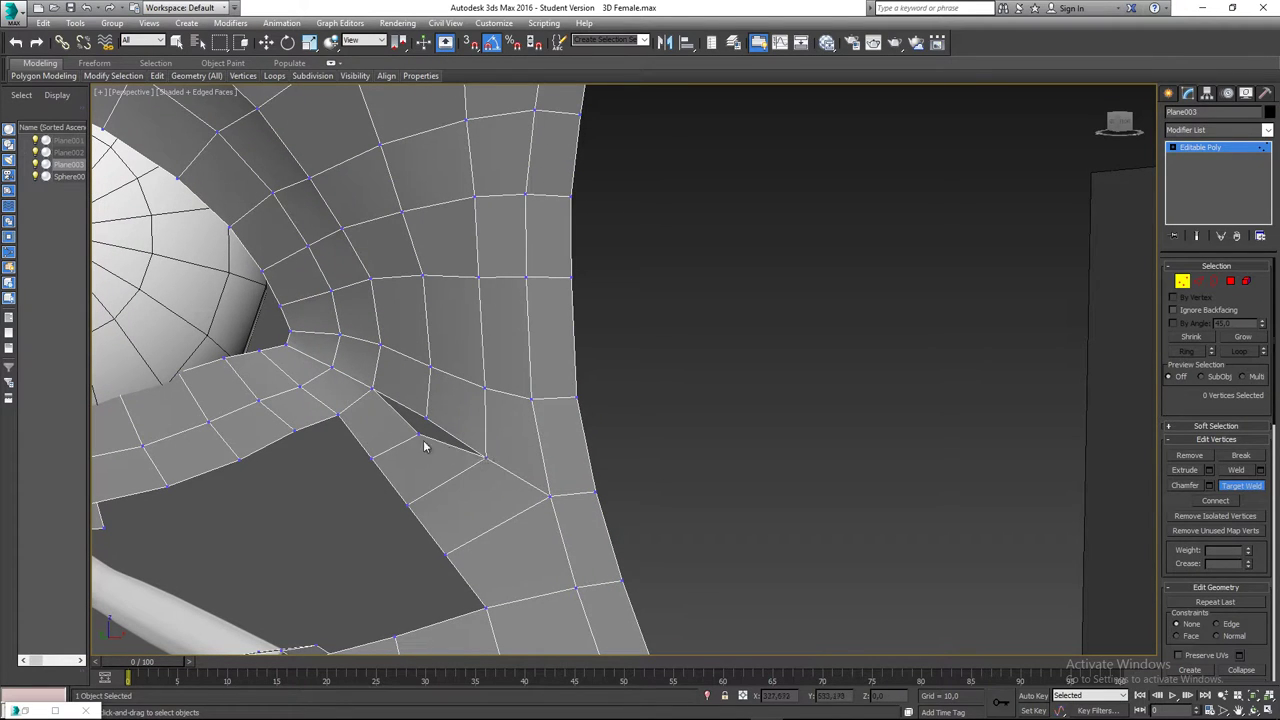
{"action": "left_click", "coordinate": [424, 418]}
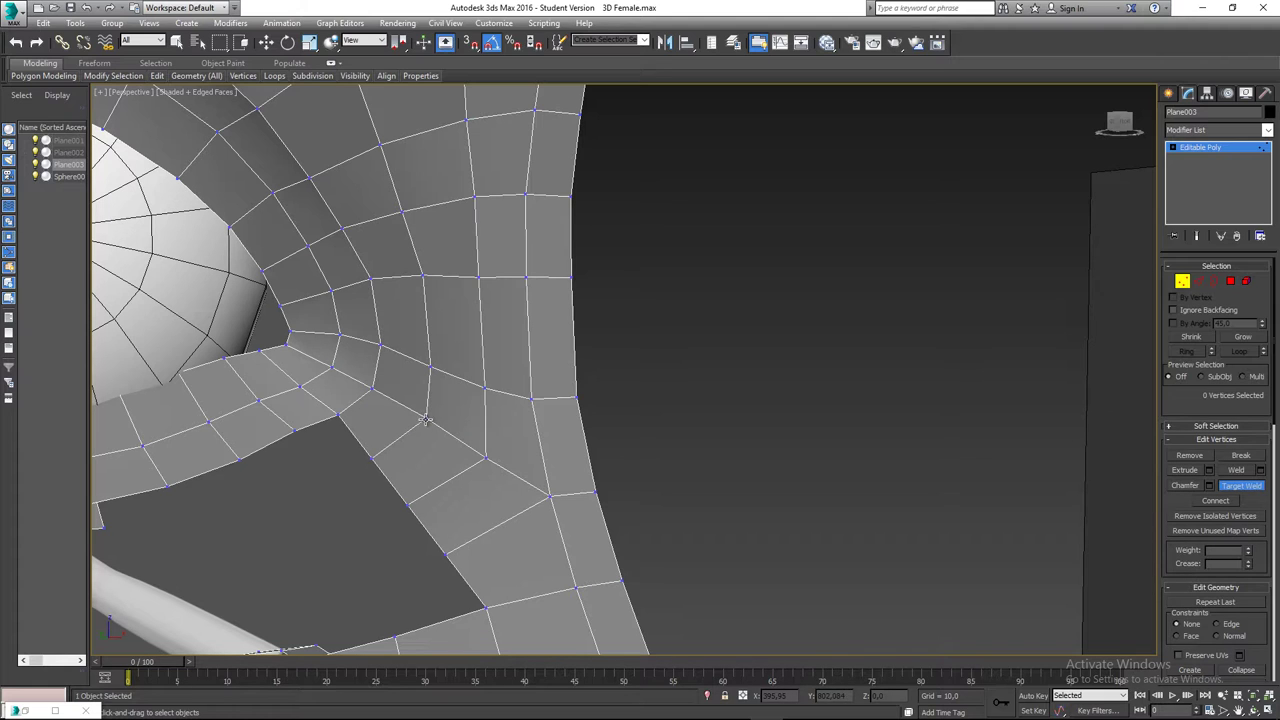
{"action": "right_click", "coordinate": [466, 478]}
{"action": "scroll", "coordinate": [509, 497], "scroll_direction": "down", "scroll_amount": 3}
{"action": "right_click", "coordinate": [519, 495]}
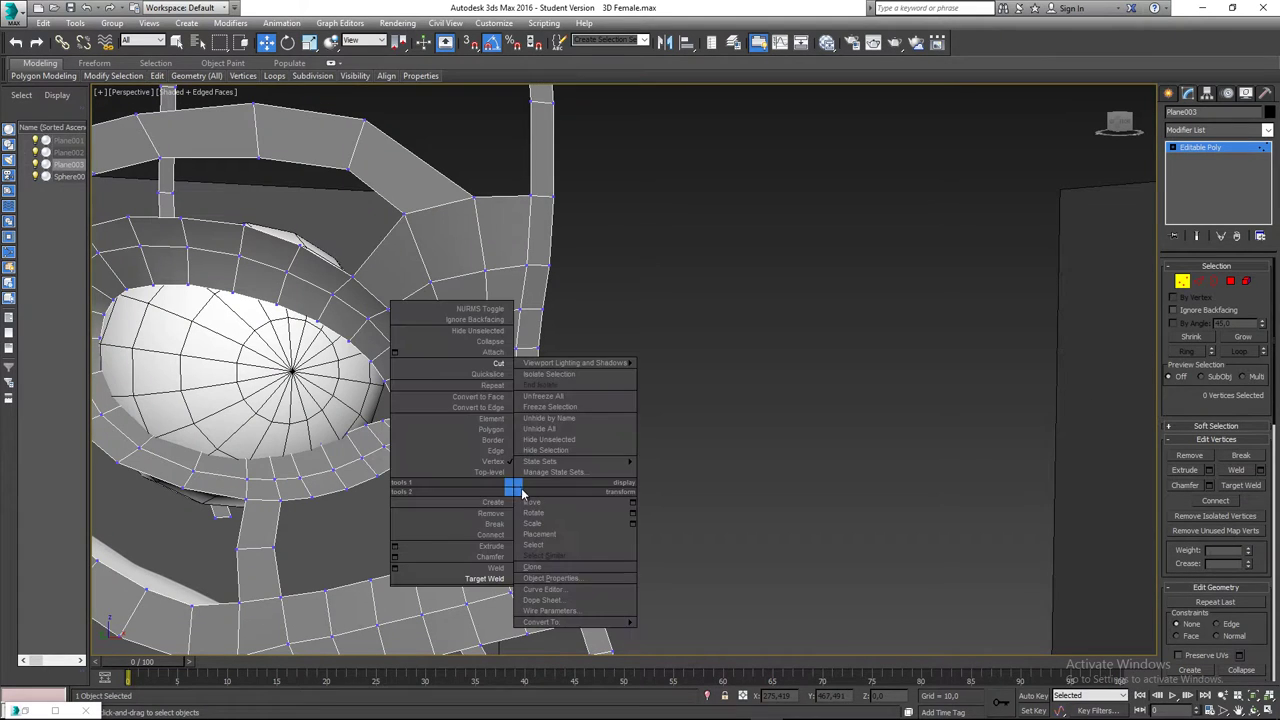
{"action": "left_click", "coordinate": [366, 524]}
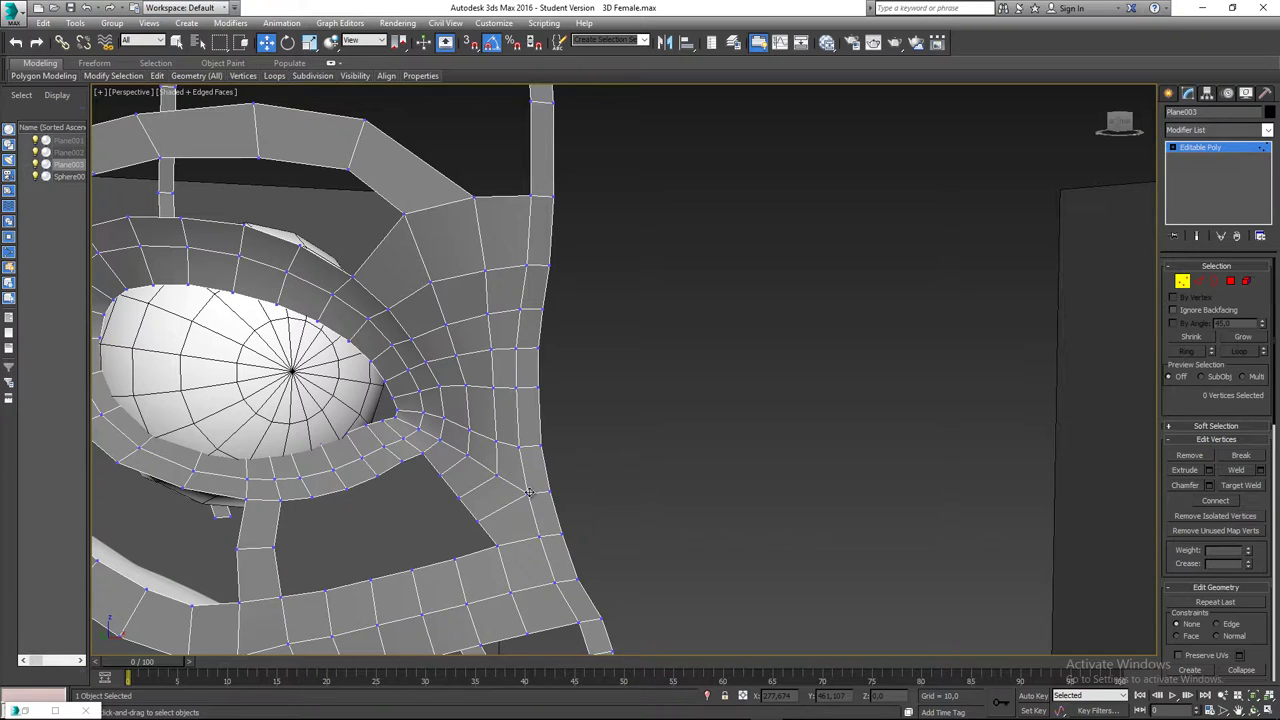
{"action": "scroll", "coordinate": [530, 492], "scroll_direction": "down", "scroll_amount": 5}
{"action": "scroll", "coordinate": [517, 514], "scroll_direction": "up", "scroll_amount": 6}
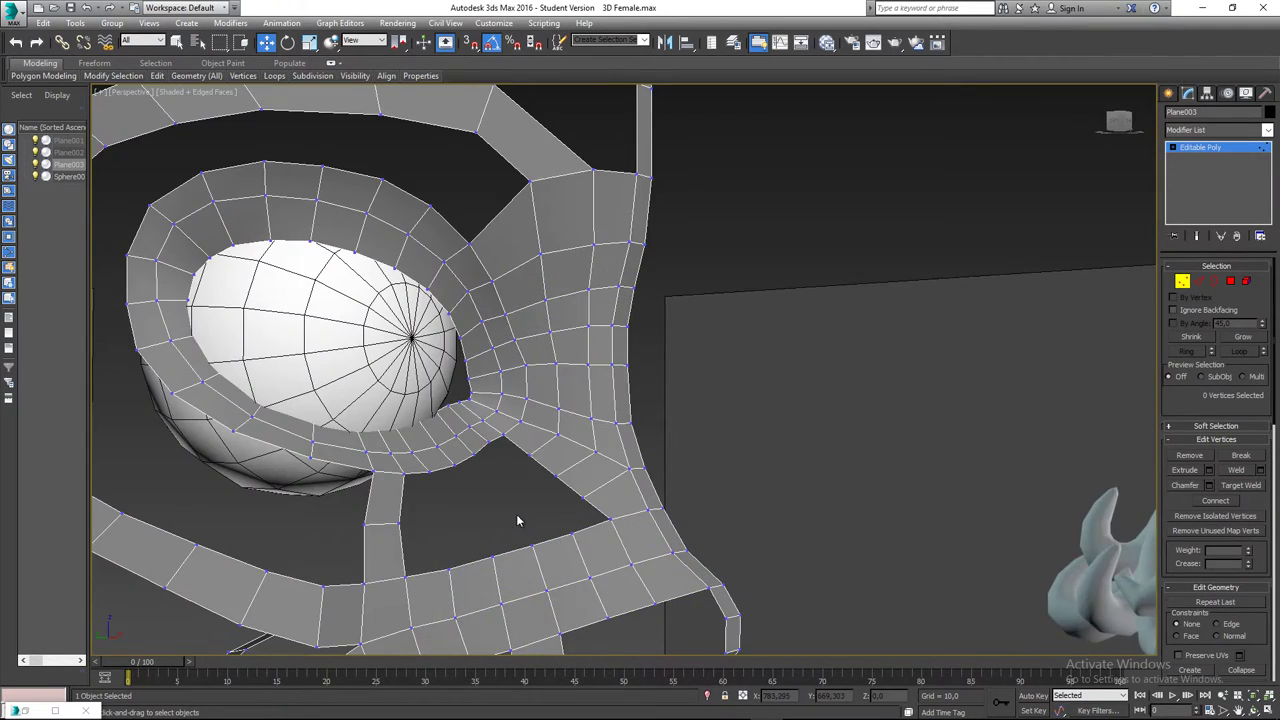
{"action": "scroll", "coordinate": [500, 525], "scroll_direction": "down", "scroll_amount": 1}
{"action": "middle_click_drag", "start_coordinate": [495, 530], "coordinate": [540, 433]}
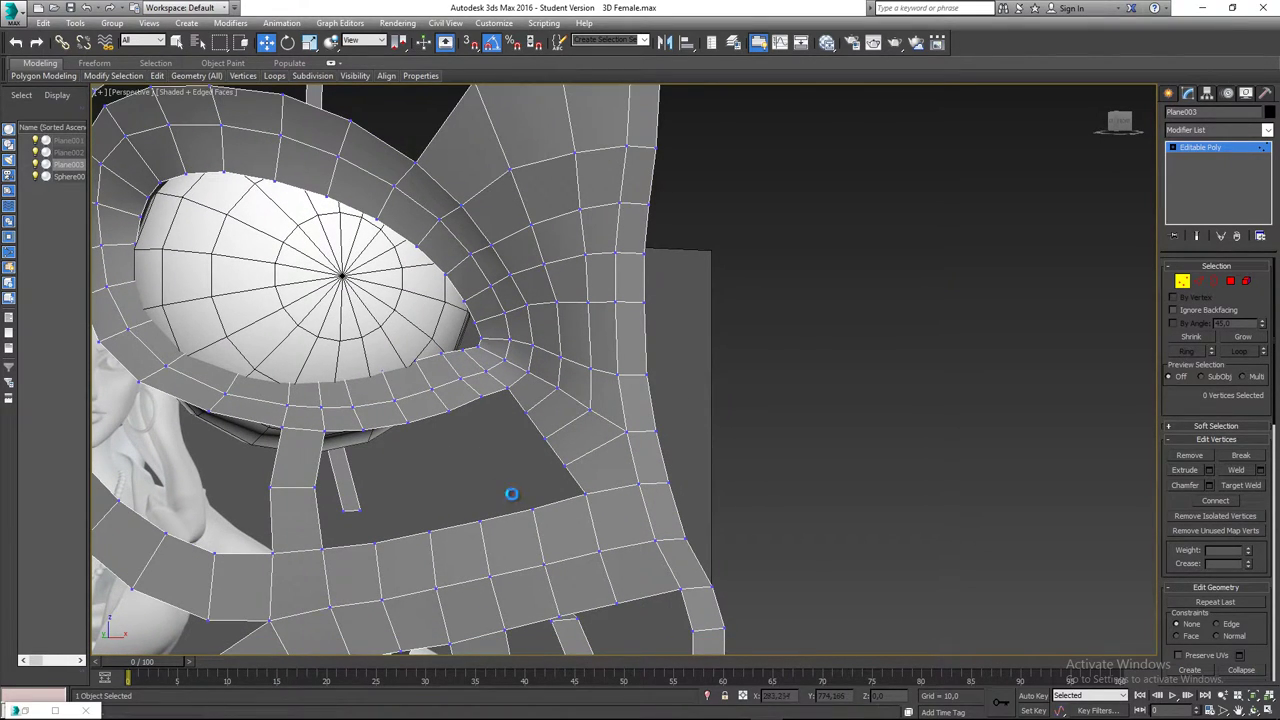
{"action": "middle_click_drag", "start_coordinate": [511, 491], "coordinate": [457, 432], "text": "alt"}
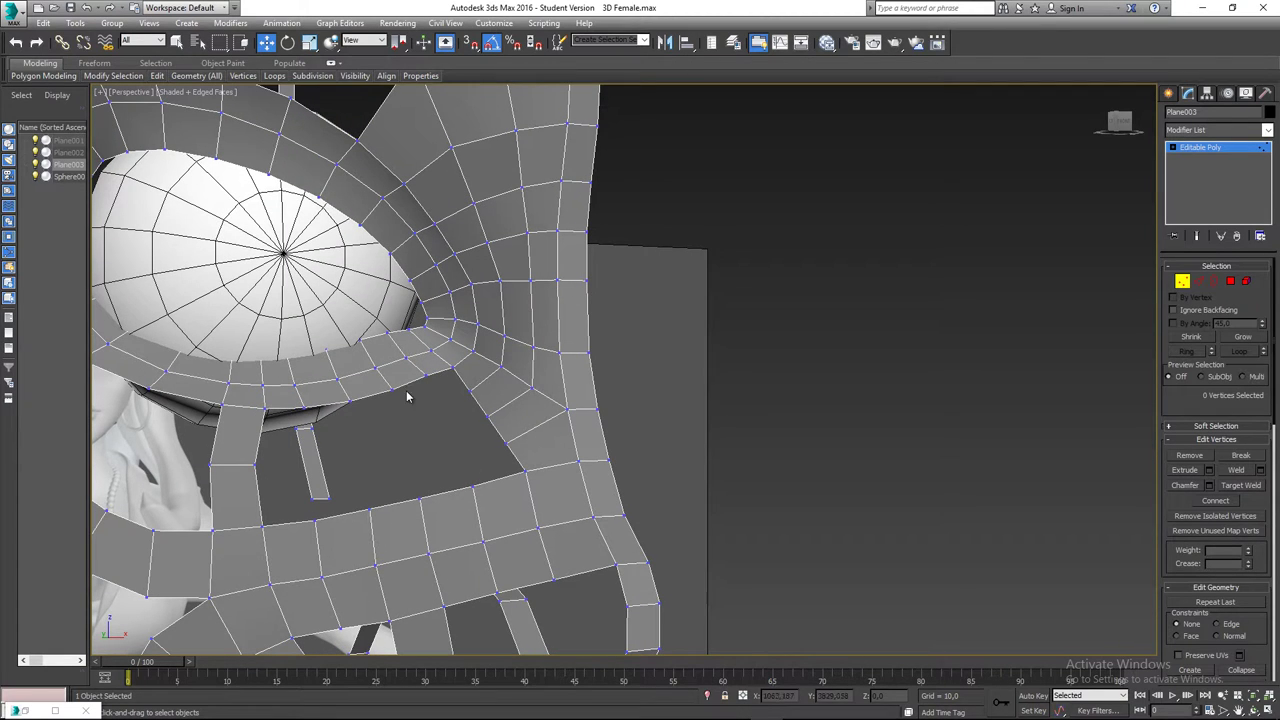
{"action": "middle_click_drag", "start_coordinate": [301, 410], "coordinate": [306, 436], "text": "alt"}
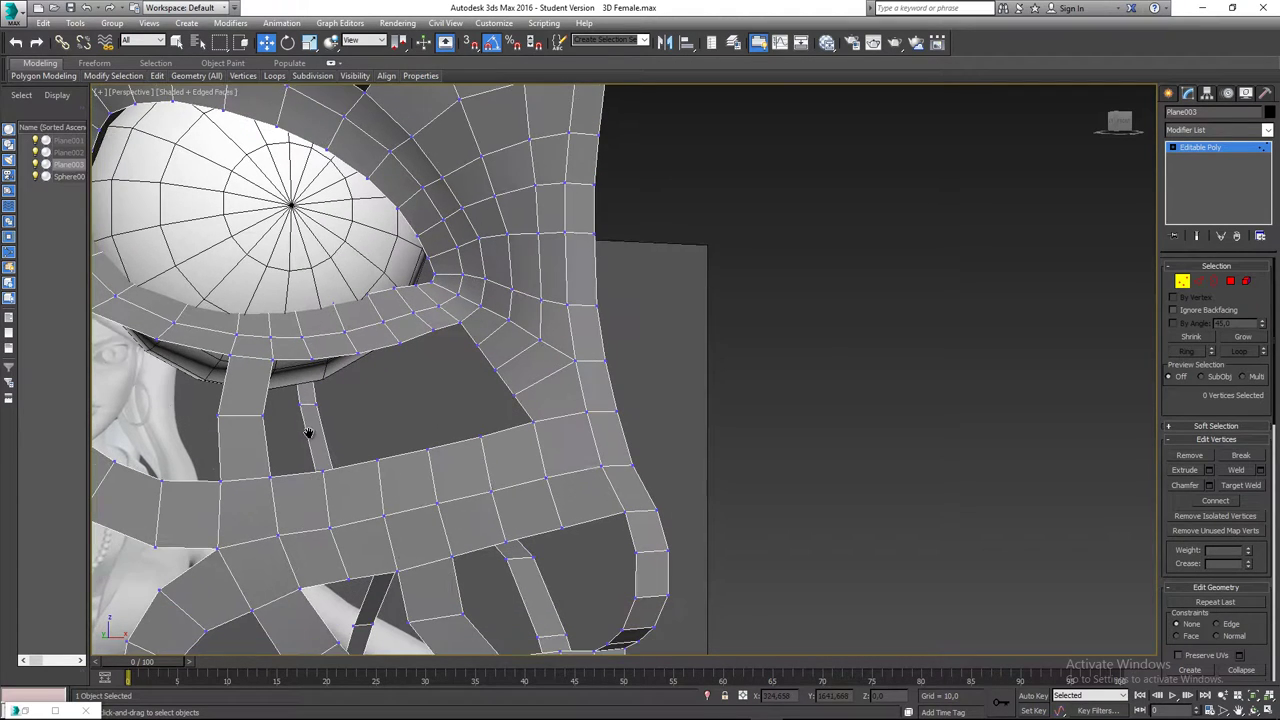
{"action": "left_click", "coordinate": [1198, 281]}
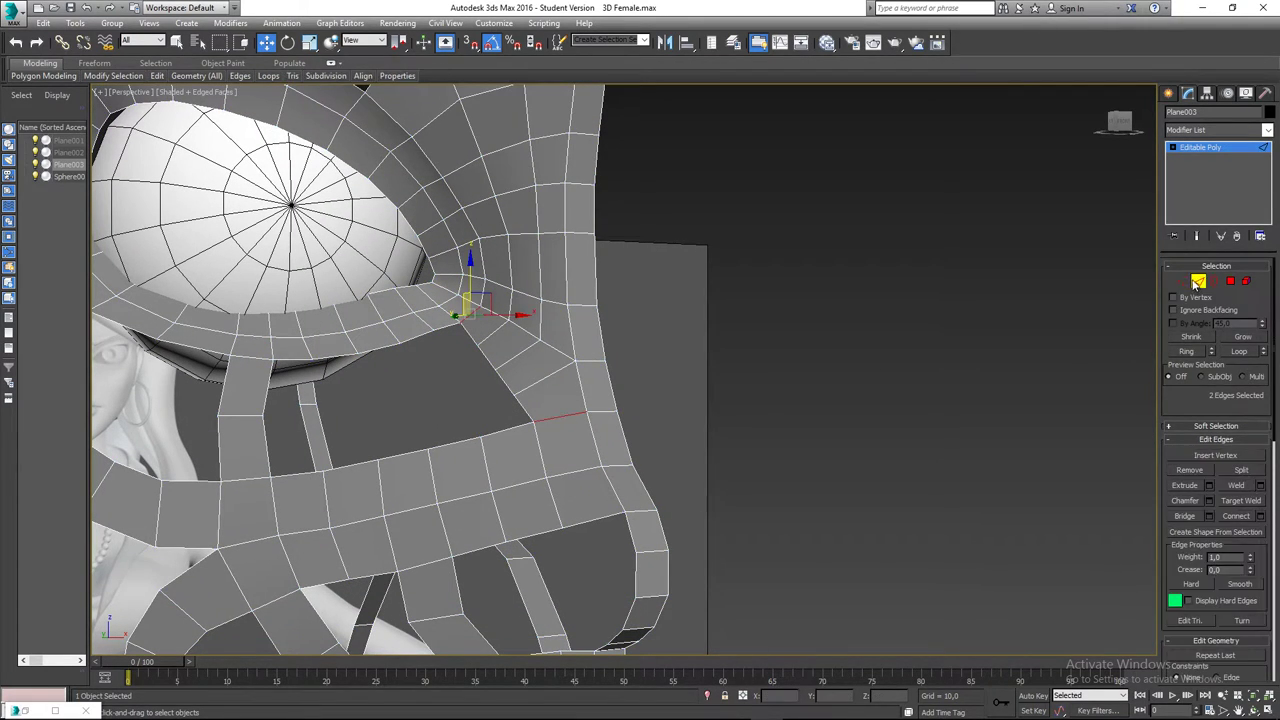
{"action": "left_click", "coordinate": [322, 360]}
{"action": "left_click", "coordinate": [293, 472], "text": "ctrl"}
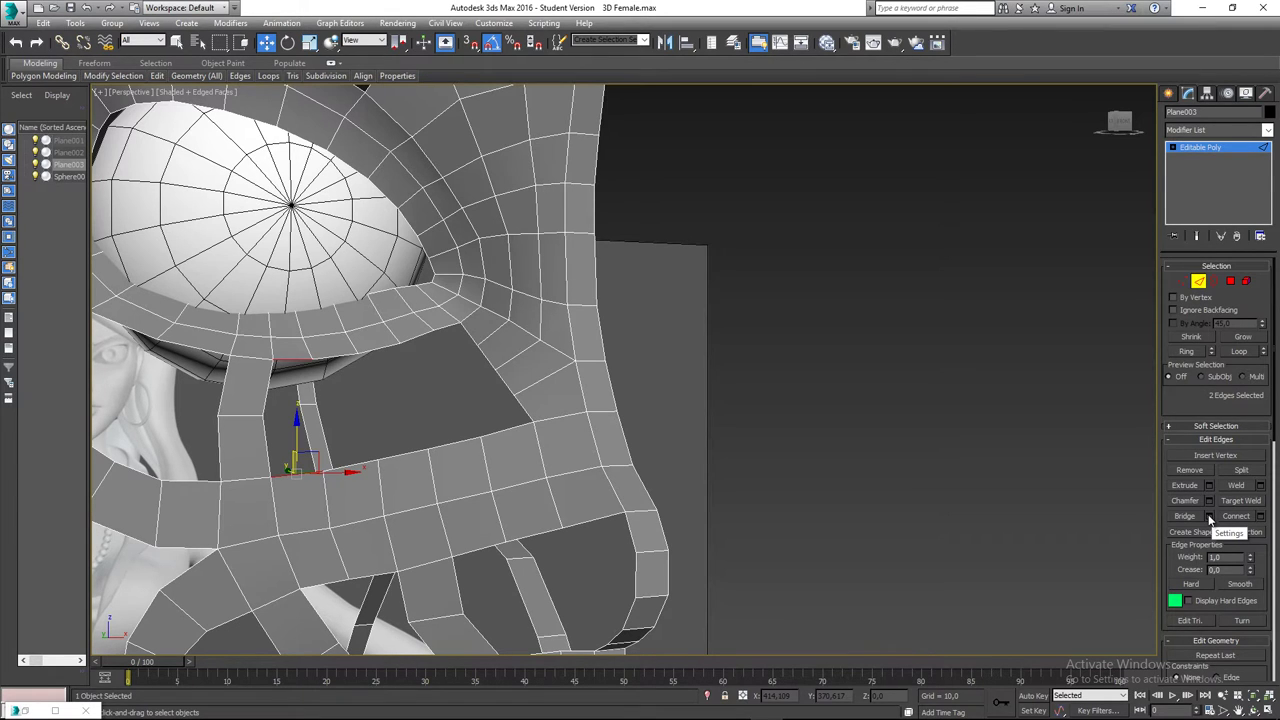
{"action": "mouse_move", "coordinate": [564, 451]}
{"action": "middle_mouse_down", "text": "alt"}
{"action": "mouse_move", "coordinate": [606, 457]}
{"action": "mouse_move", "coordinate": [578, 463]}
{"action": "middle_mouse_up", "text": "alt"}
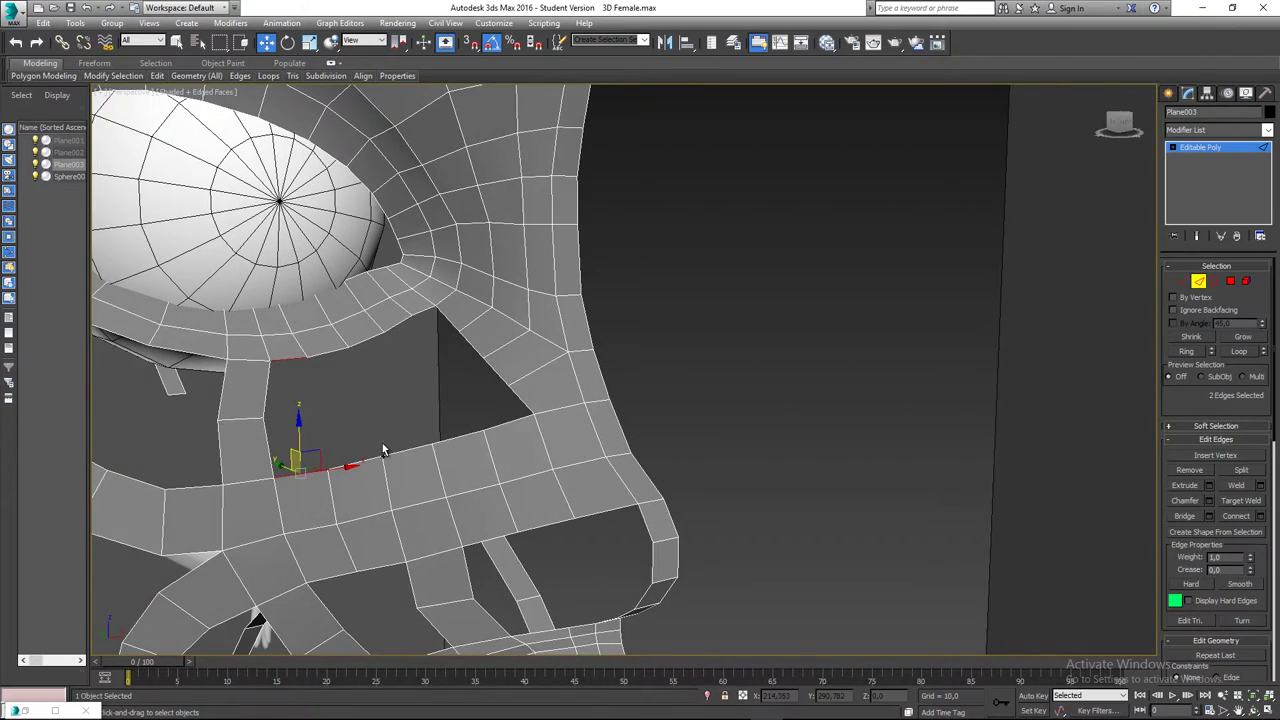
{"action": "middle_click_drag", "start_coordinate": [382, 443], "coordinate": [444, 456]}
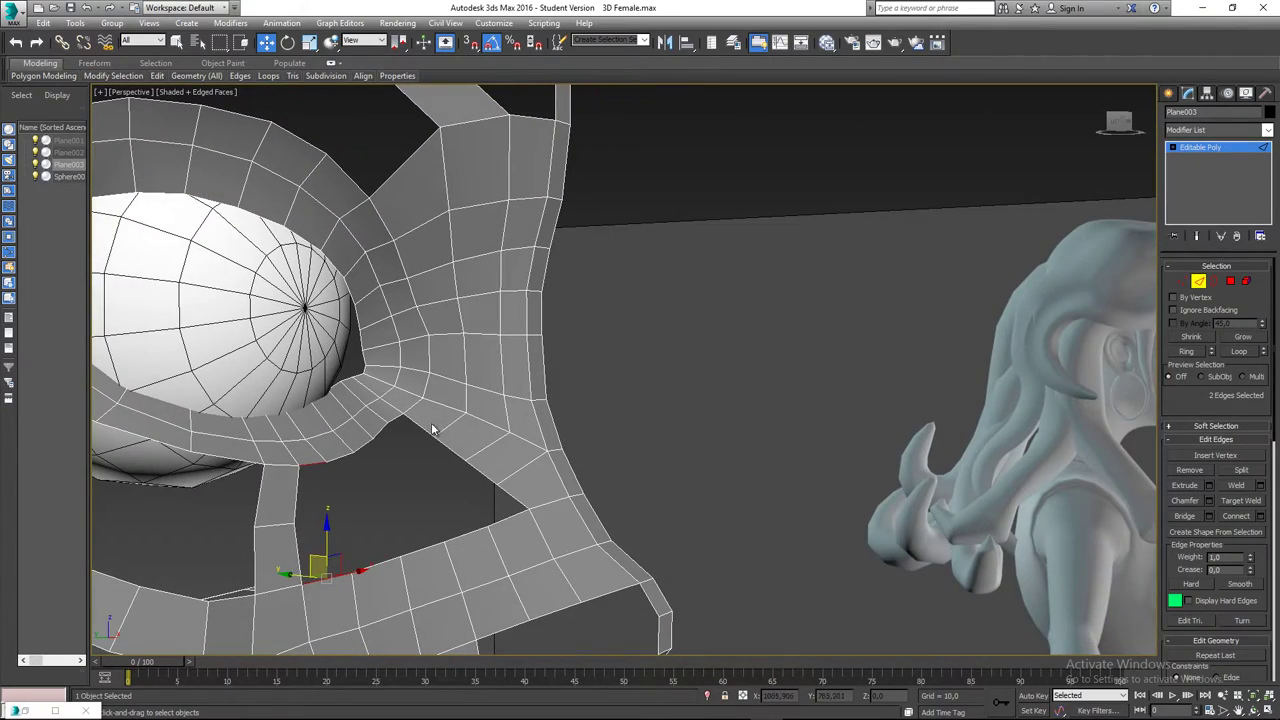
{"action": "middle_click_drag", "start_coordinate": [510, 514], "coordinate": [490, 466], "text": "alt"}
{"action": "left_click", "coordinate": [434, 513]}
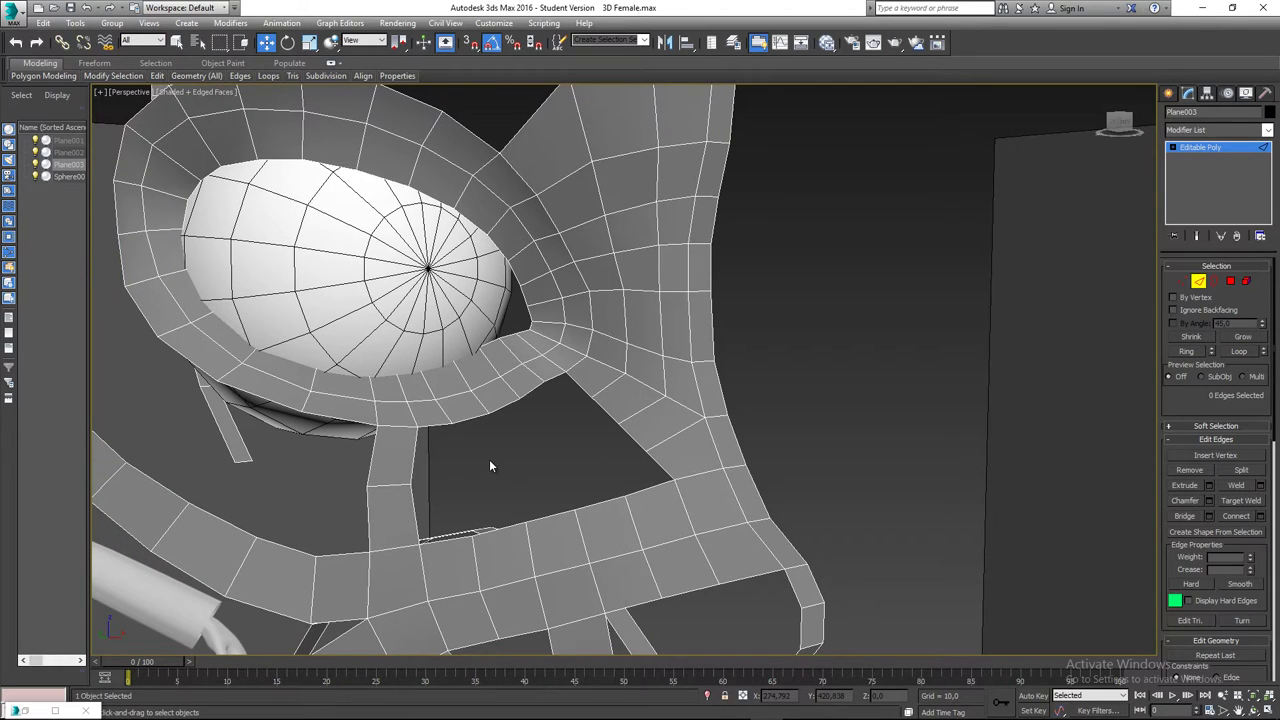
{"action": "scroll", "coordinate": [489, 466], "scroll_direction": "down", "scroll_amount": 6}
{"action": "middle_click_drag", "start_coordinate": [546, 484], "coordinate": [606, 470]}
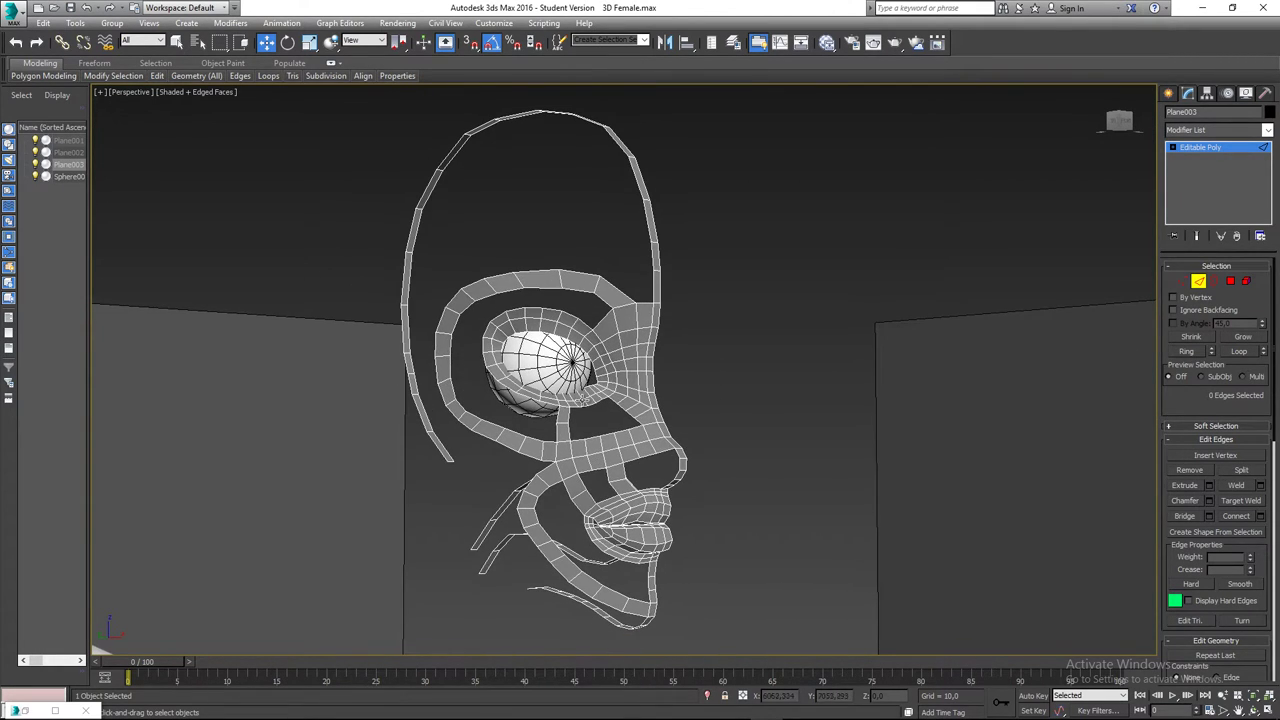
{"action": "middle_click_drag", "start_coordinate": [560, 217], "coordinate": [501, 242]}
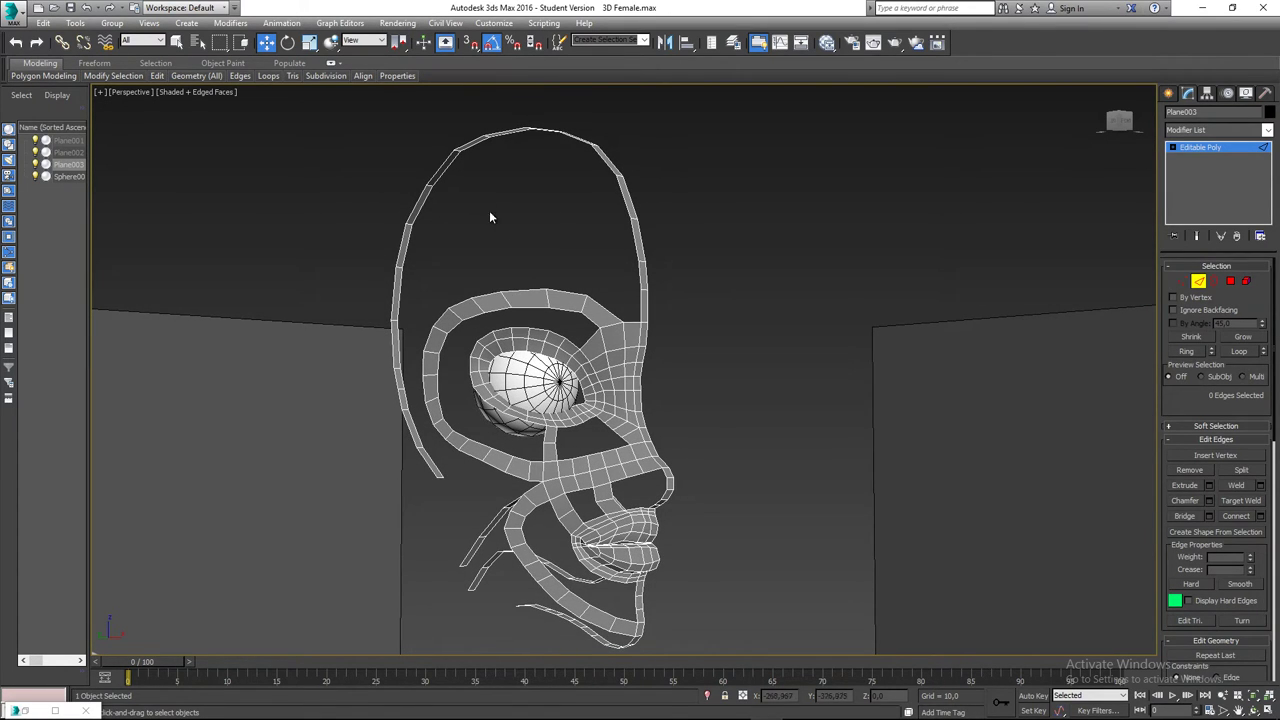
{"action": "middle_click_drag", "start_coordinate": [512, 216], "coordinate": [504, 214]}
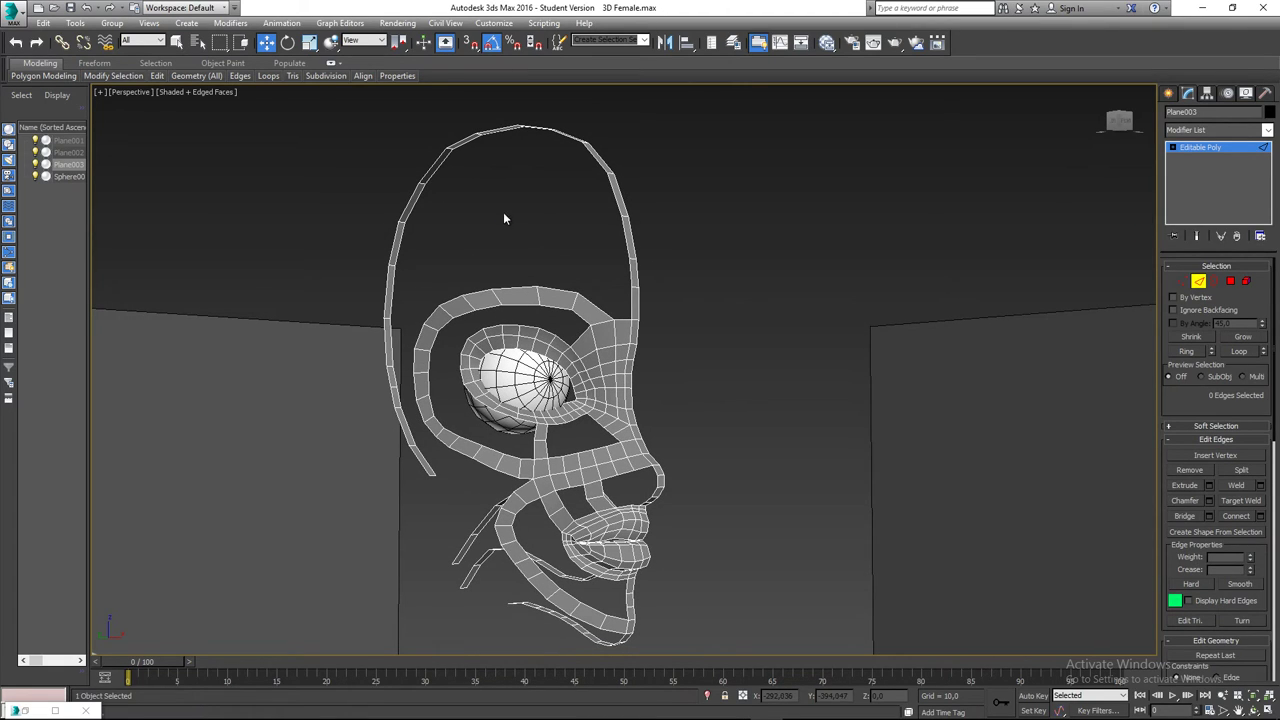